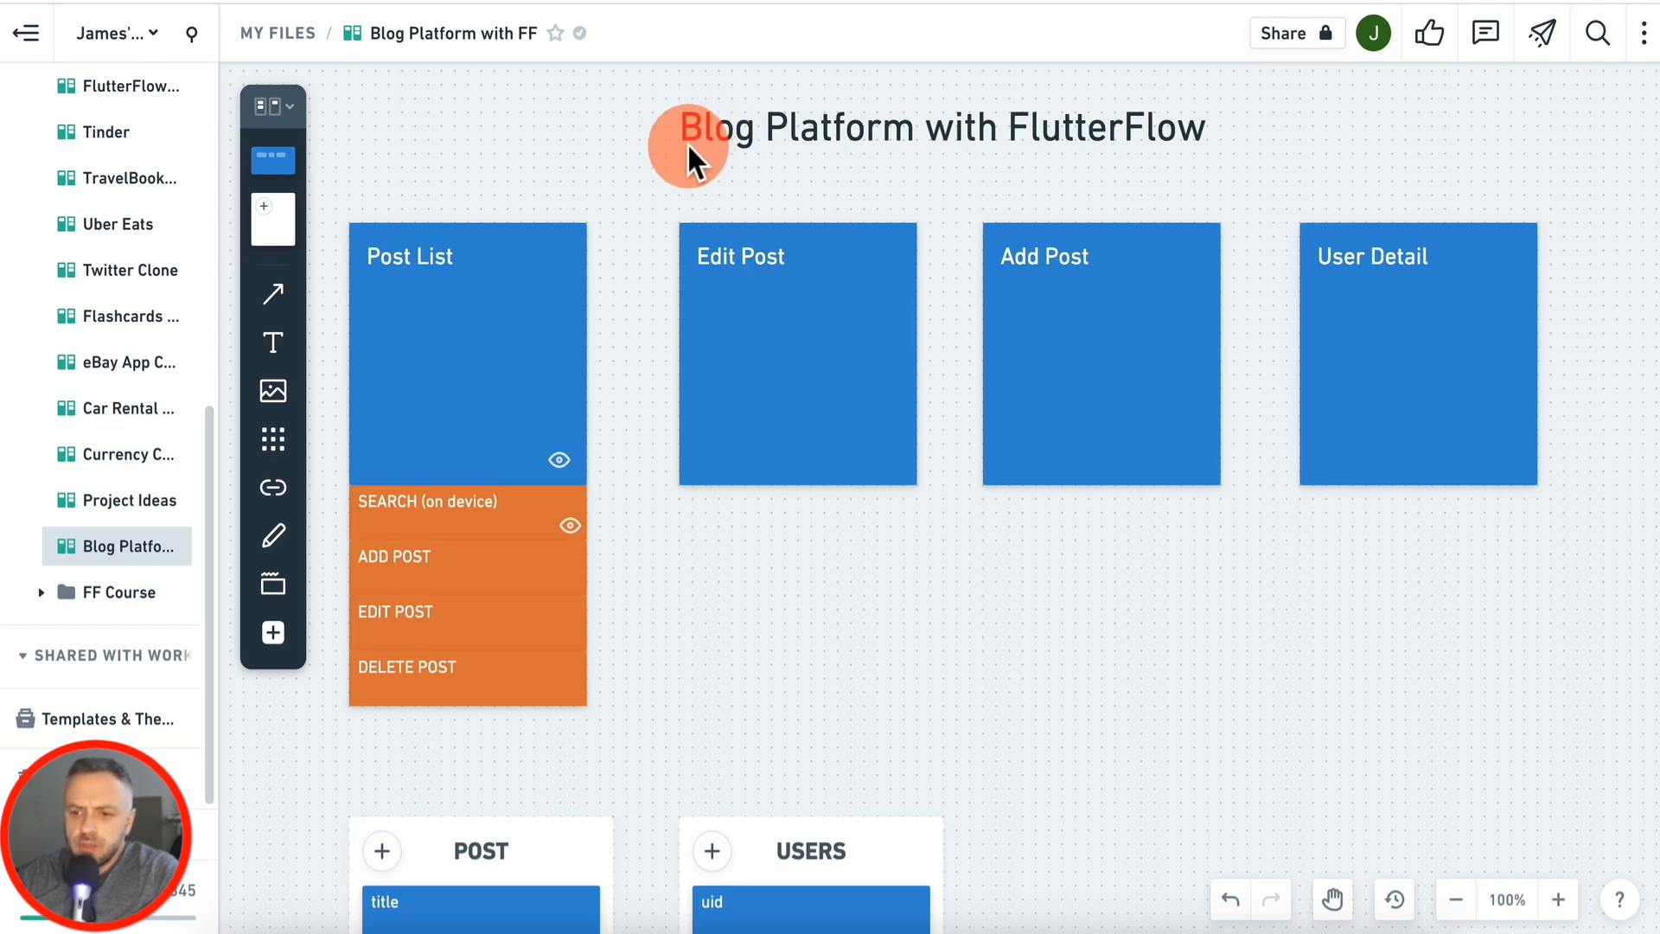
Step: Review the blog platform planning board, including the POST and USERS field lists
scroll(638, 196, down, 5)
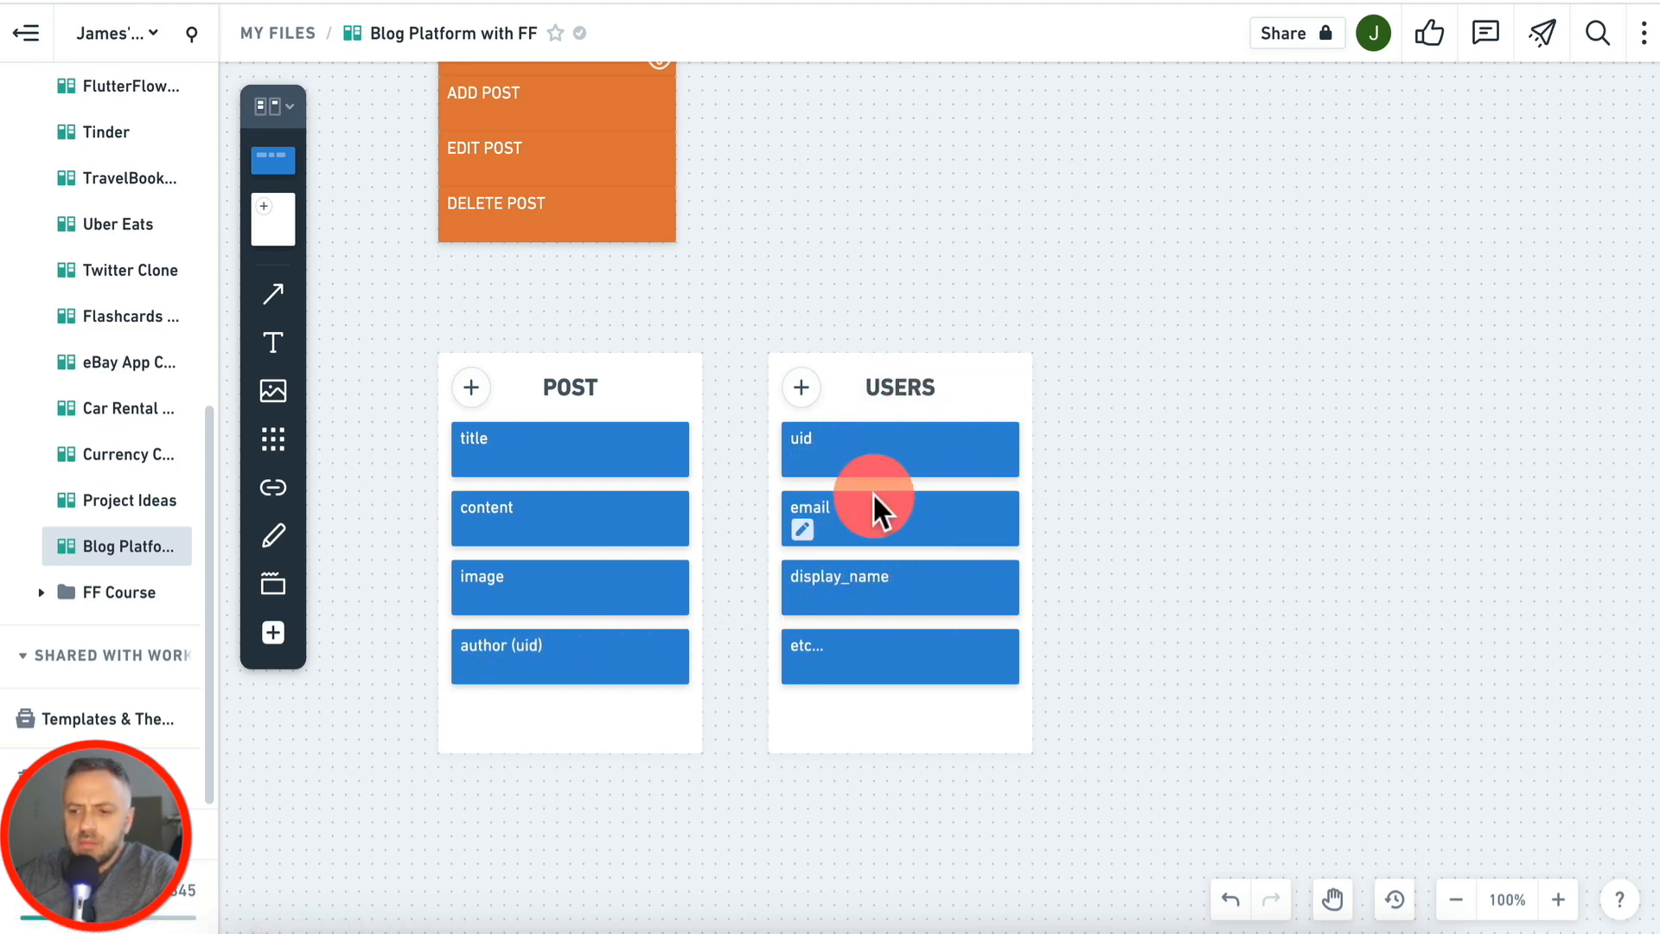
scroll(883, 241, up, 5)
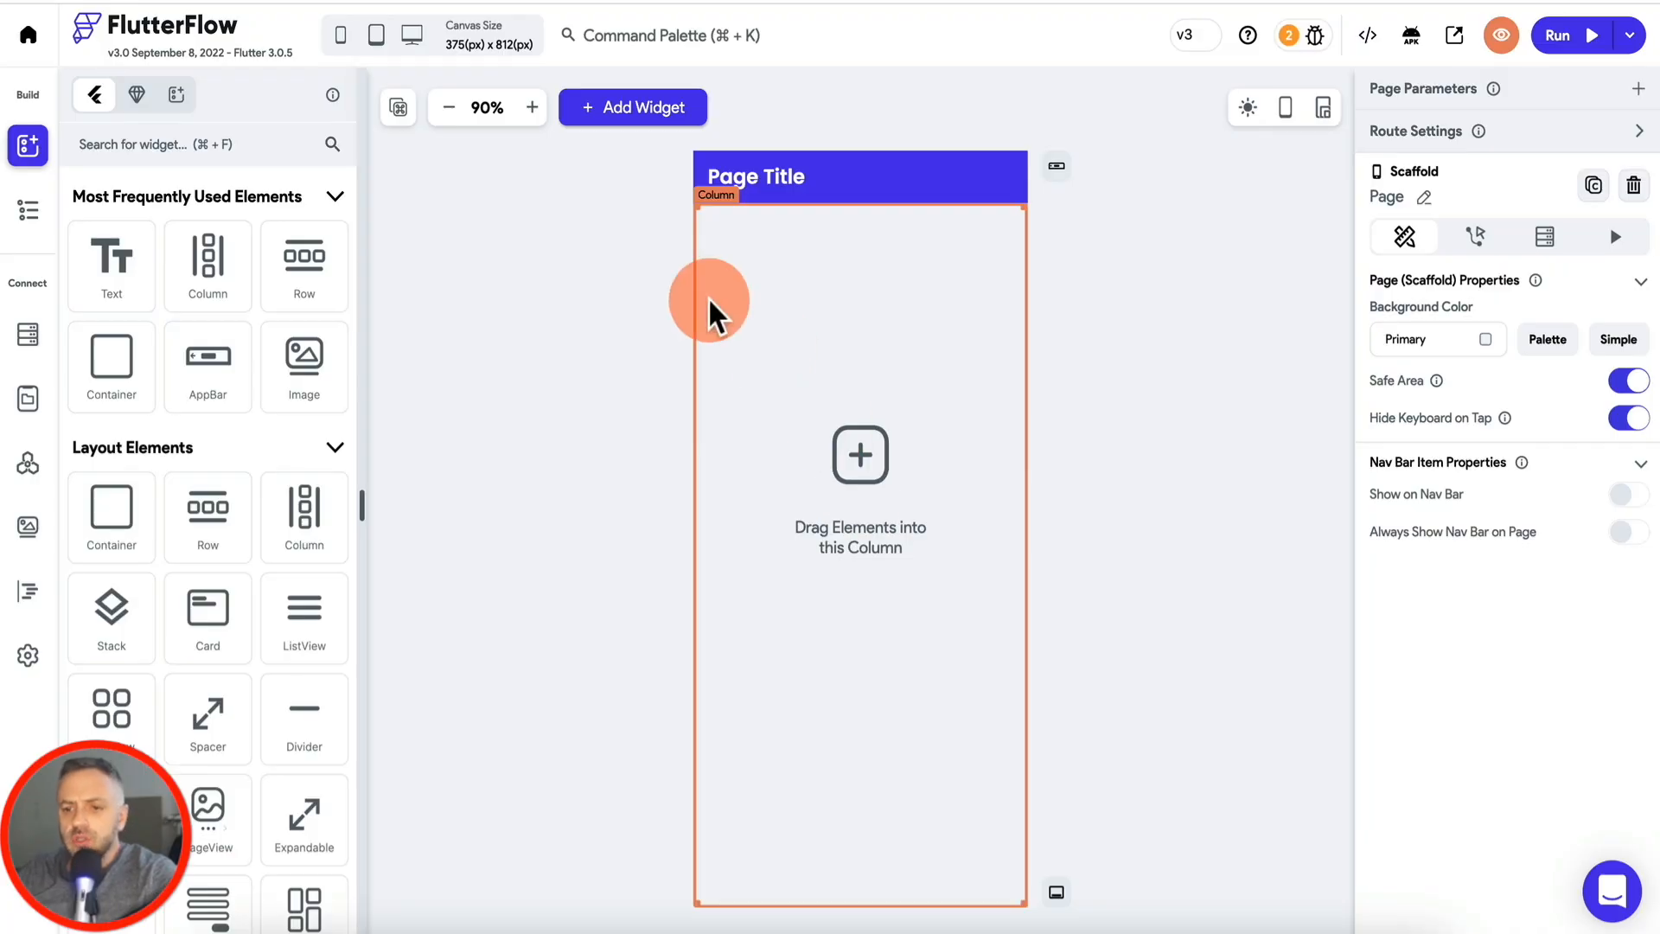
Step: Switch to FlutterFlow and review the schemas of the users and posts database collections
click(28, 333)
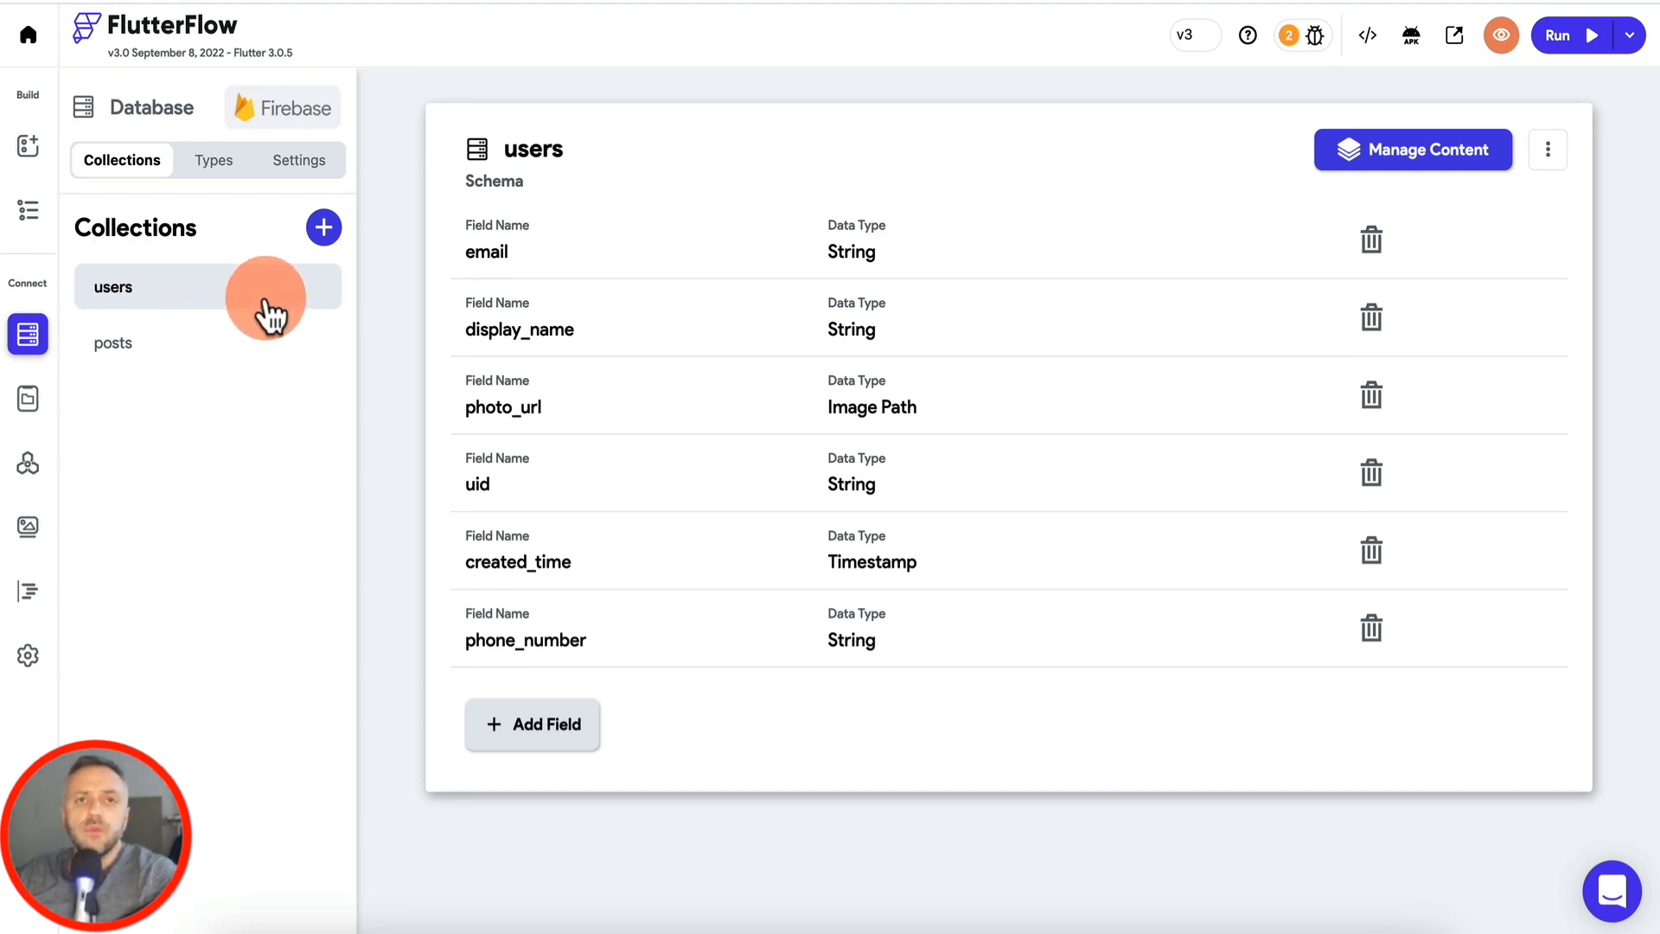
click(325, 229)
click(882, 574)
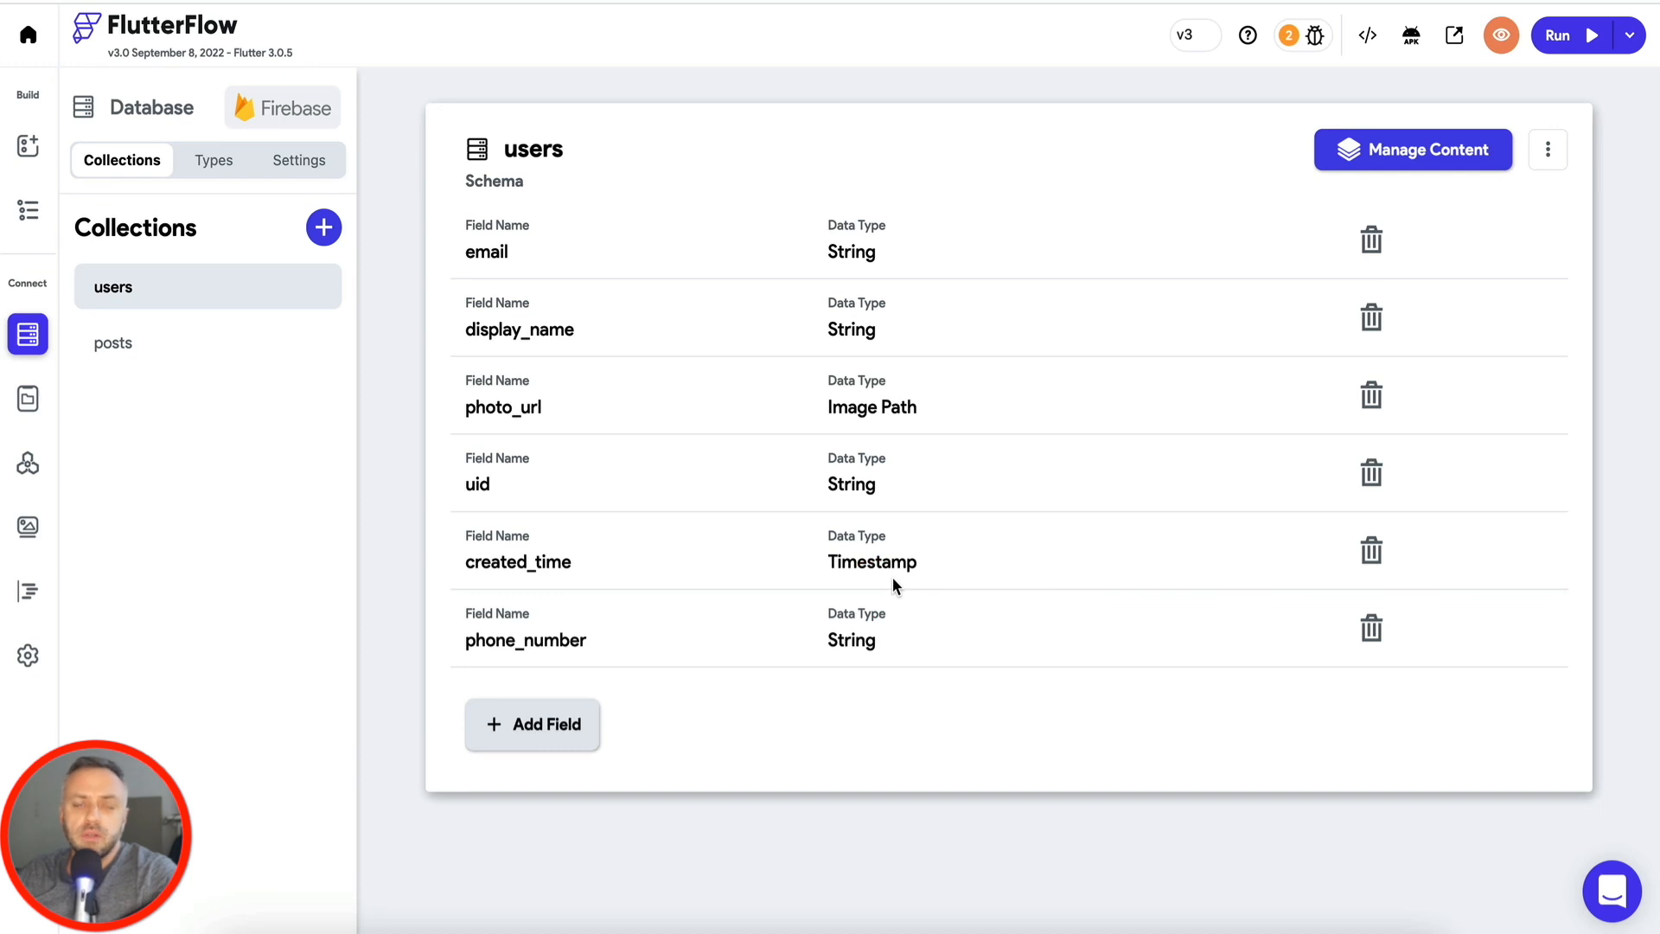
click(220, 355)
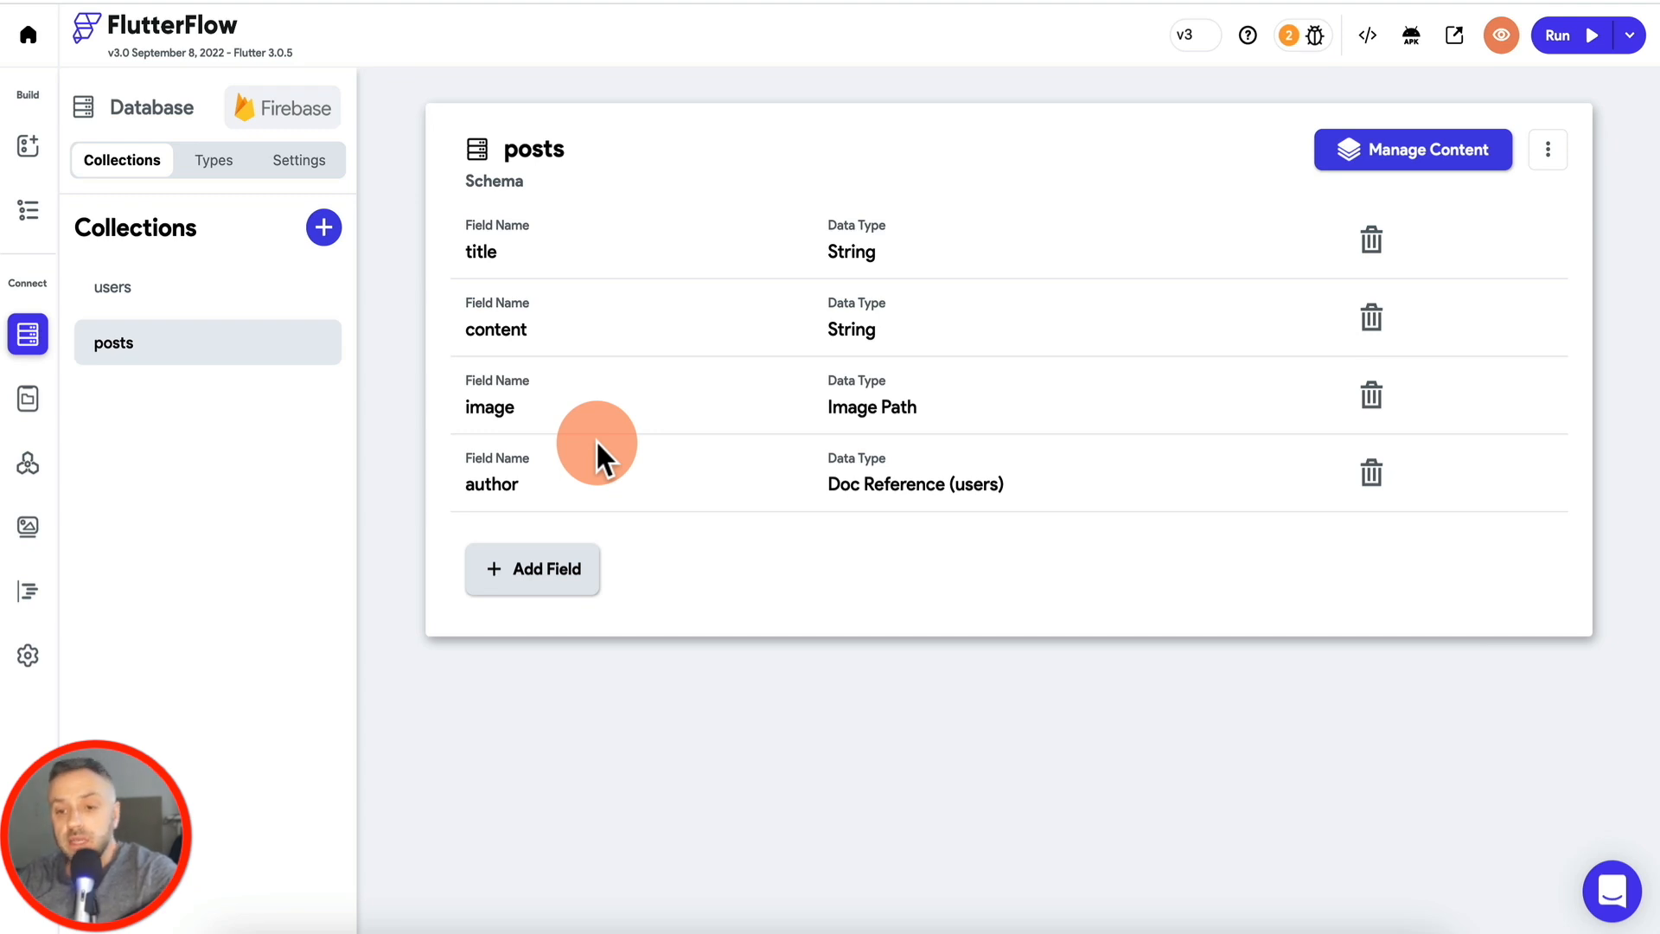
Step: Start creating a new page and name it homepage
click(28, 151)
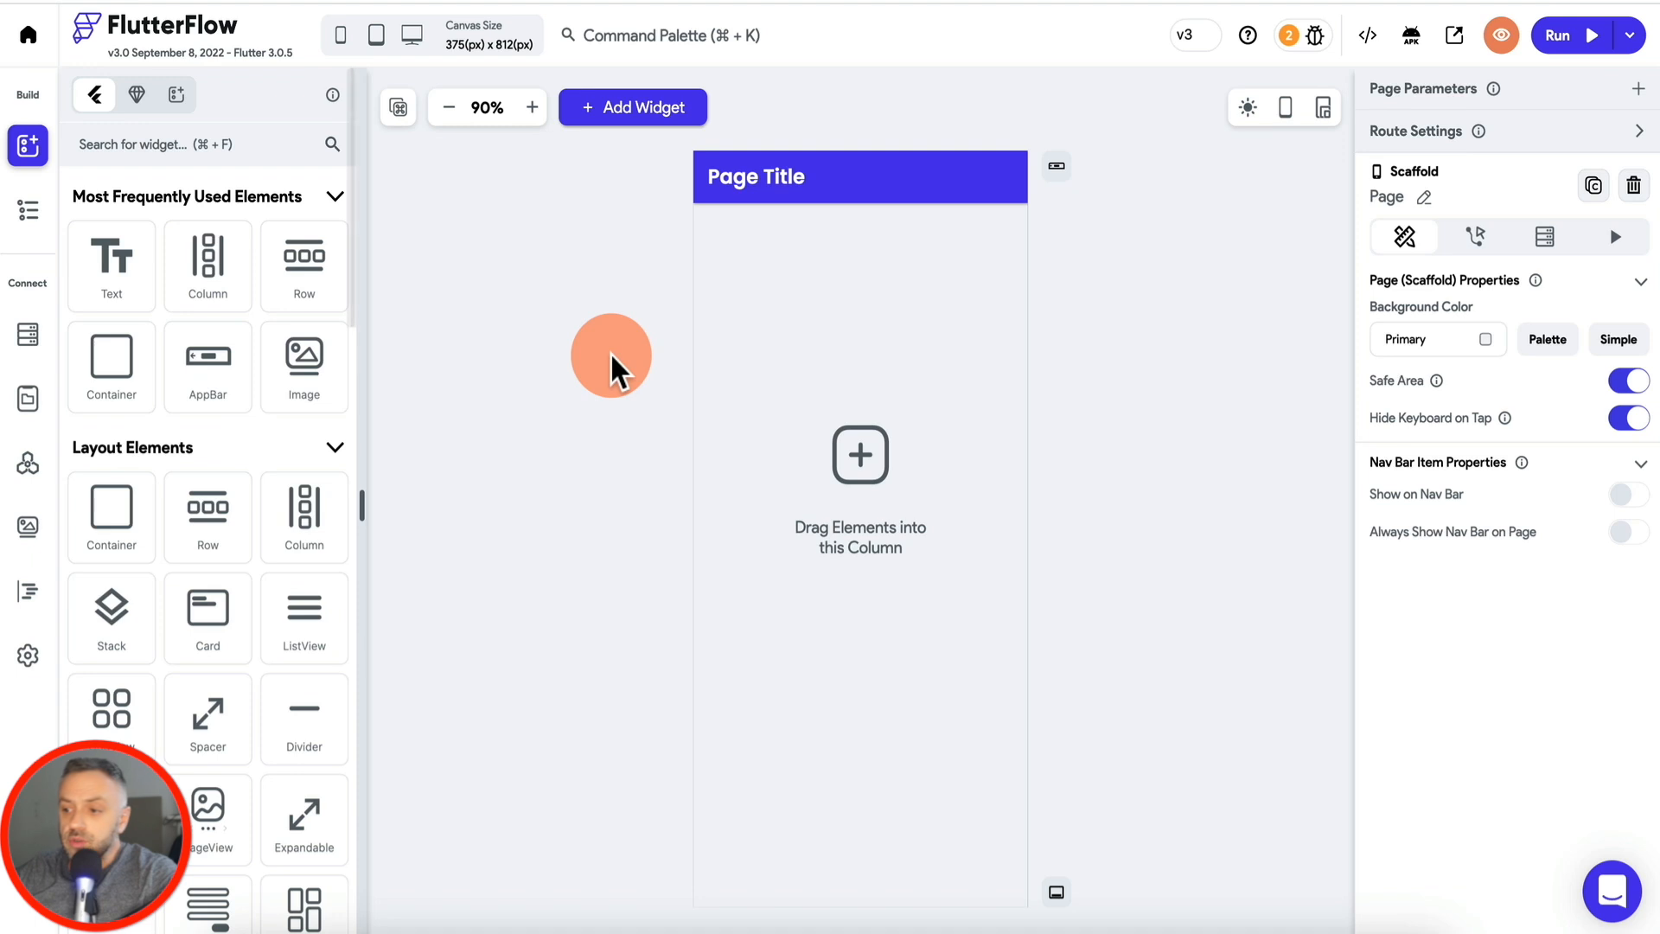
click(28, 210)
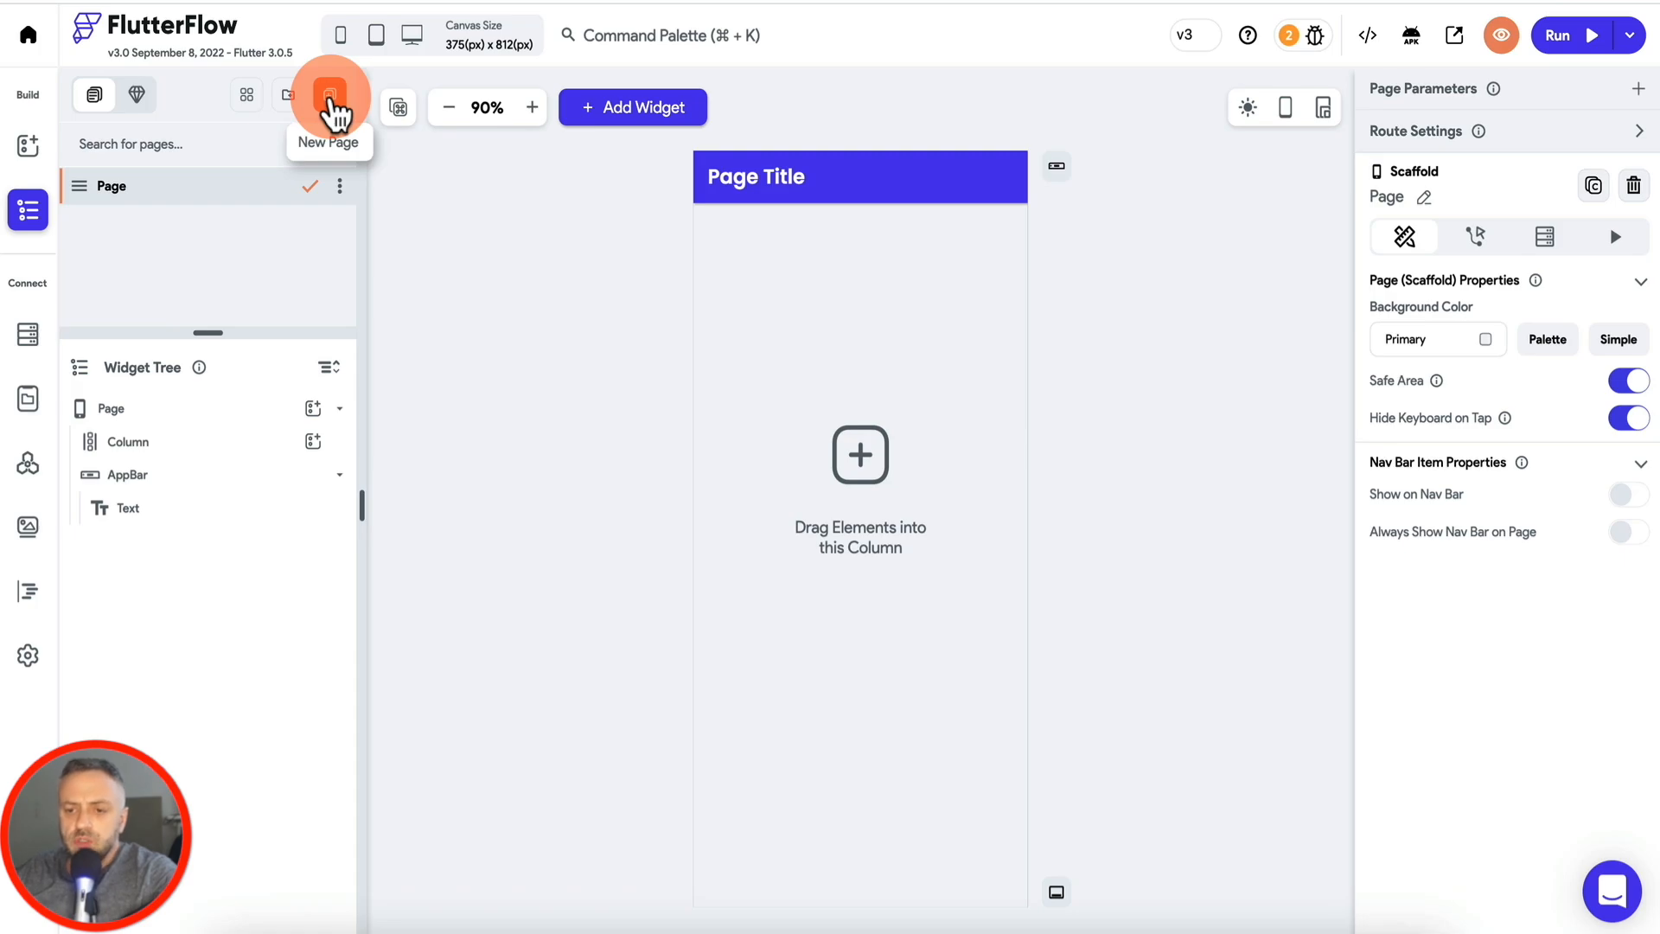
click(331, 104)
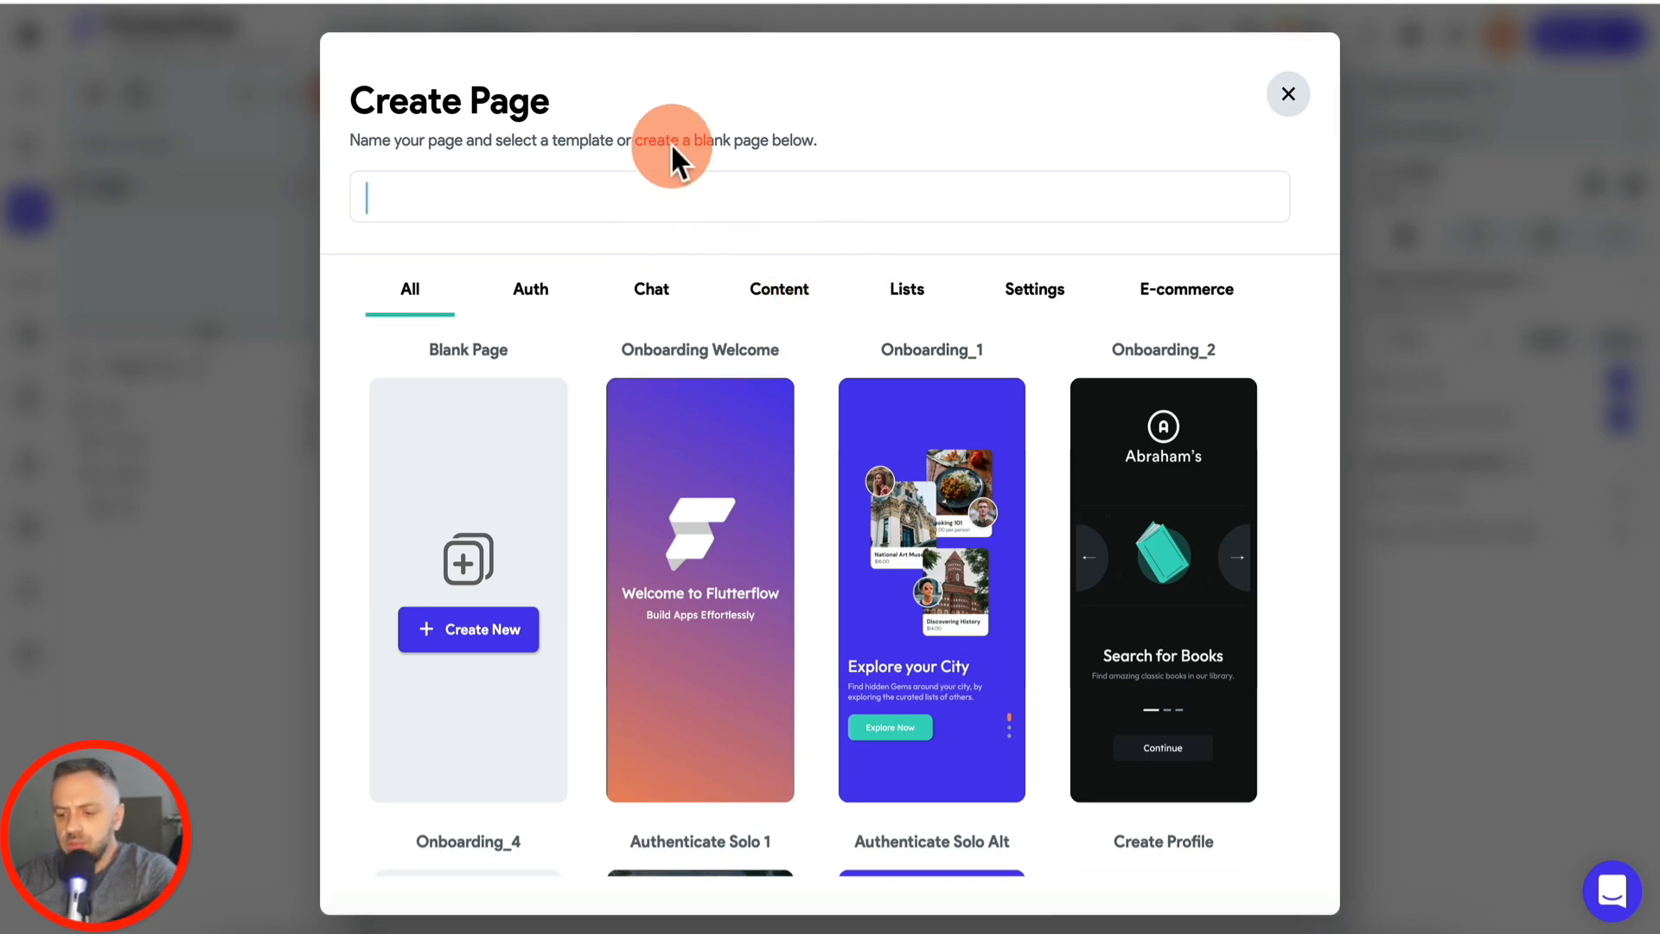
text(homepa)
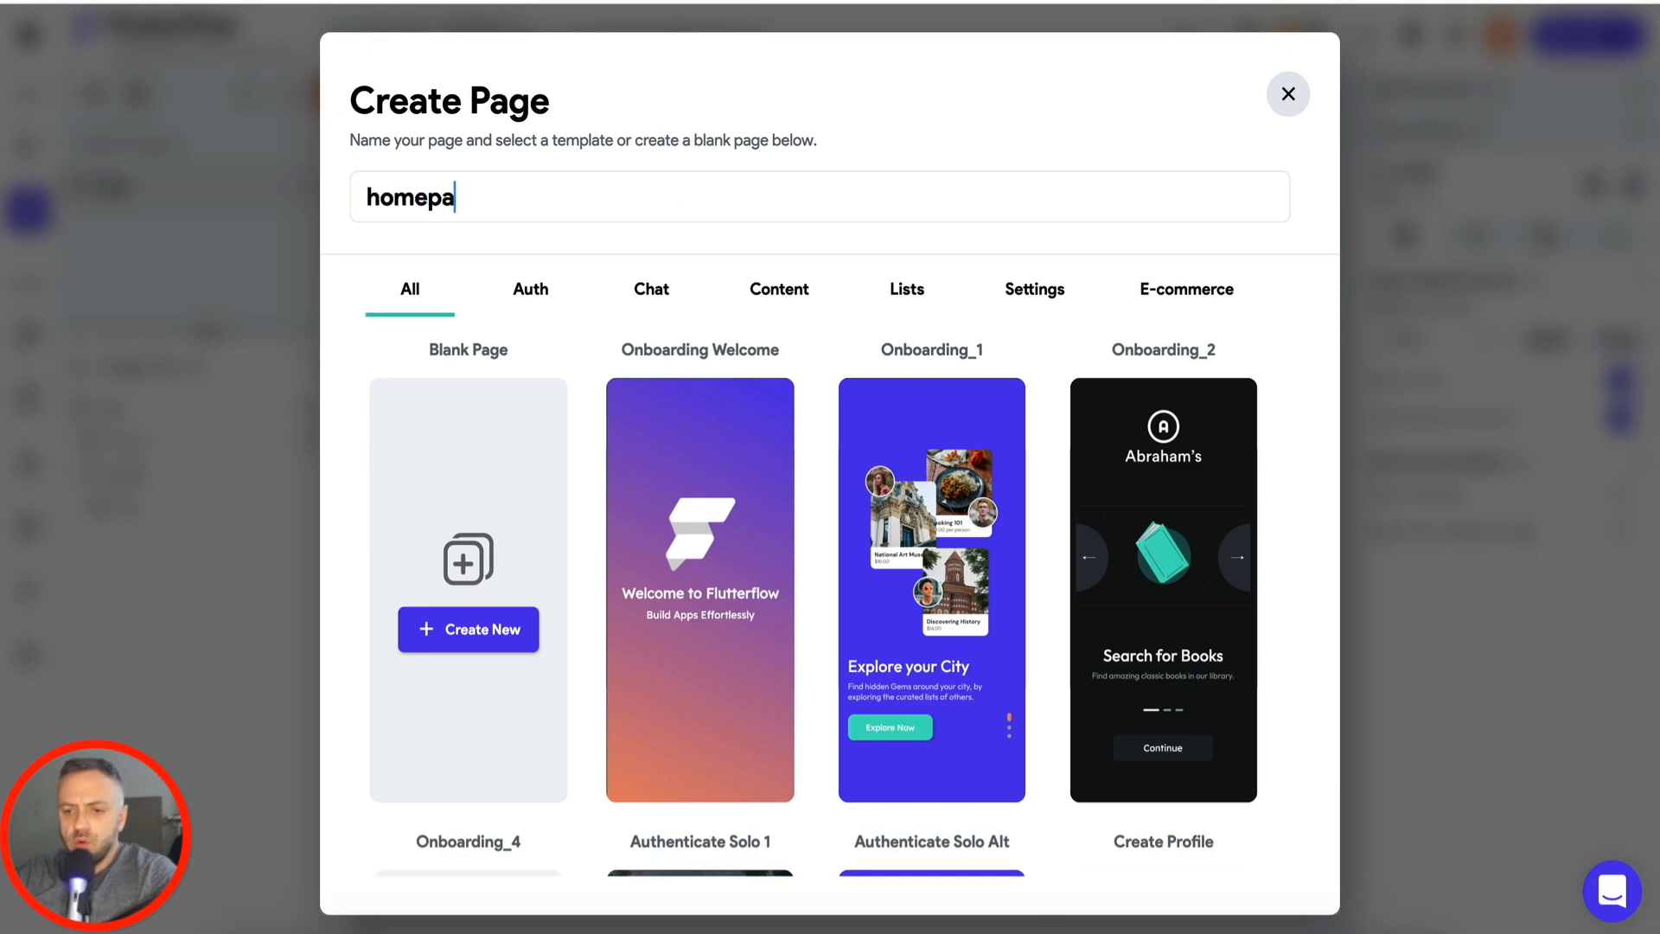
text(ge2)
key(BackSpace)
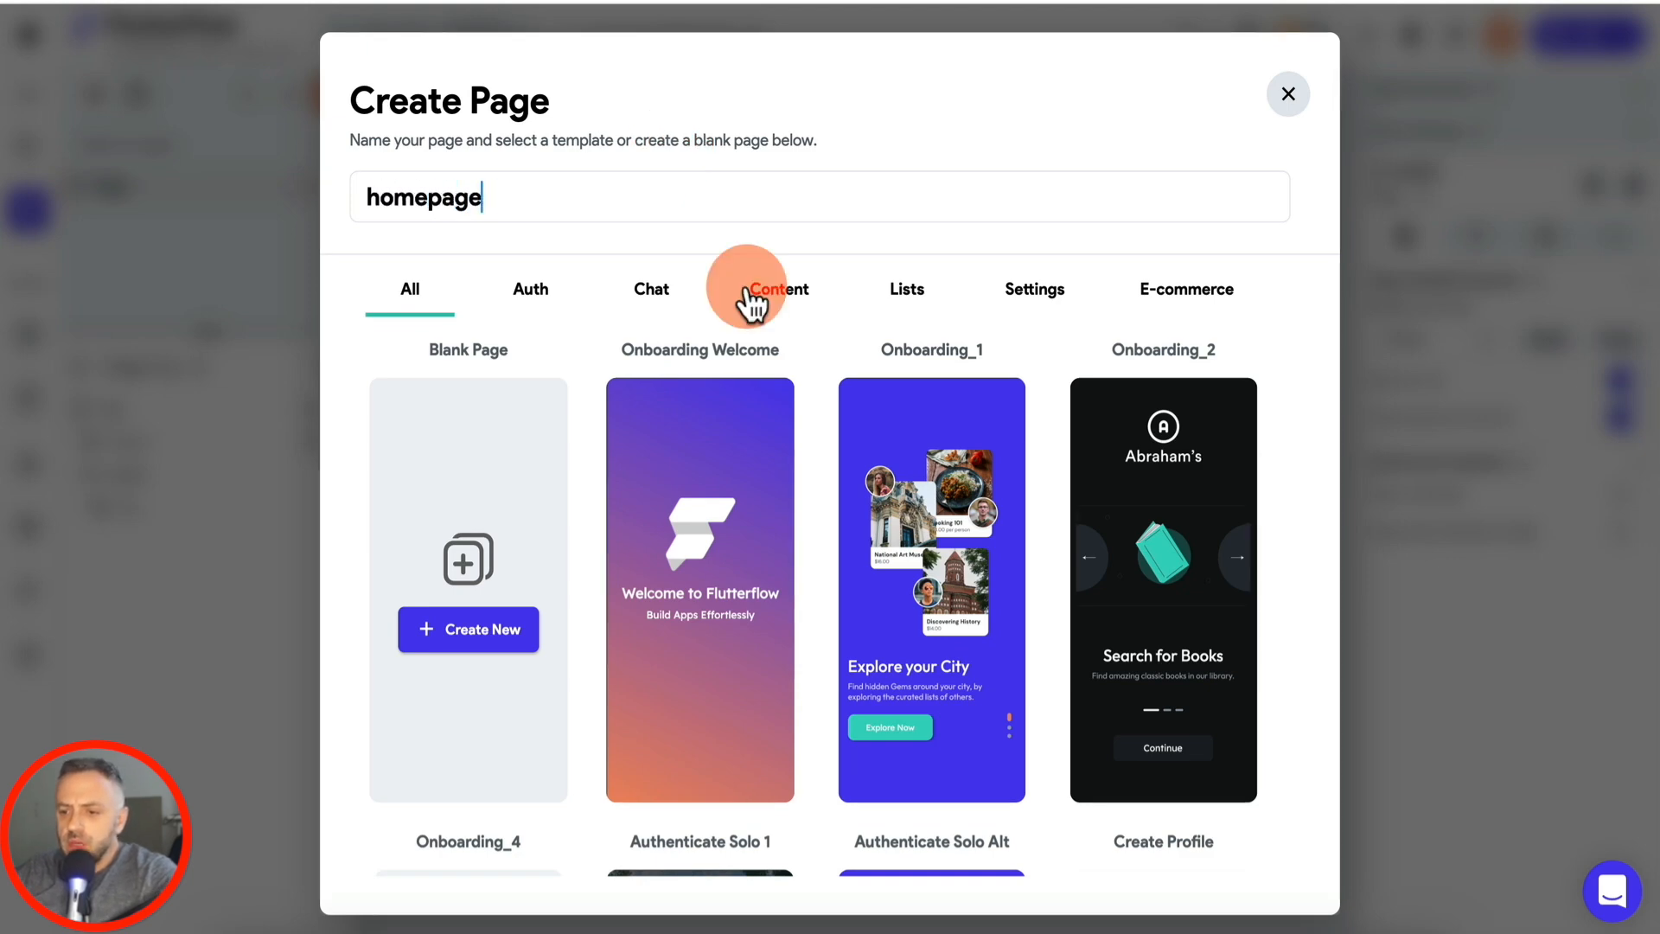
Step: Browse the Lists templates and create the page from the Product List template
click(907, 289)
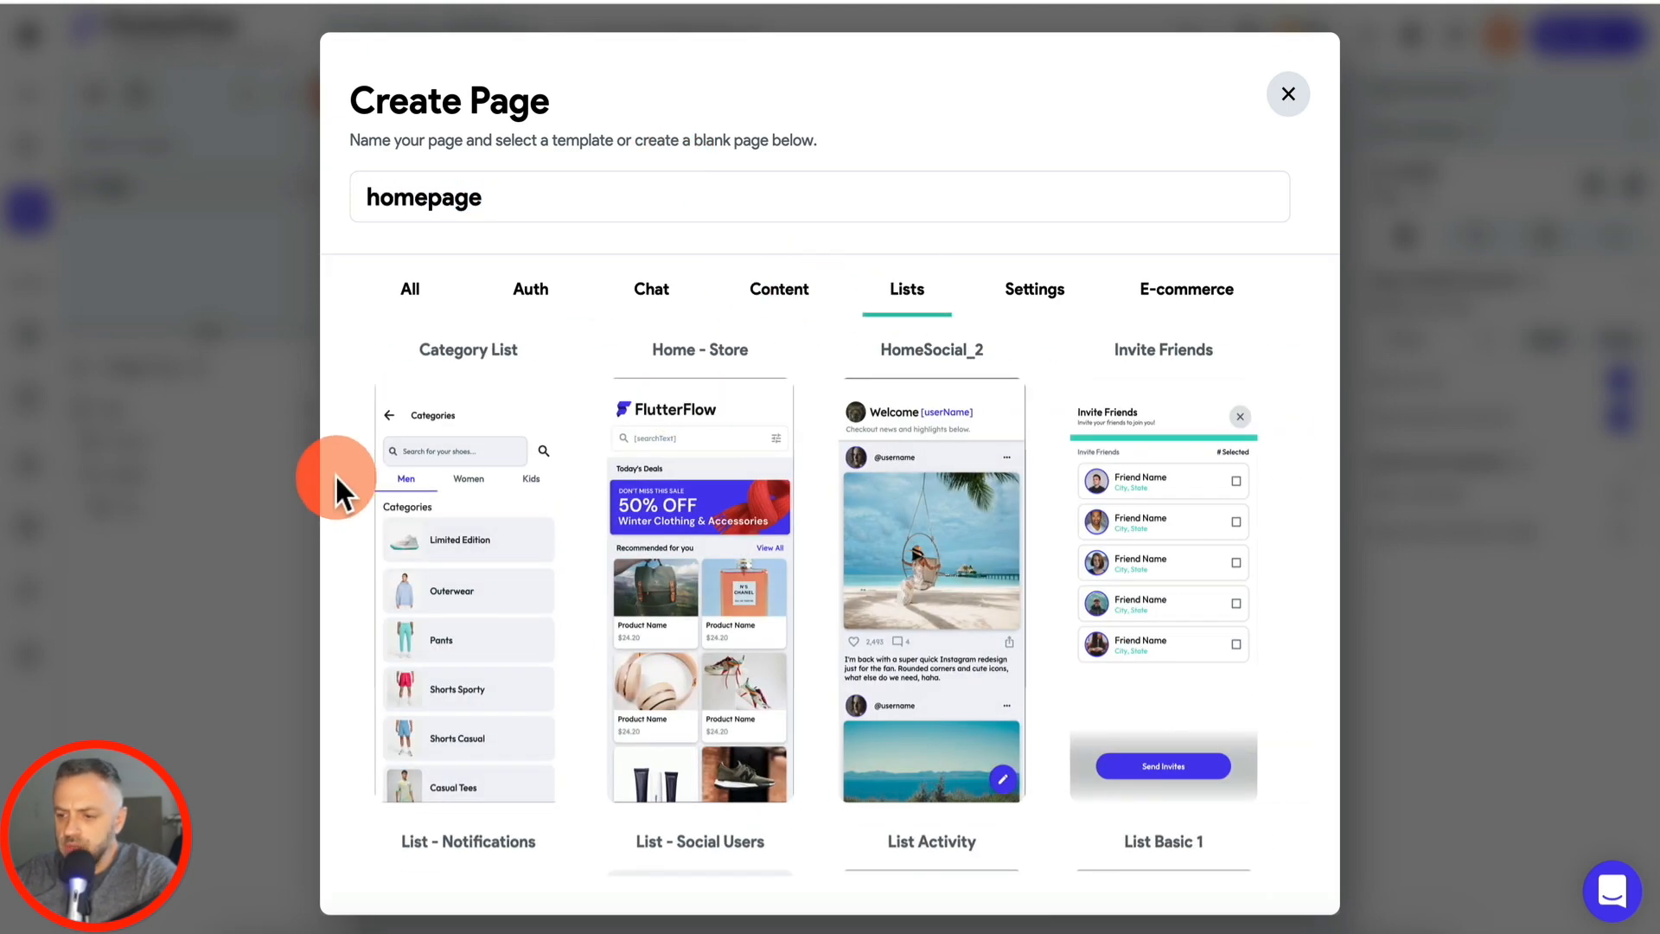
scroll(428, 538, down, 5)
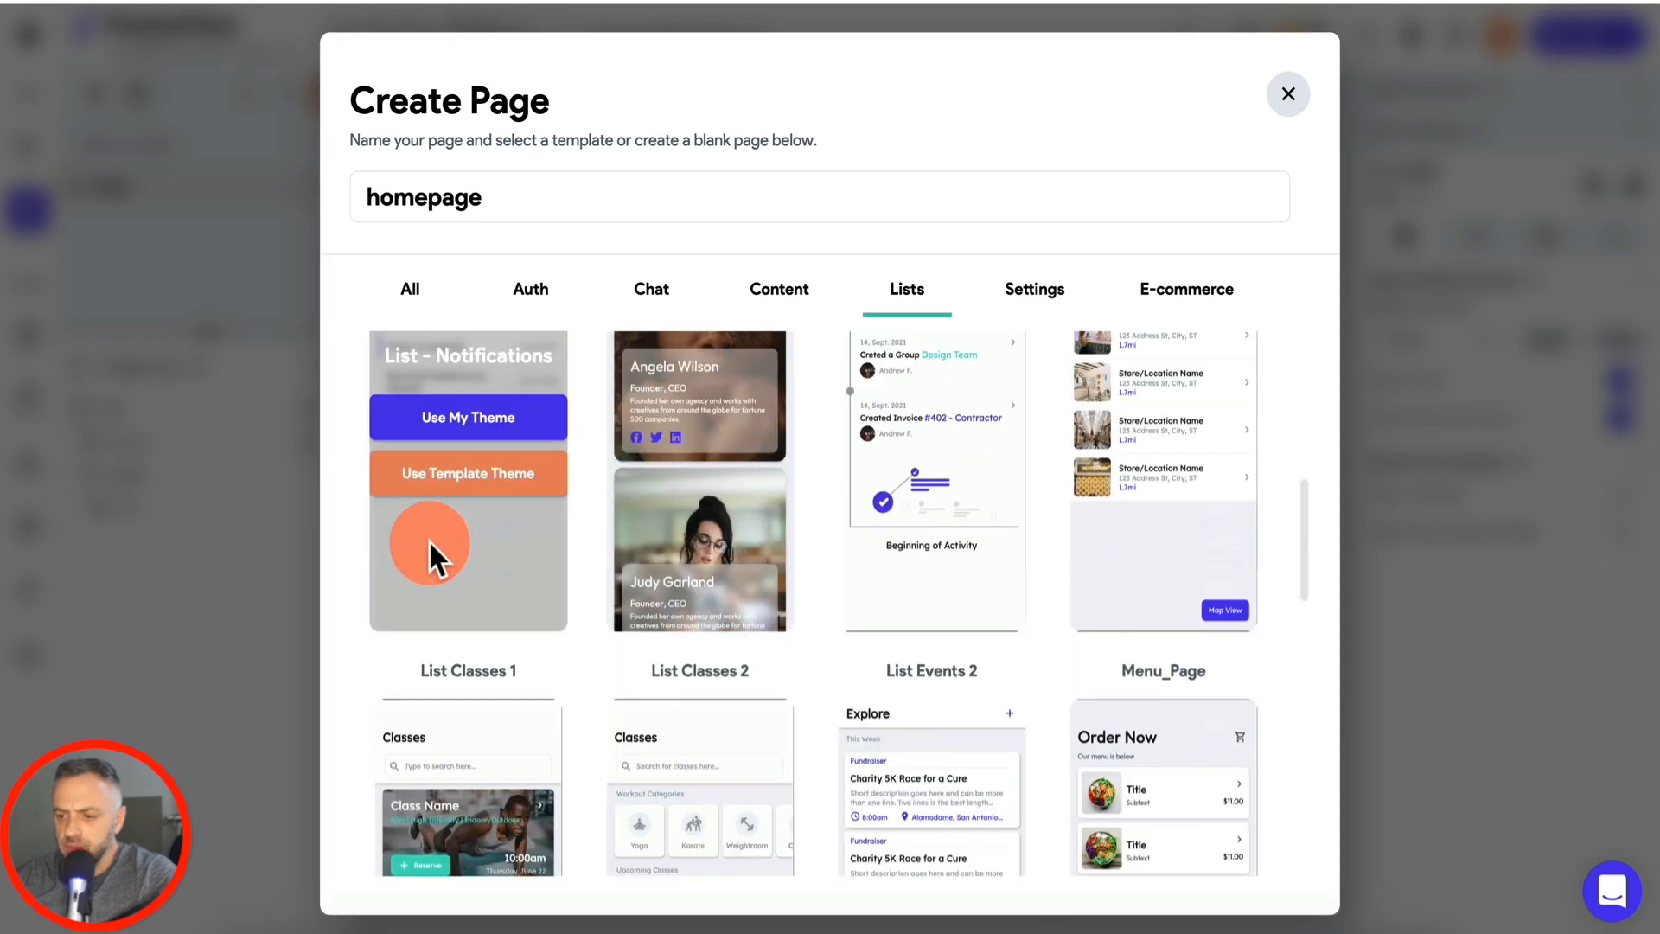
scroll(428, 538, down, 10)
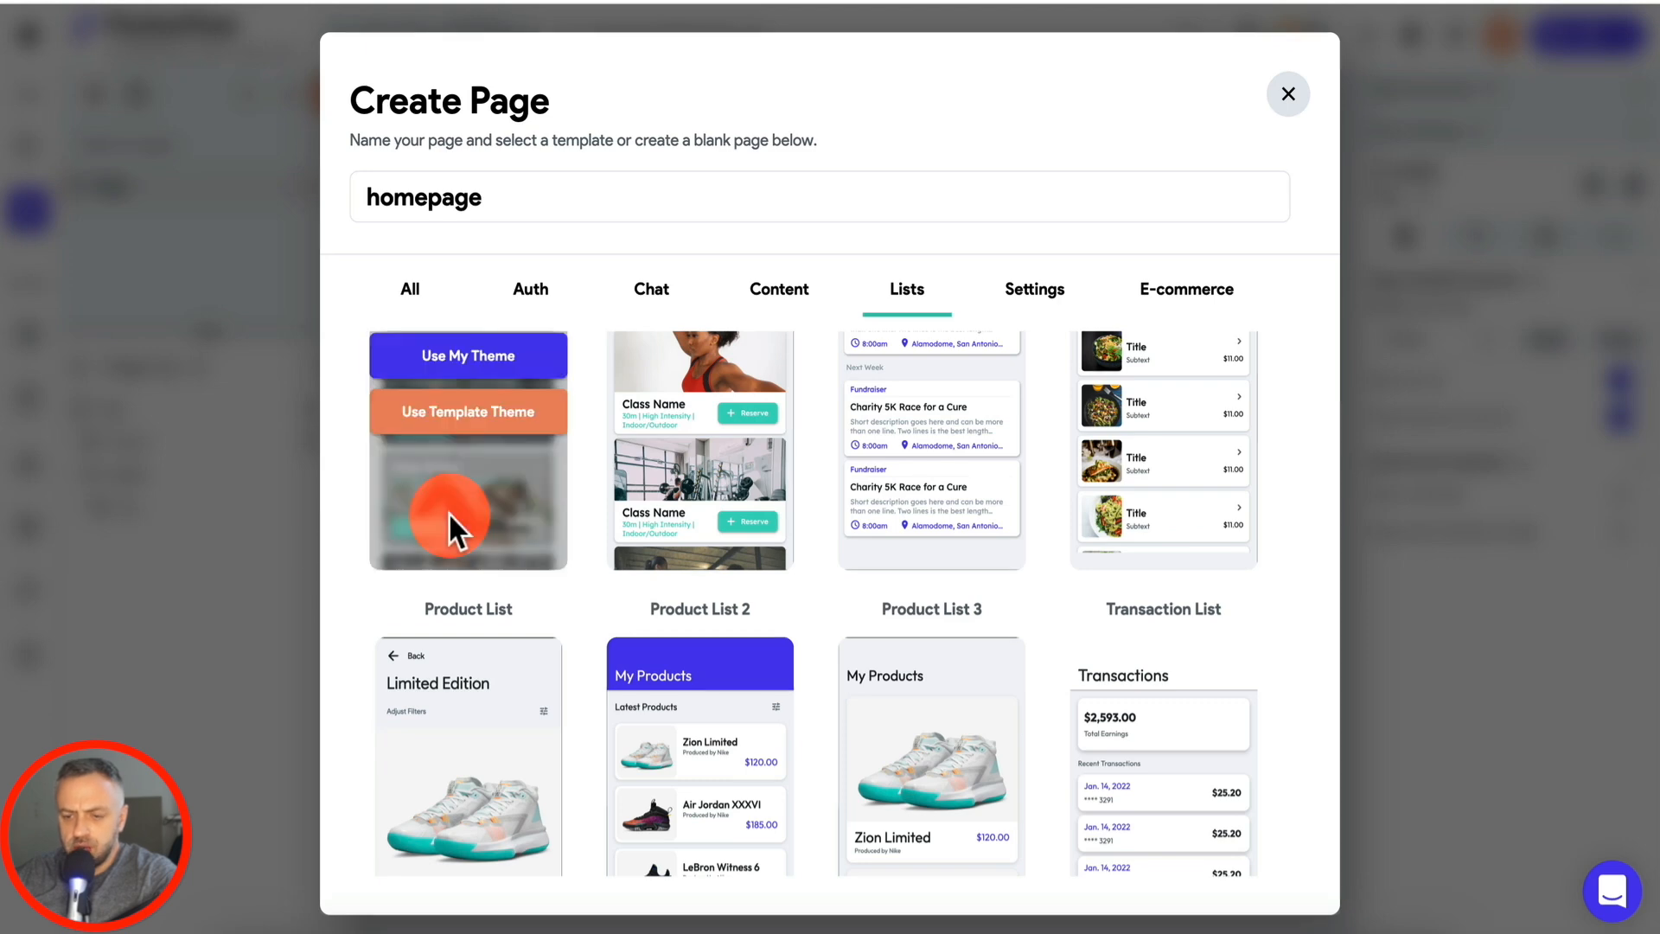
scroll(448, 512, up, 5)
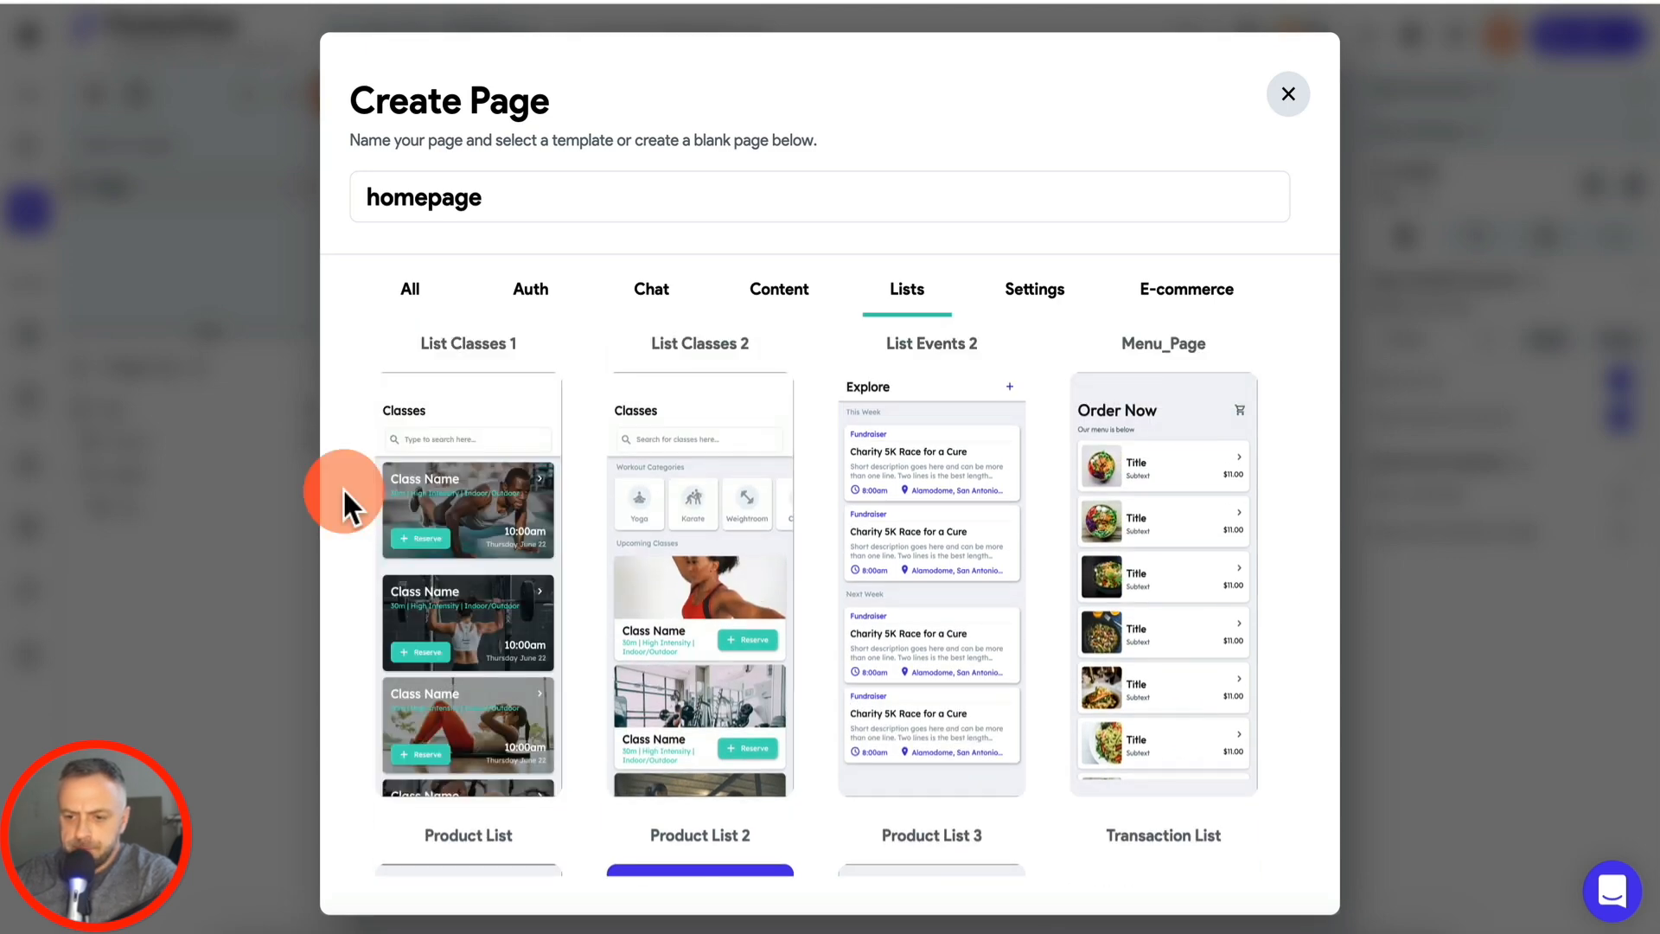
scroll(455, 529, up, 1)
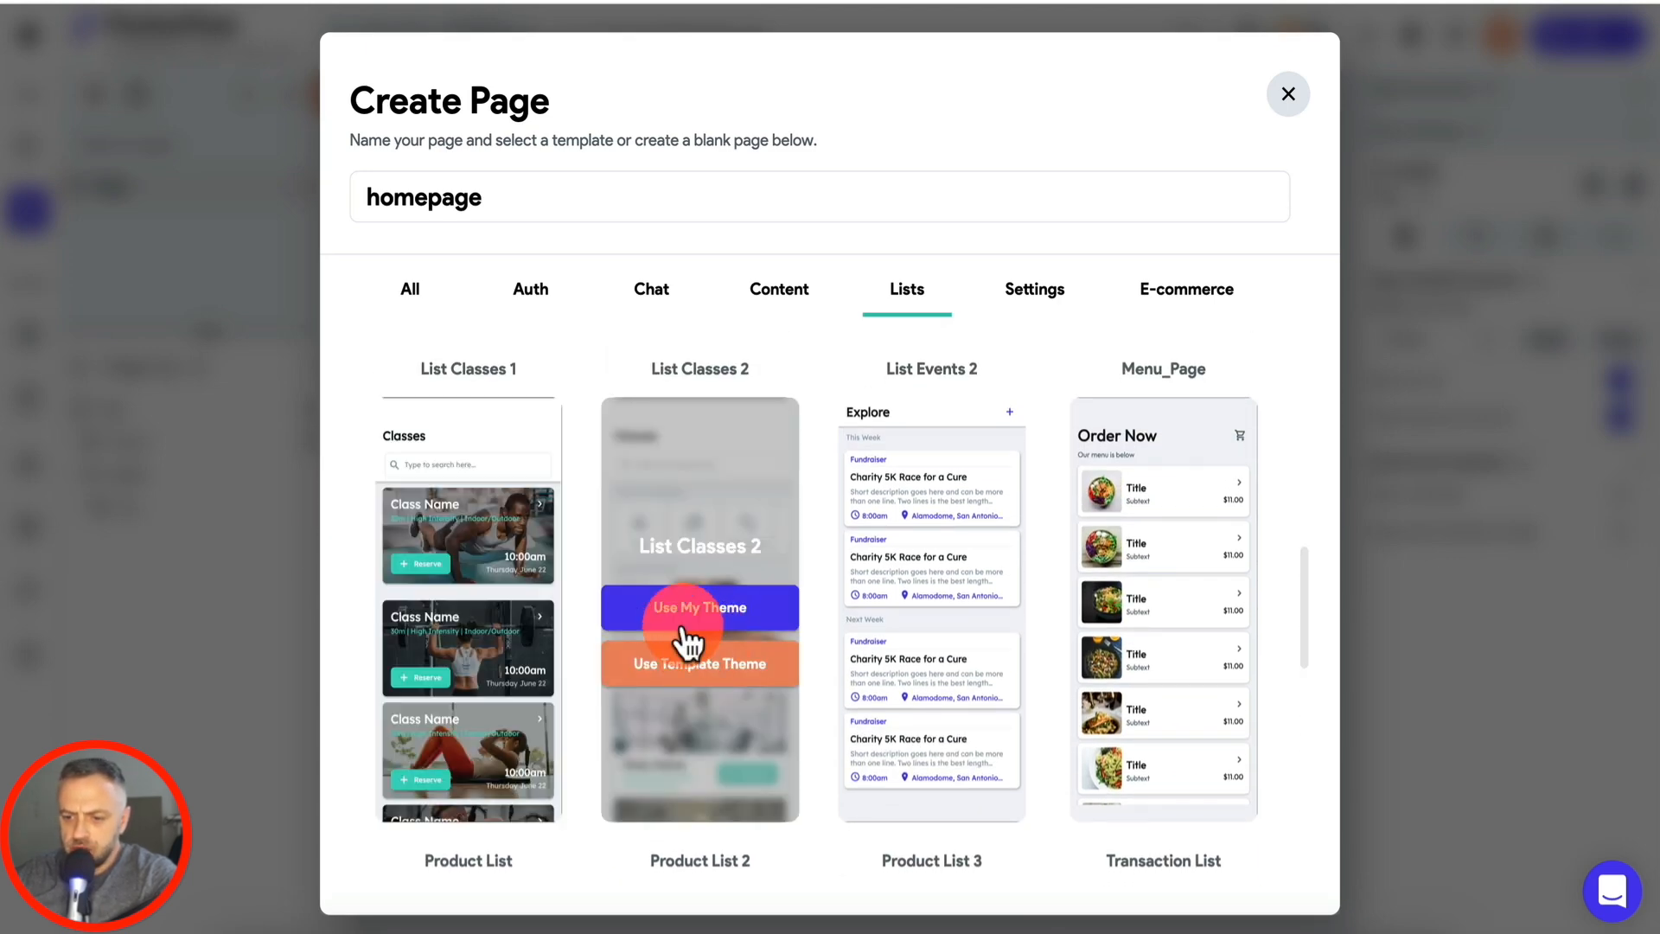
scroll(385, 539, down, 6)
scroll(564, 591, down, 3)
scroll(564, 591, up, 5)
scroll(562, 595, down, 12)
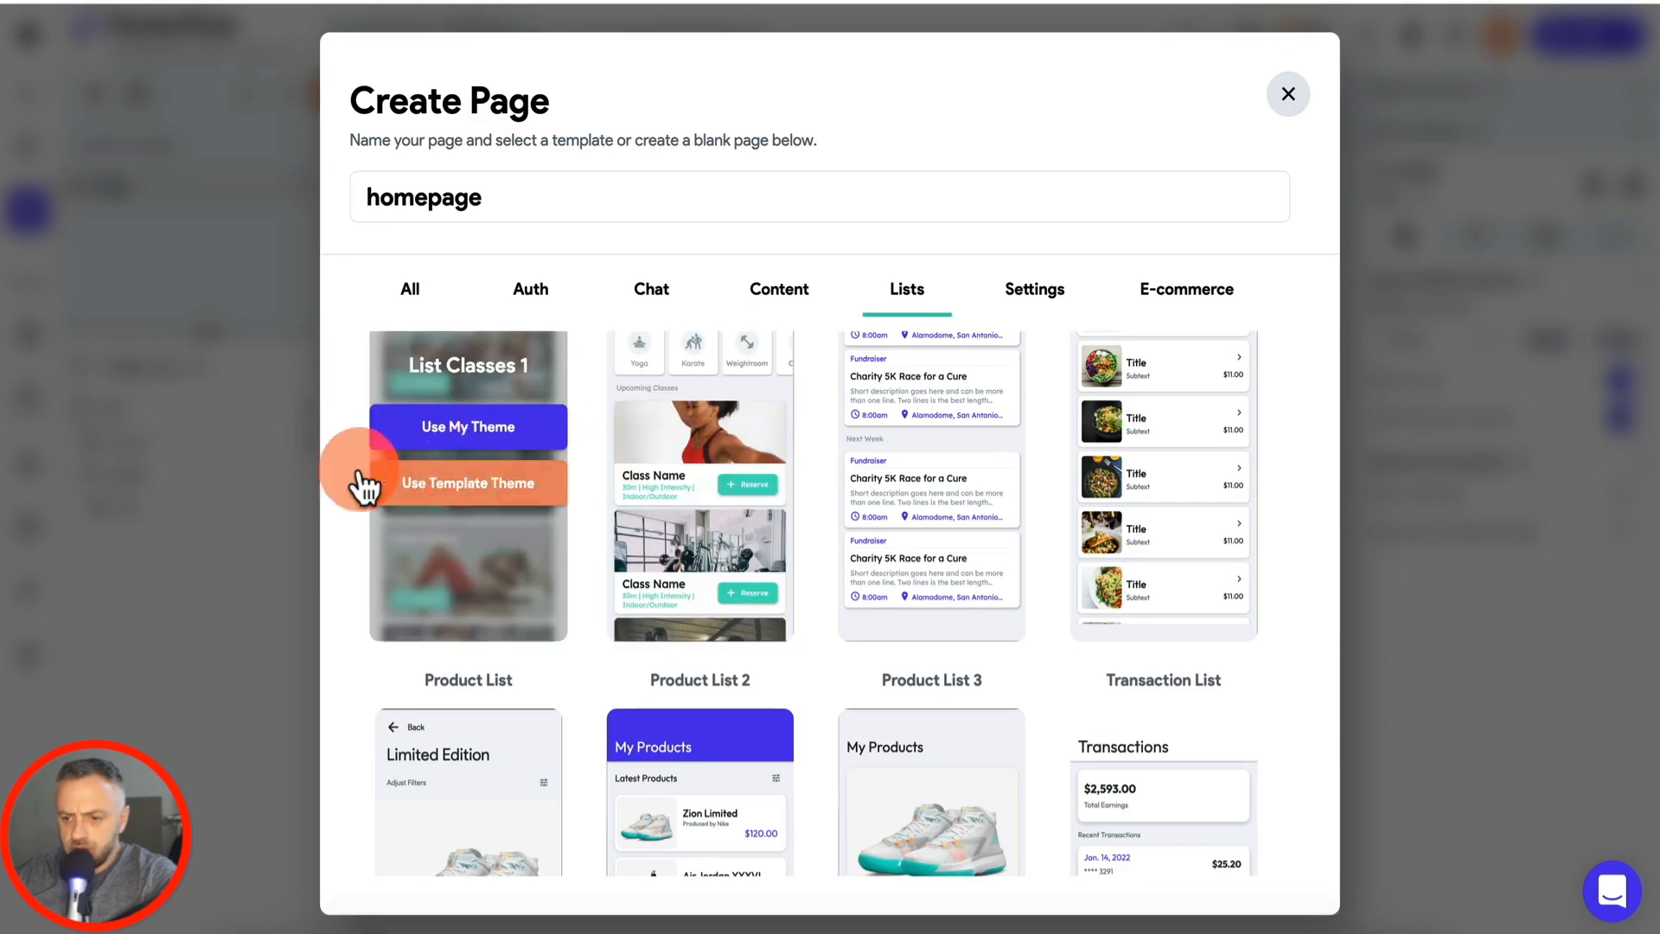
scroll(833, 569, down, 15)
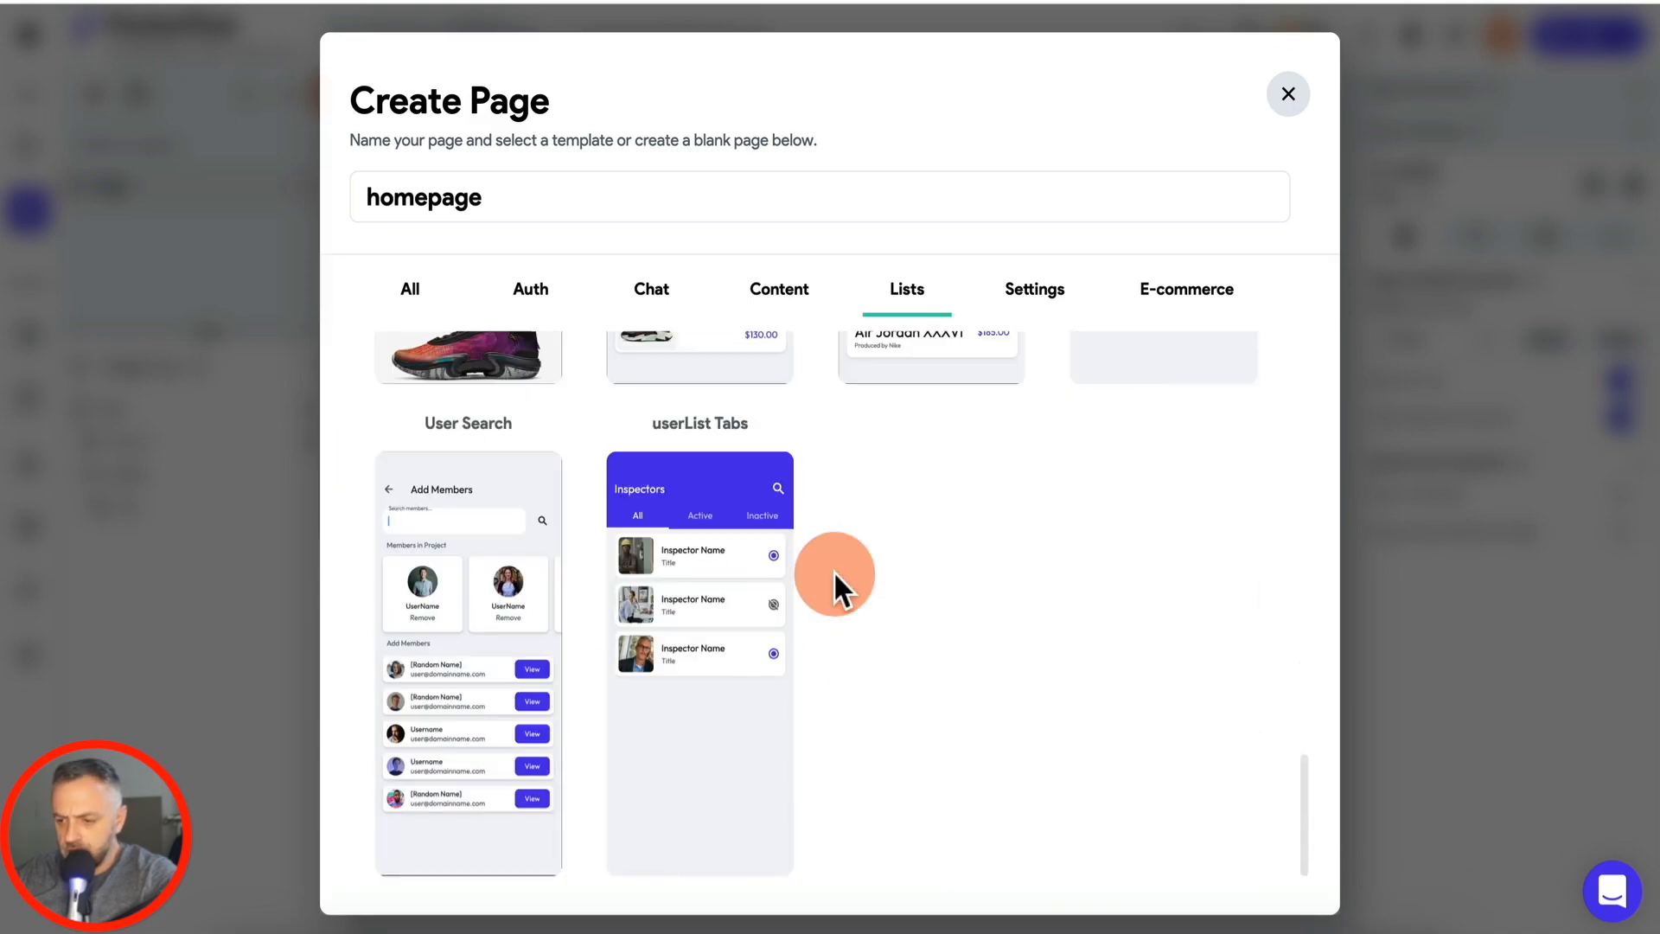
scroll(833, 573, up, 10)
scroll(833, 572, down, 3)
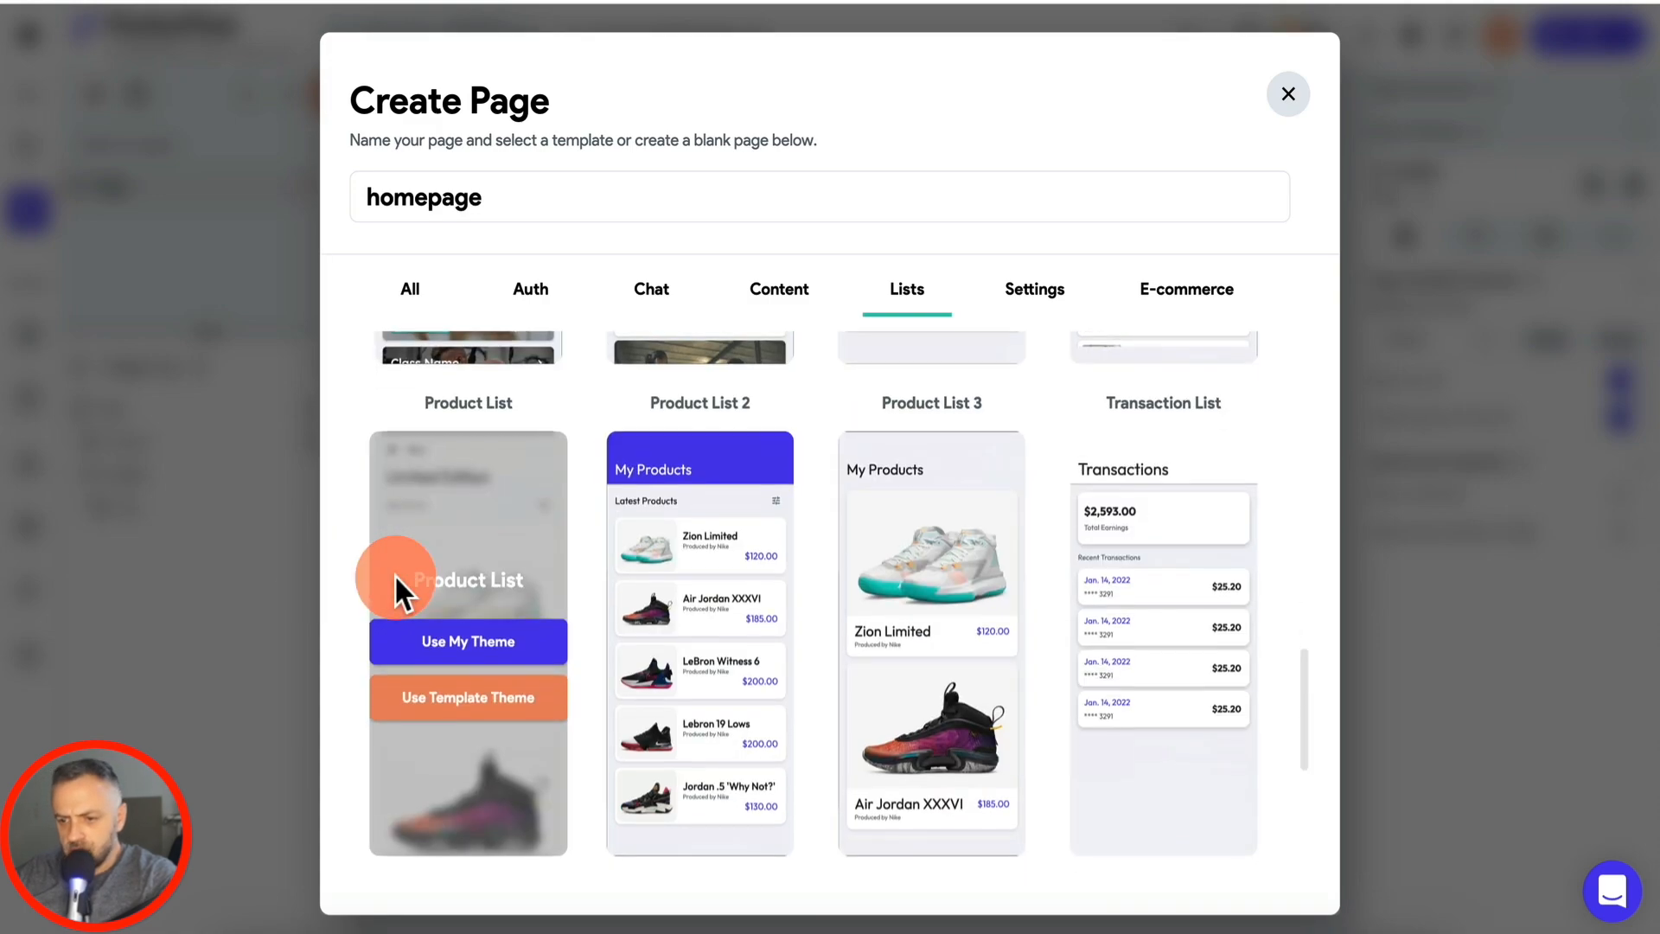
scroll(397, 584, down, 1)
click(490, 584)
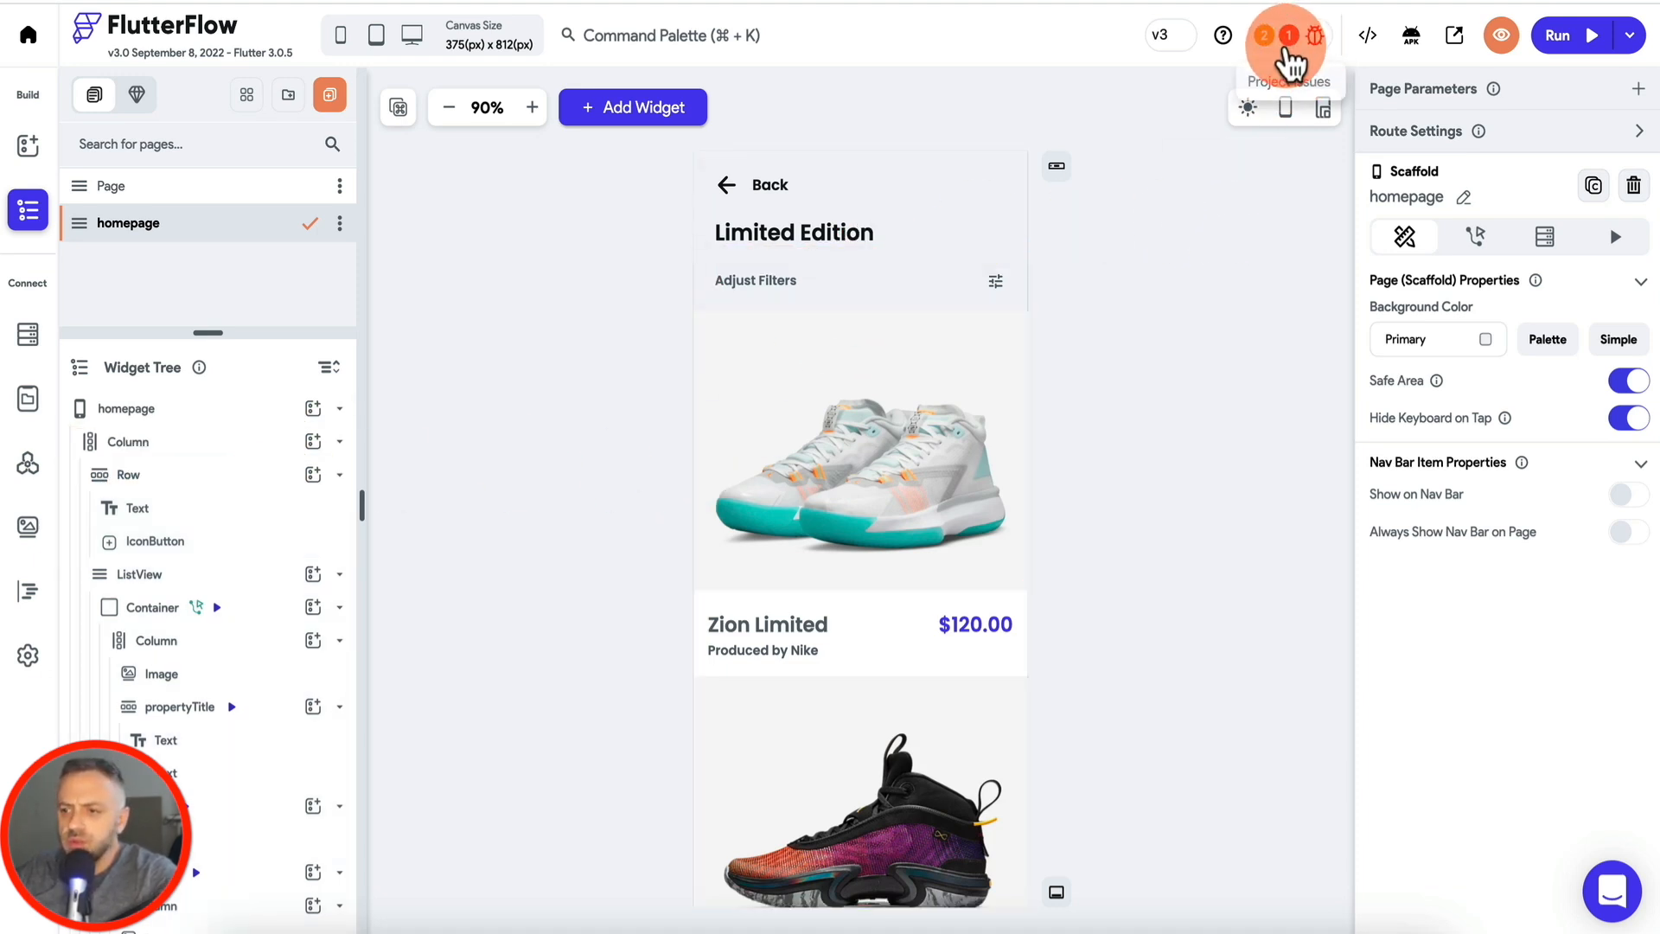
Step: Go to the reported navigation error and delete the product container's On Tap navigate action to Product Page
click(1290, 41)
click(1206, 201)
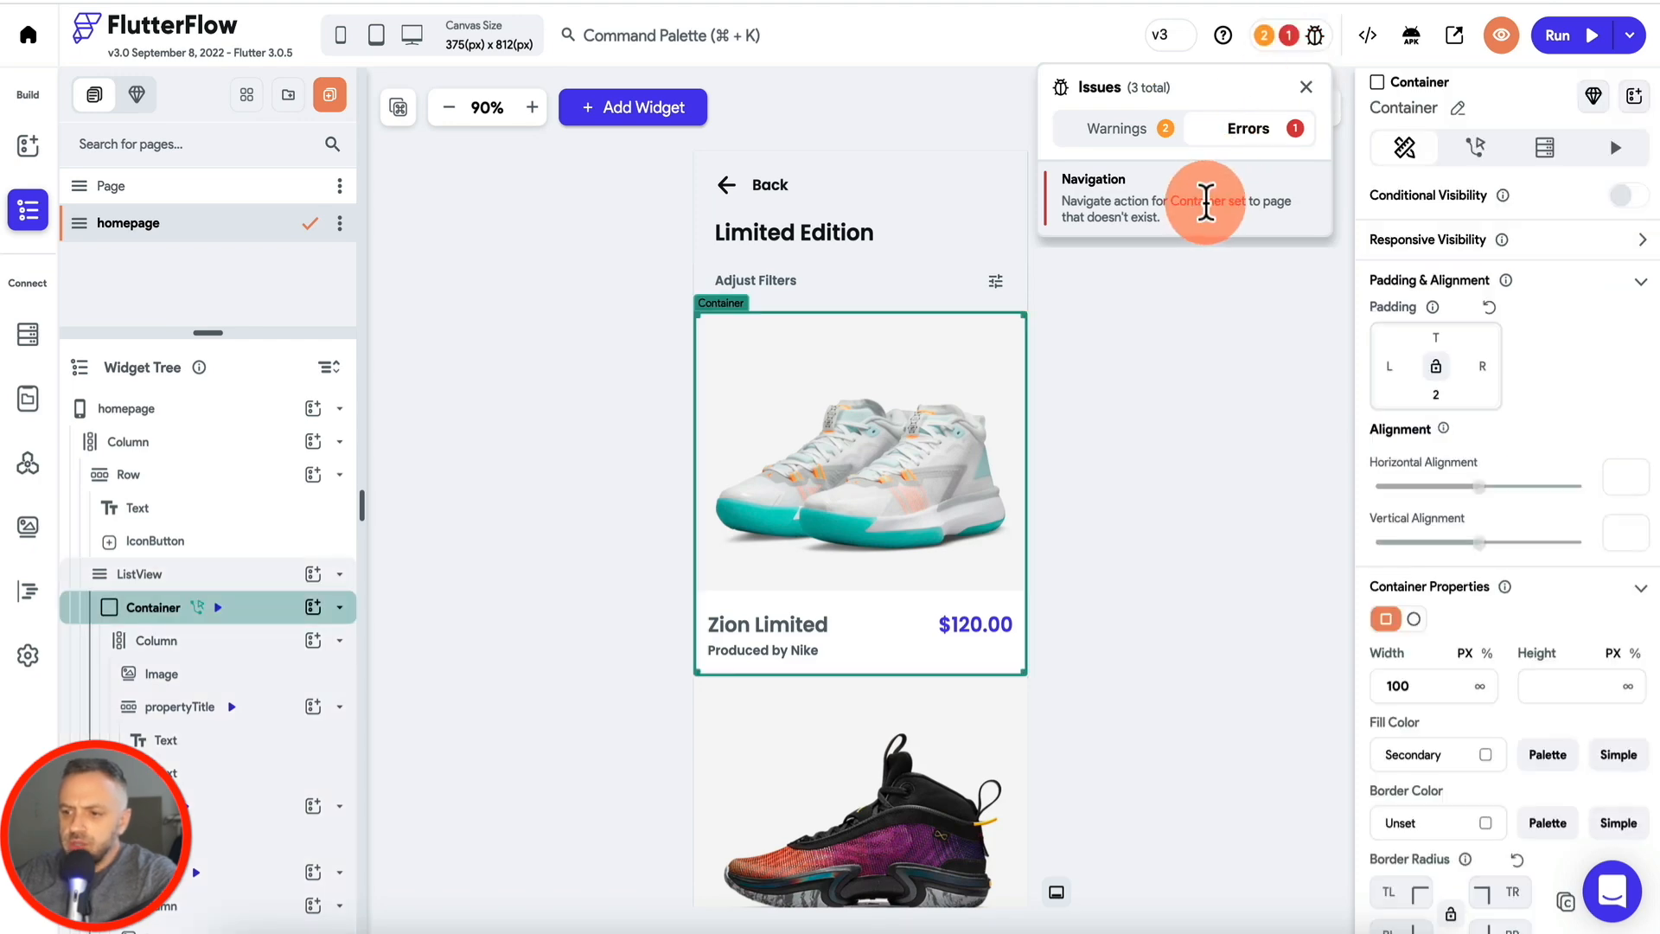
click(751, 232)
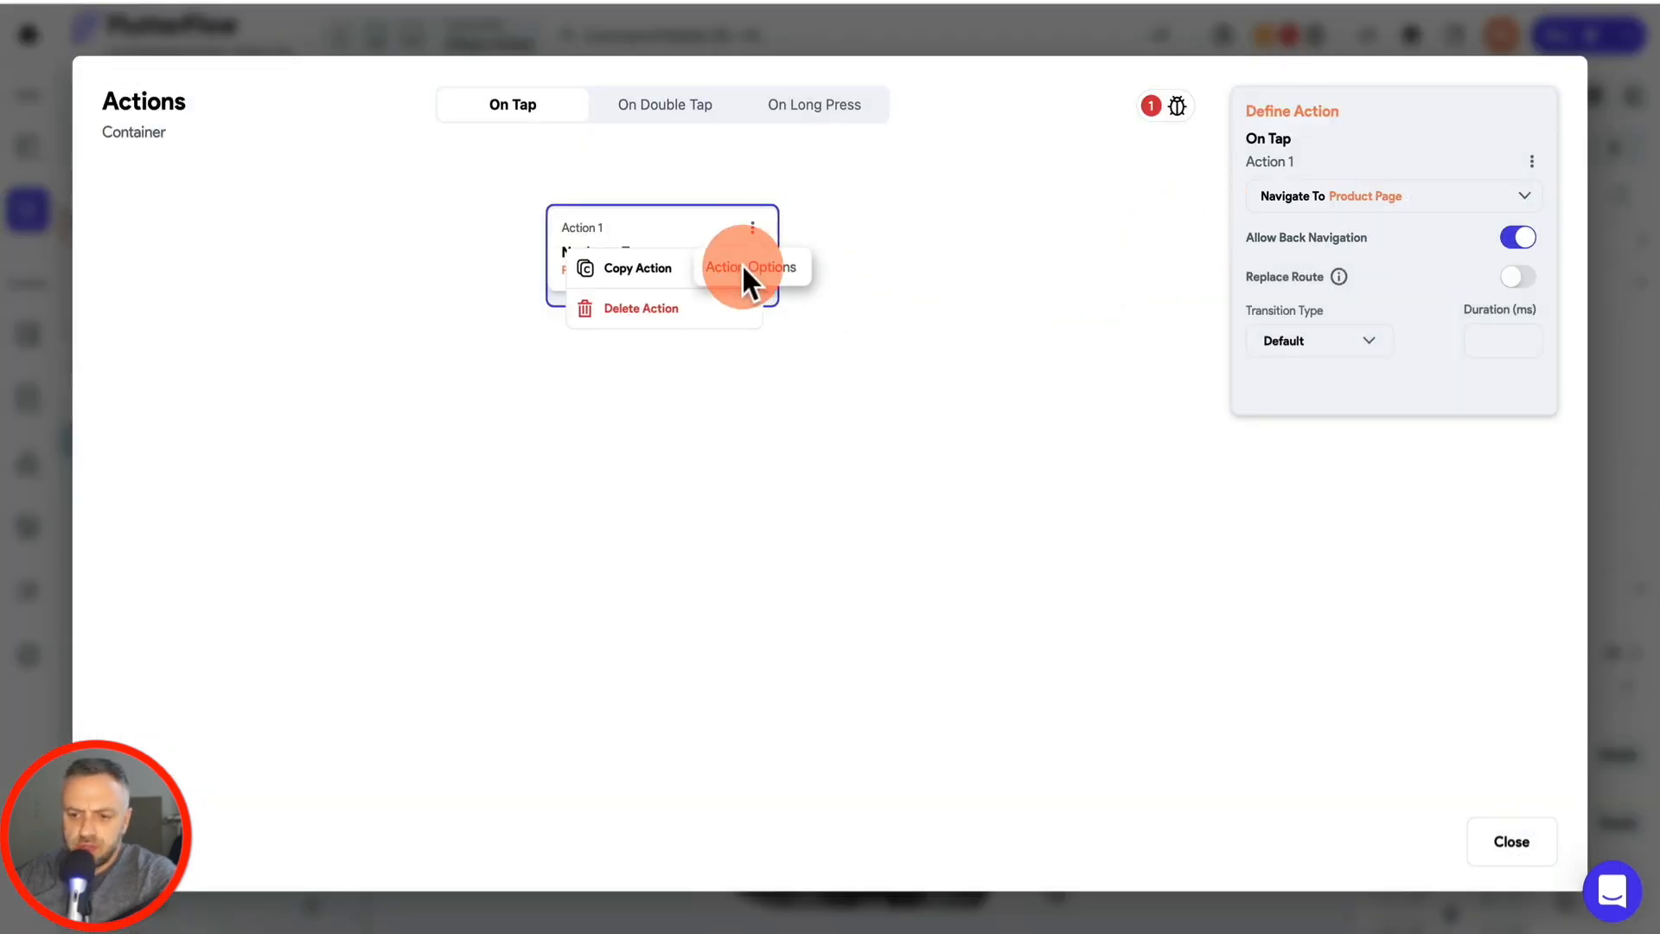
click(725, 310)
click(1011, 540)
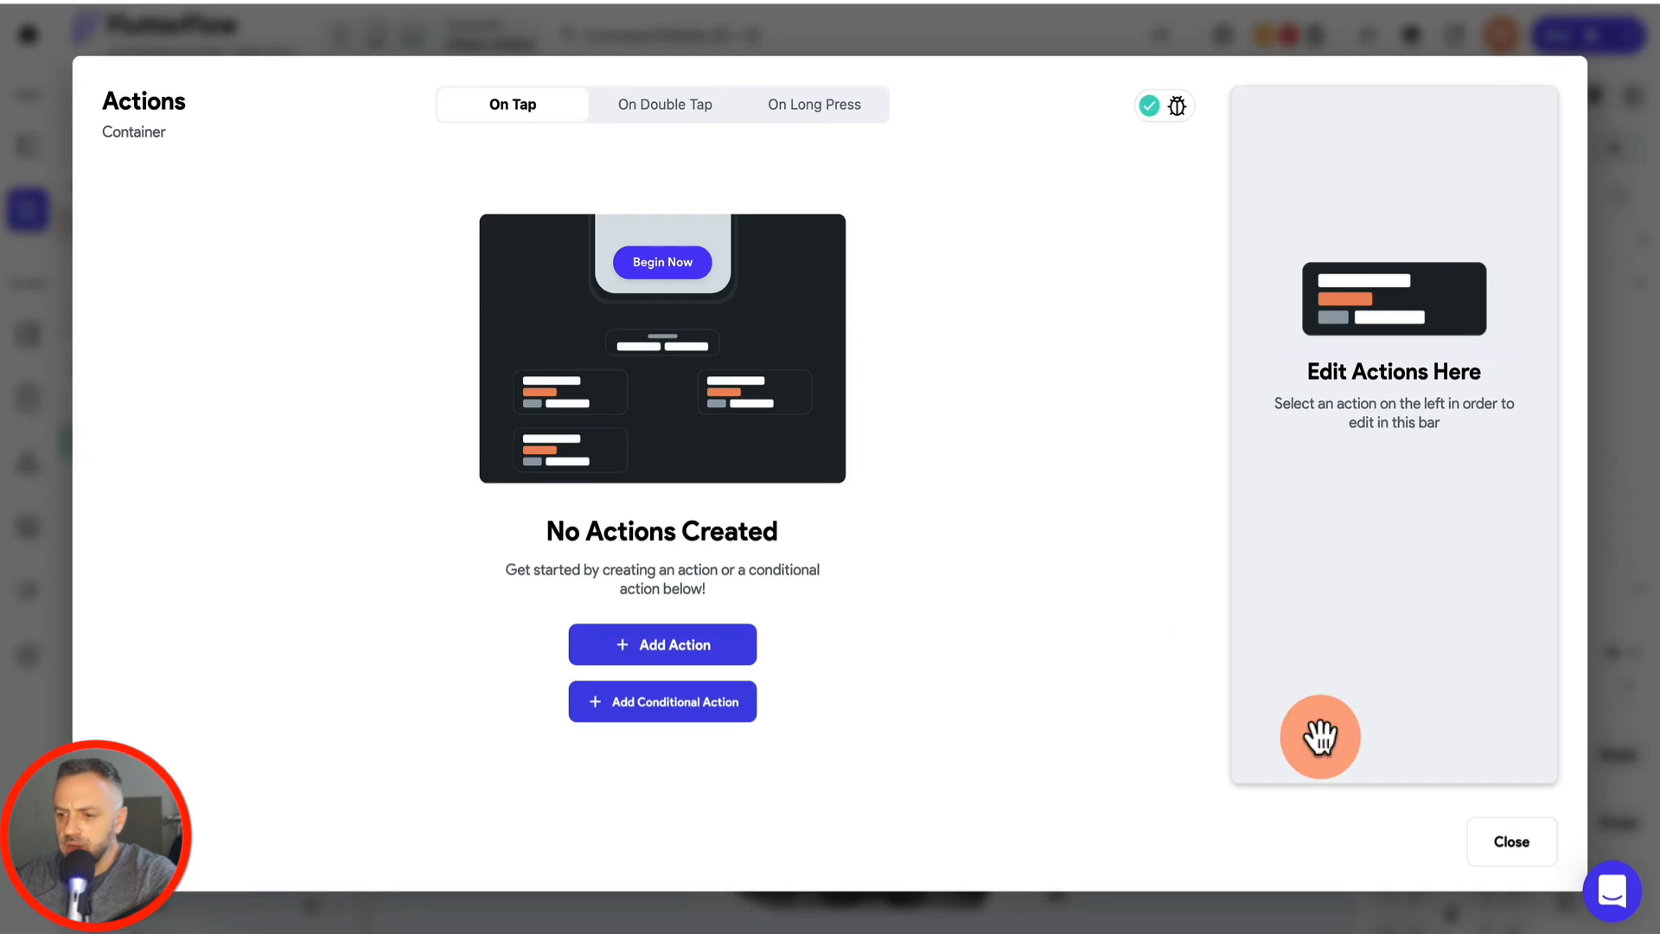
click(1509, 848)
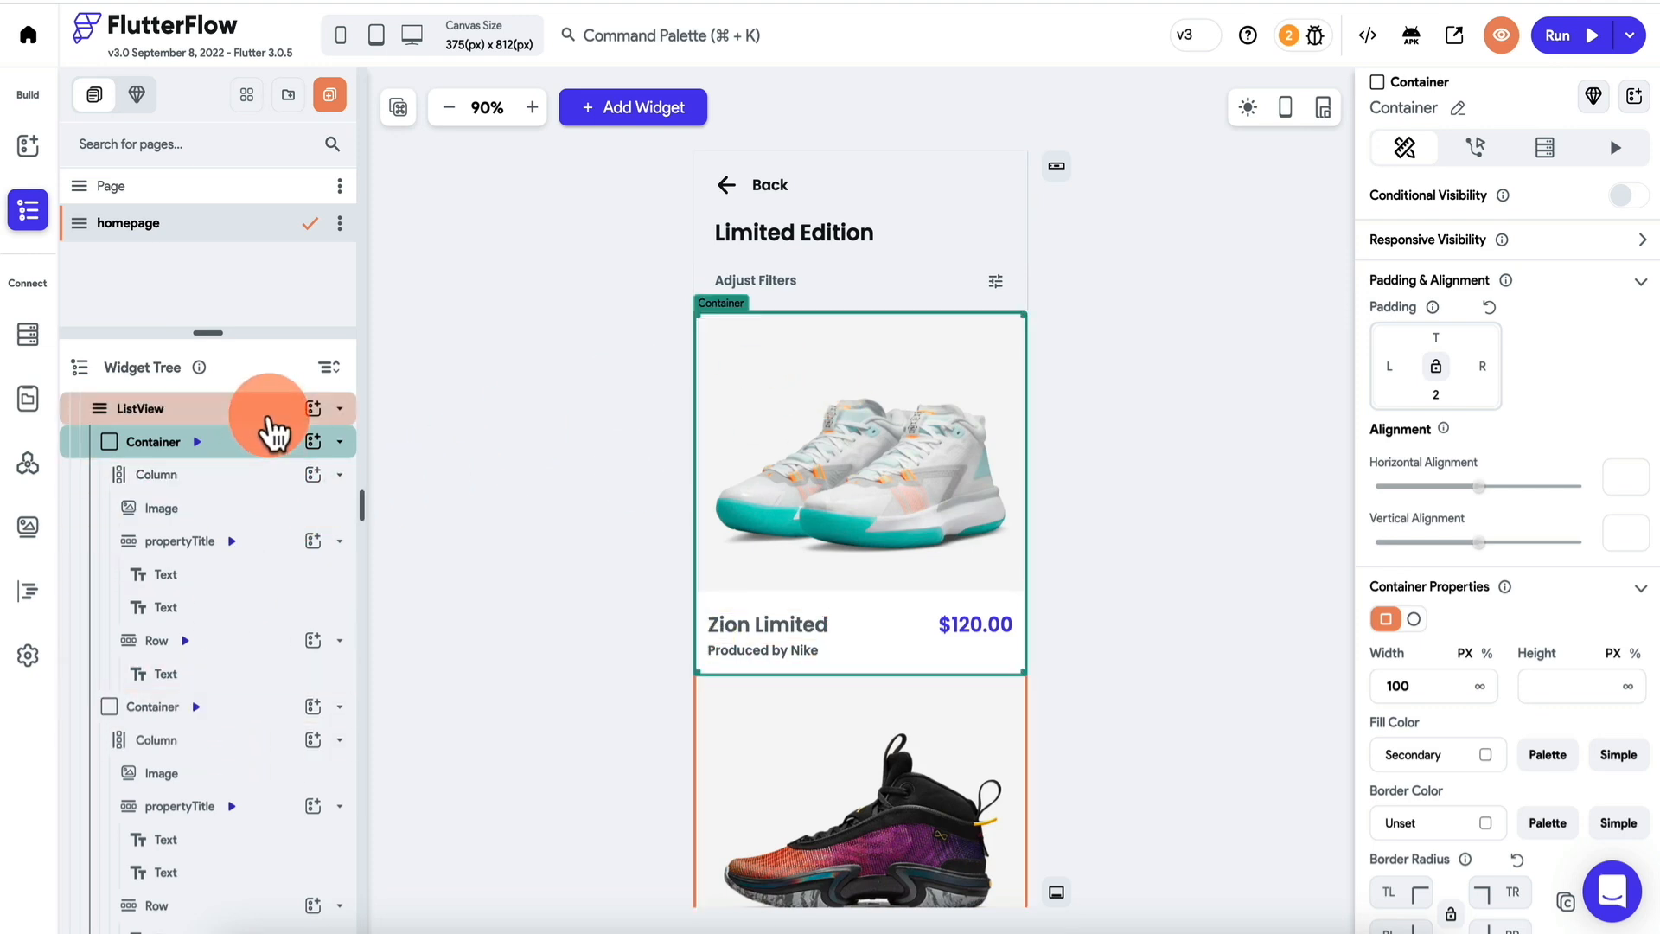
Step: Delete the Air Jordan XXXVI and Lebron 19 product containers from the ListView, keeping only the first container
click(251, 725)
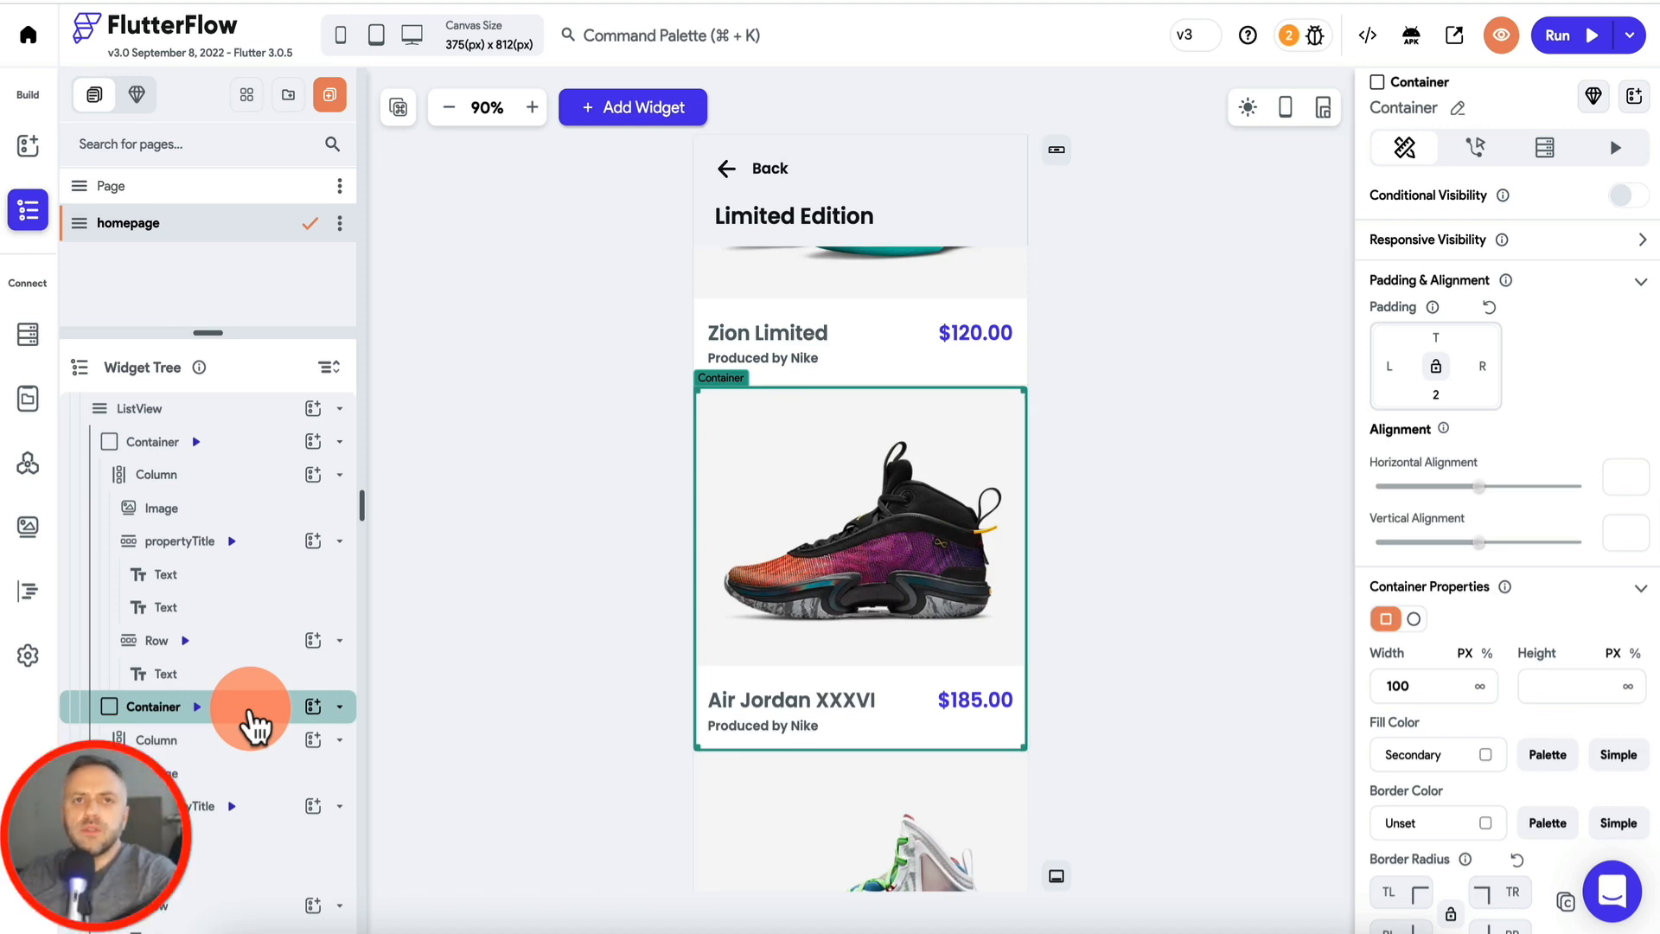
key(Delete)
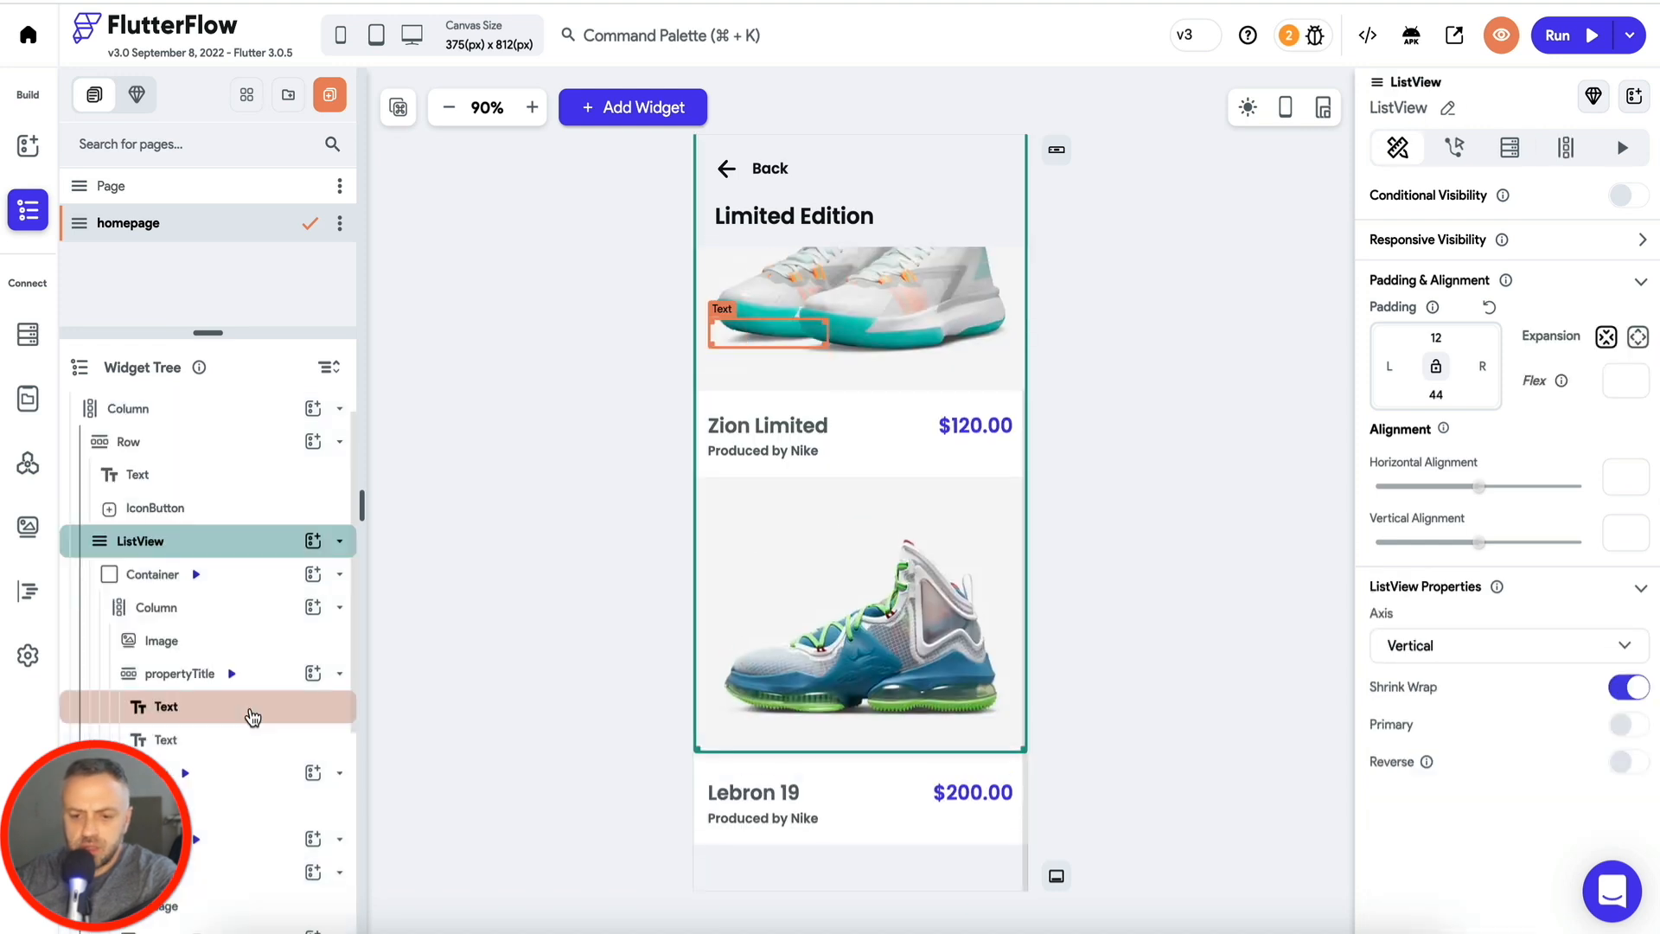
click(240, 851)
key(Delete)
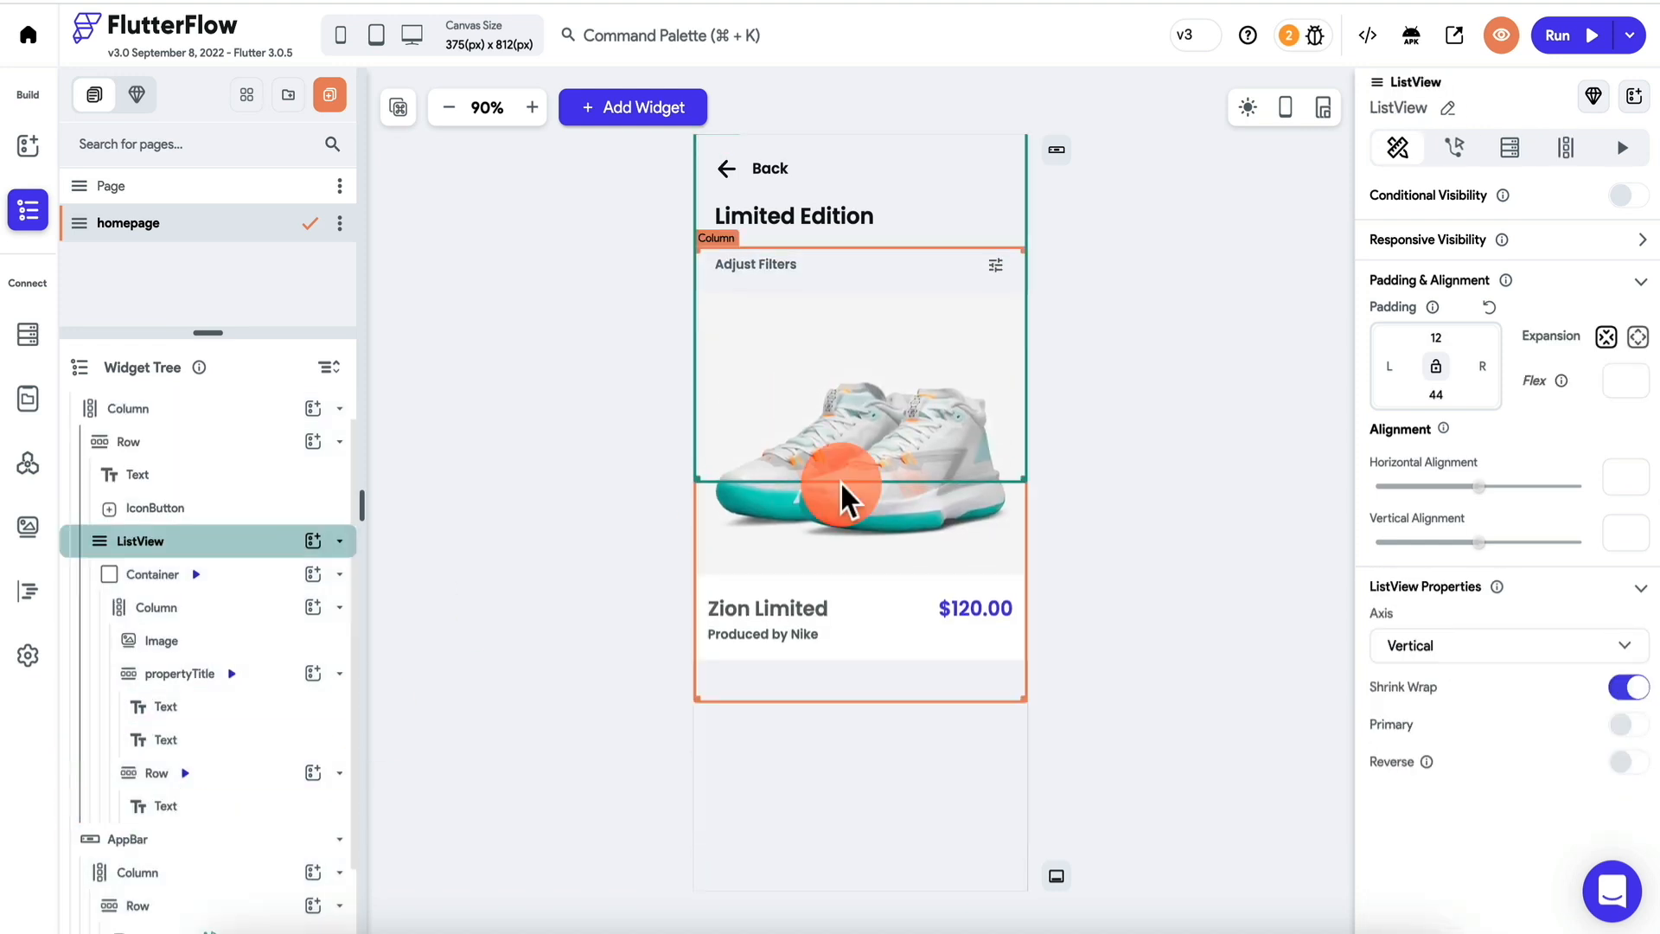
scroll(274, 604, down, 1)
scroll(274, 610, up, 2)
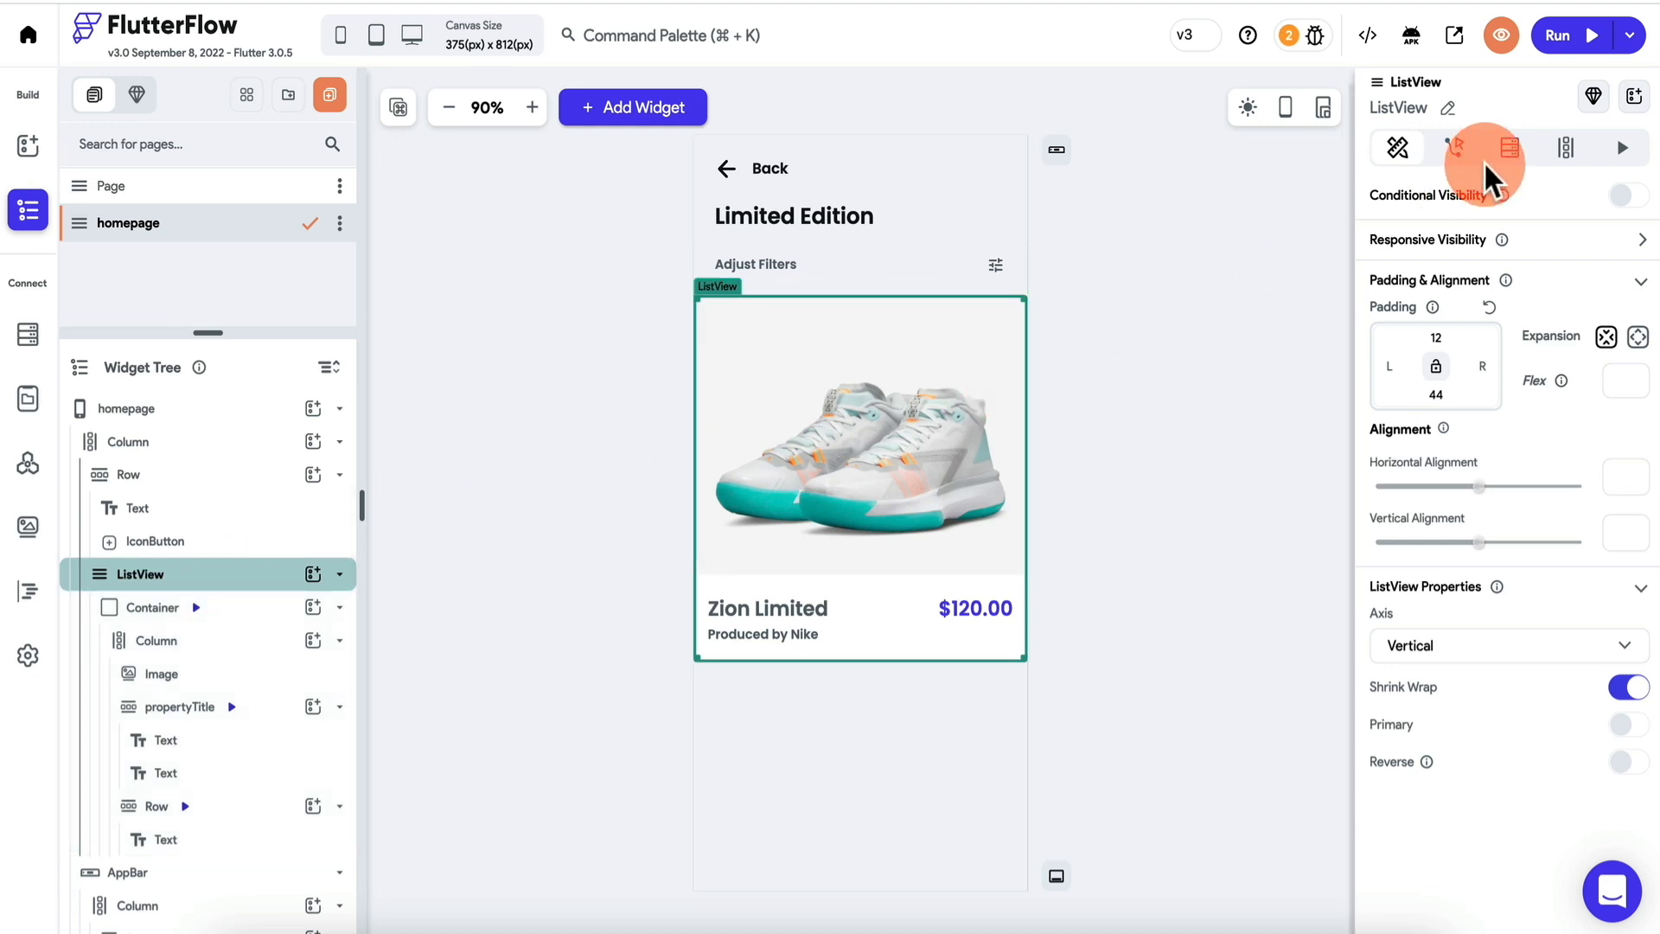
Step: Give the ListView a Query Collection backend query on posts that returns a List of Documents, with no limit
click(1508, 156)
click(1493, 249)
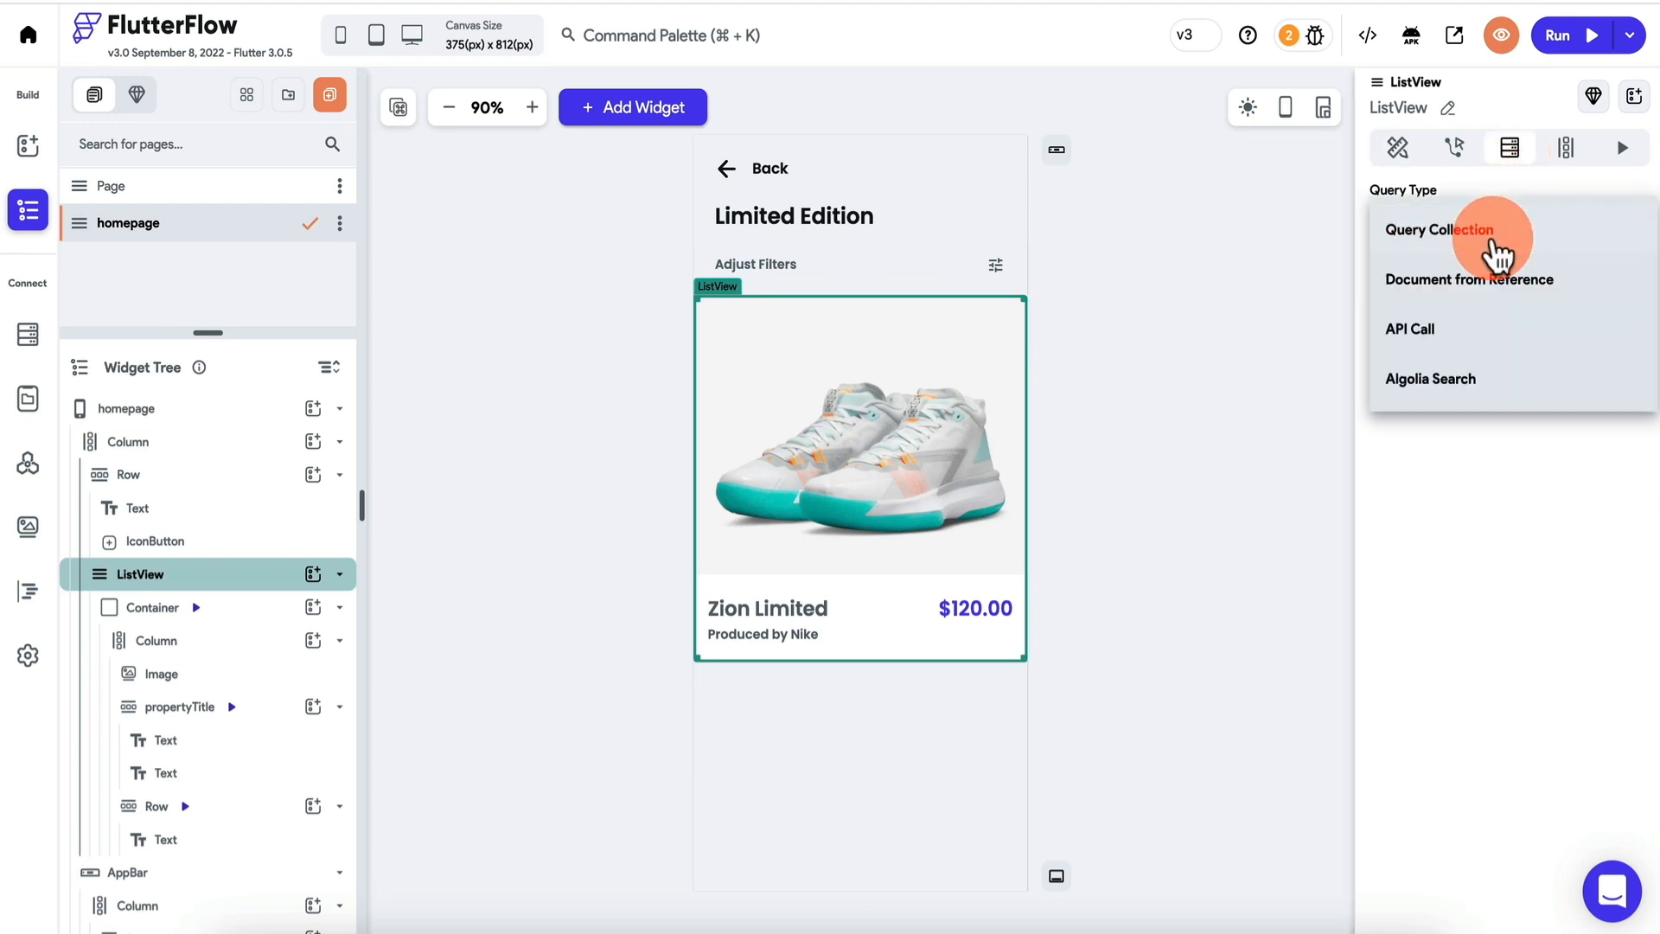
click(1500, 245)
click(1478, 358)
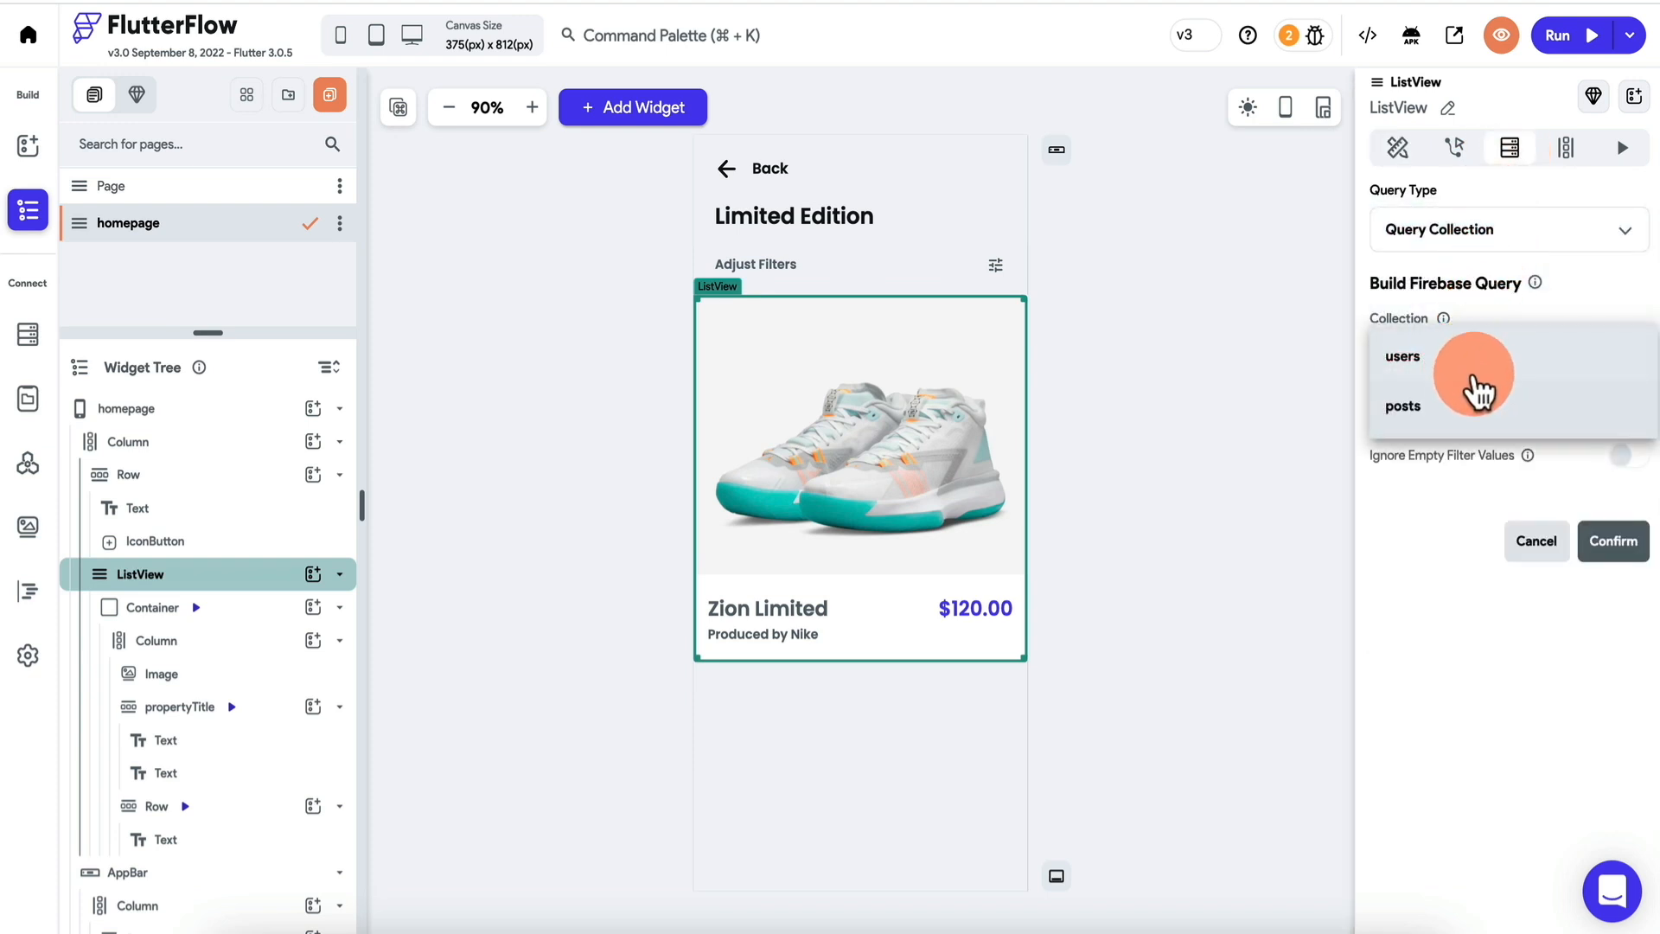
click(1467, 421)
scroll(1557, 761, down, 3)
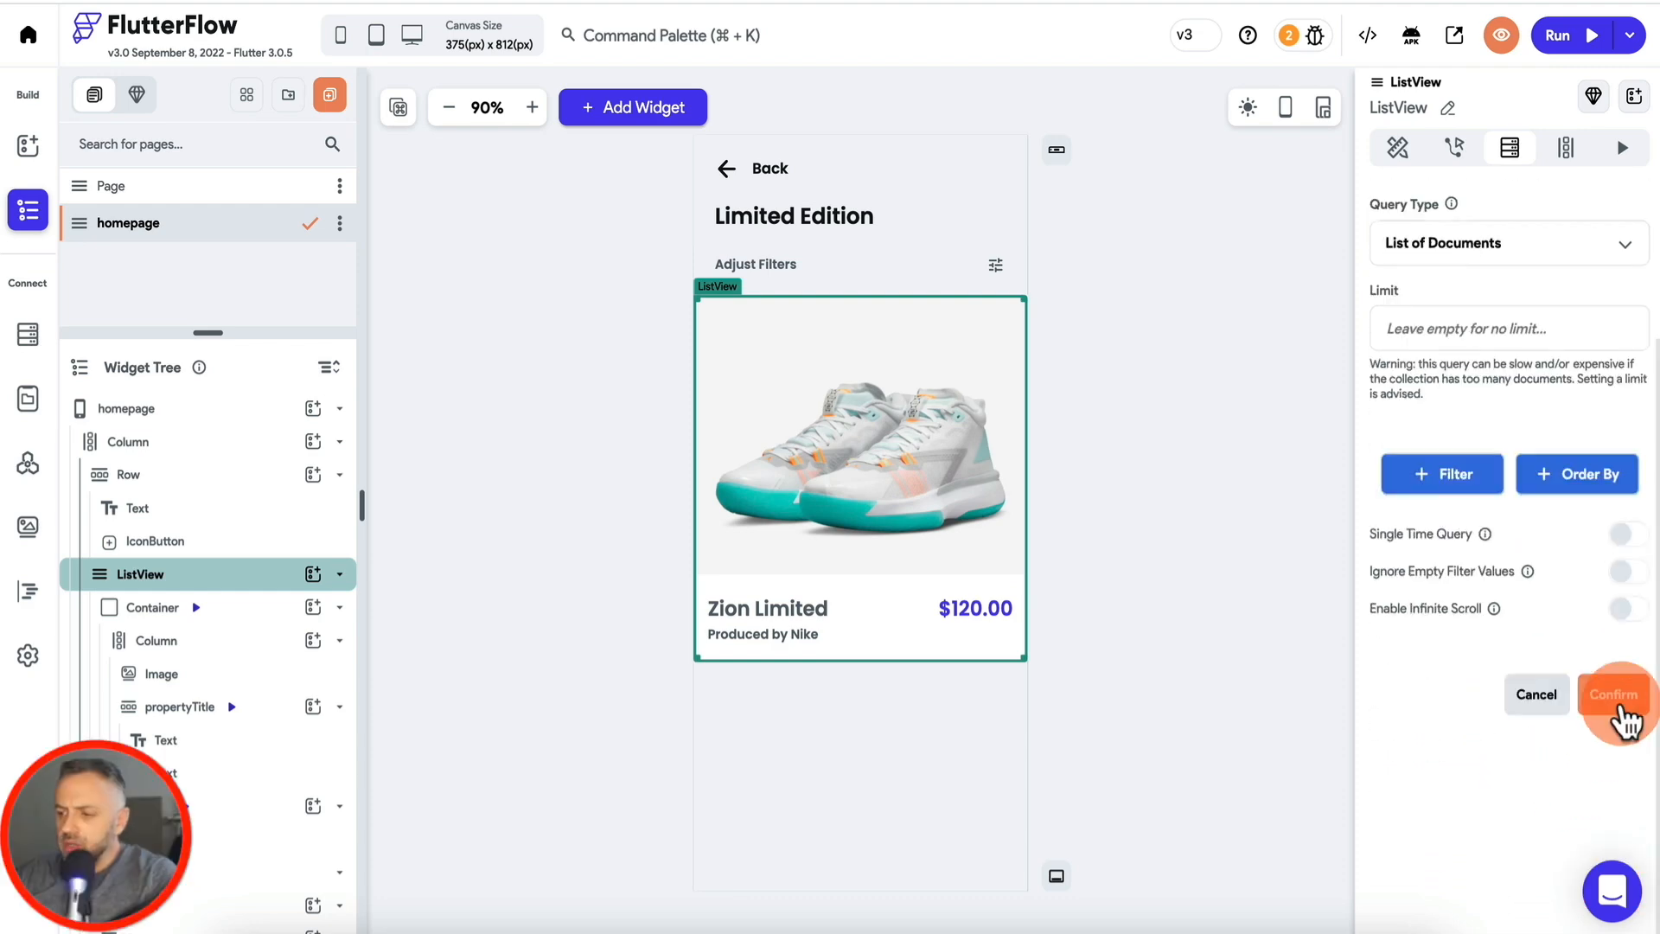
click(1617, 694)
click(994, 591)
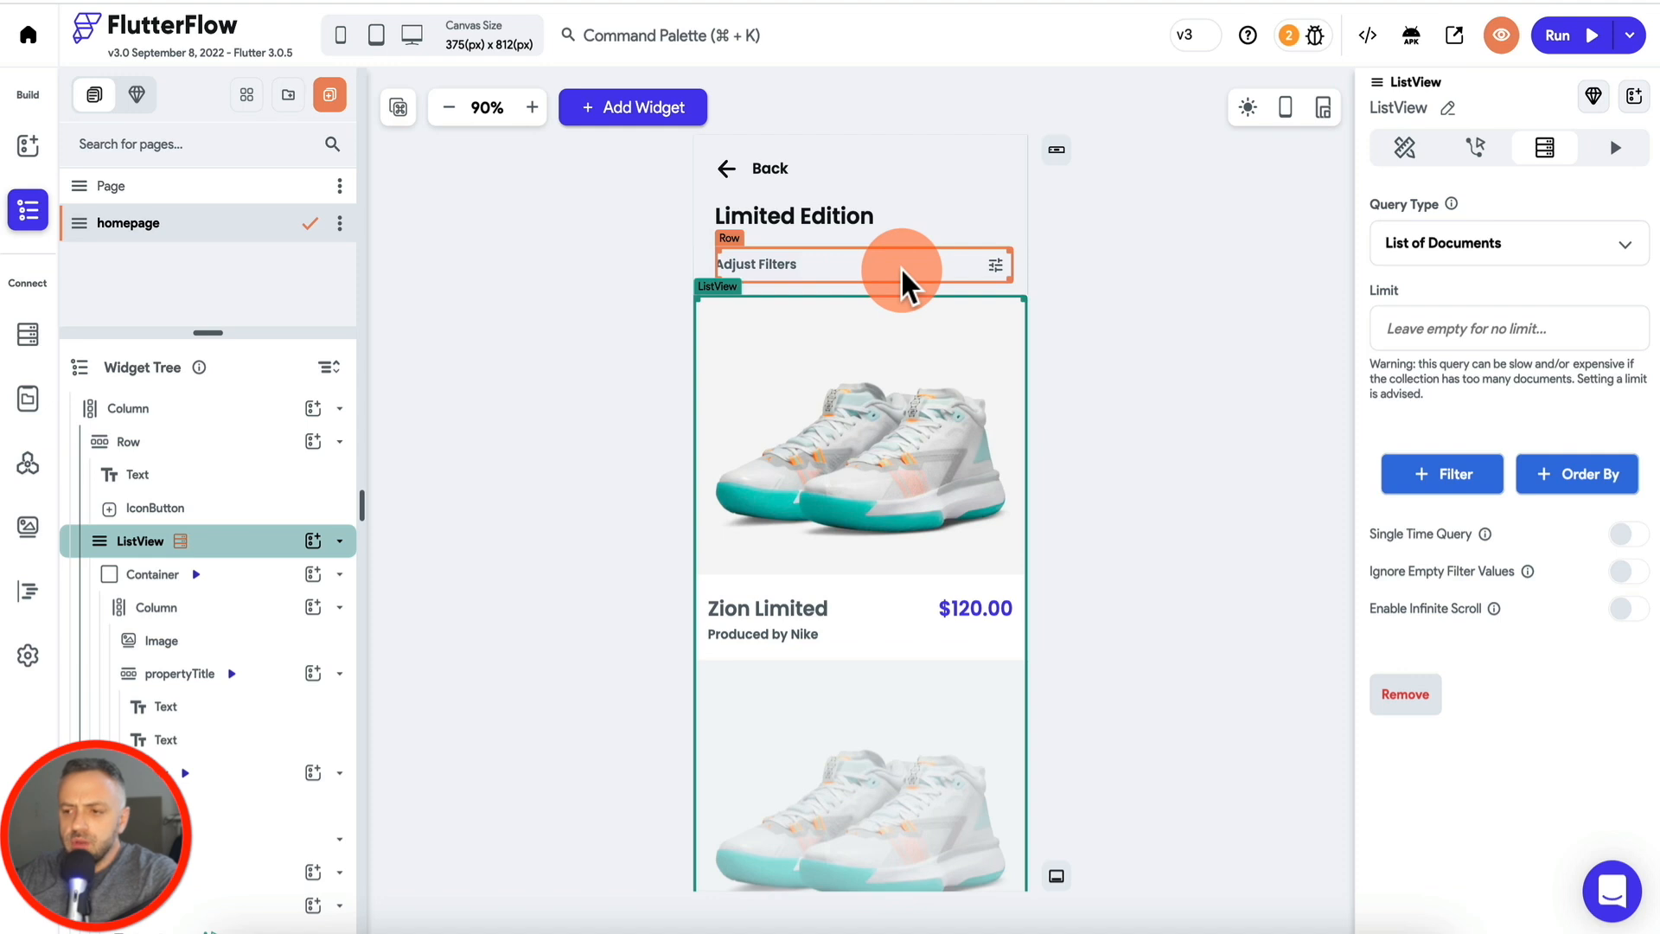
Step: Duplicate the Adjust Filters row above the ListView and delete the text from the upper copy
click(853, 261)
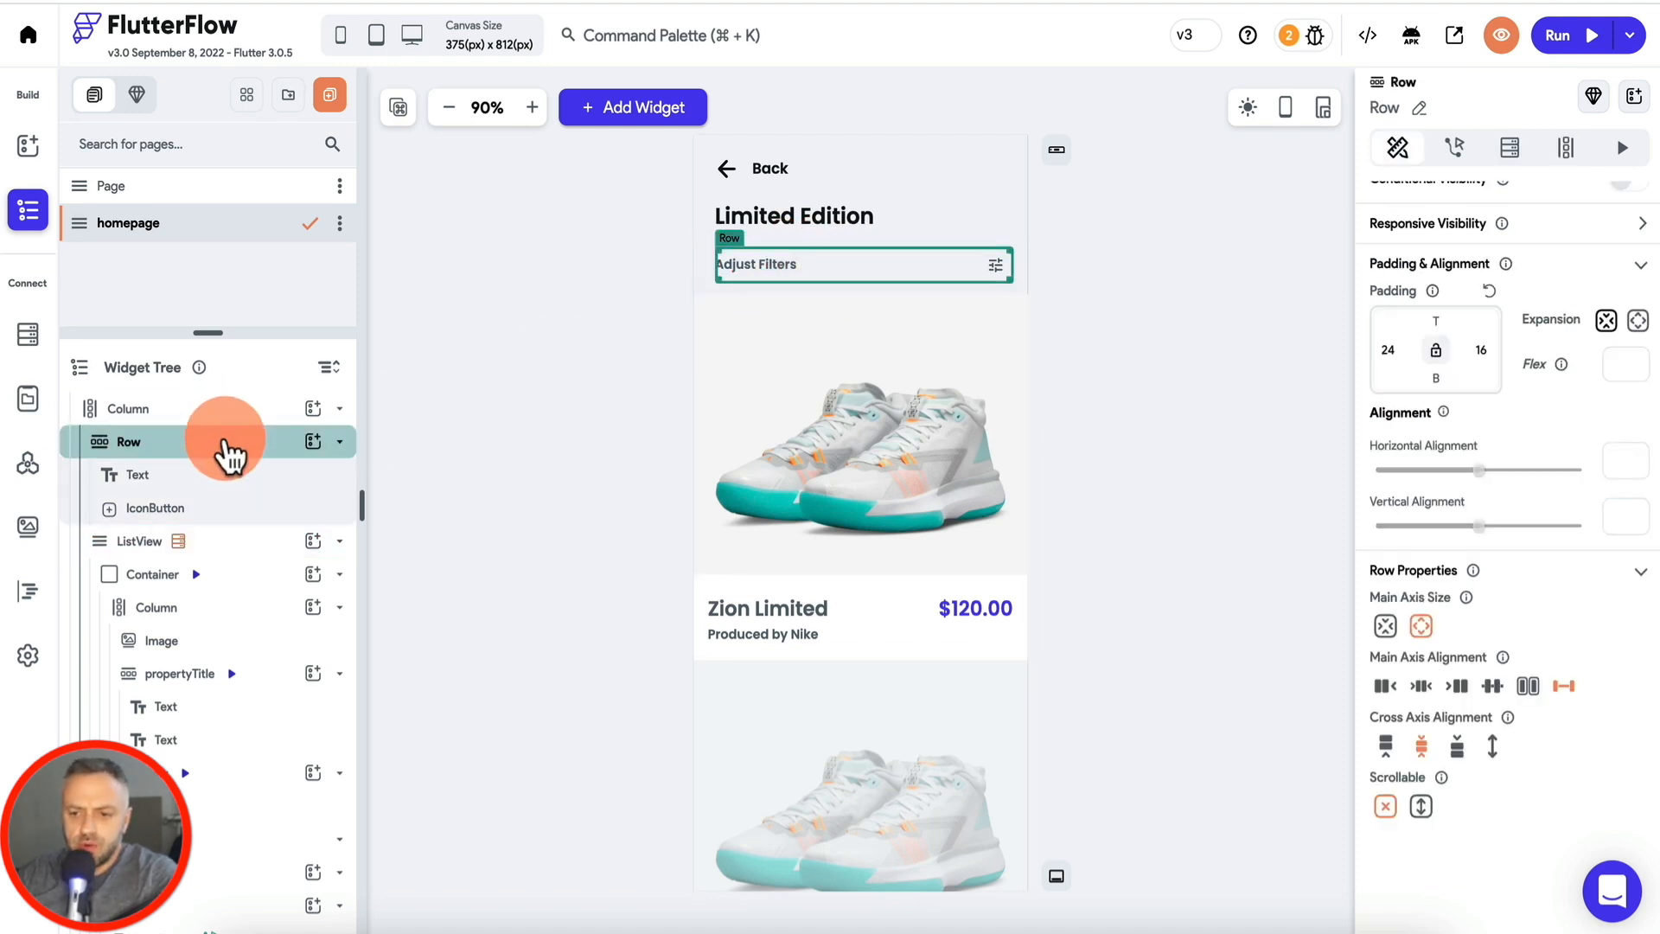
right_click(227, 449)
click(277, 564)
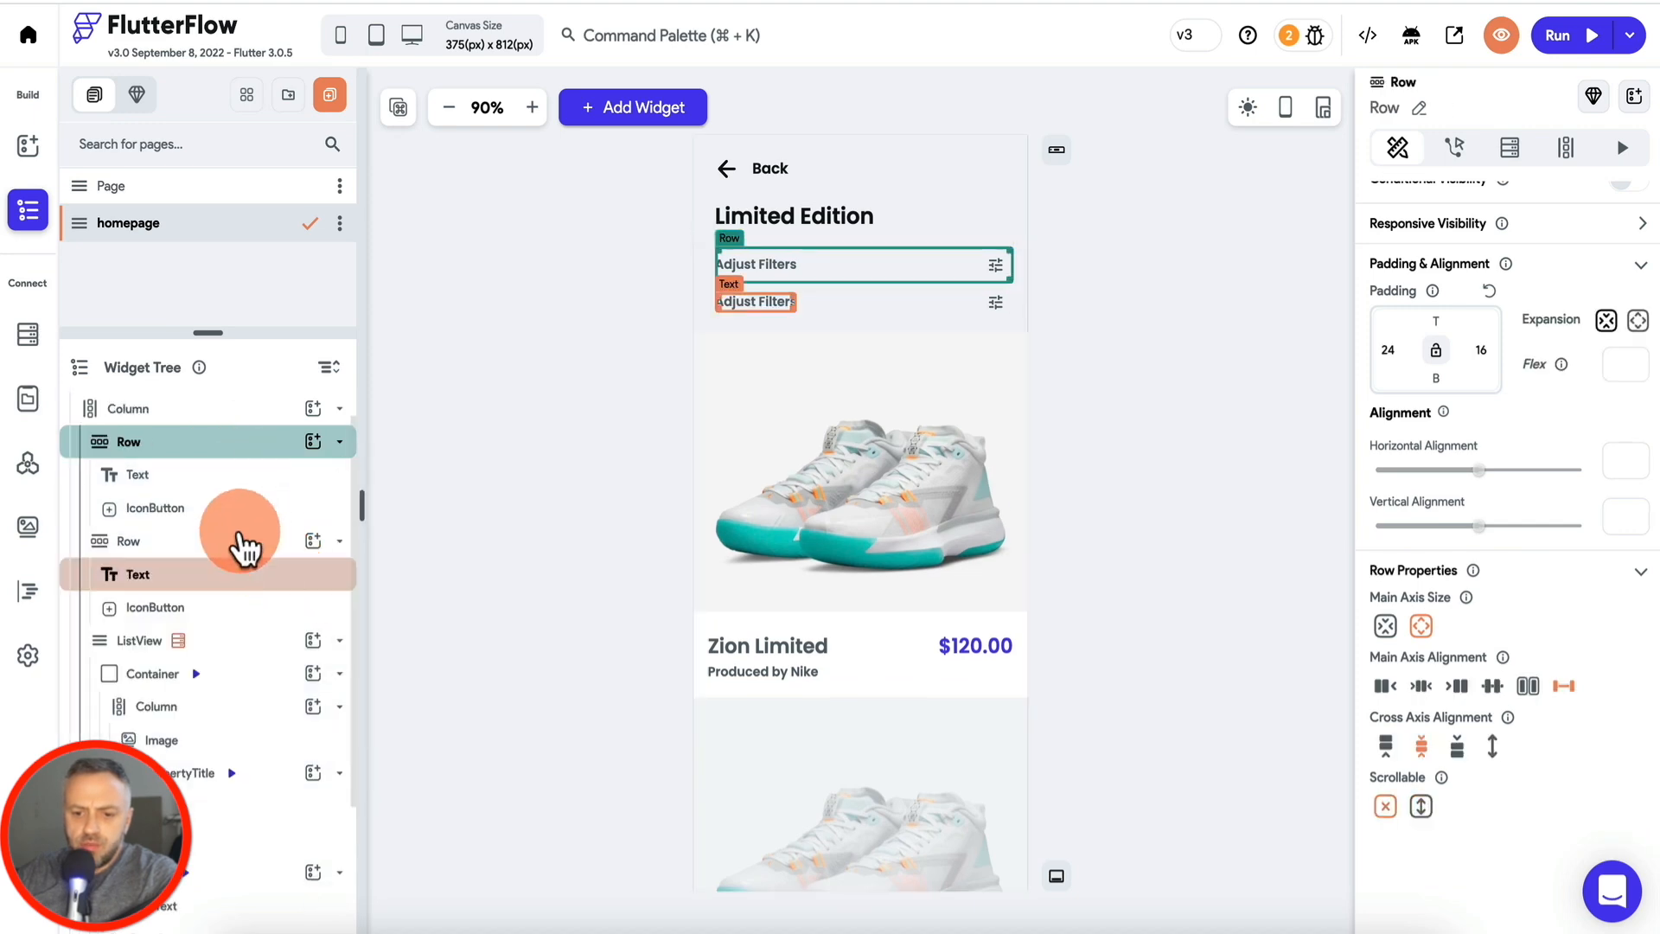
click(788, 278)
key(Delete)
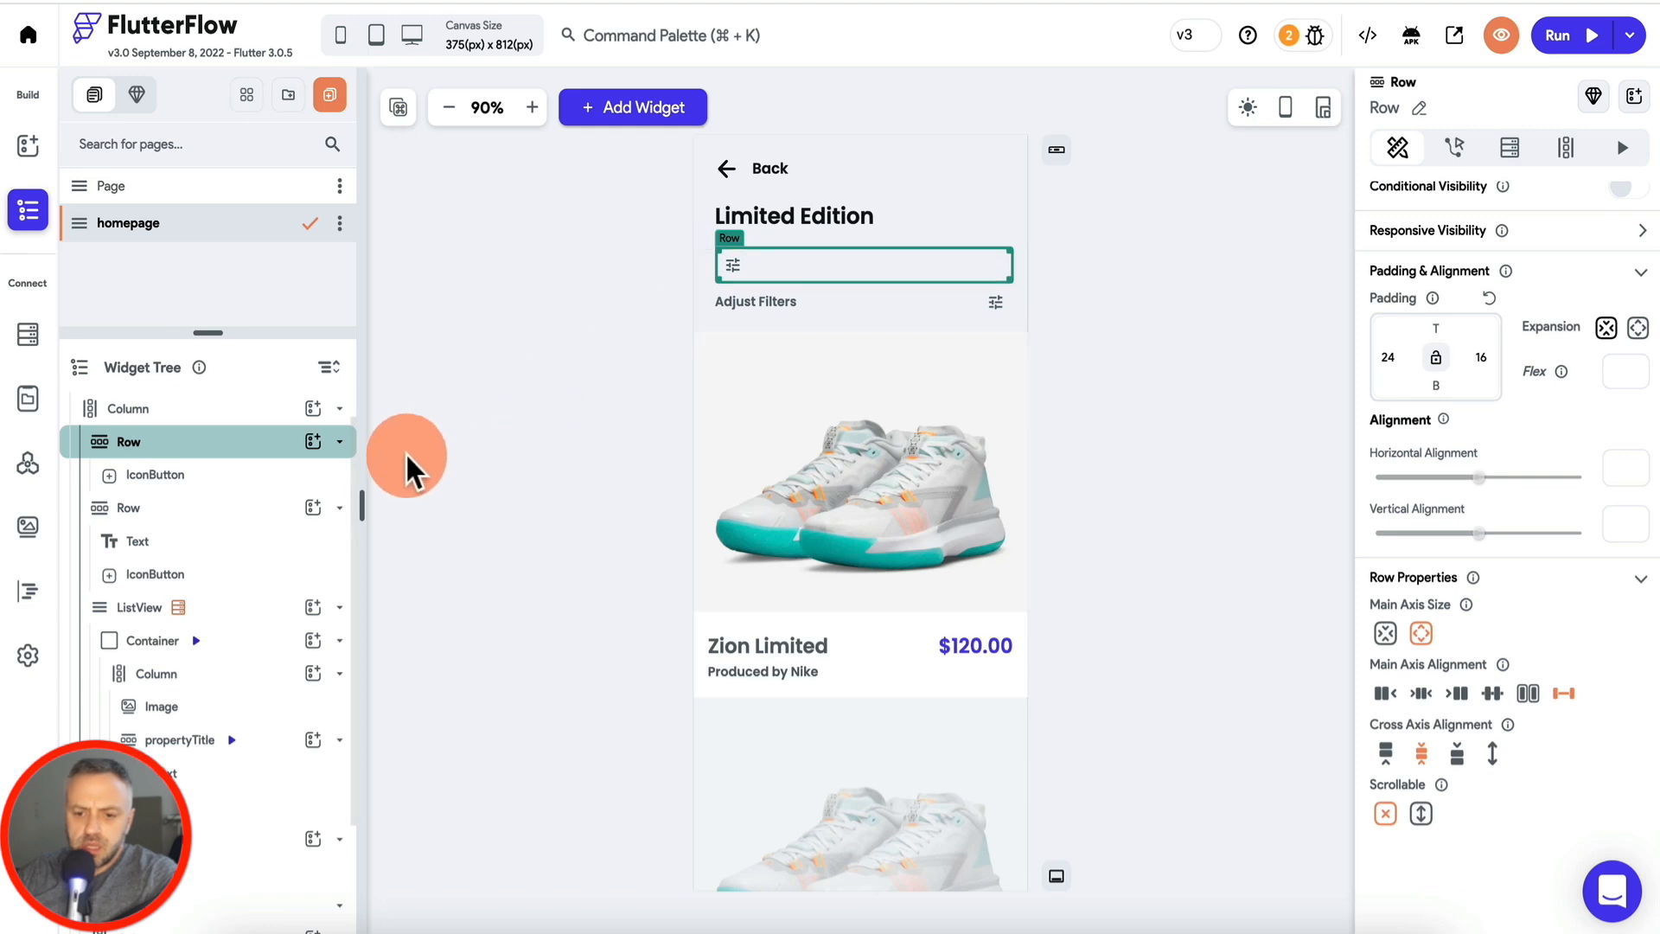
Step: Add a TextField to the upper row below the Limited Edition heading and place it before the IconButton
click(313, 441)
text(text)
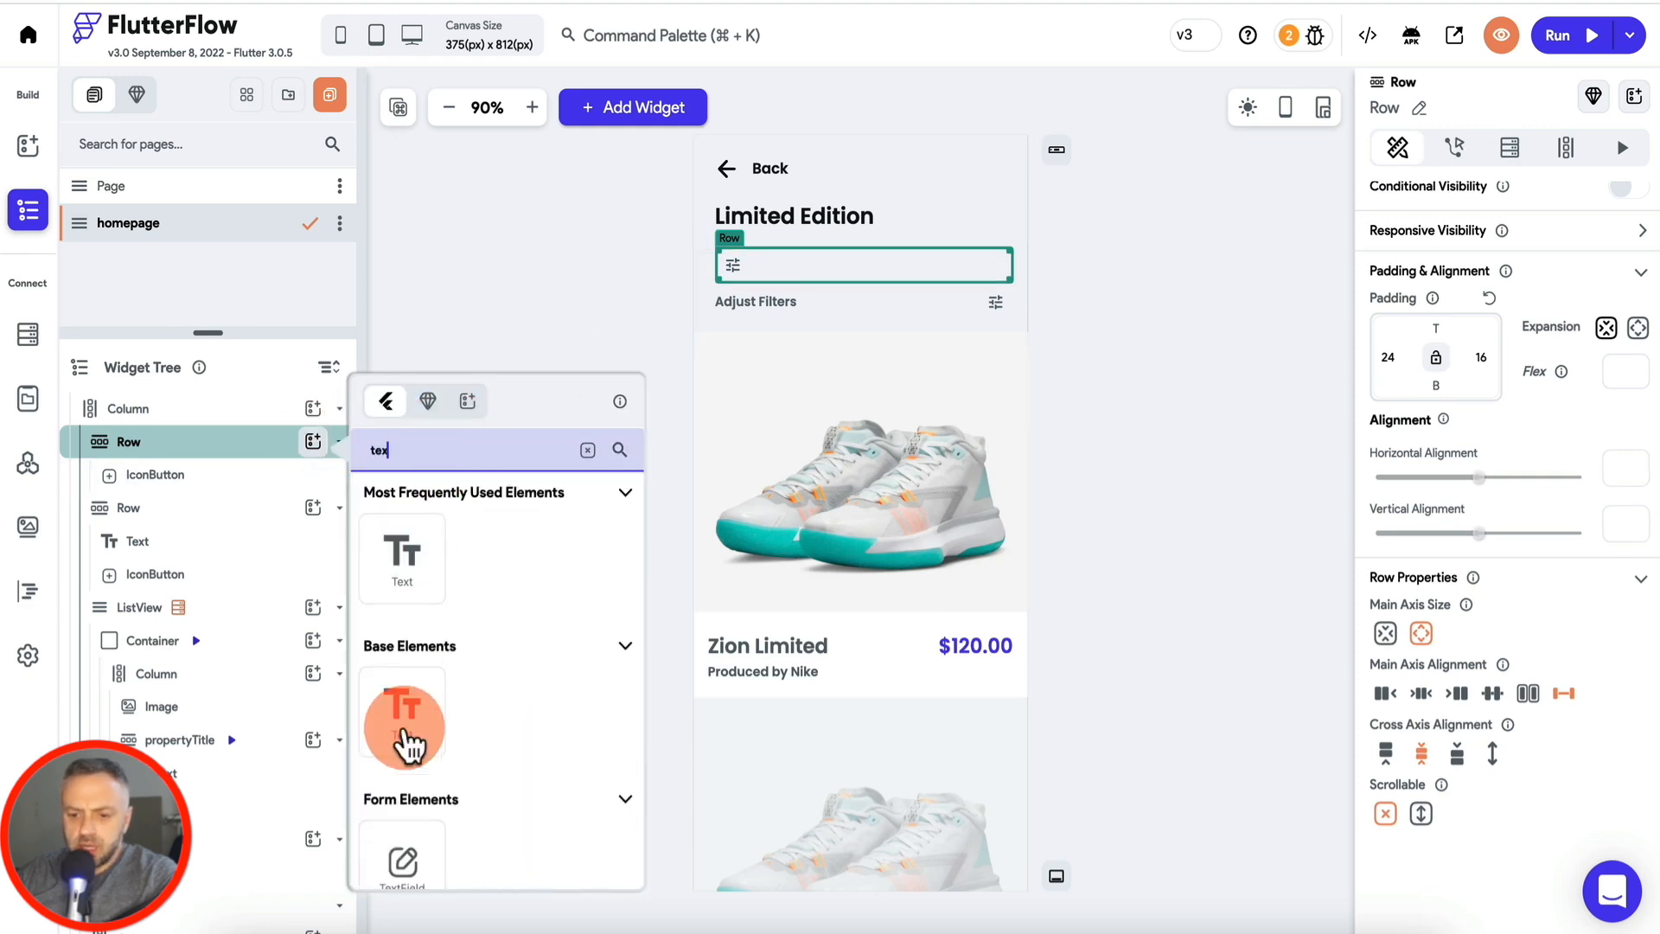
scroll(400, 693, down, 2)
click(414, 803)
click(416, 770)
drag(240, 473, 241, 410)
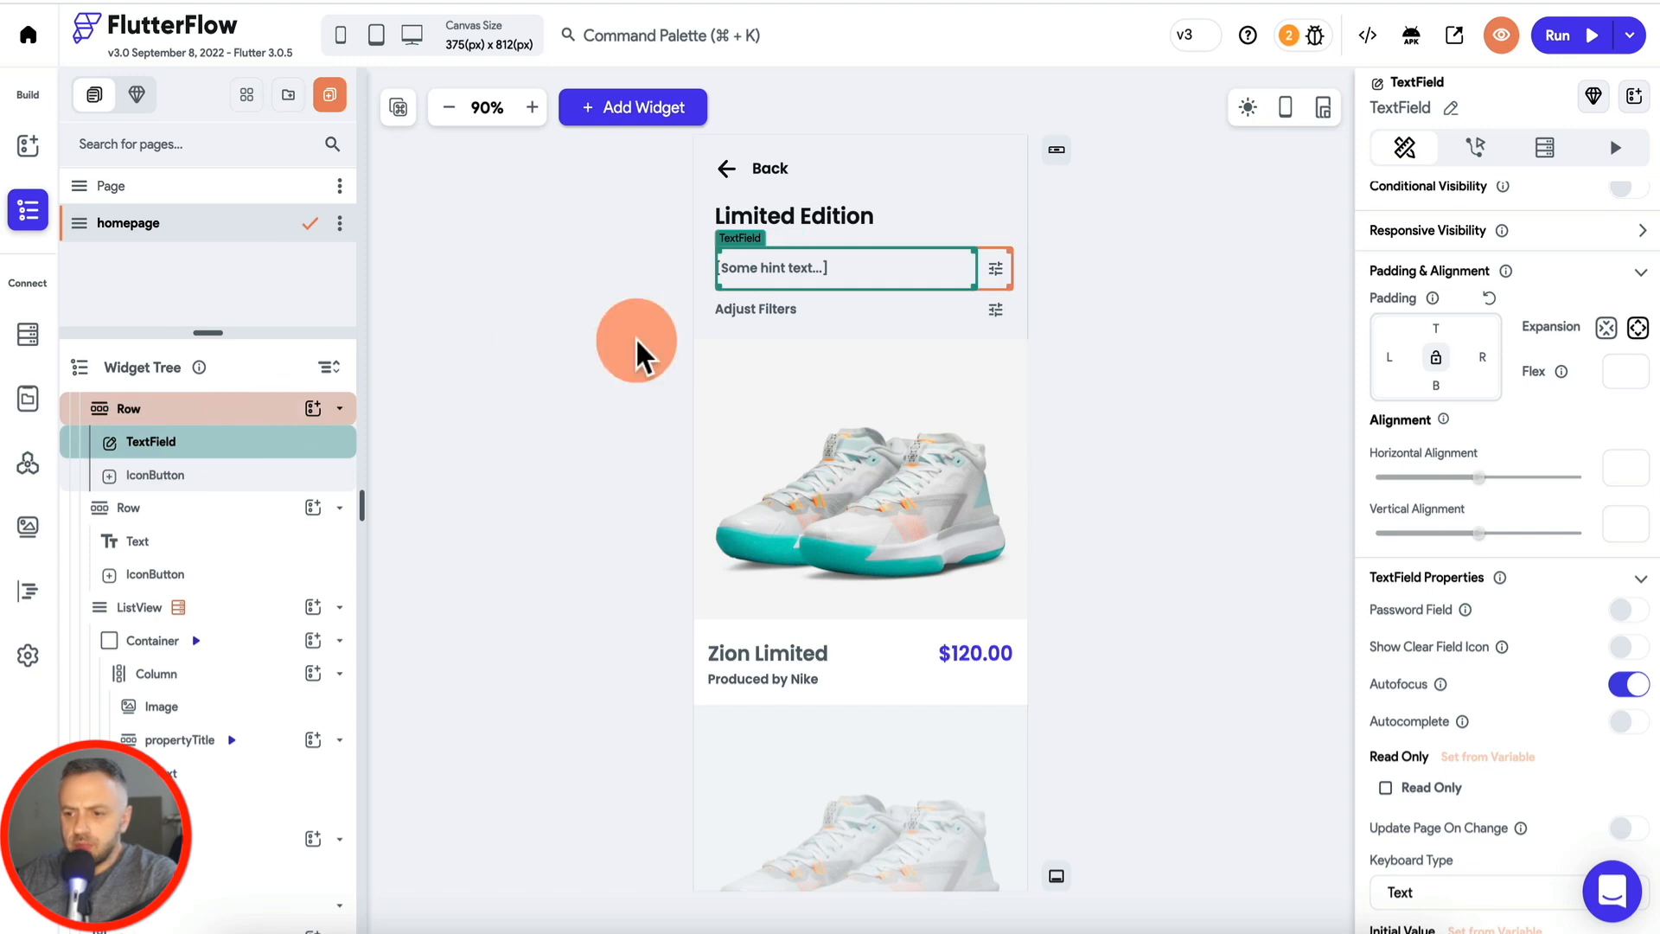
Step: Add a Button to the upper row beside the TextField and delete that row's IconButton
click(997, 273)
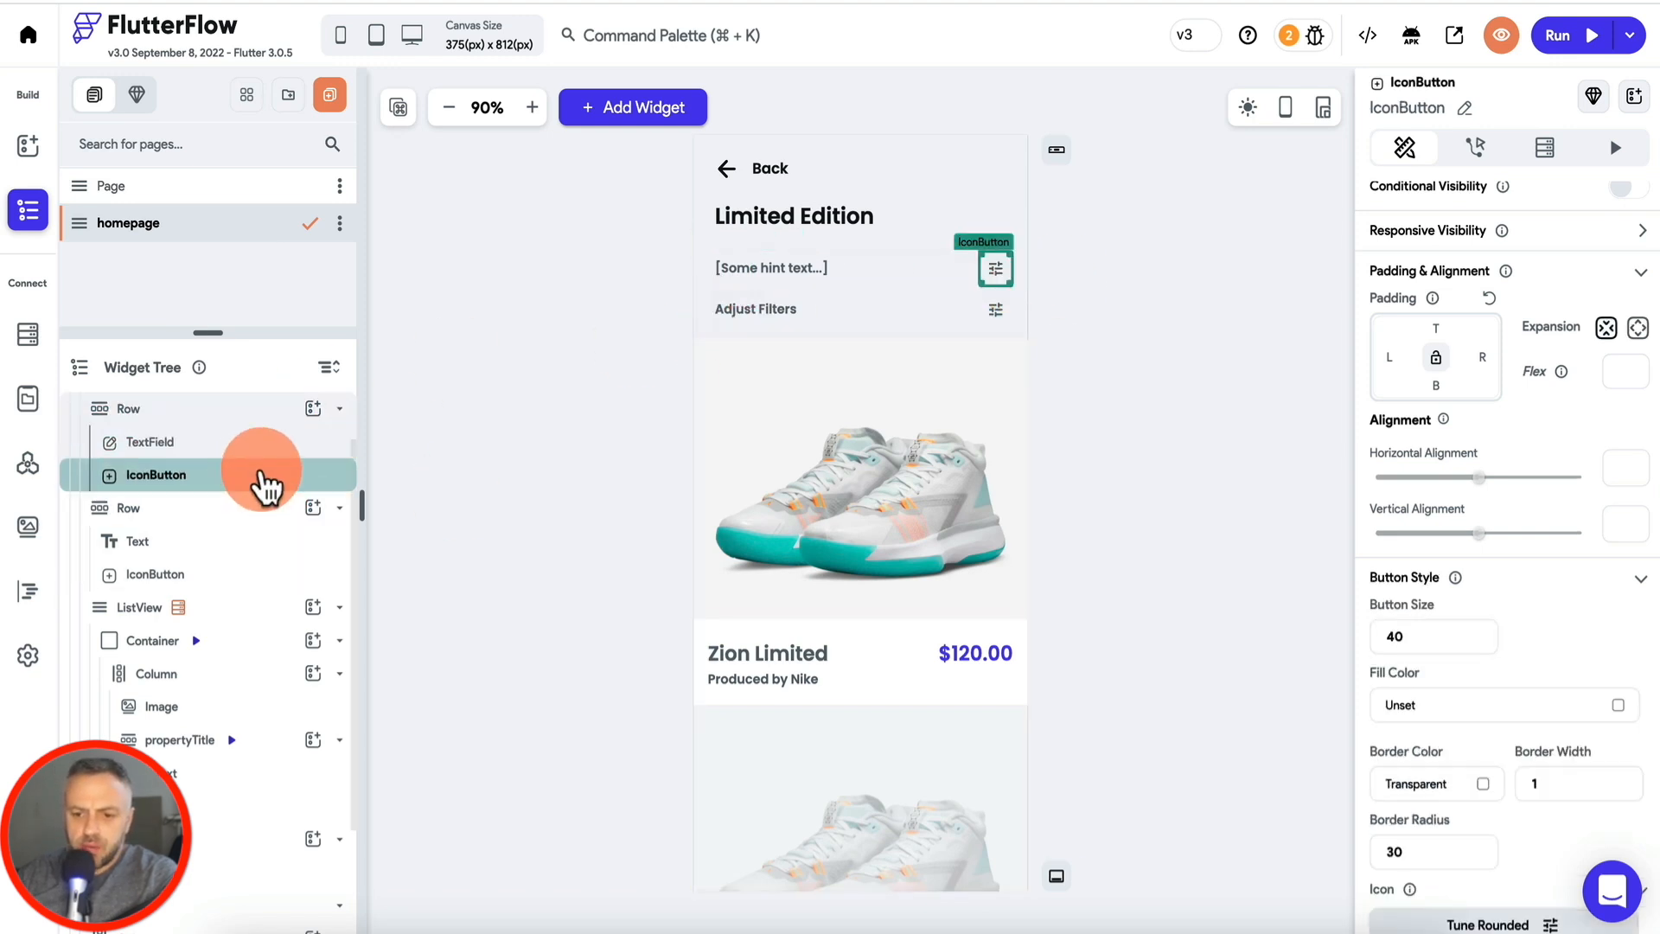
click(313, 408)
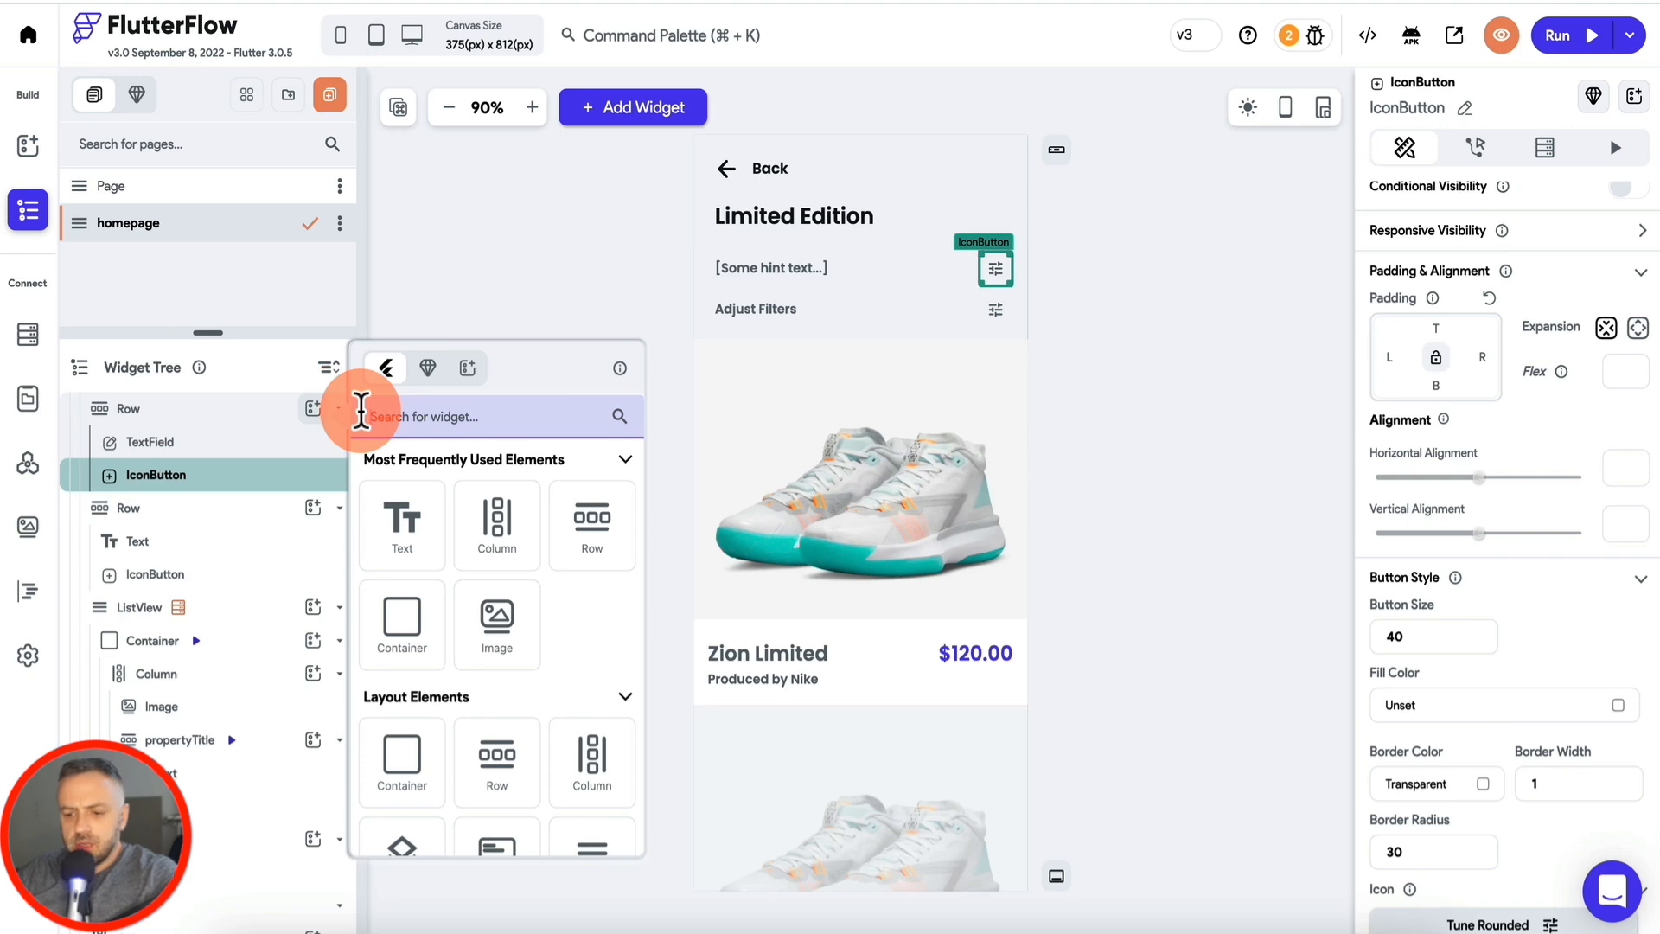
text(but)
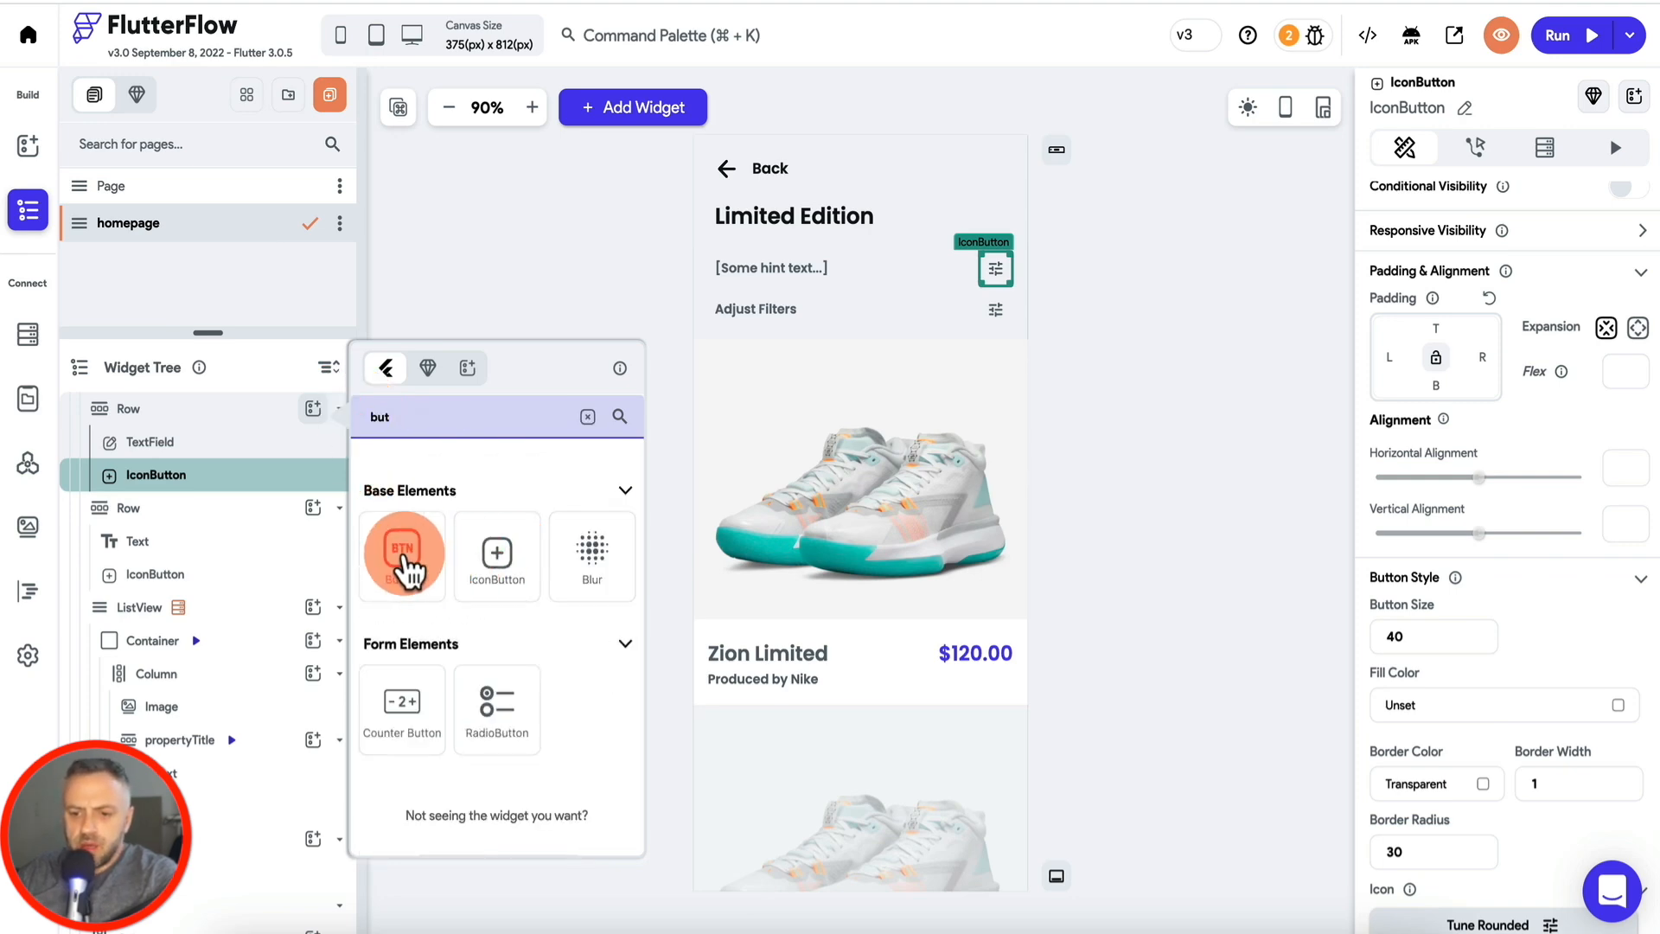
click(404, 562)
mouse_move(222, 511)
mouse_down()
mouse_move(233, 467)
mouse_move(221, 480)
mouse_up()
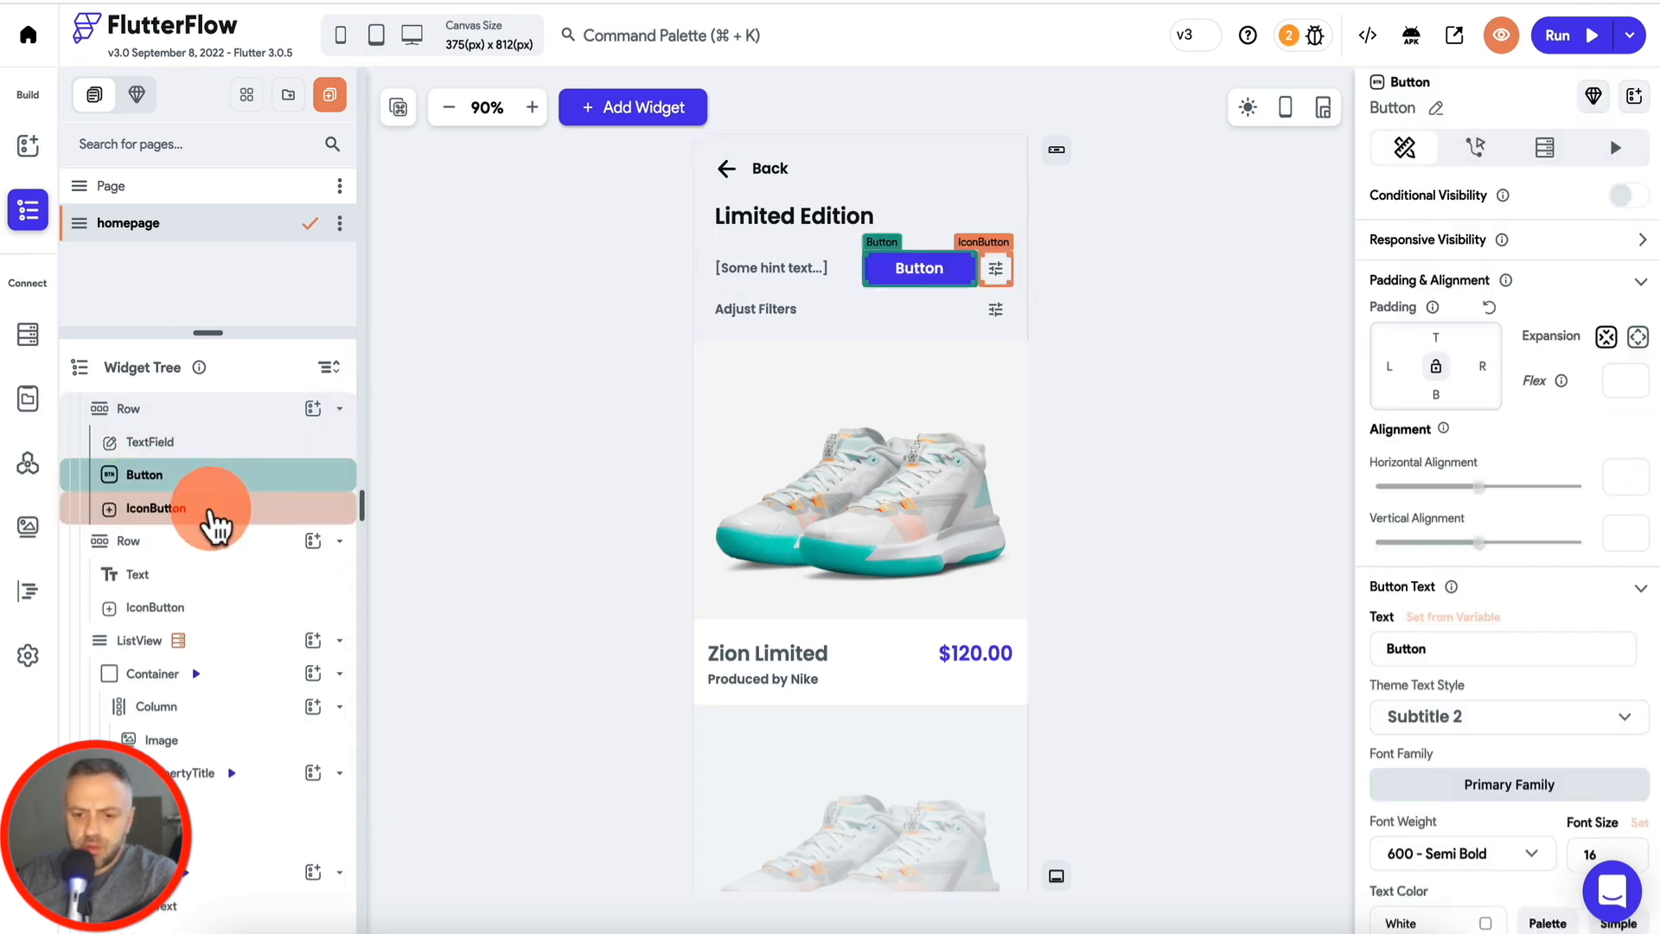
click(211, 511)
key(Delete)
click(1405, 467)
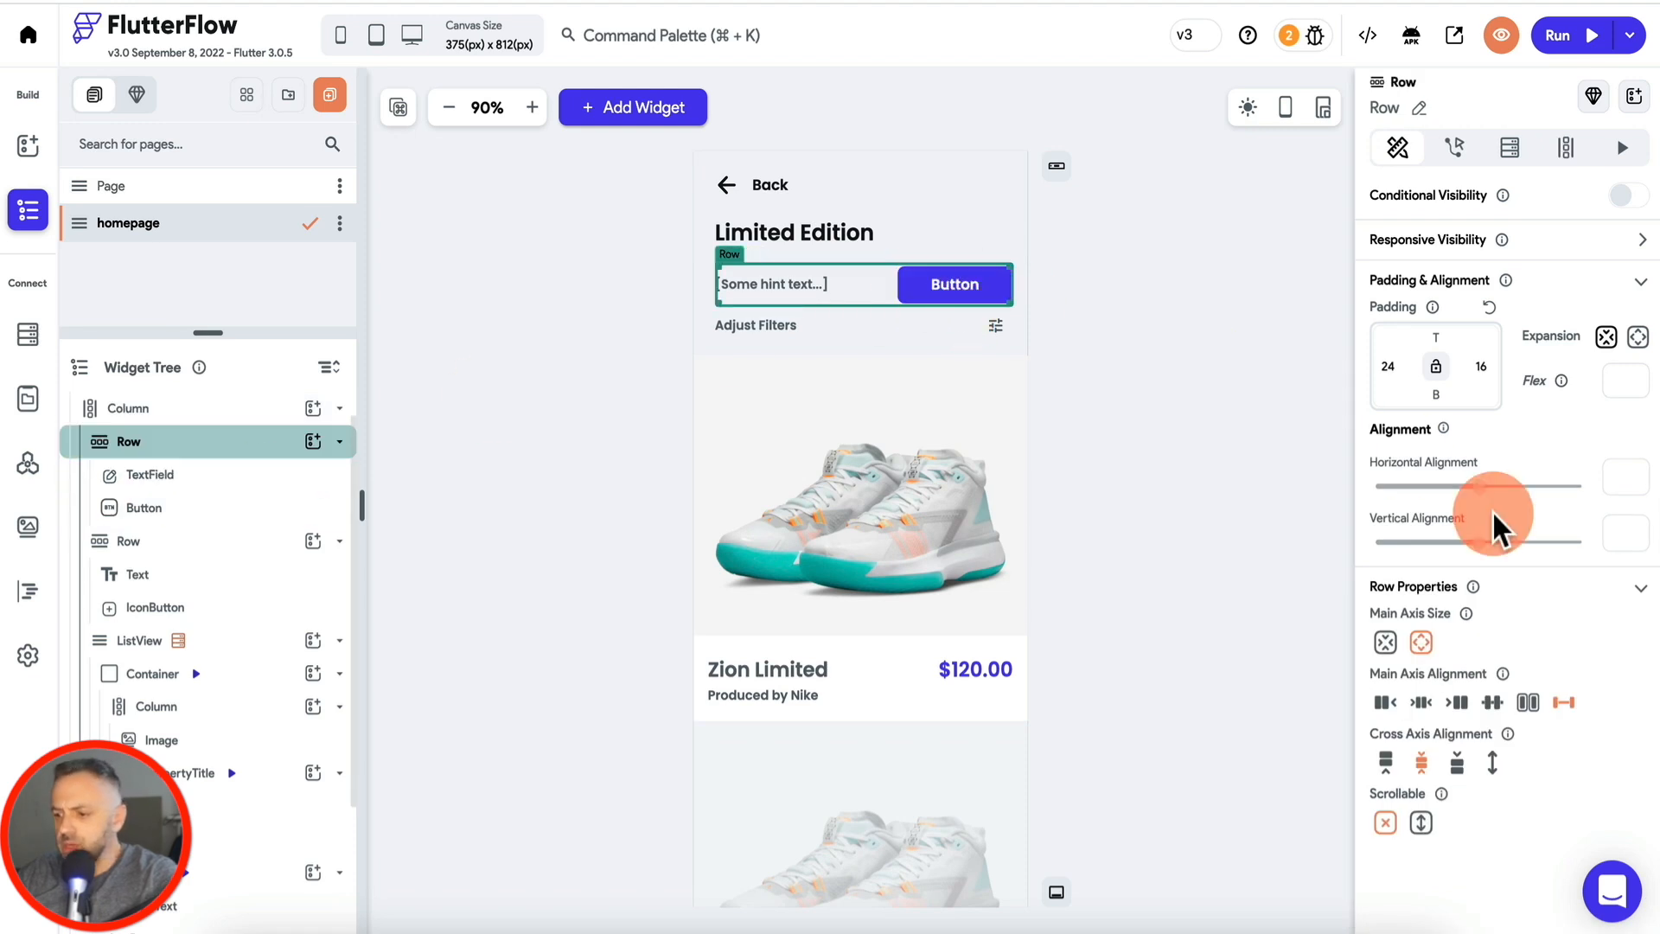
Step: Start an On Tap action on the new button without choosing an action type, and set the button's text to SEARCH
click(293, 508)
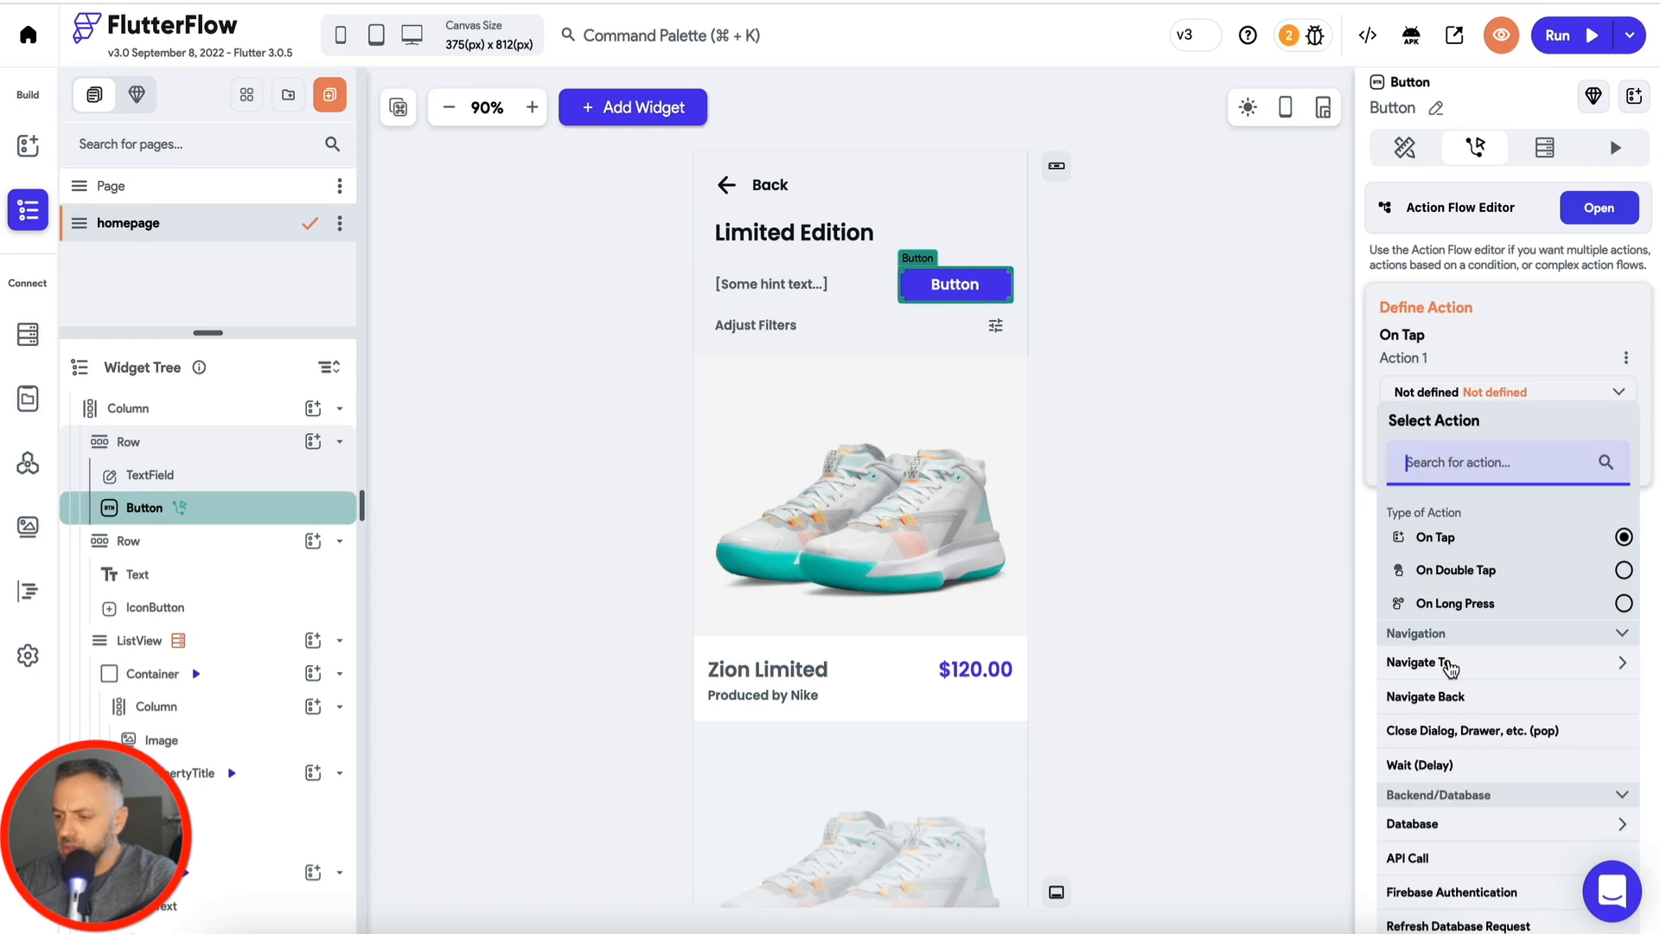
click(947, 287)
click(1154, 346)
click(325, 467)
click(1402, 145)
double_click(1408, 648)
text(SEARCH)
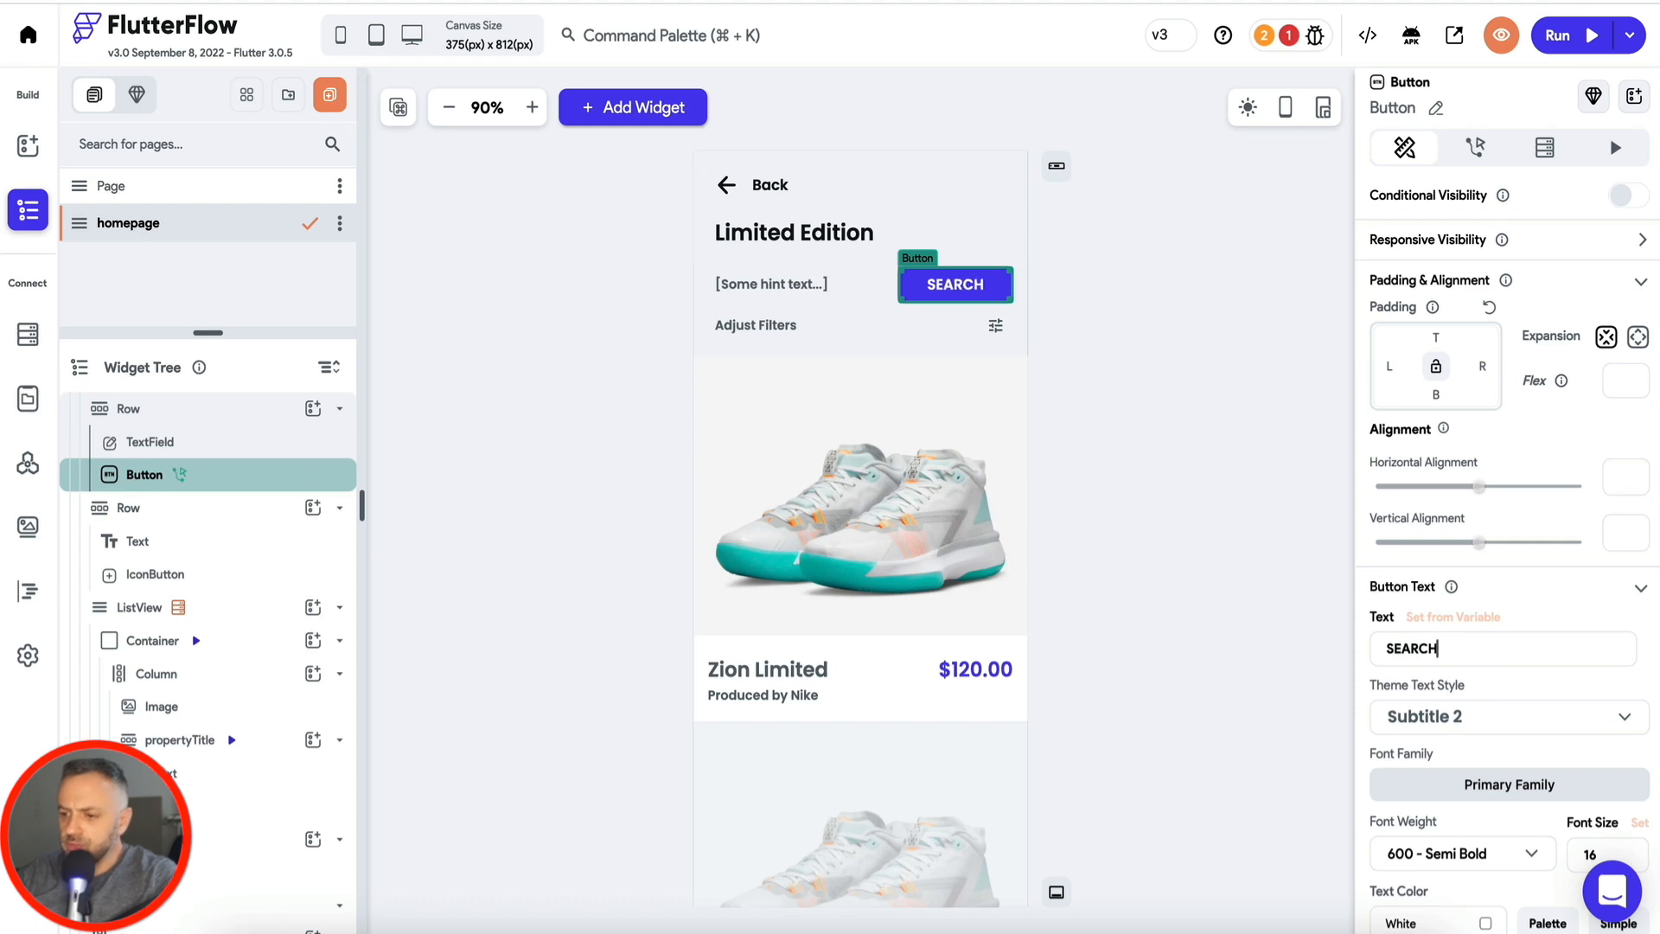
Step: Set the SEARCH button's width to 100
scroll(1438, 734, down, 7)
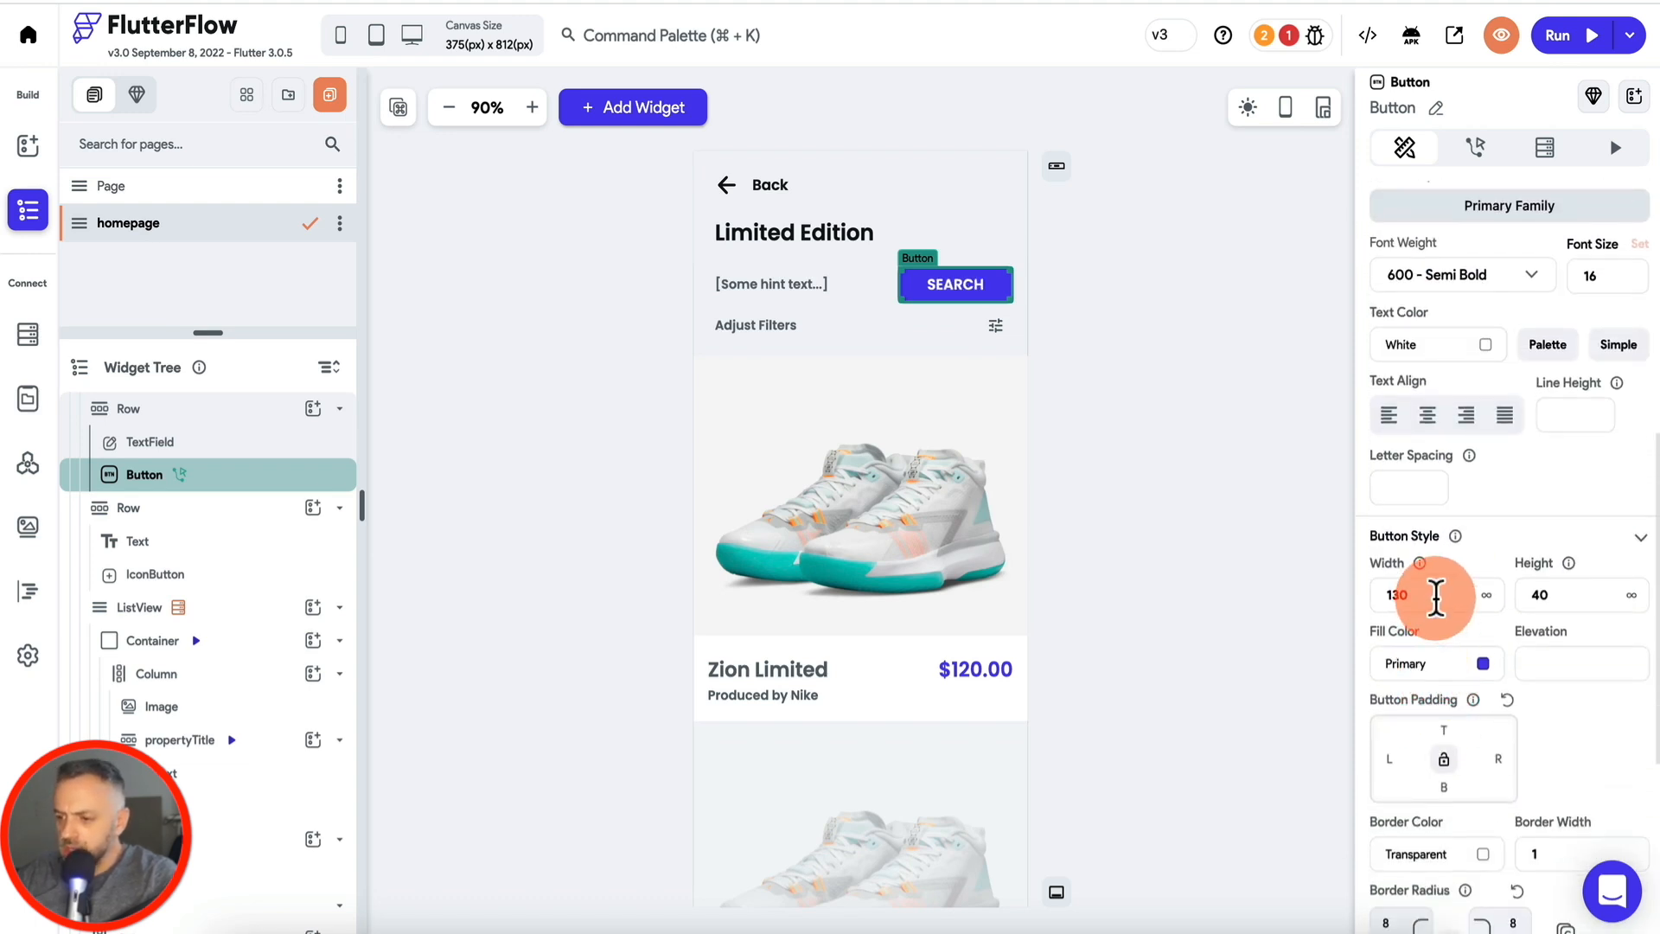
text(100)
click(1163, 338)
Step: Set the TextField's hint text to "Search..."
click(817, 291)
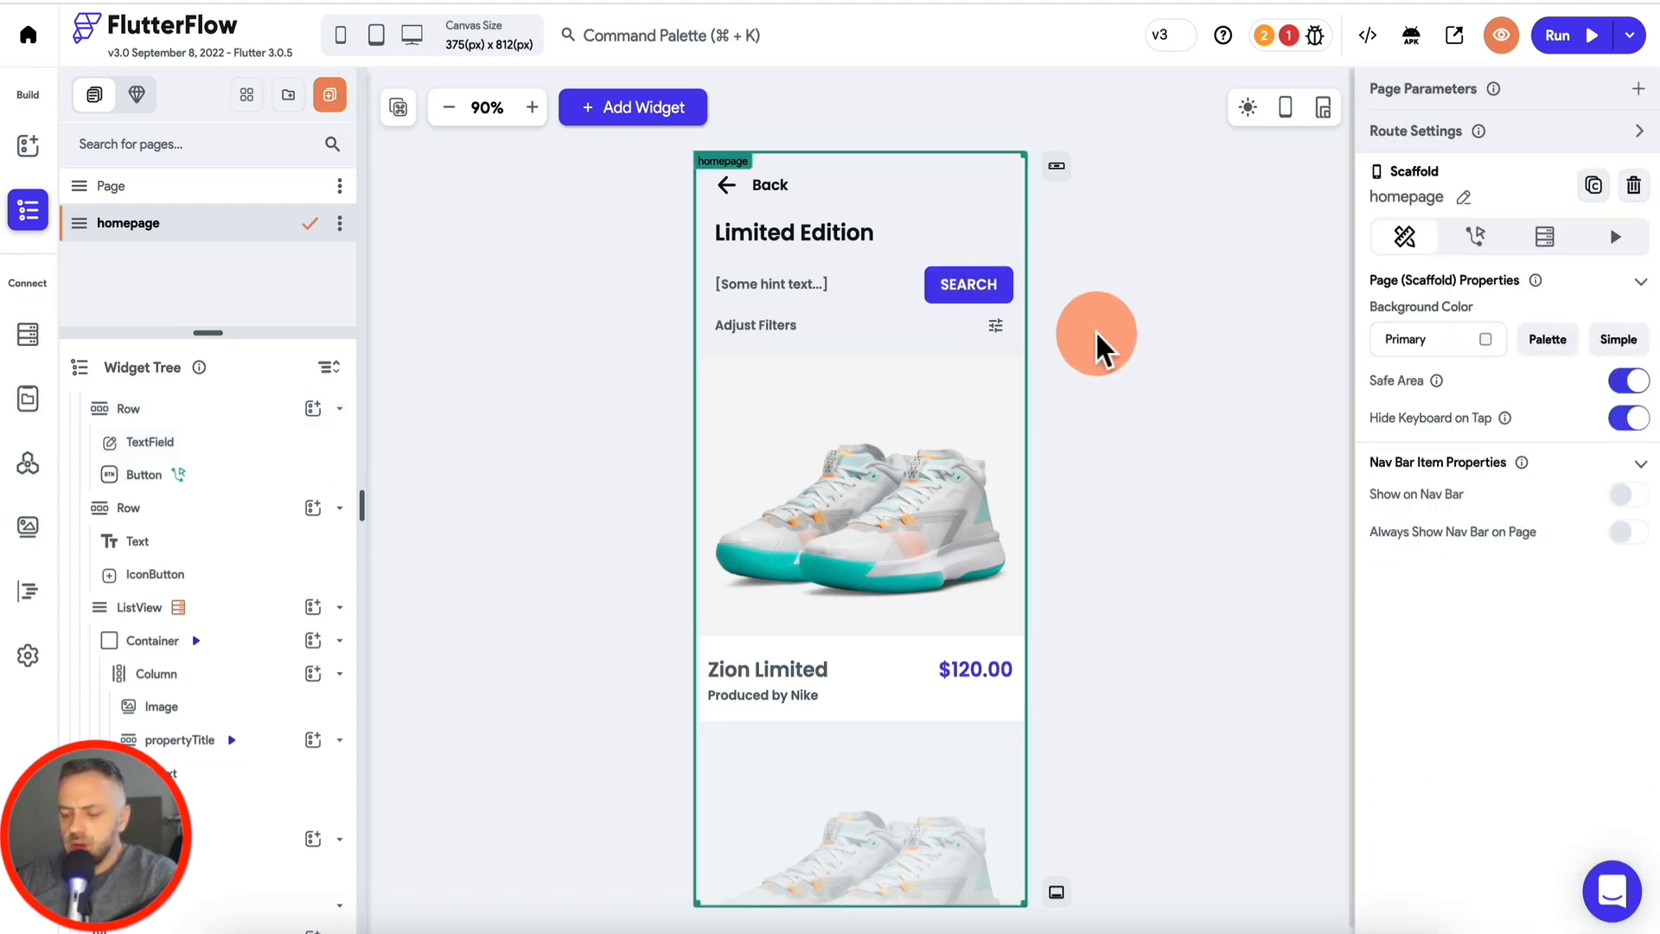
scroll(1502, 593, down, 6)
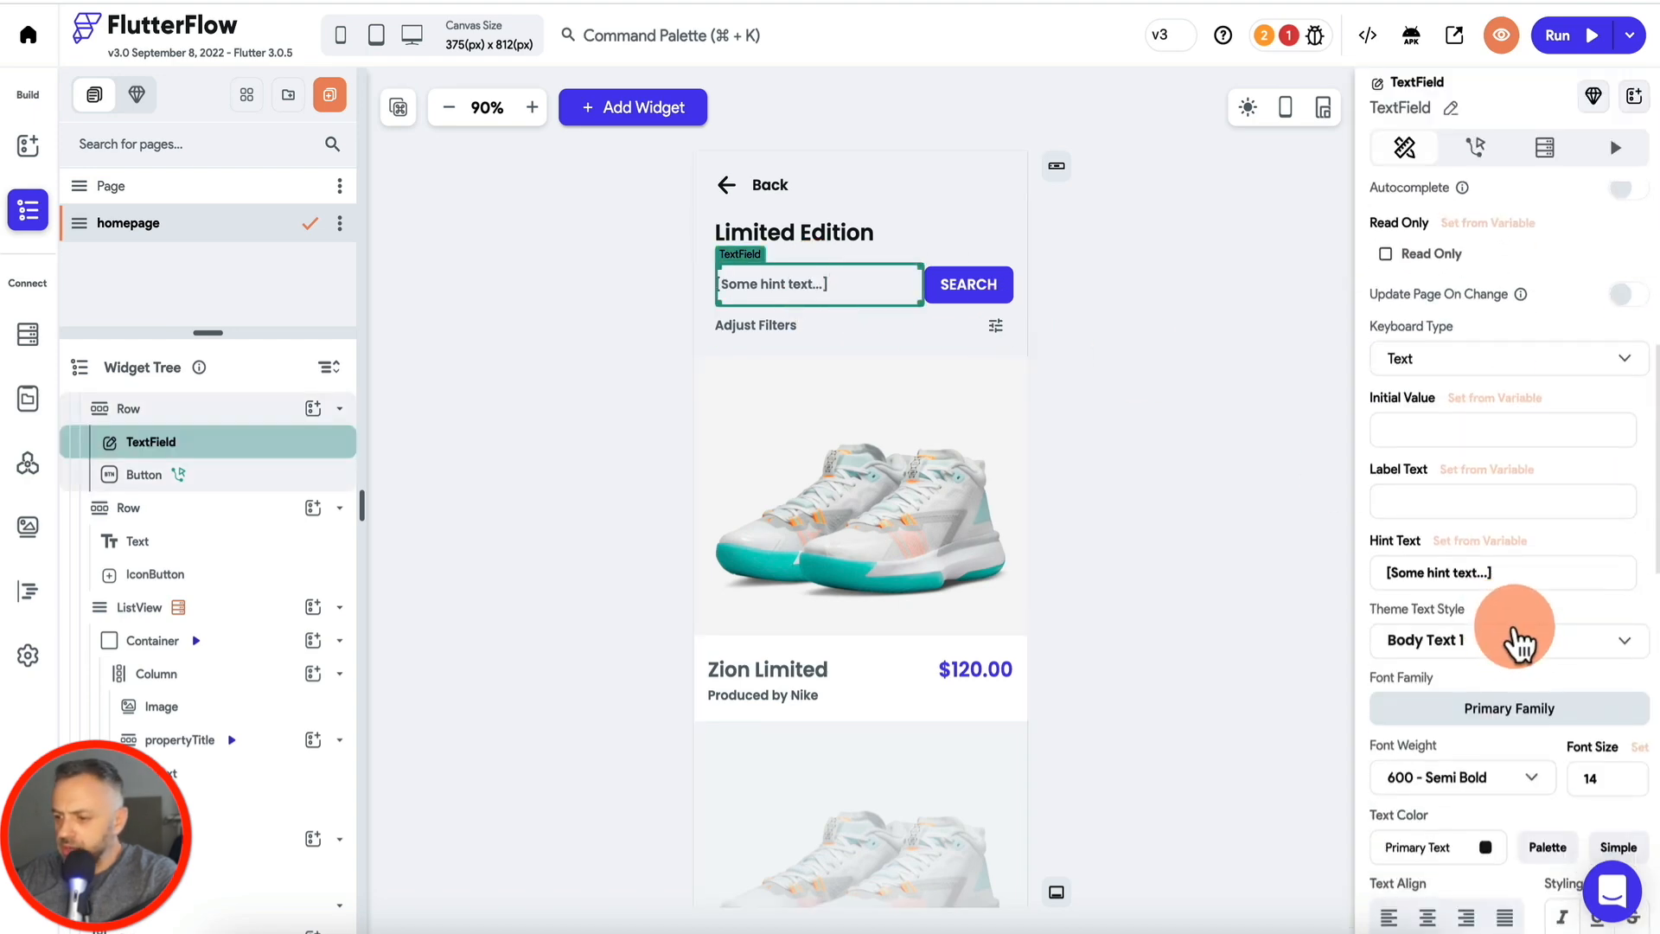
text(Search...)
click(1155, 353)
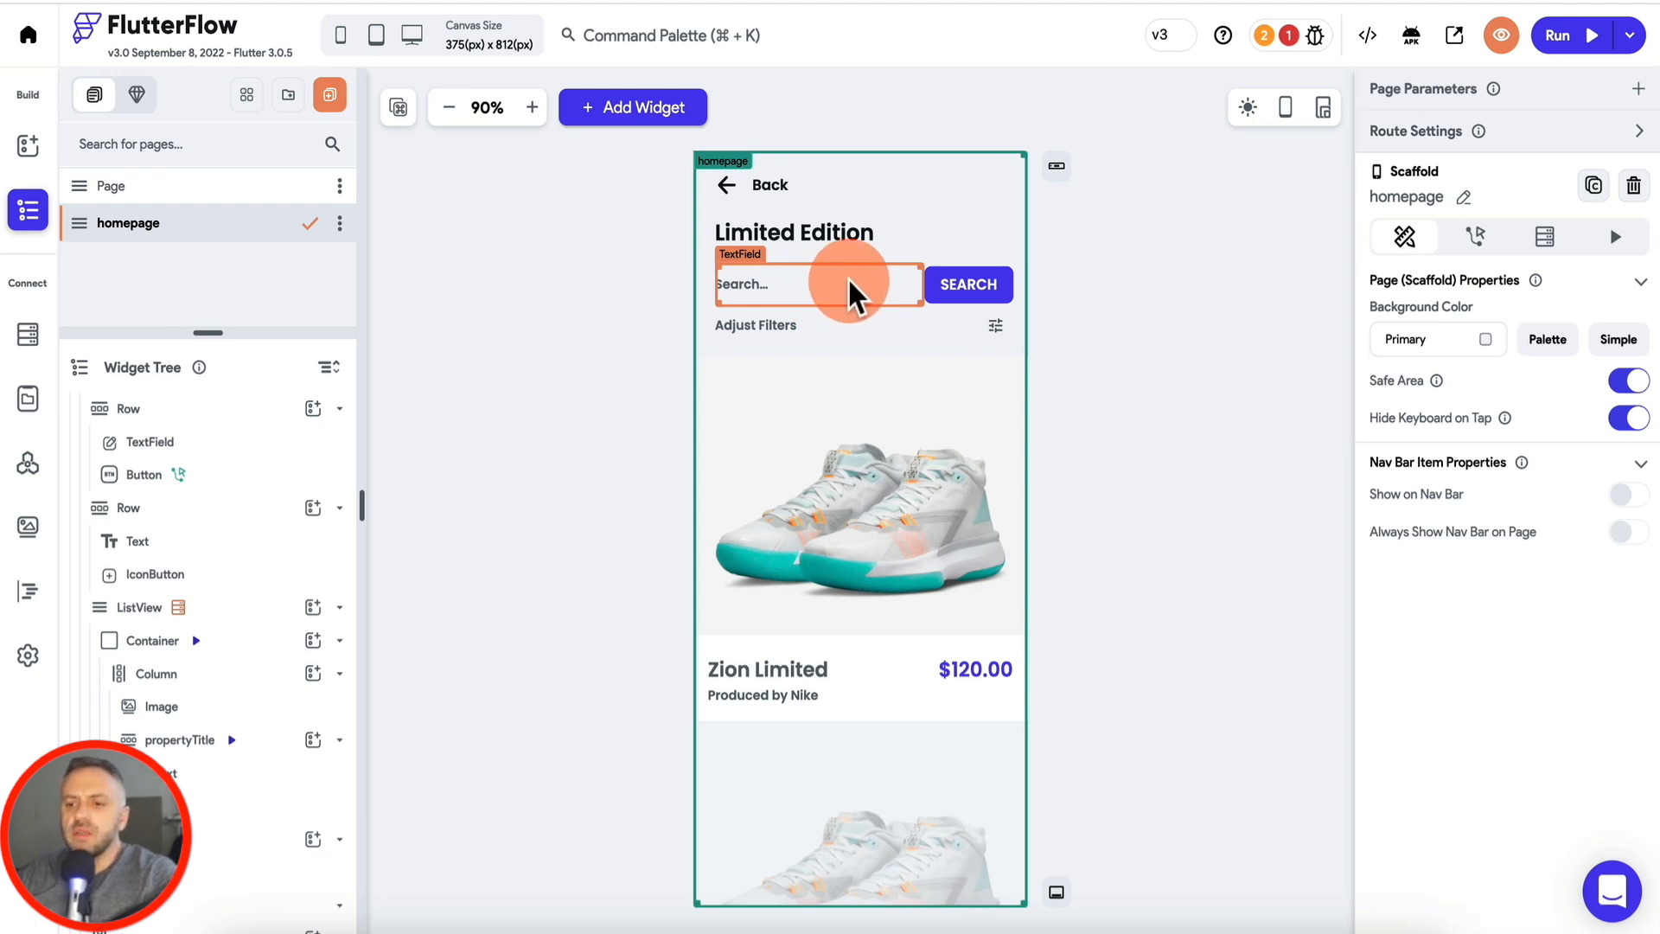
Step: Delete the Adjust Filters row between the search row and the ListView
click(809, 322)
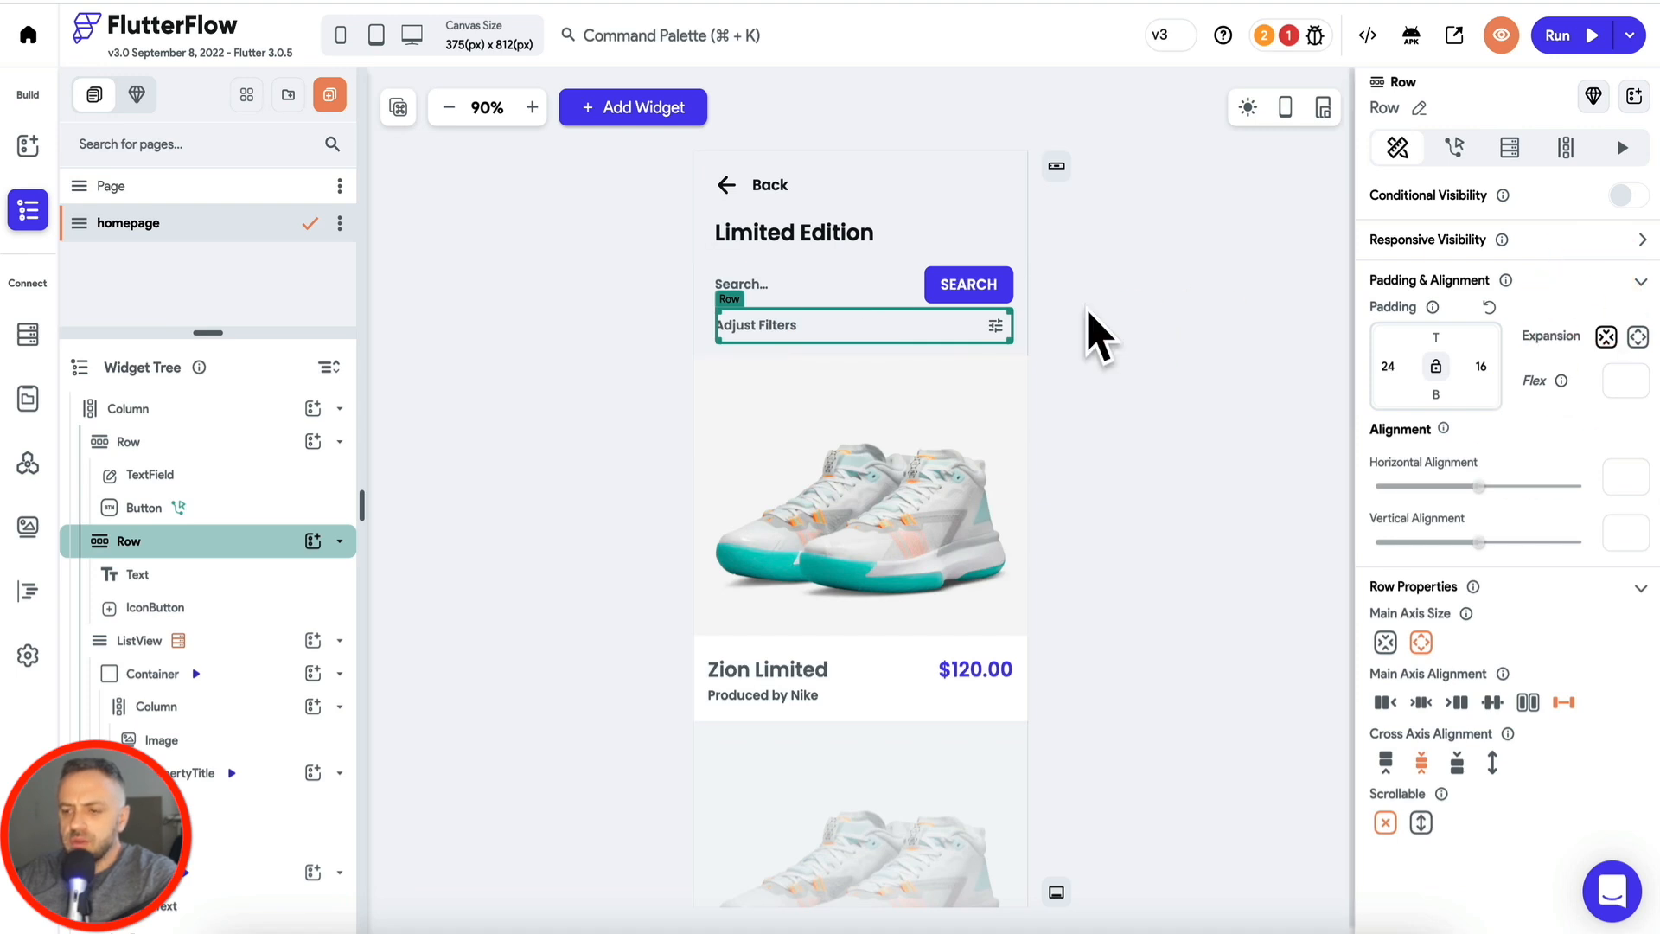
key(BackSpace)
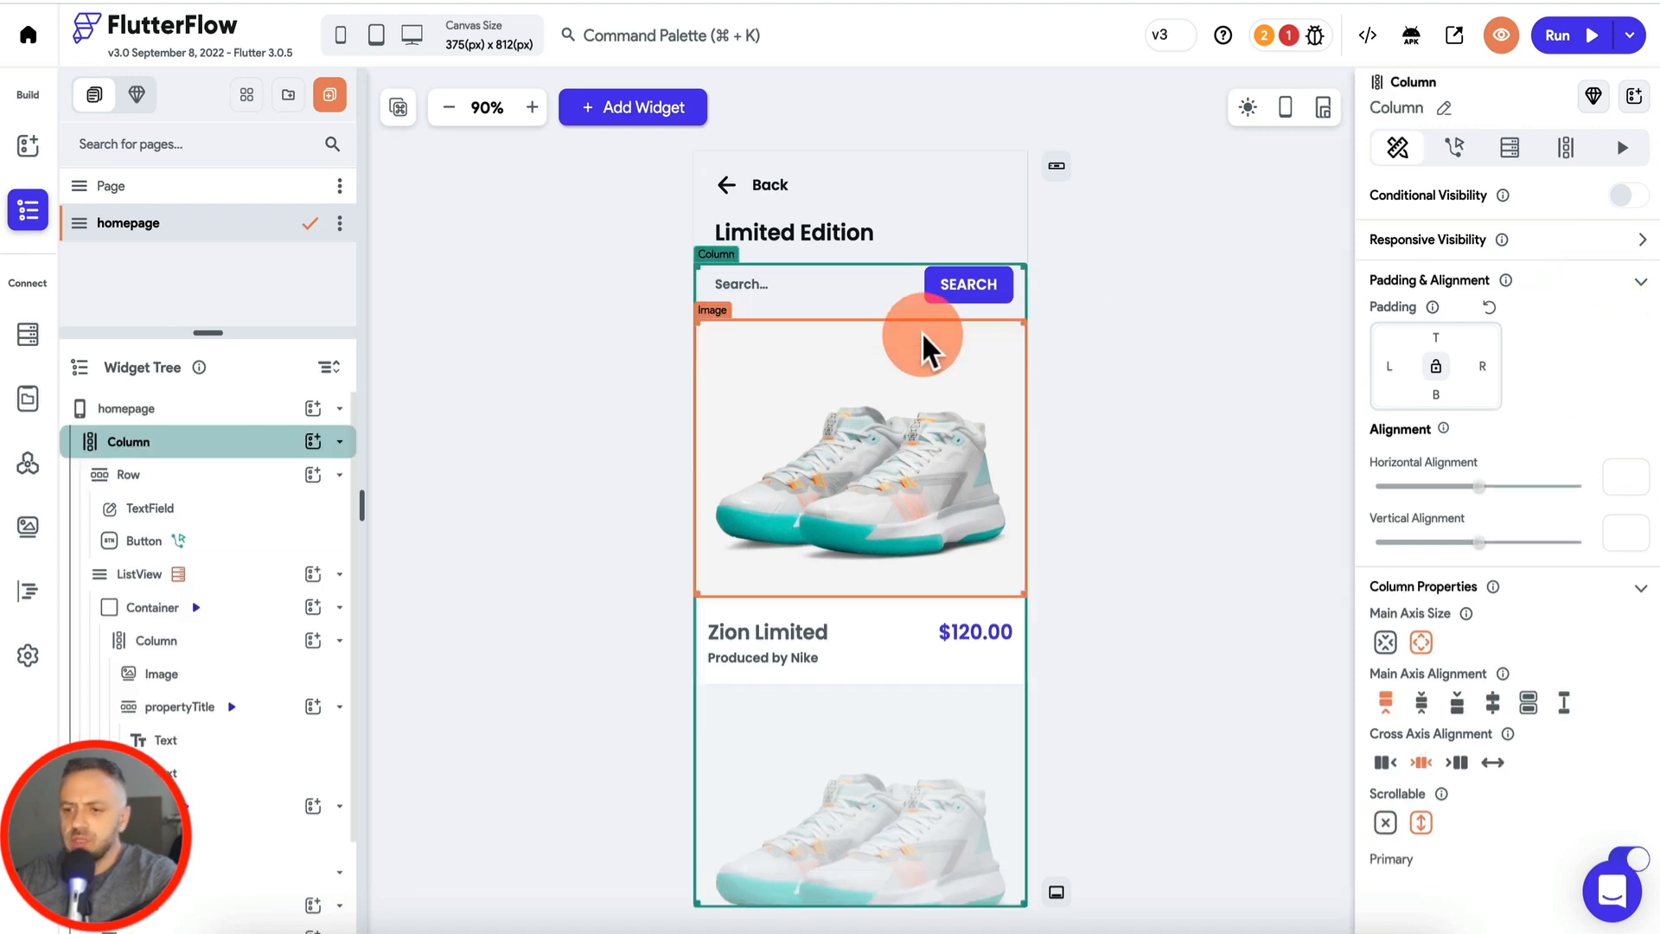
click(826, 287)
click(961, 285)
click(865, 298)
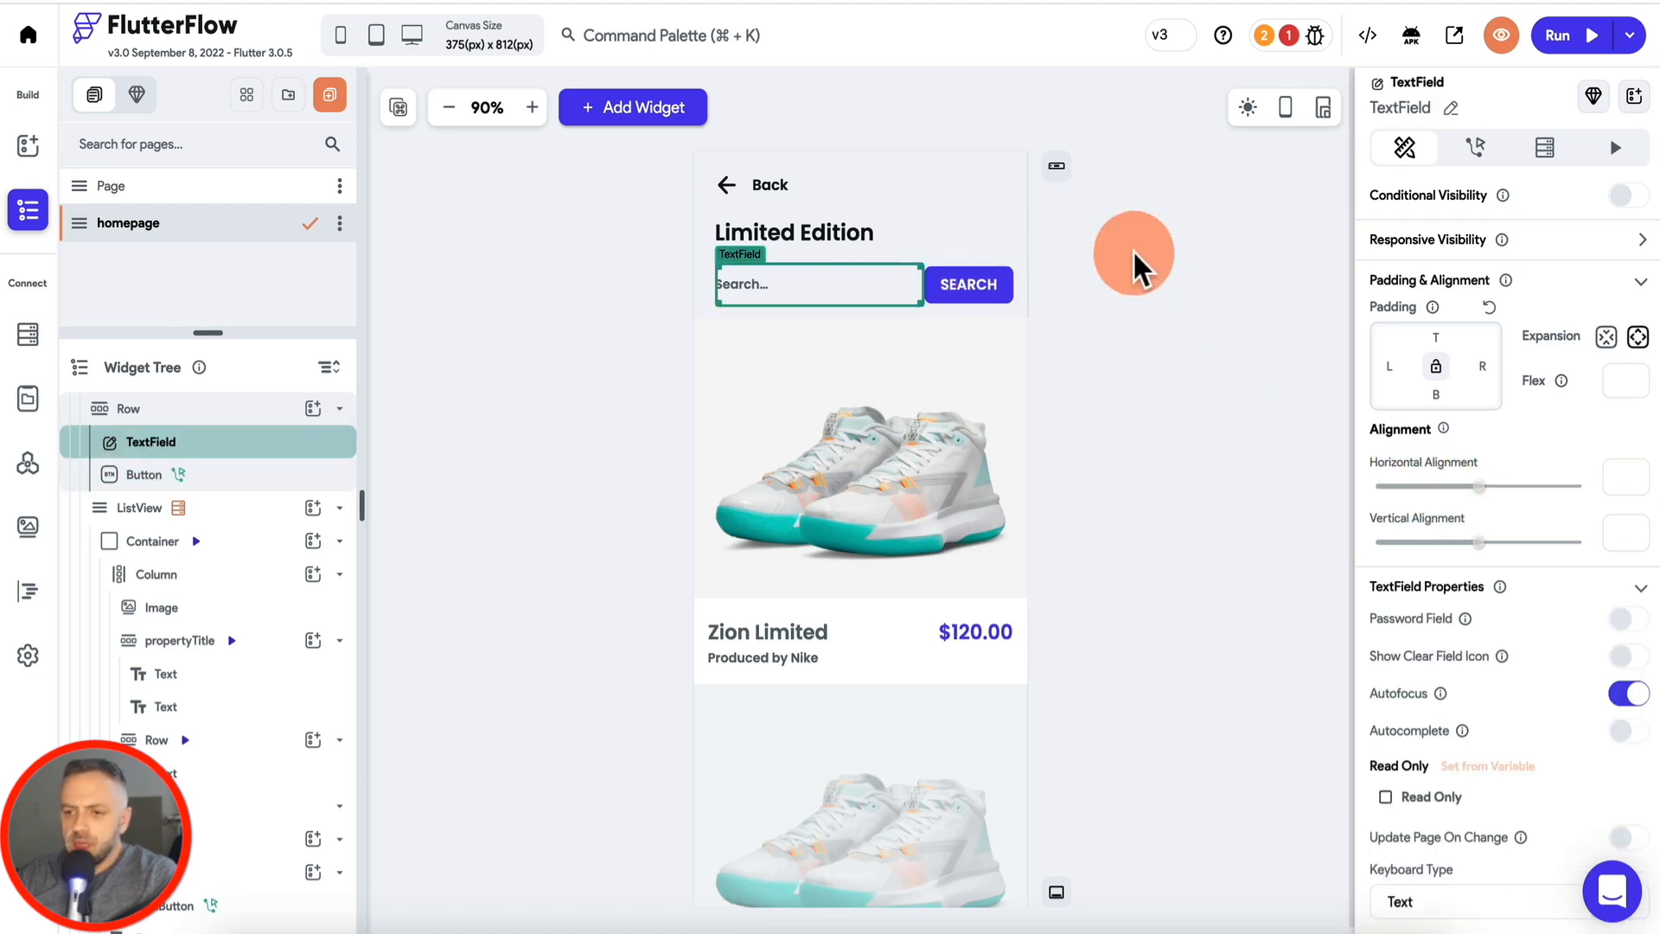
Step: Change the Limited Edition heading text to "Posts"
click(830, 234)
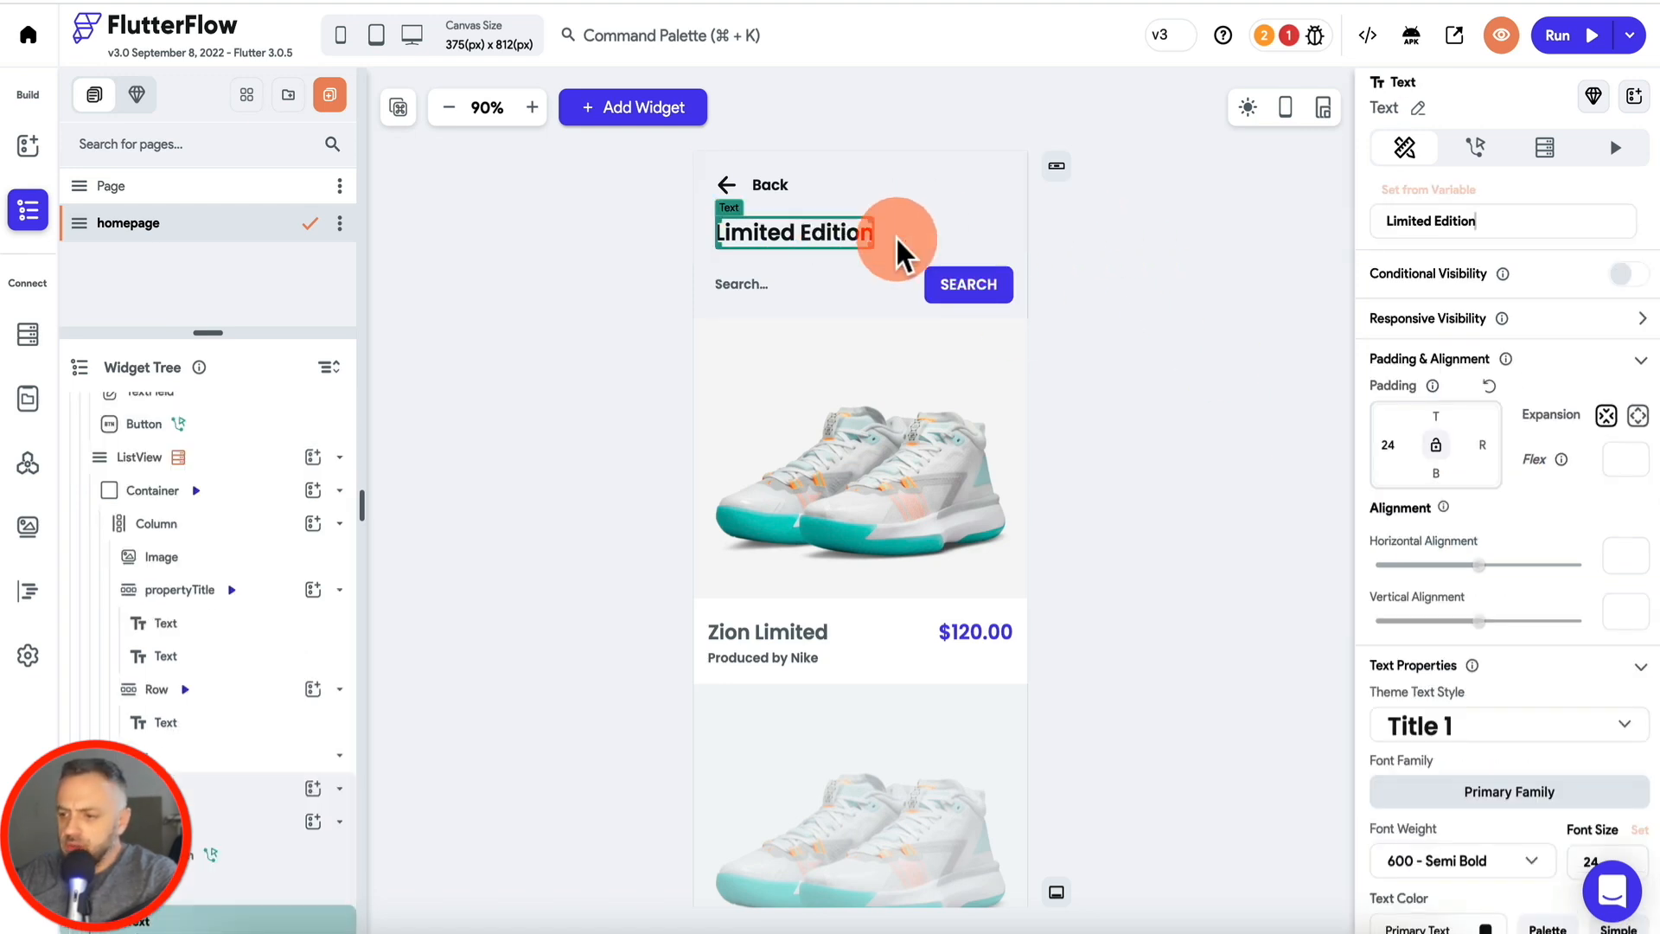
click(1501, 221)
text(Posts)
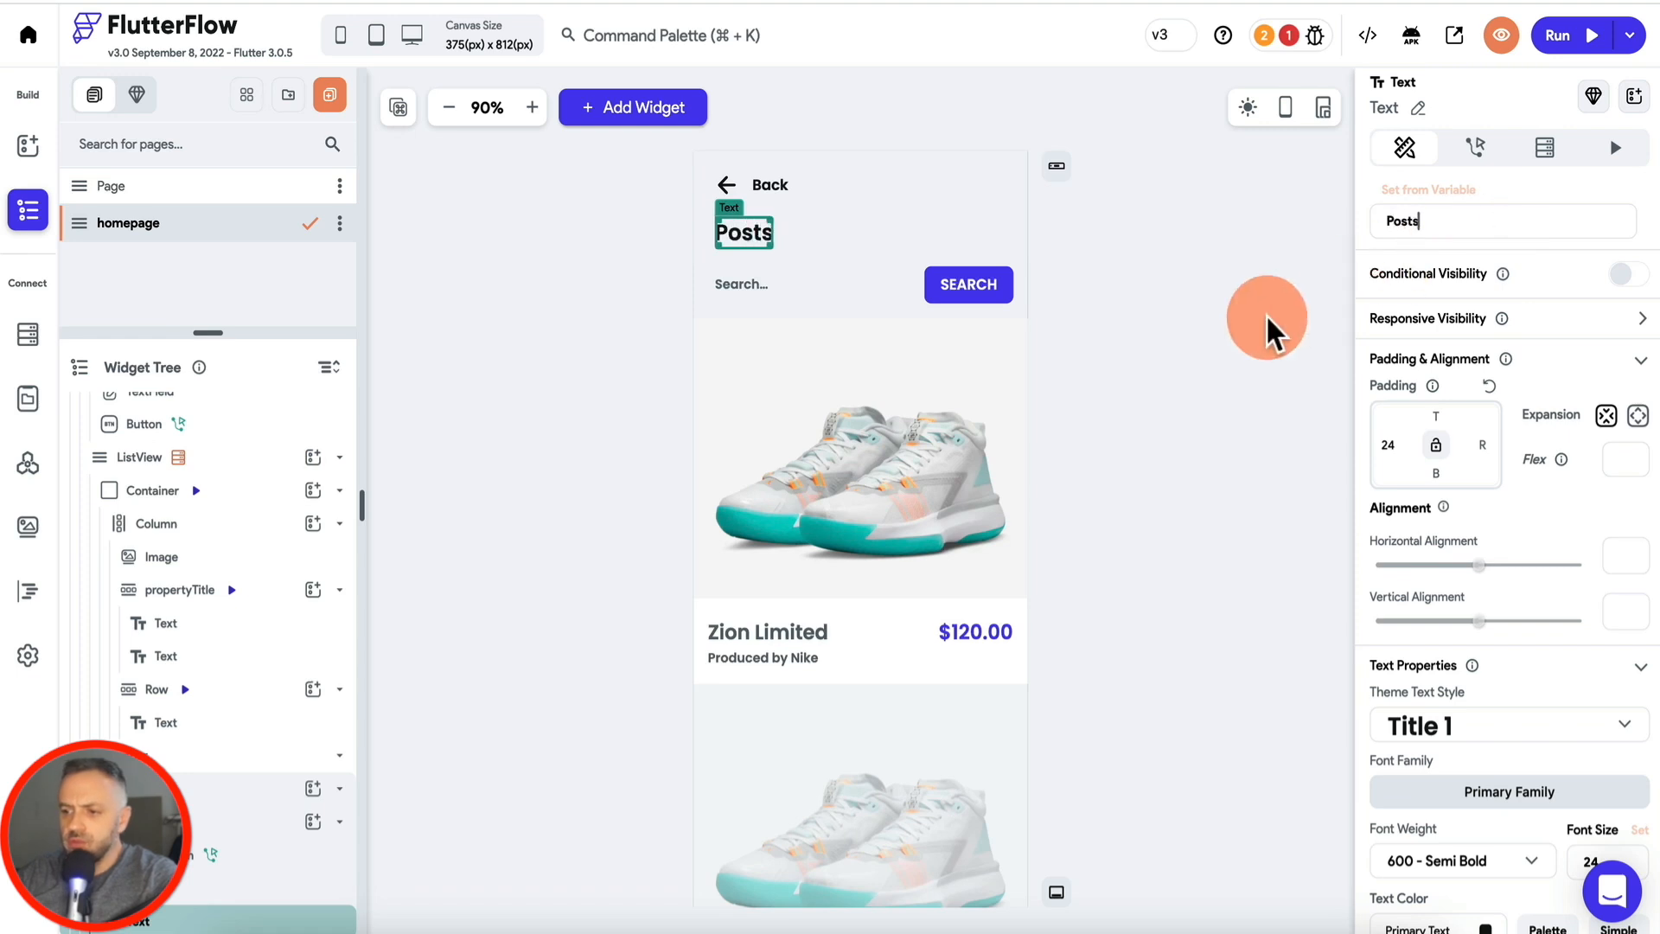
click(1216, 339)
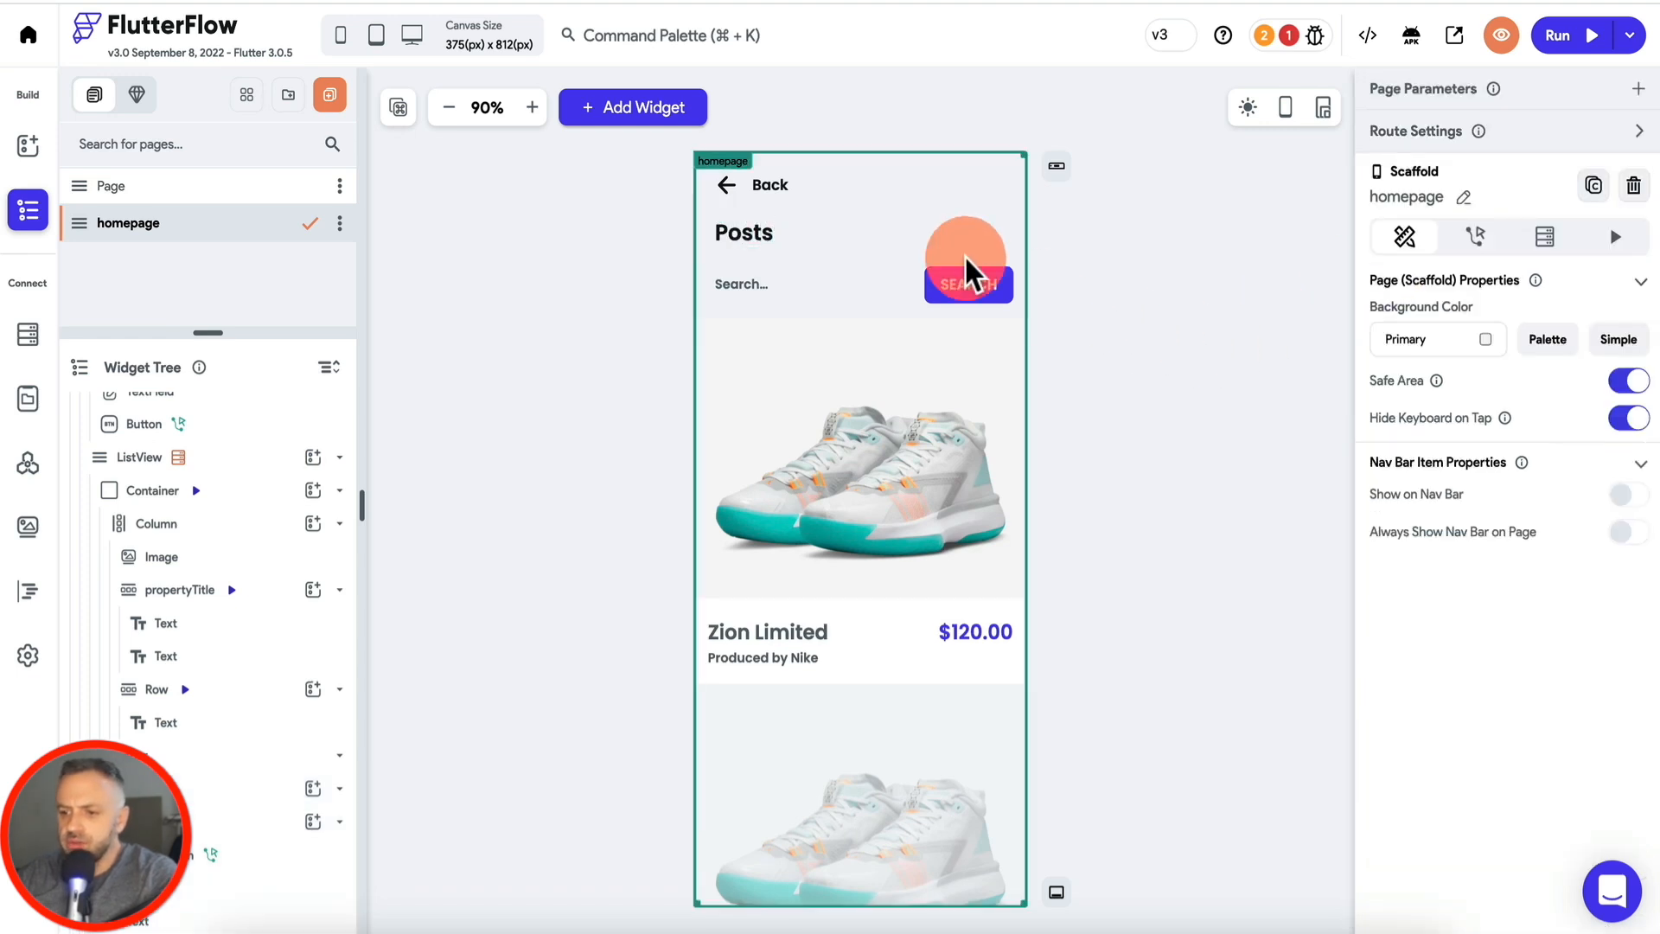
Step: Replace the homepage's header with an AppBar in the Large Header style
click(1077, 178)
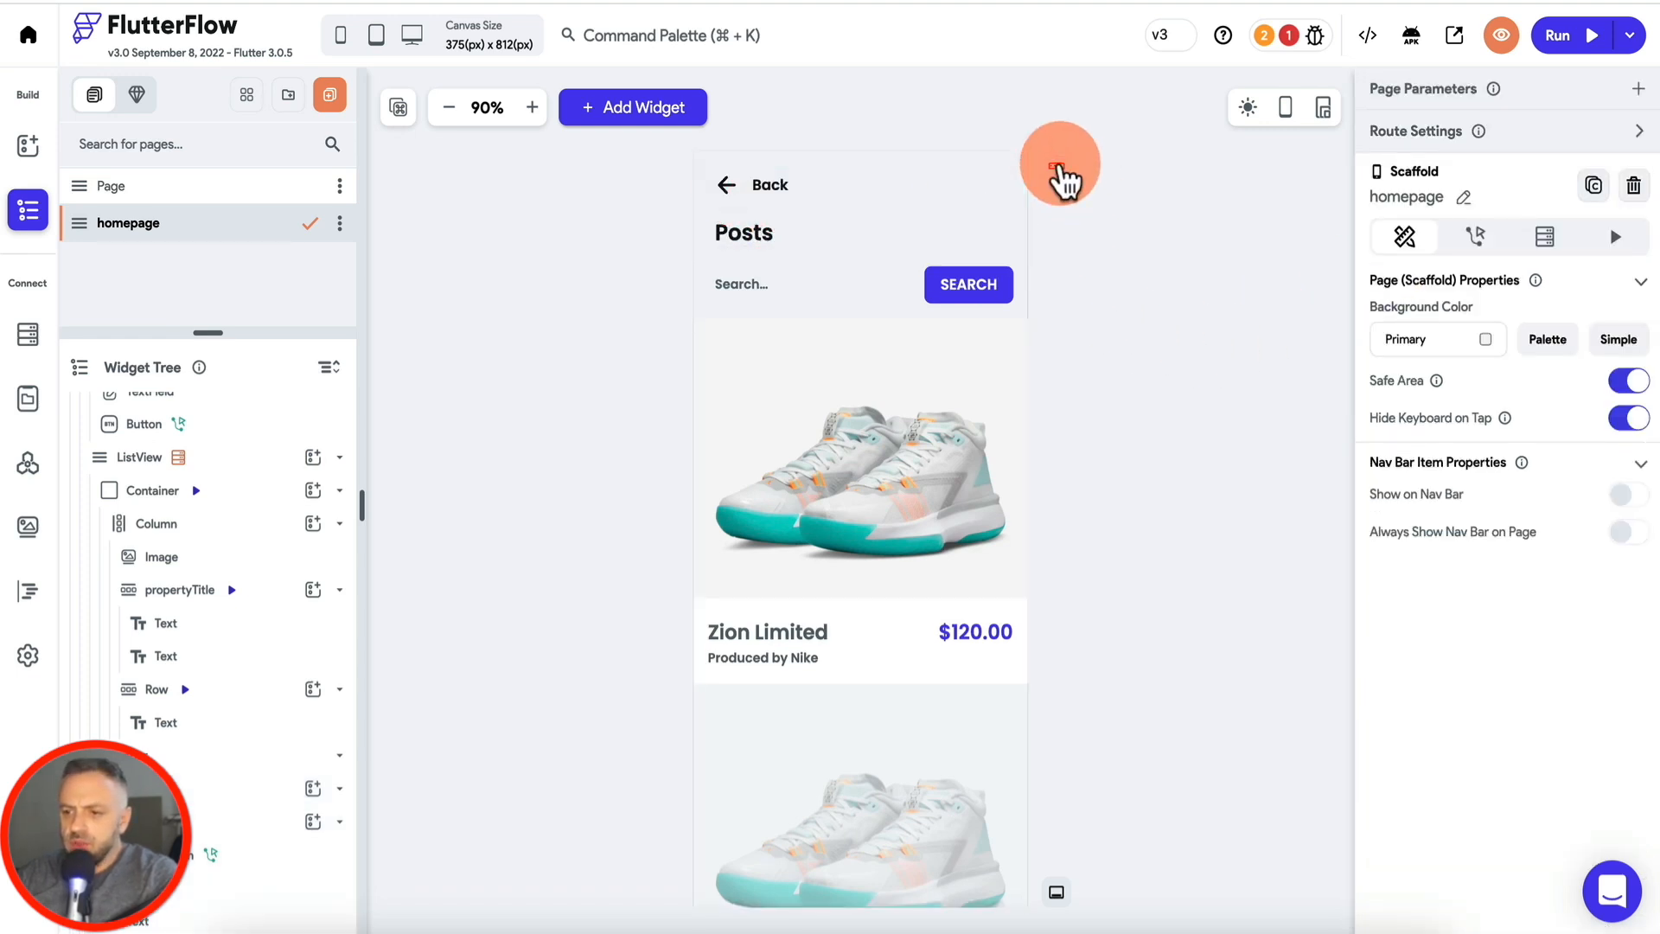
click(1065, 326)
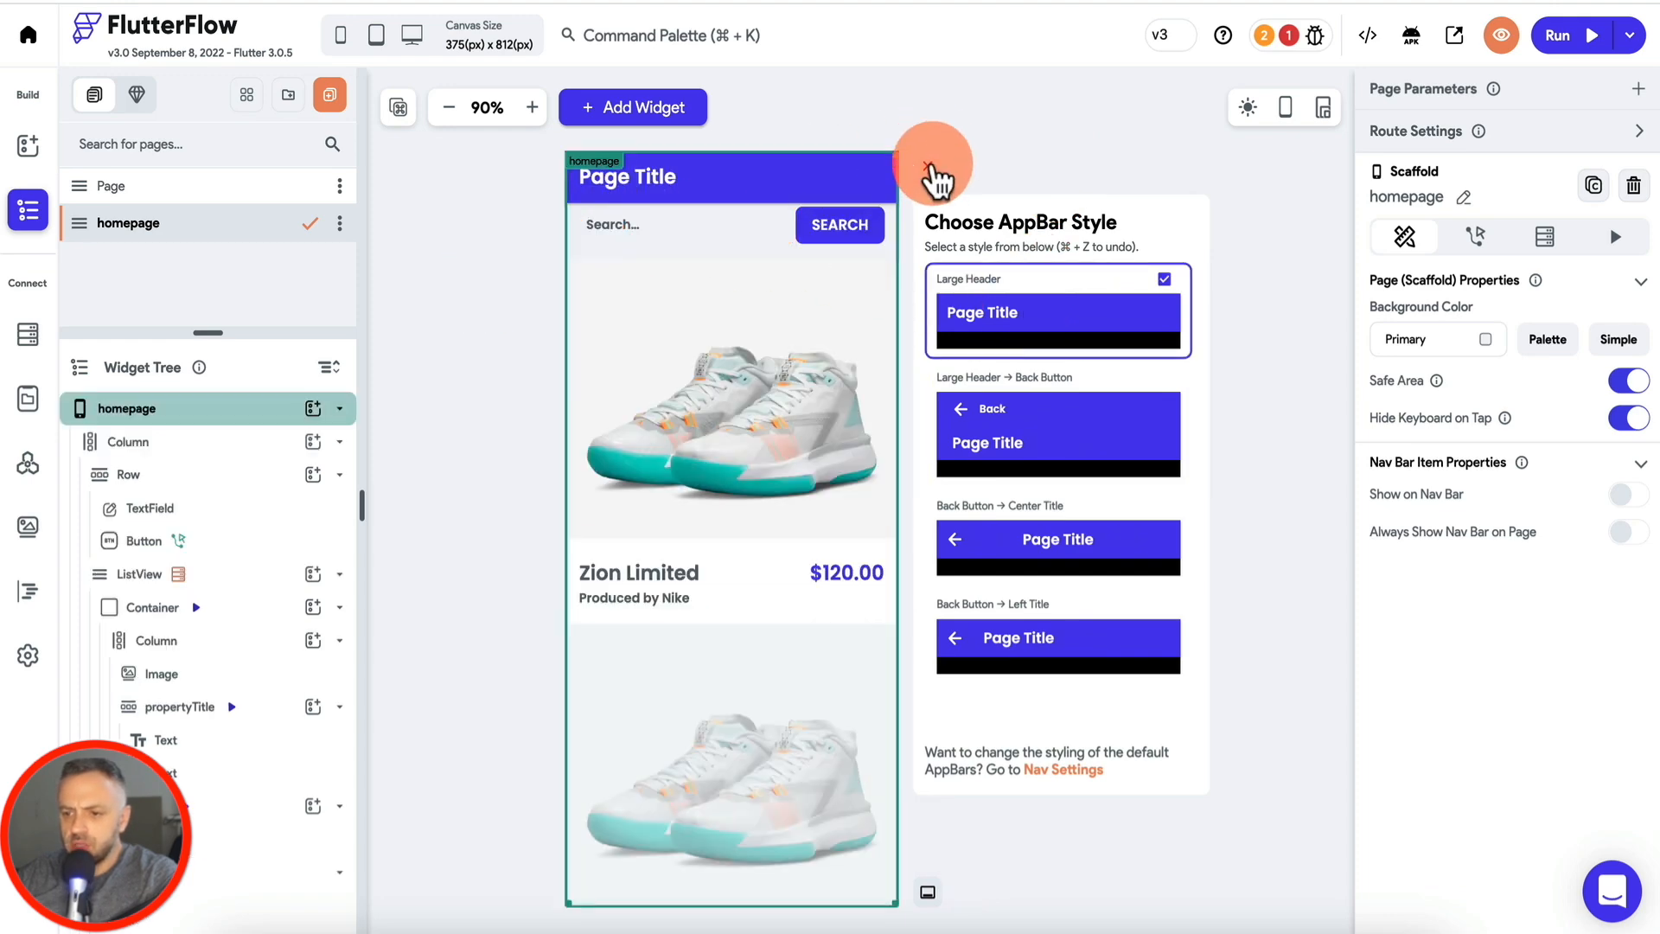
click(934, 173)
Step: Enable showing the homepage on the Nav Bar
scroll(1032, 808, down, 1)
click(1059, 878)
click(1163, 718)
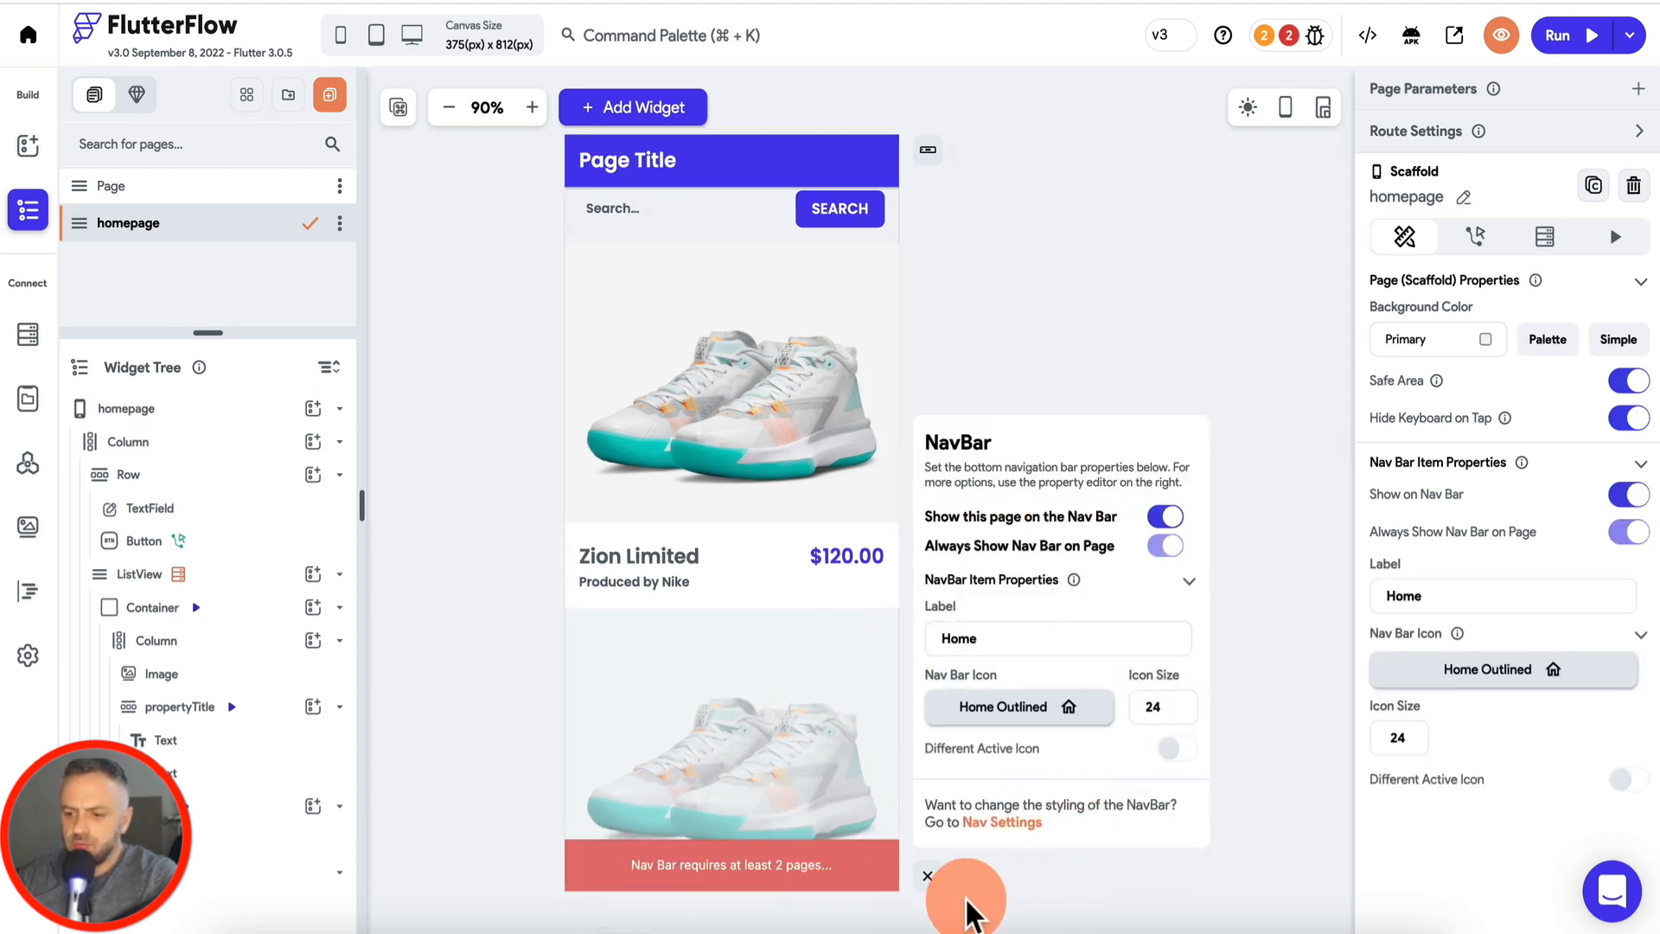
click(927, 876)
Step: Create a page named profile from the Edit Profile 1 settings template, using the project's own theme
click(328, 91)
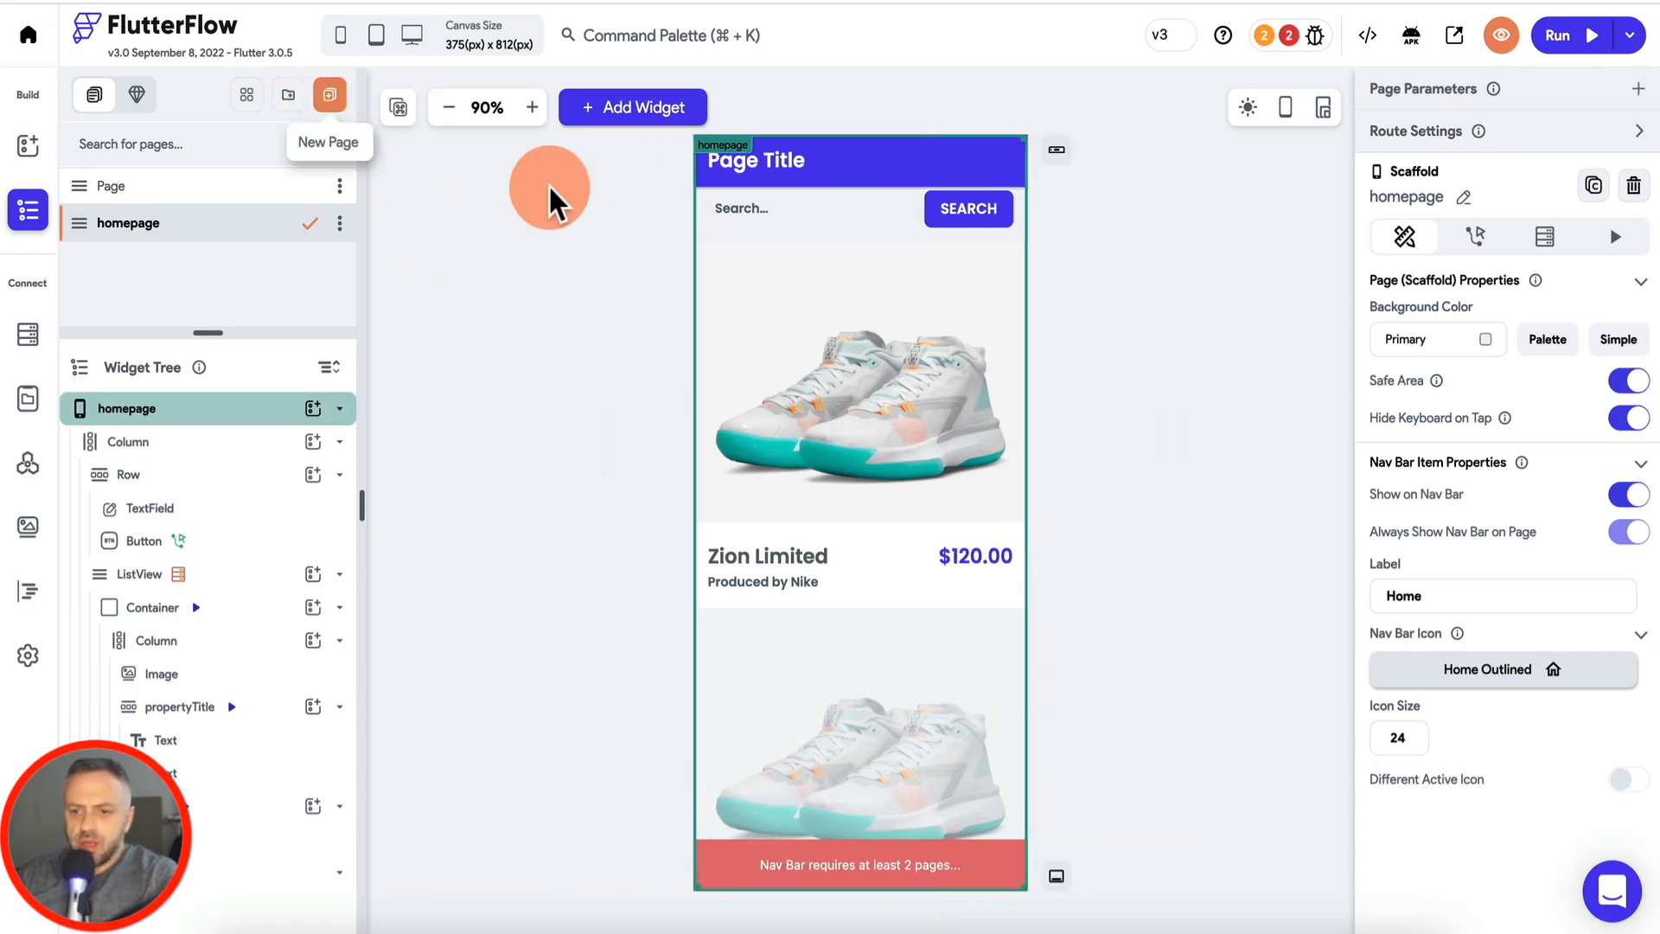
text(profile)
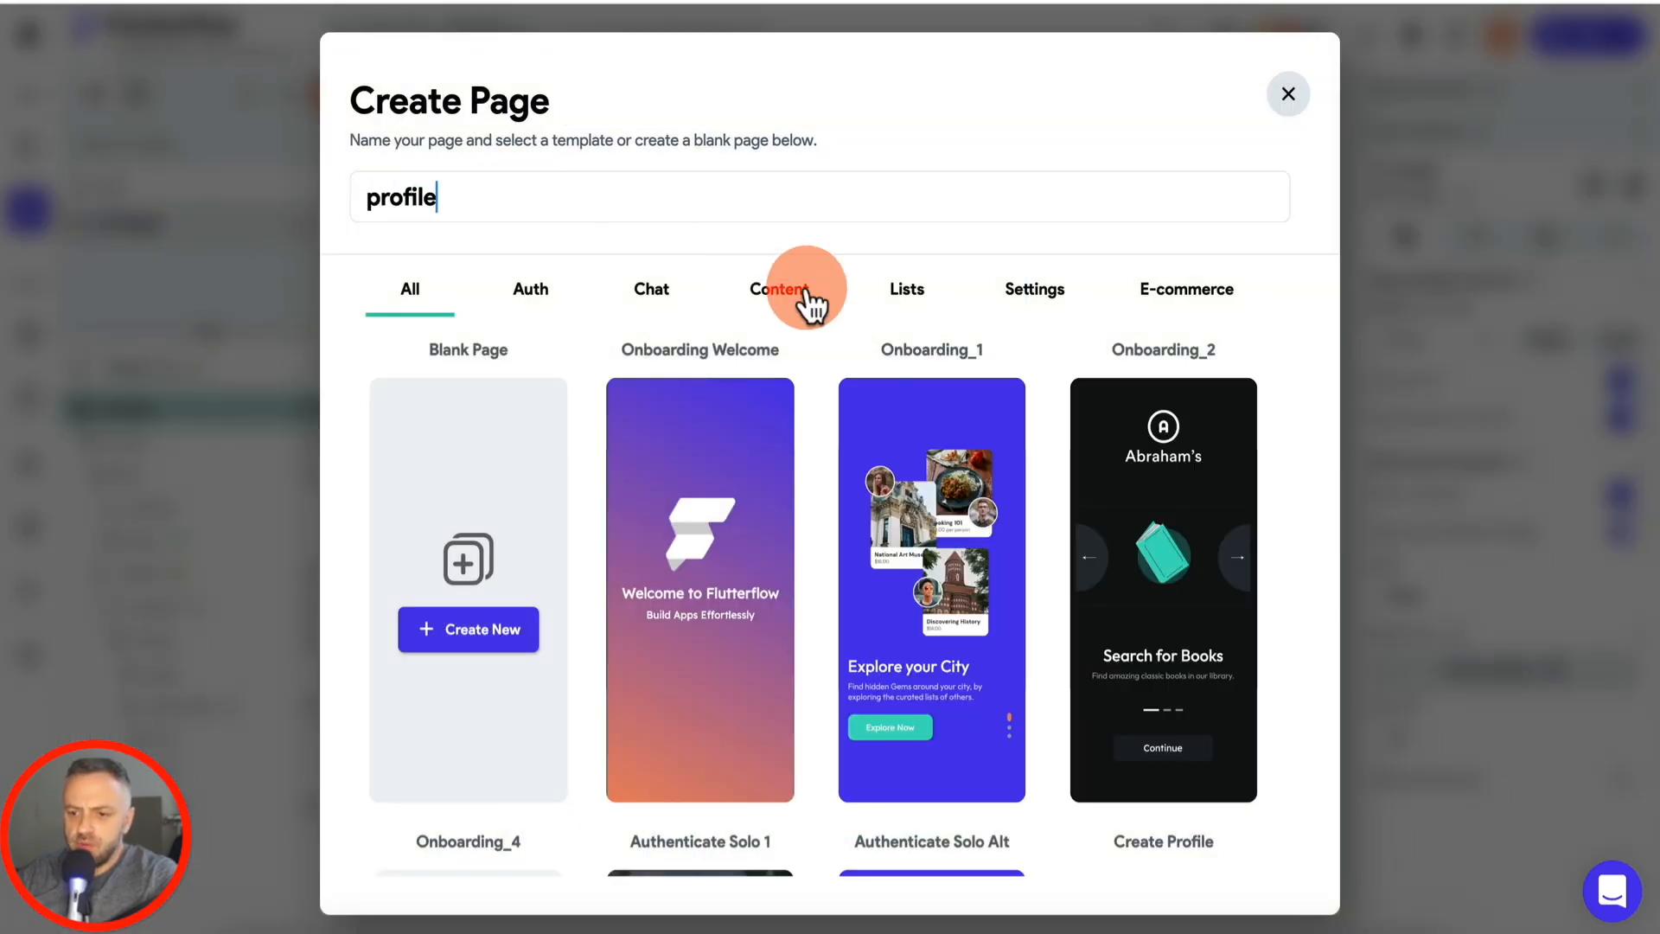
click(1042, 307)
scroll(891, 536, down, 8)
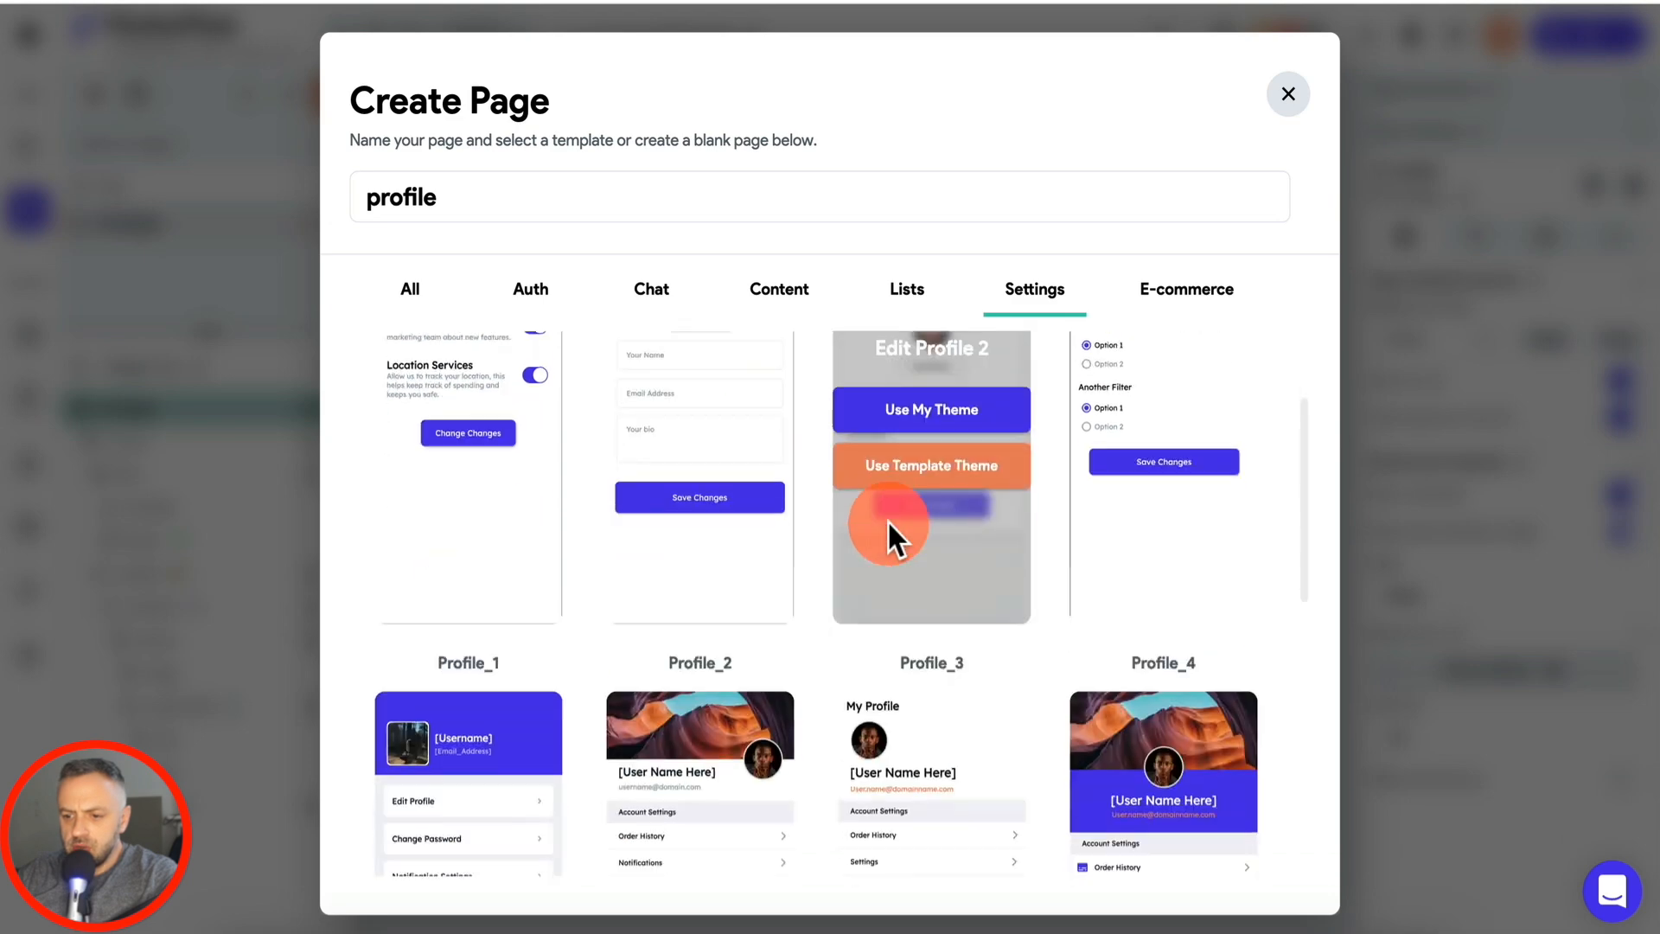
scroll(891, 536, up, 3)
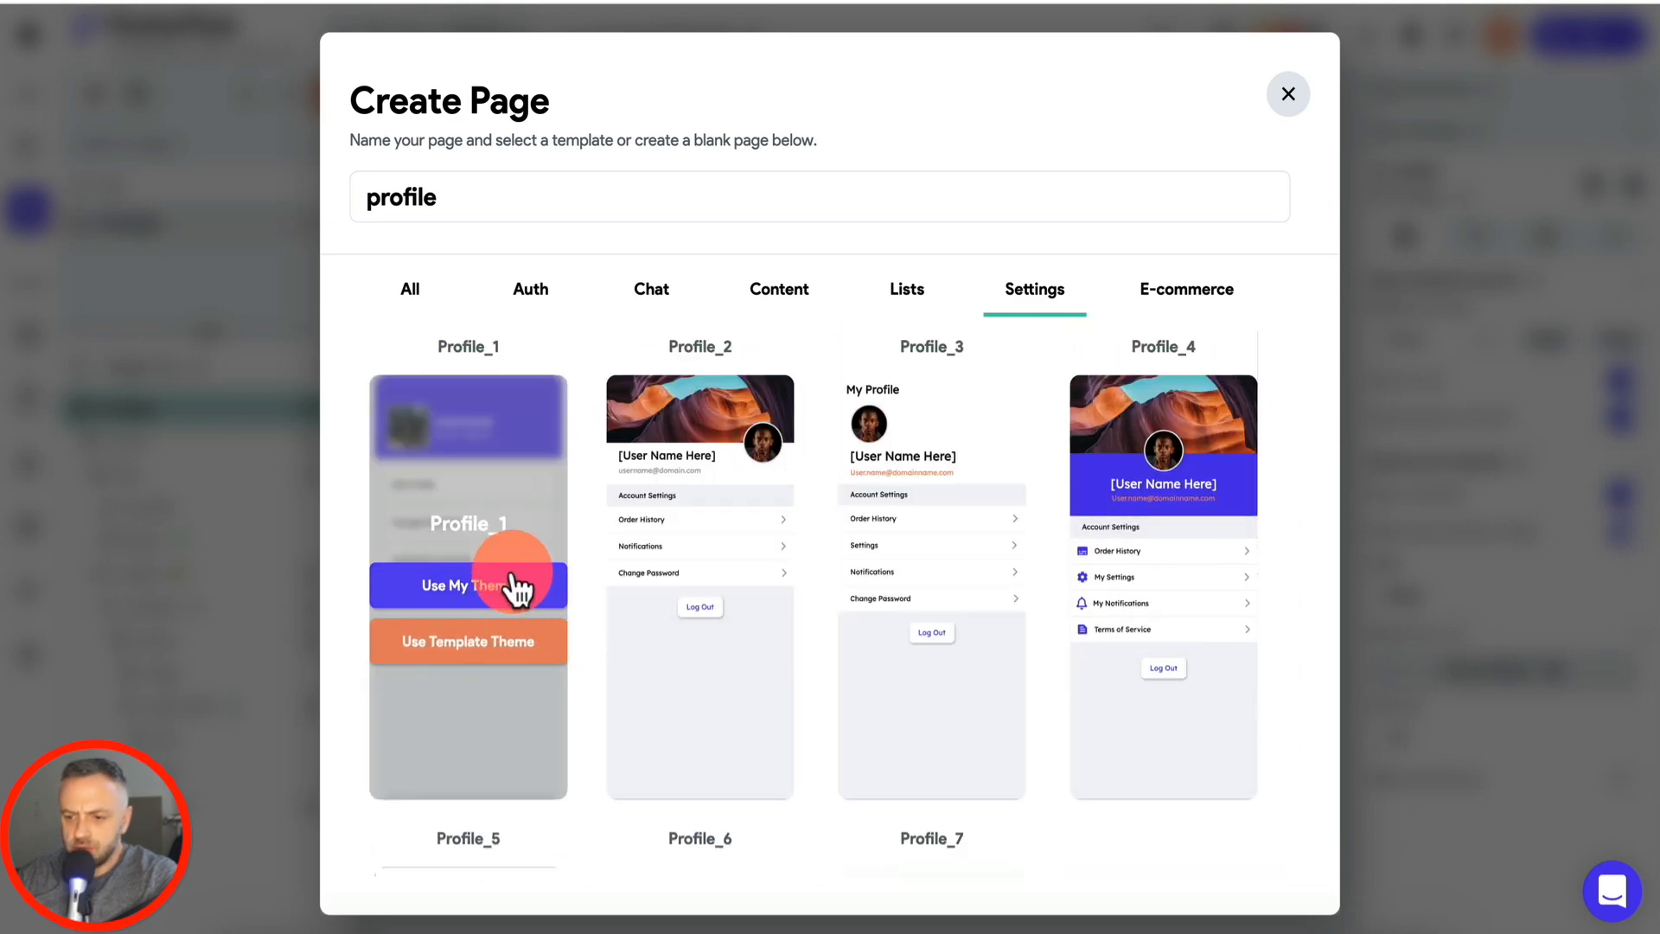
scroll(852, 638, down, 5)
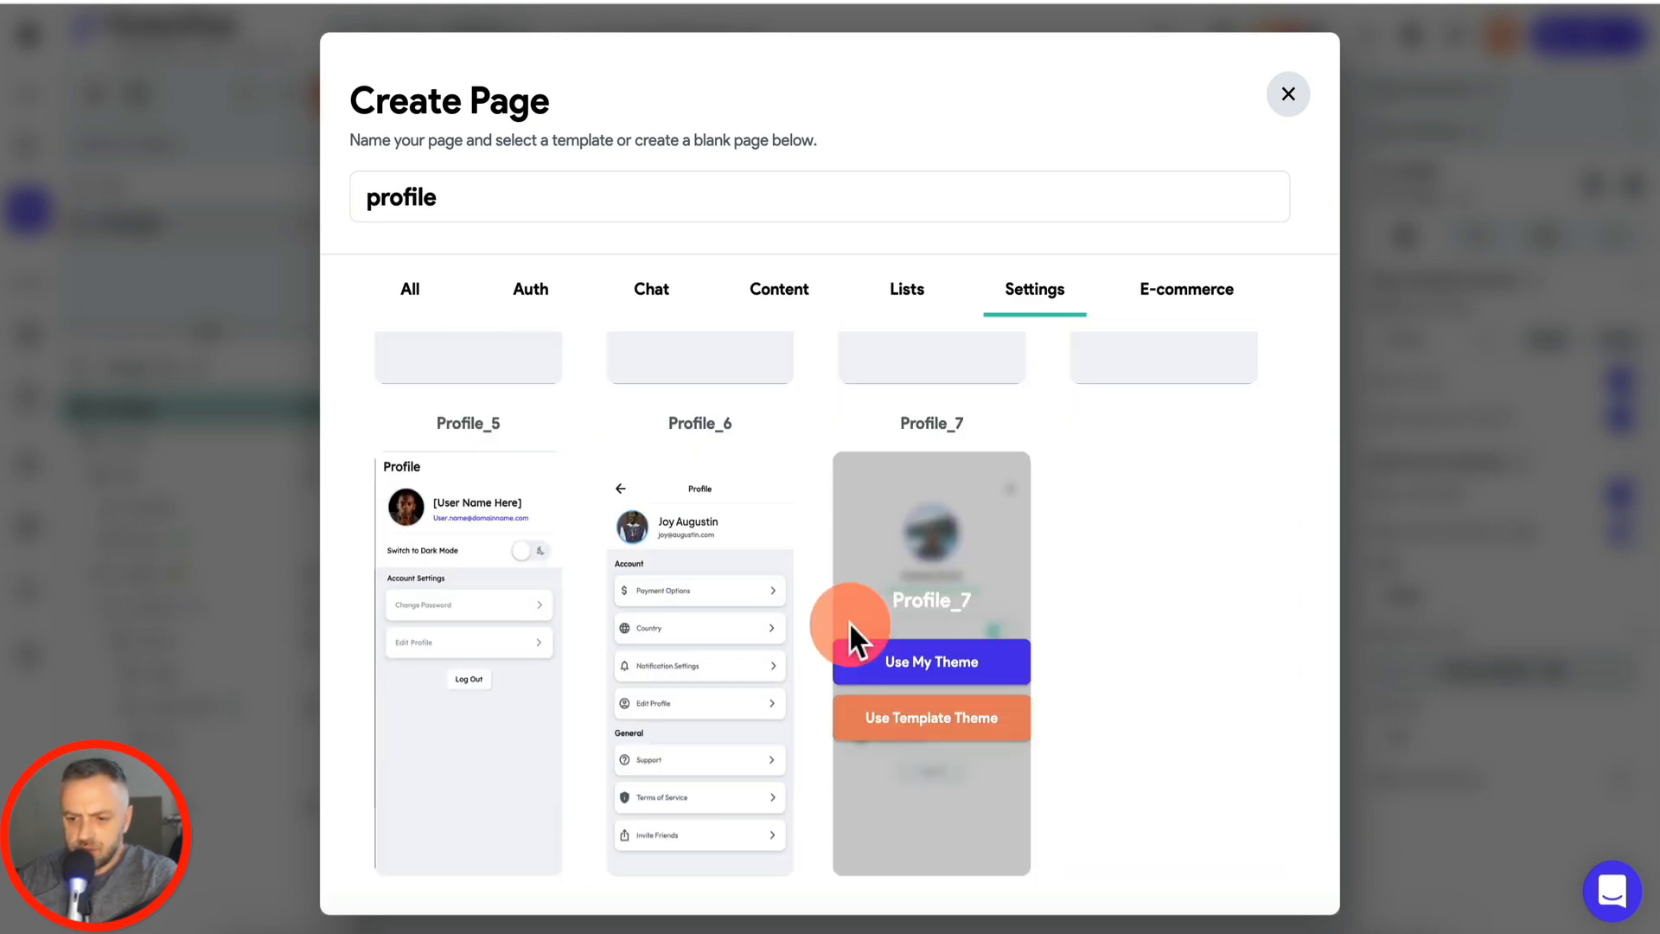
scroll(850, 635, up, 10)
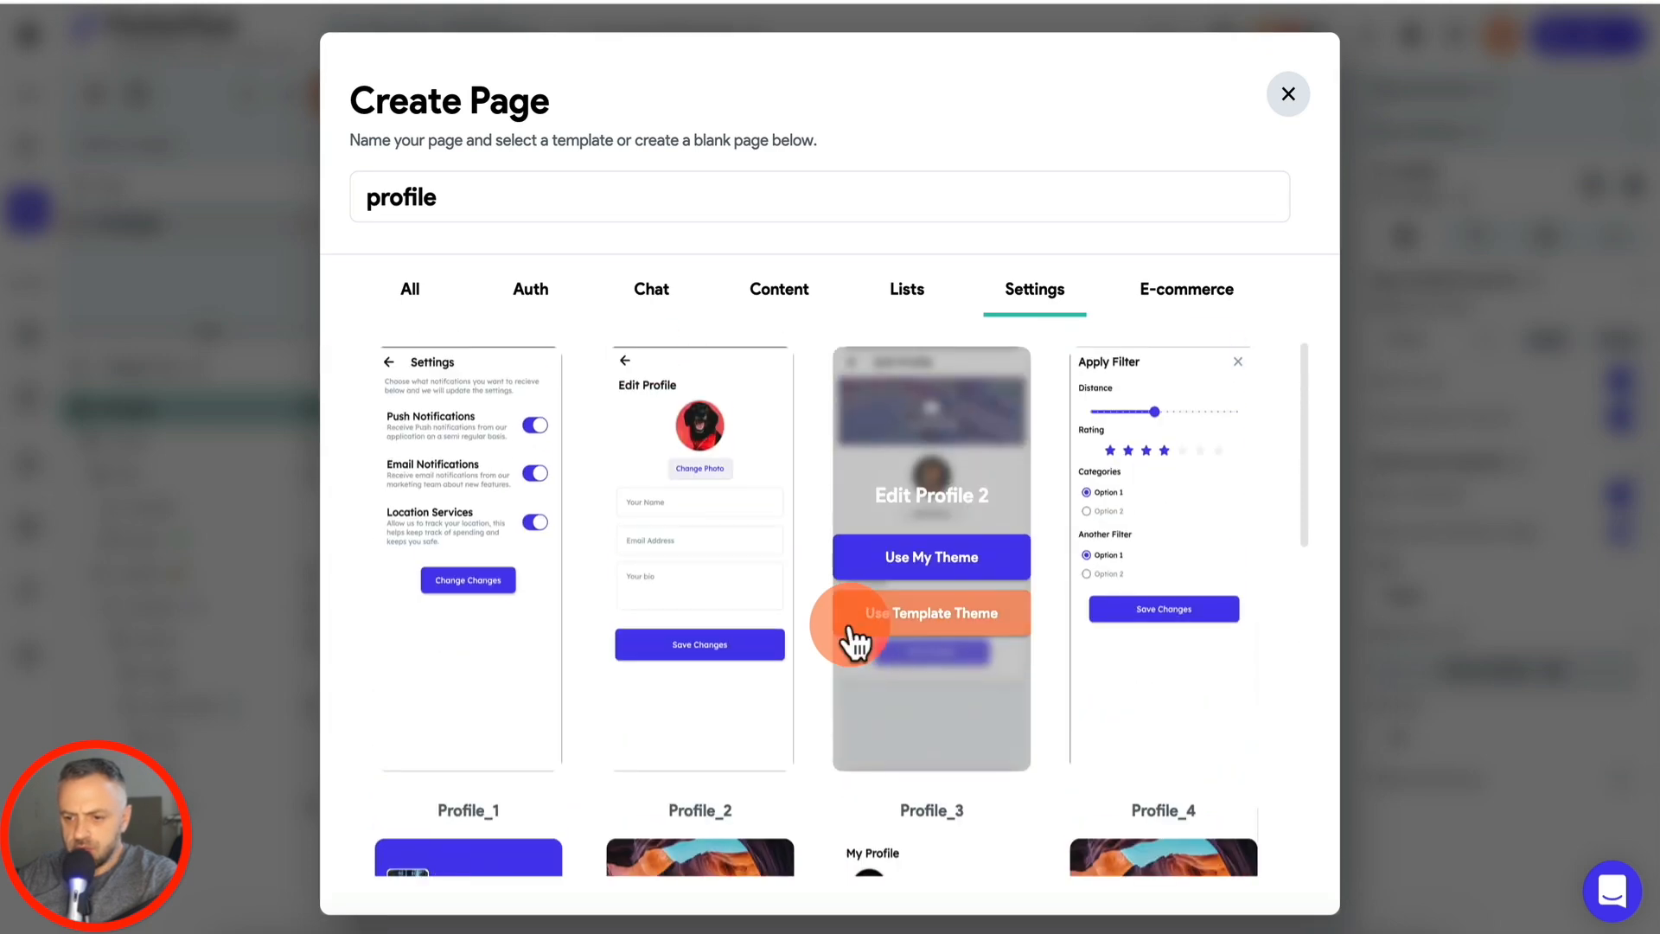
scroll(850, 638, up, 1)
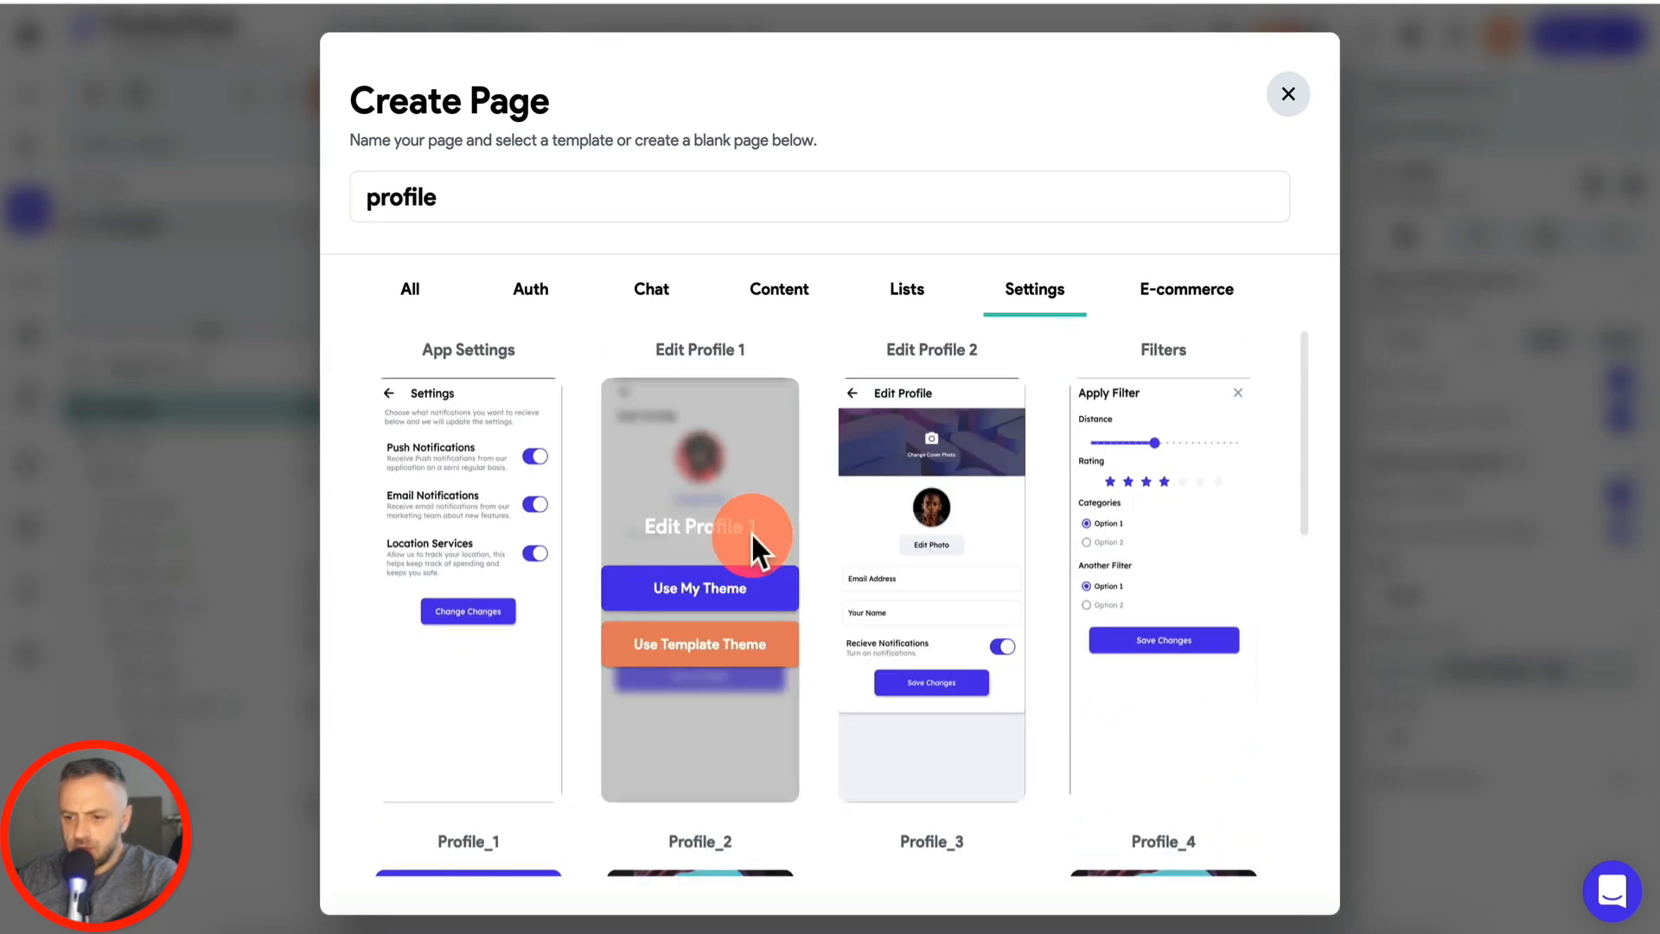
click(722, 597)
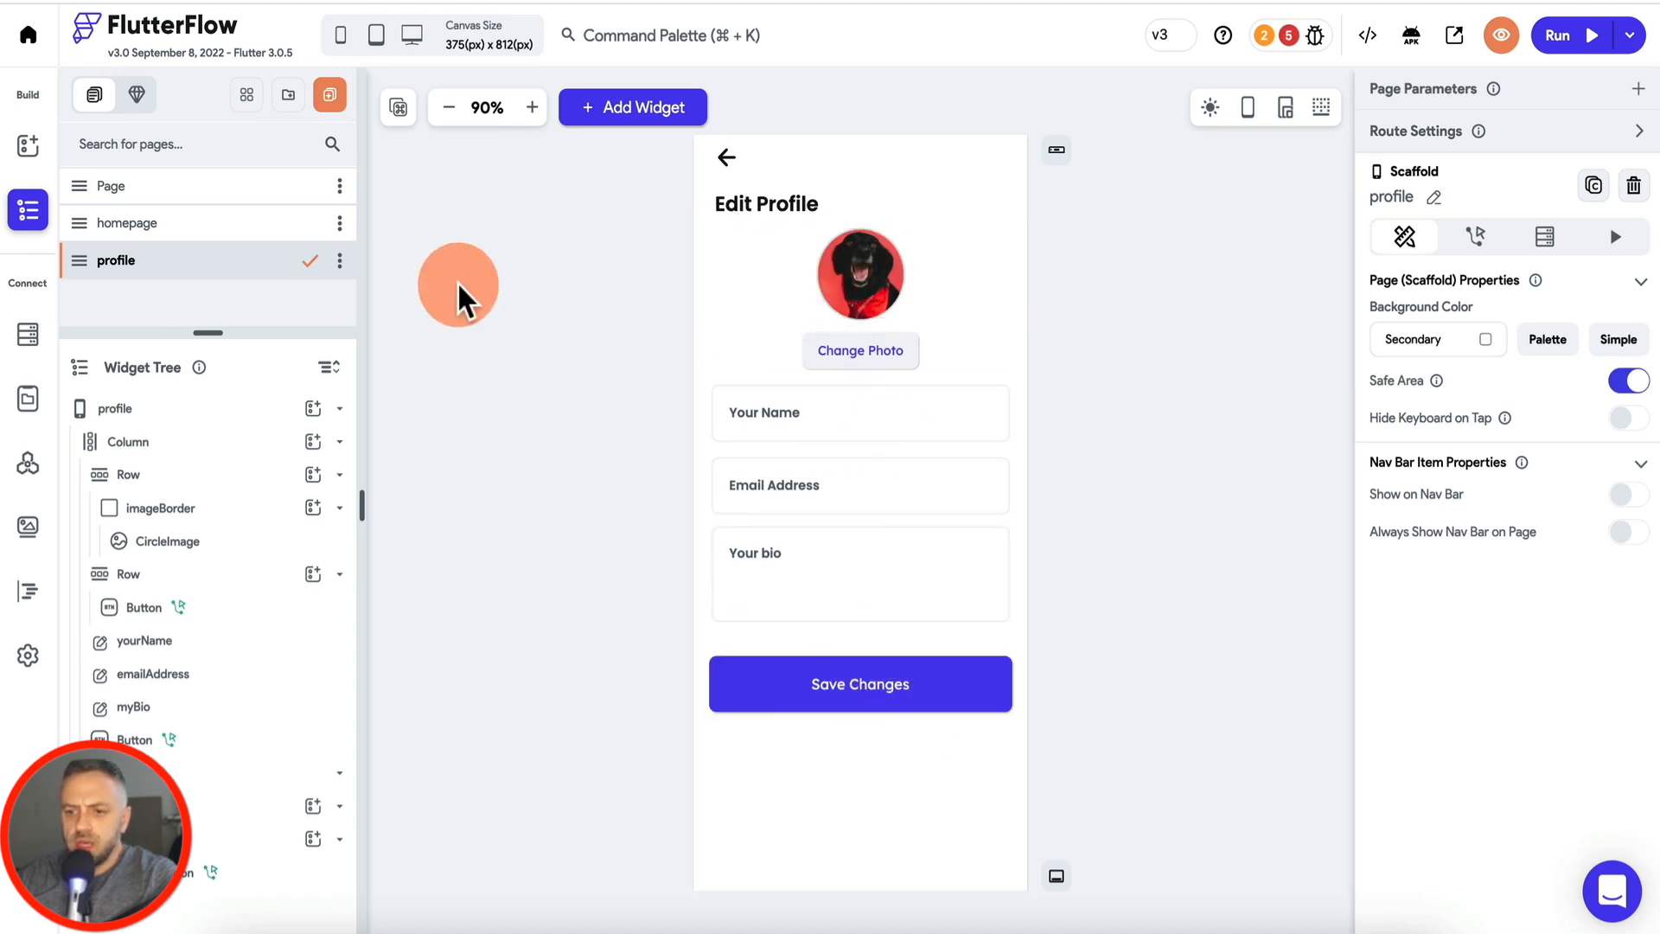
Step: Enable showing the profile page on the Nav Bar
click(149, 226)
click(181, 264)
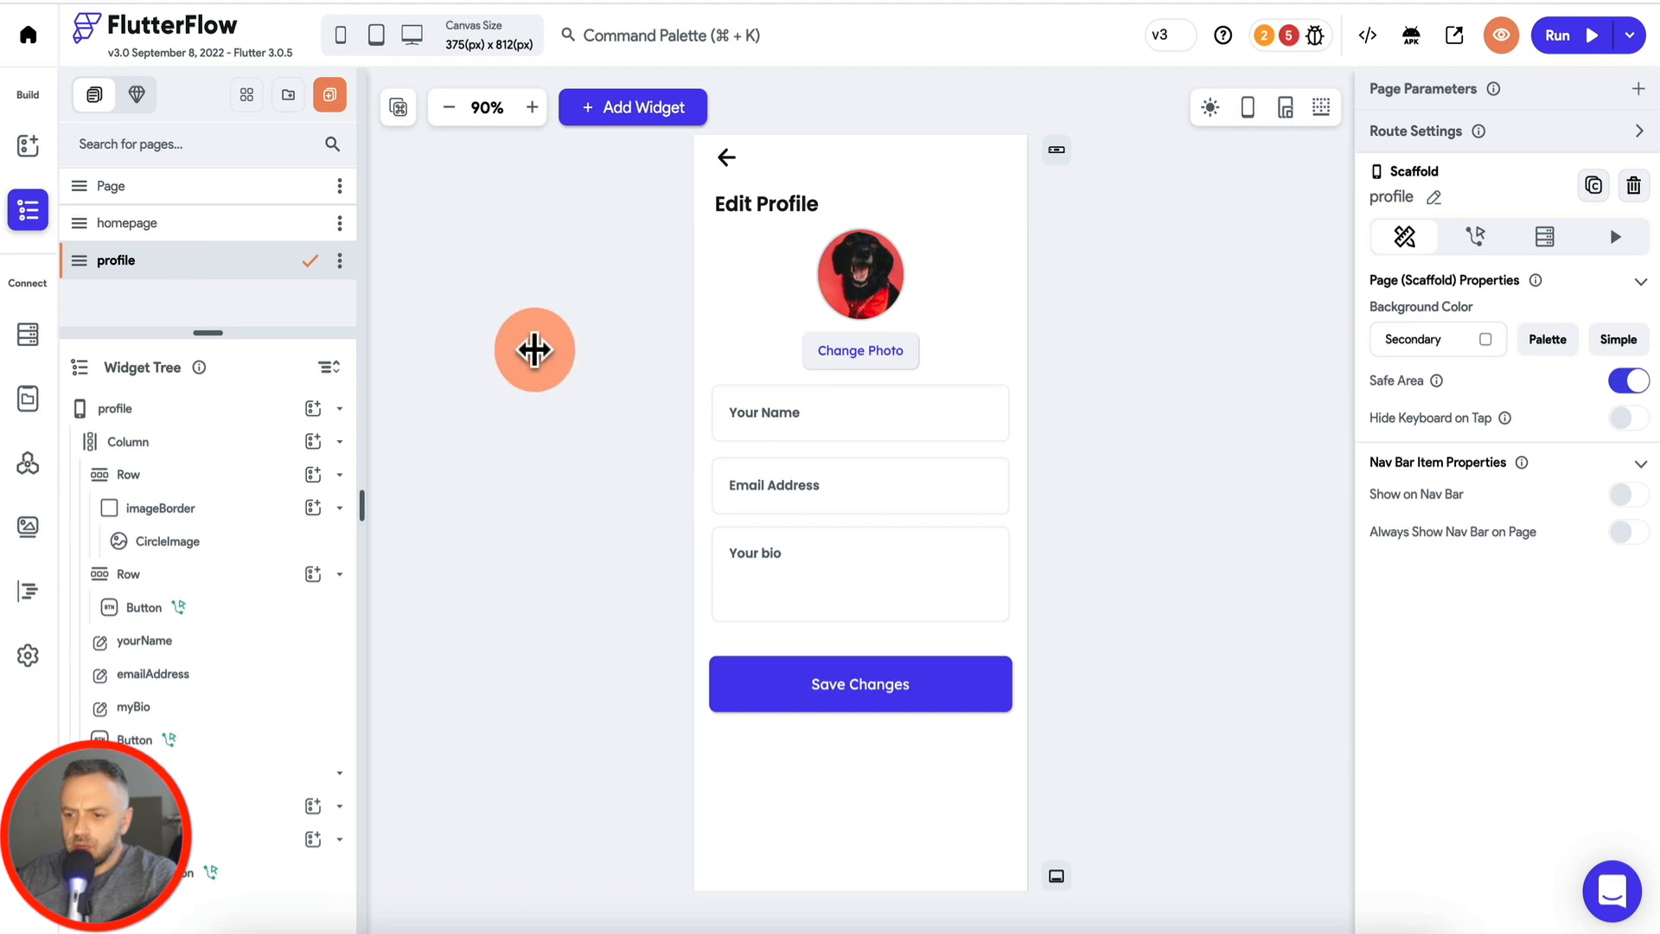
click(1057, 876)
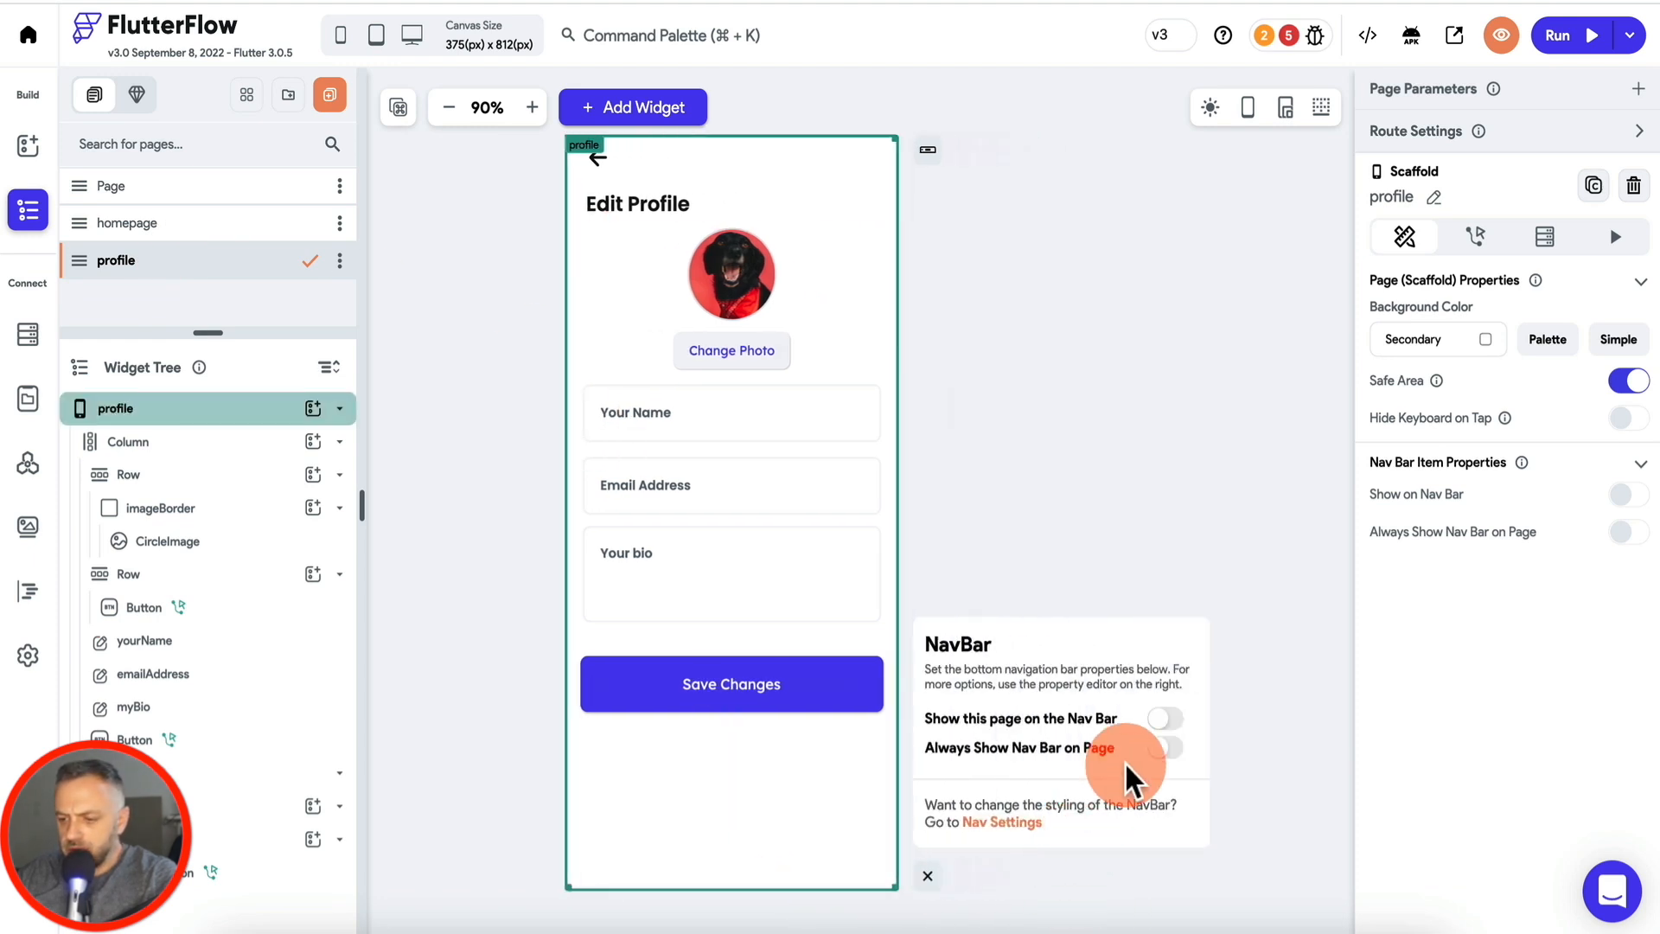
click(1167, 718)
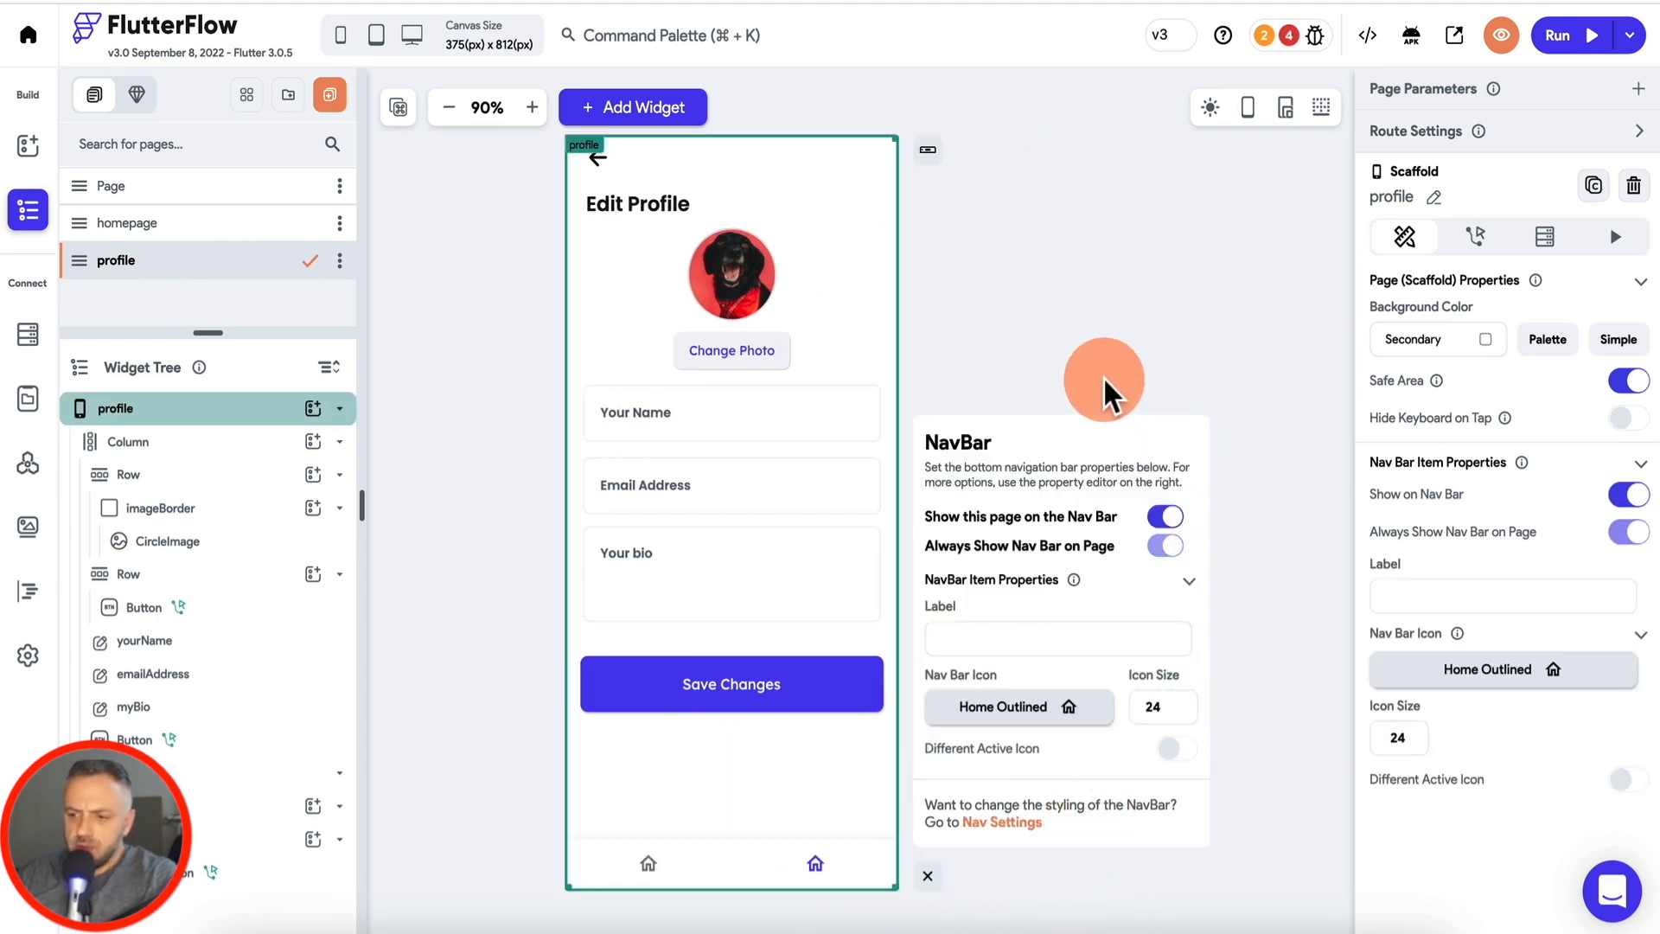
click(929, 878)
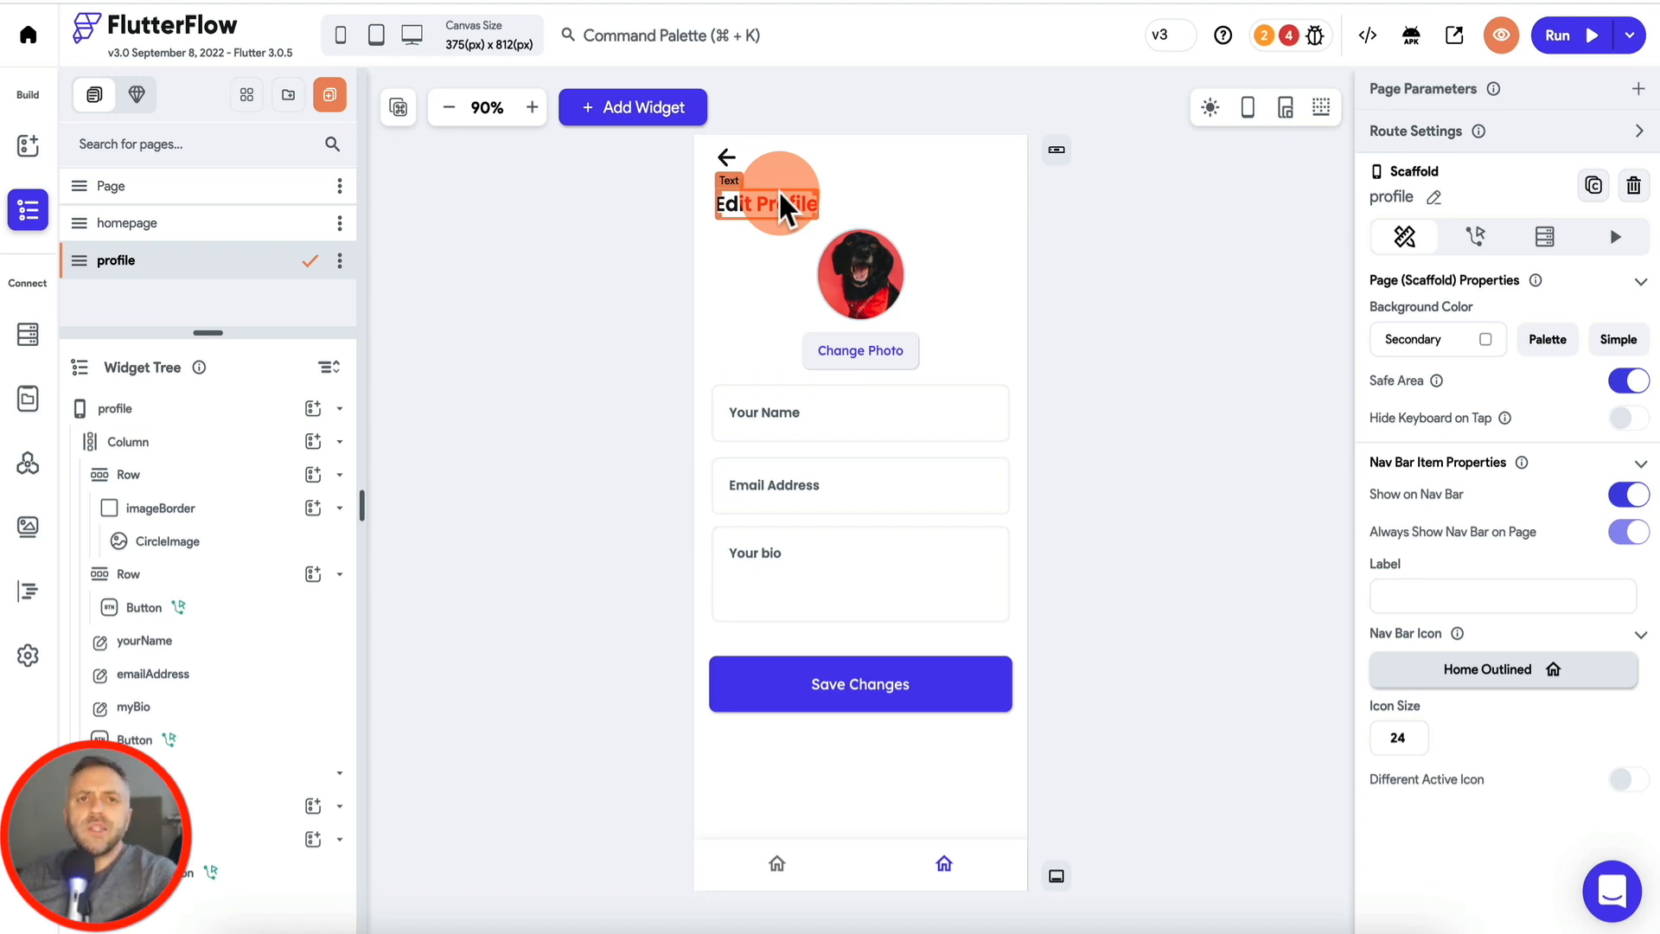
Step: Apply the Large Header AppBar style to the profile page
click(1060, 152)
click(1056, 297)
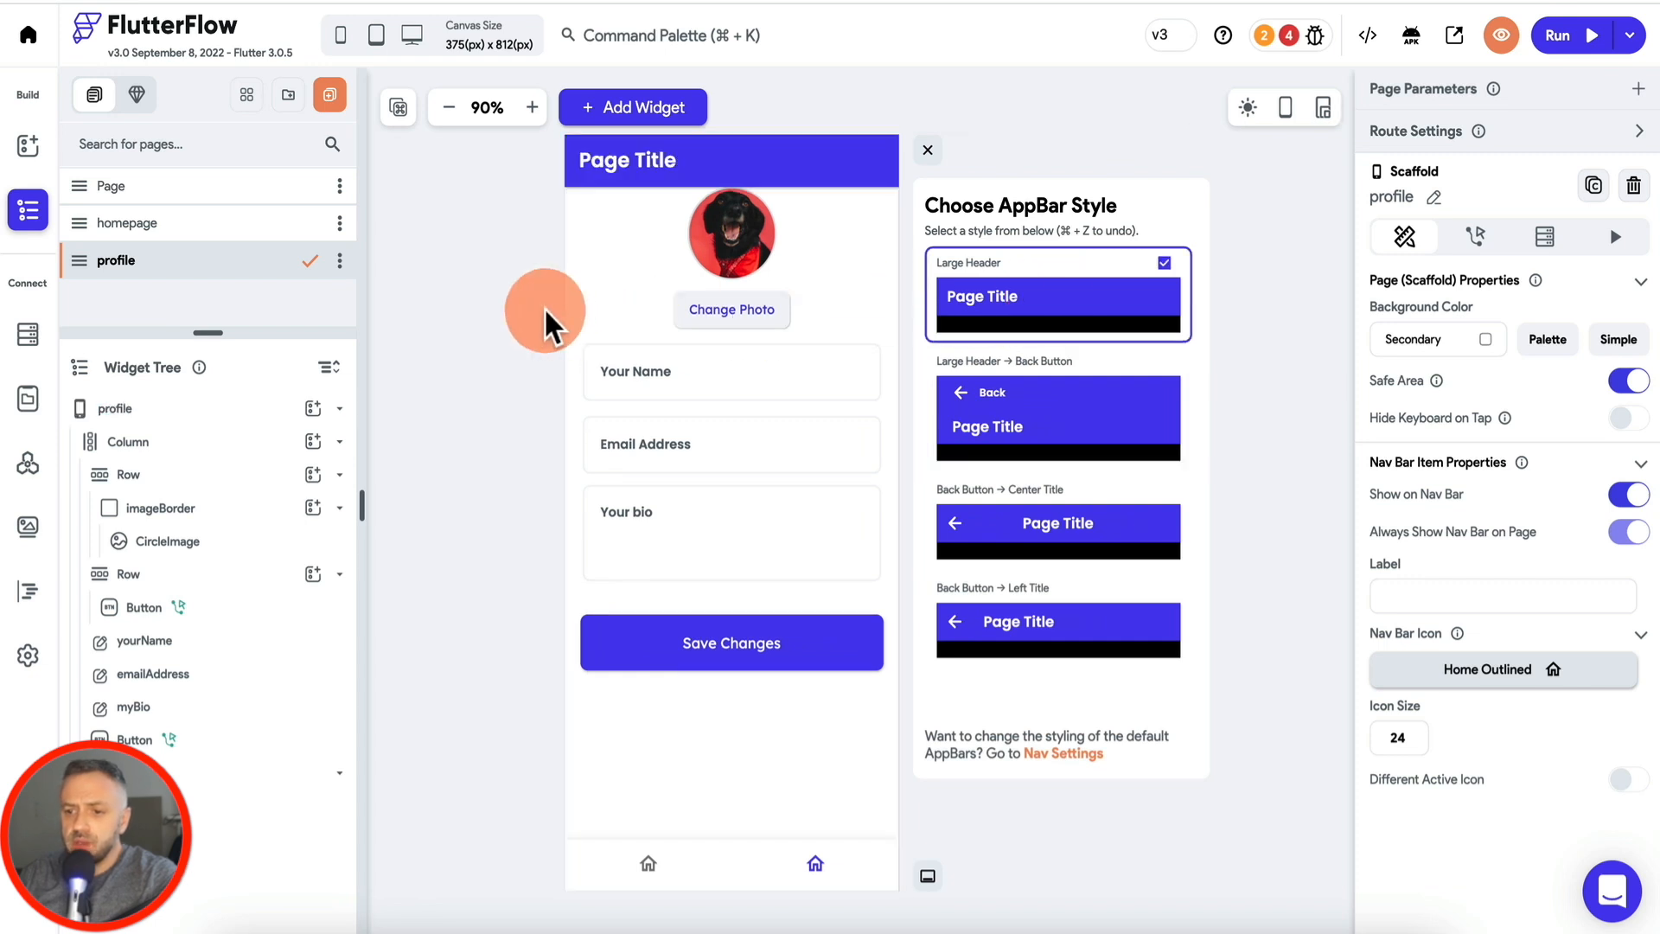
Step: Set the profile page's Nav Bar icon to Person
click(928, 151)
click(624, 308)
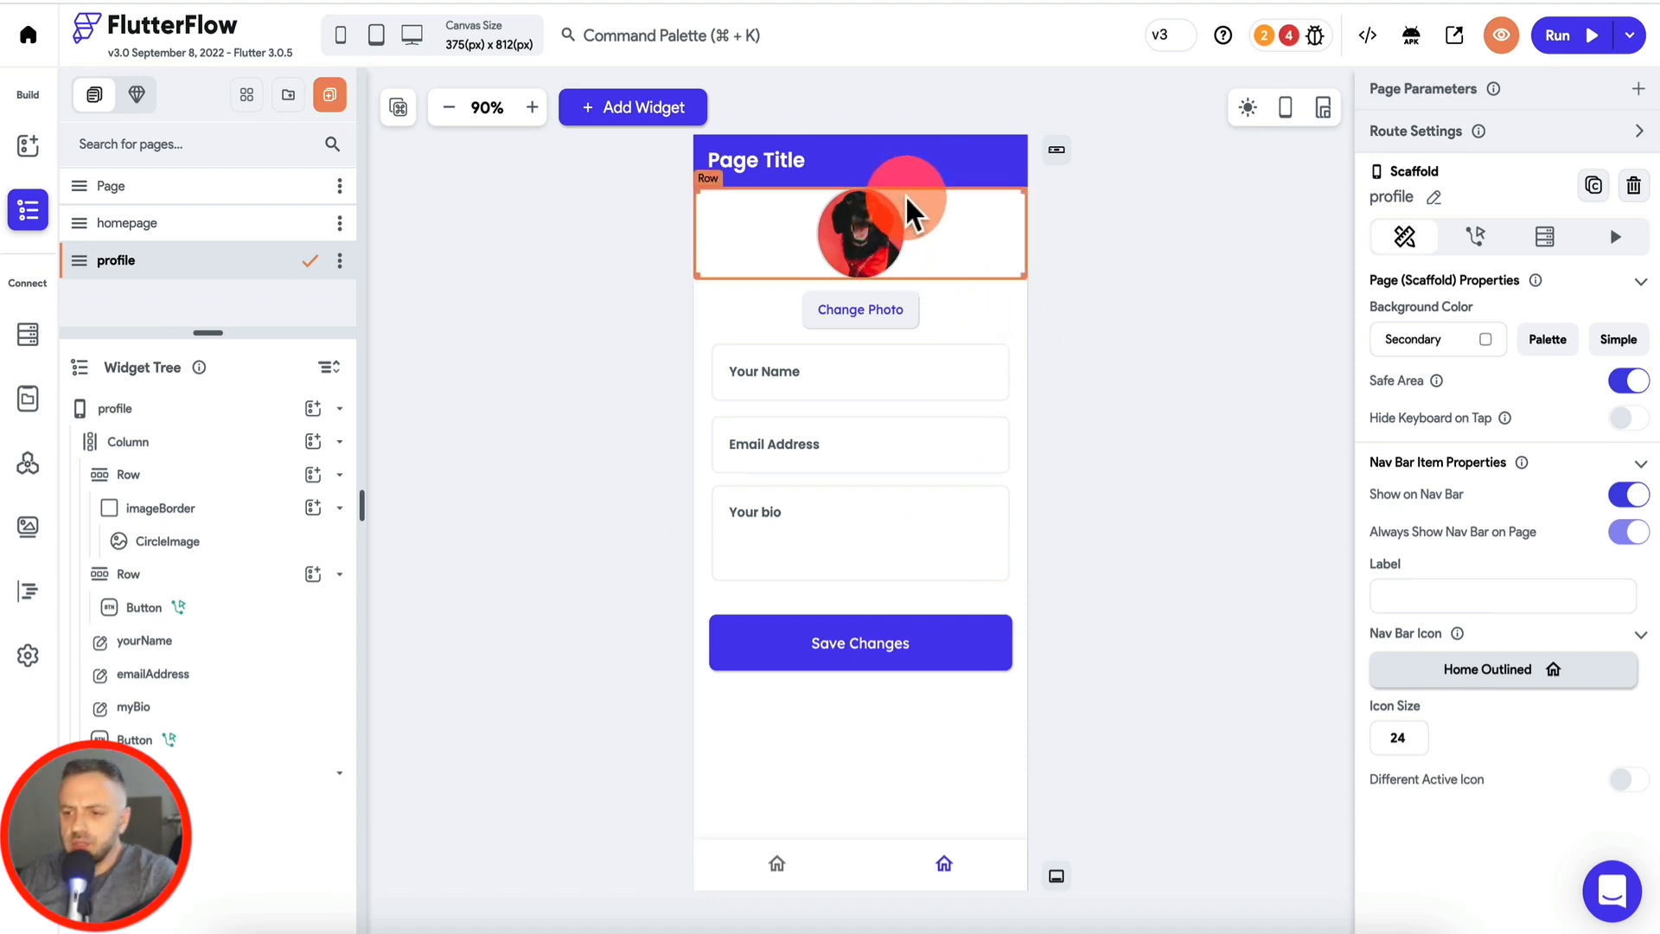
click(952, 865)
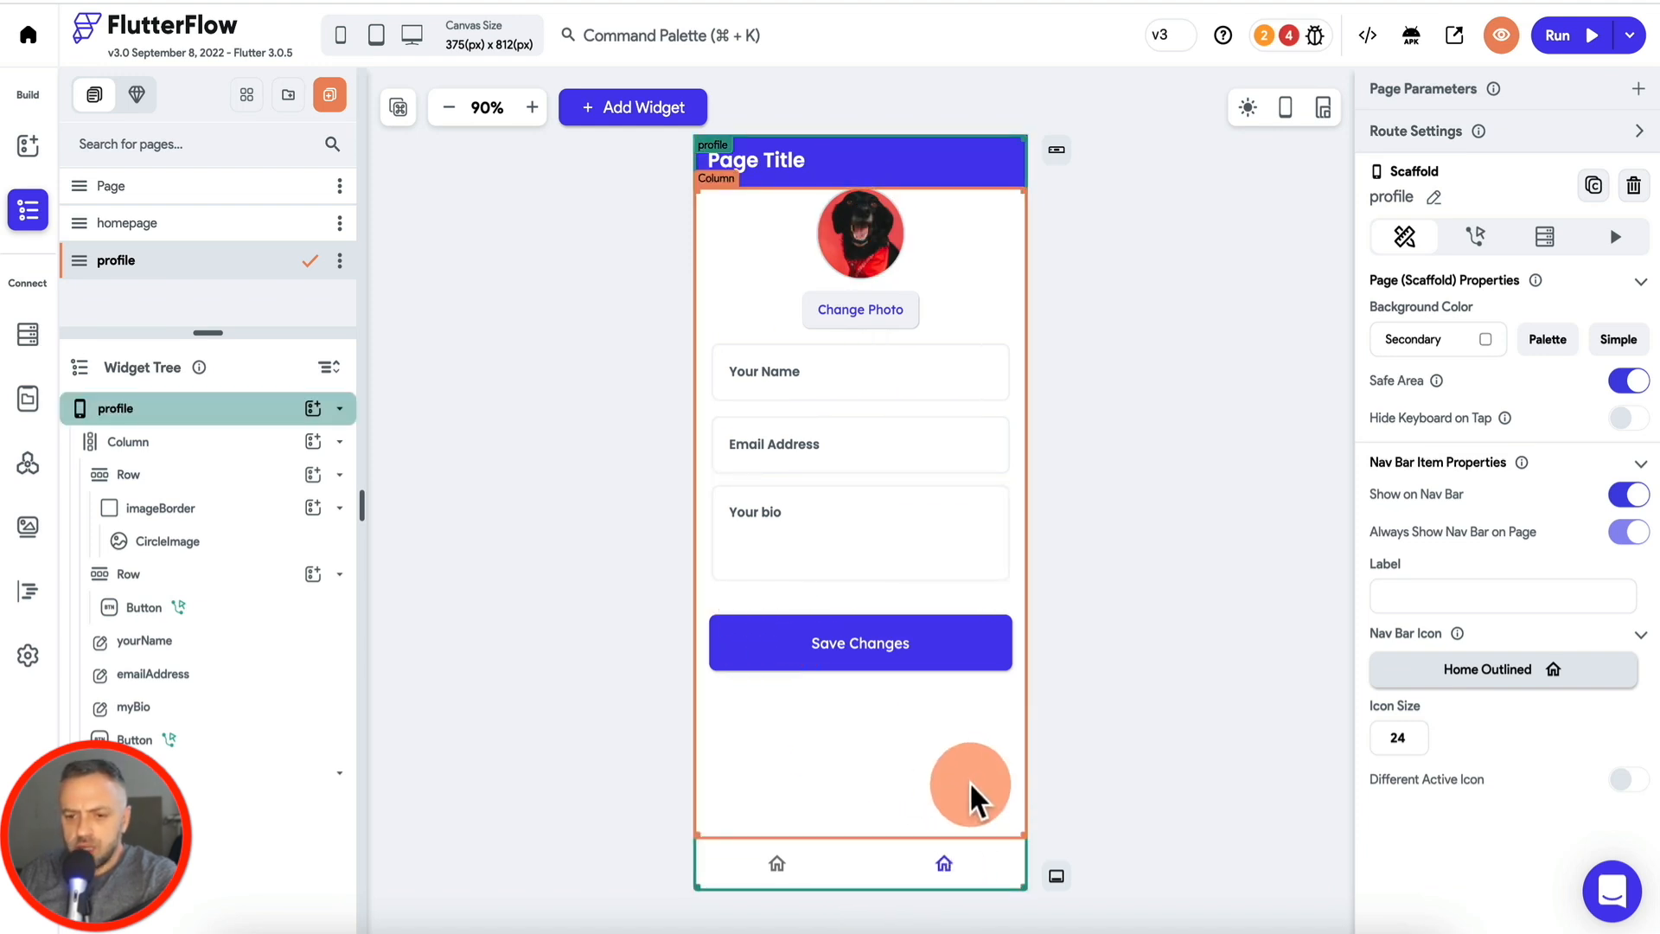
click(1059, 876)
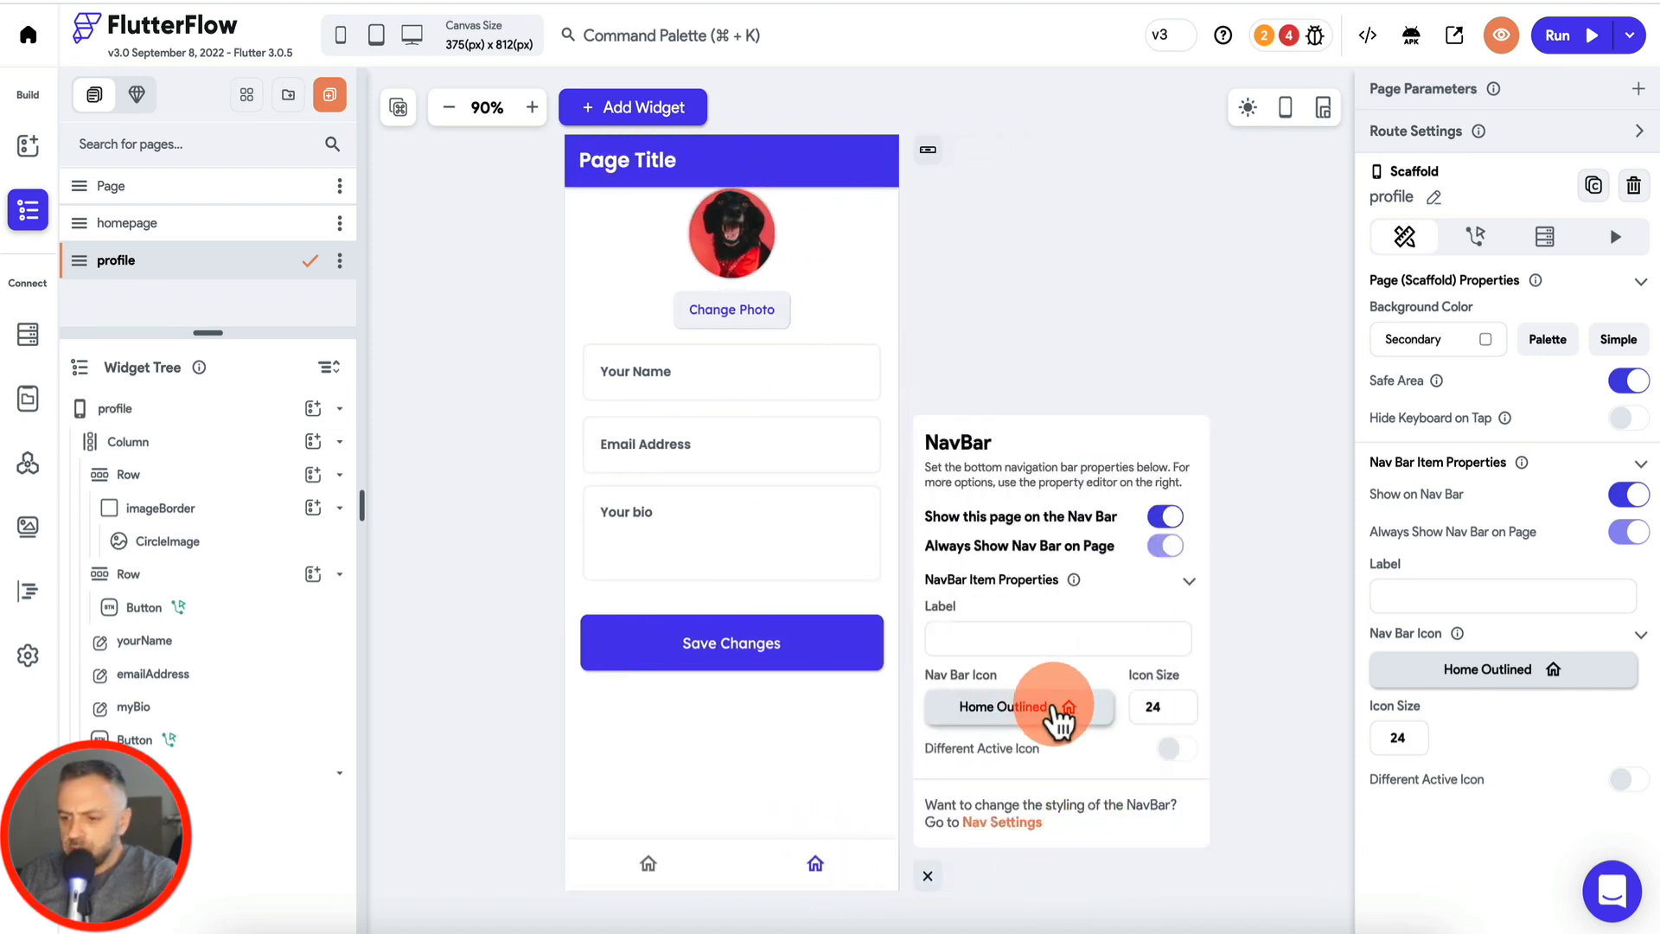
click(1060, 718)
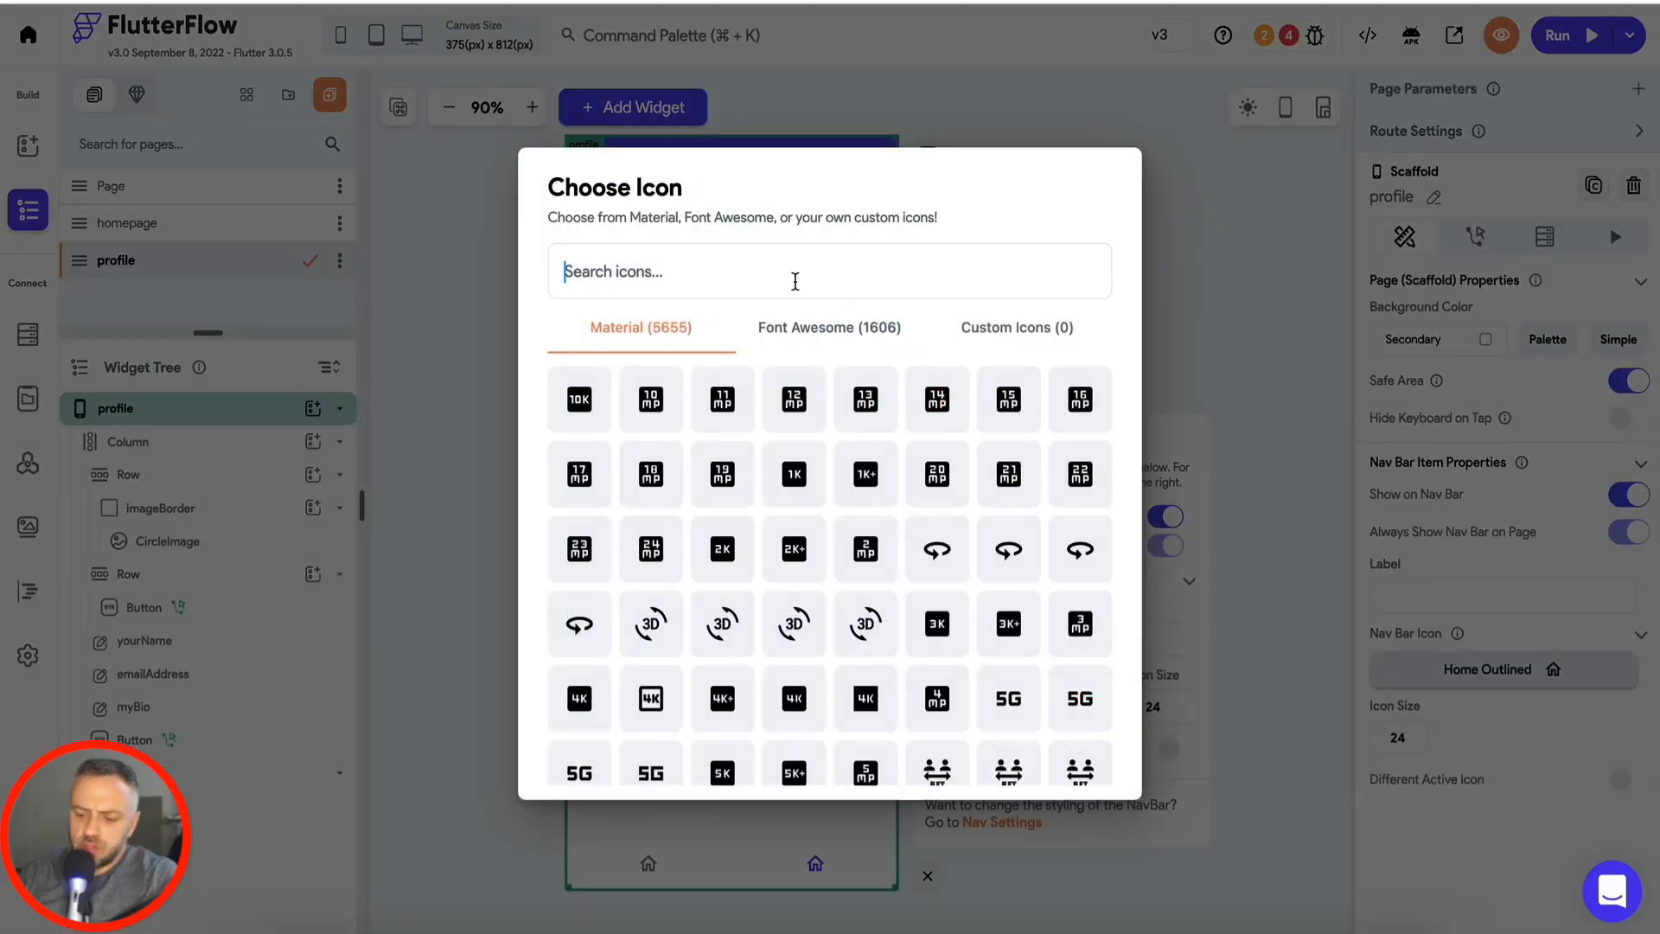
text(person)
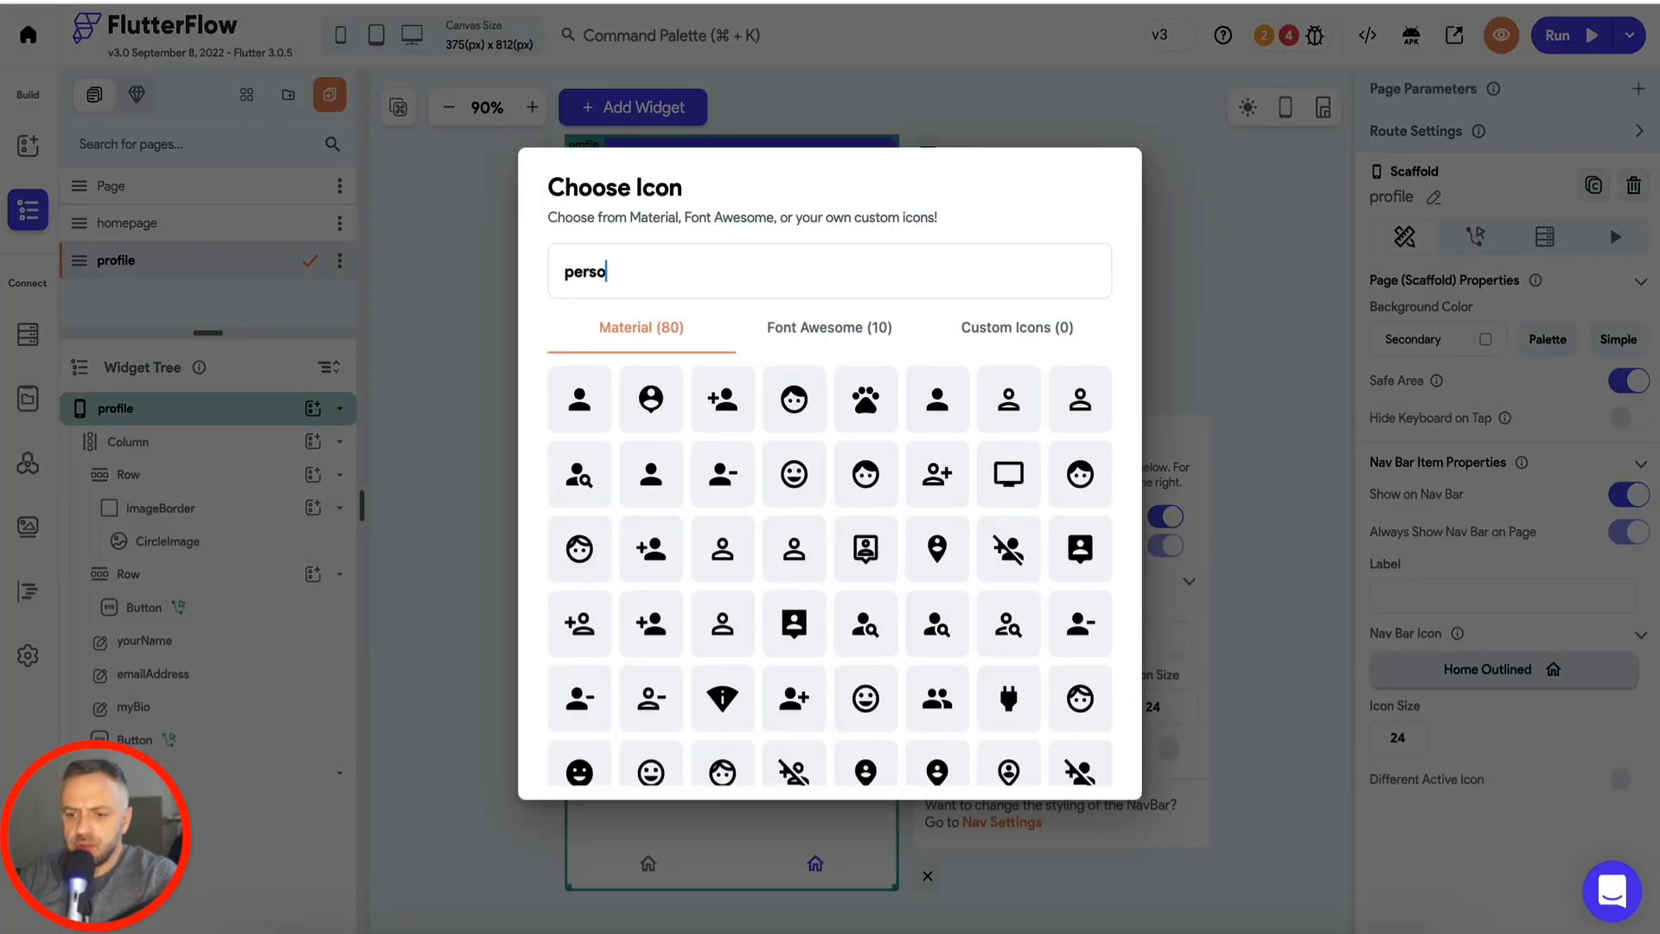
click(604, 398)
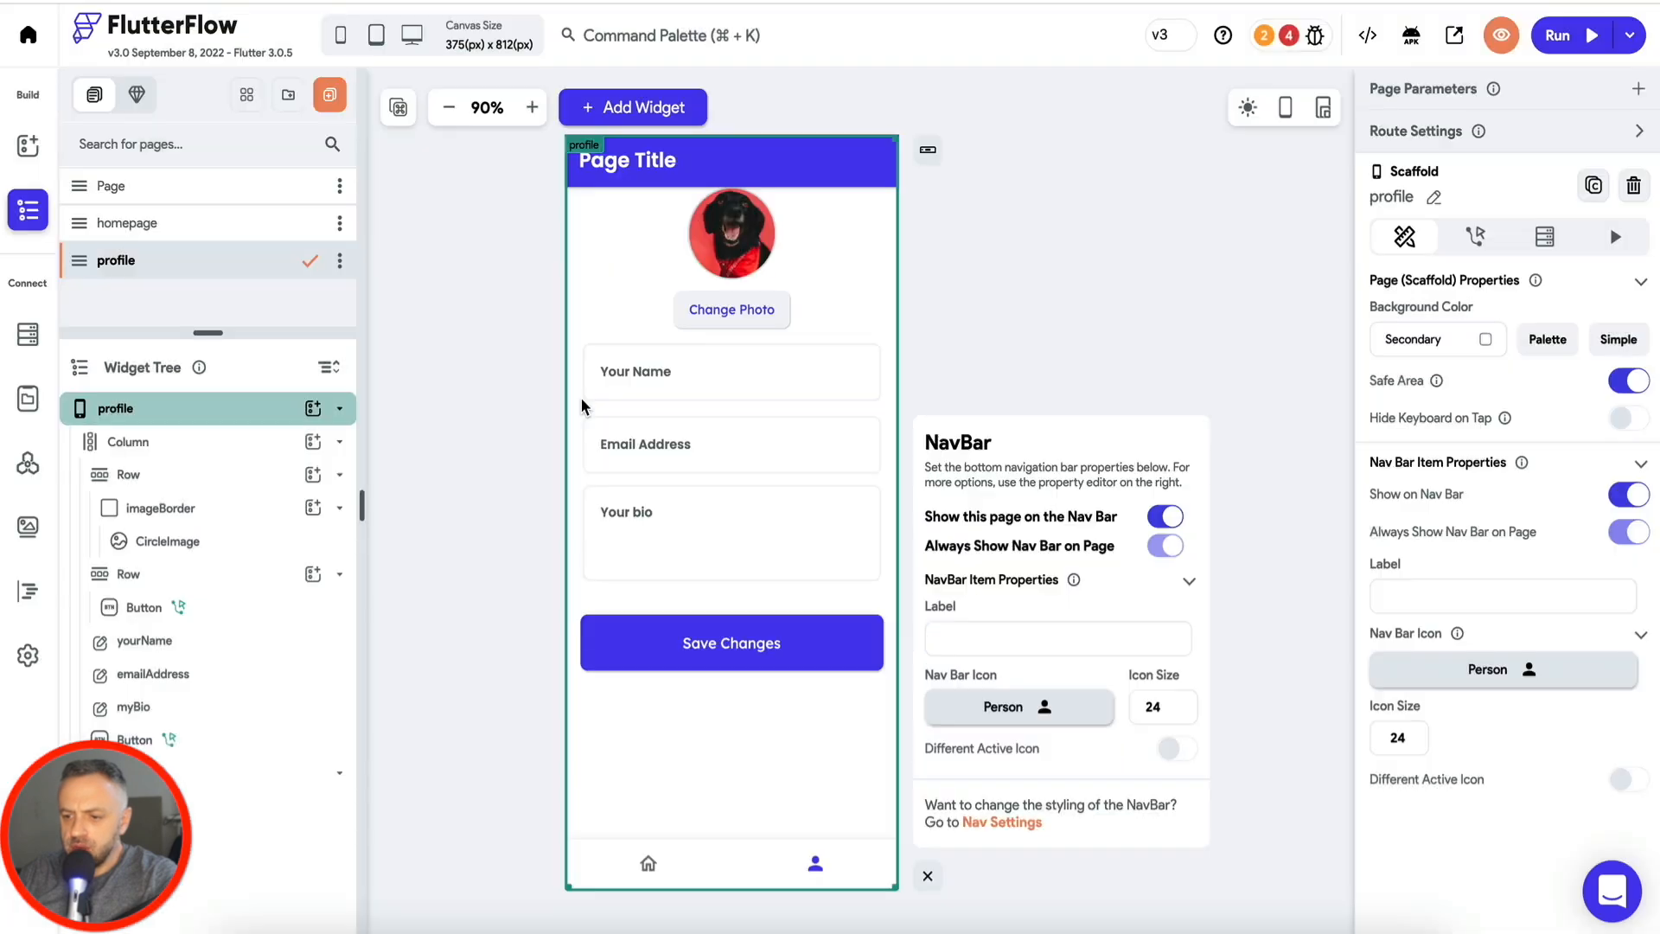
click(928, 876)
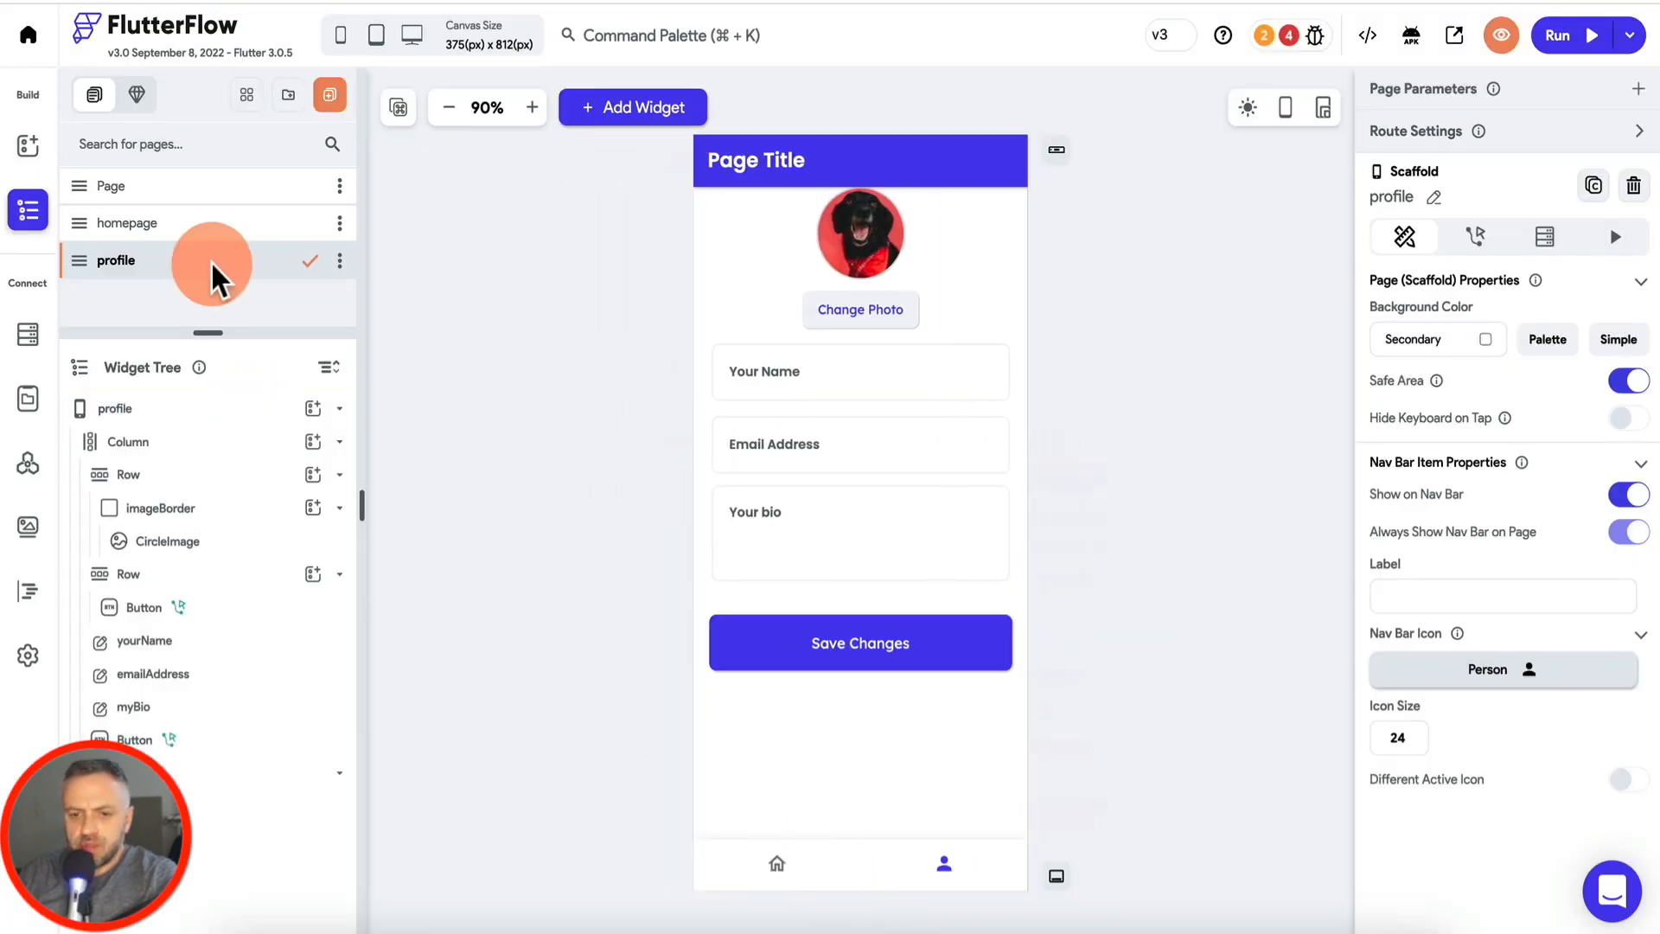
Step: Delete the unused page named Page from the project
click(186, 221)
click(339, 185)
click(312, 285)
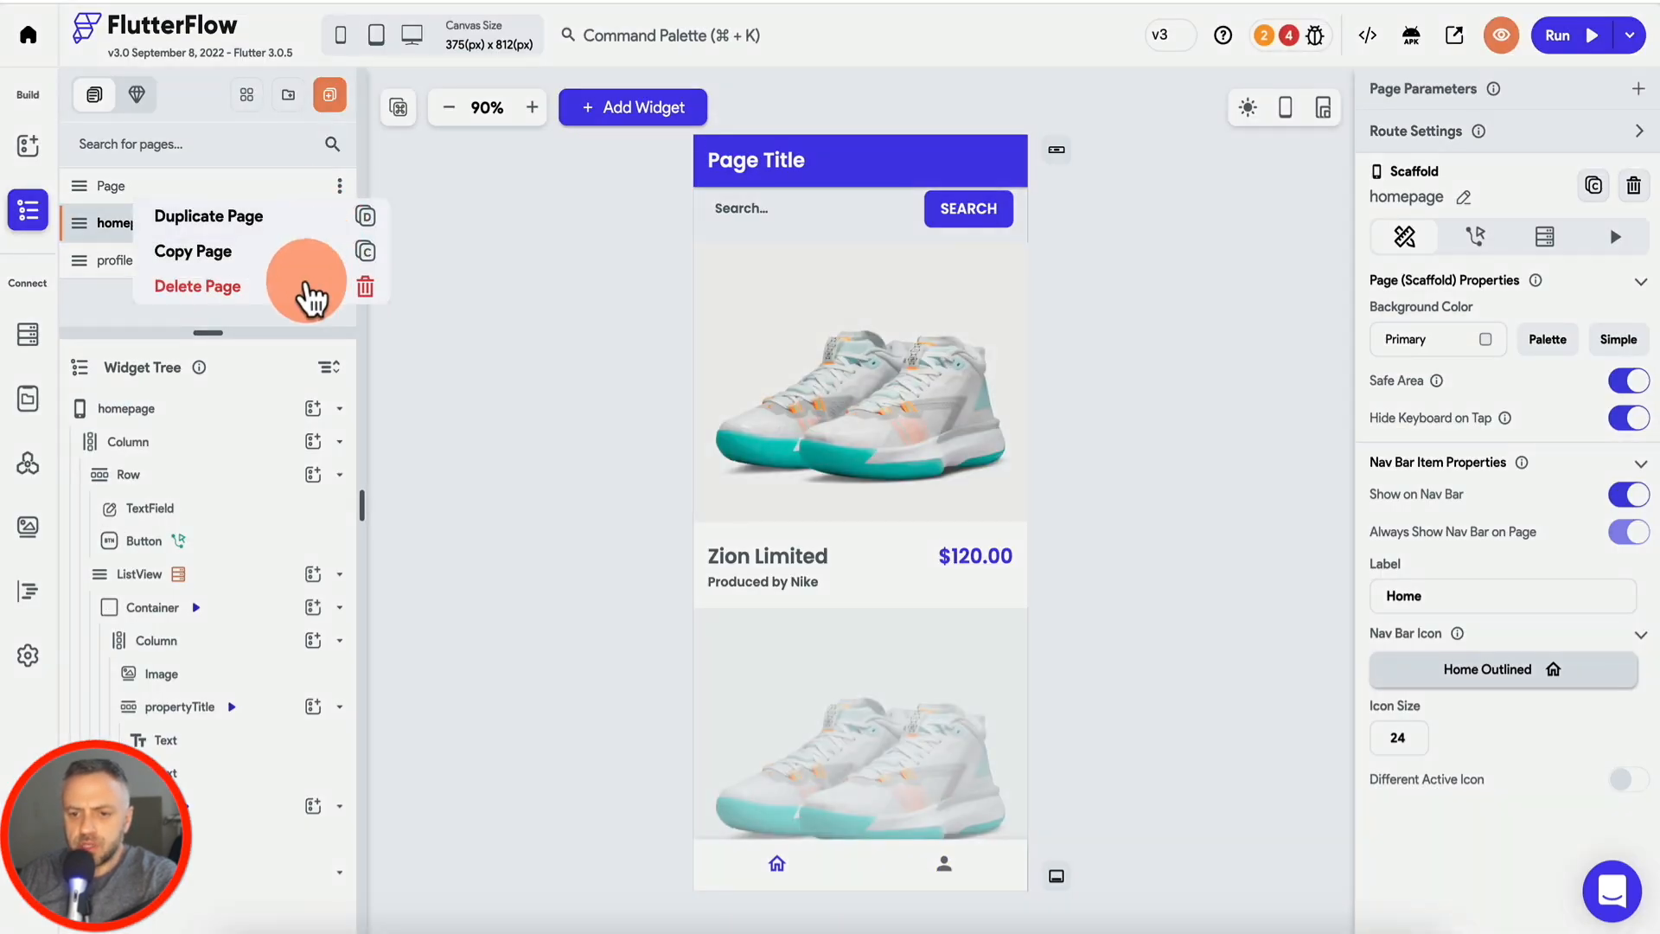
click(922, 510)
Step: Change the homepage's Nav Bar icon to the solid Home icon
click(217, 190)
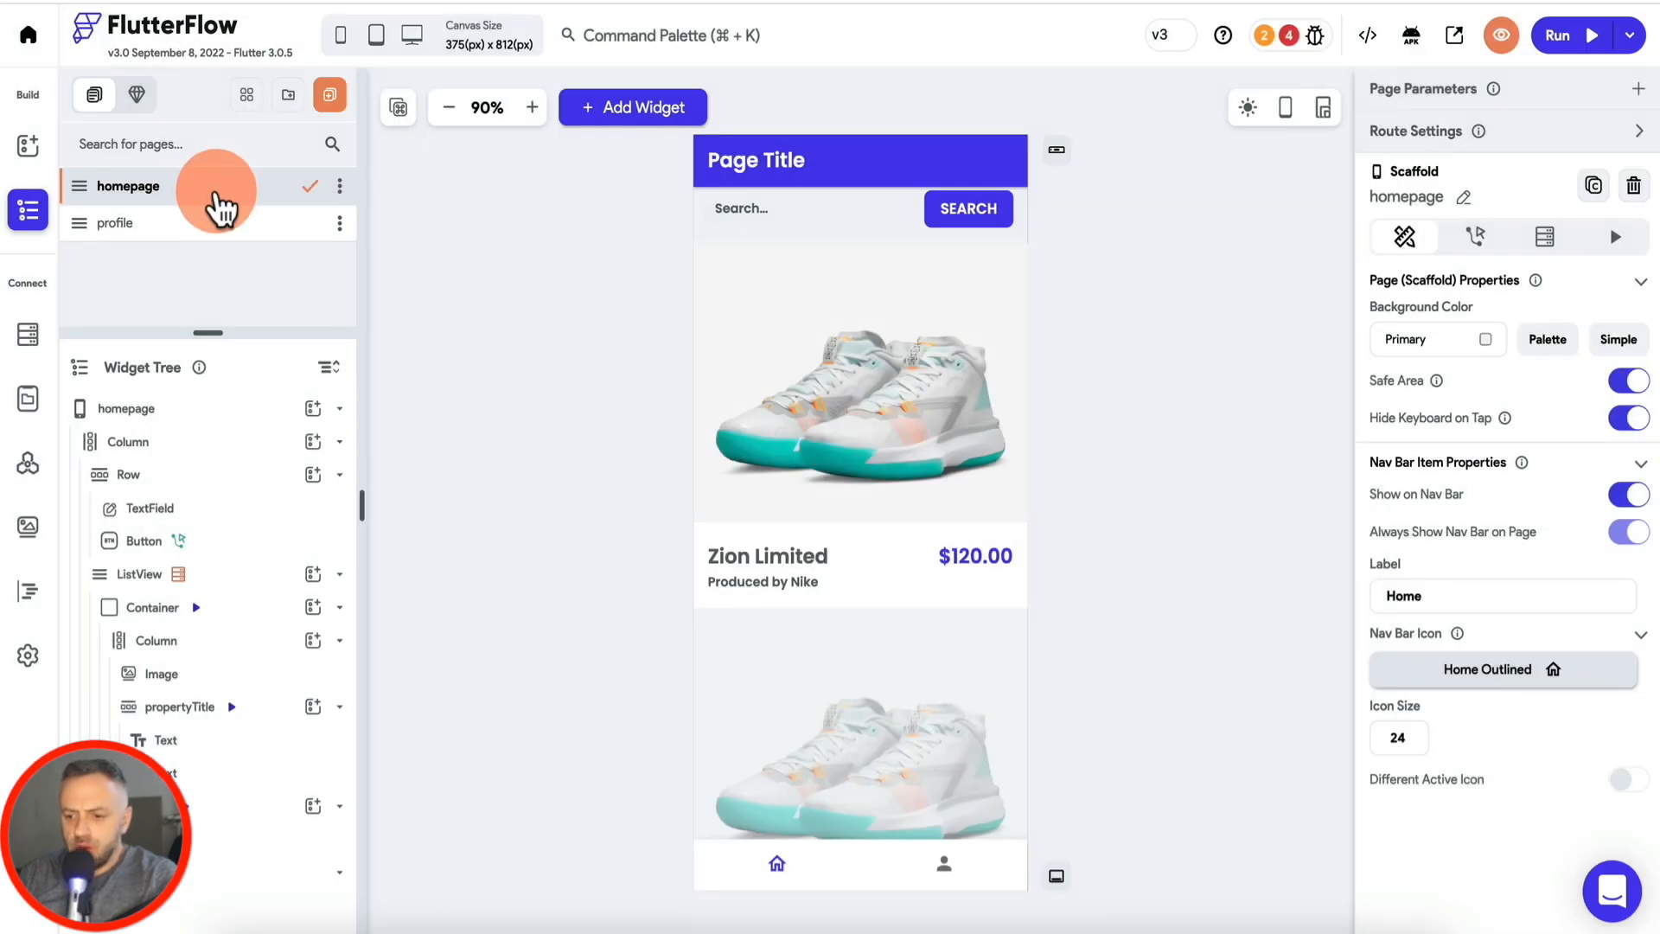
click(210, 216)
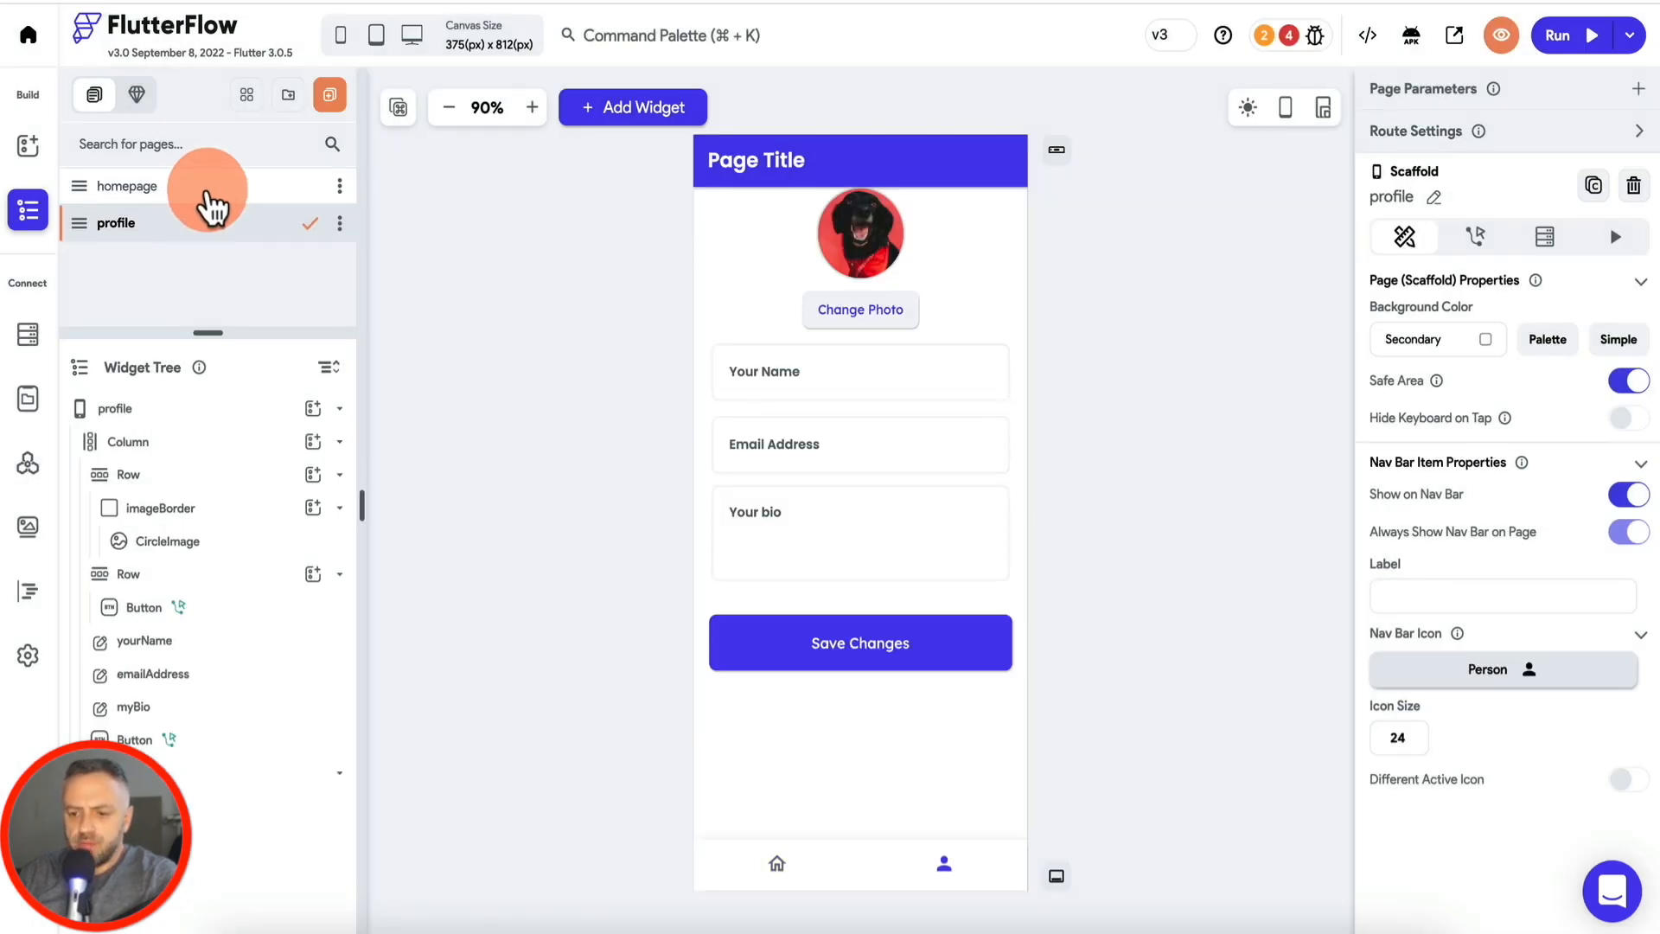
click(207, 190)
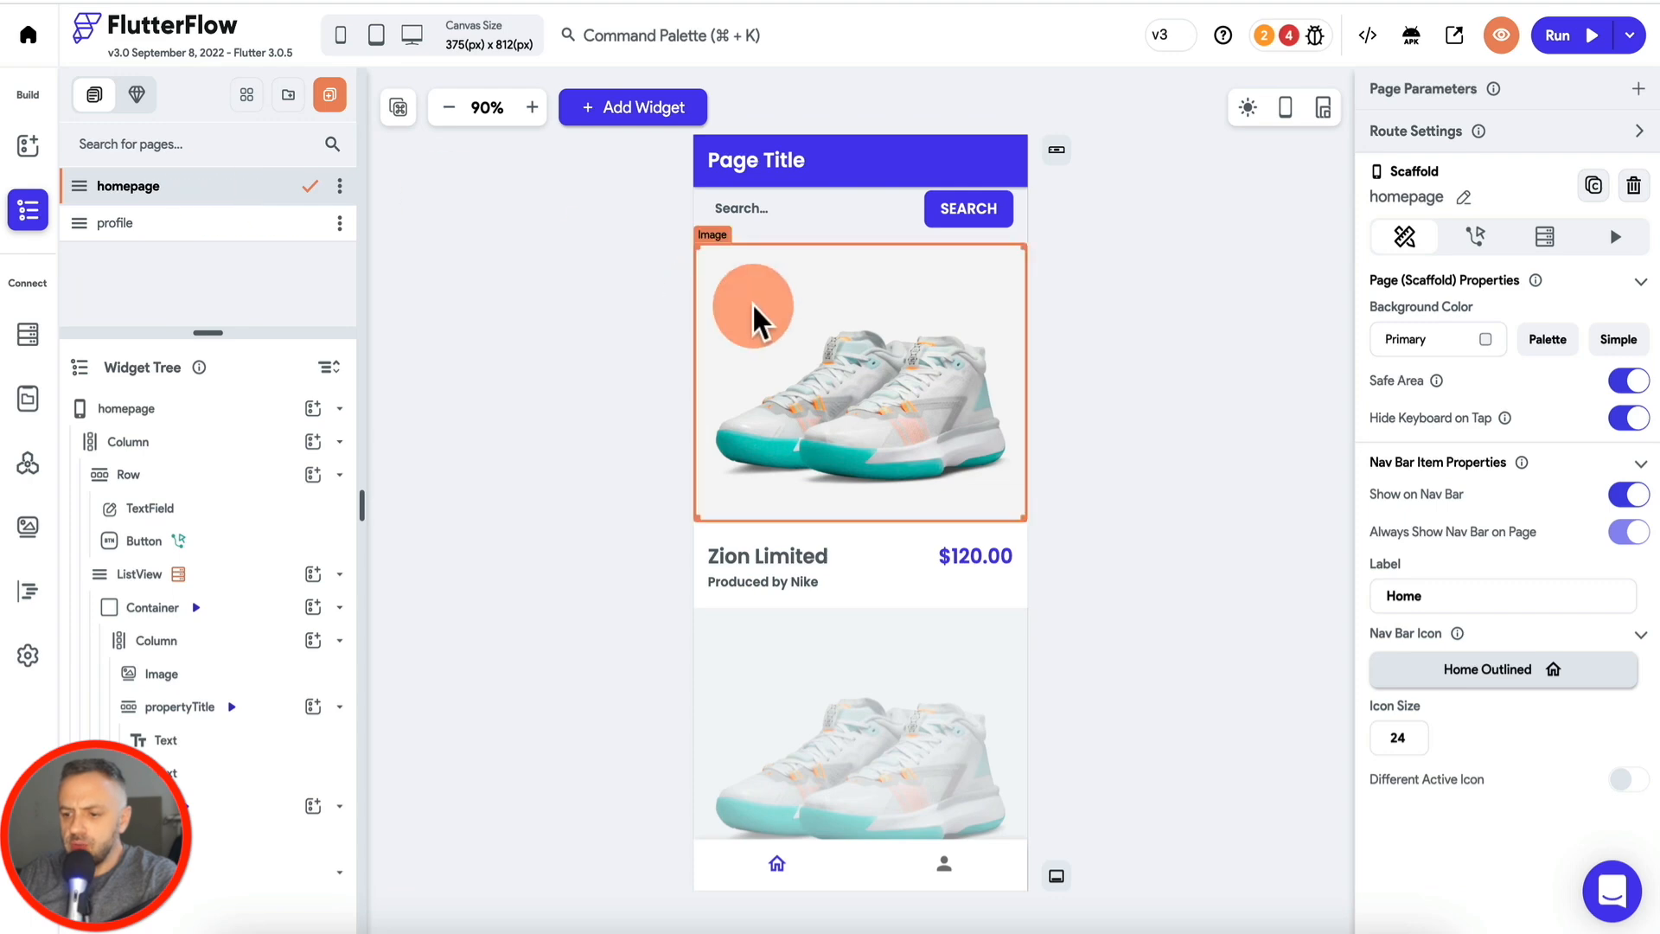
click(1056, 876)
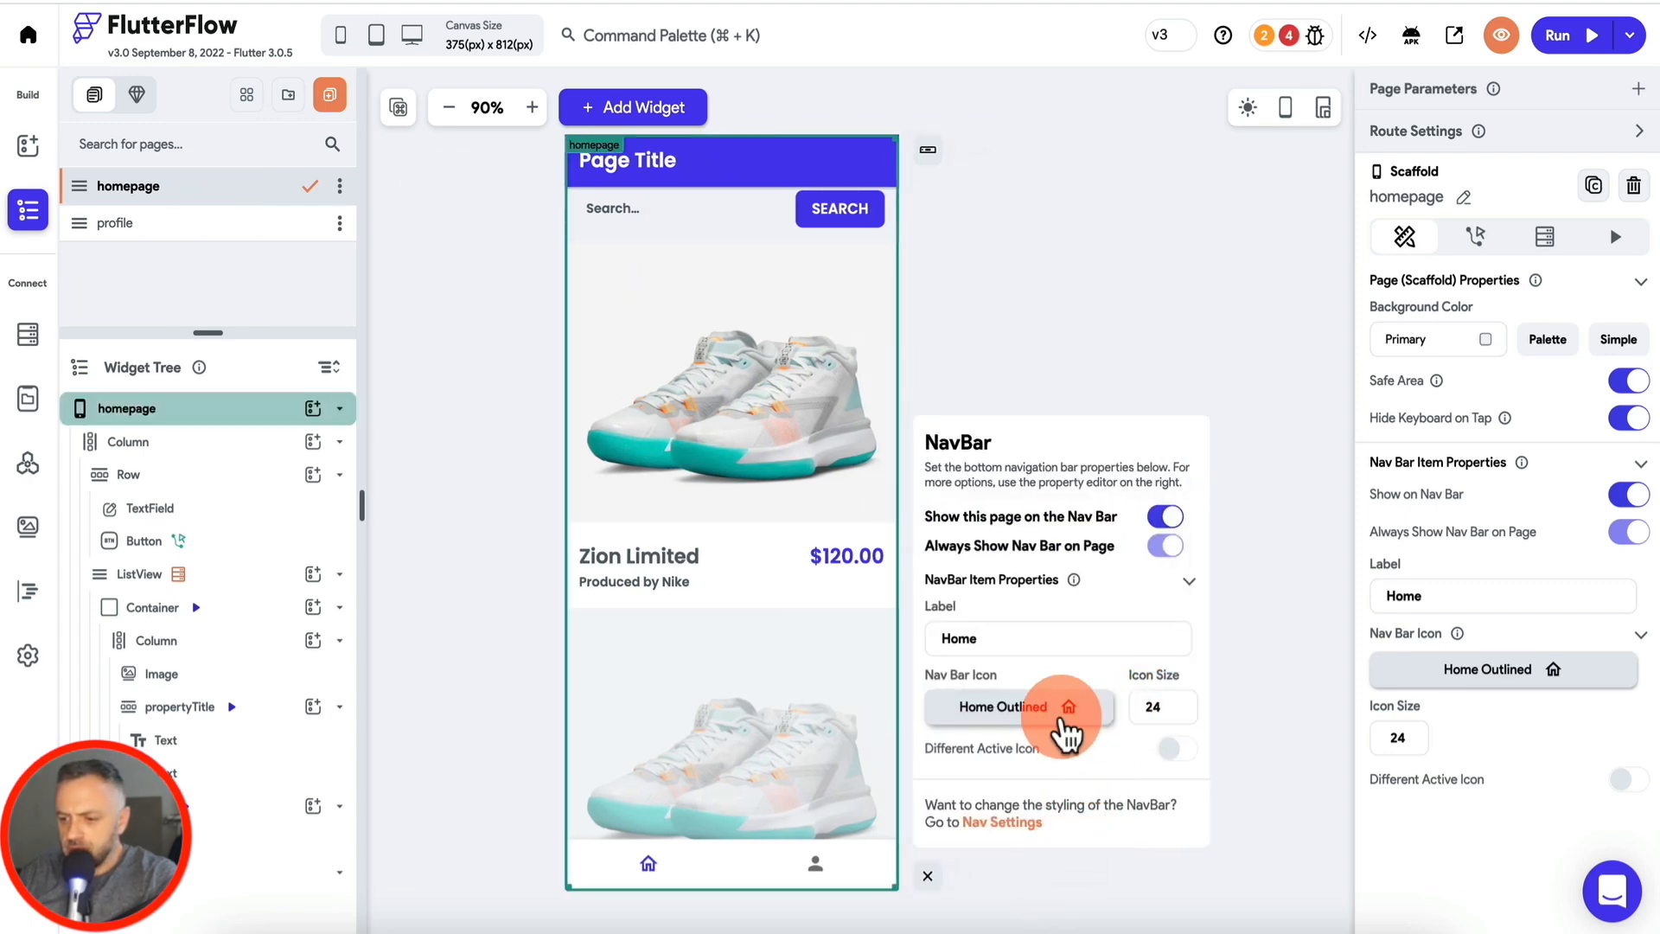
click(1066, 728)
click(666, 271)
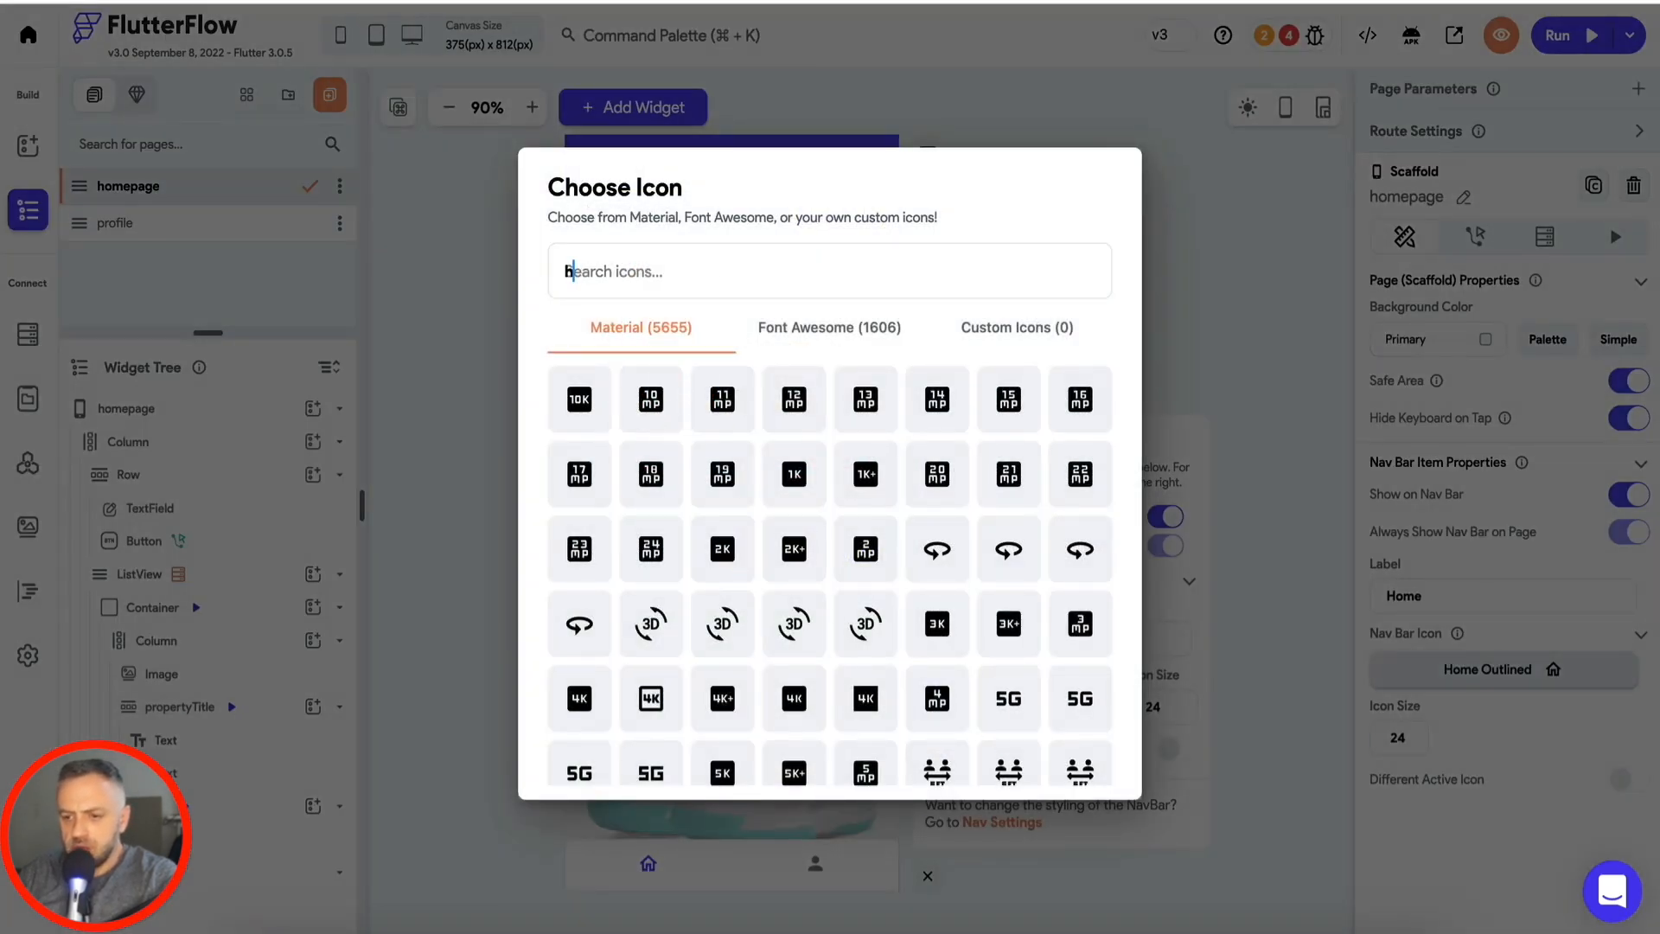
text(home)
click(579, 399)
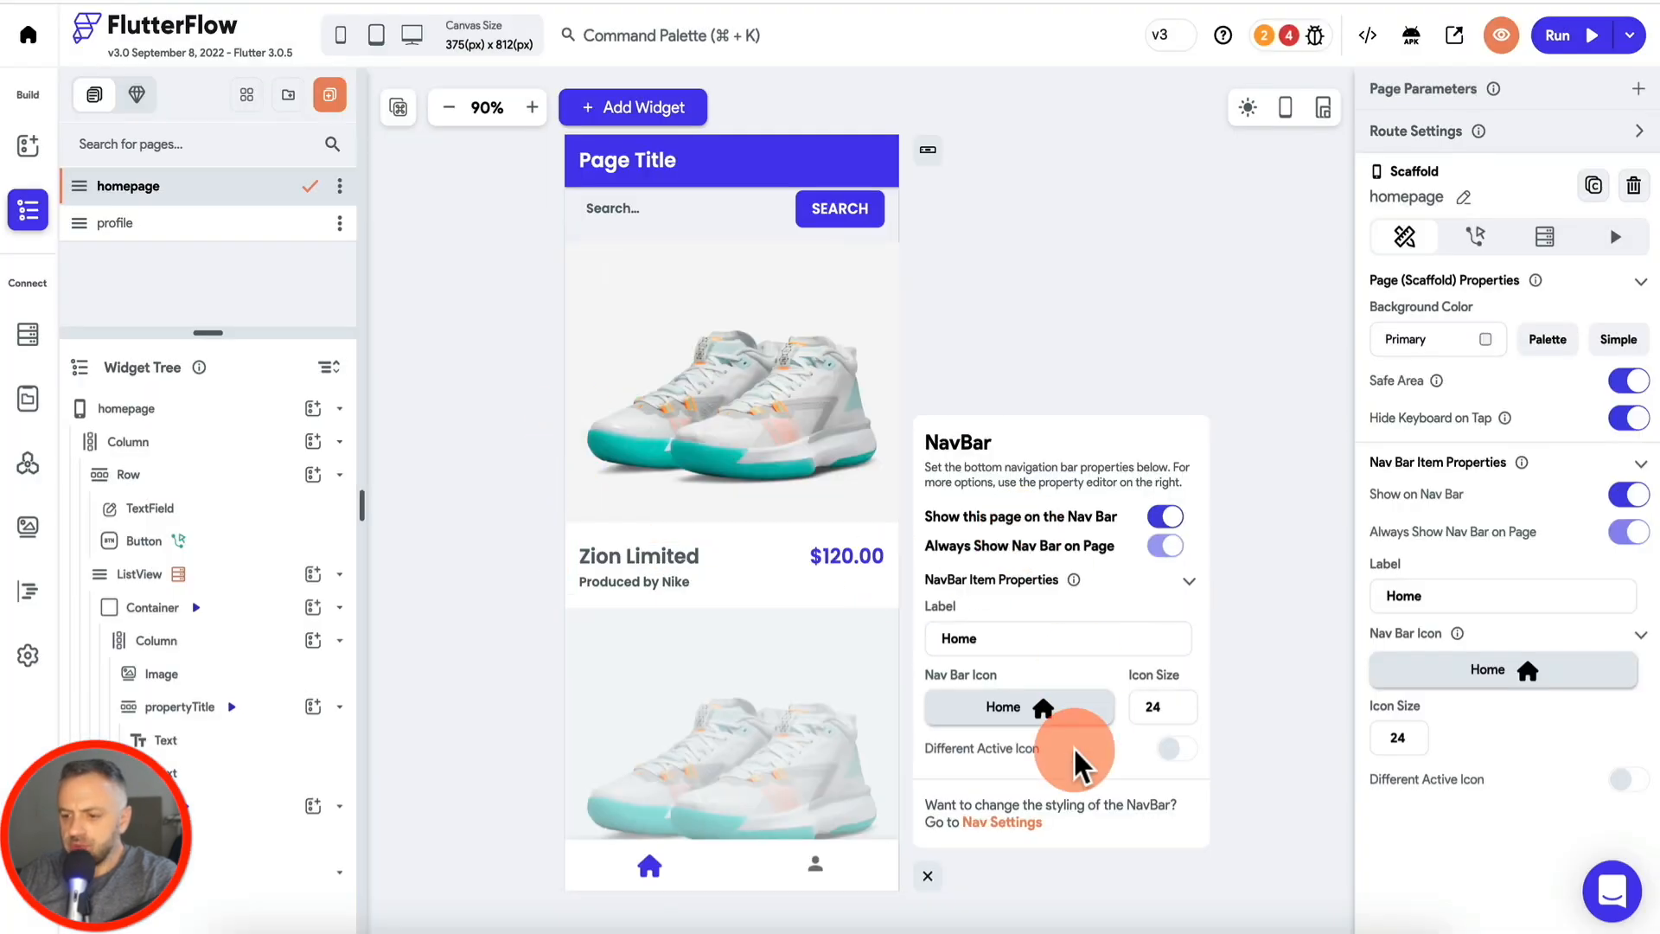
click(926, 876)
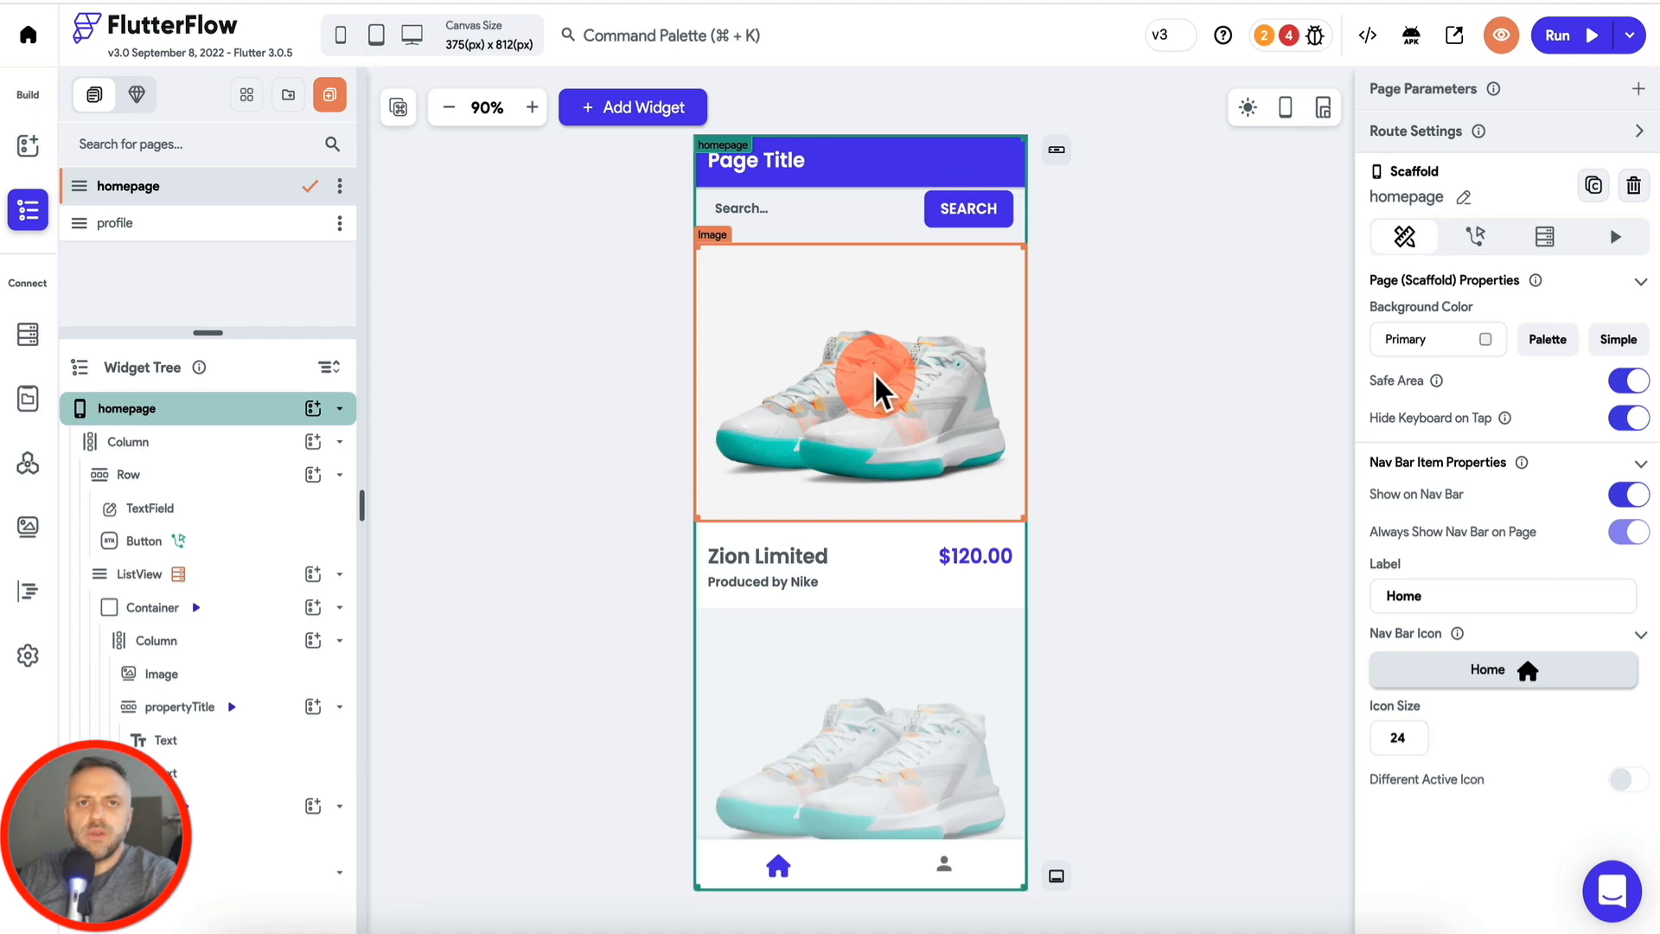
Step: Bind the path of the homepage list item's image to the image field of the posts document
click(877, 397)
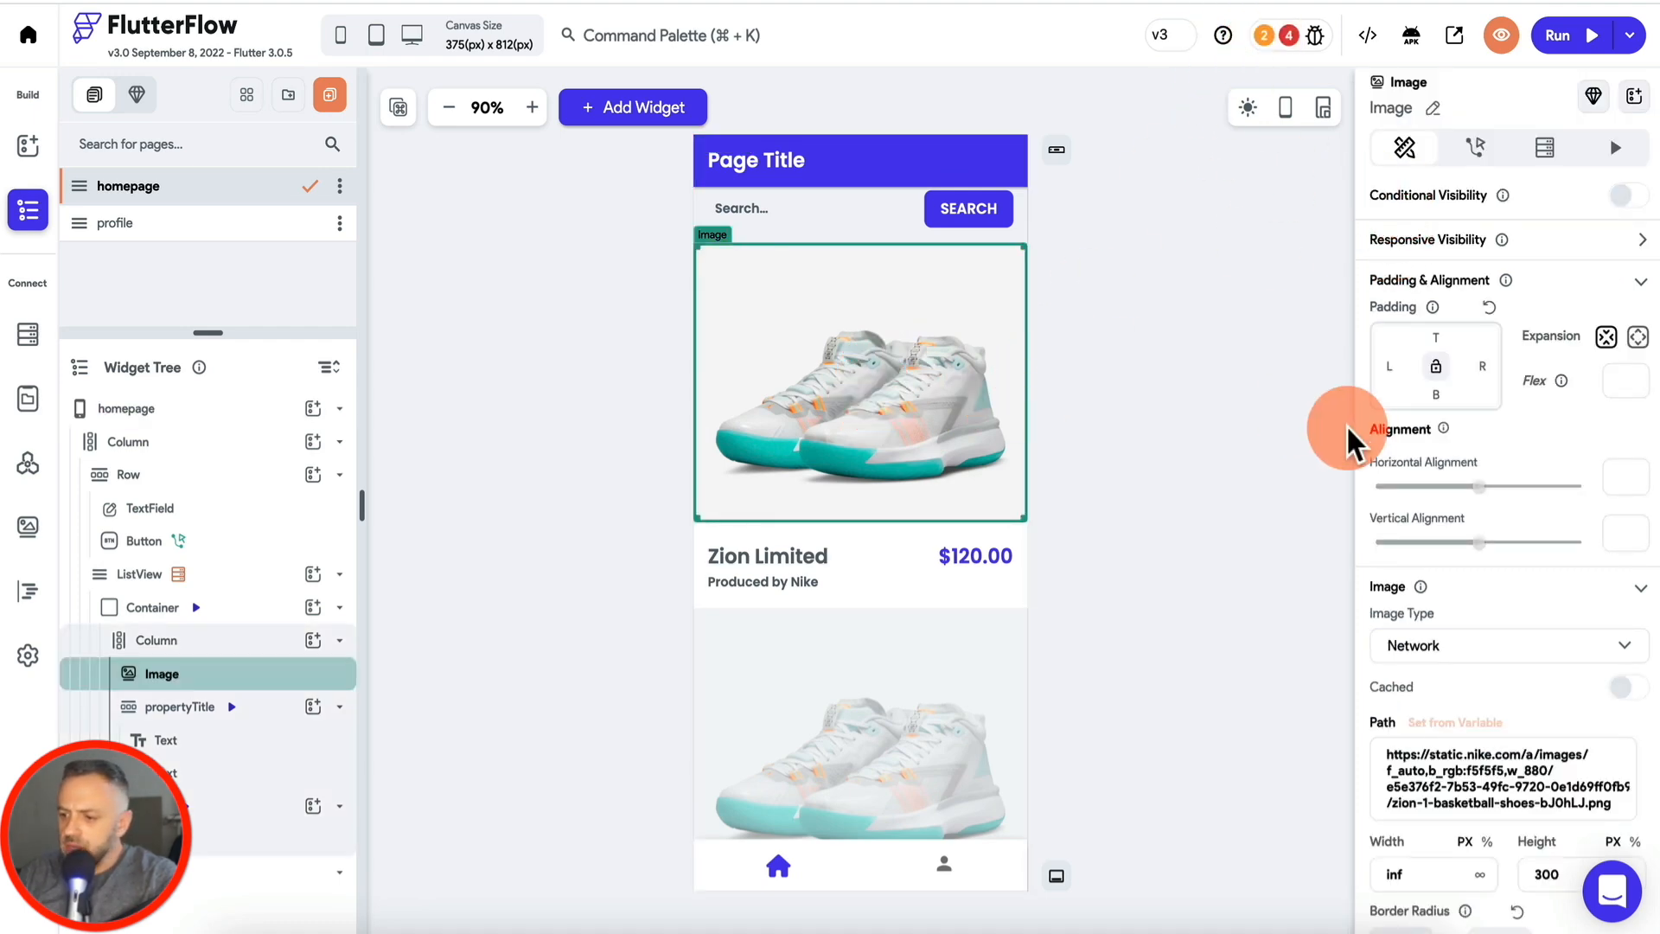
click(1484, 723)
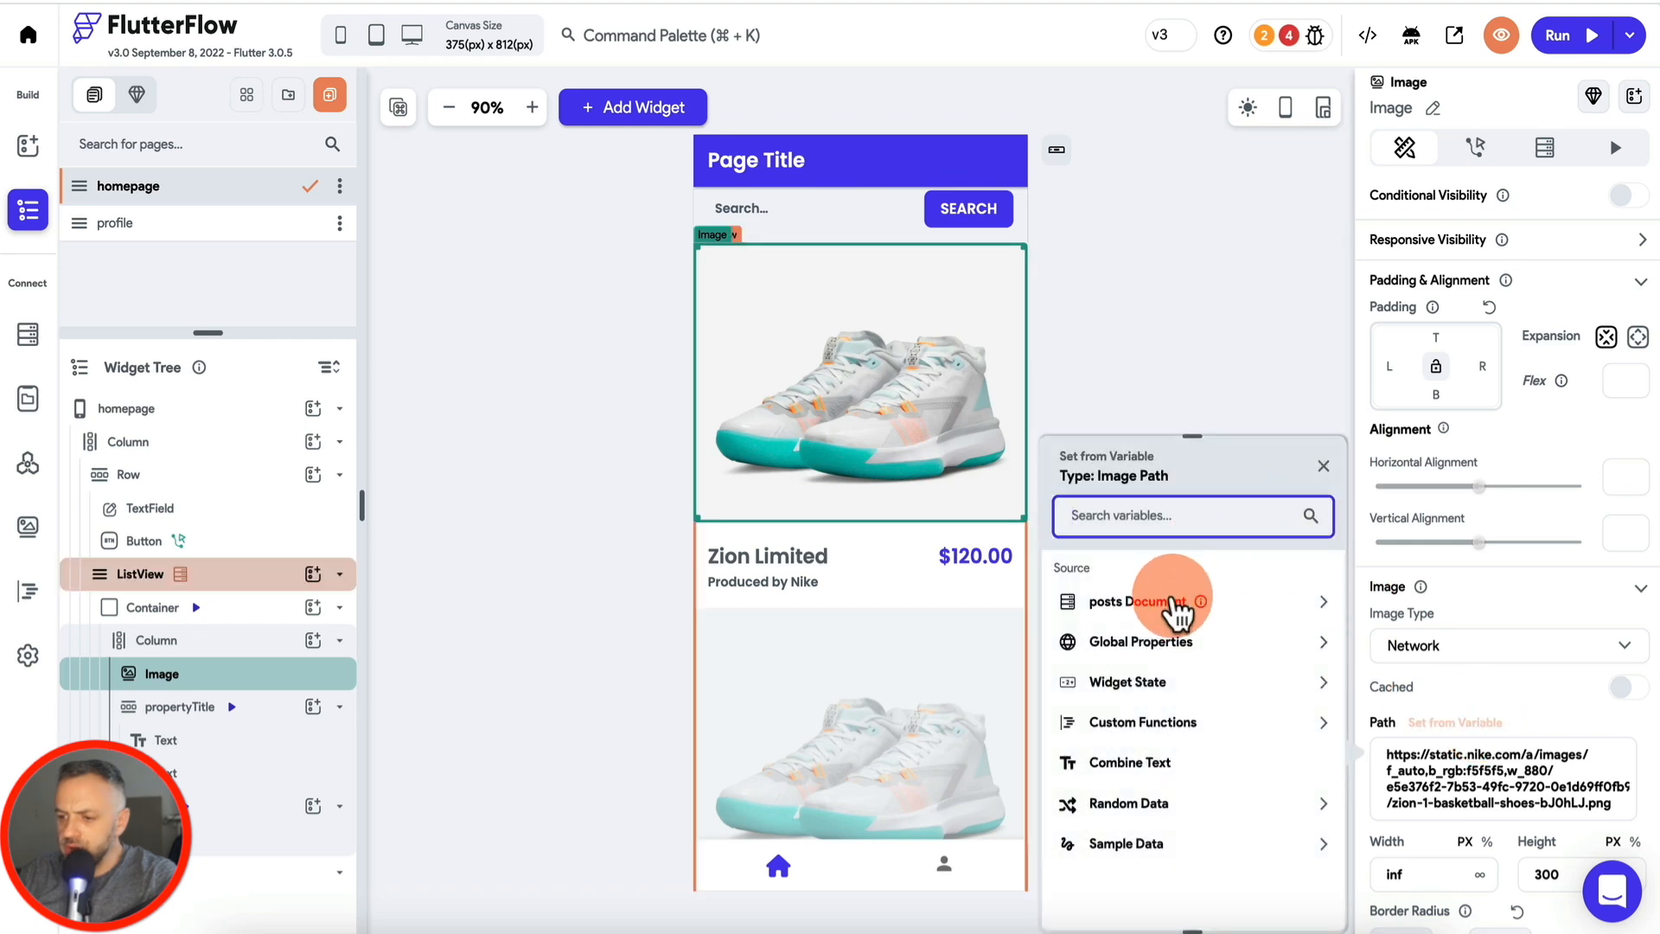
click(1176, 605)
click(1133, 731)
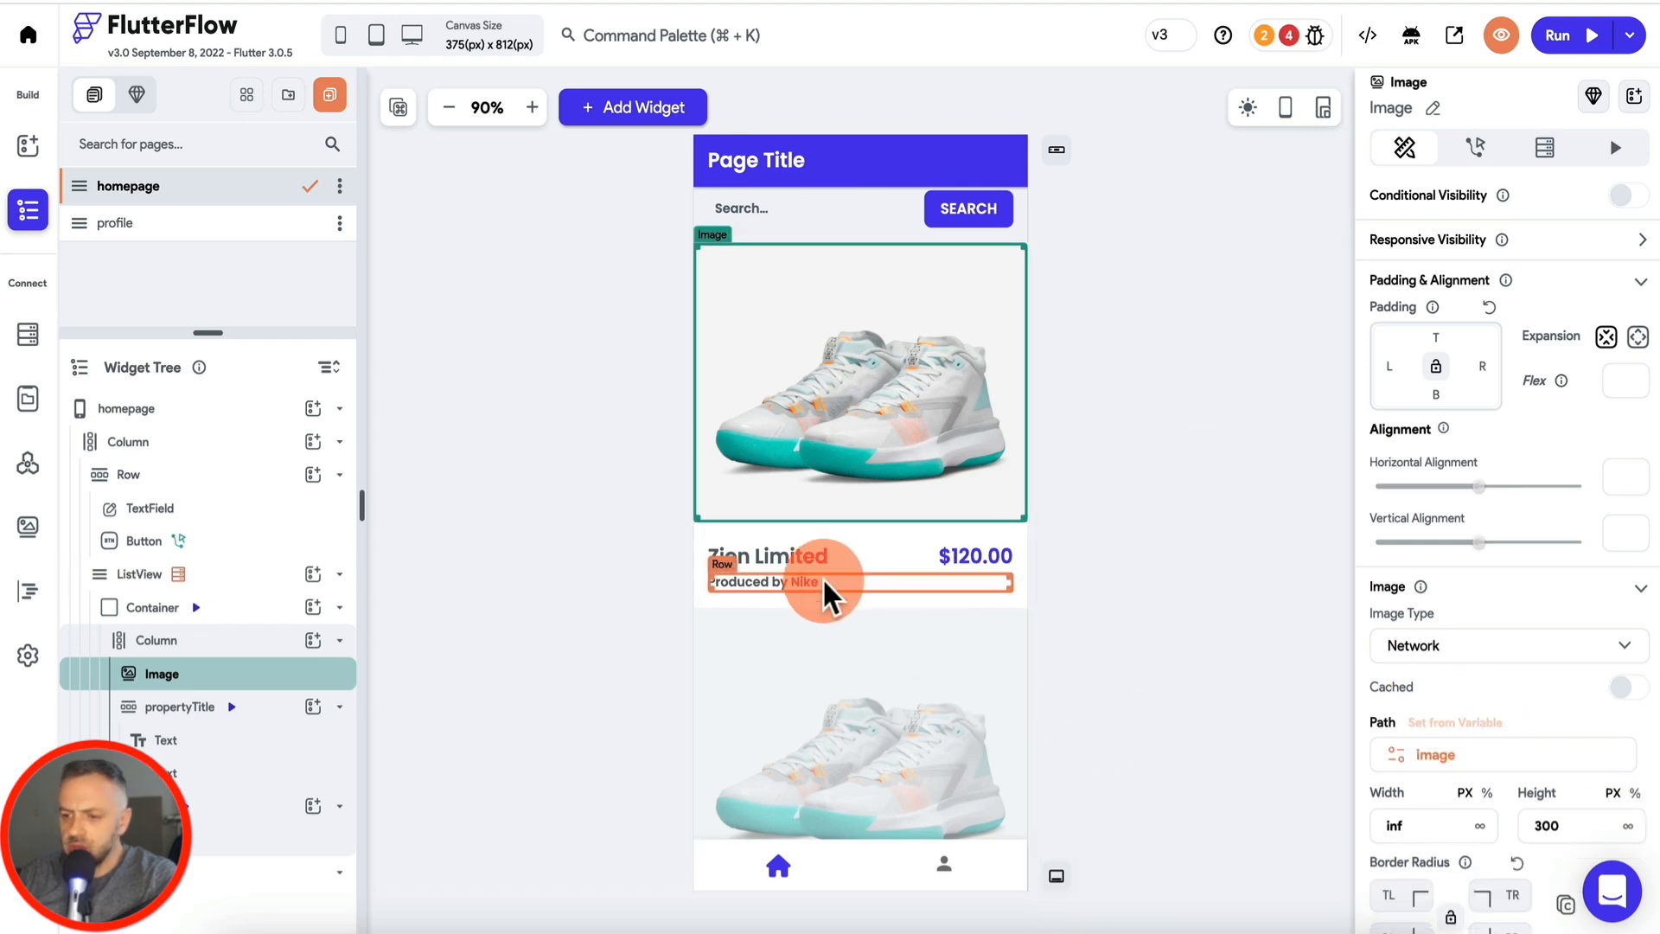
Step: Bind the Zion Limited heading text to the title field of the posts document
click(797, 556)
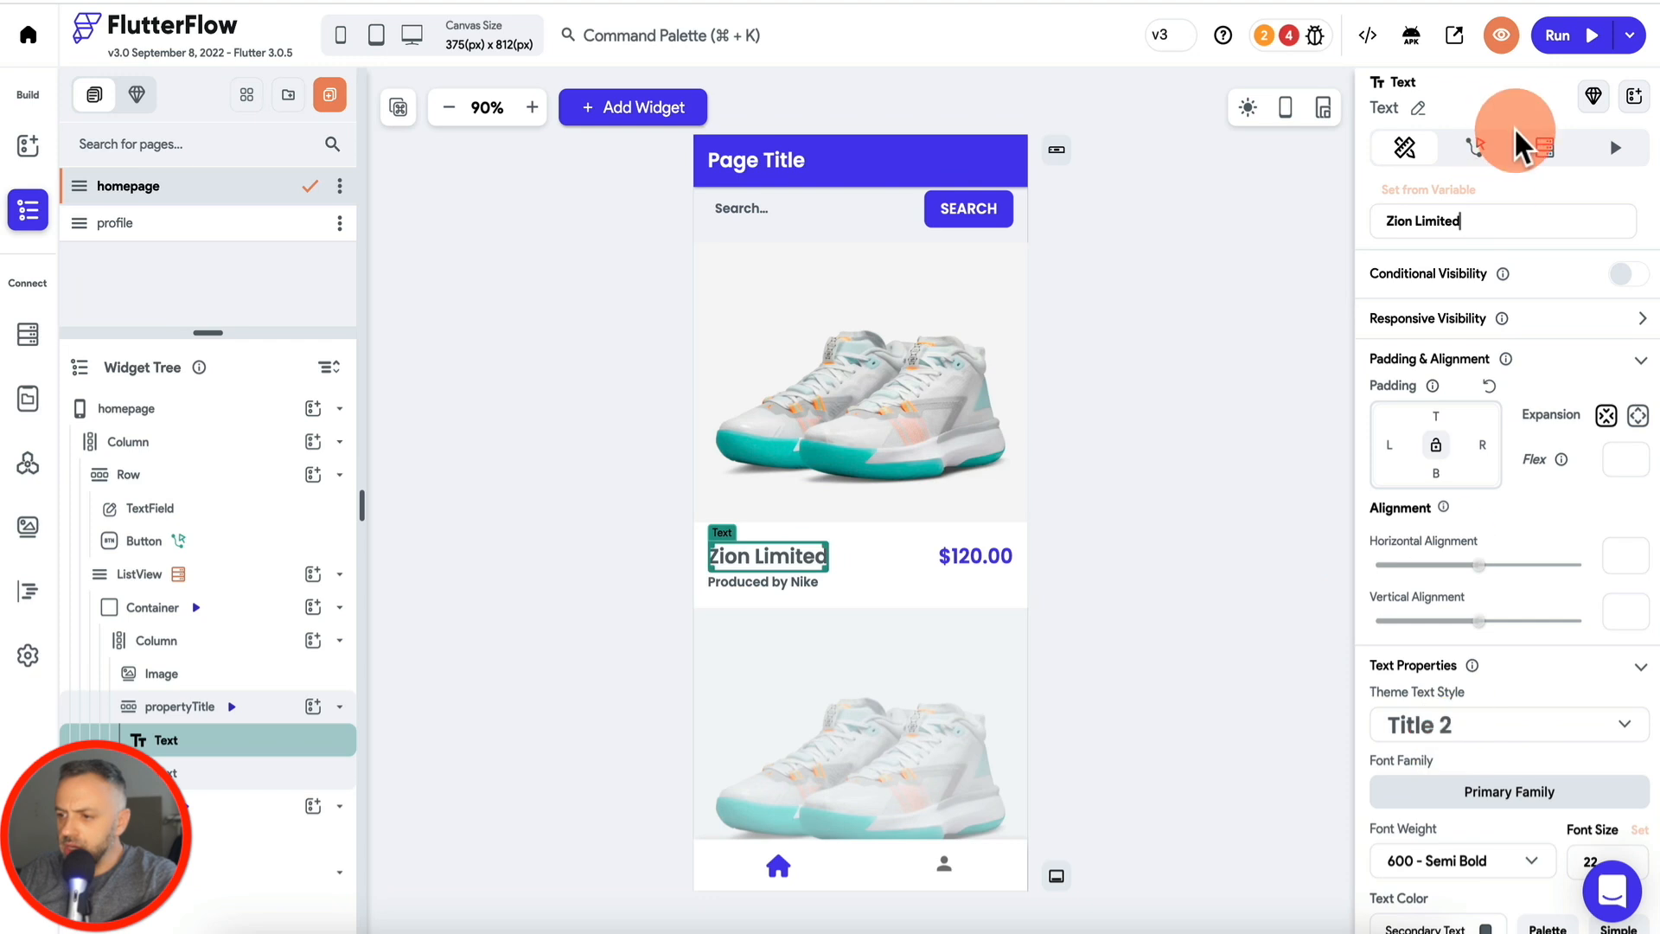
click(1444, 192)
click(1208, 313)
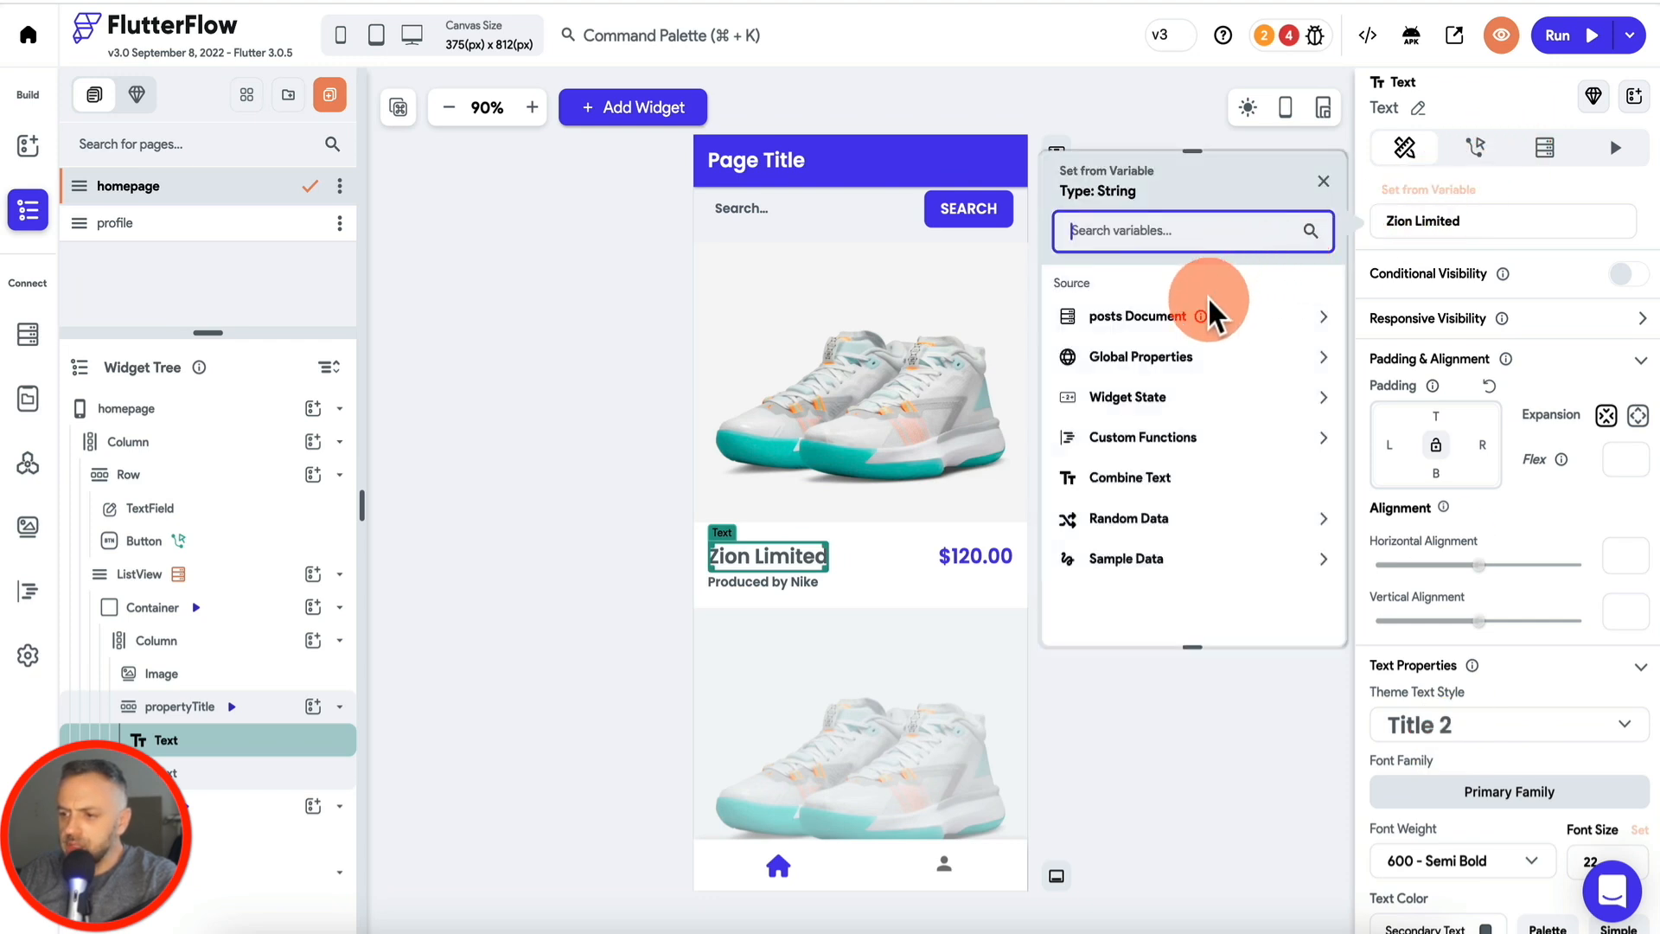
click(1136, 383)
Step: Delete the $120.00 price text from the homepage's list item
click(804, 578)
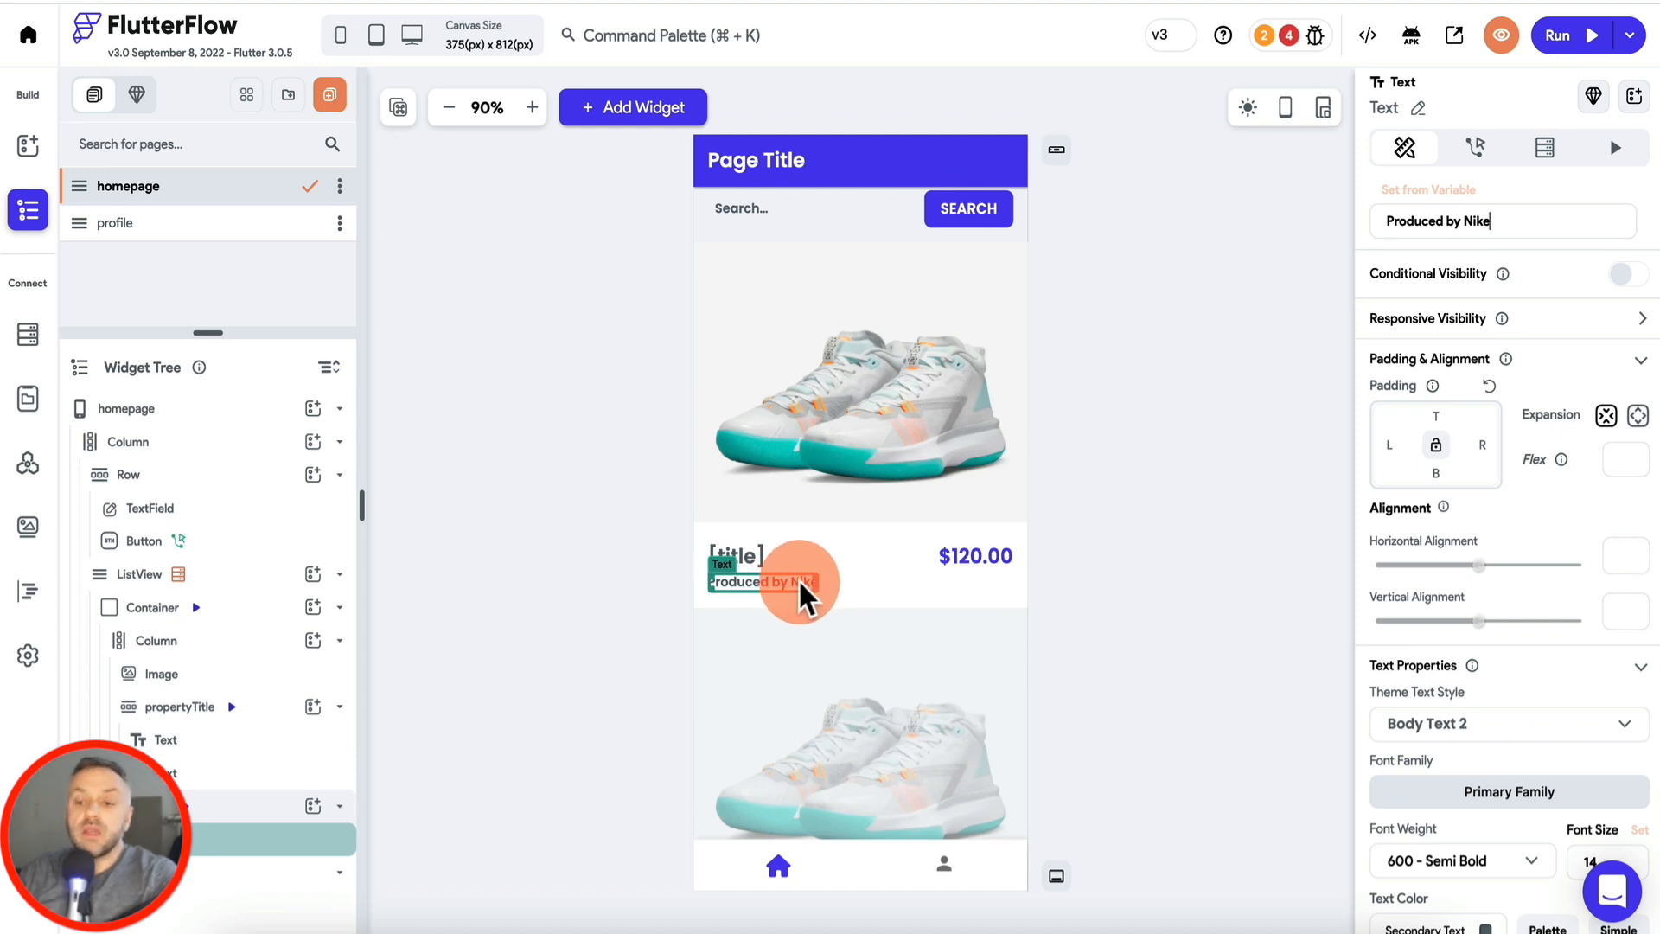
click(982, 560)
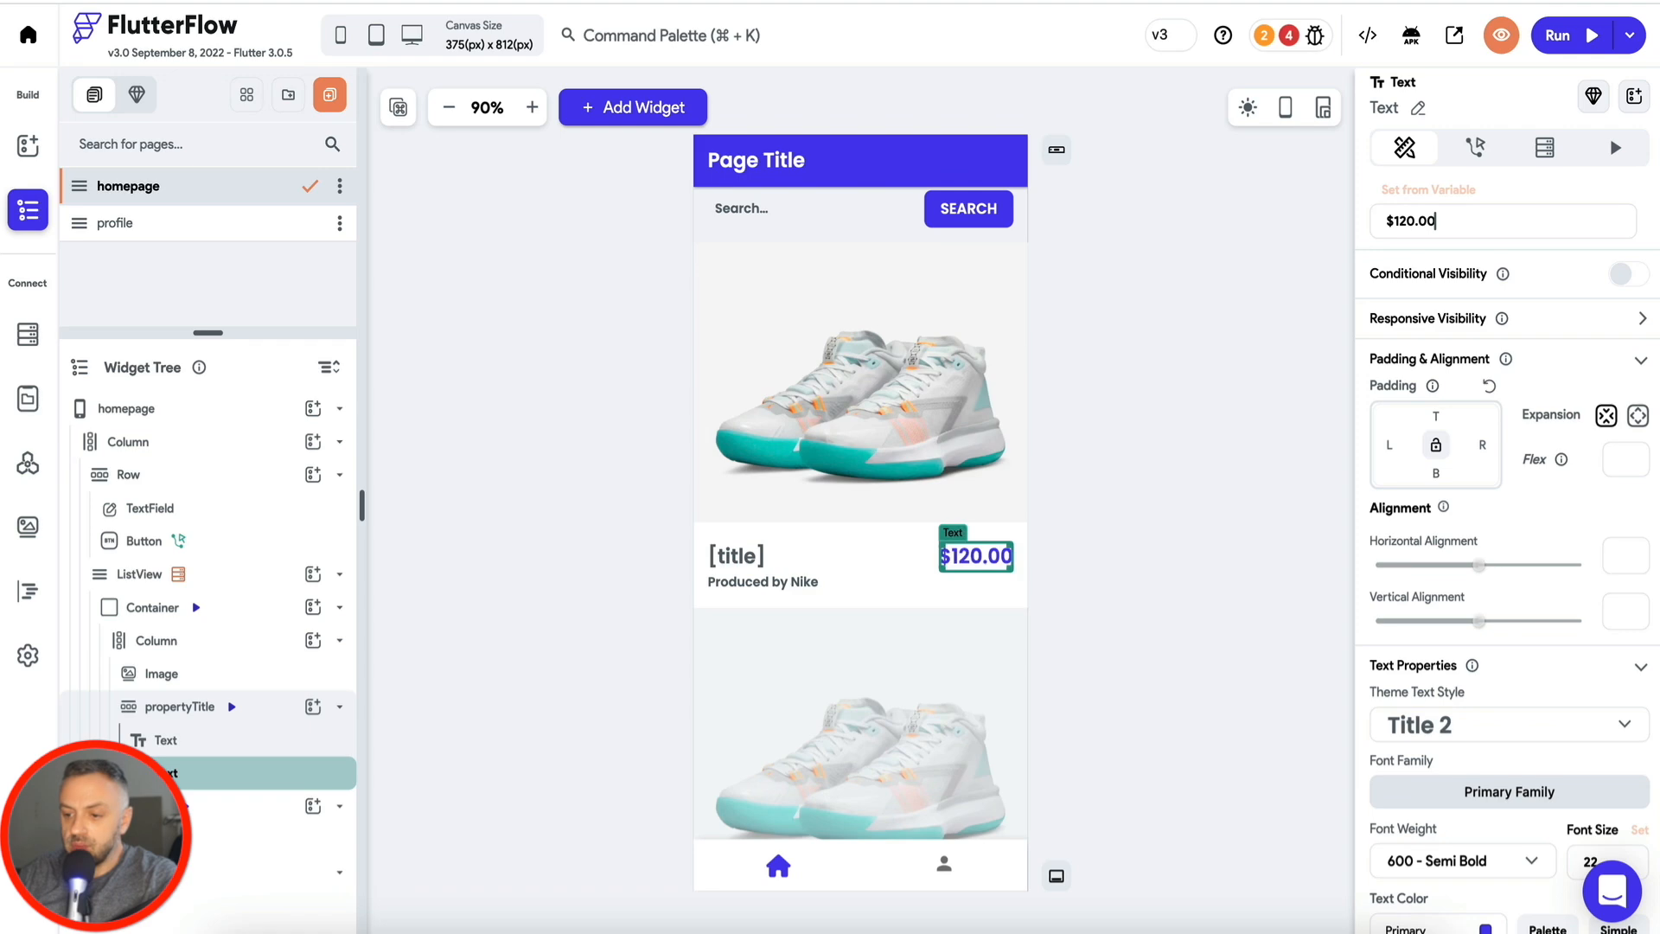
click(919, 578)
Step: Bind the Produced by Nike text to the content field of the posts document
click(789, 596)
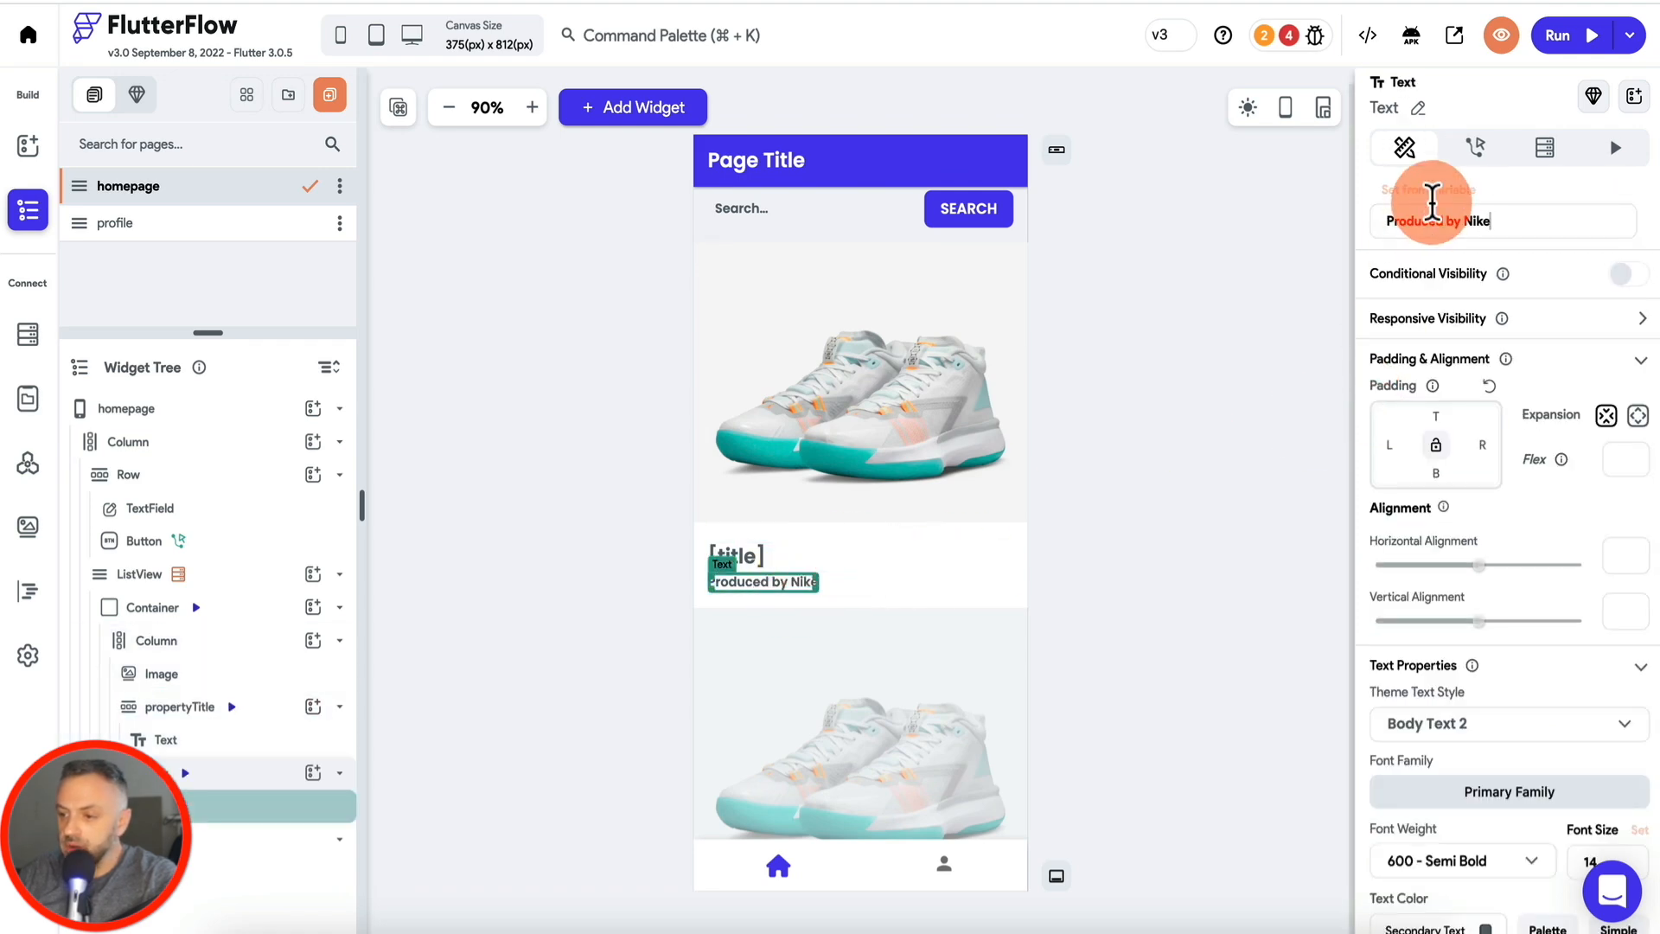
click(1436, 192)
click(1228, 320)
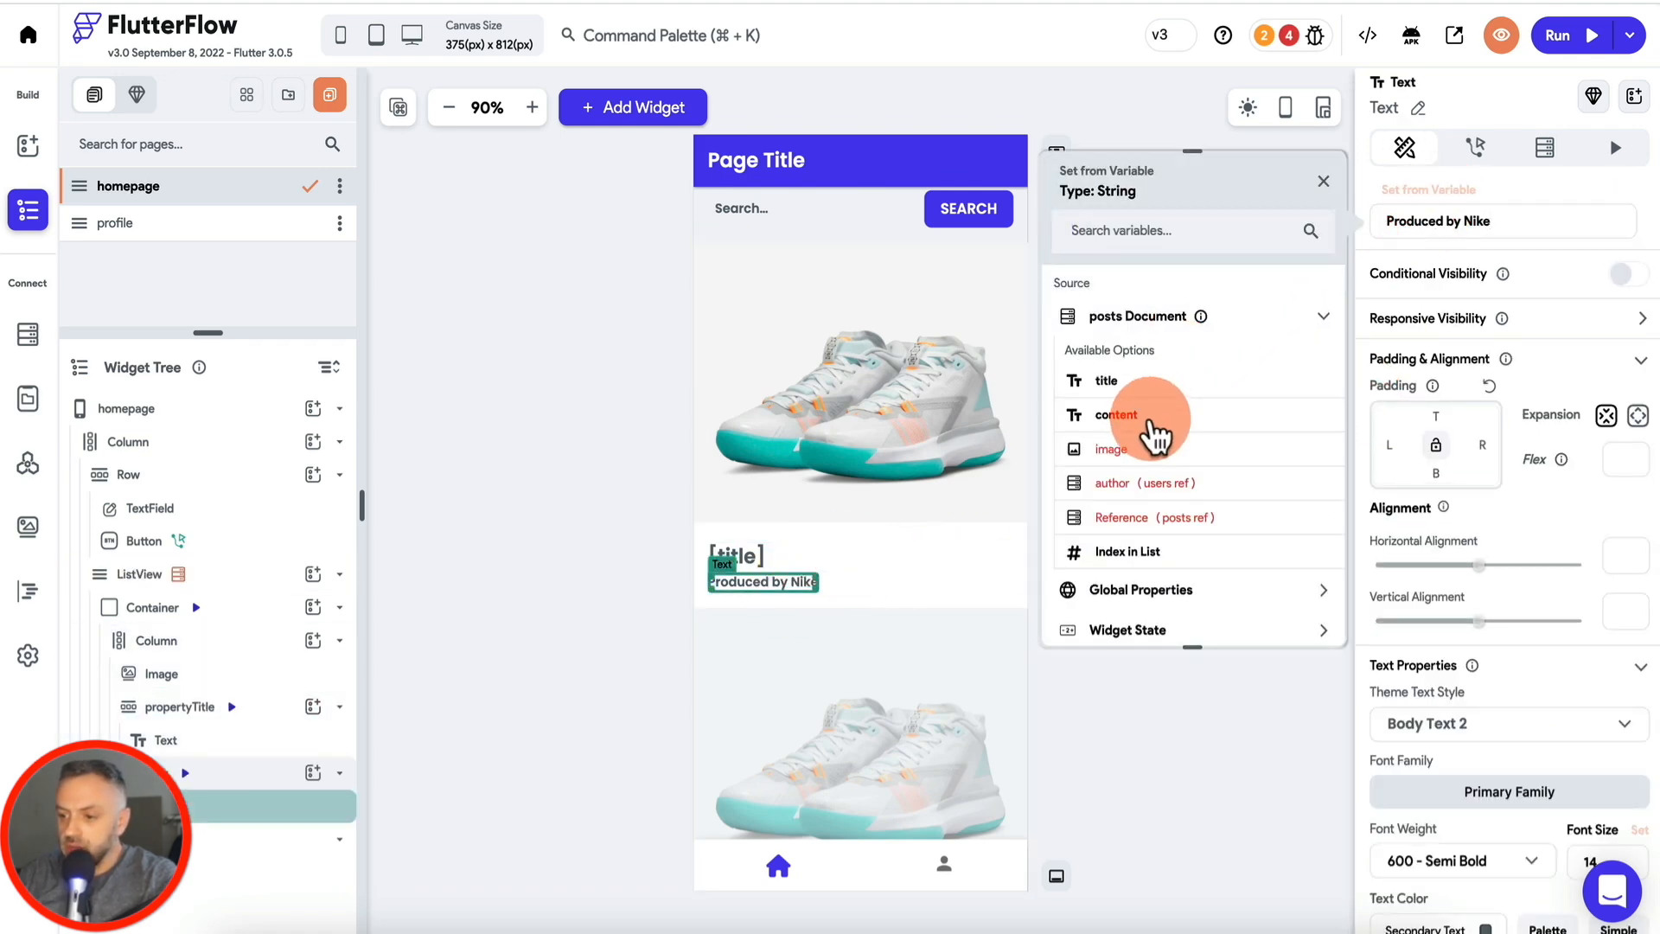
click(1143, 417)
Step: Limit the post content text to 30 characters and set its overflow replacement to Ellipsis (...)
scroll(1462, 705, down, 6)
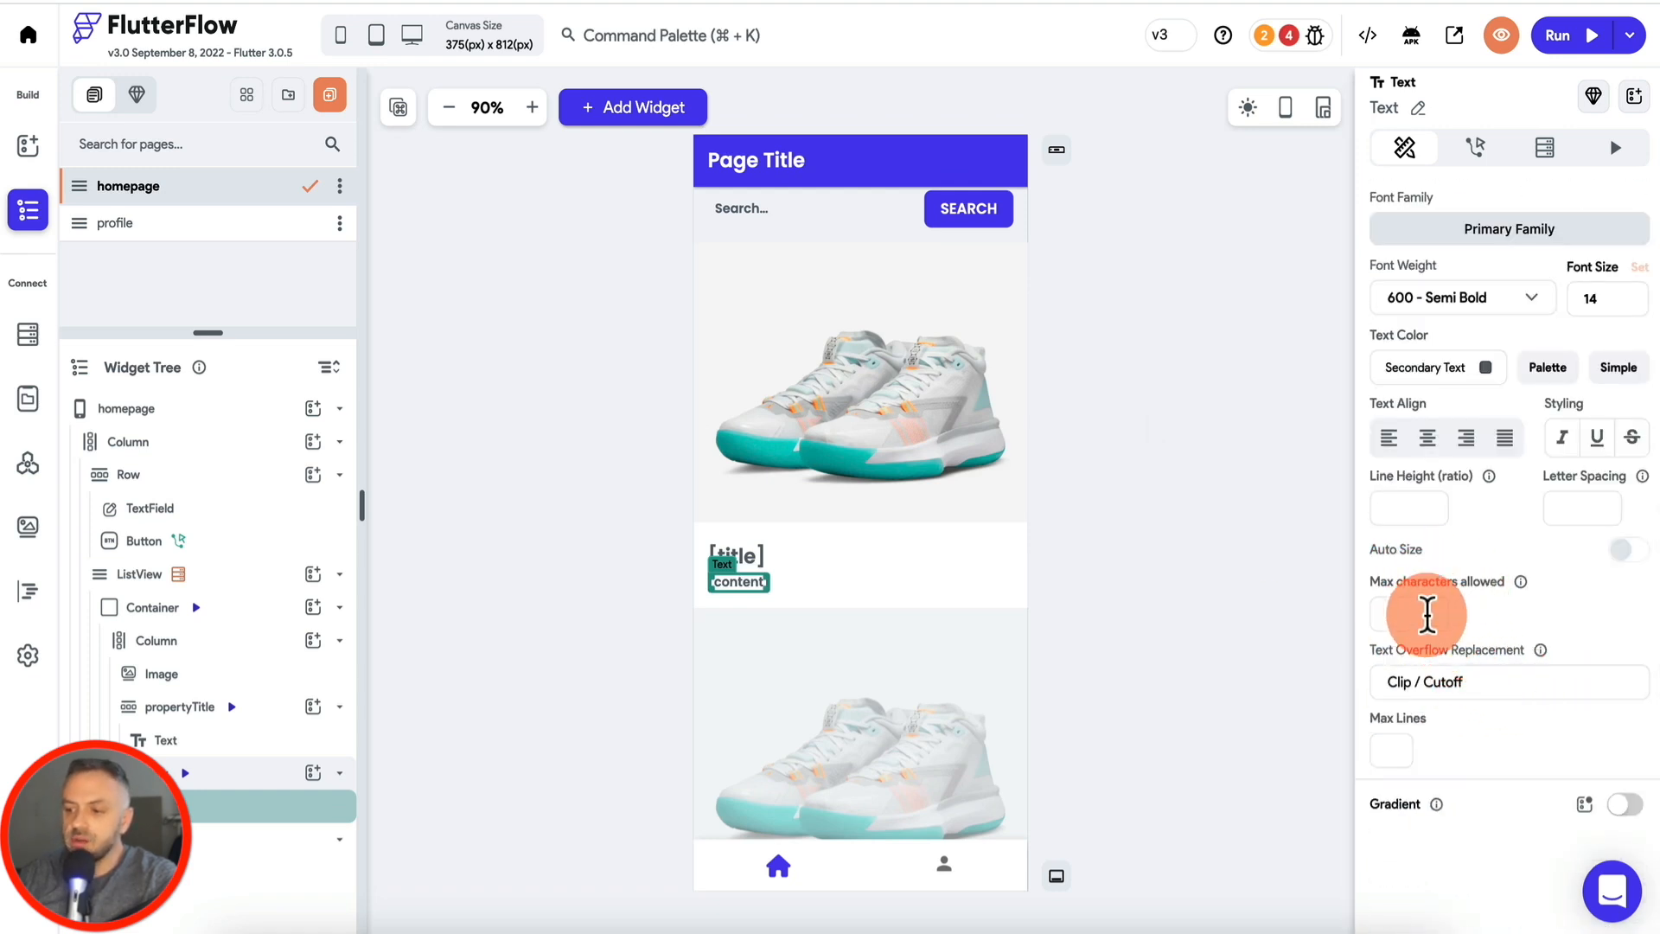
click(1418, 614)
text(30)
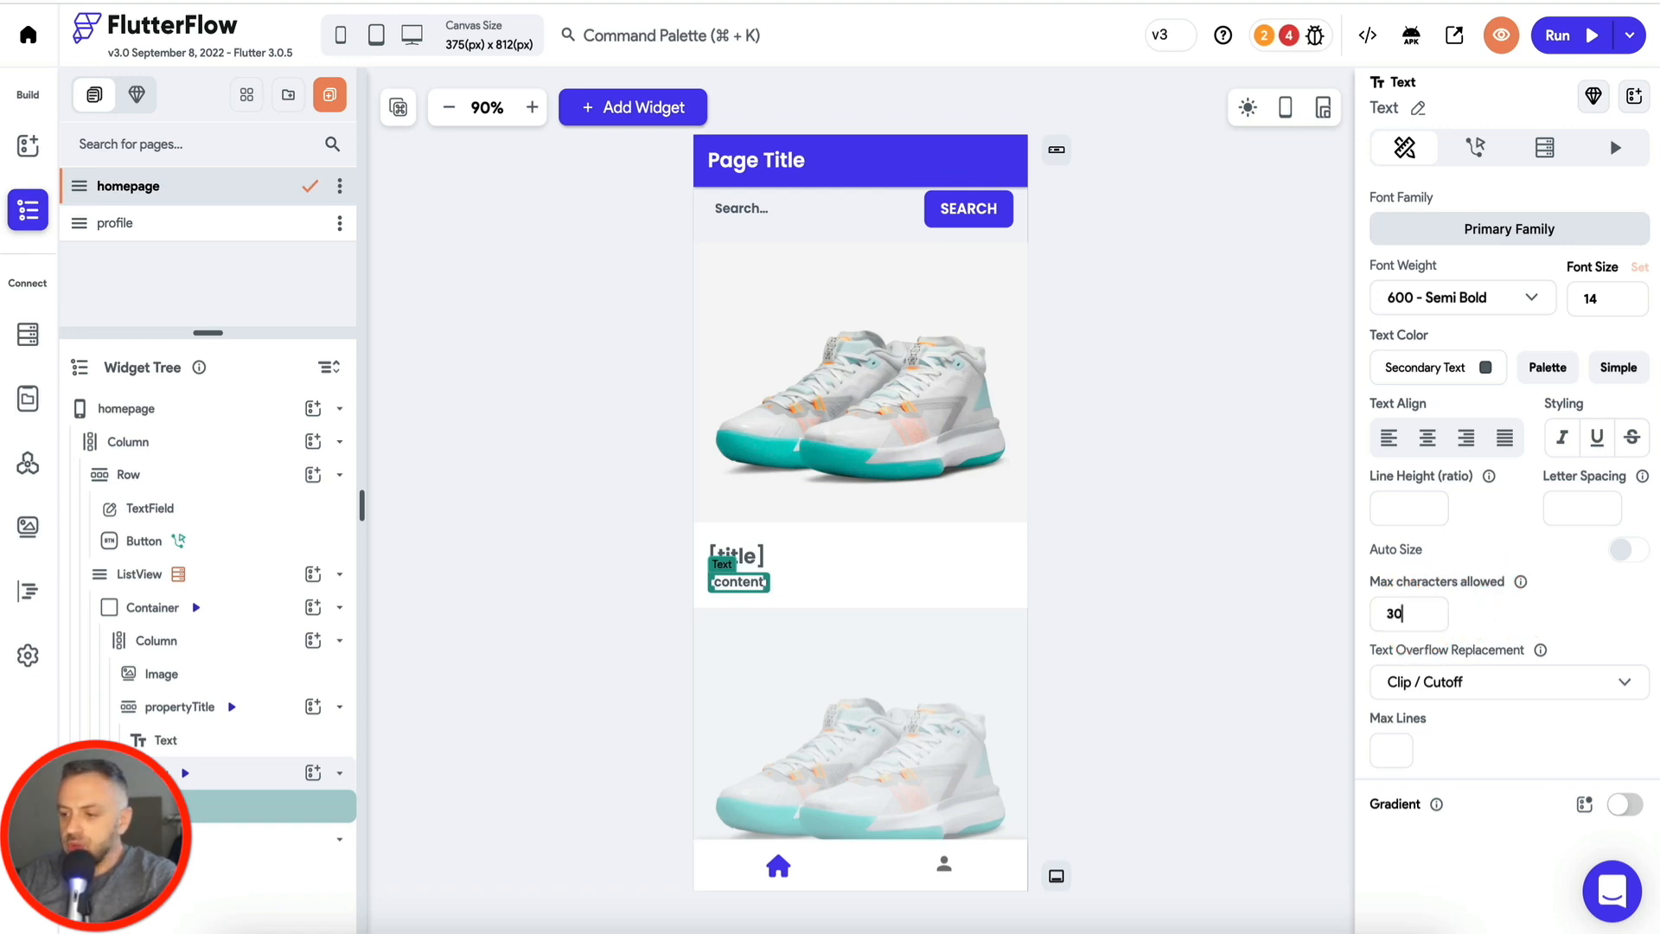
click(1446, 684)
click(1462, 745)
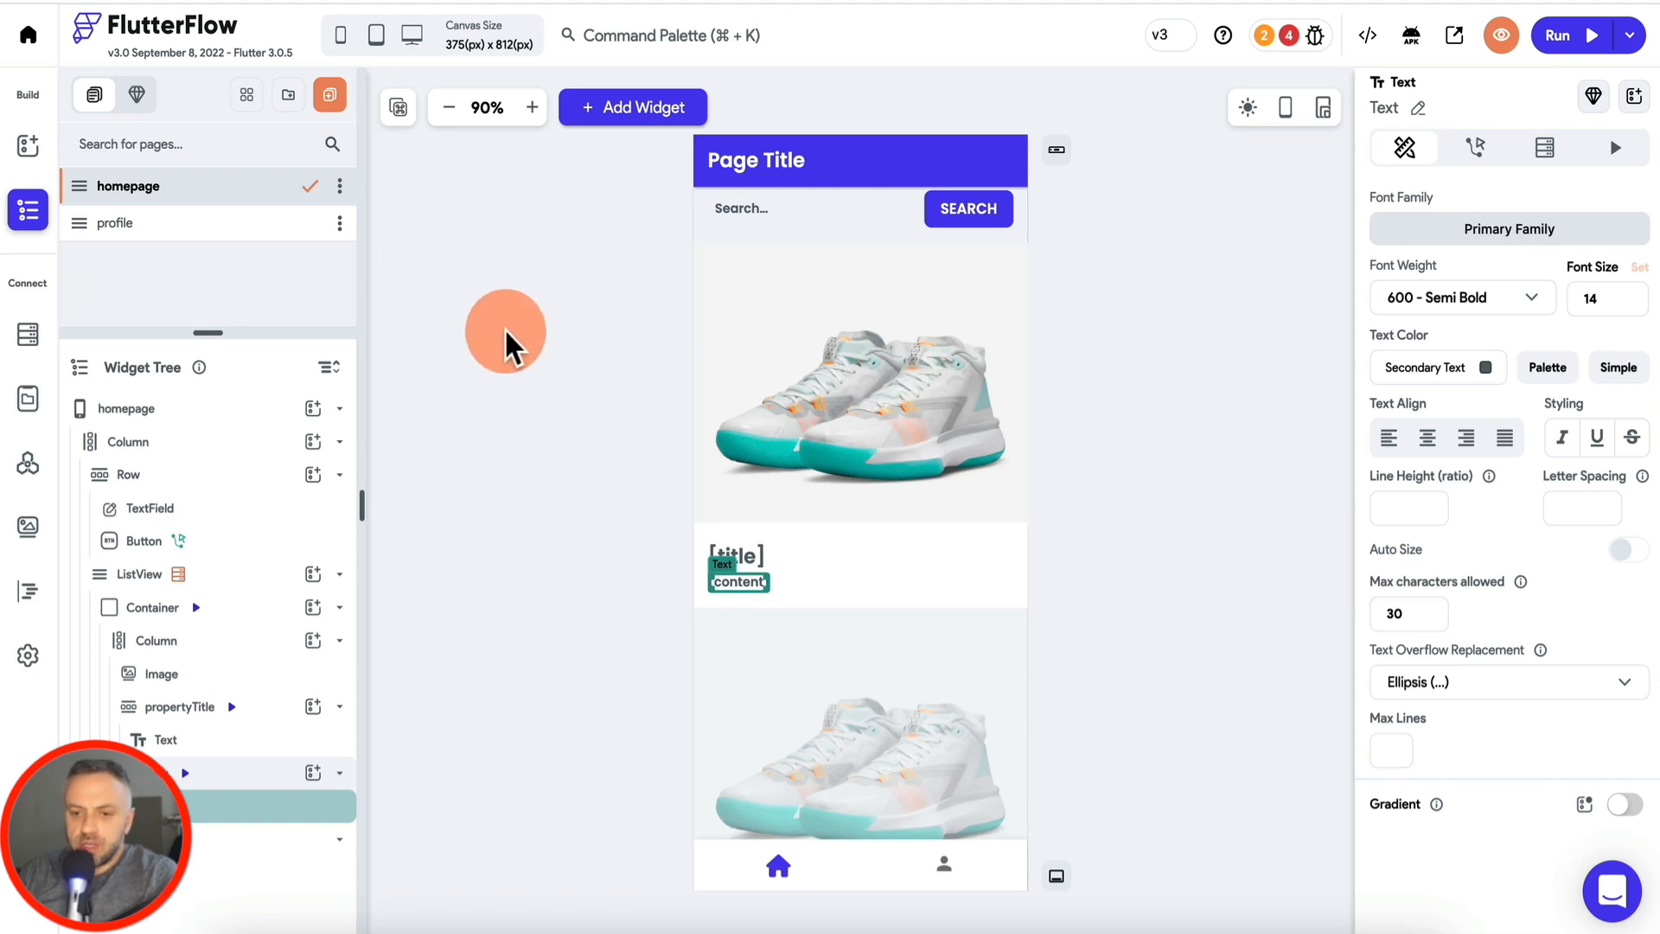
click(507, 334)
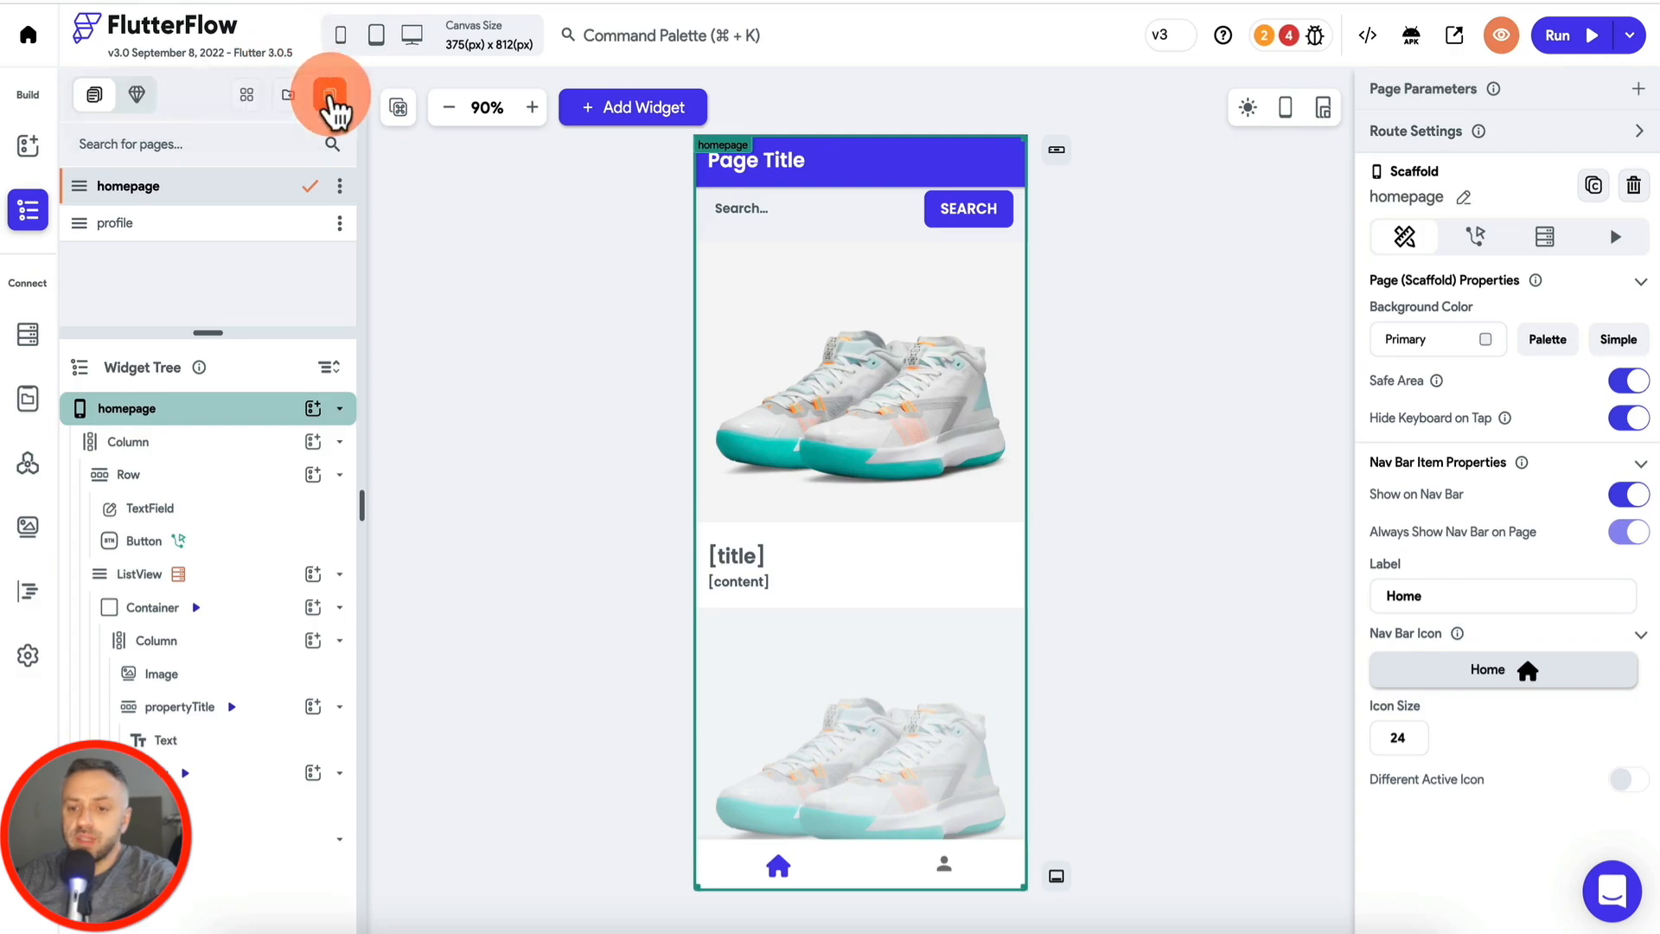
Step: Create a page named post_edit from the Create Post content template, using the project's own theme
click(354, 109)
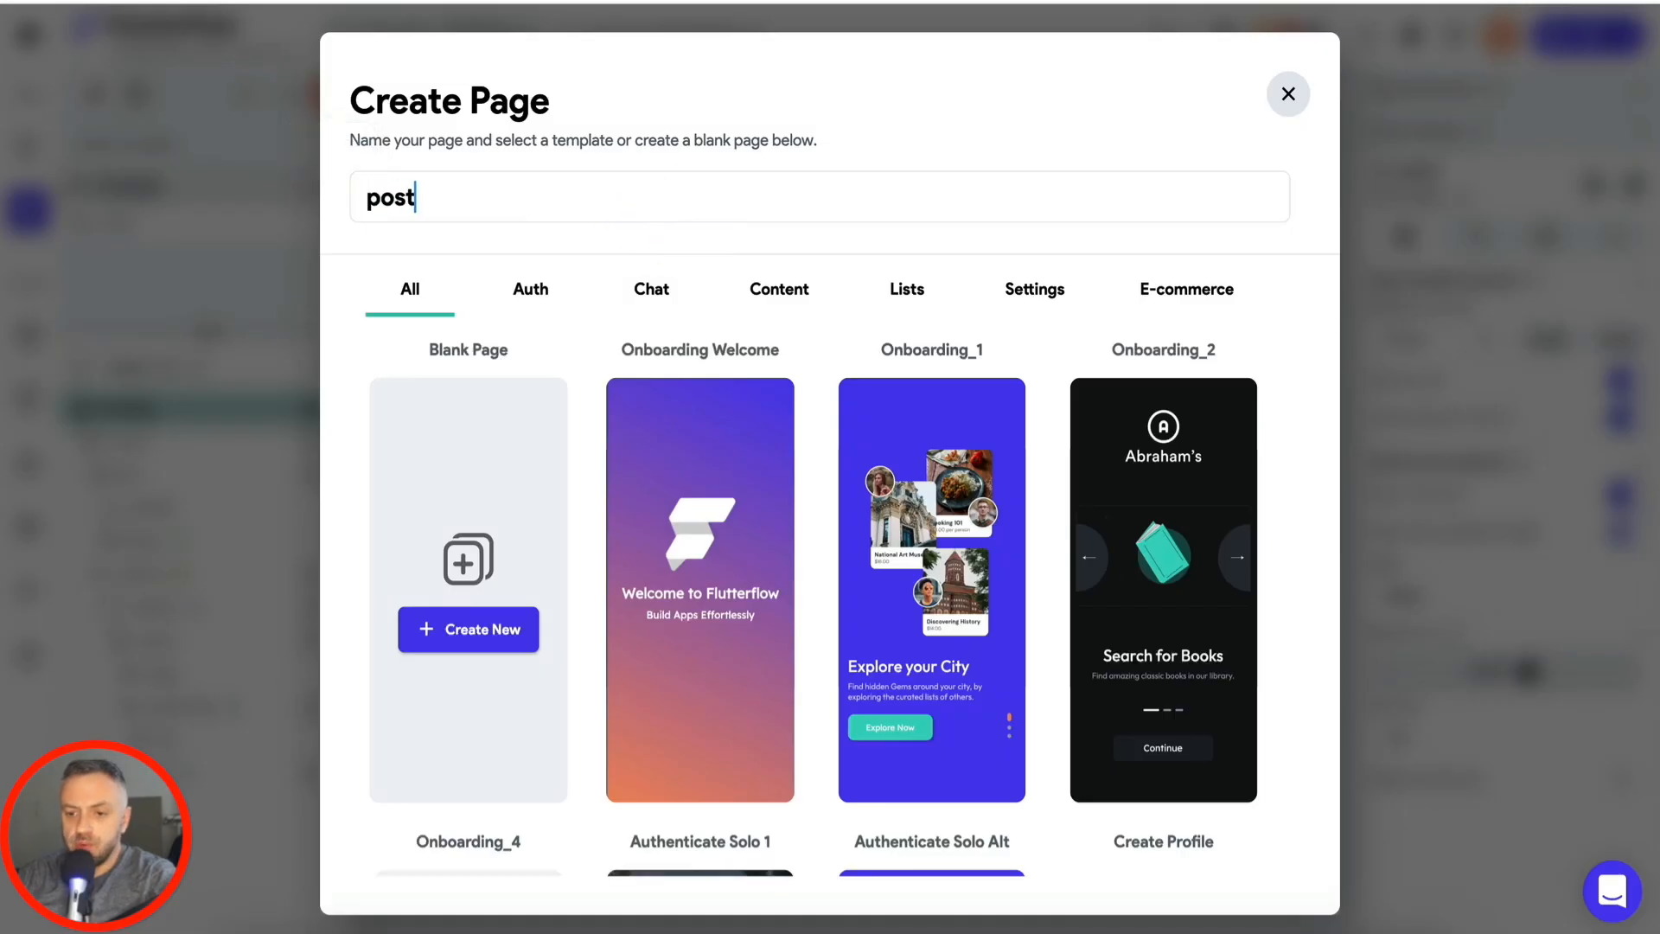
click(1046, 294)
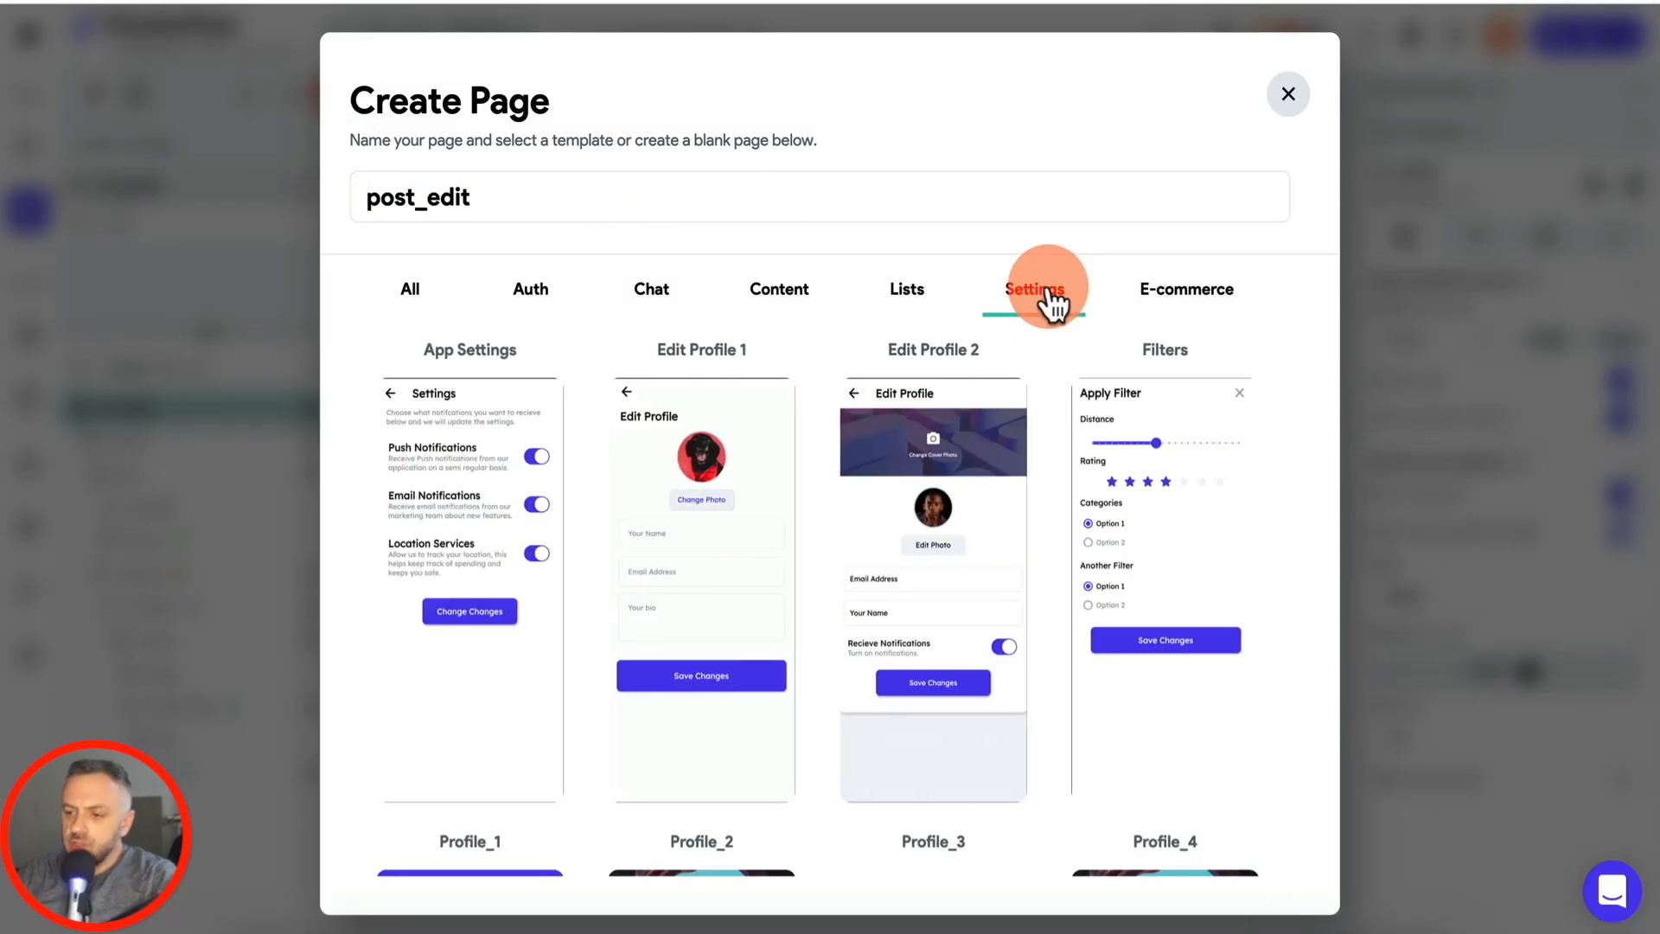
click(927, 291)
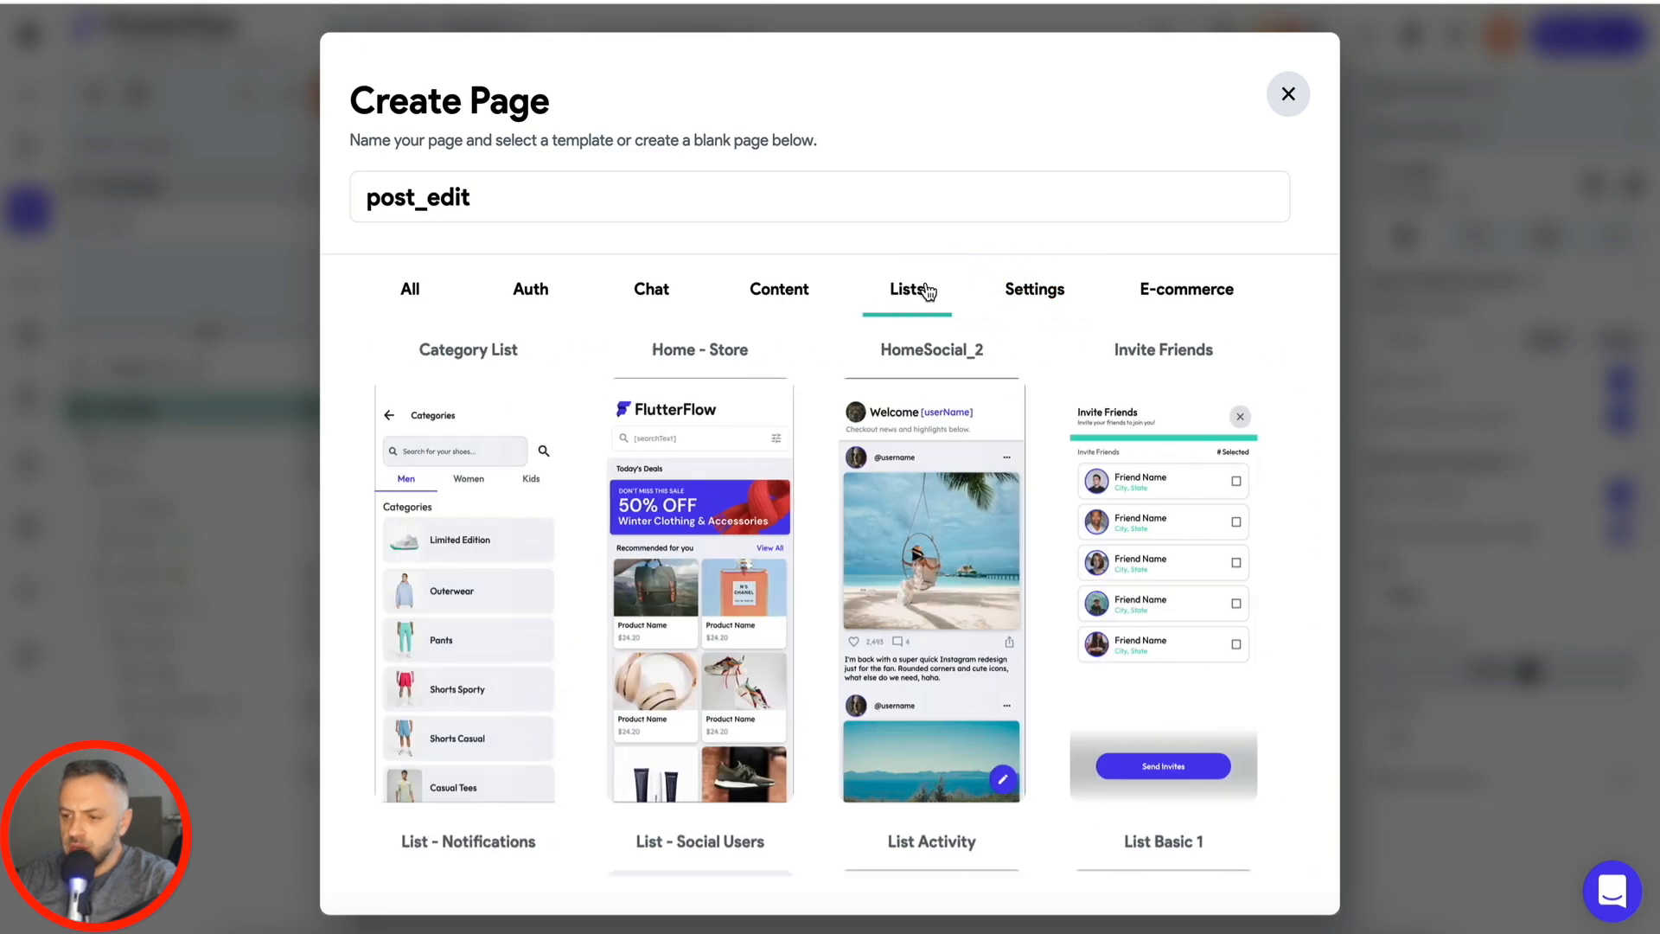
click(790, 296)
click(1143, 470)
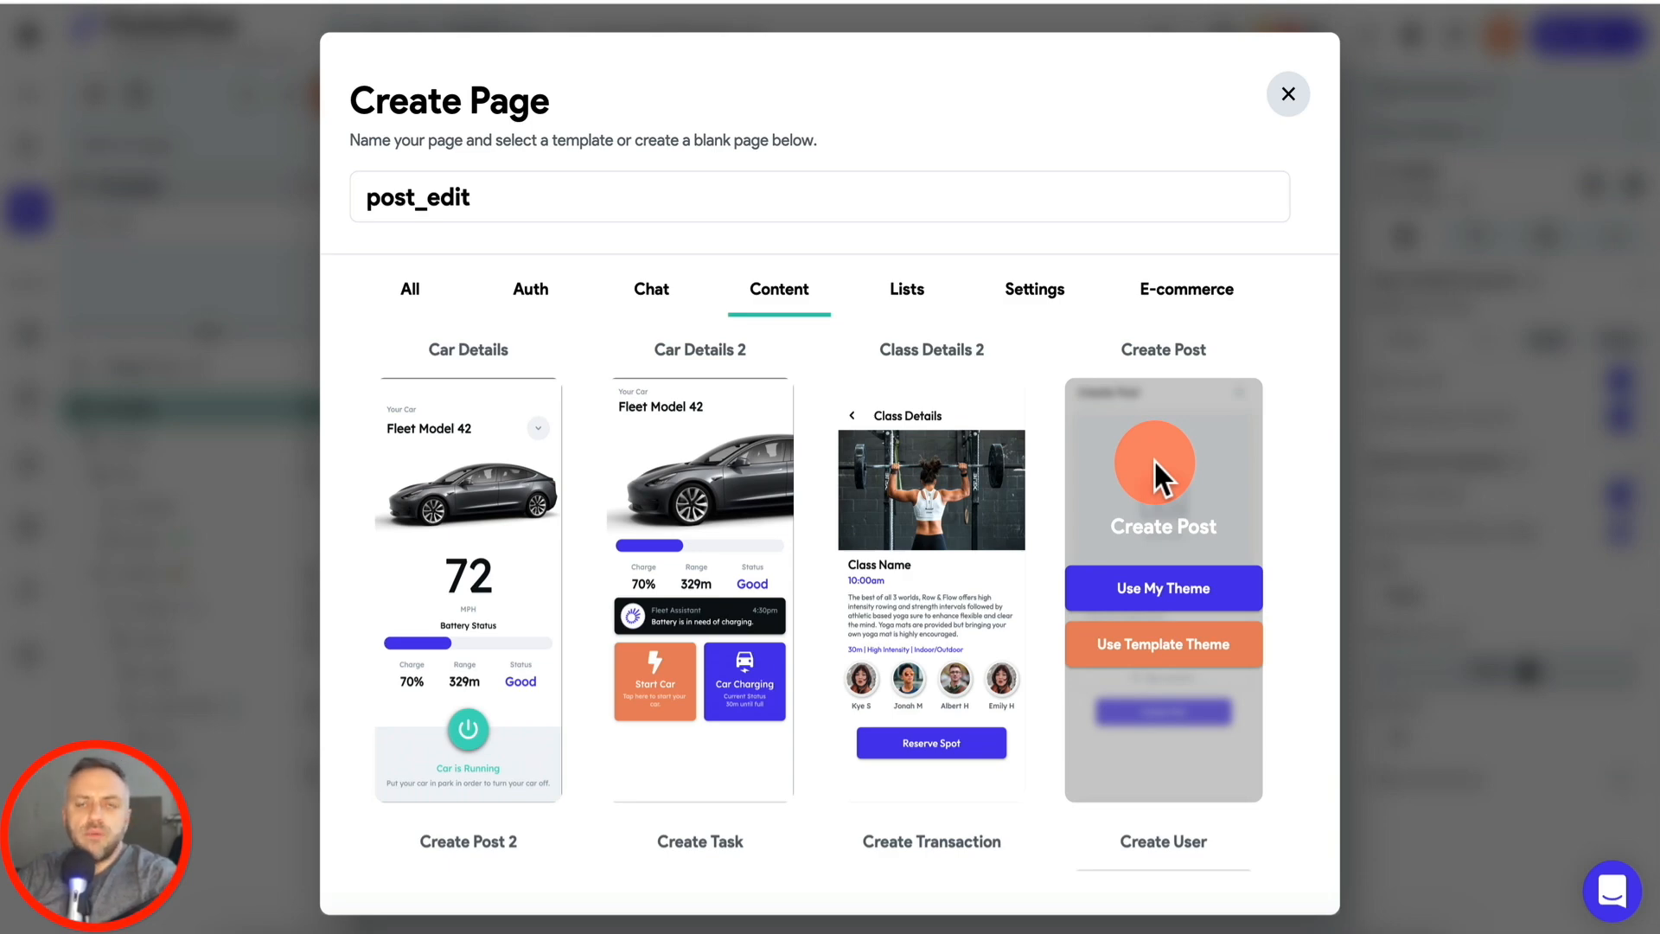
click(1176, 596)
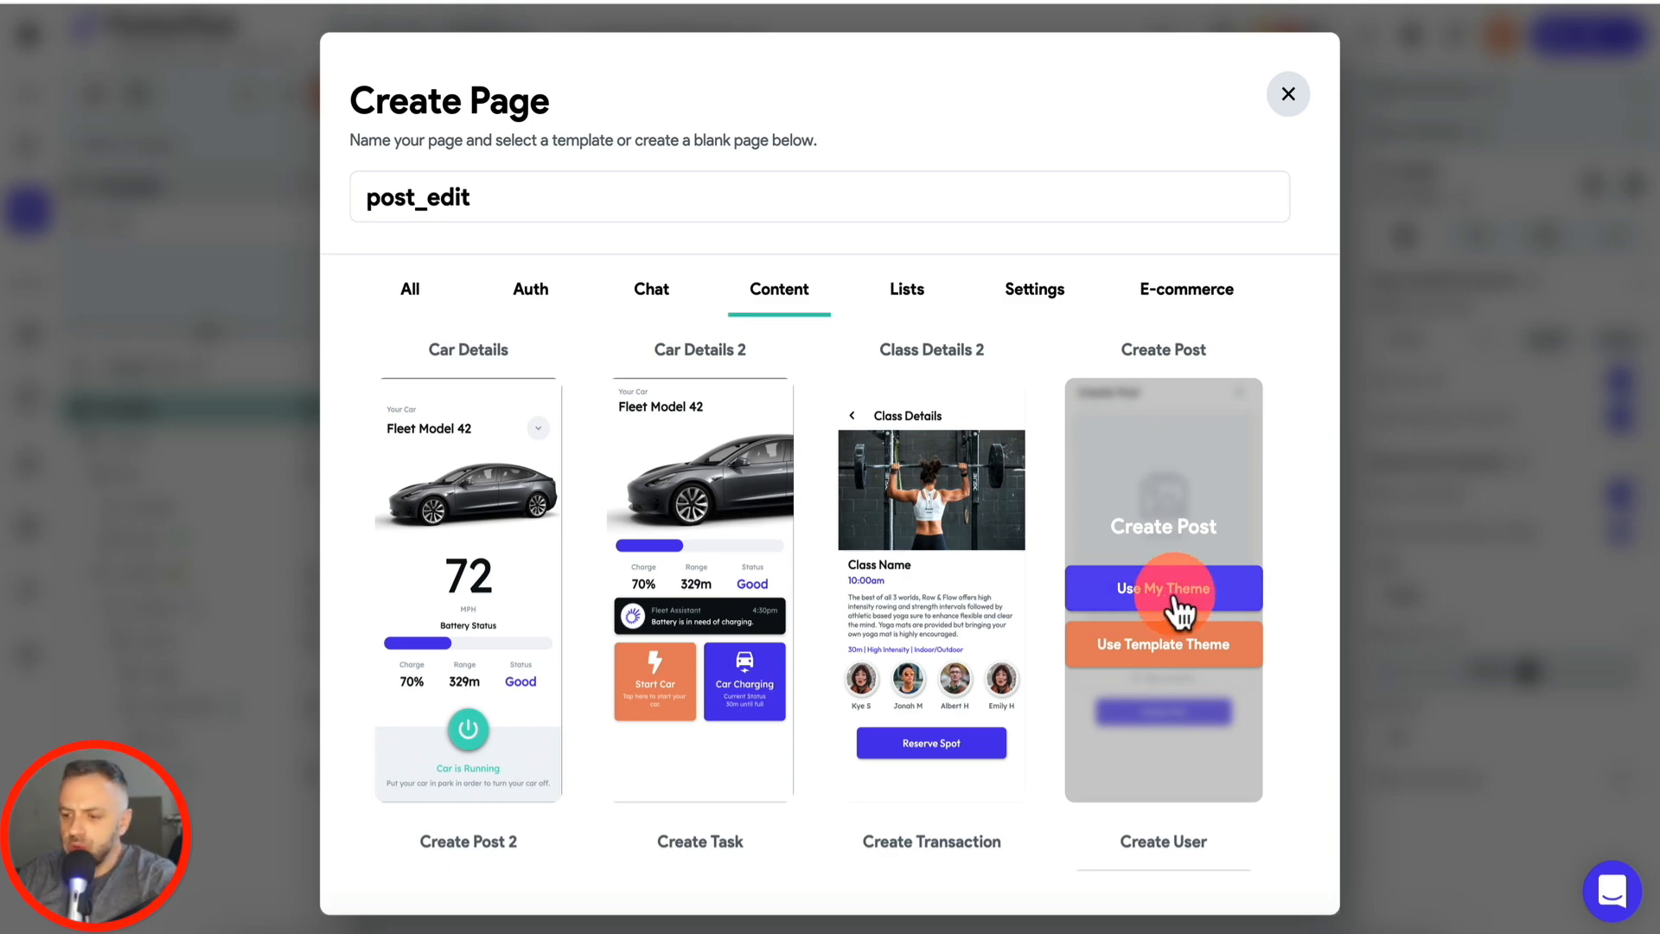
click(872, 337)
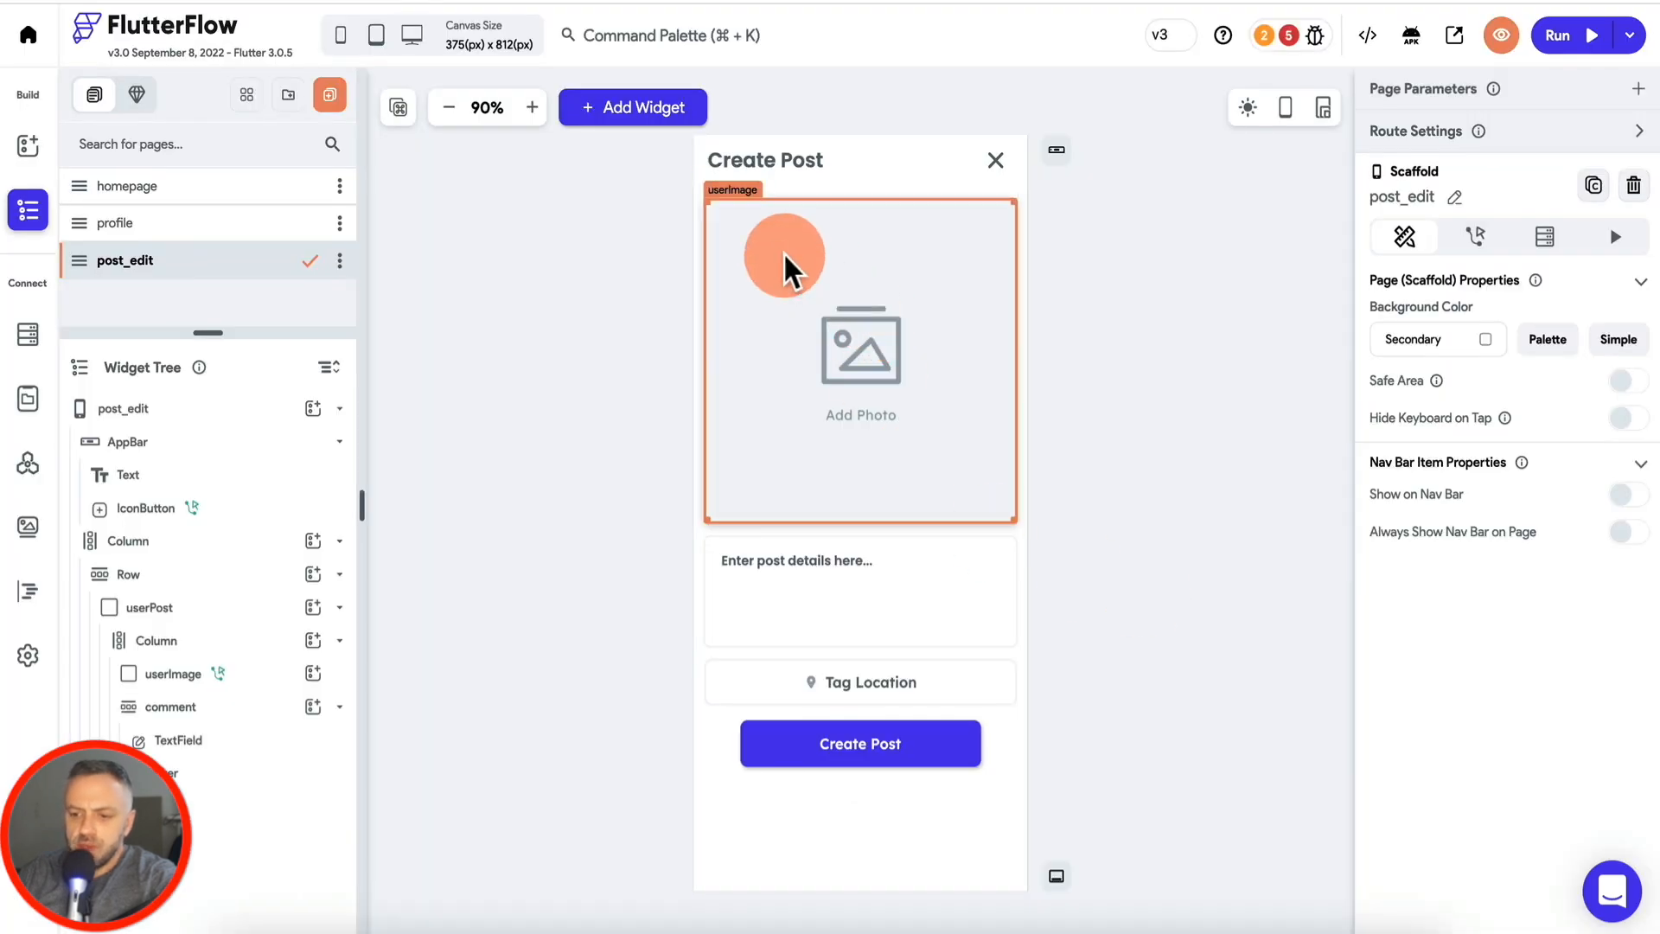
Step: Duplicate the post_edit page and rename the copy as post_add
click(340, 260)
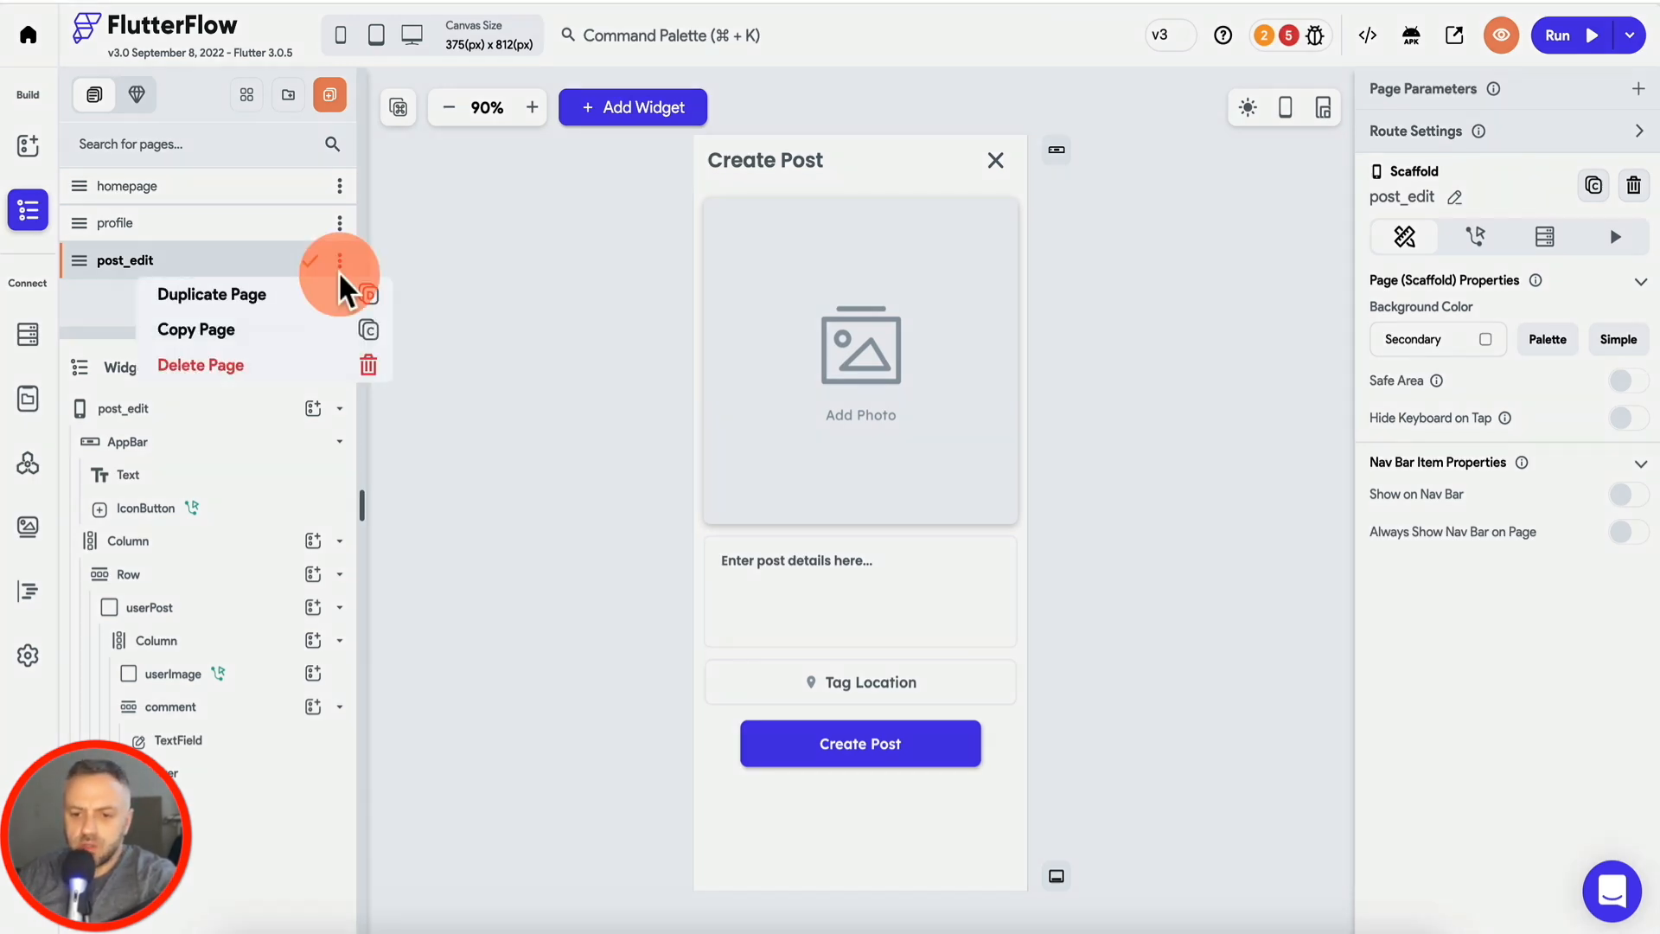
click(301, 298)
double_click(148, 297)
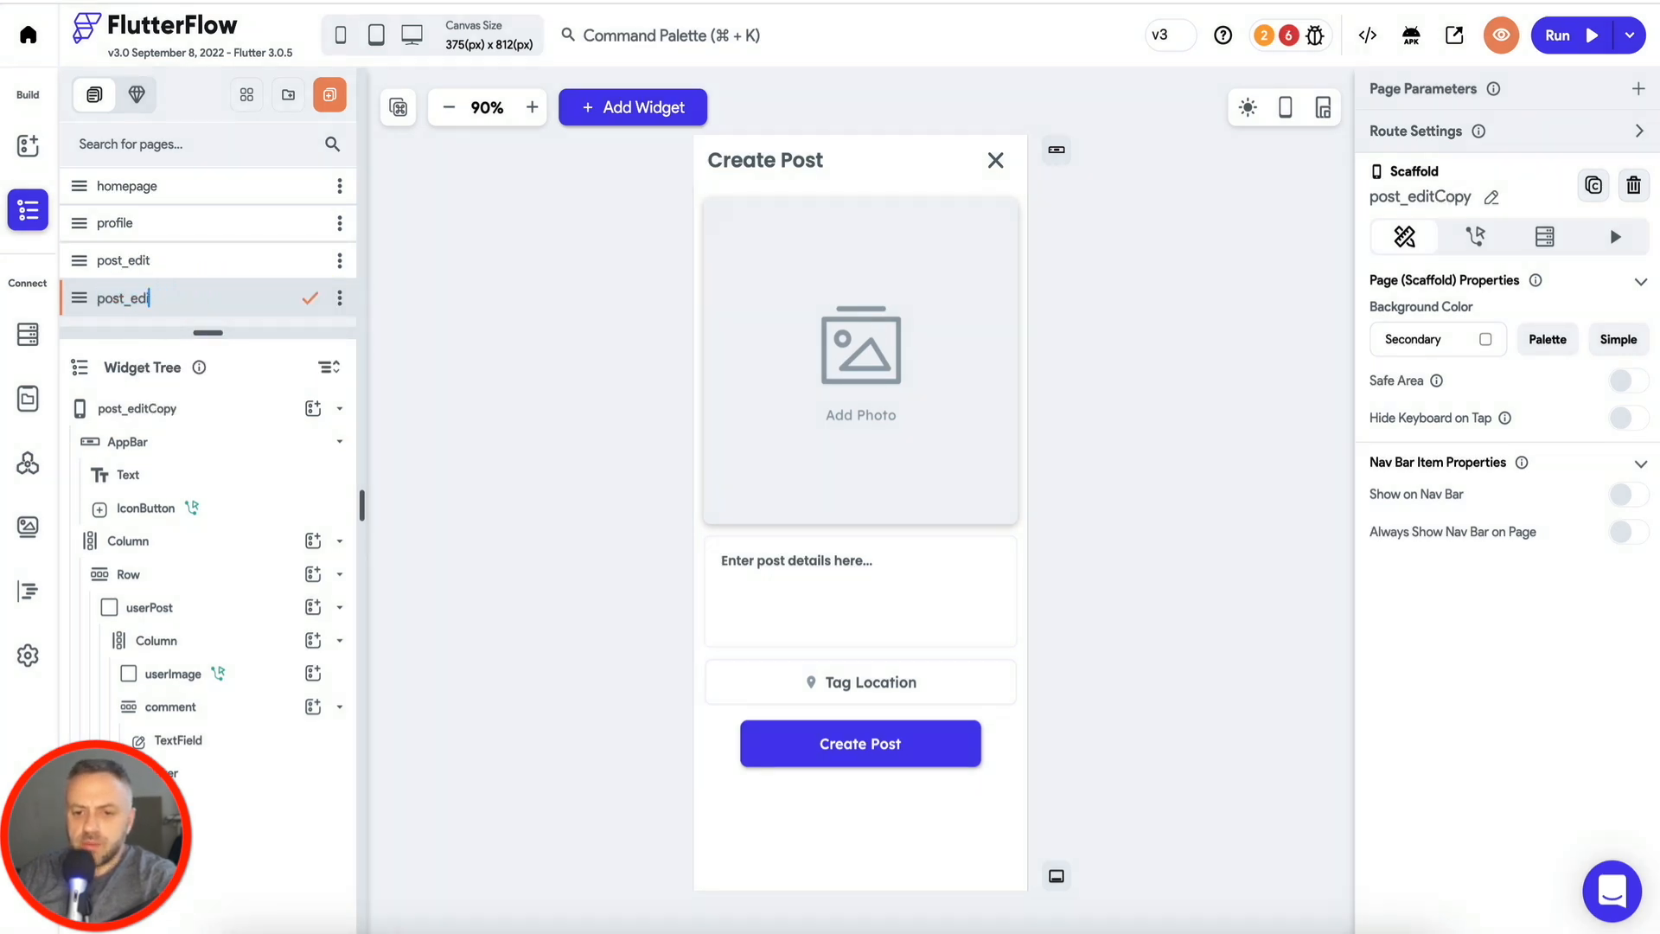
key(BackSpace)
key(BackSpace)
key(BackSpace)
text(add)
key(Return)
Step: Move the profile page below post_add in the page list and return to the homepage
click(181, 244)
drag(181, 246, 183, 316)
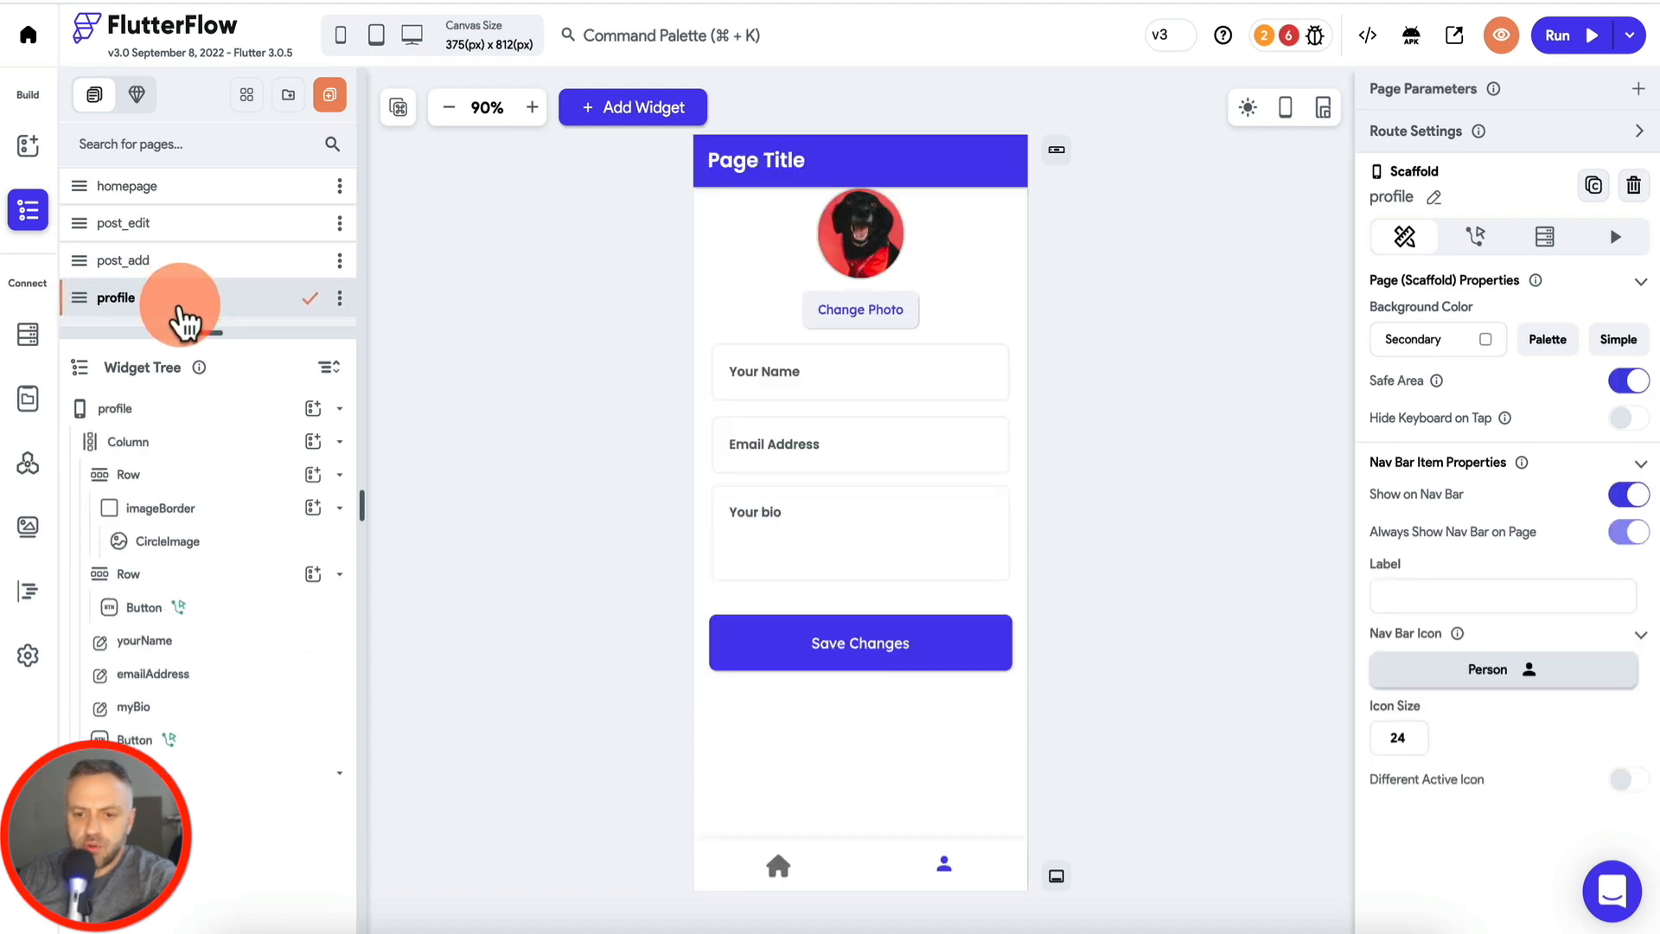
click(210, 195)
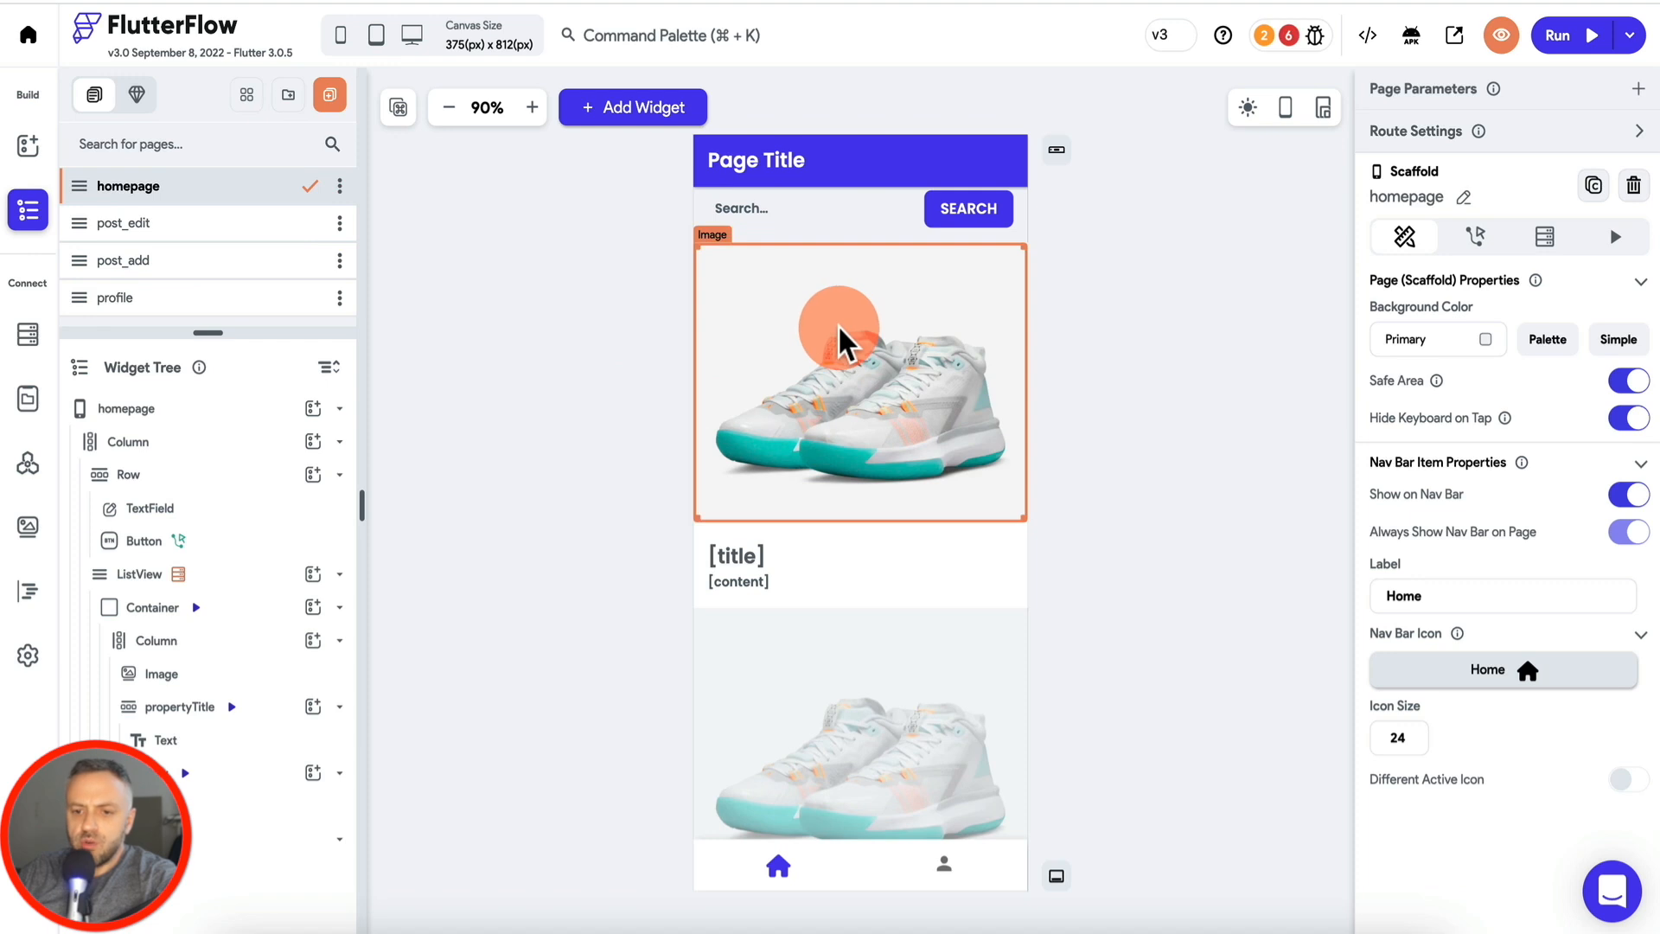
Step: Review the project's error list and inspect the properties of the flagged emailAddress field on the profile page
click(1293, 39)
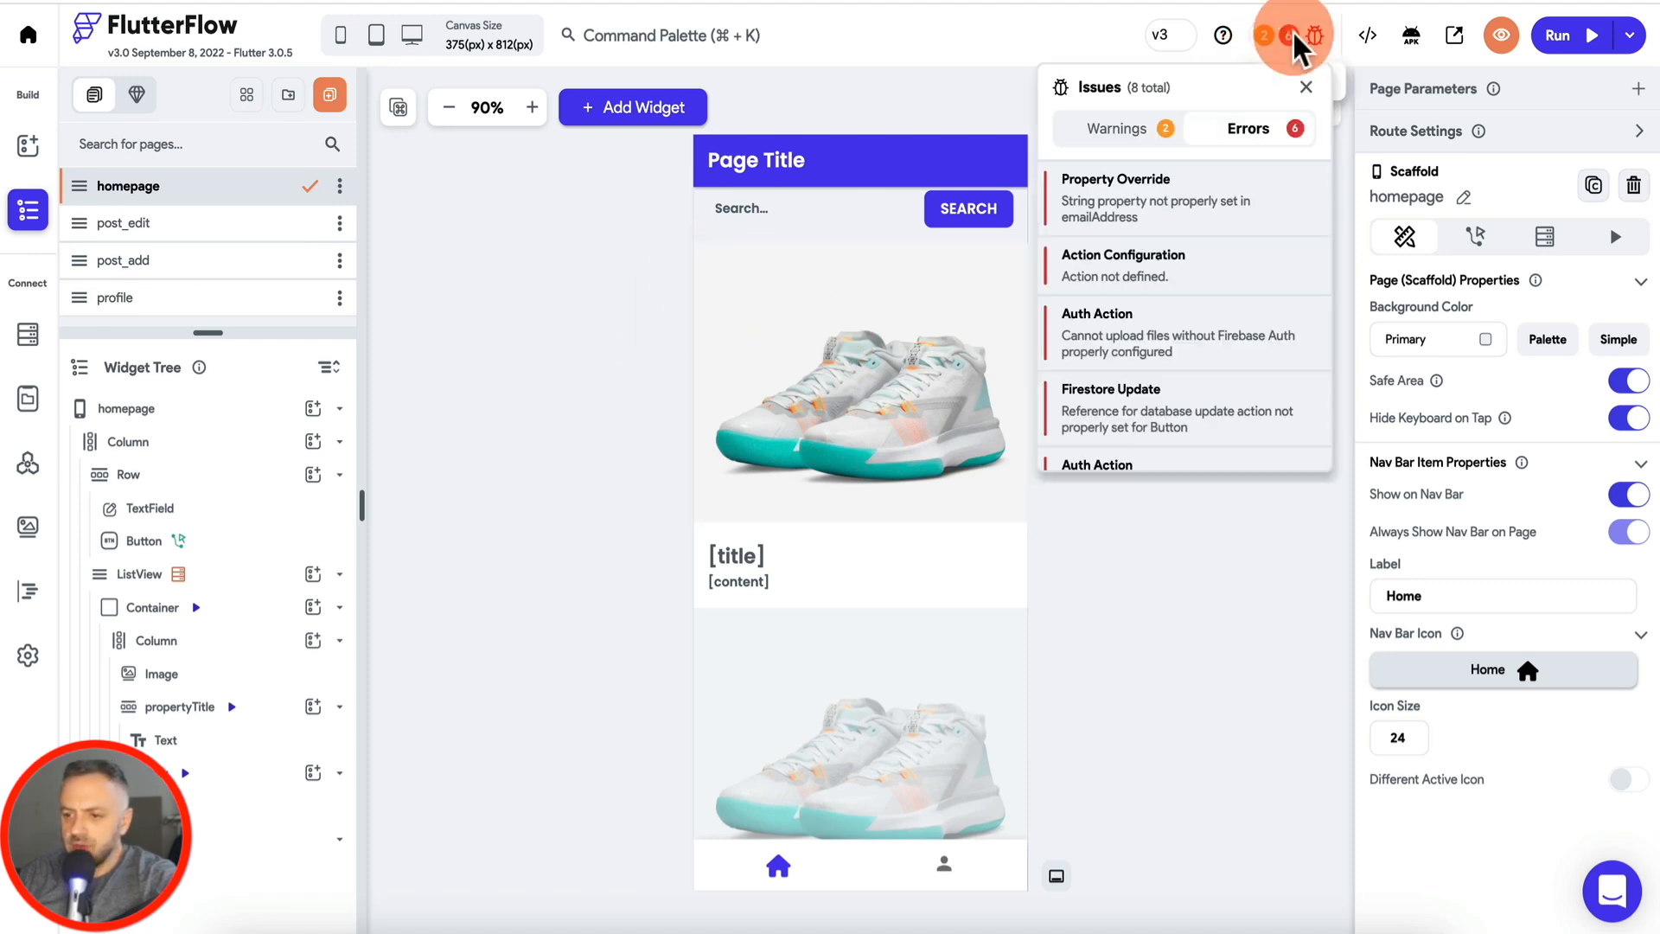
click(1175, 204)
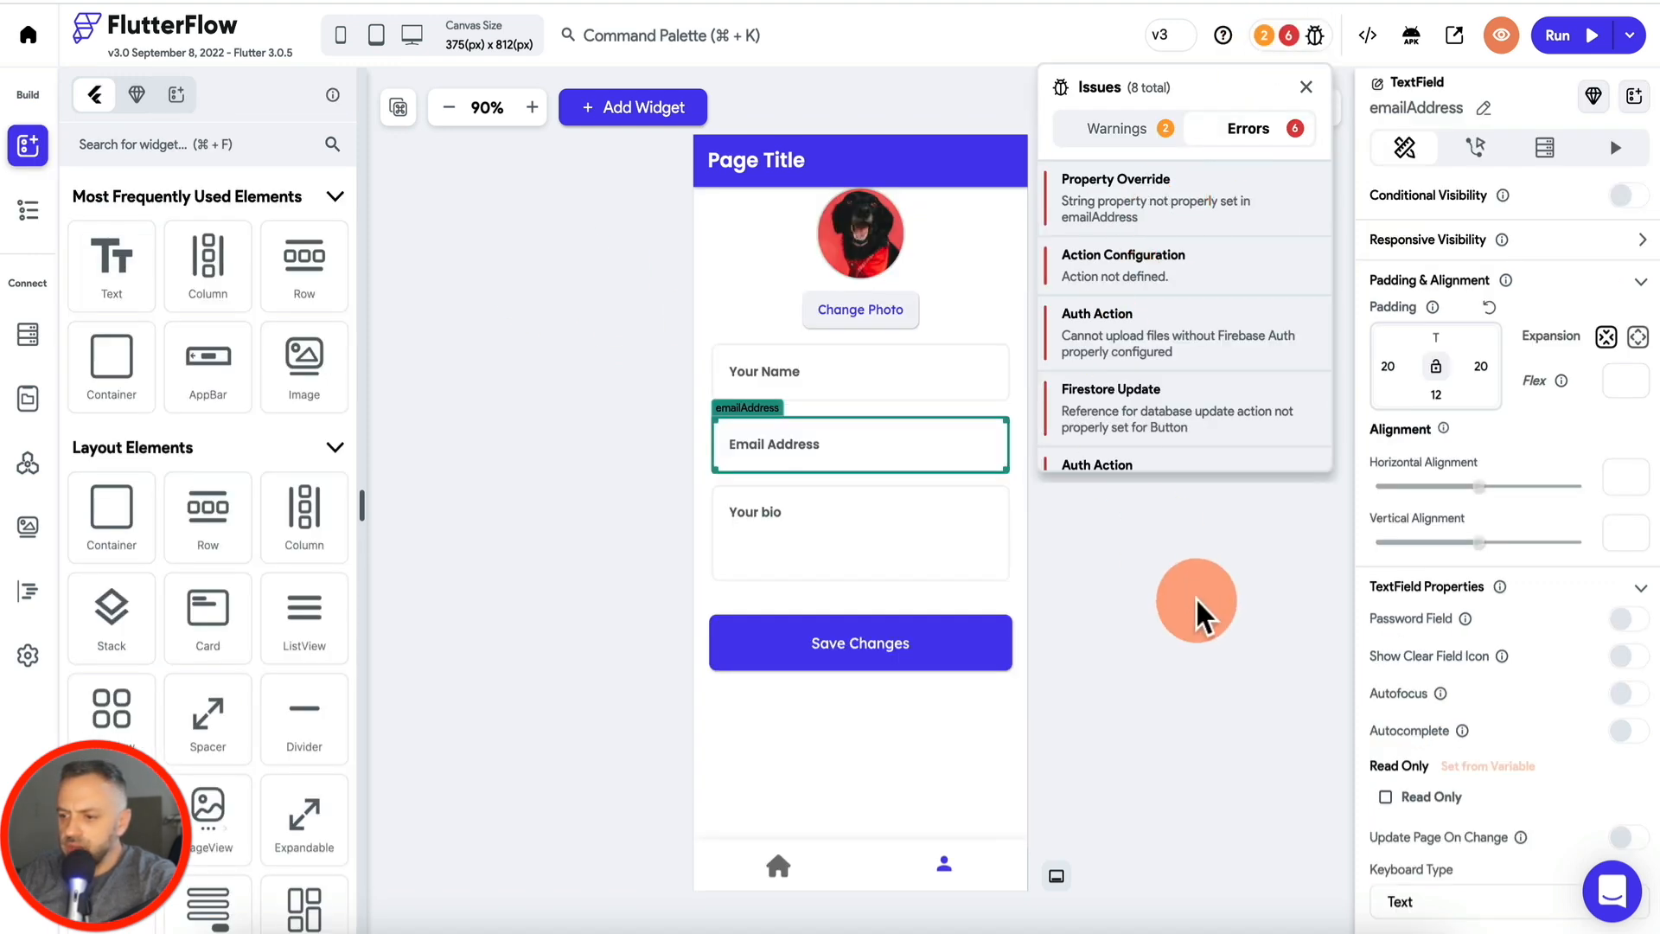
click(1198, 601)
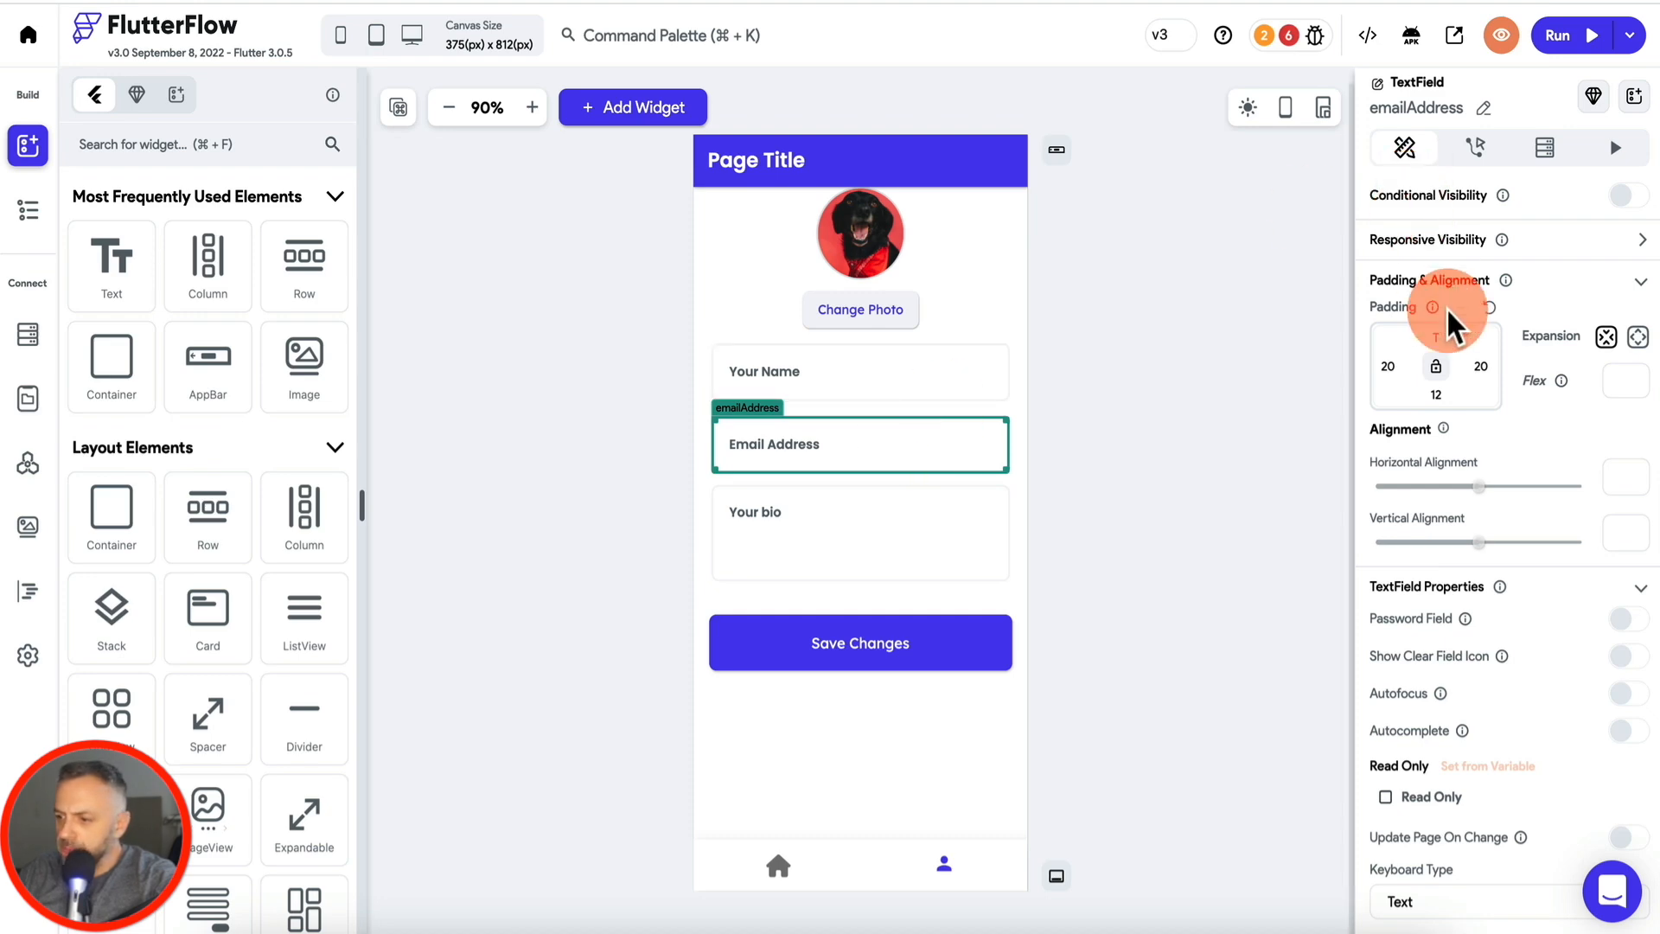
scroll(1450, 324, down, 5)
scroll(1440, 537, down, 4)
scroll(1450, 538, down, 10)
scroll(1449, 537, up, 15)
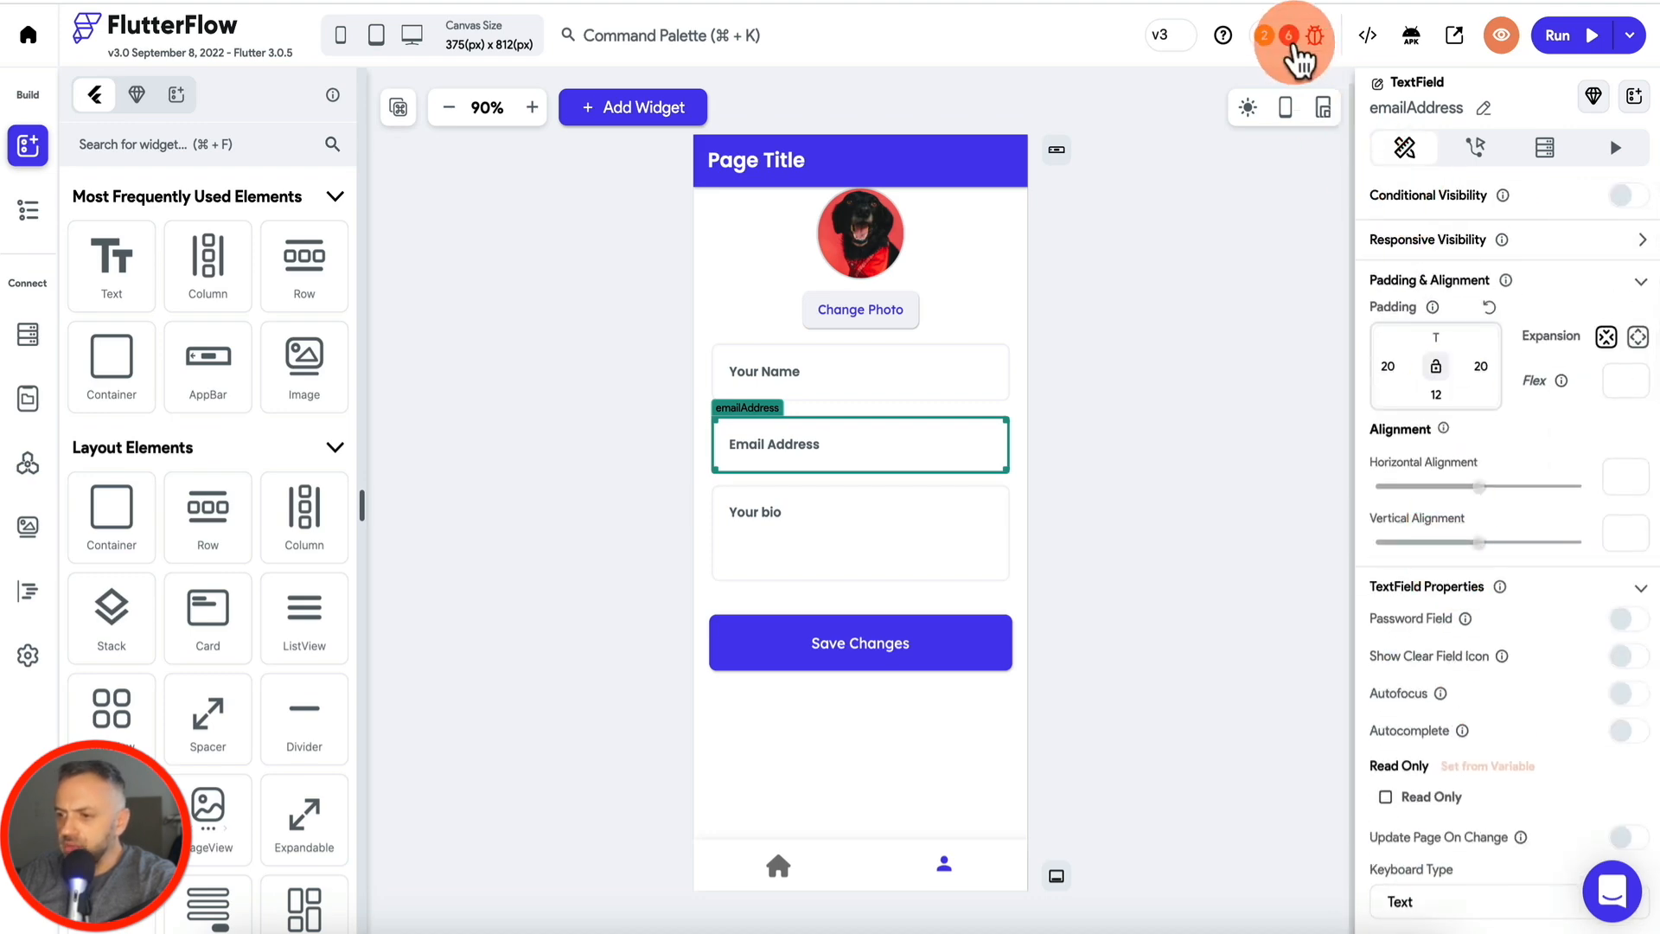
click(1291, 42)
click(1215, 194)
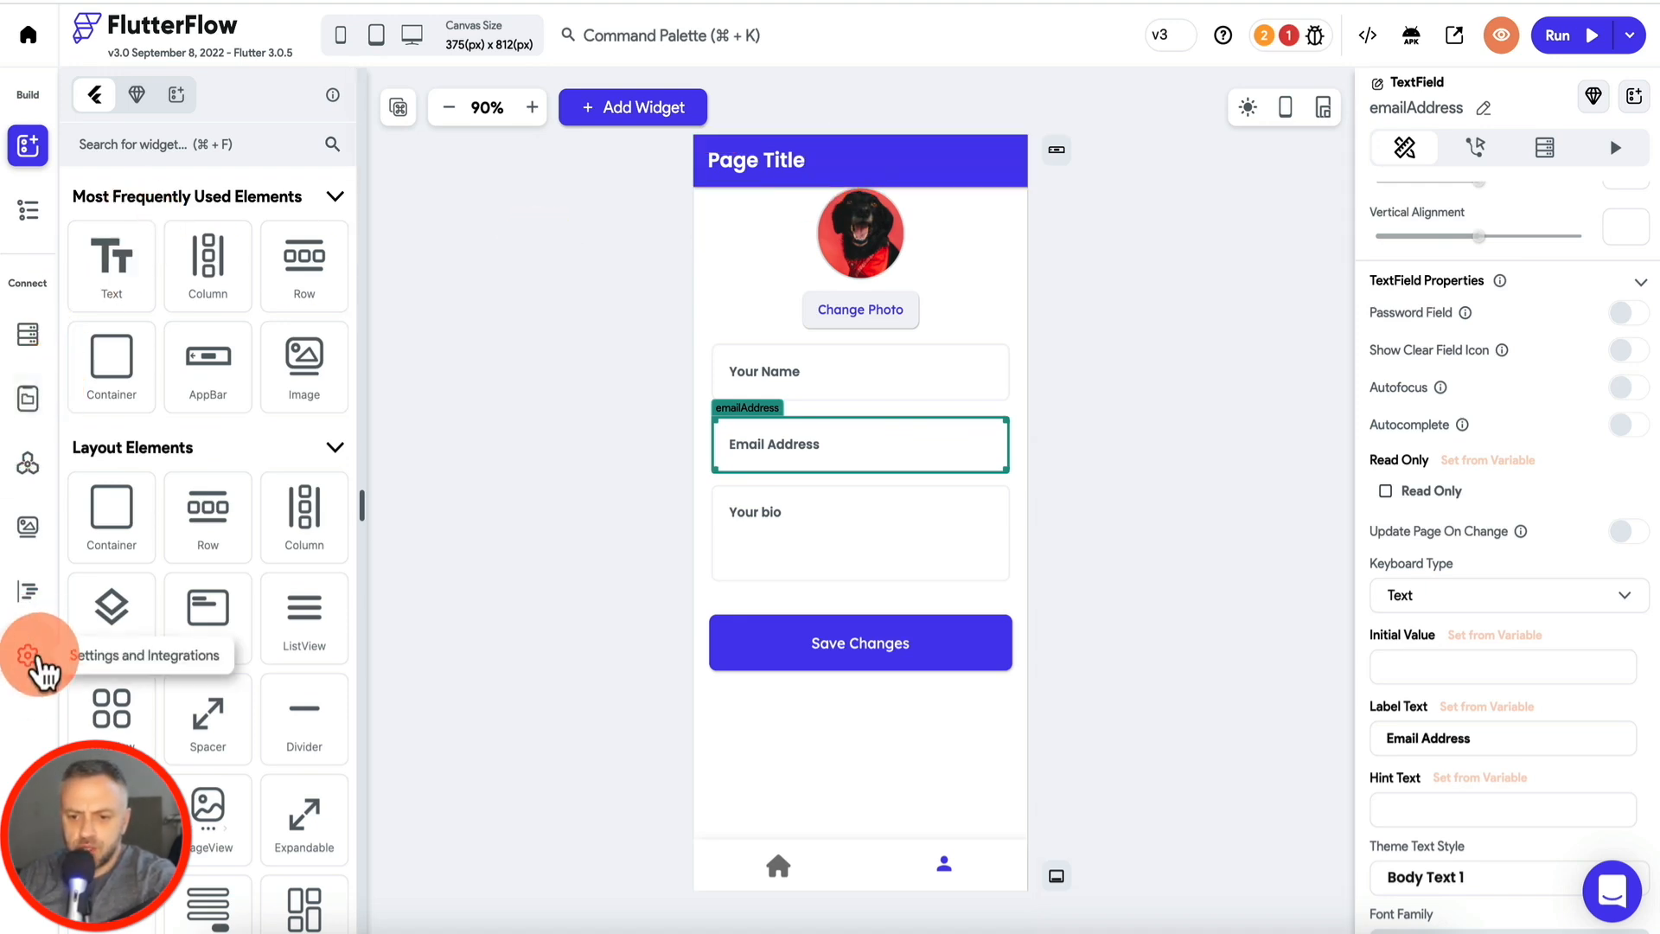
Step: Enable authentication in the app settings and set homepage as the Logged In Page
click(28, 657)
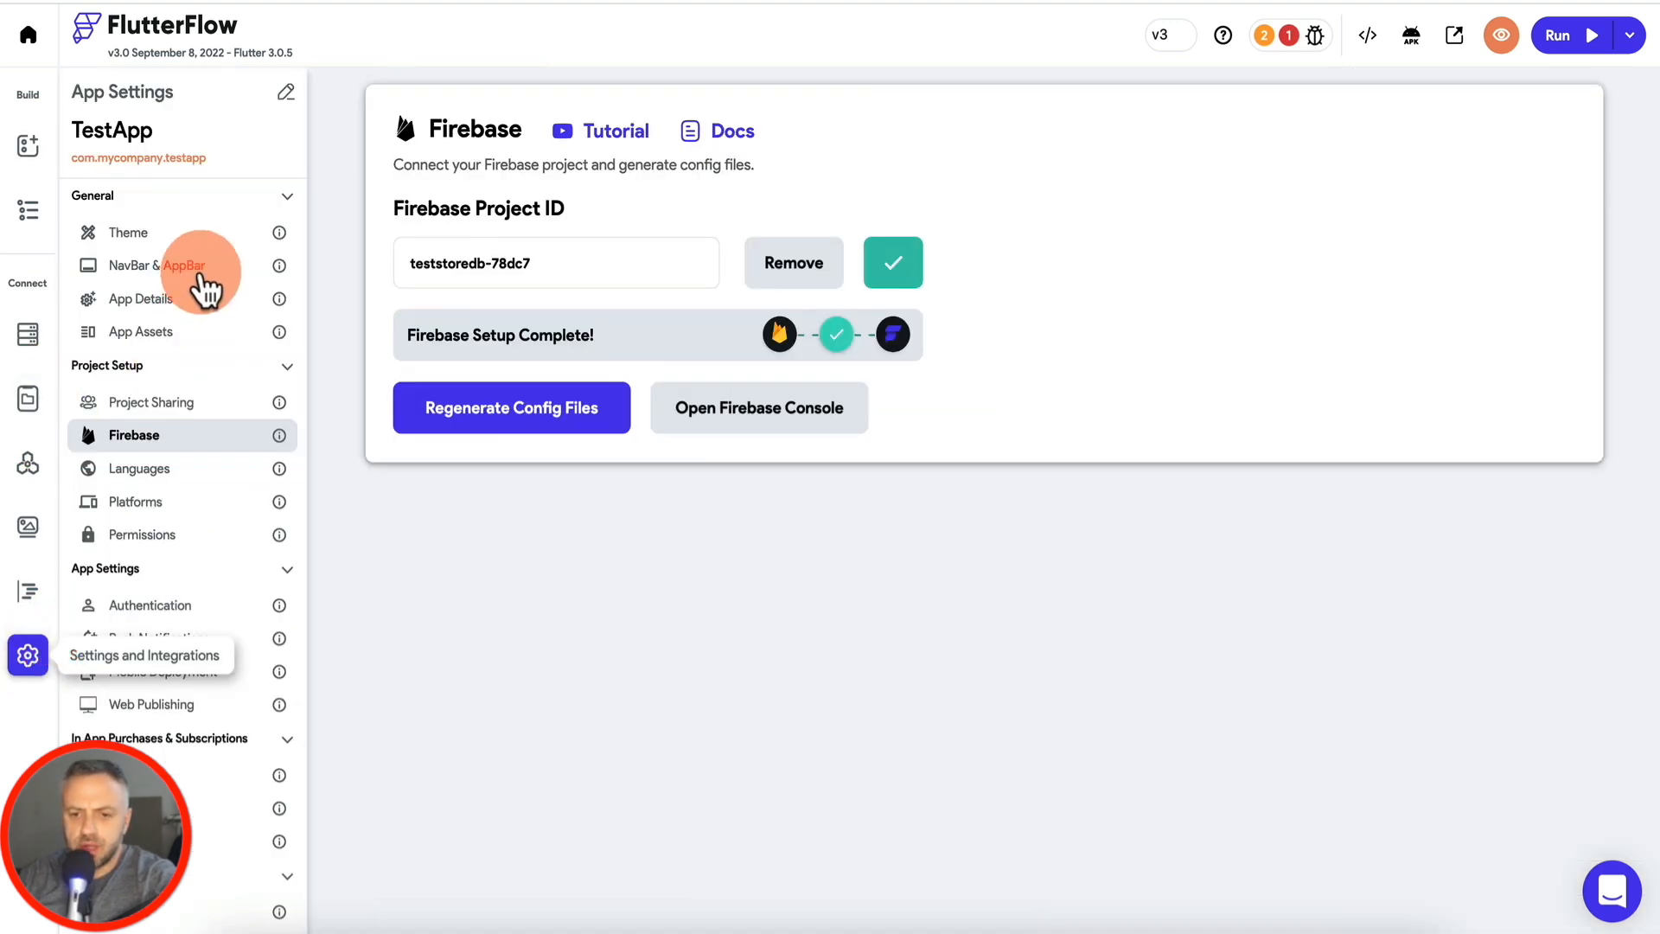
click(186, 616)
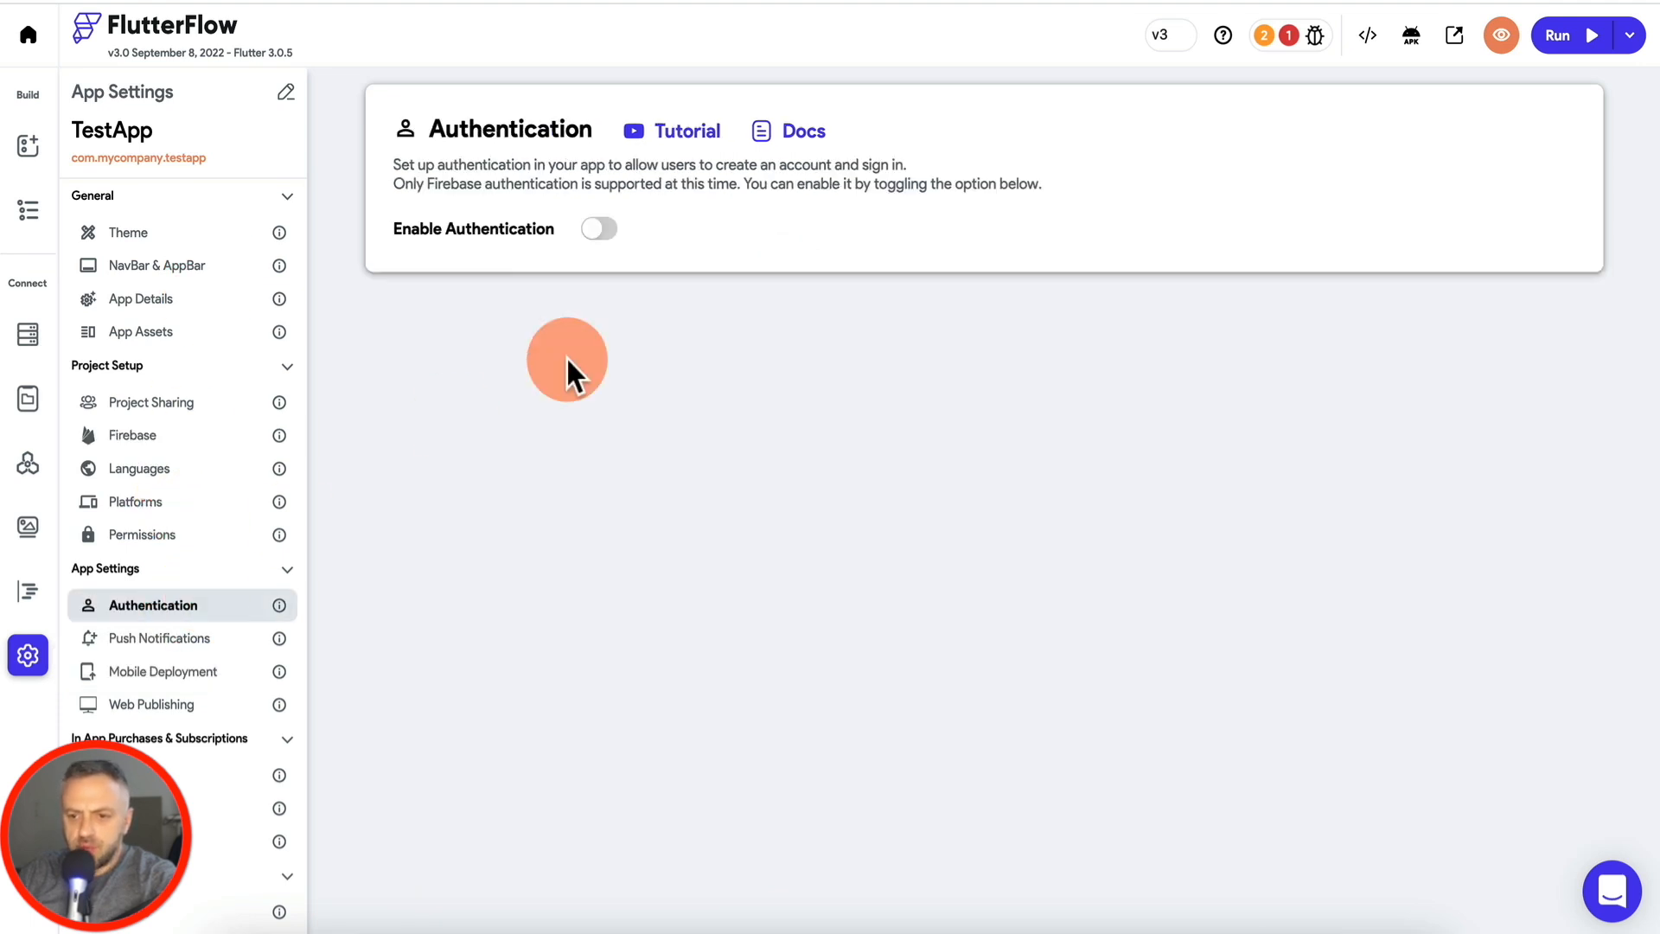
click(601, 229)
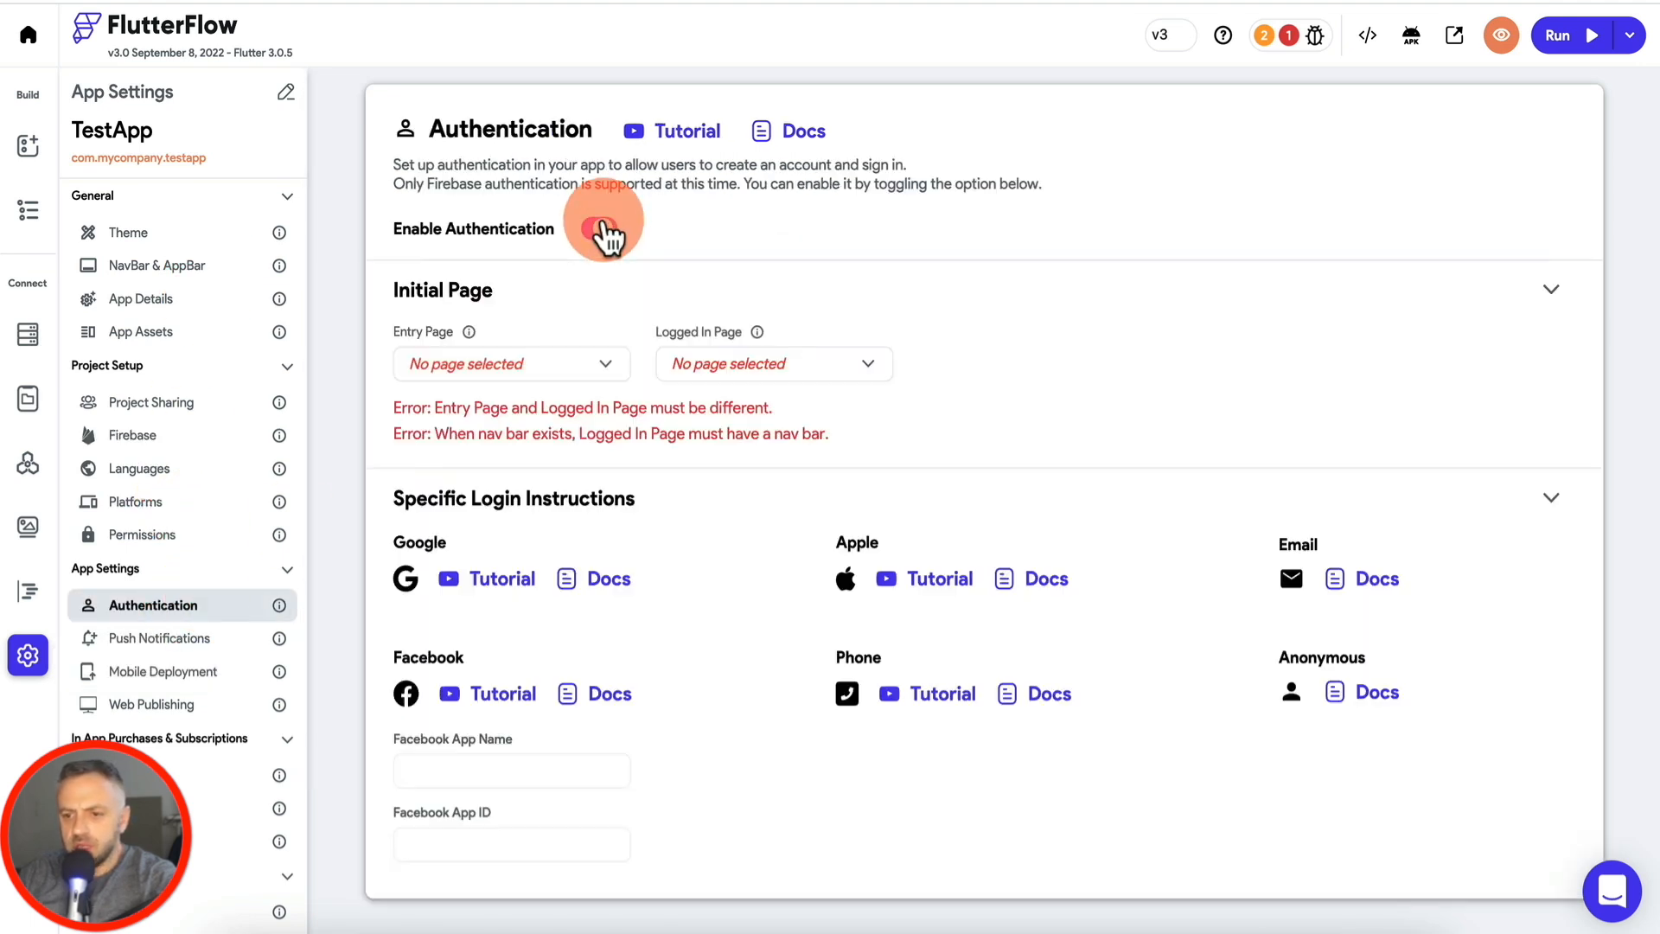
click(523, 372)
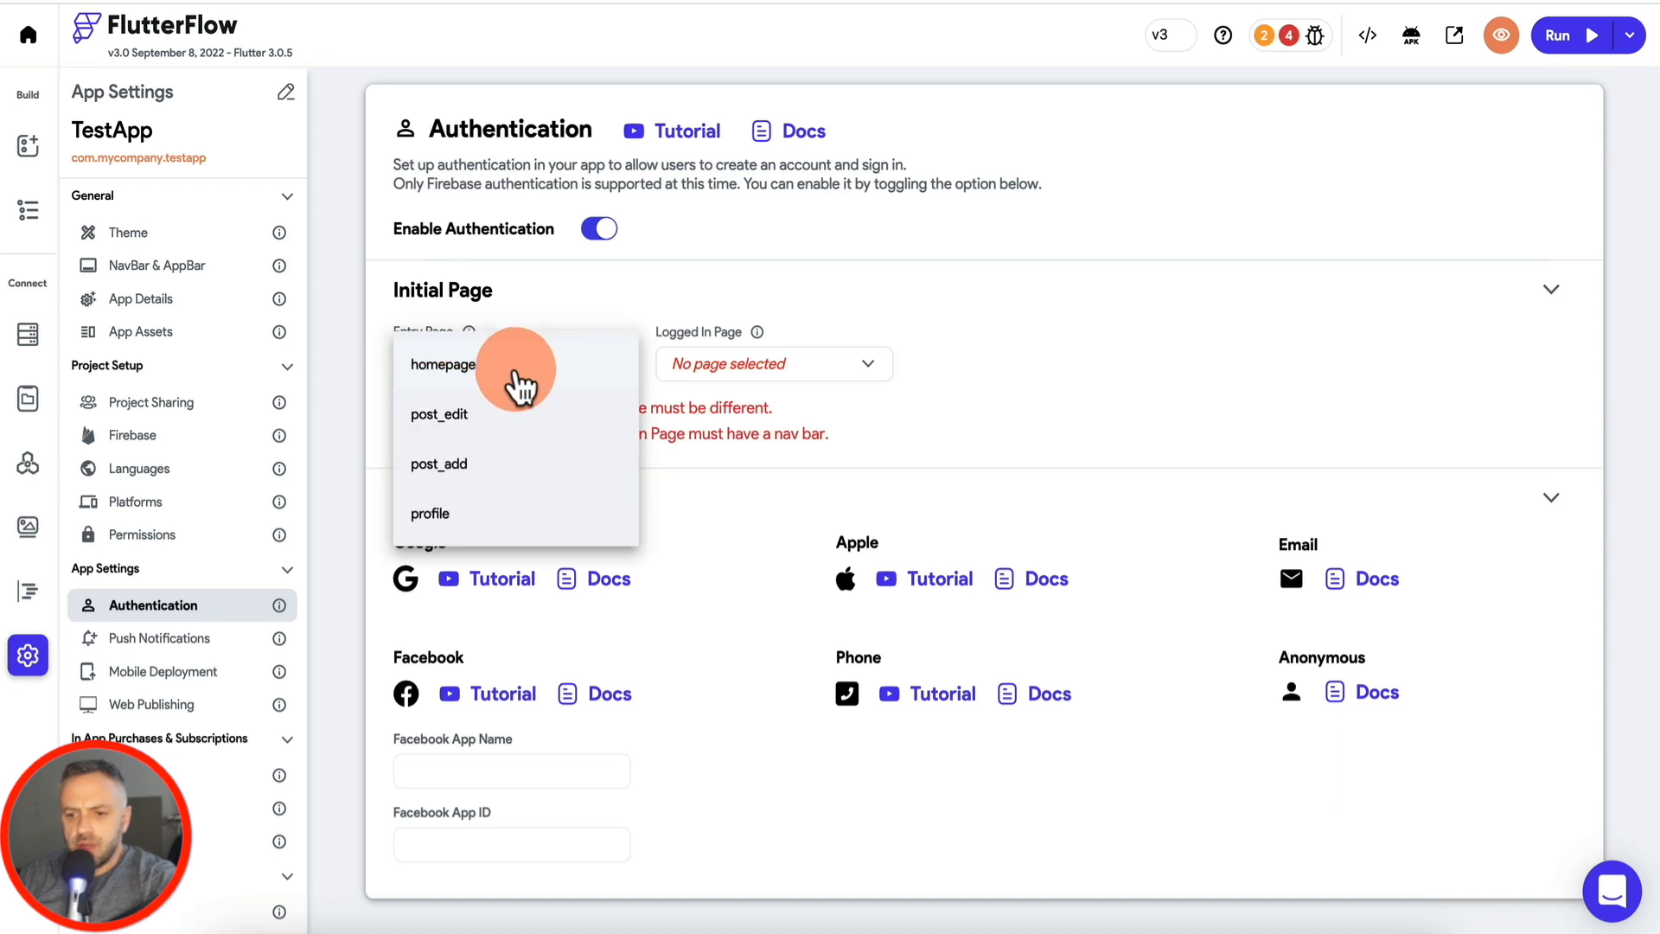
click(572, 277)
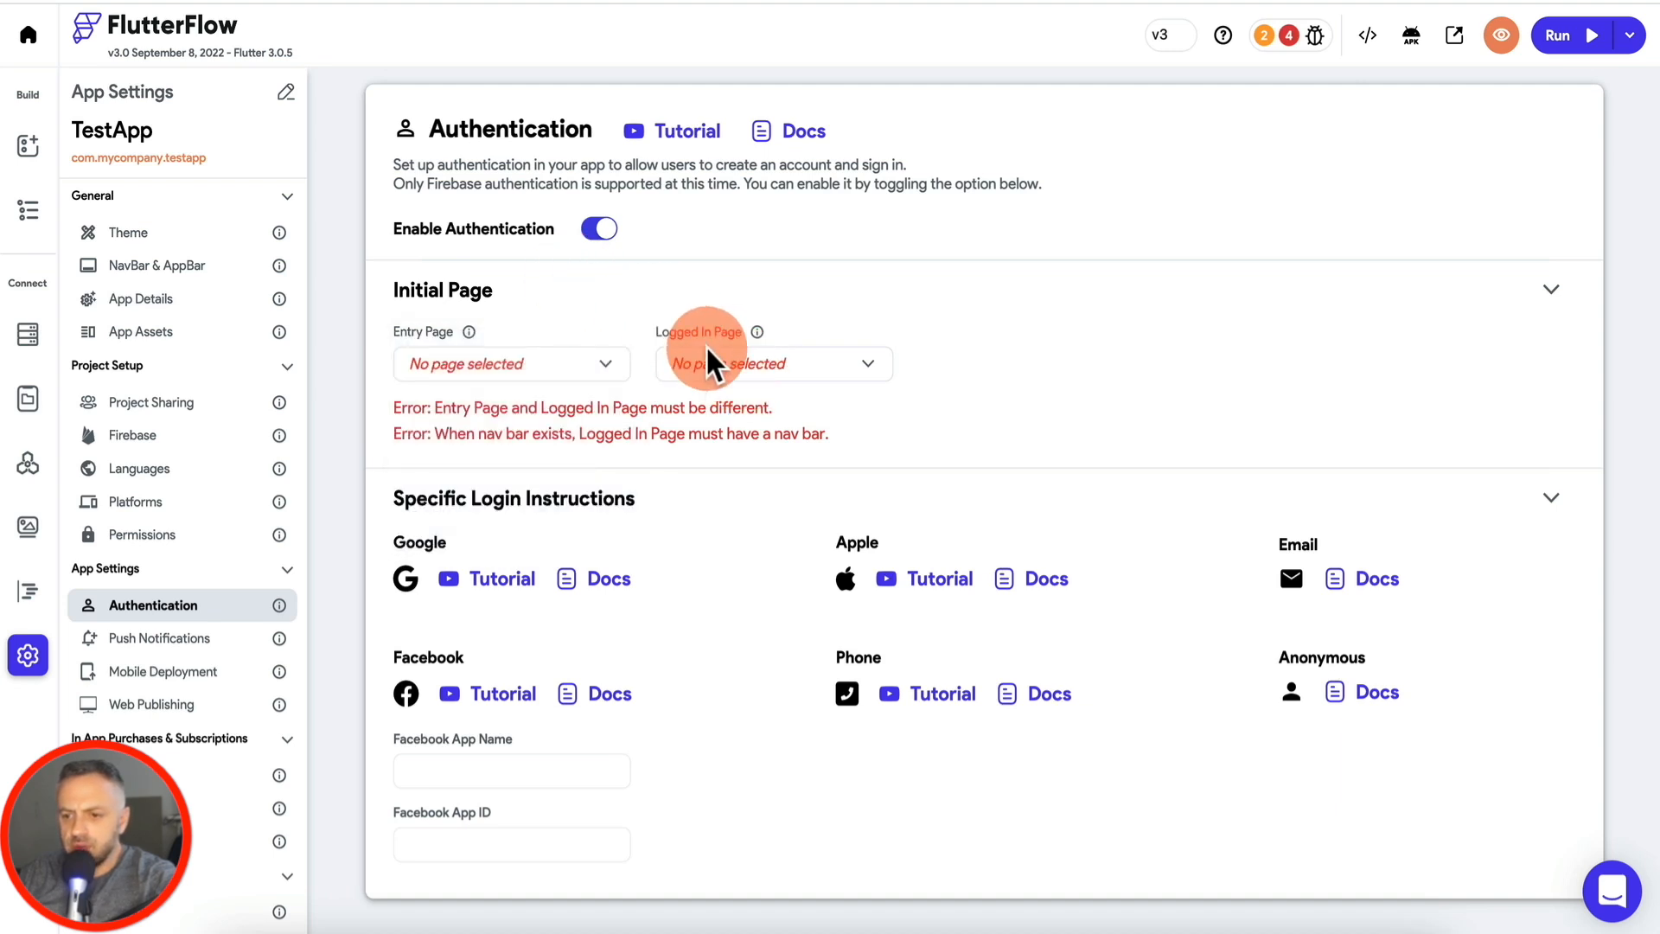
click(740, 367)
click(729, 368)
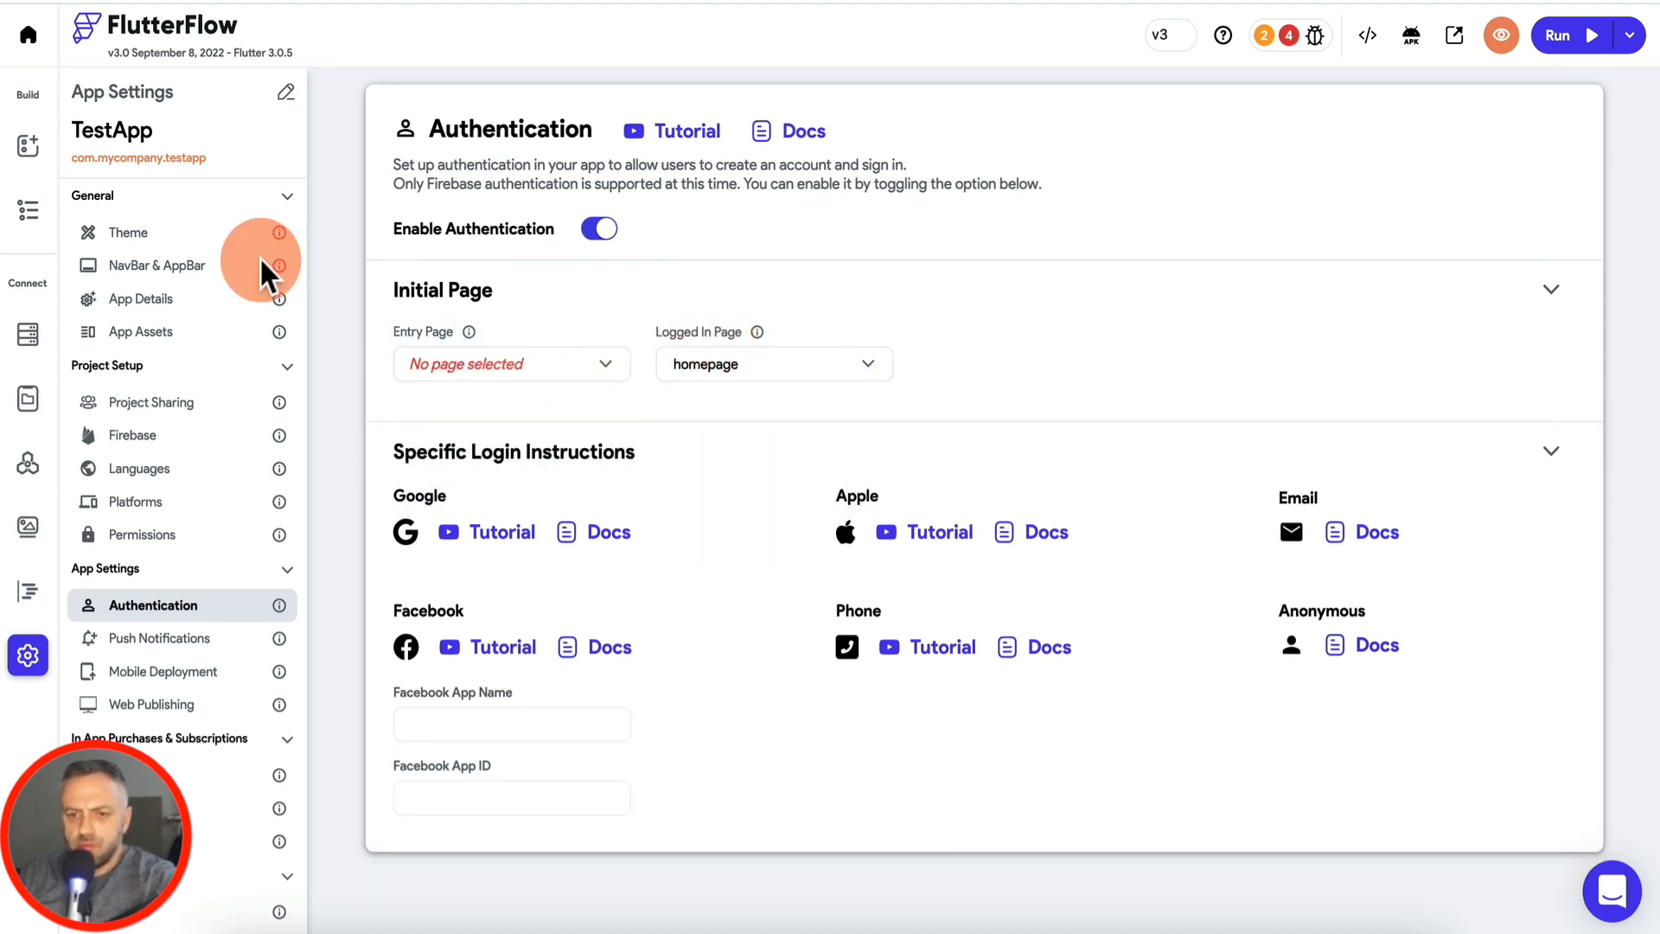
Step: Create a page named login from the Authenticate Solo Alt template, using the project's own theme
click(31, 149)
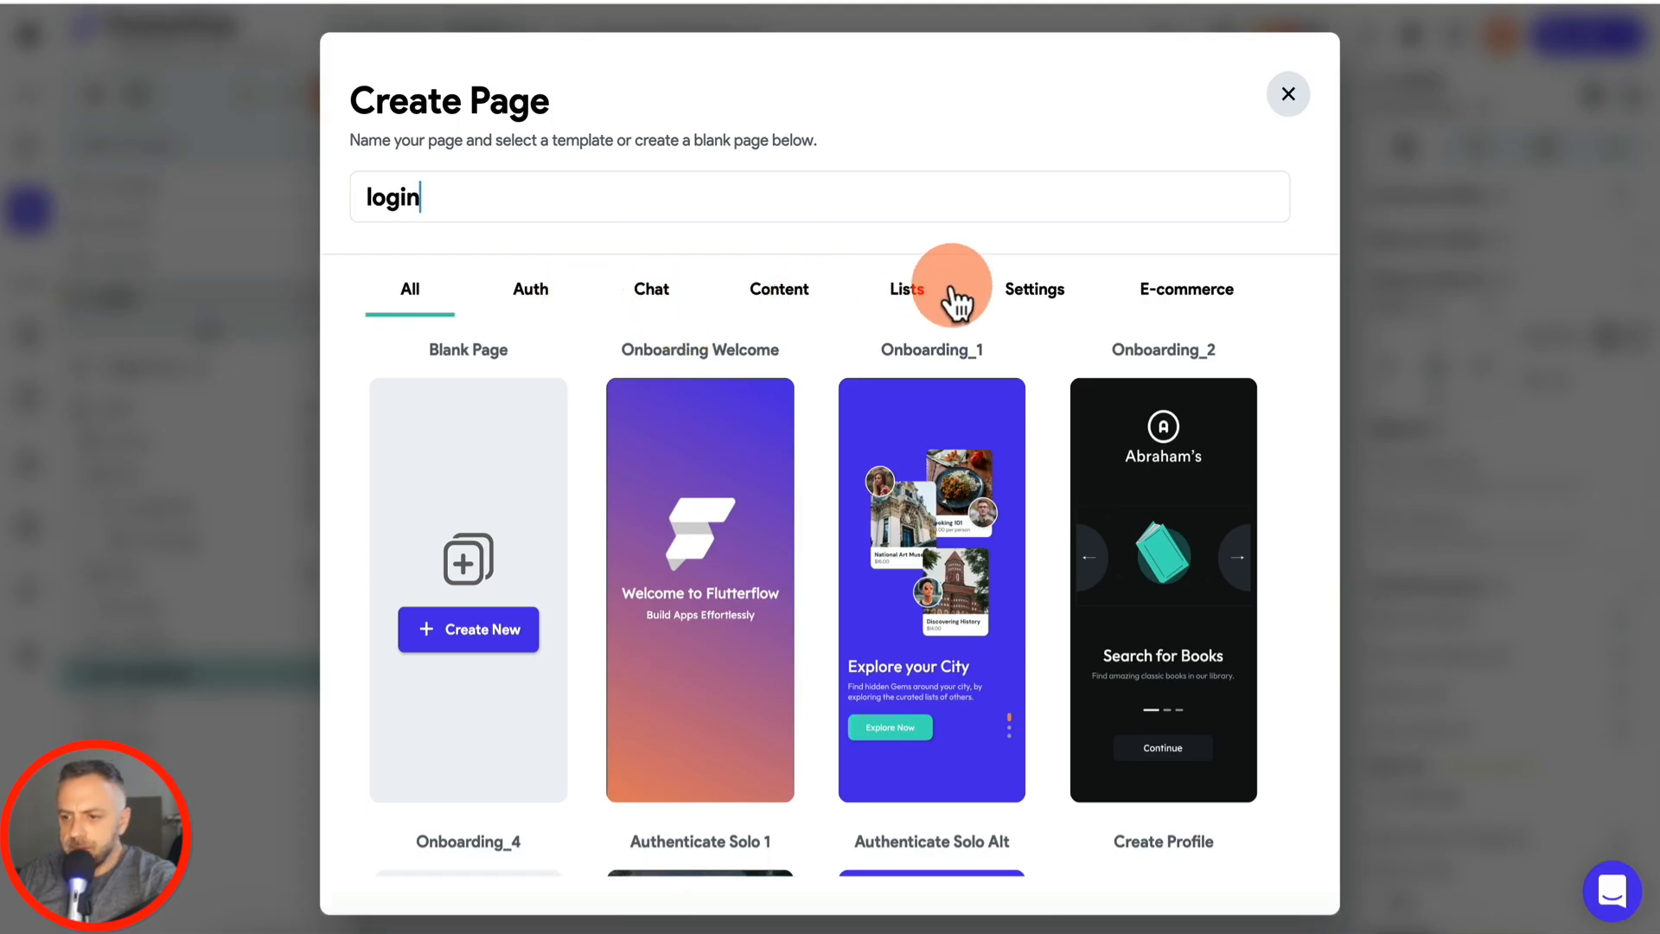
click(523, 298)
scroll(563, 436, down, 5)
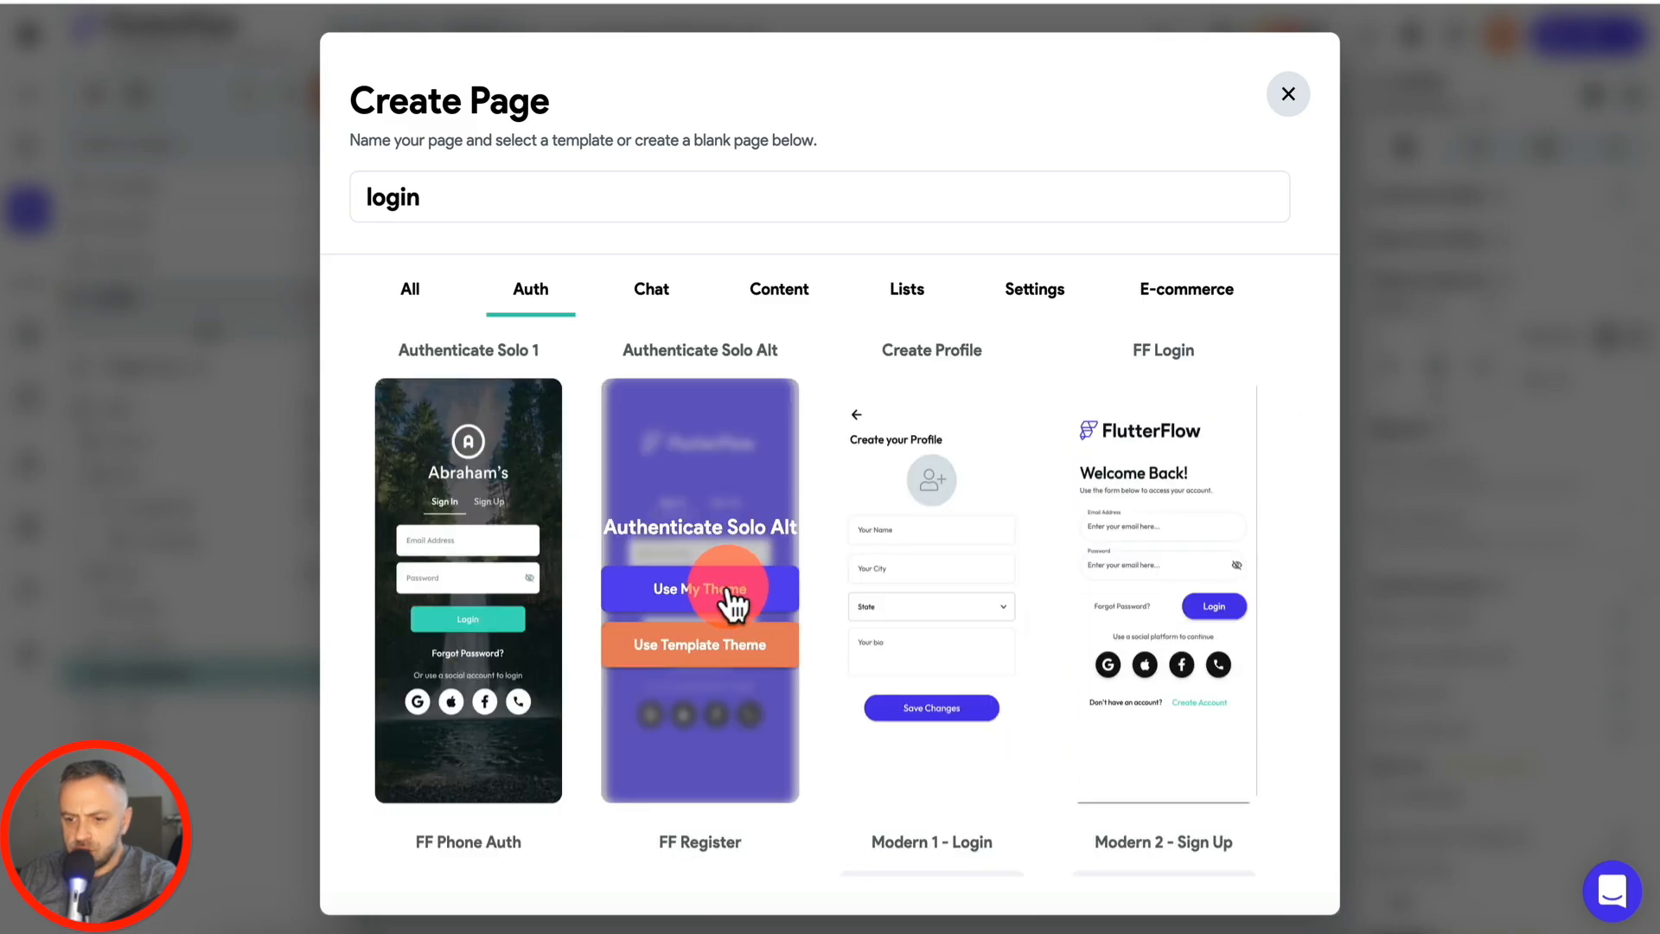
click(733, 605)
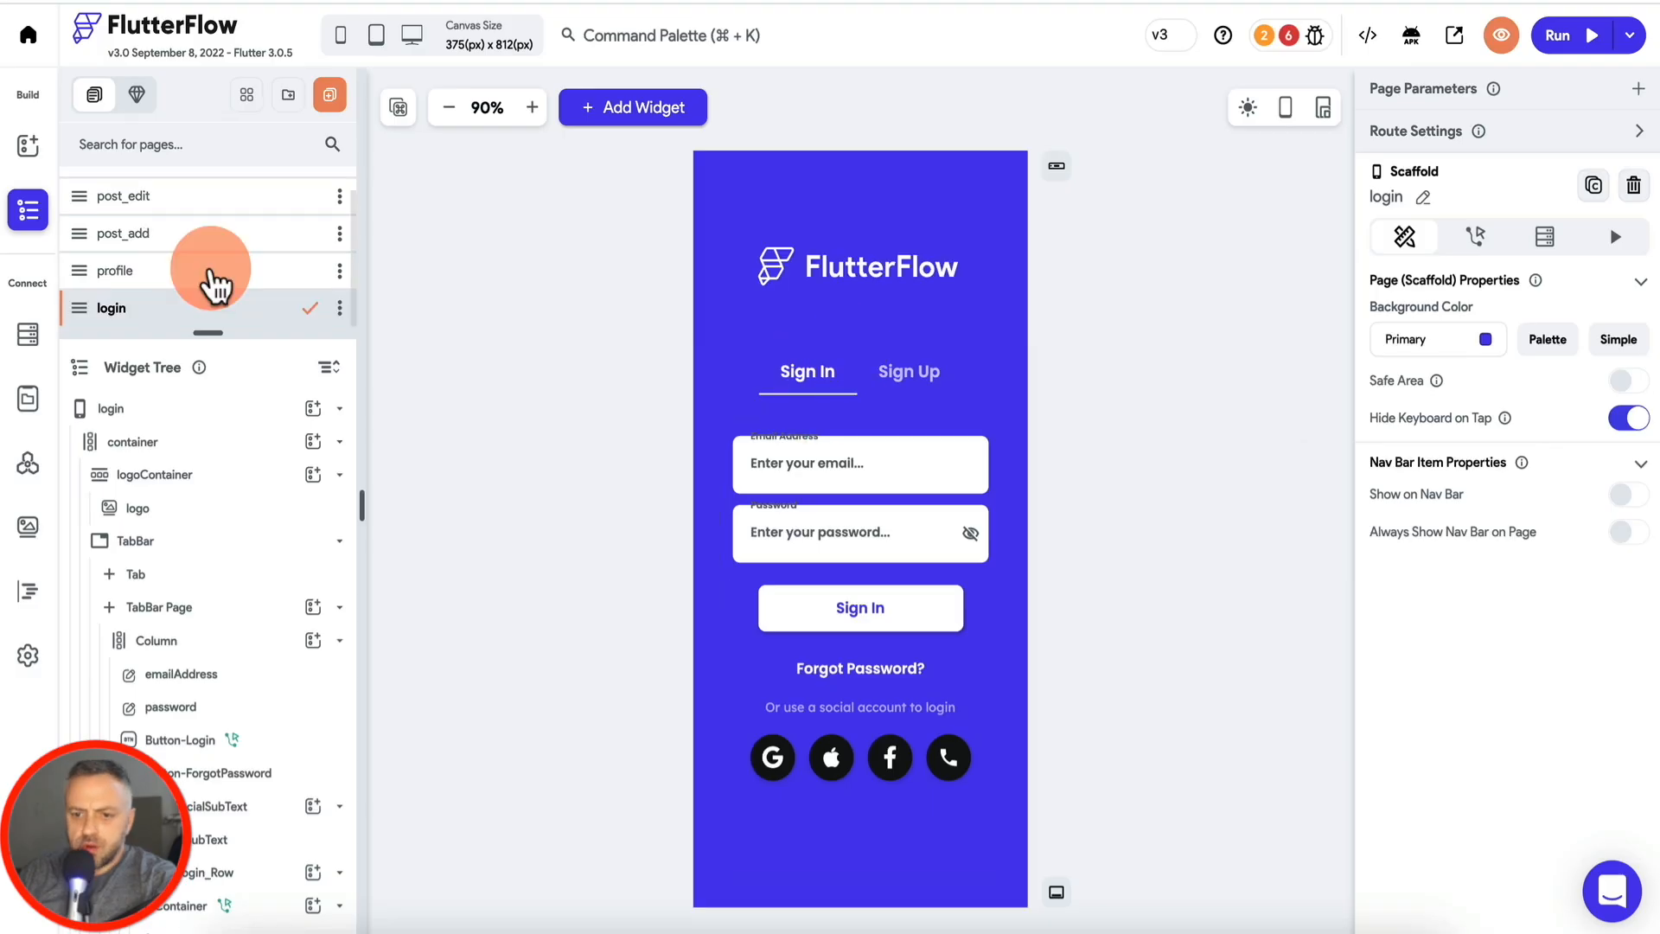
Step: Delete the forgot-password button and the social login text and icons from the login page's Sign In and Sign Up tabs
click(211, 271)
click(164, 311)
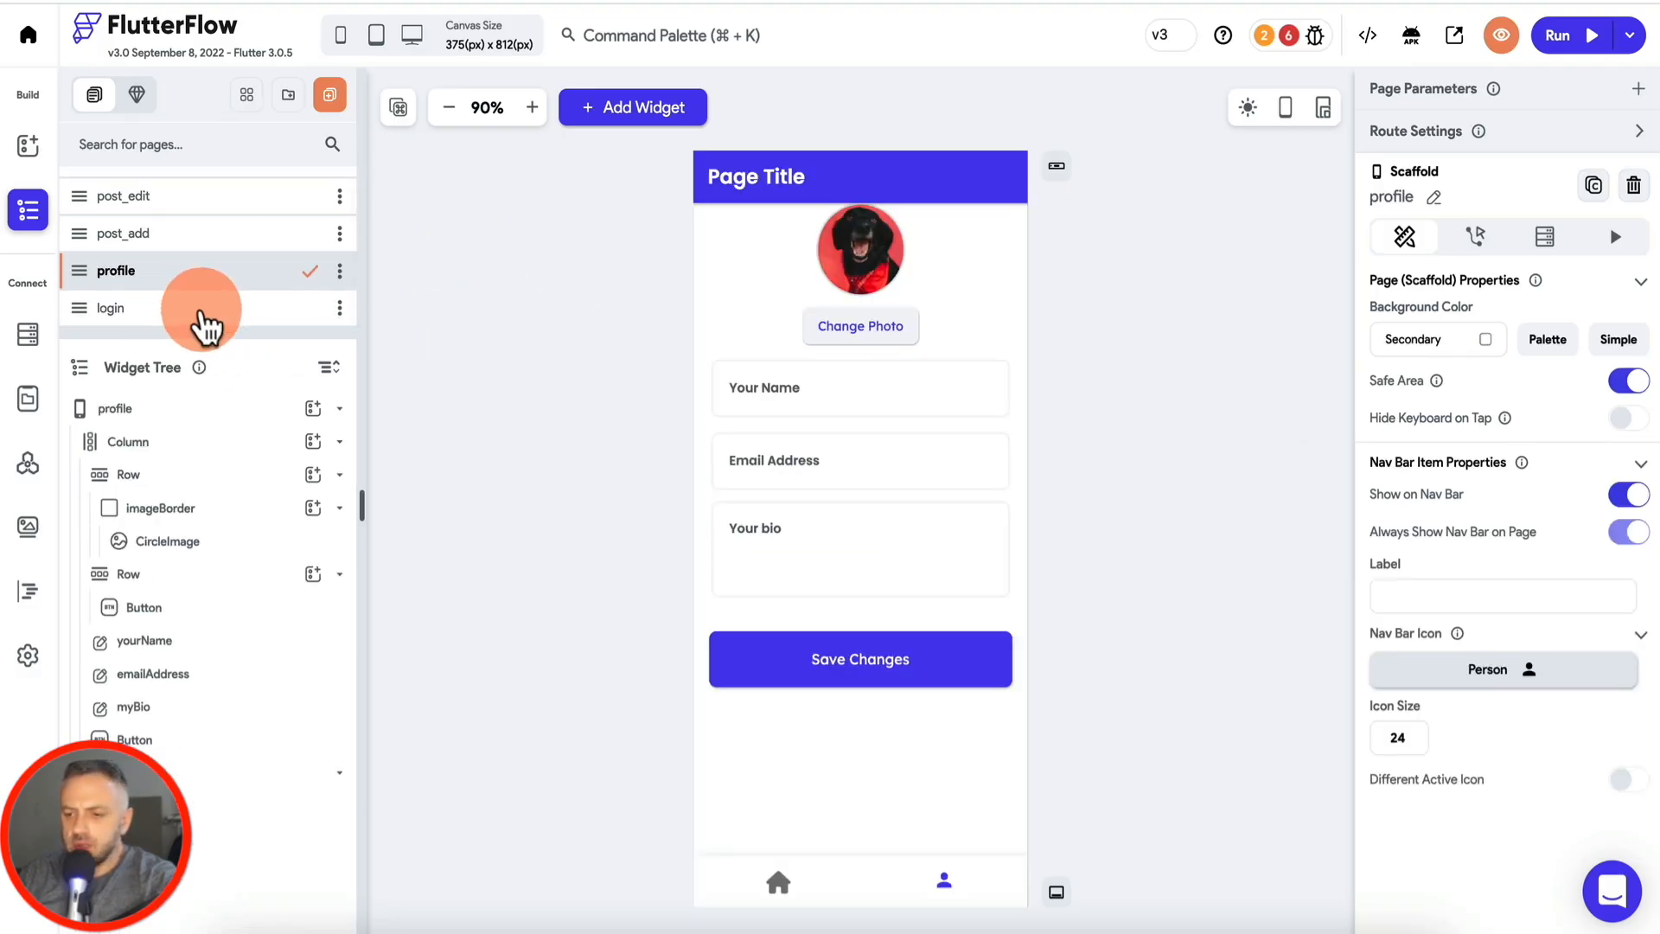
click(751, 729)
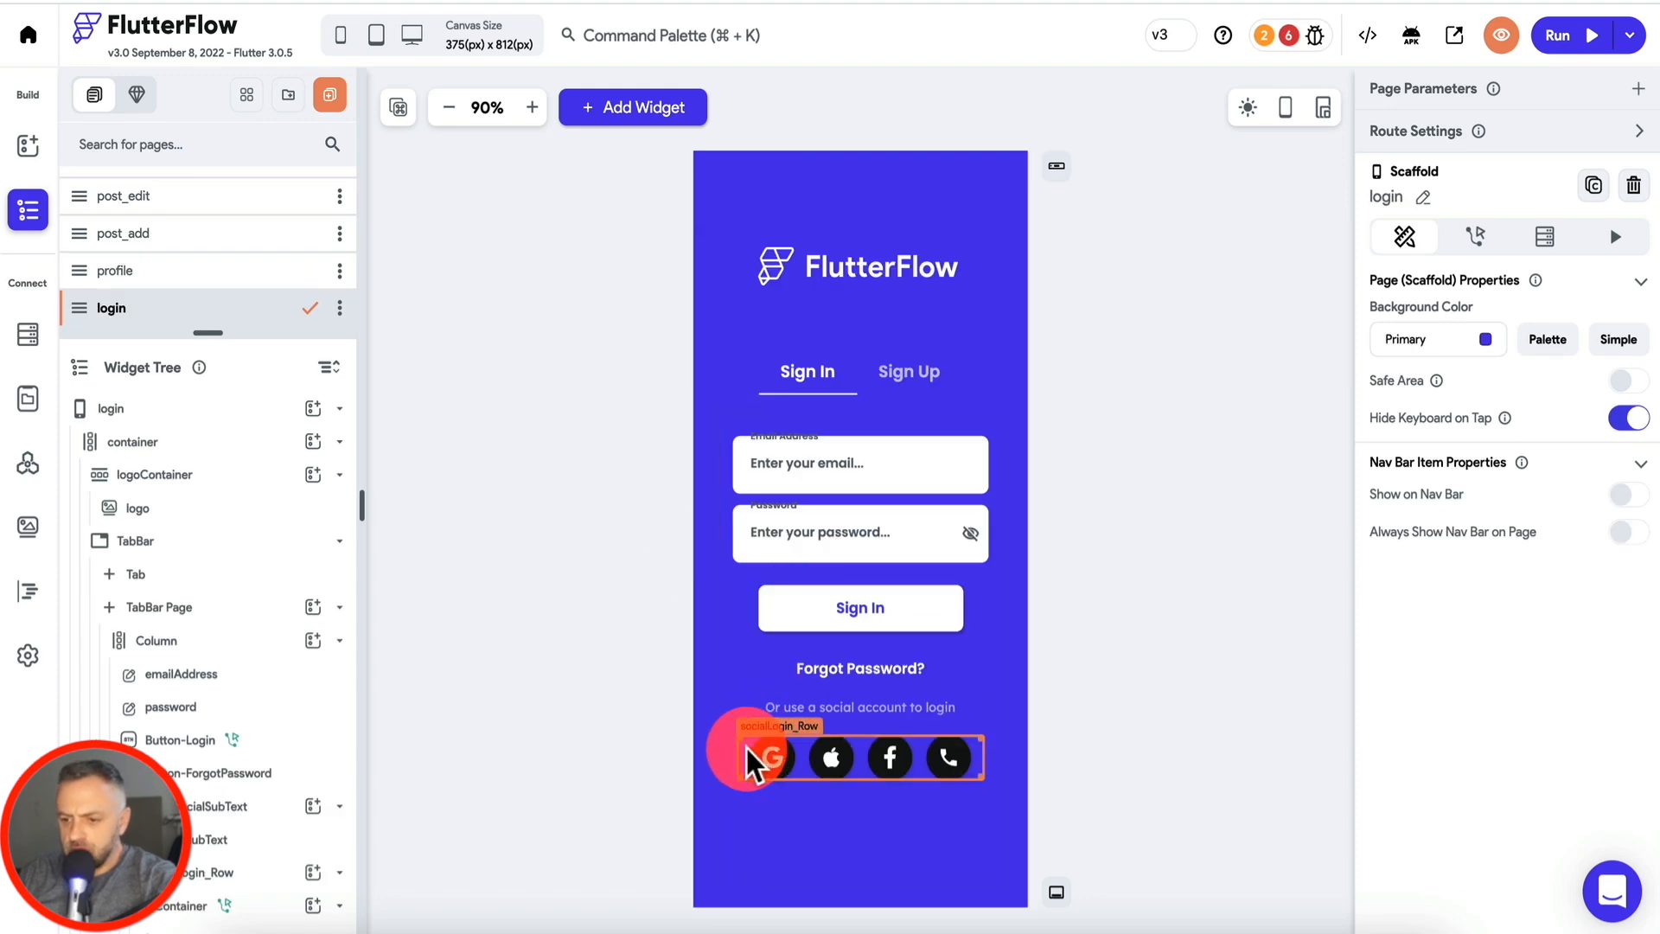
click(746, 749)
click(931, 360)
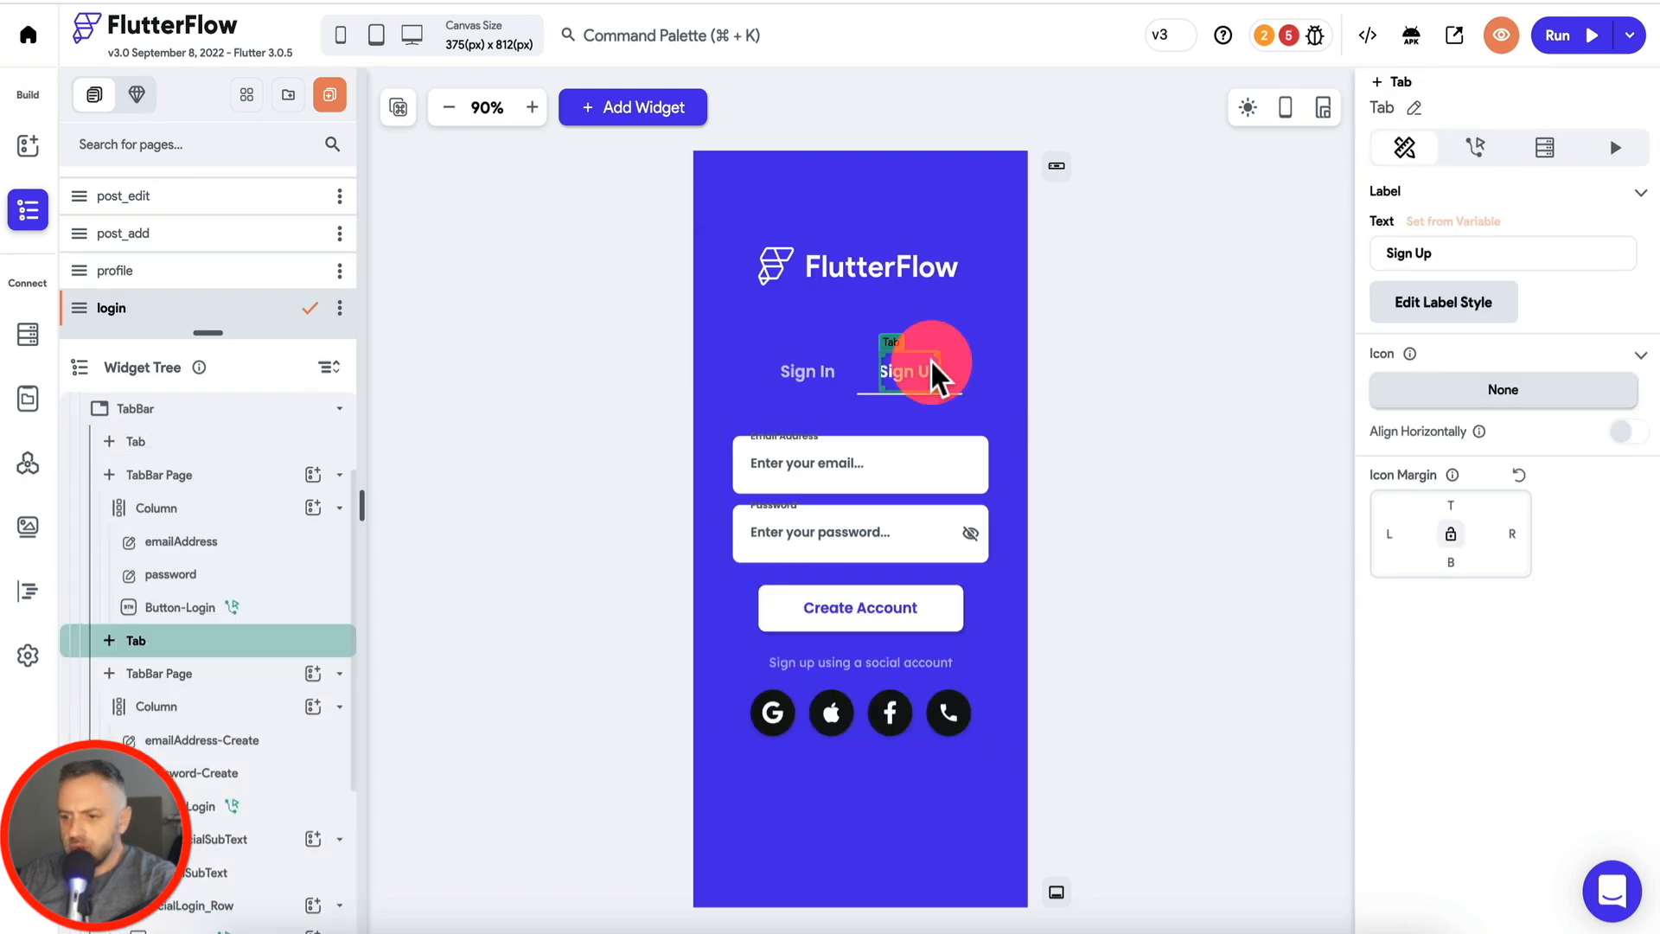
click(739, 702)
click(506, 439)
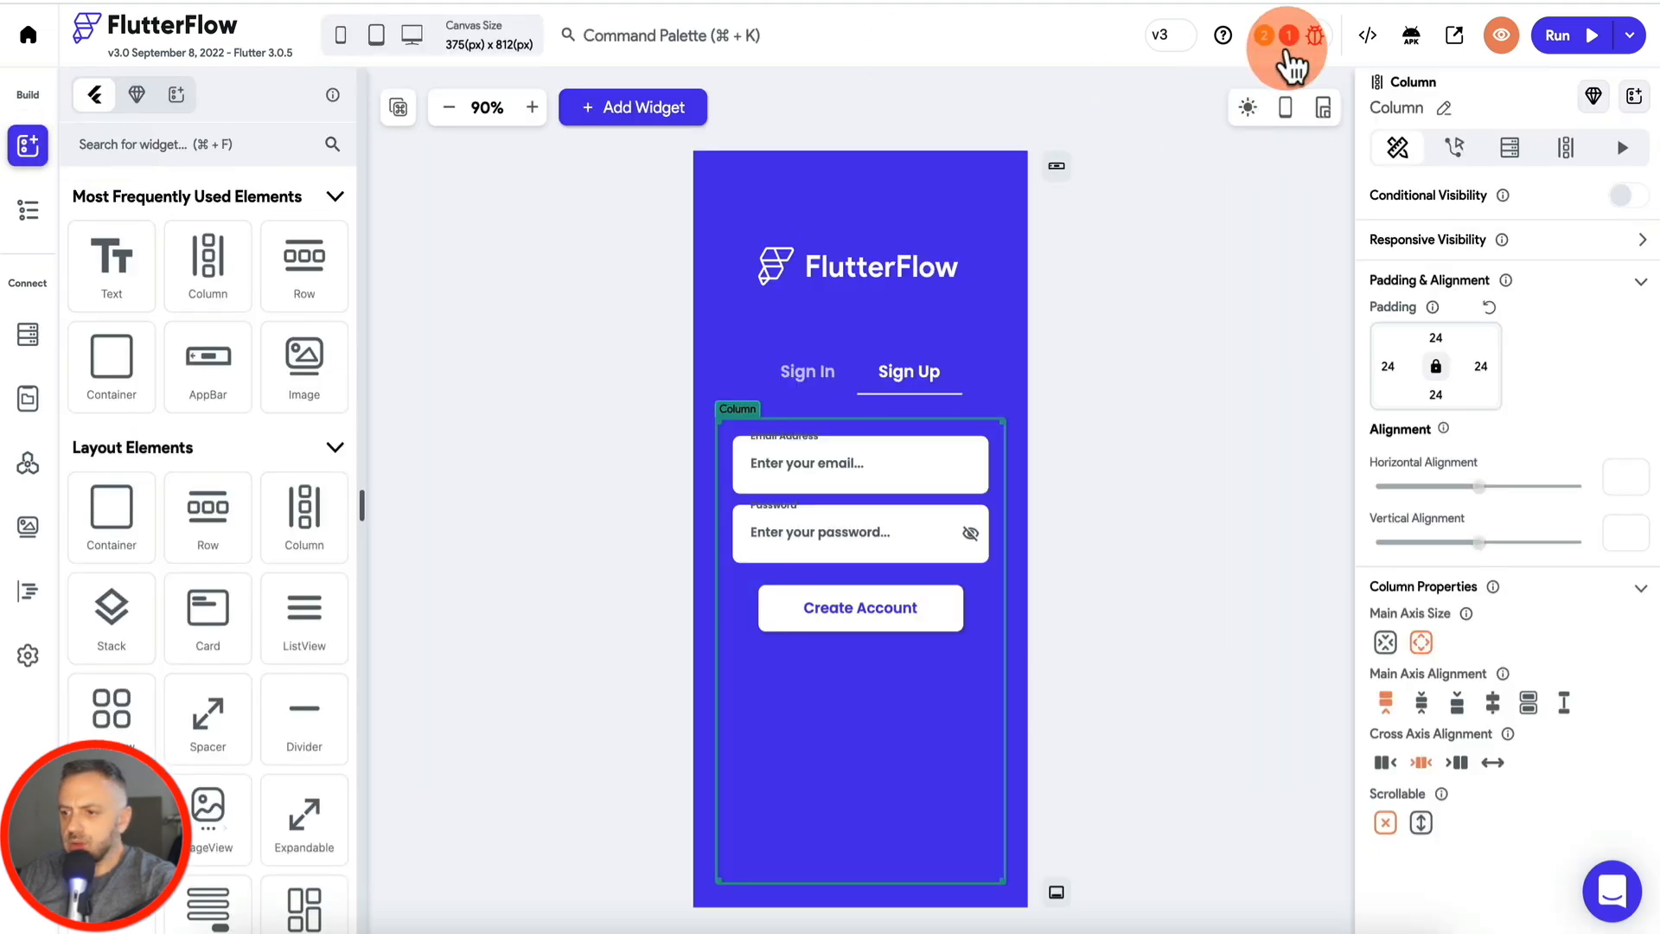
Step: Clear the profile page's emailAddress label text and bind the field's initial value to the authenticated user's Email
click(1290, 39)
click(1186, 235)
click(1496, 550)
click(1548, 511)
click(1507, 479)
click(1236, 605)
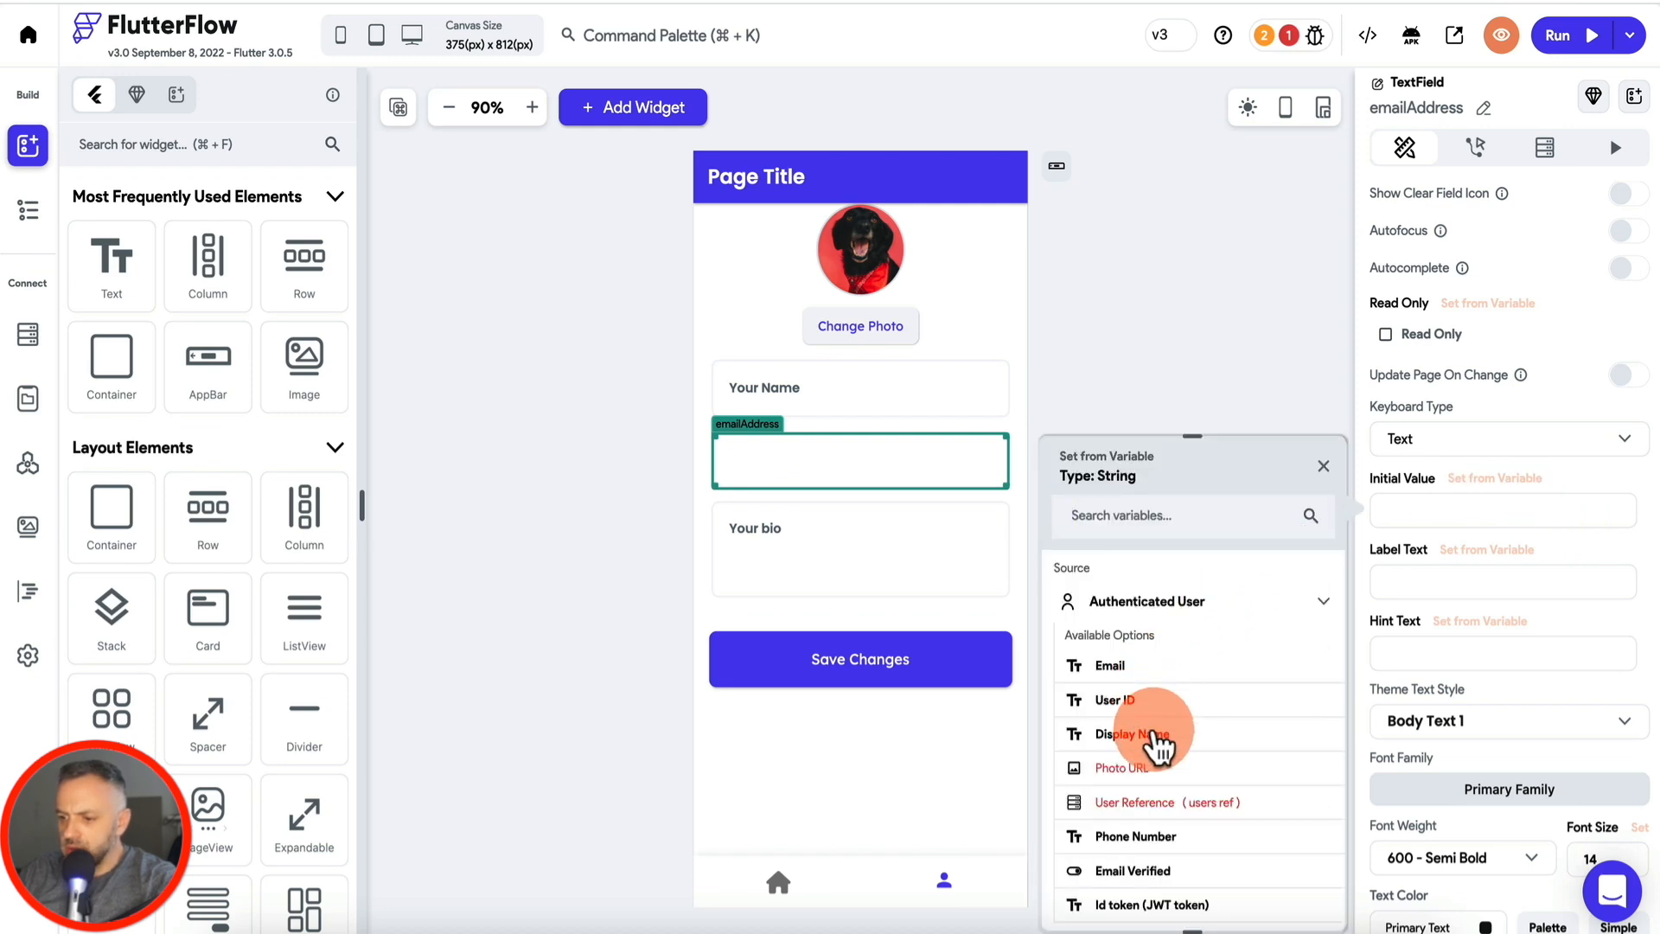
click(1153, 684)
Step: Bind the initial value of the profile page's yourName field to the authenticated user's Display Name
click(865, 393)
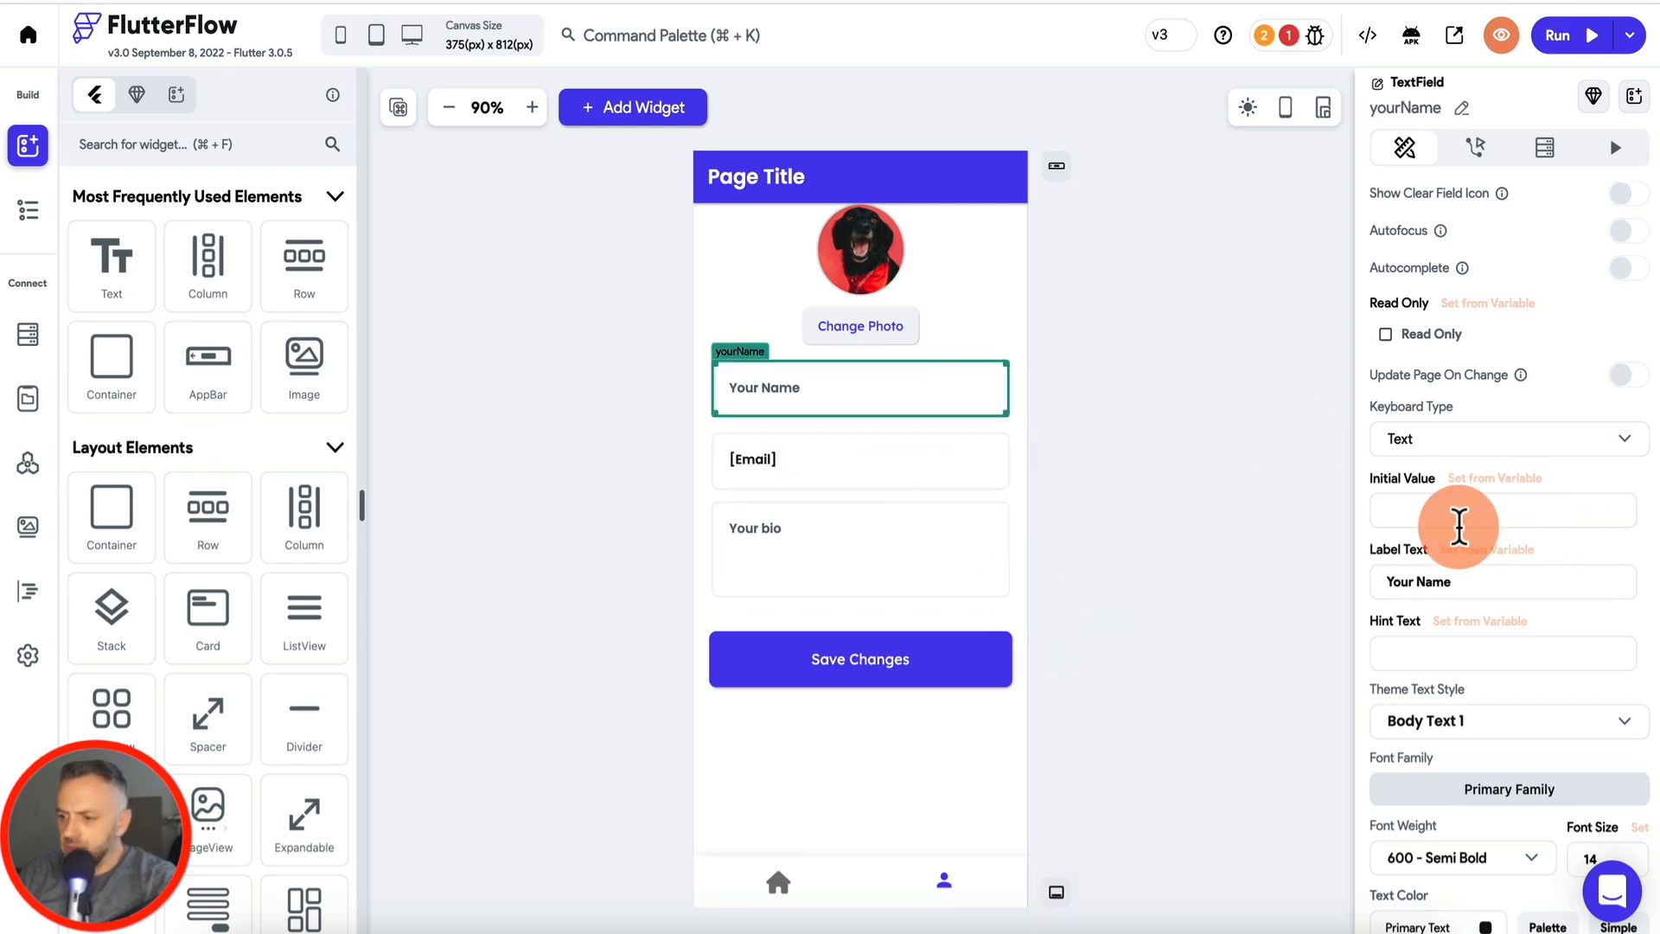
click(1484, 475)
click(1157, 601)
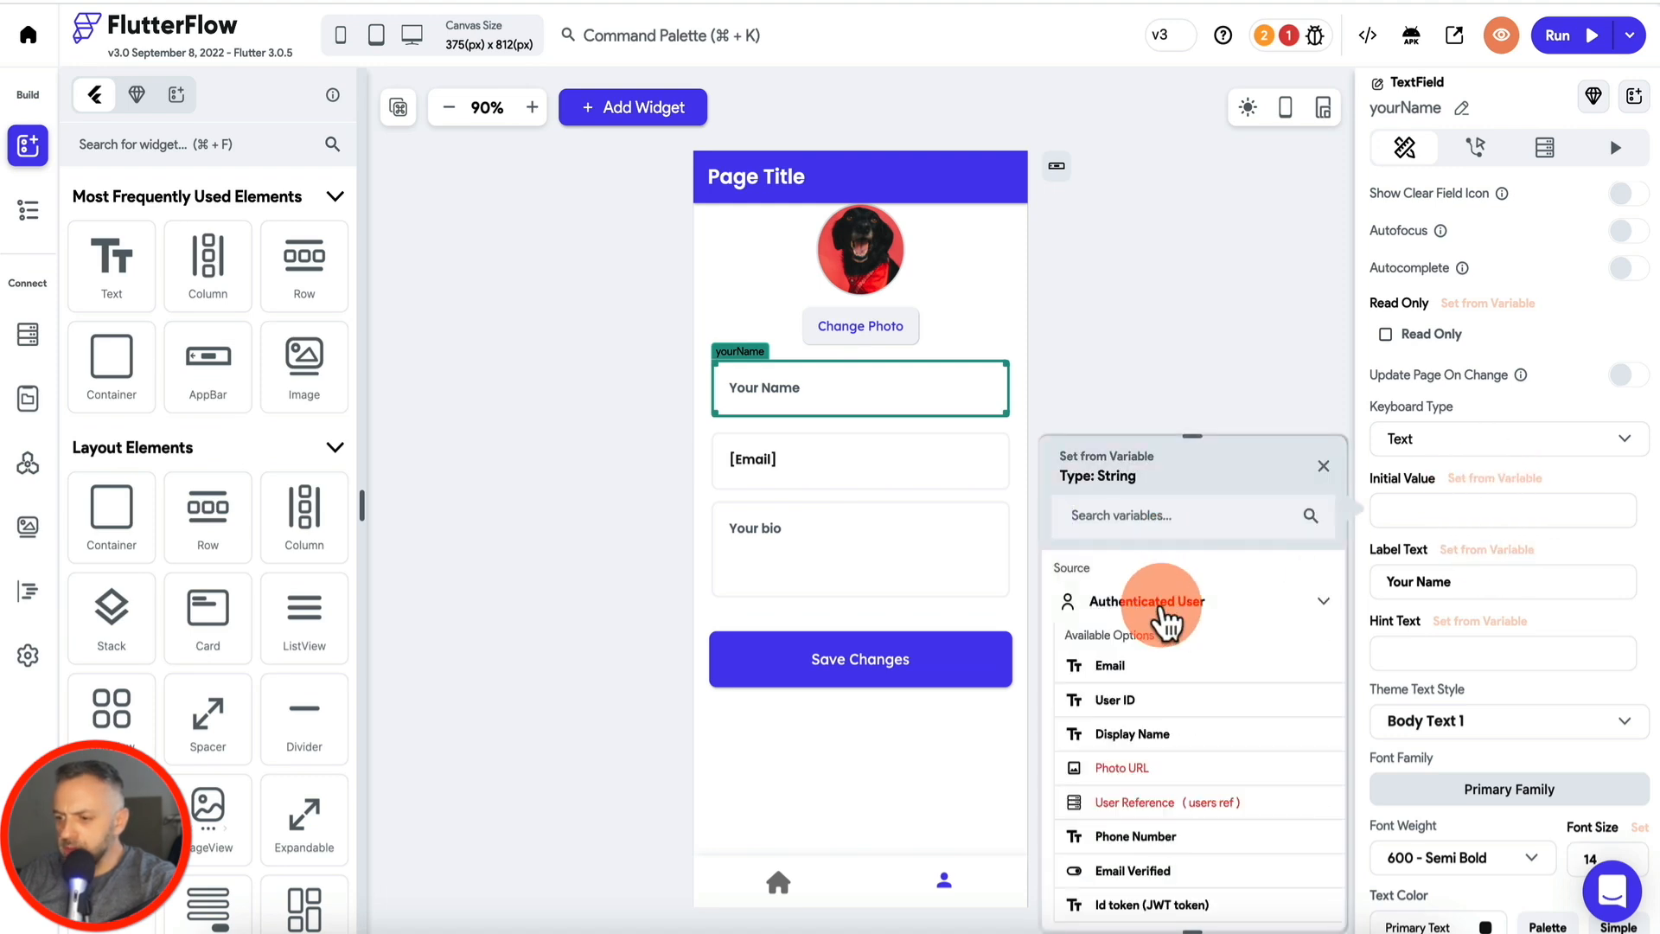
click(1133, 734)
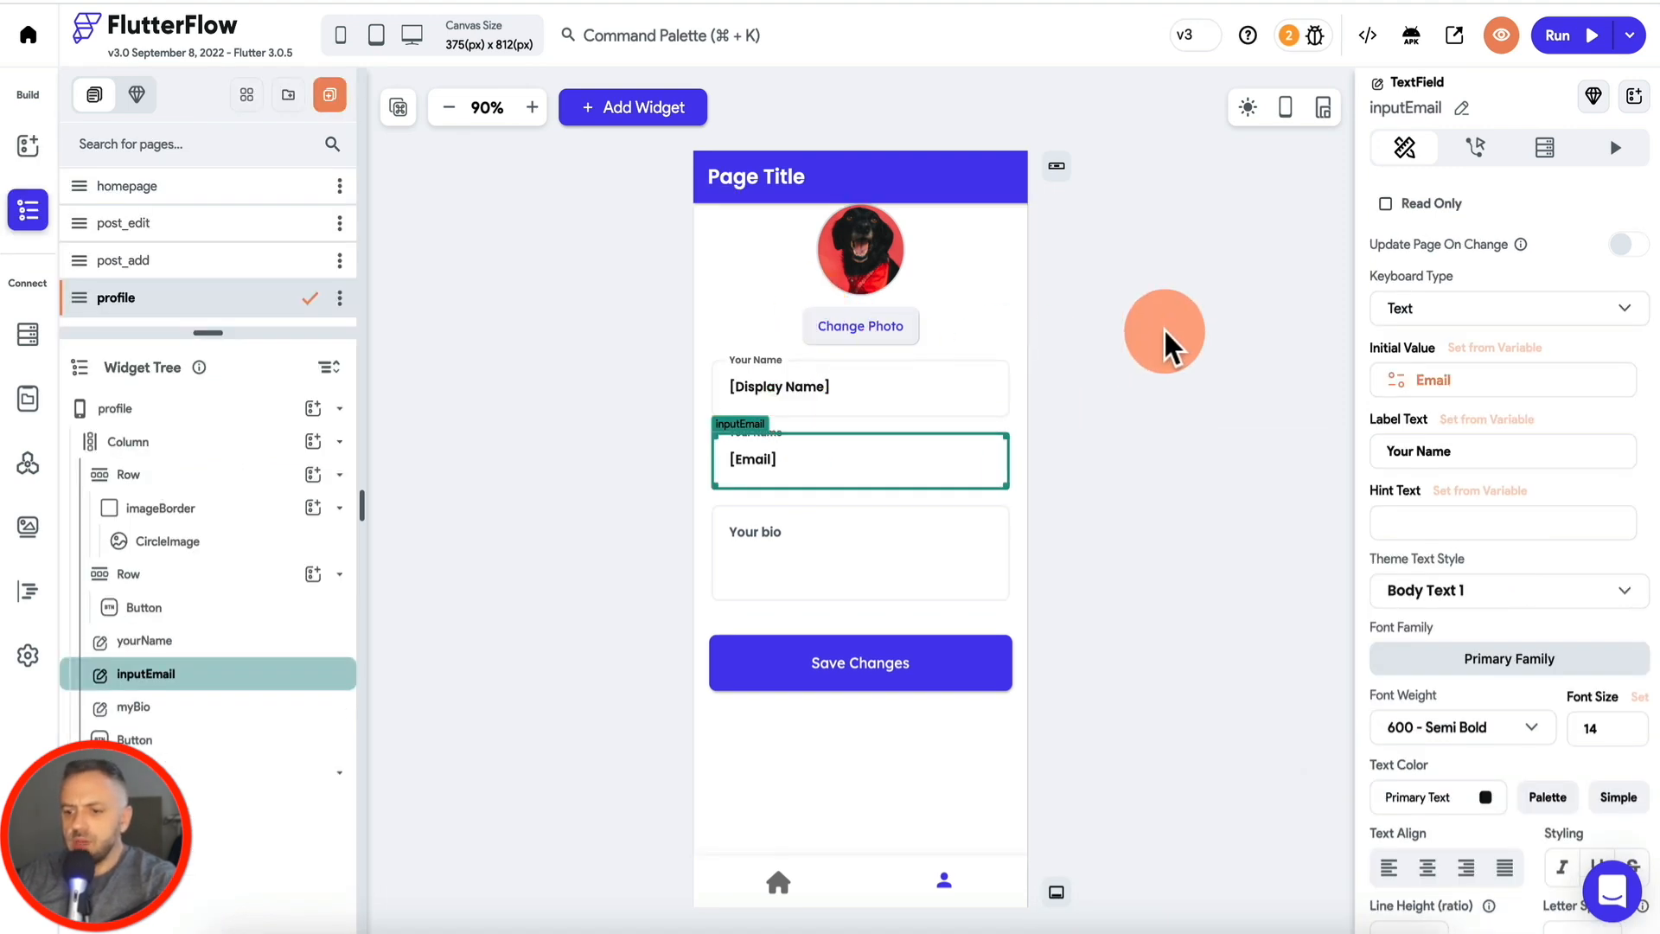
click(1164, 328)
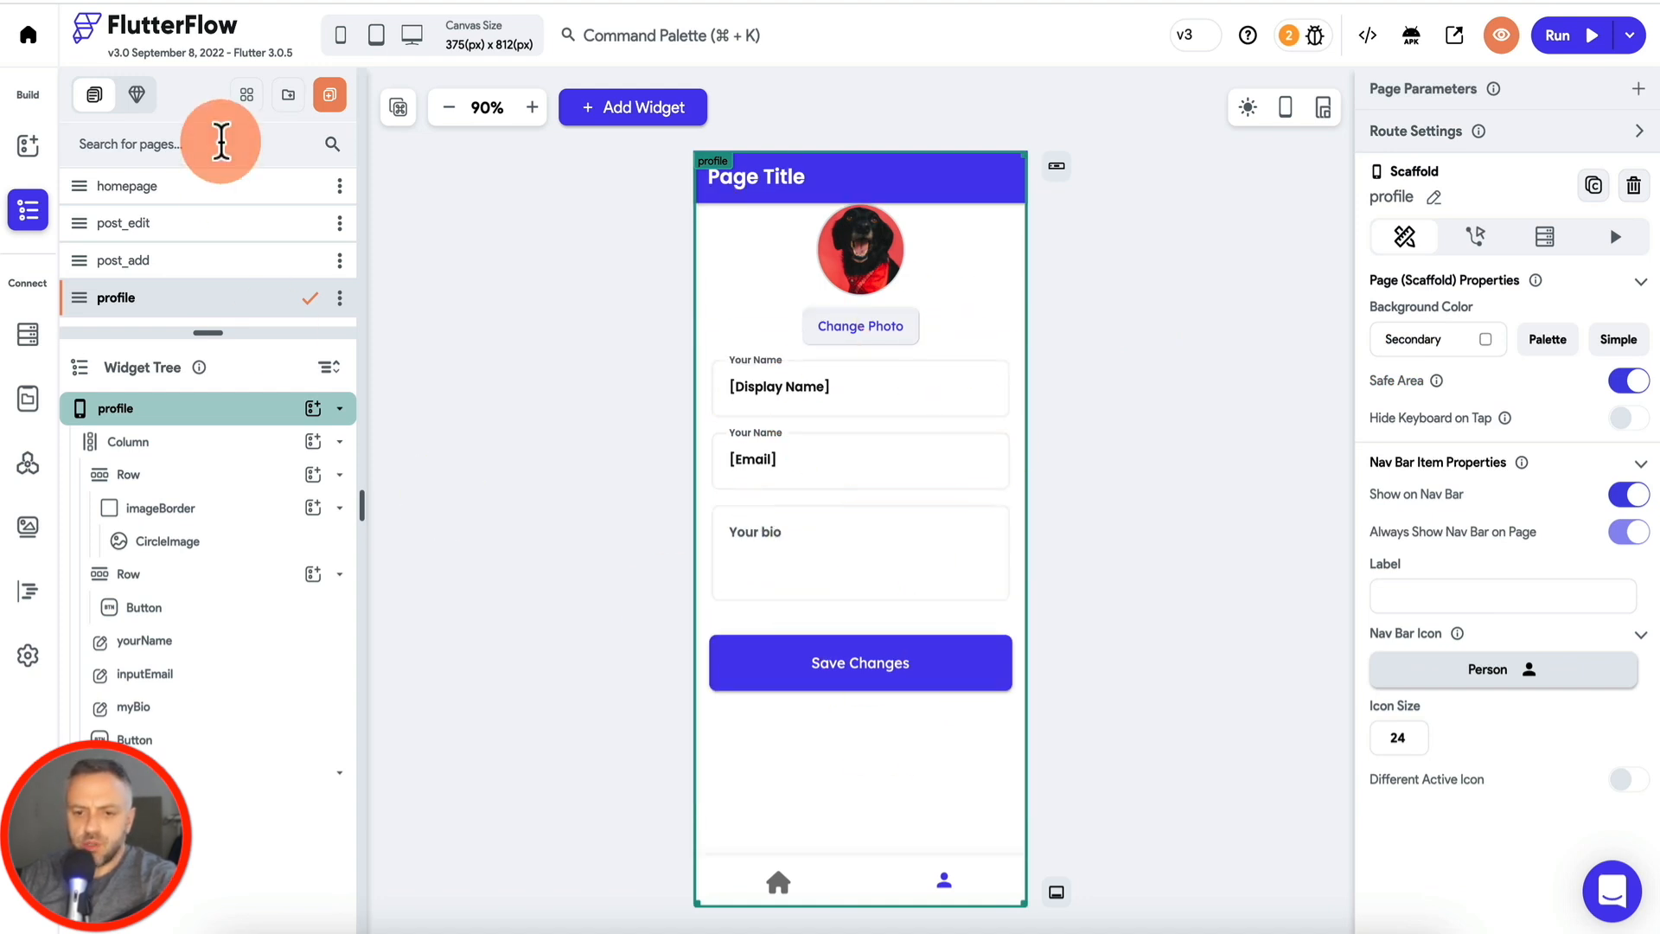
click(190, 183)
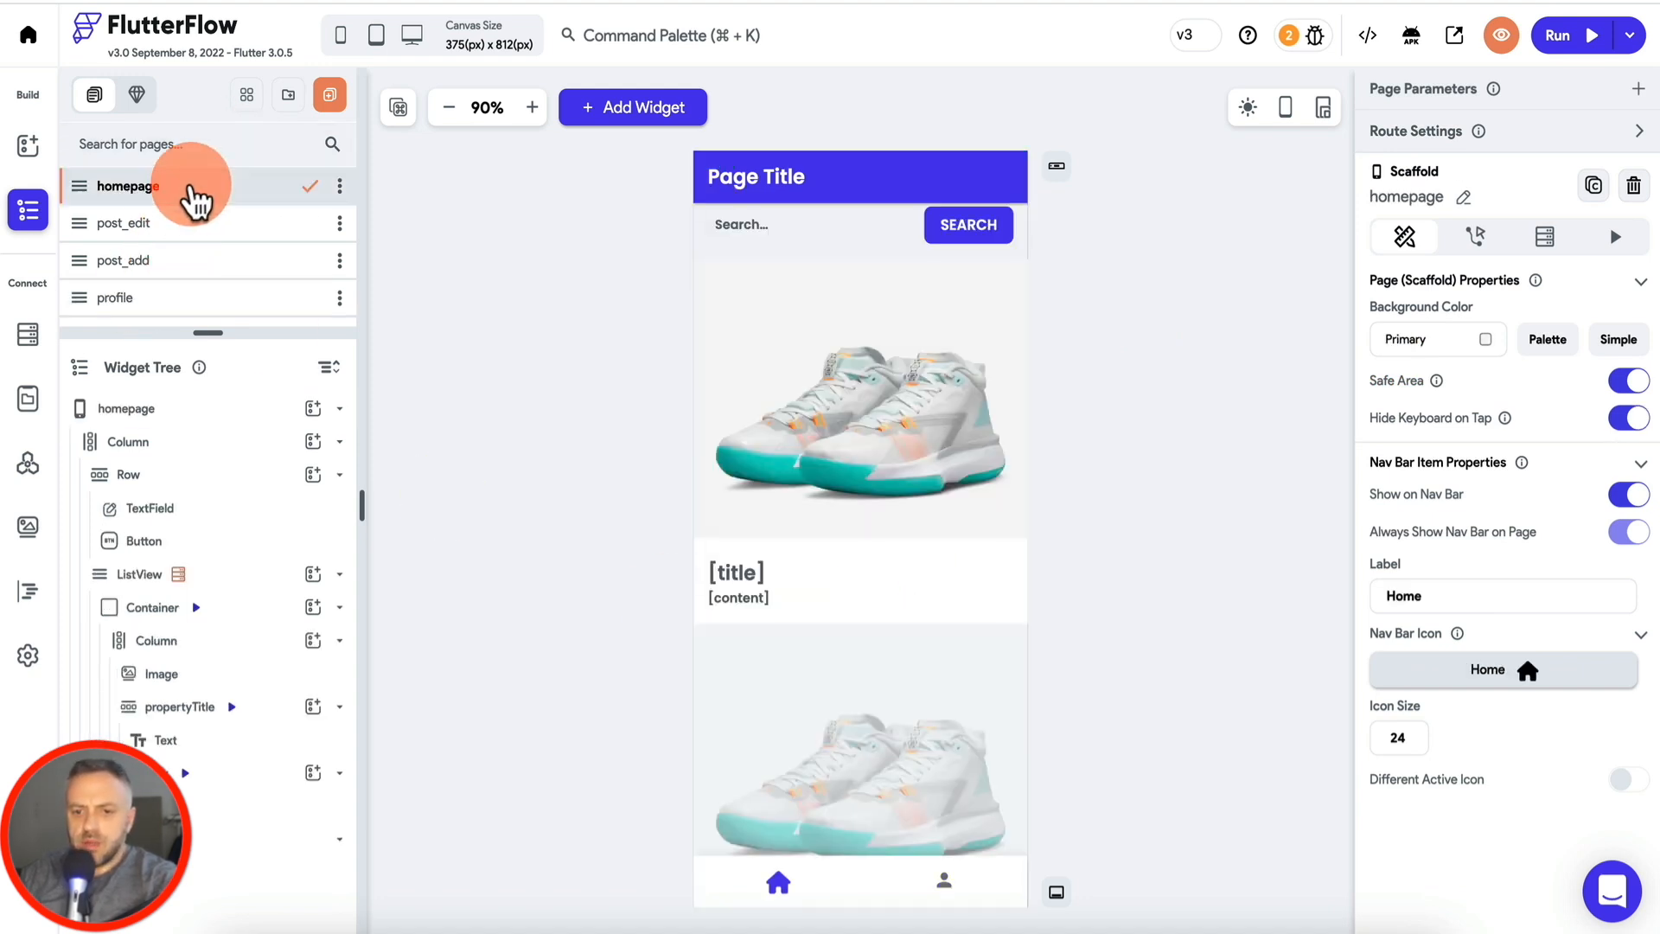
click(190, 224)
click(186, 260)
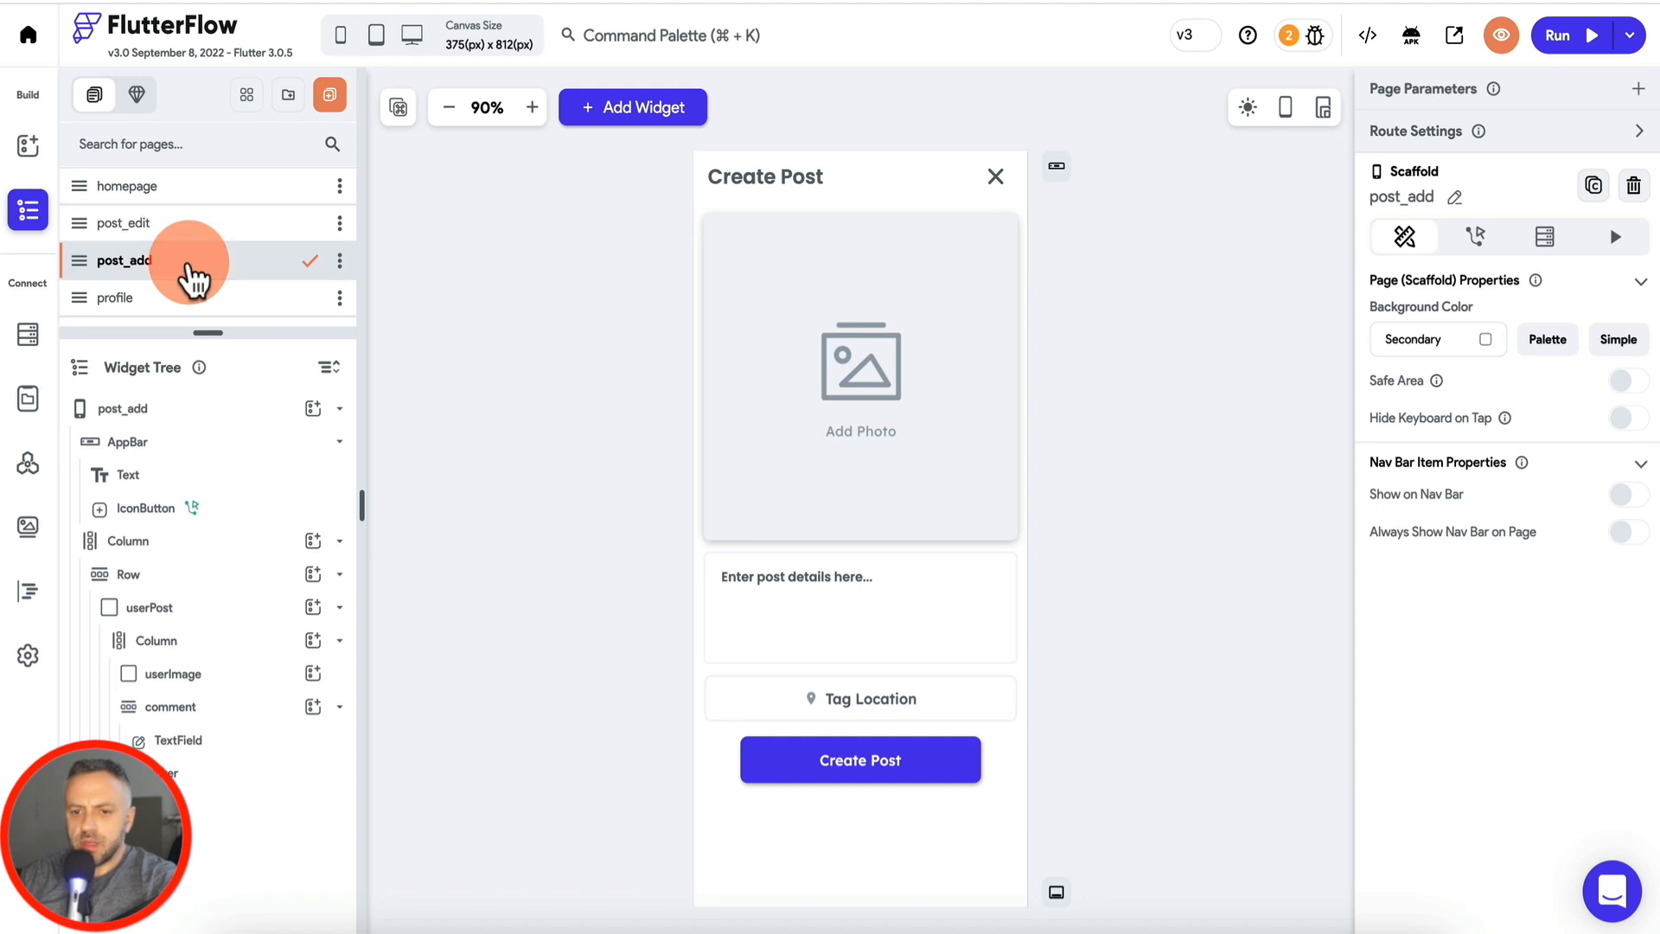
click(186, 298)
Step: Return to the homepage and run the app in Test Mode
click(221, 189)
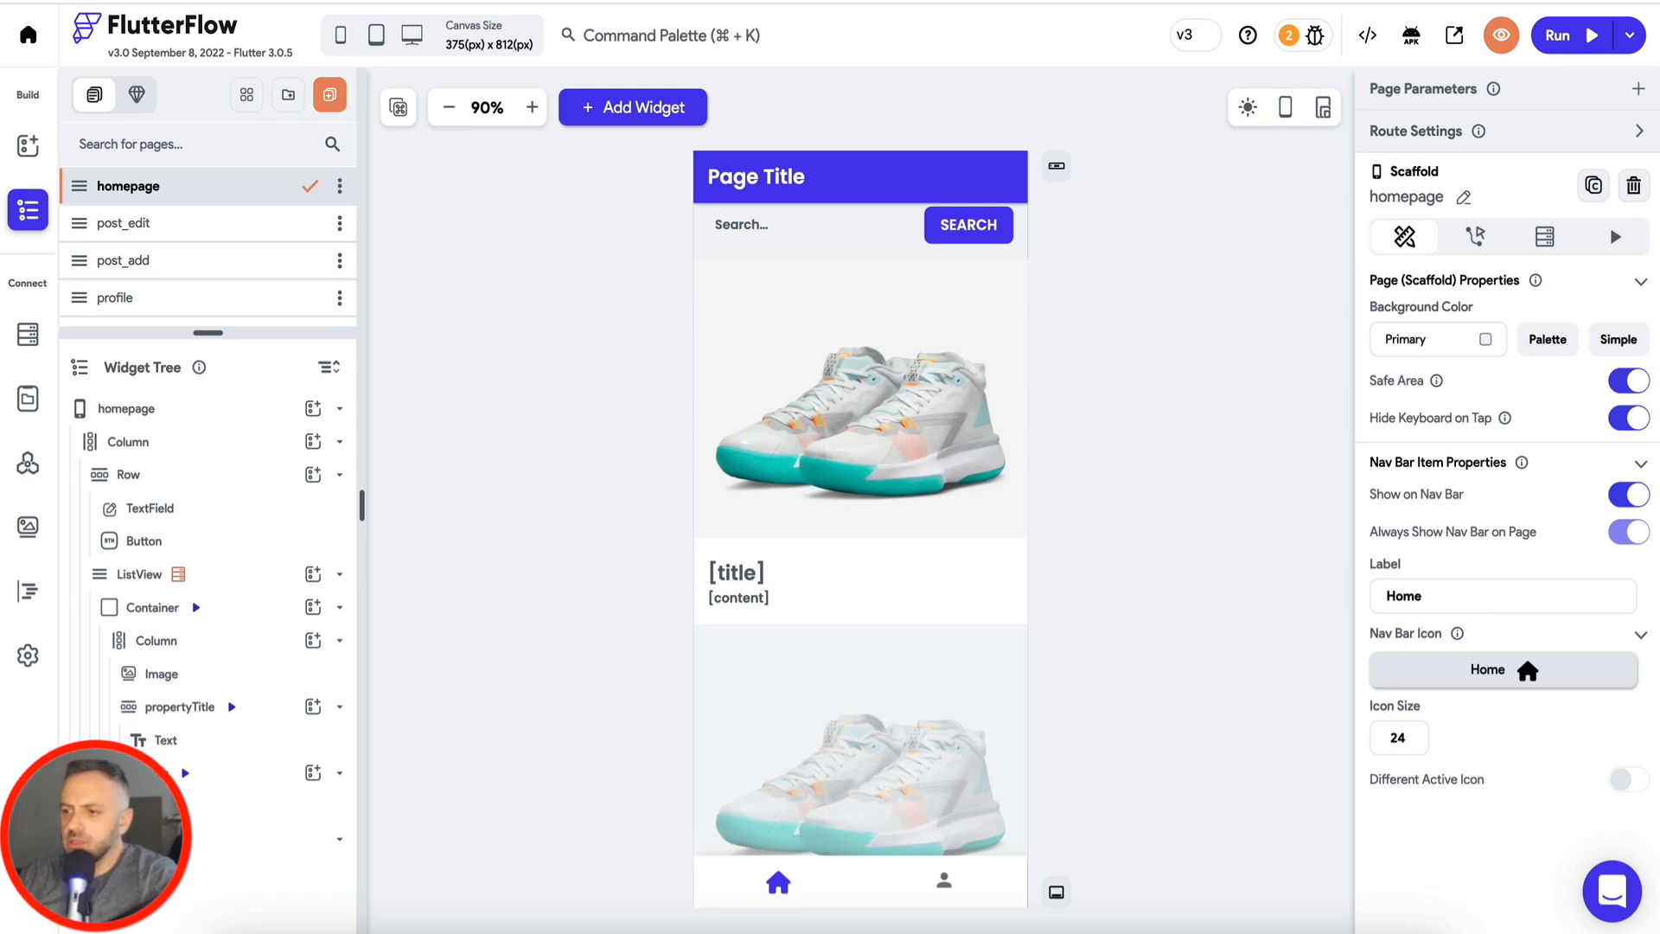
click(1629, 36)
click(1591, 111)
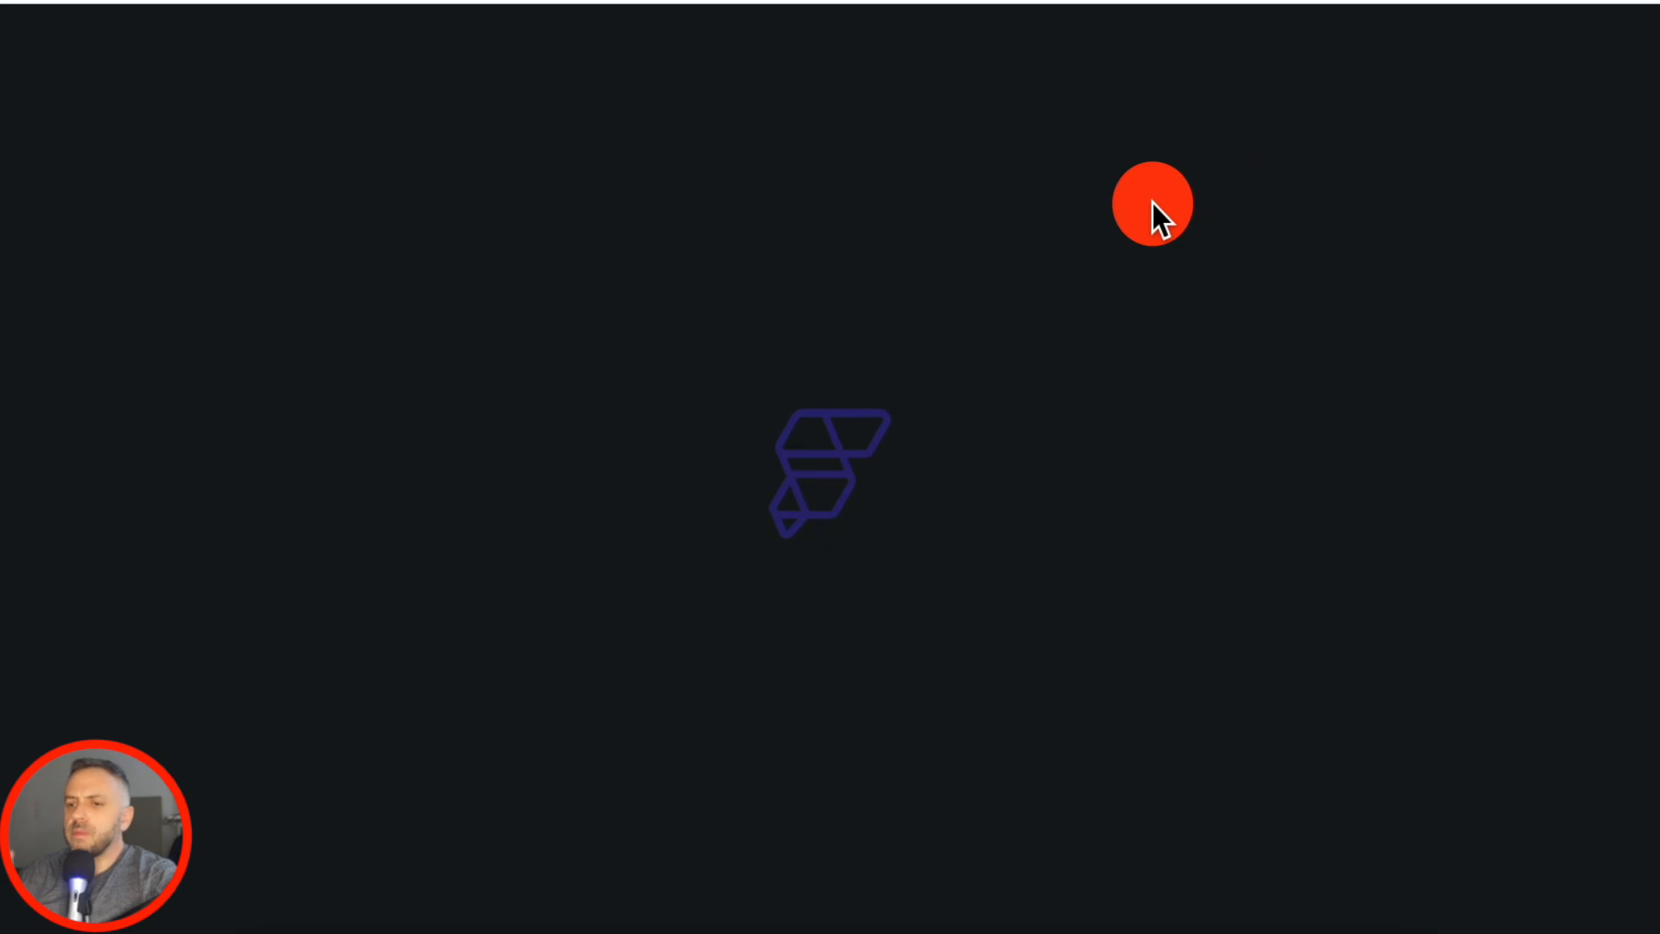
Step: Examine the homepage's search bar and the list of posts with their titles and shortened content in the test app
scroll(806, 528, down, 7)
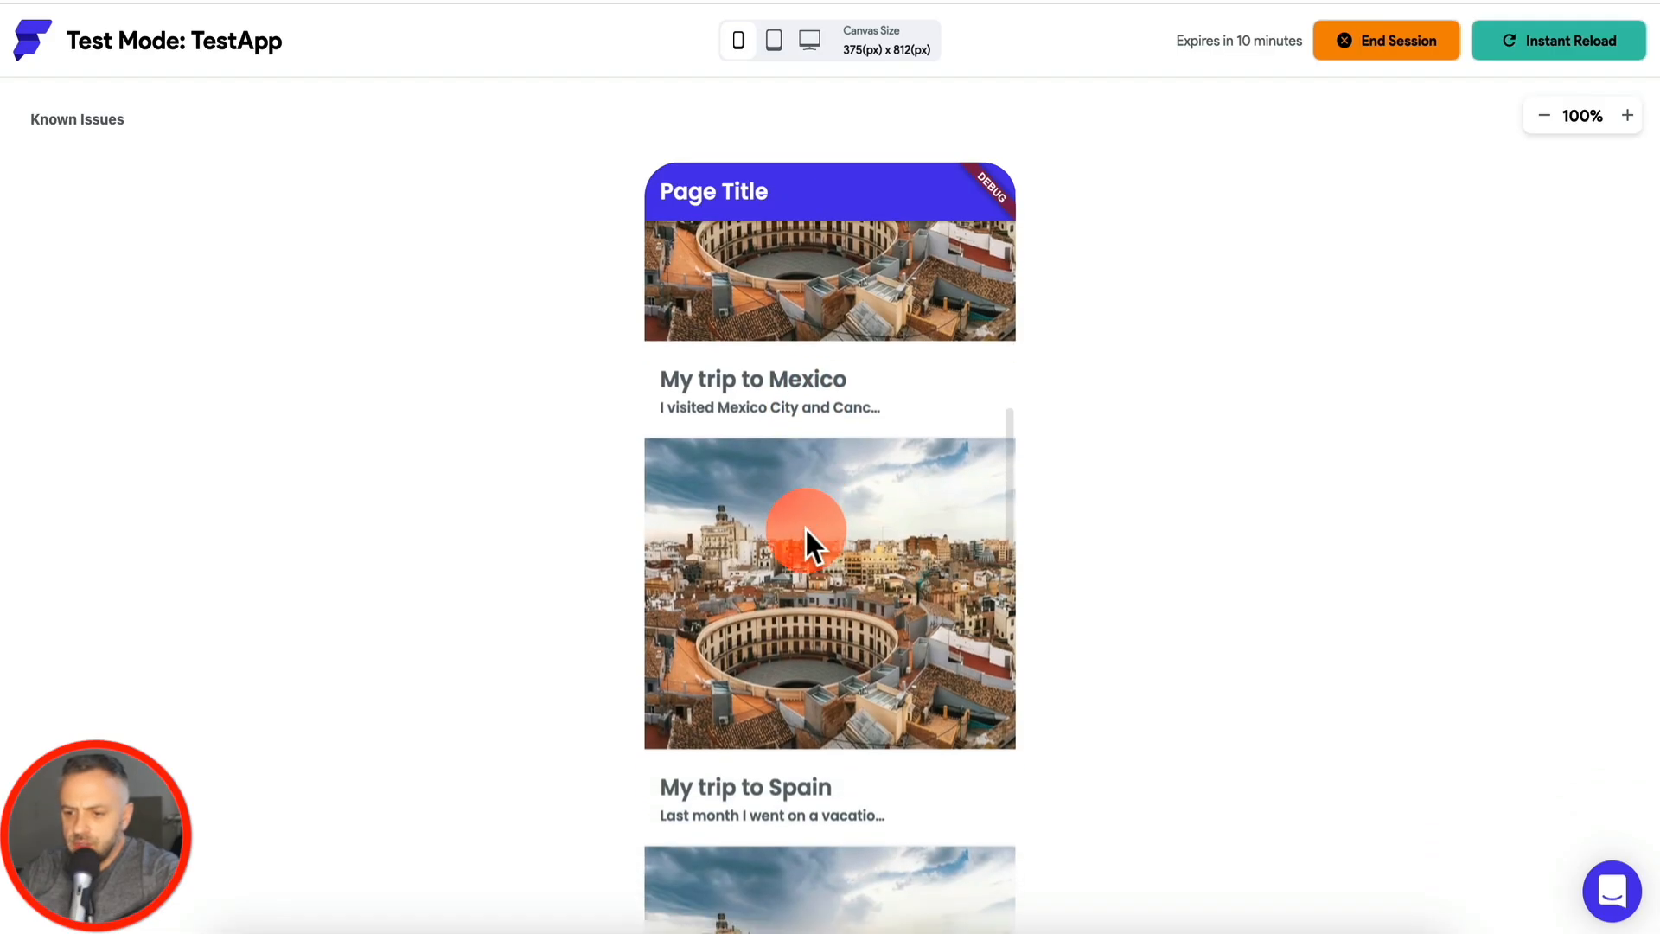
scroll(806, 529, up, 7)
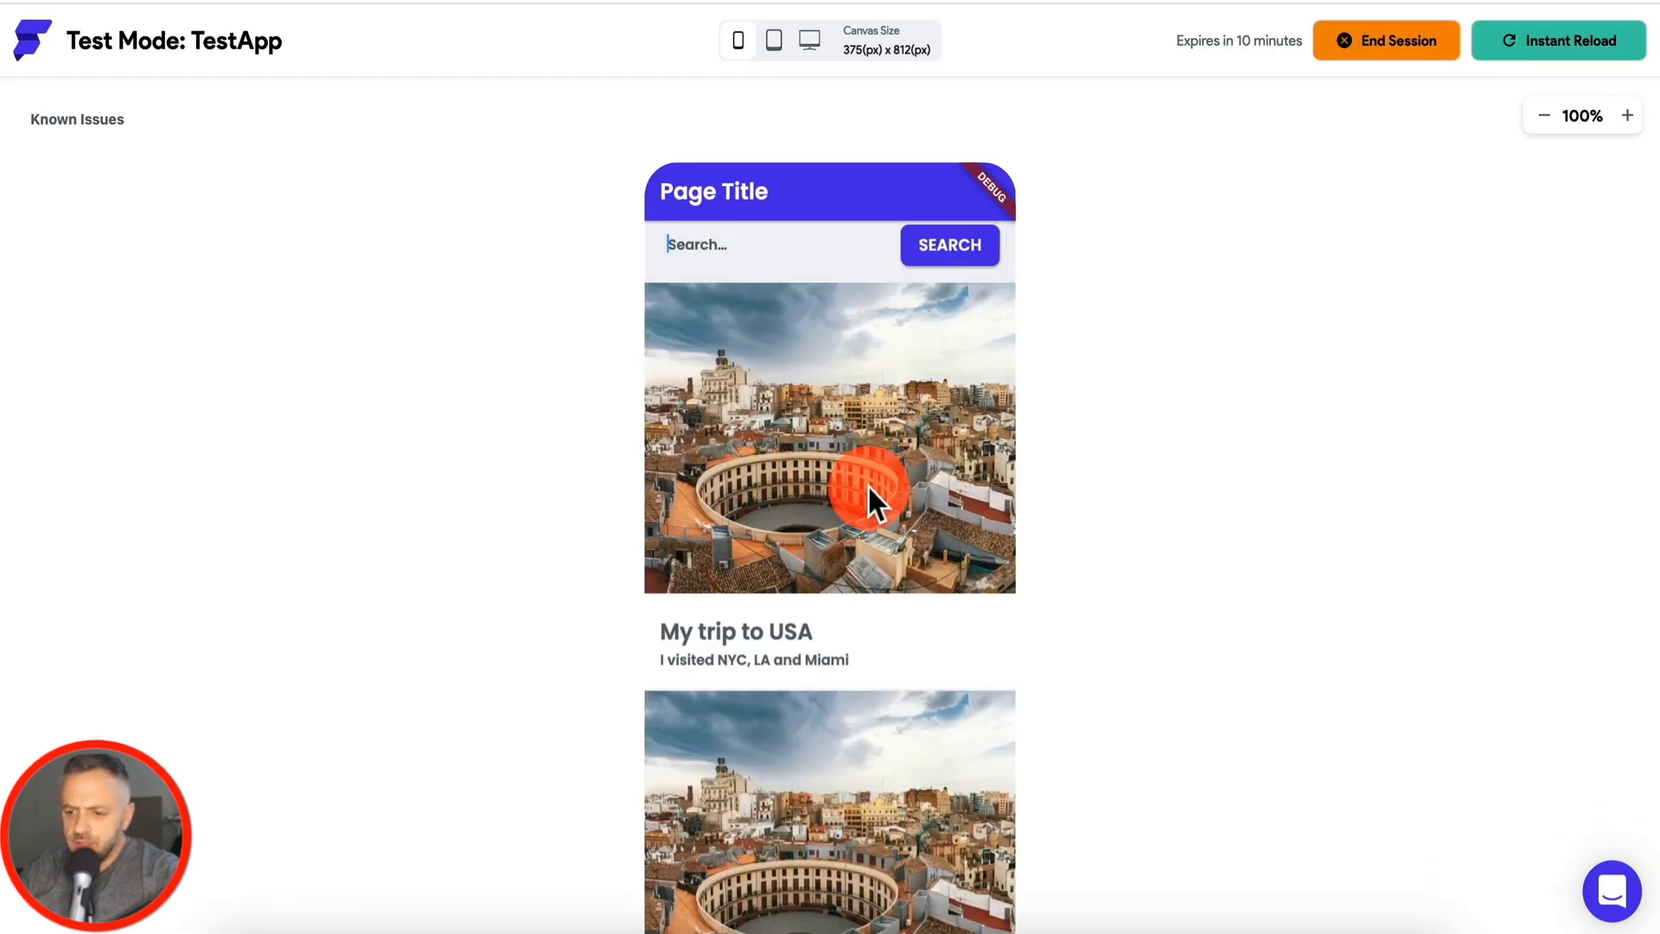
scroll(868, 486, down, 7)
scroll(868, 484, down, 1)
scroll(868, 484, up, 8)
click(865, 248)
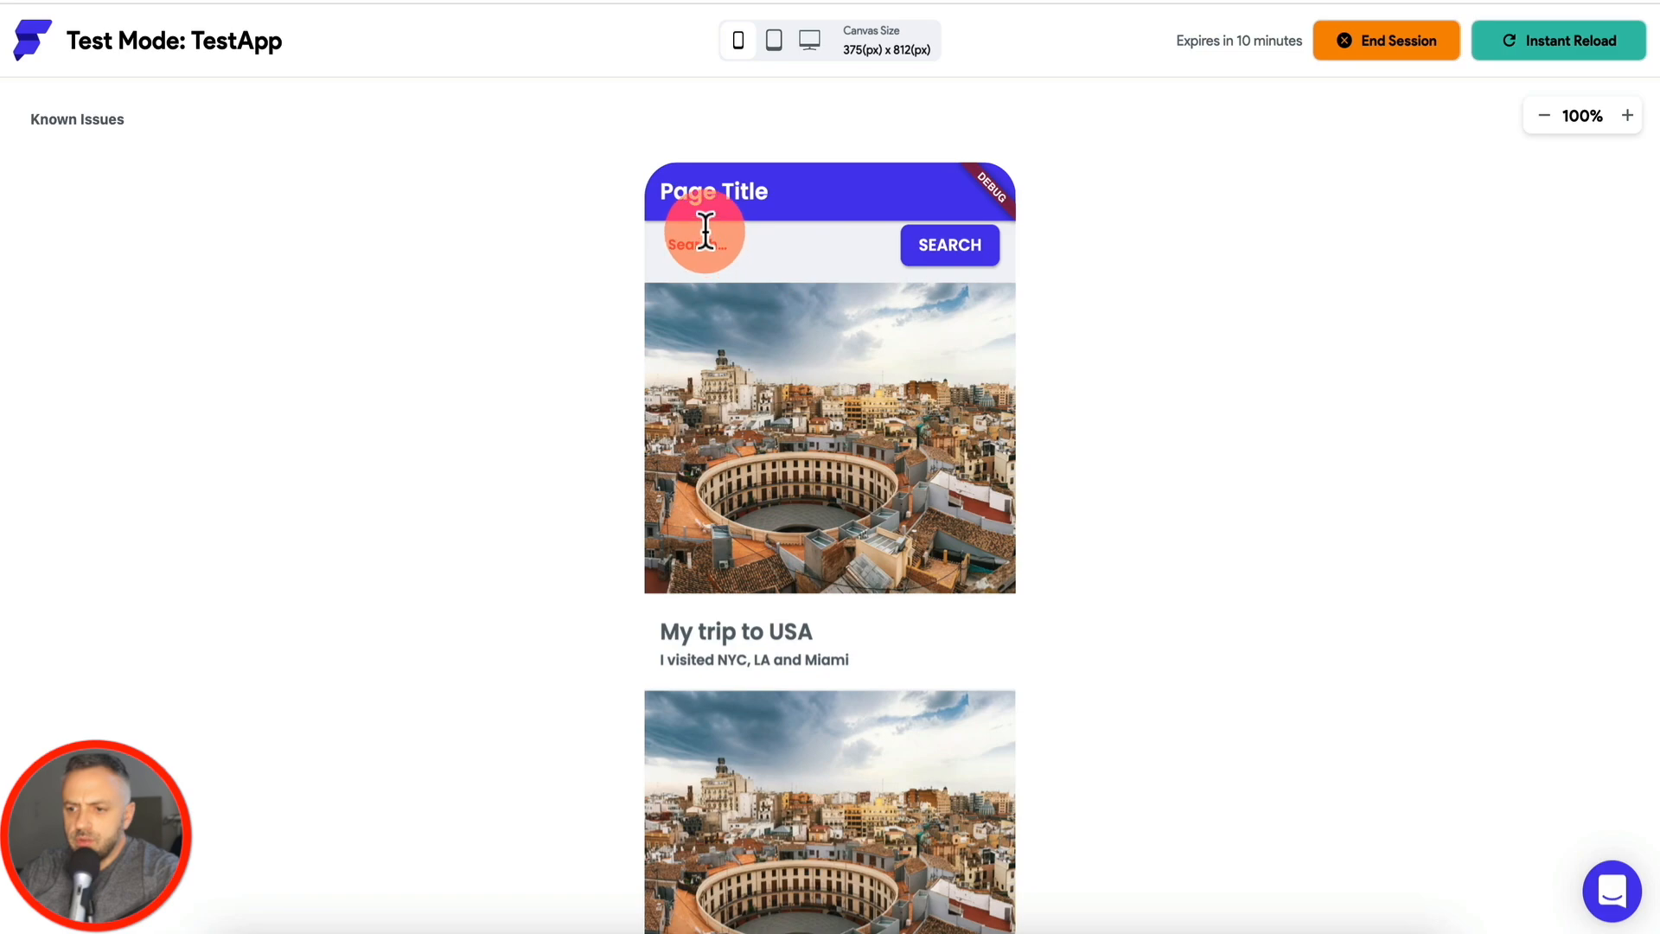
scroll(817, 507, down, 15)
scroll(817, 507, up, 20)
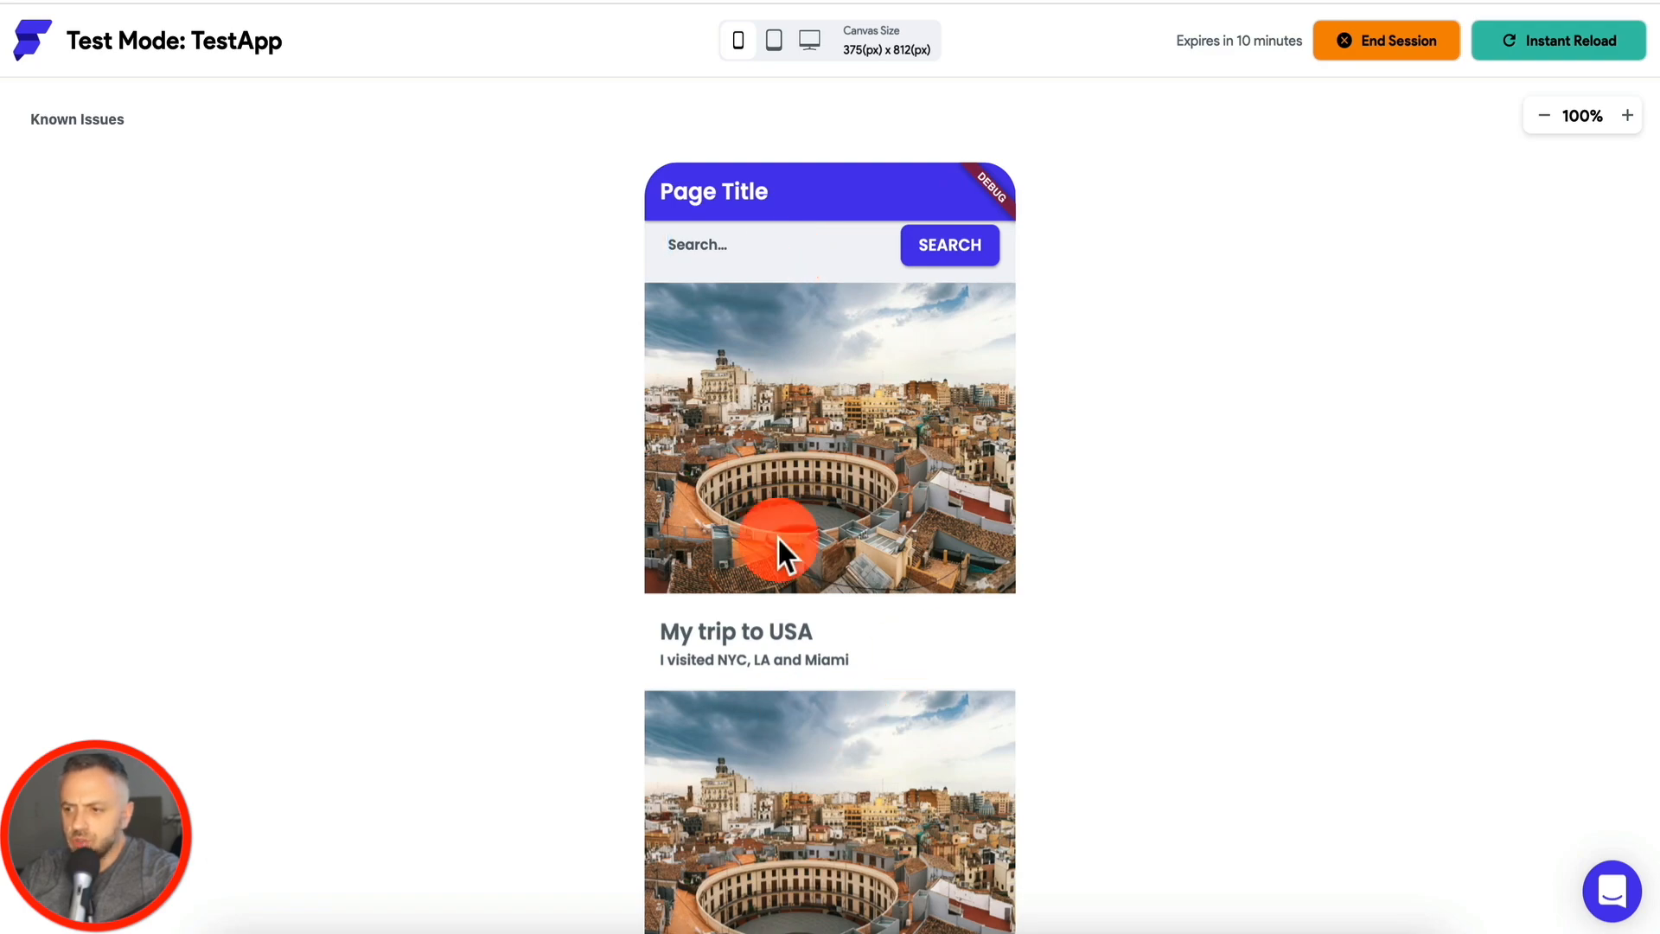
Step: Look through the remaining posts in the test app, and return to the homepage in the builder
scroll(787, 554, down, 12)
scroll(787, 553, up, 15)
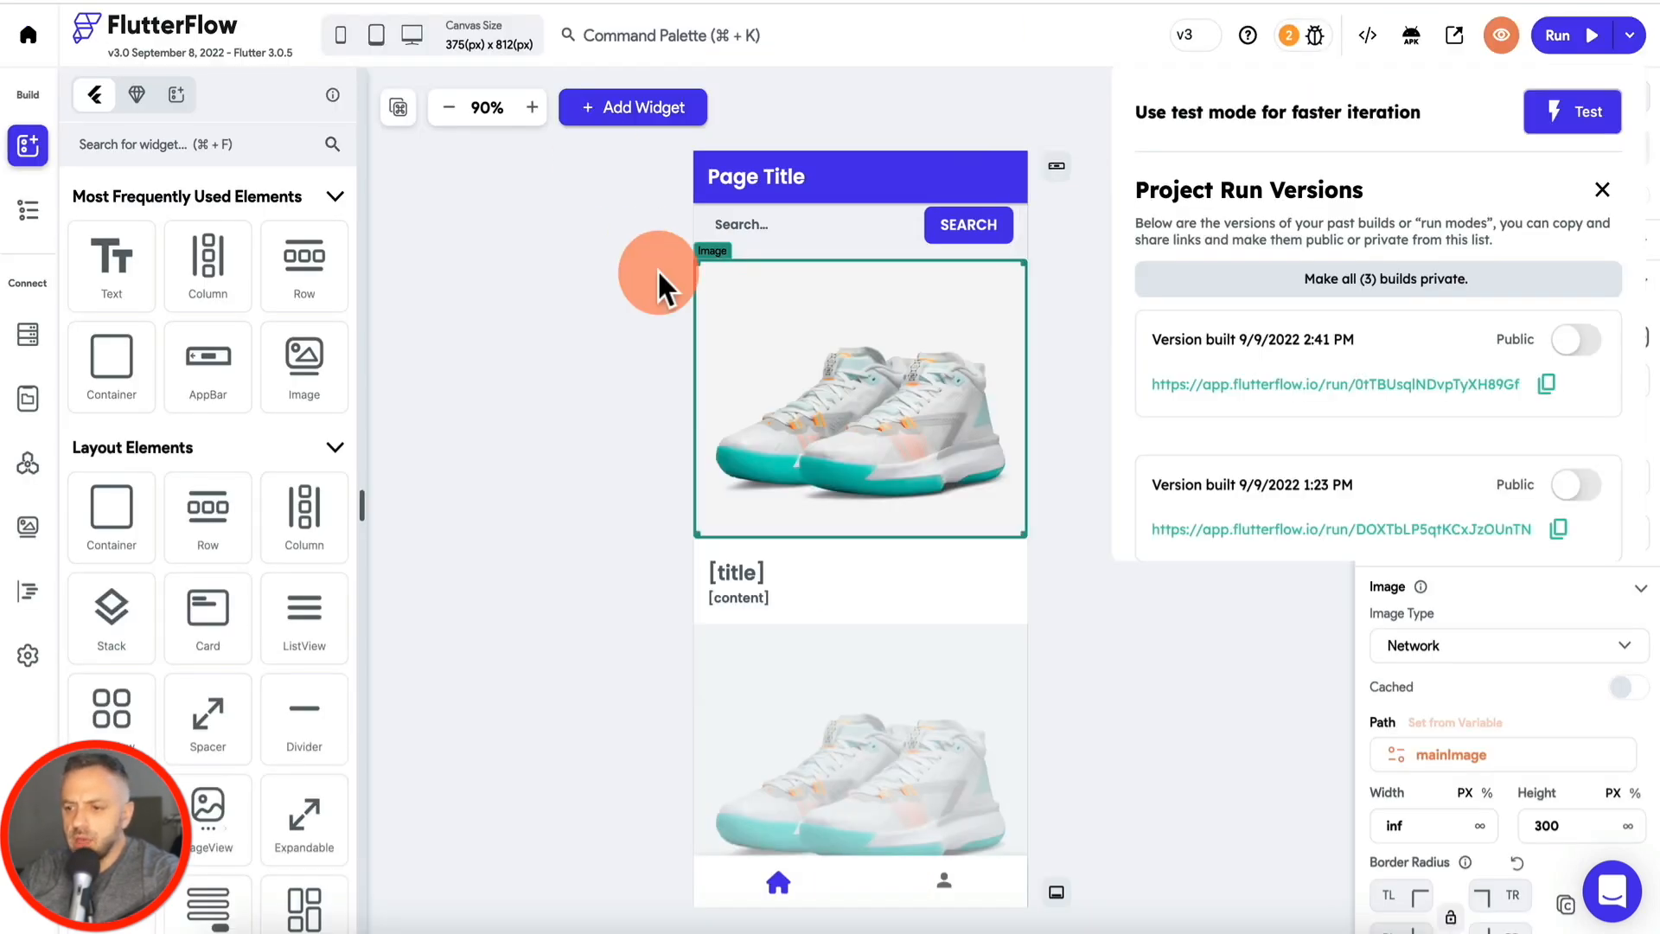
click(631, 389)
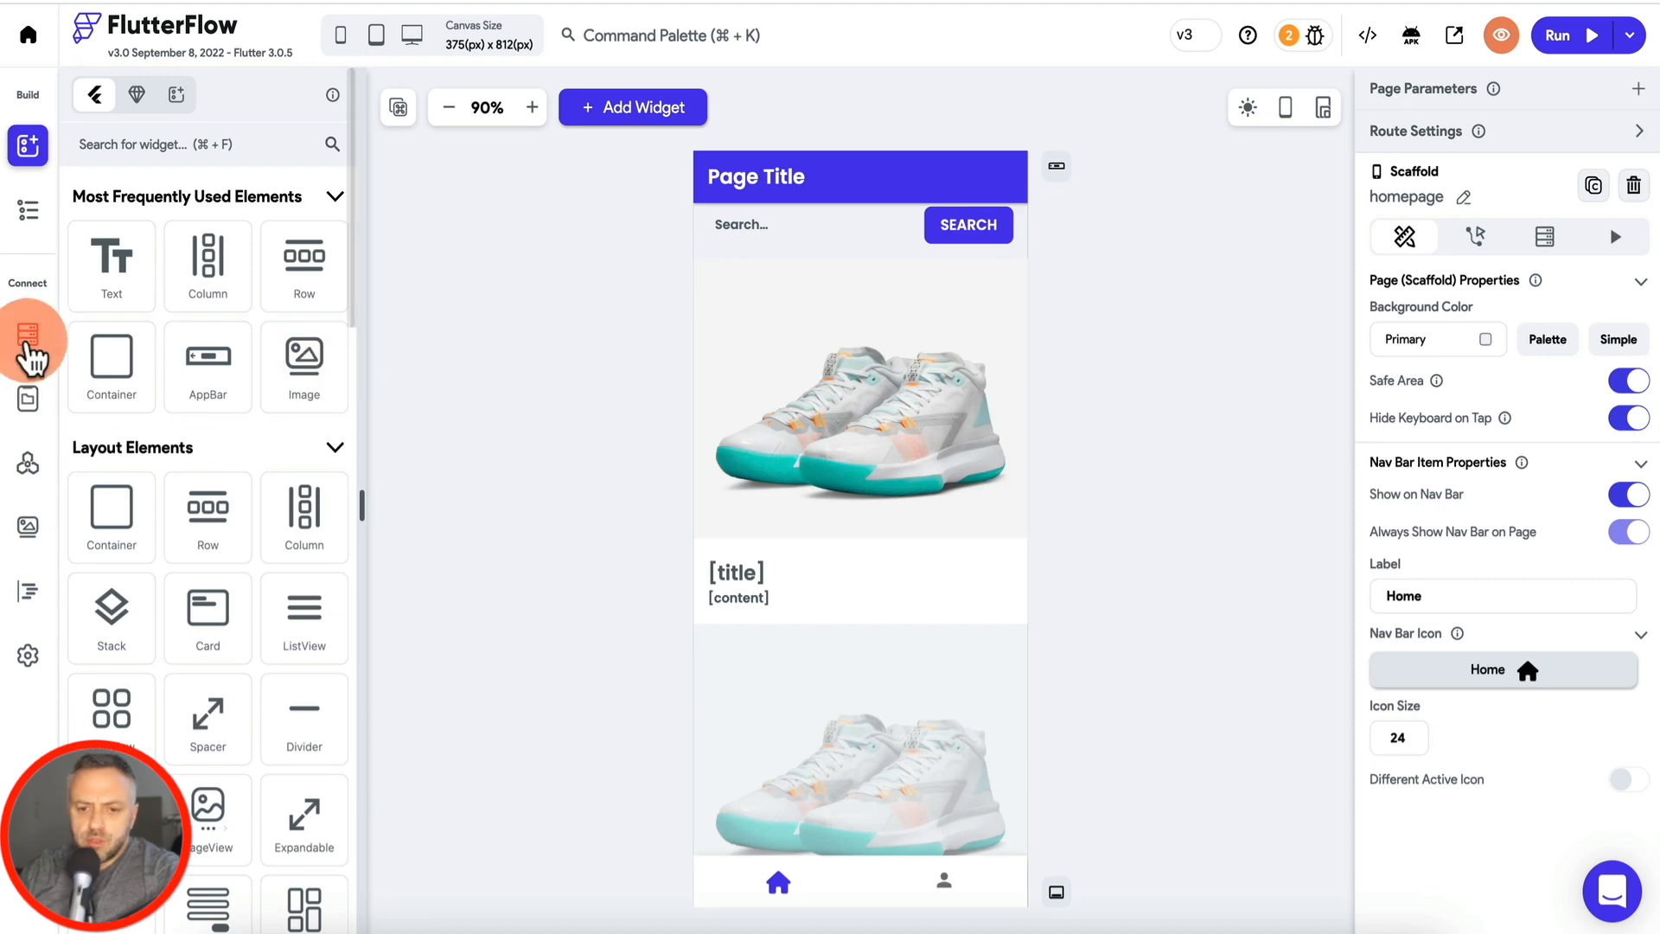
click(28, 337)
click(28, 147)
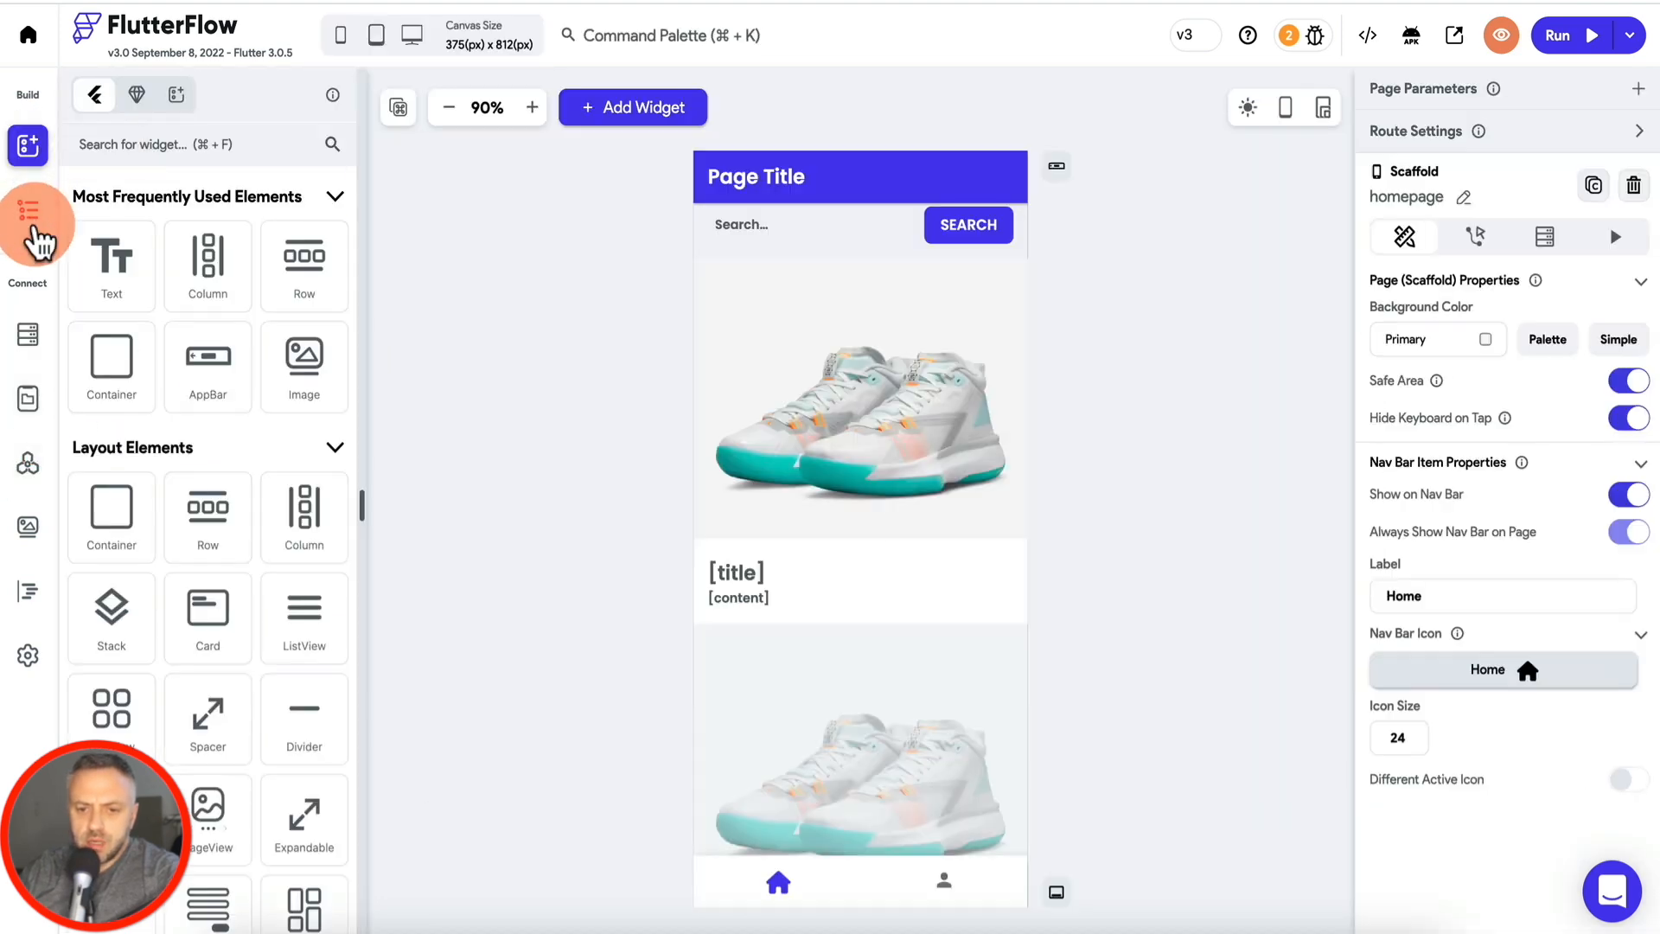
Step: Add a filter to the homepage ListView's posts query on the author field with the relation Equal To
click(27, 211)
click(229, 575)
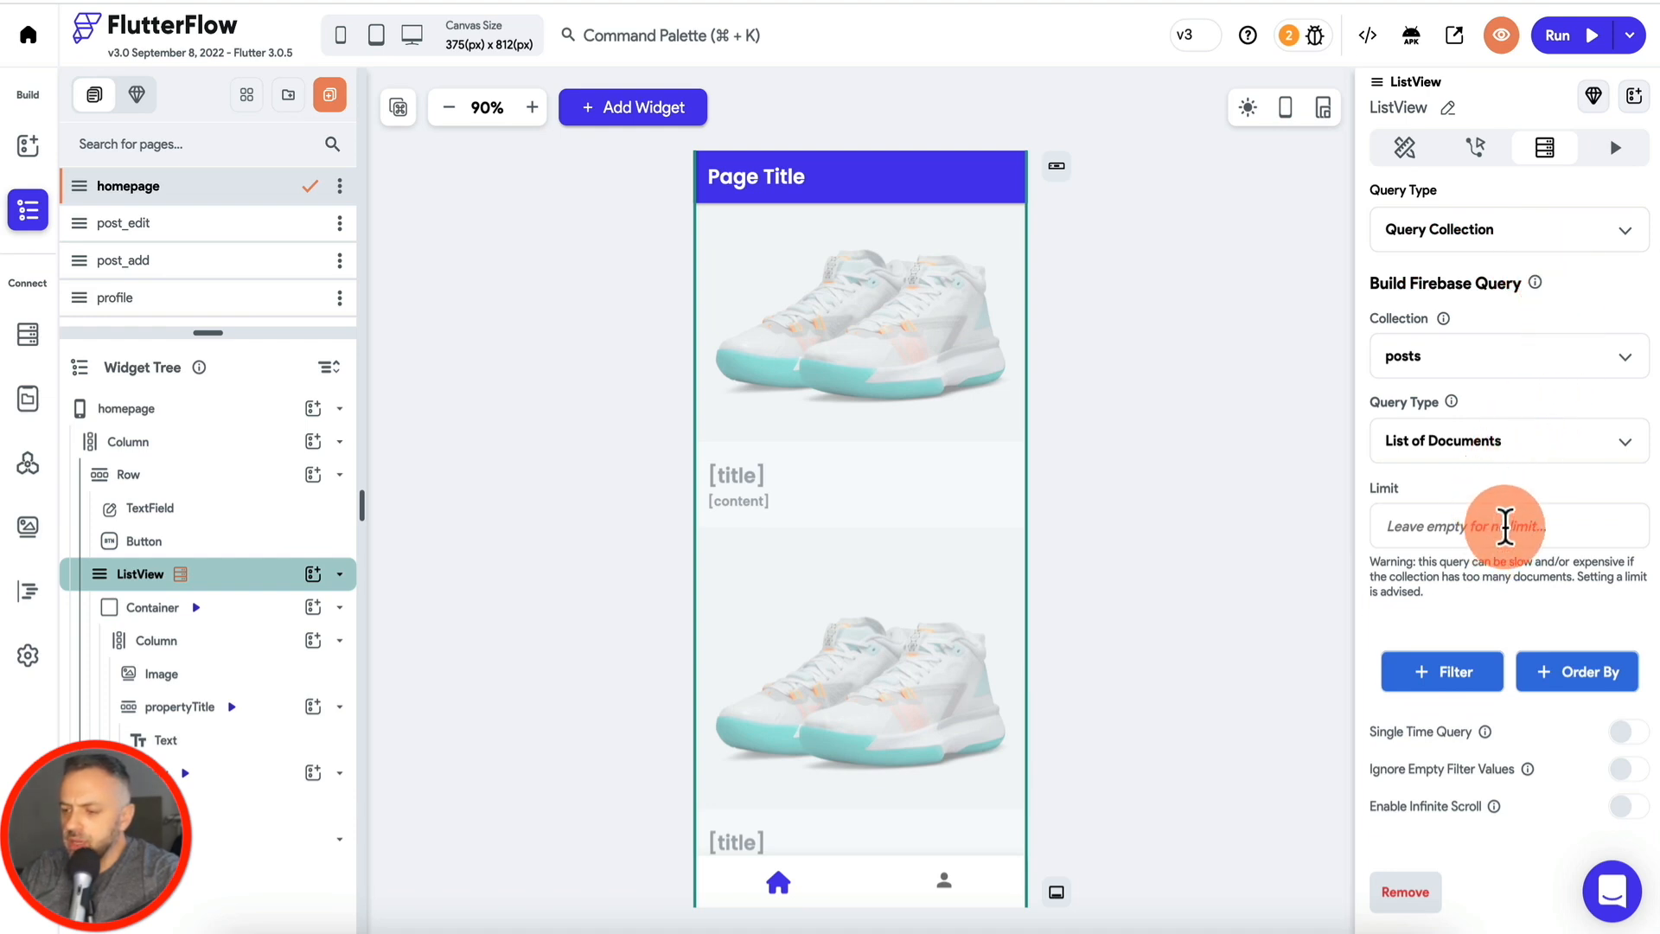
scroll(1502, 532, down, 1)
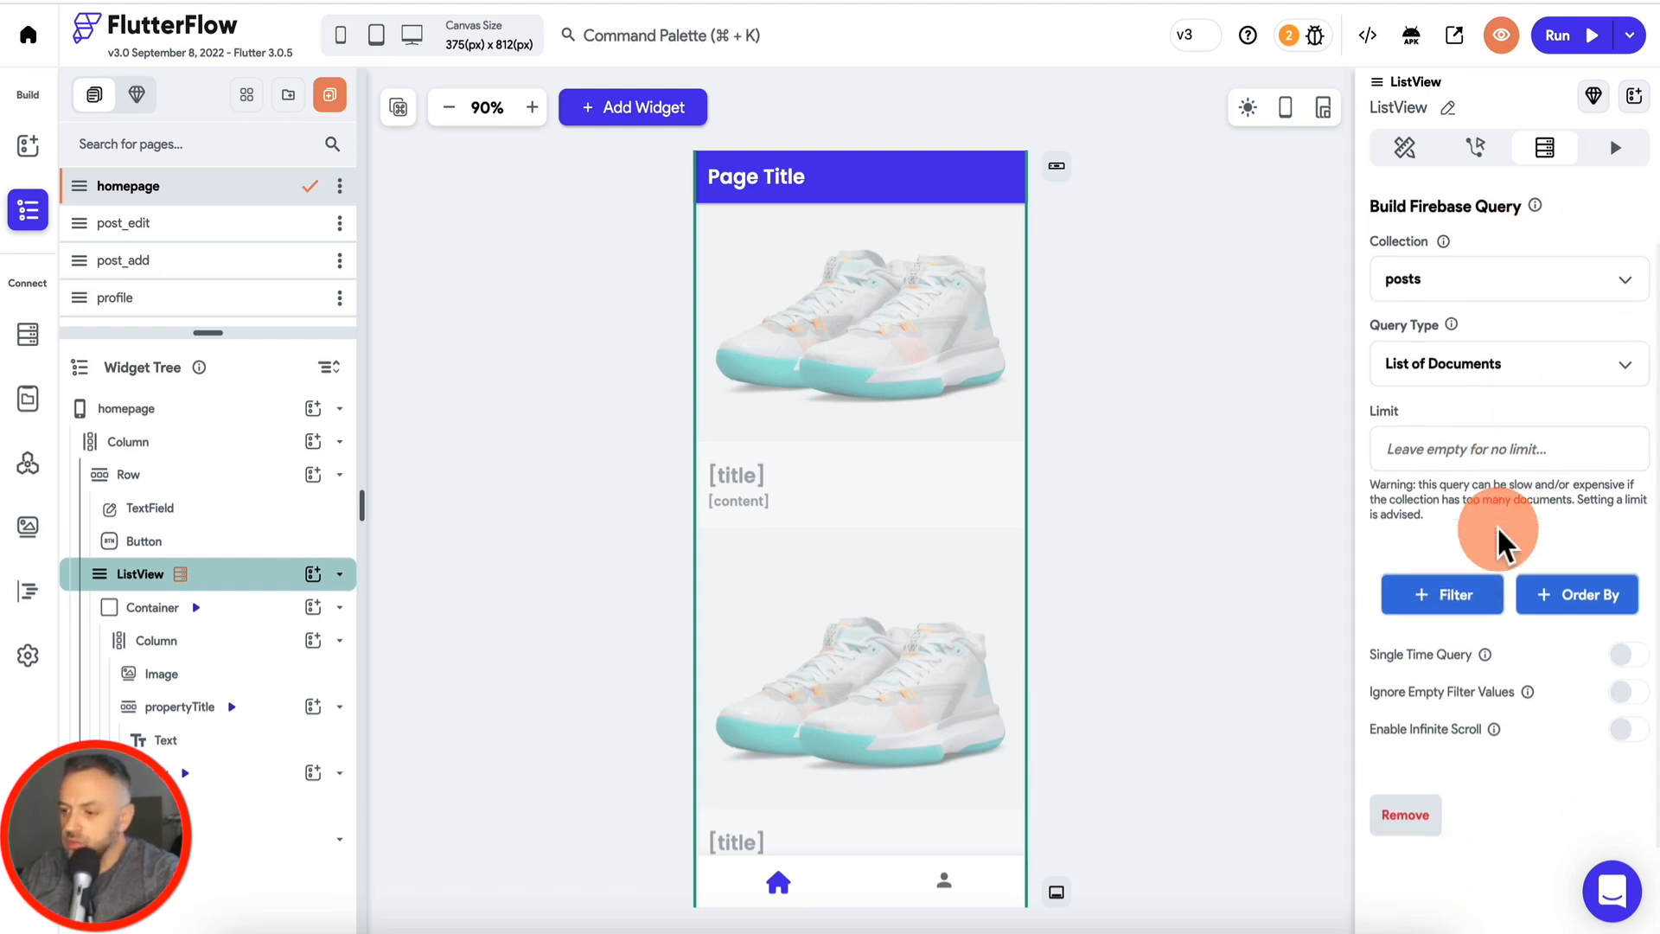
scroll(1496, 526, down, 1)
click(1493, 543)
click(1484, 631)
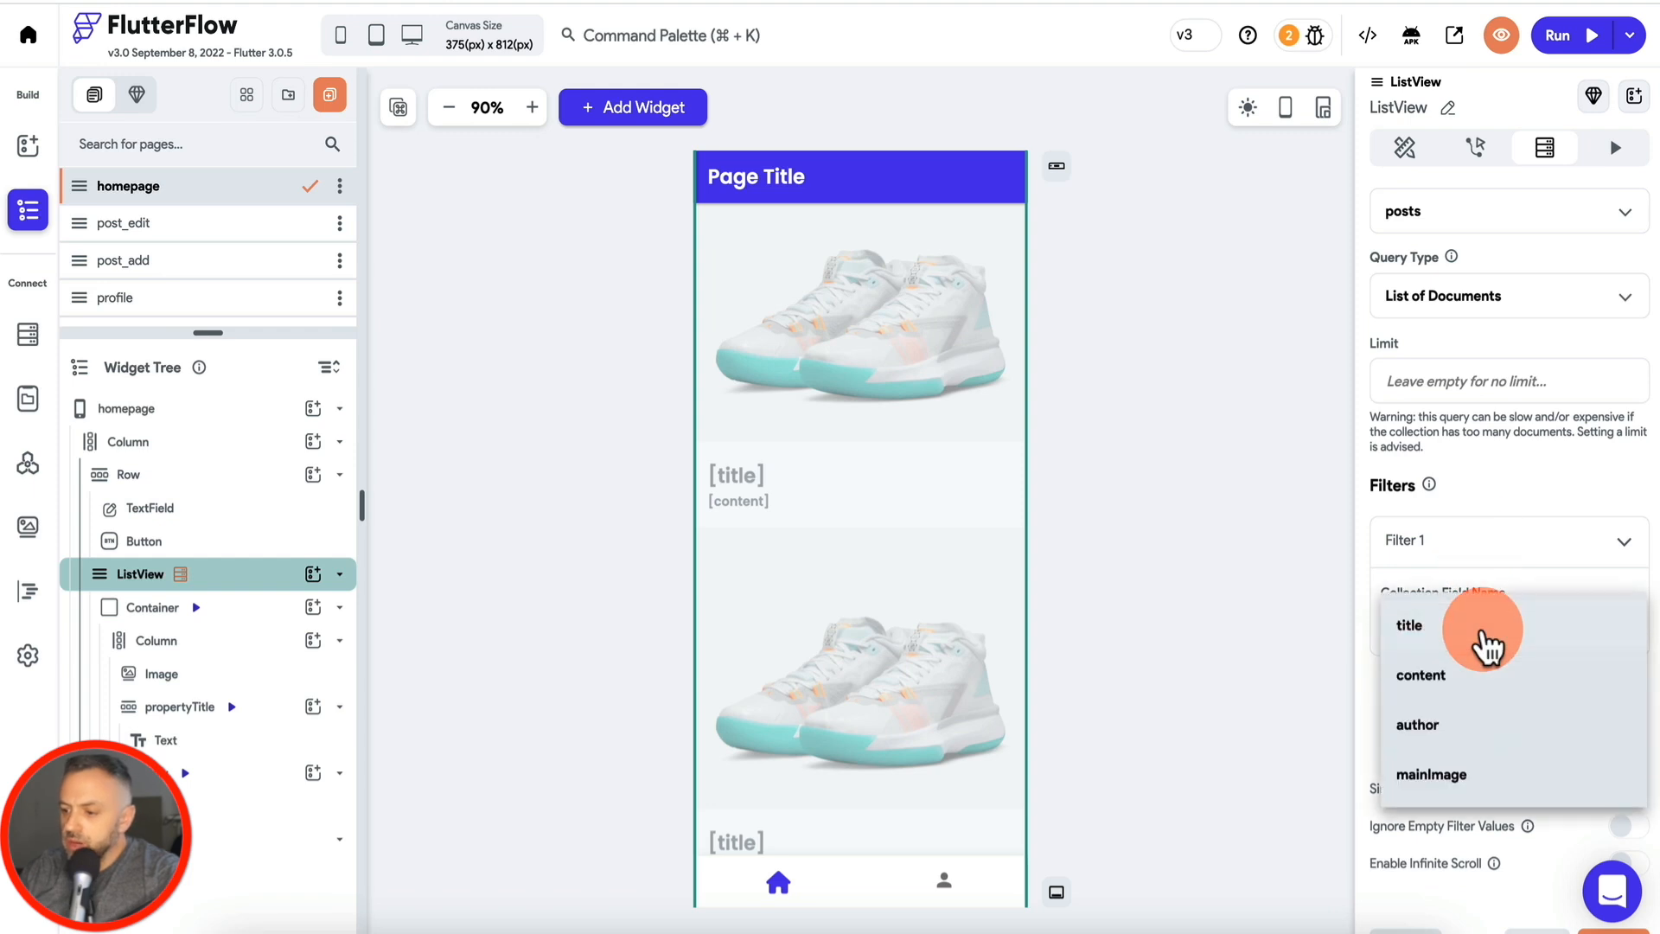
click(1470, 728)
click(1470, 723)
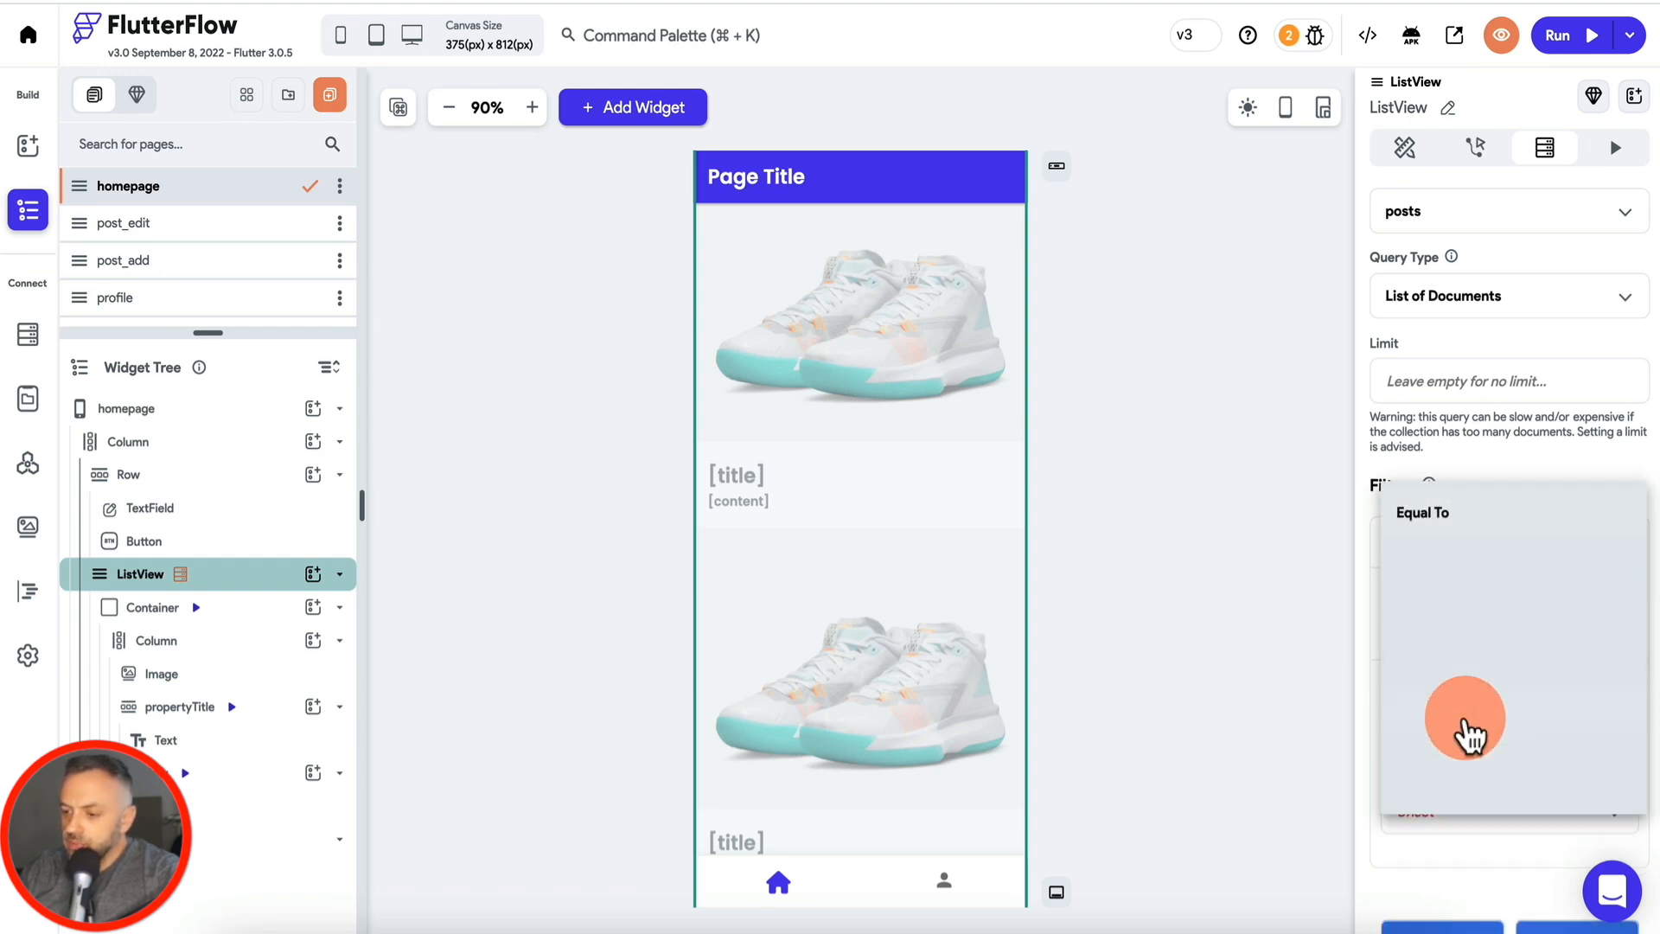
click(1482, 515)
scroll(1480, 511, down, 4)
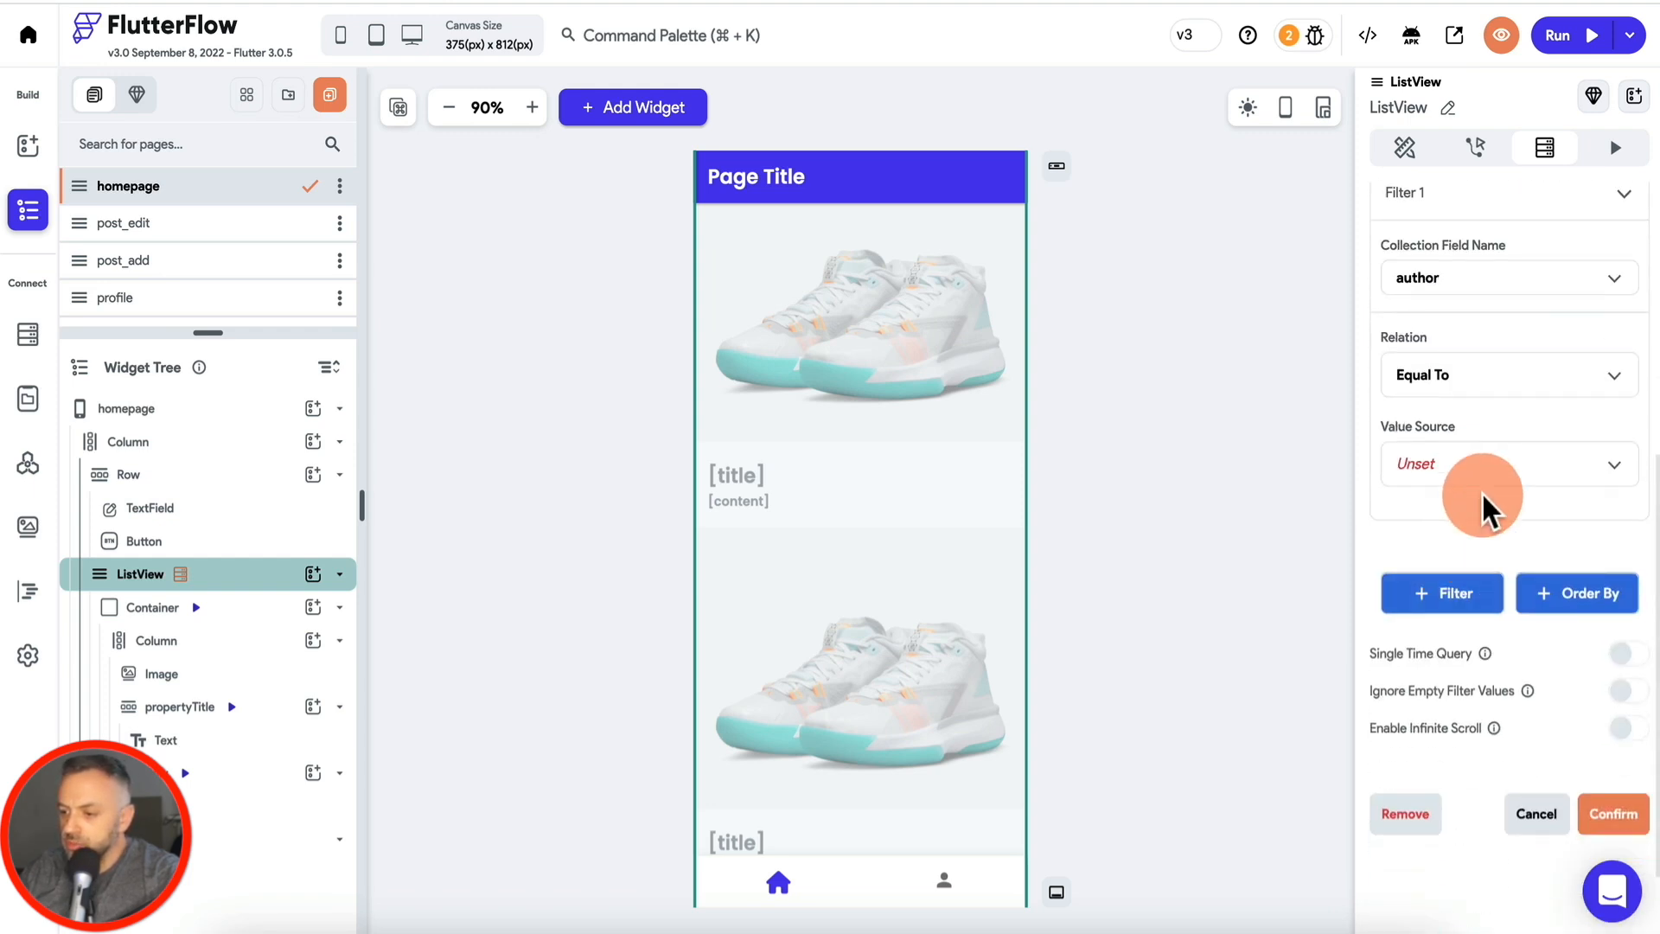
Step: Set the ListView filter's value from a variable to the authenticated user's User Reference and confirm the query
click(1501, 475)
click(1467, 532)
click(1259, 614)
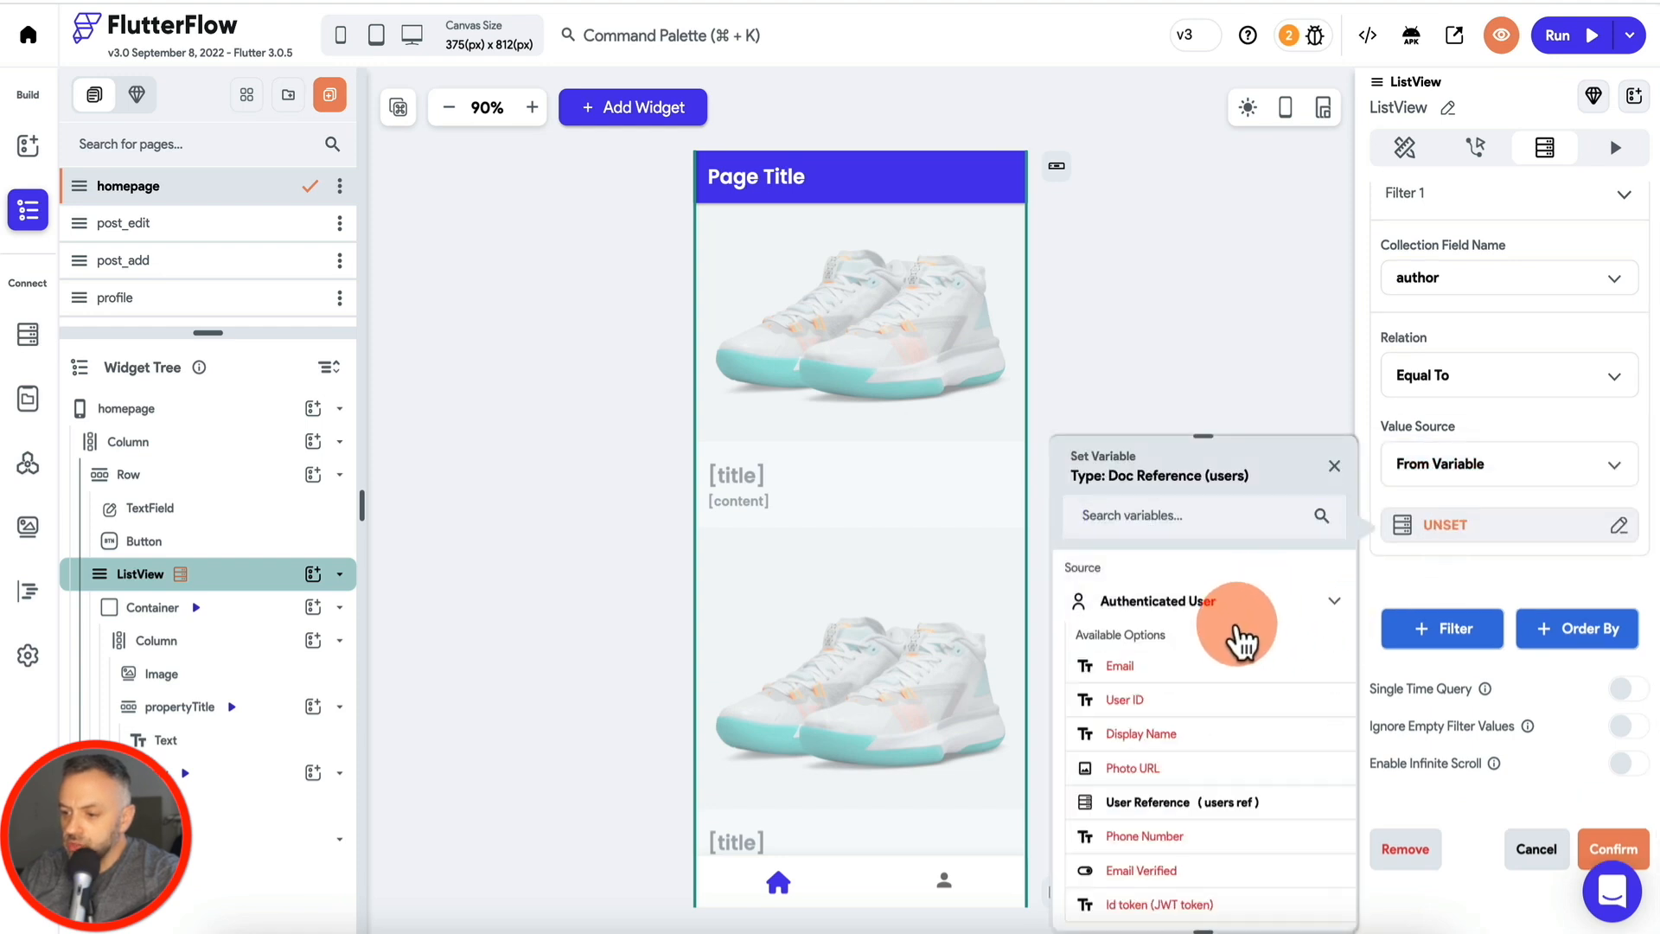
click(1179, 803)
click(1613, 852)
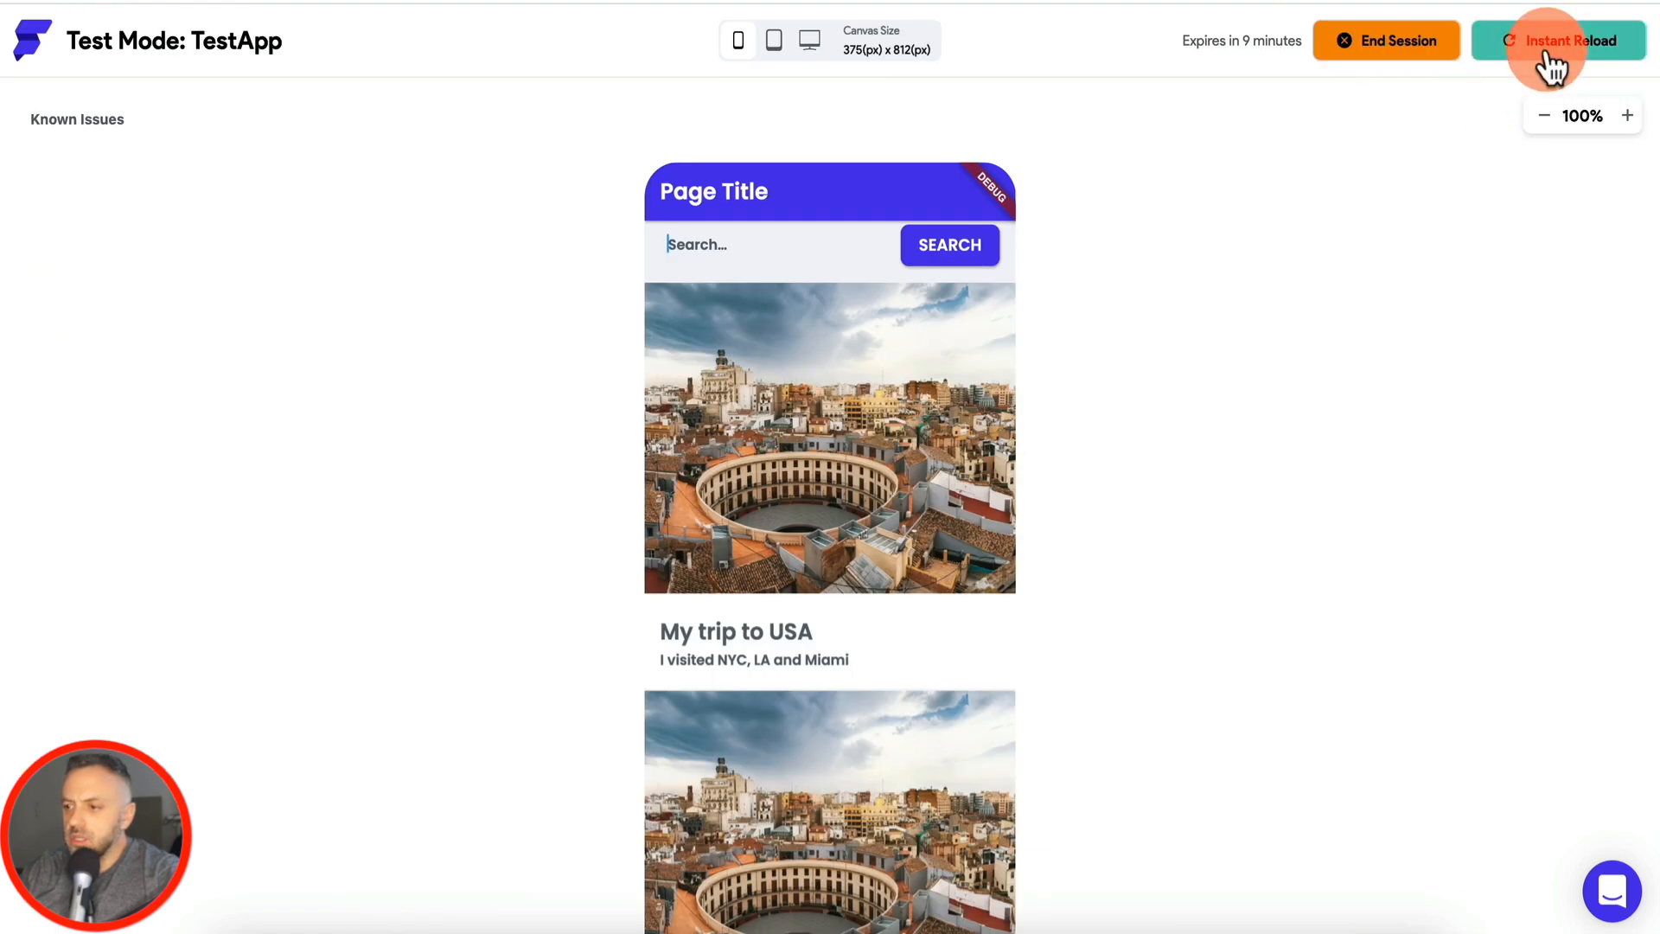
Step: Reload the test app and check the homepage's posts list and the name and email fields on the profile page
click(1548, 44)
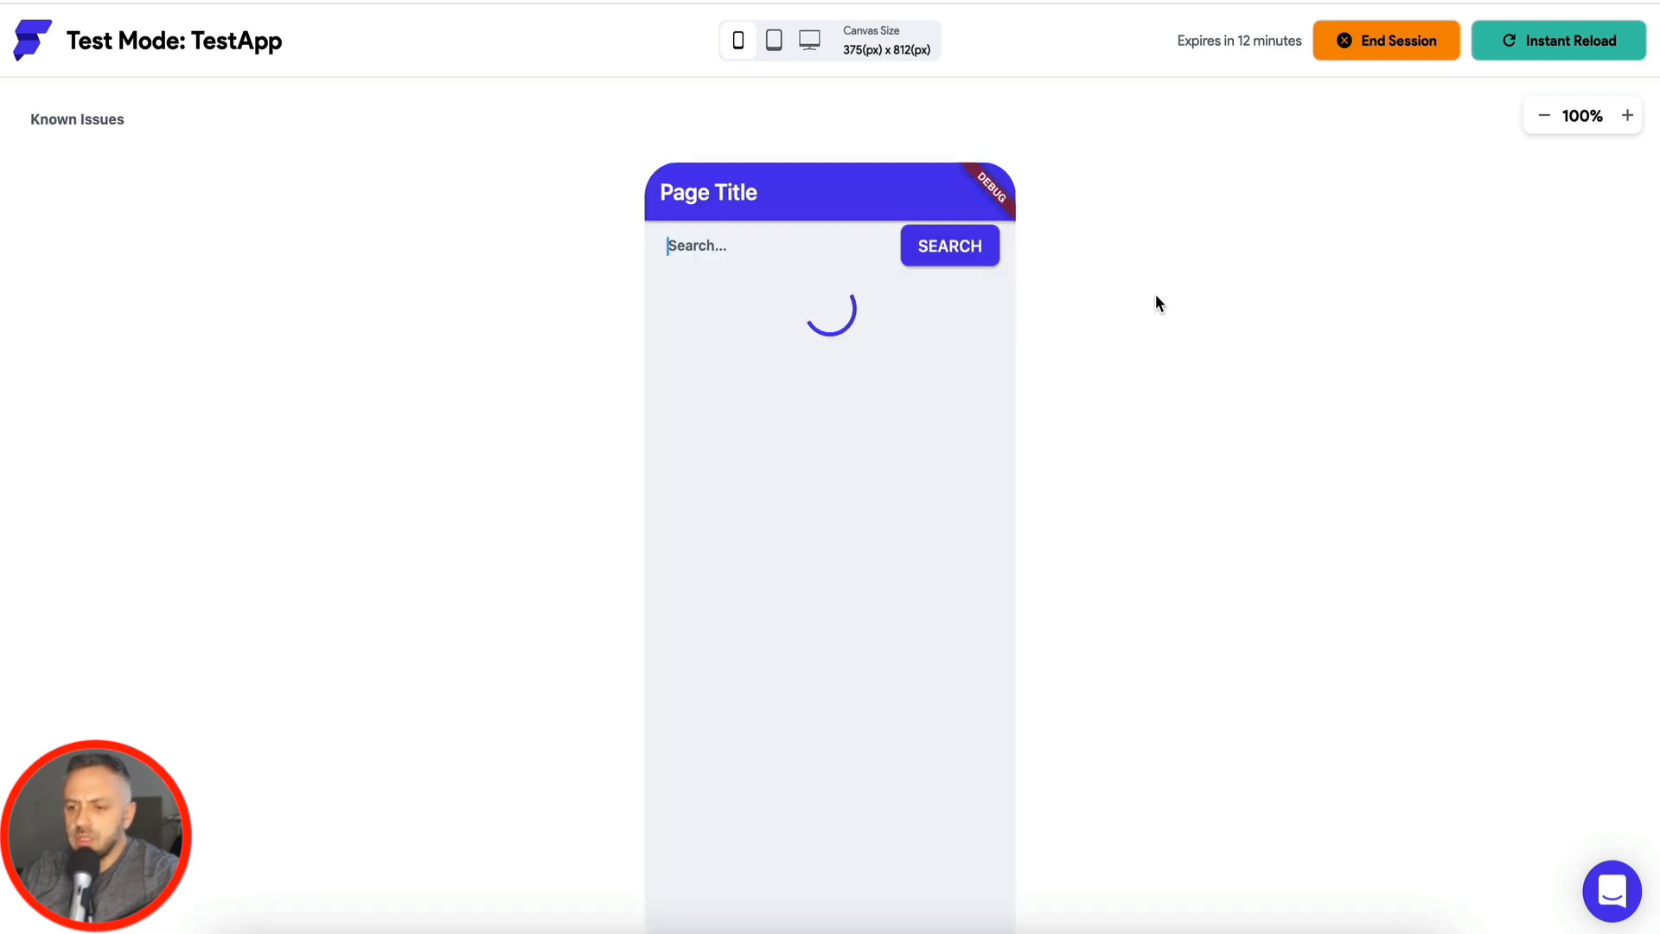
scroll(884, 480, down, 5)
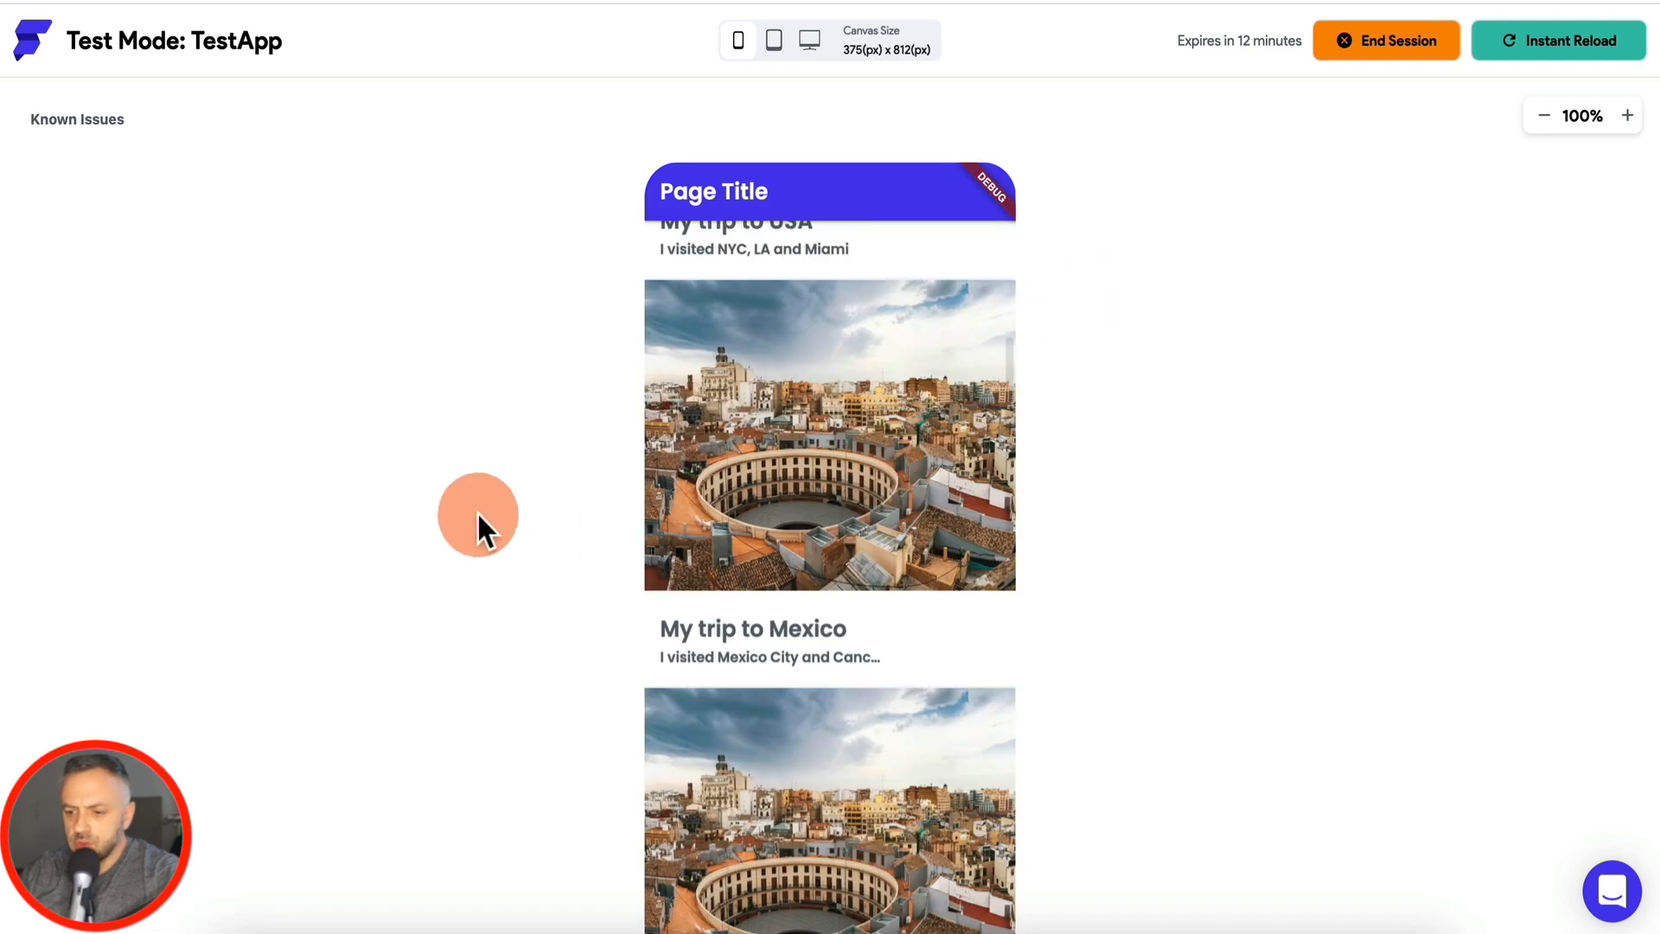
scroll(513, 529, down, 2)
click(932, 858)
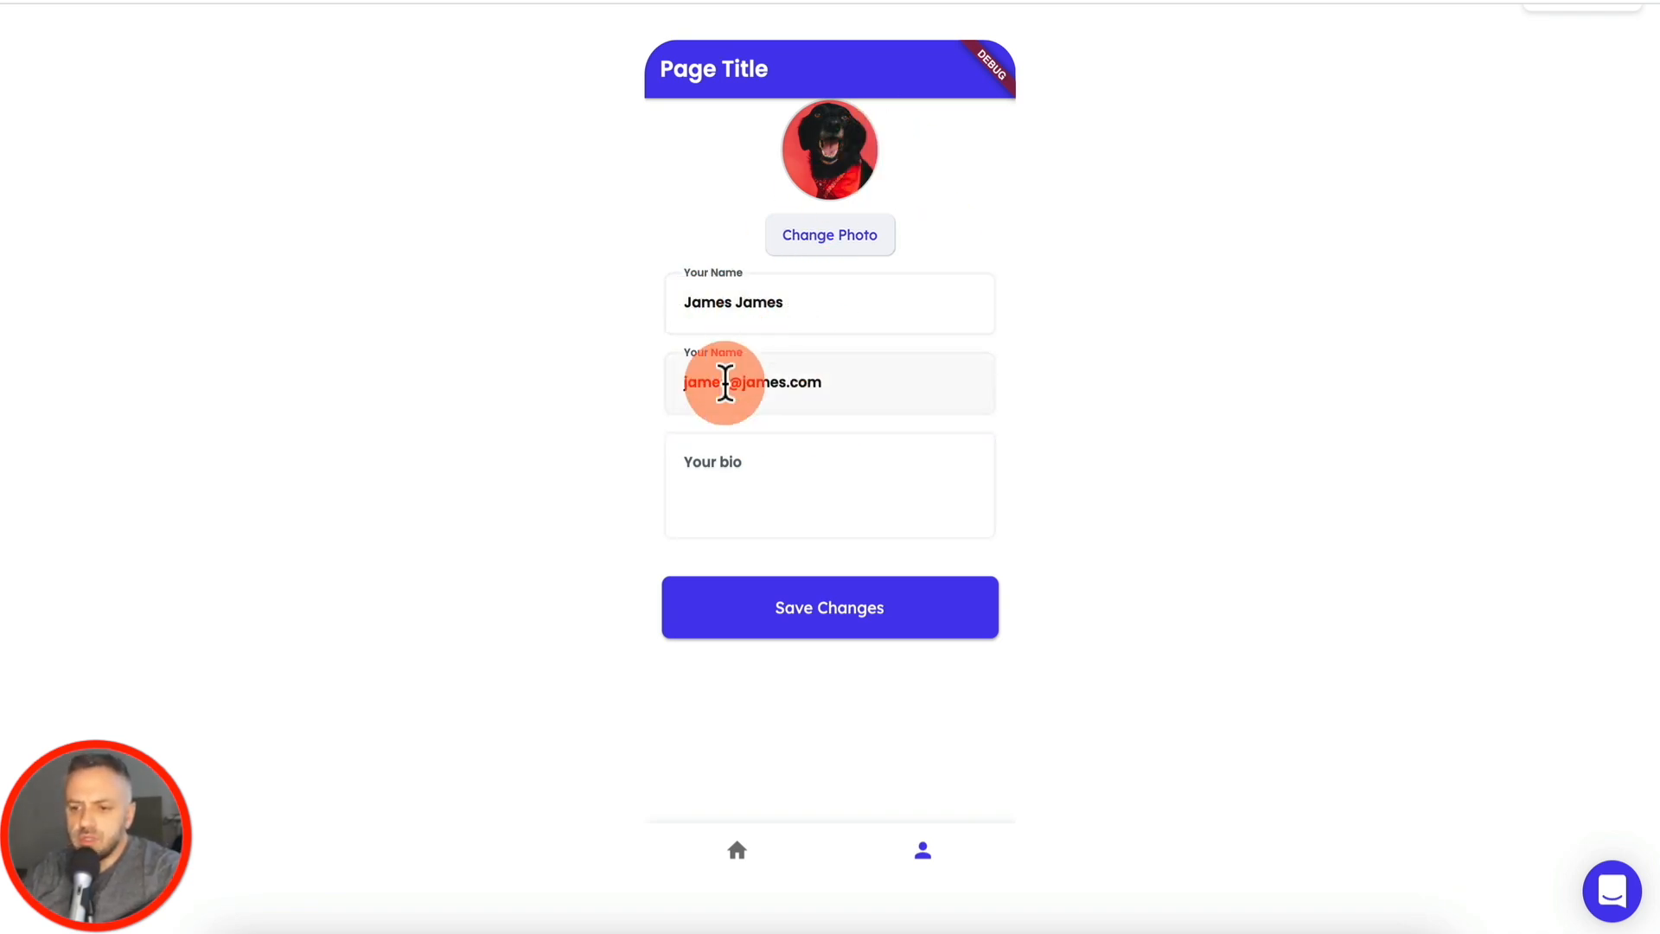
click(739, 864)
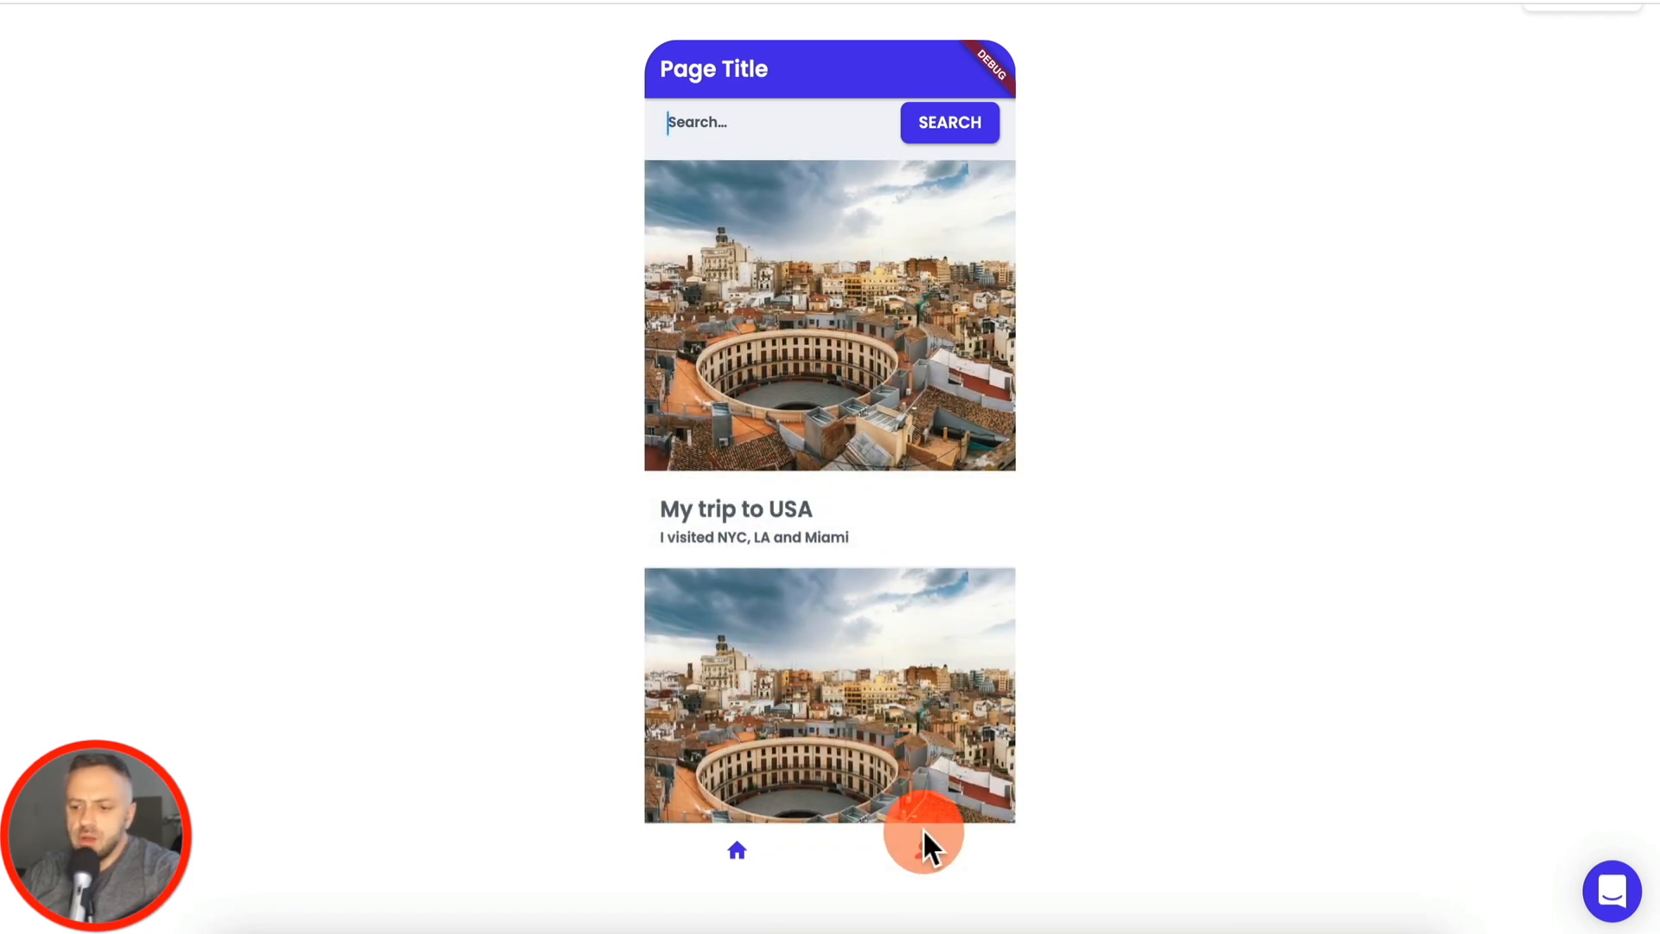
click(923, 856)
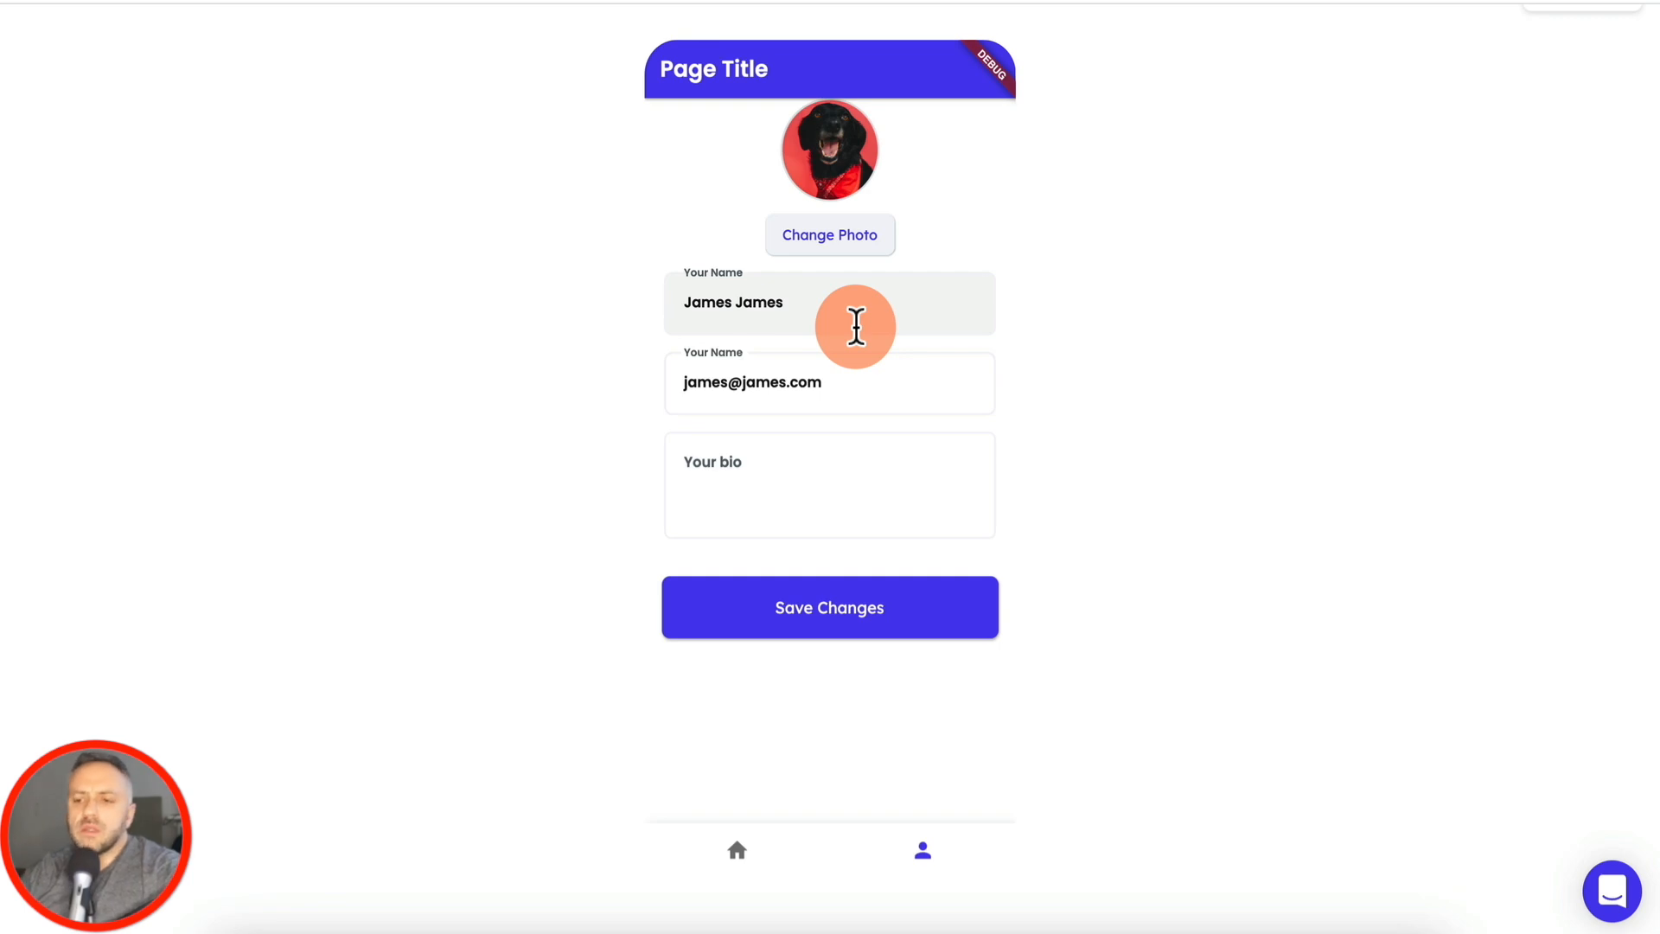
click(741, 856)
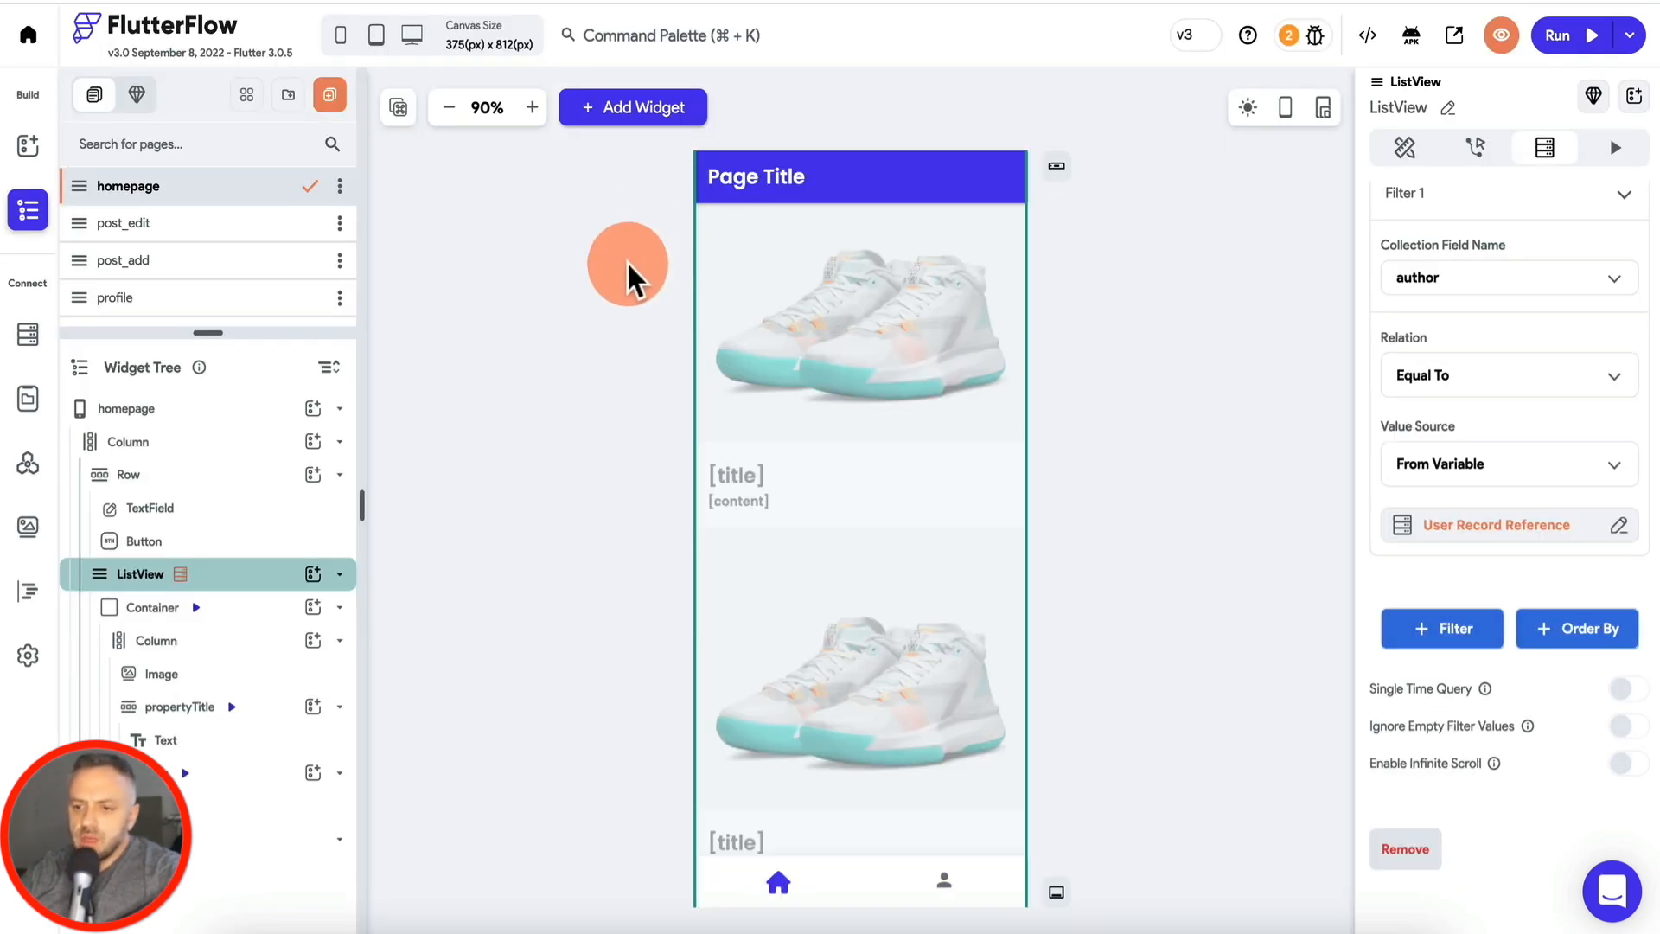
Step: Rename the homepage's search text field as inputSearch
click(626, 261)
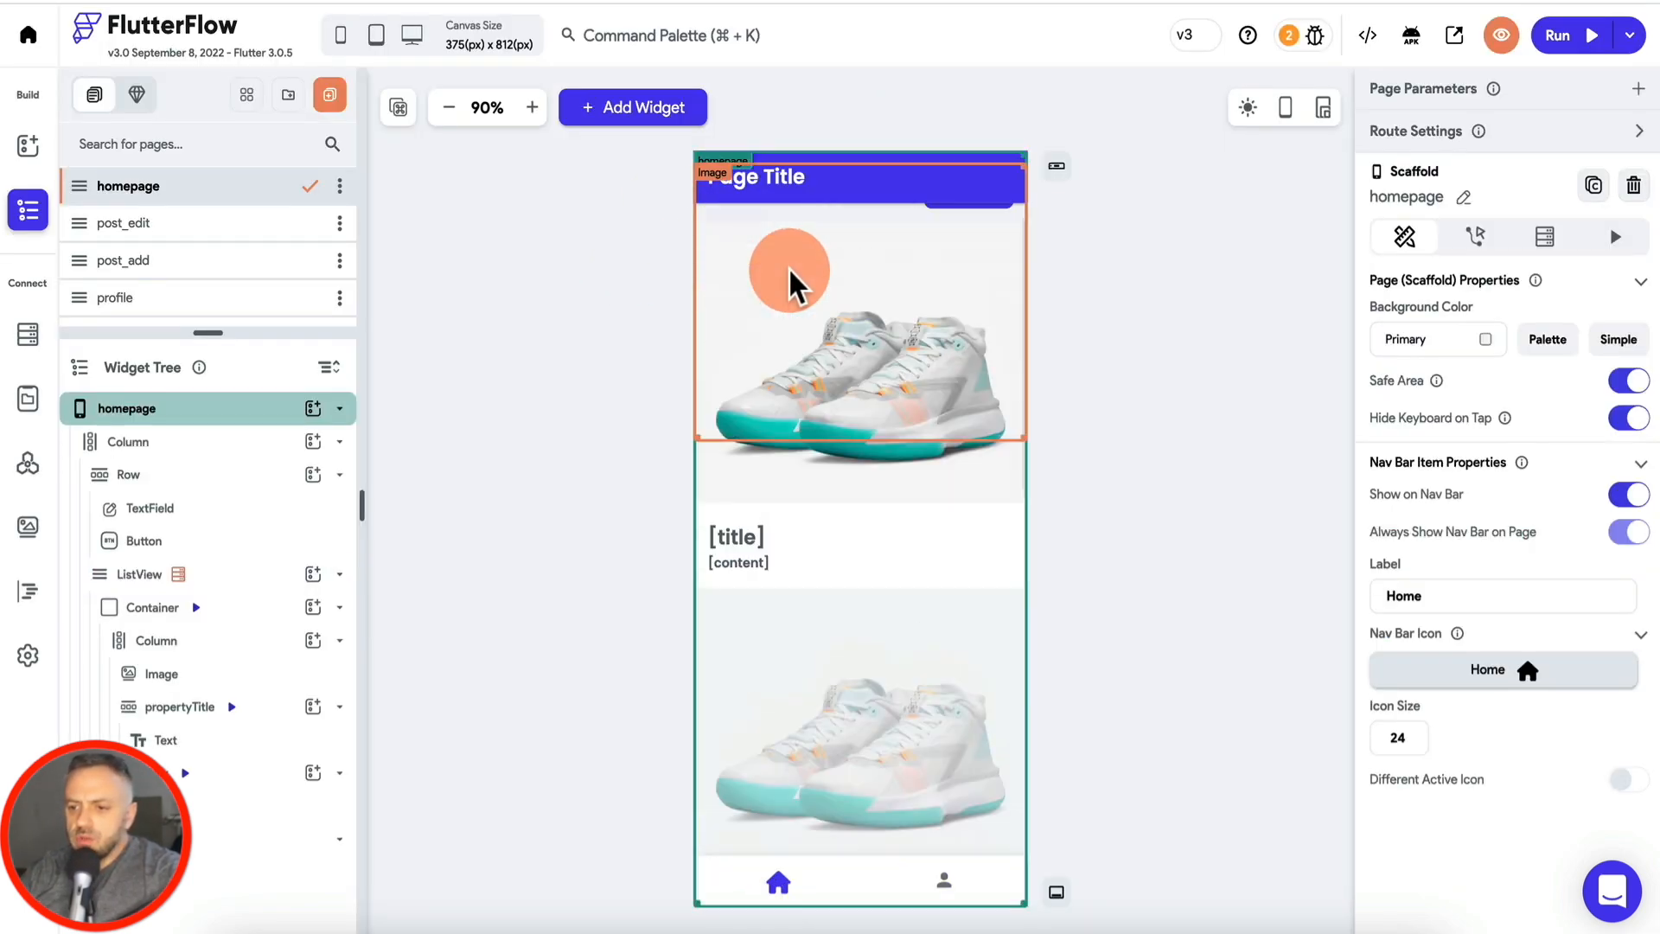
click(787, 221)
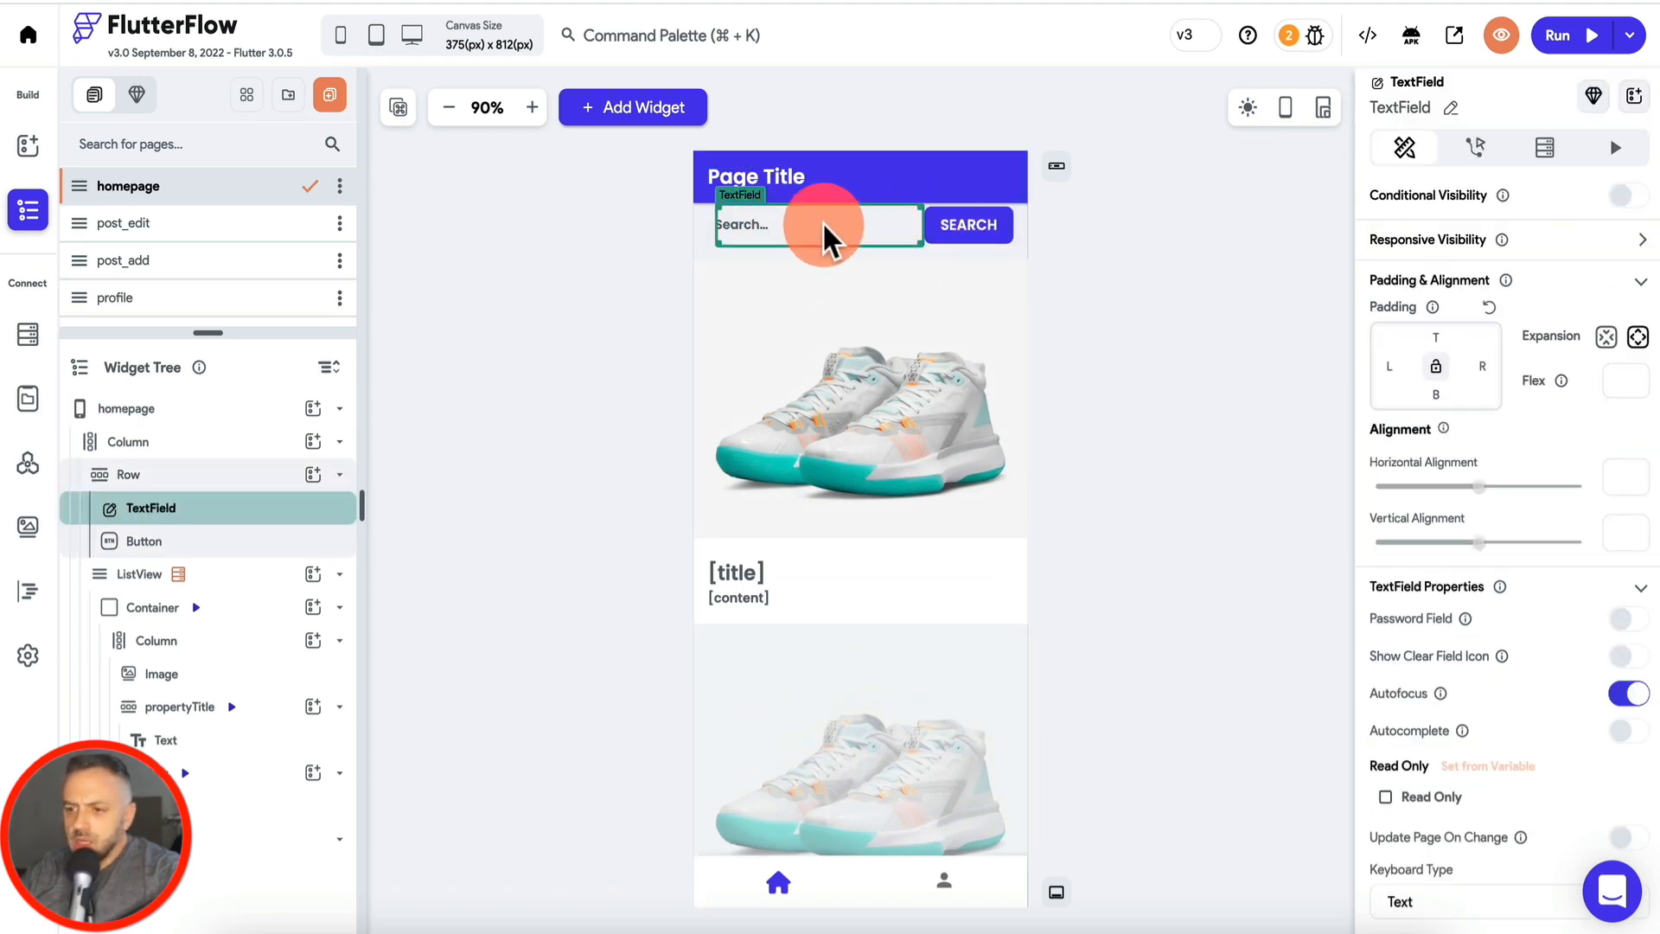
click(1451, 107)
double_click(1472, 107)
text(inputSearch)
click(1554, 107)
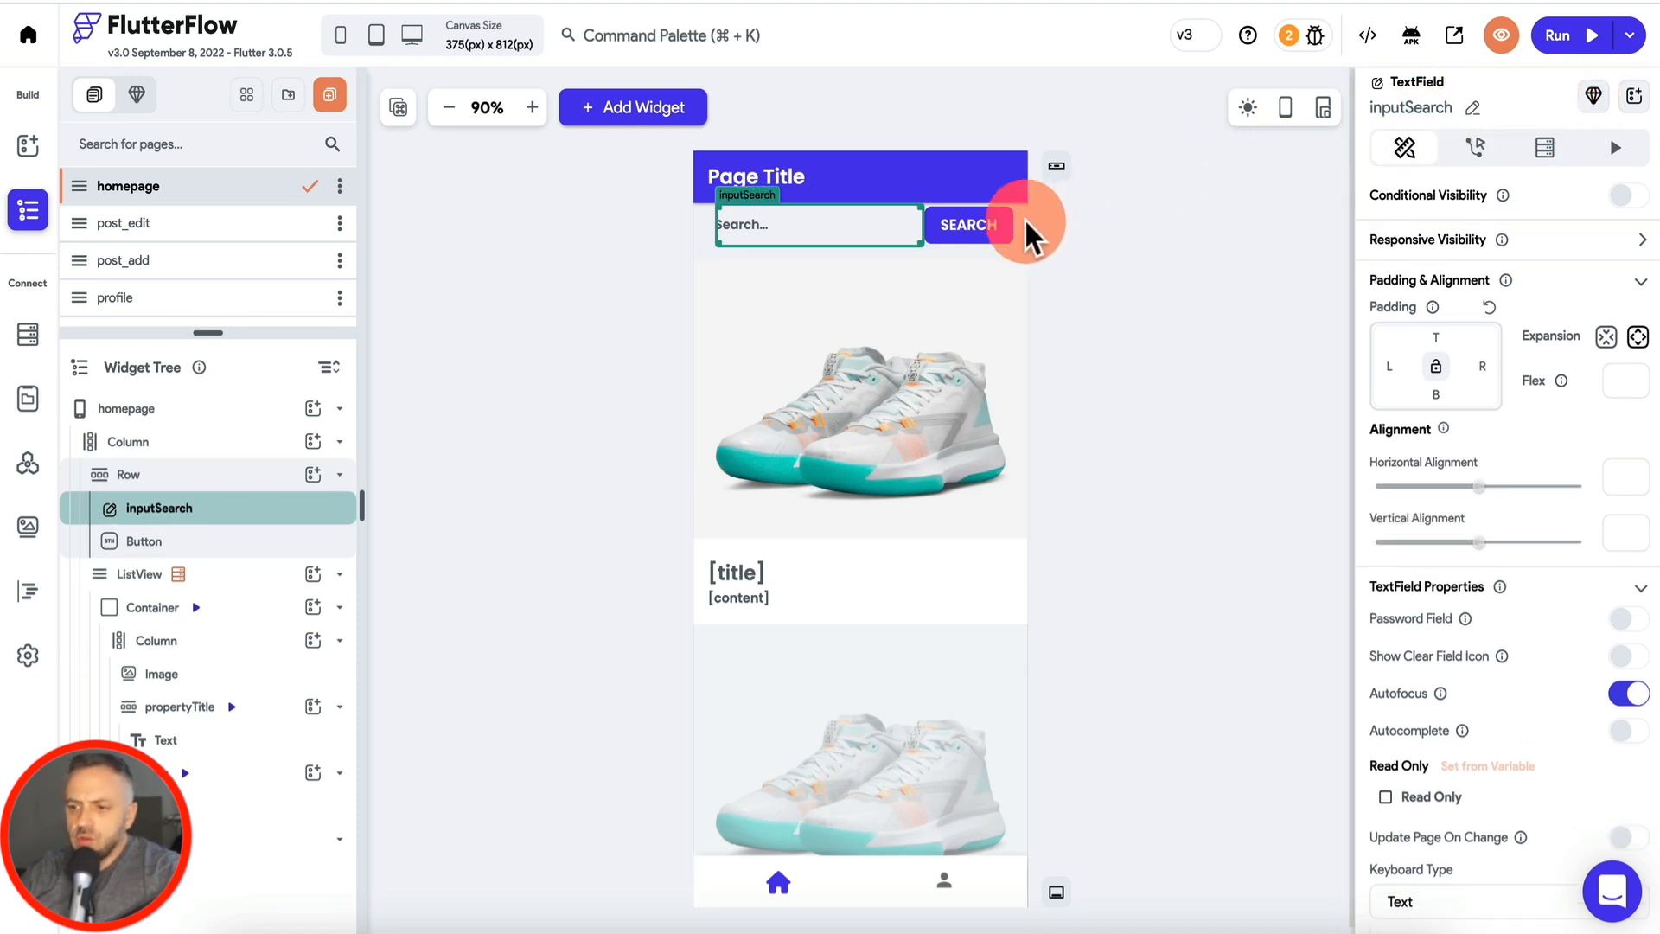
Step: Remove the posts query from the homepage's ListView and check the Search button's actions
click(984, 227)
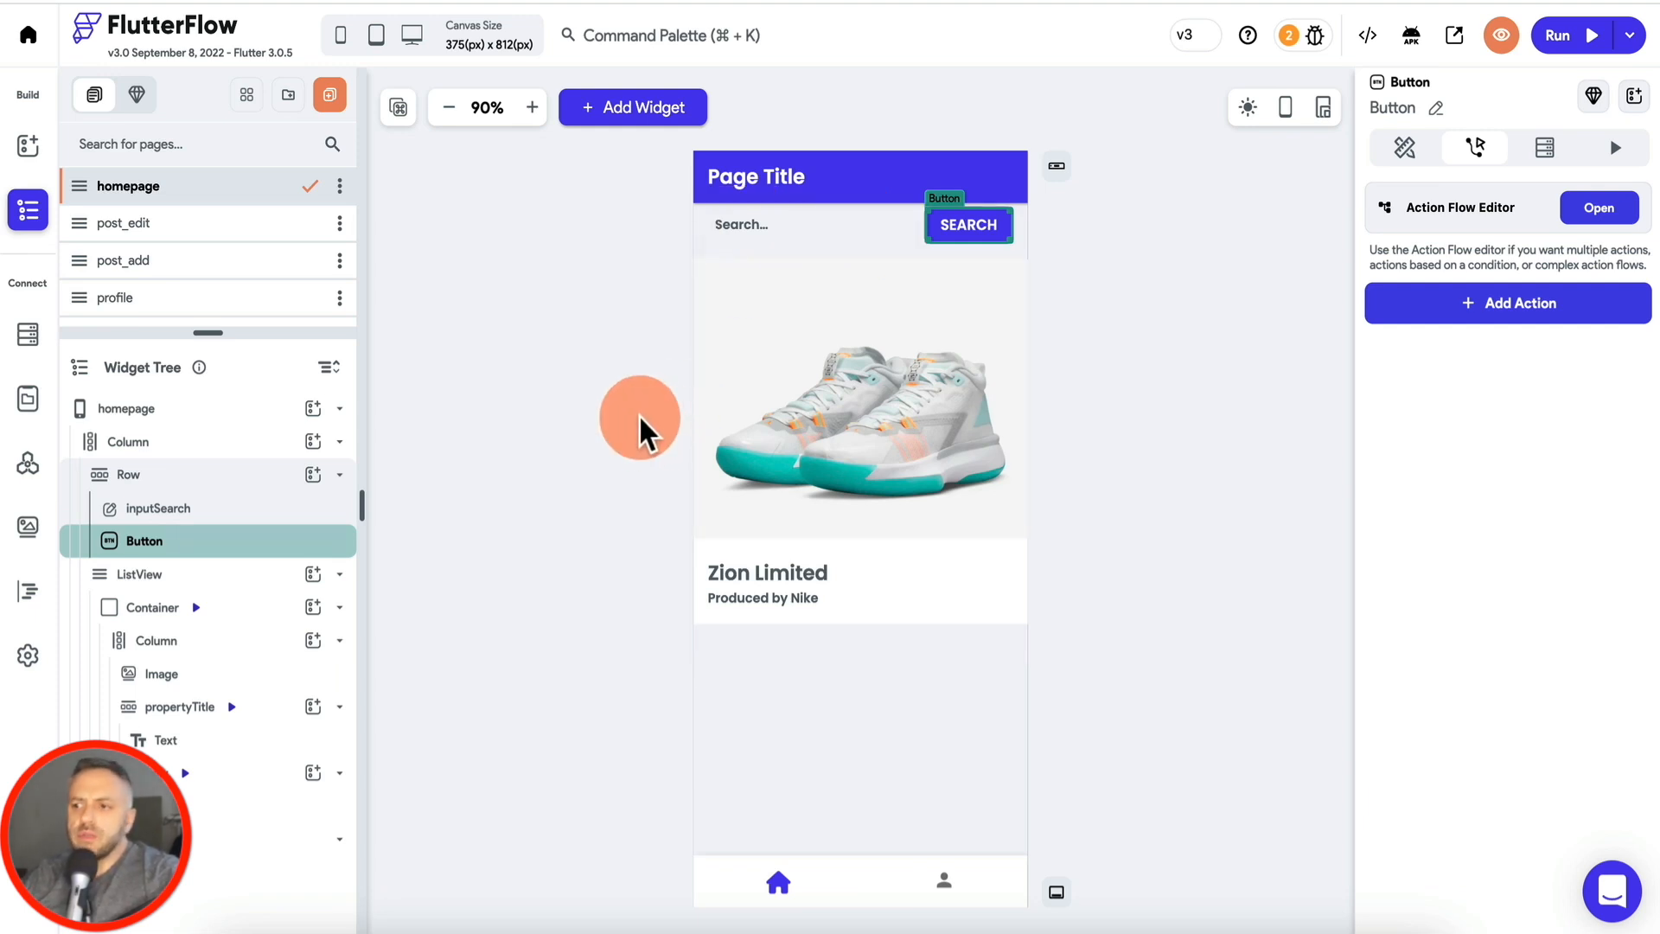
click(258, 584)
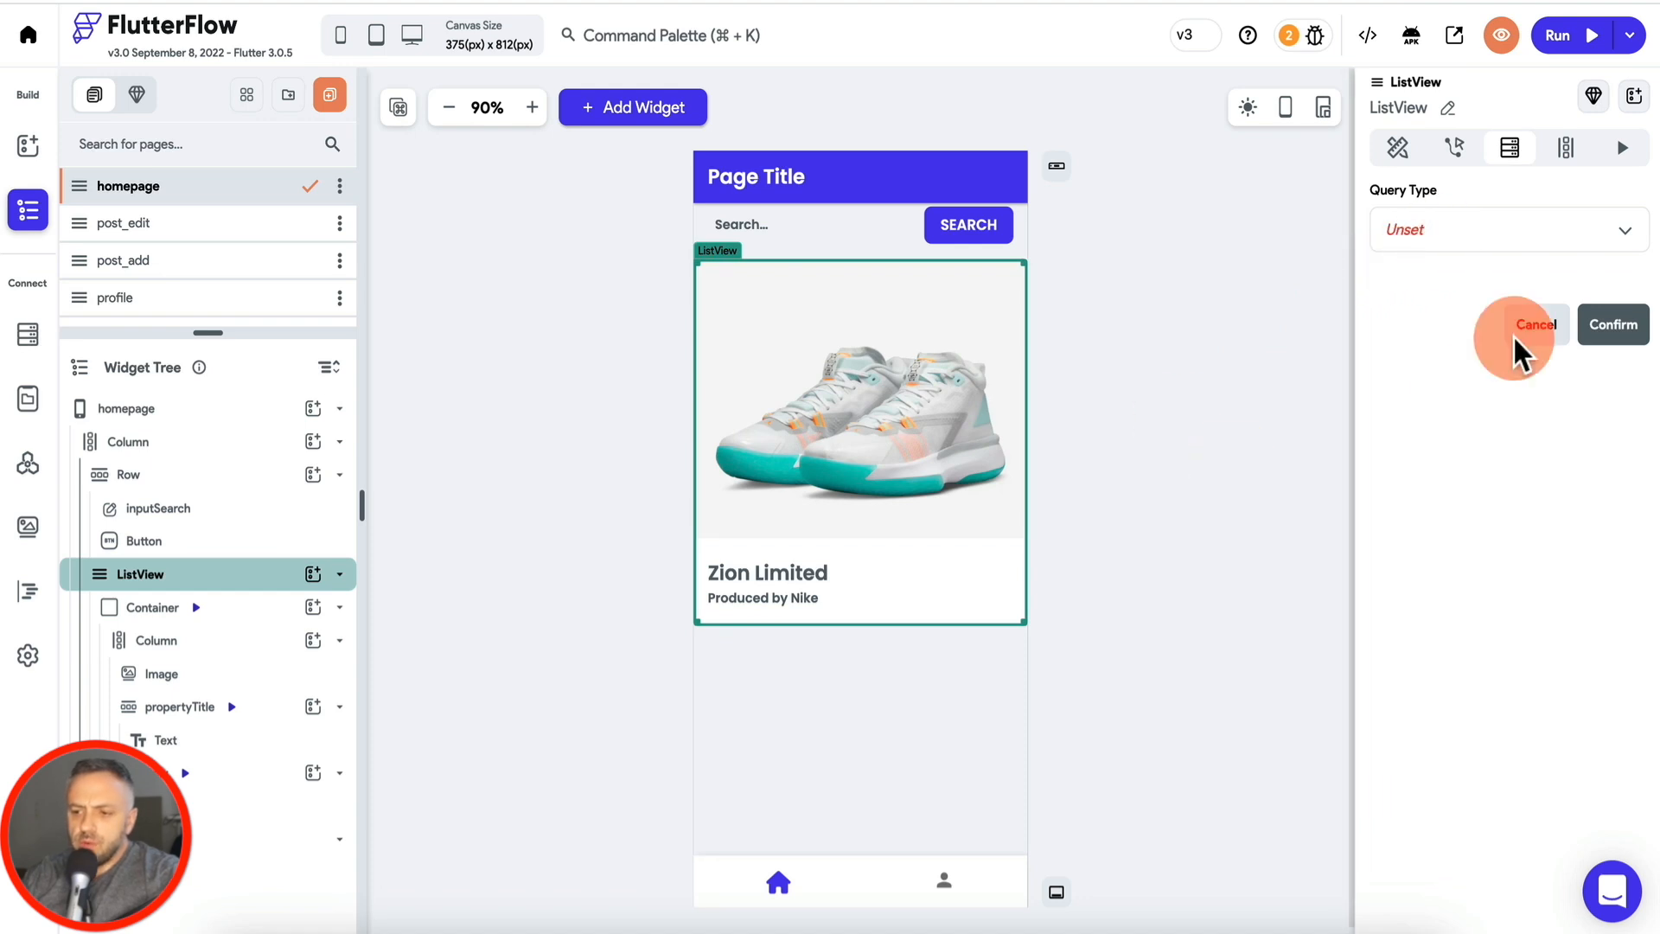
click(271, 543)
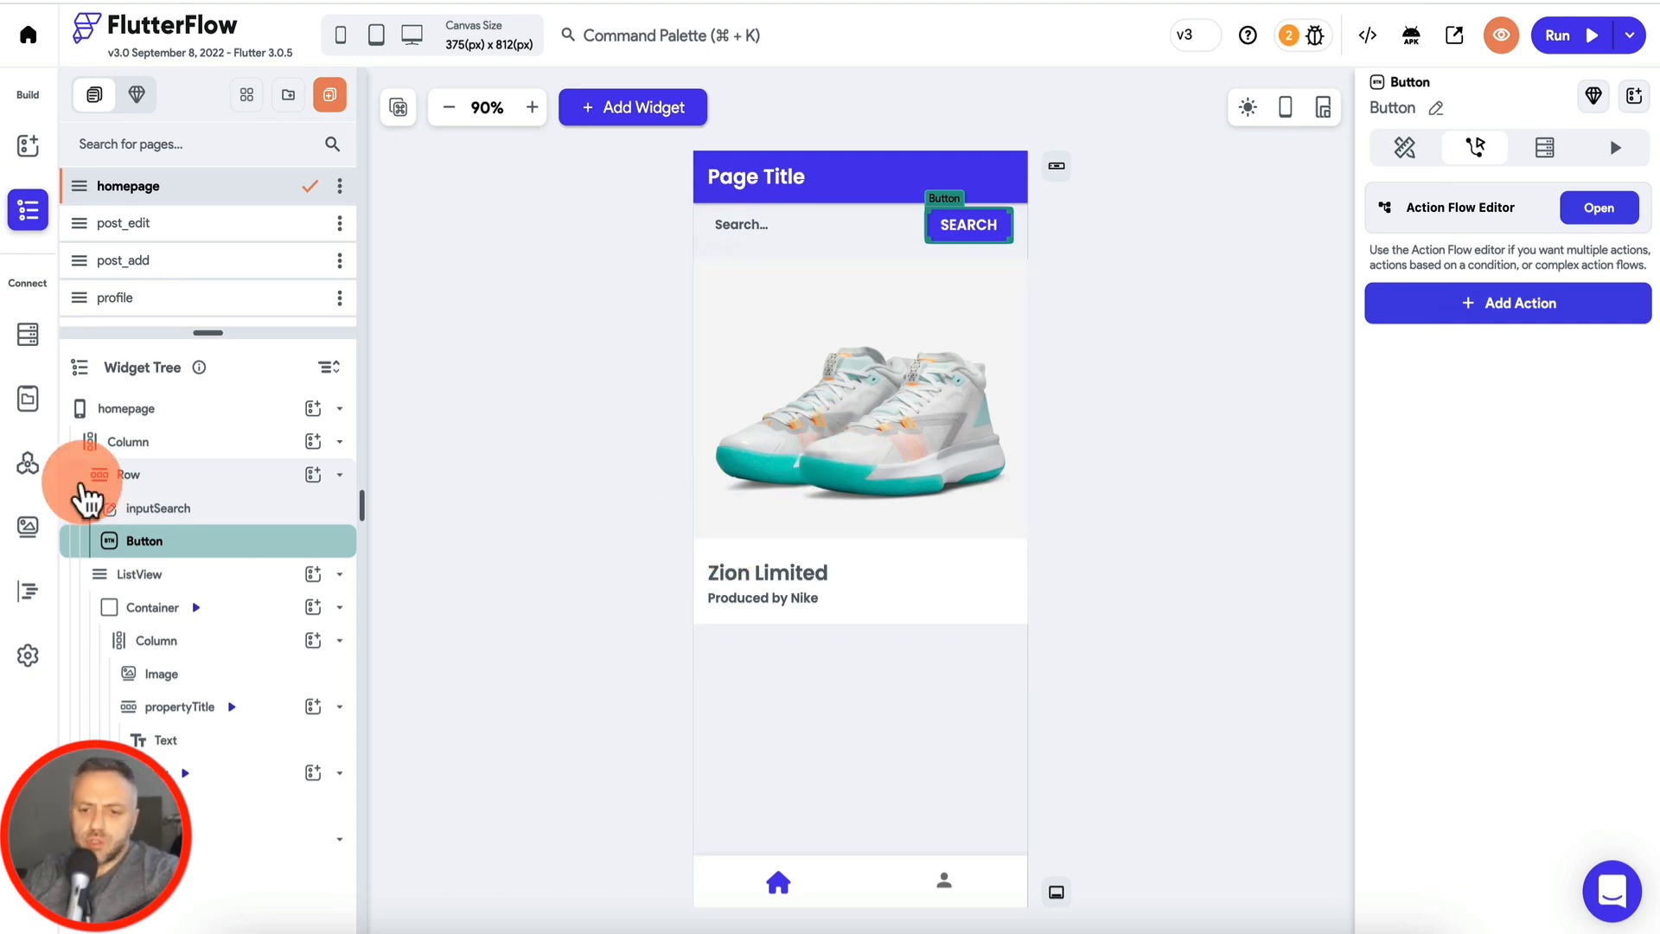
Step: Add a Query Collection backend query to the homepage page itself, returning a List of Documents from posts
click(170, 414)
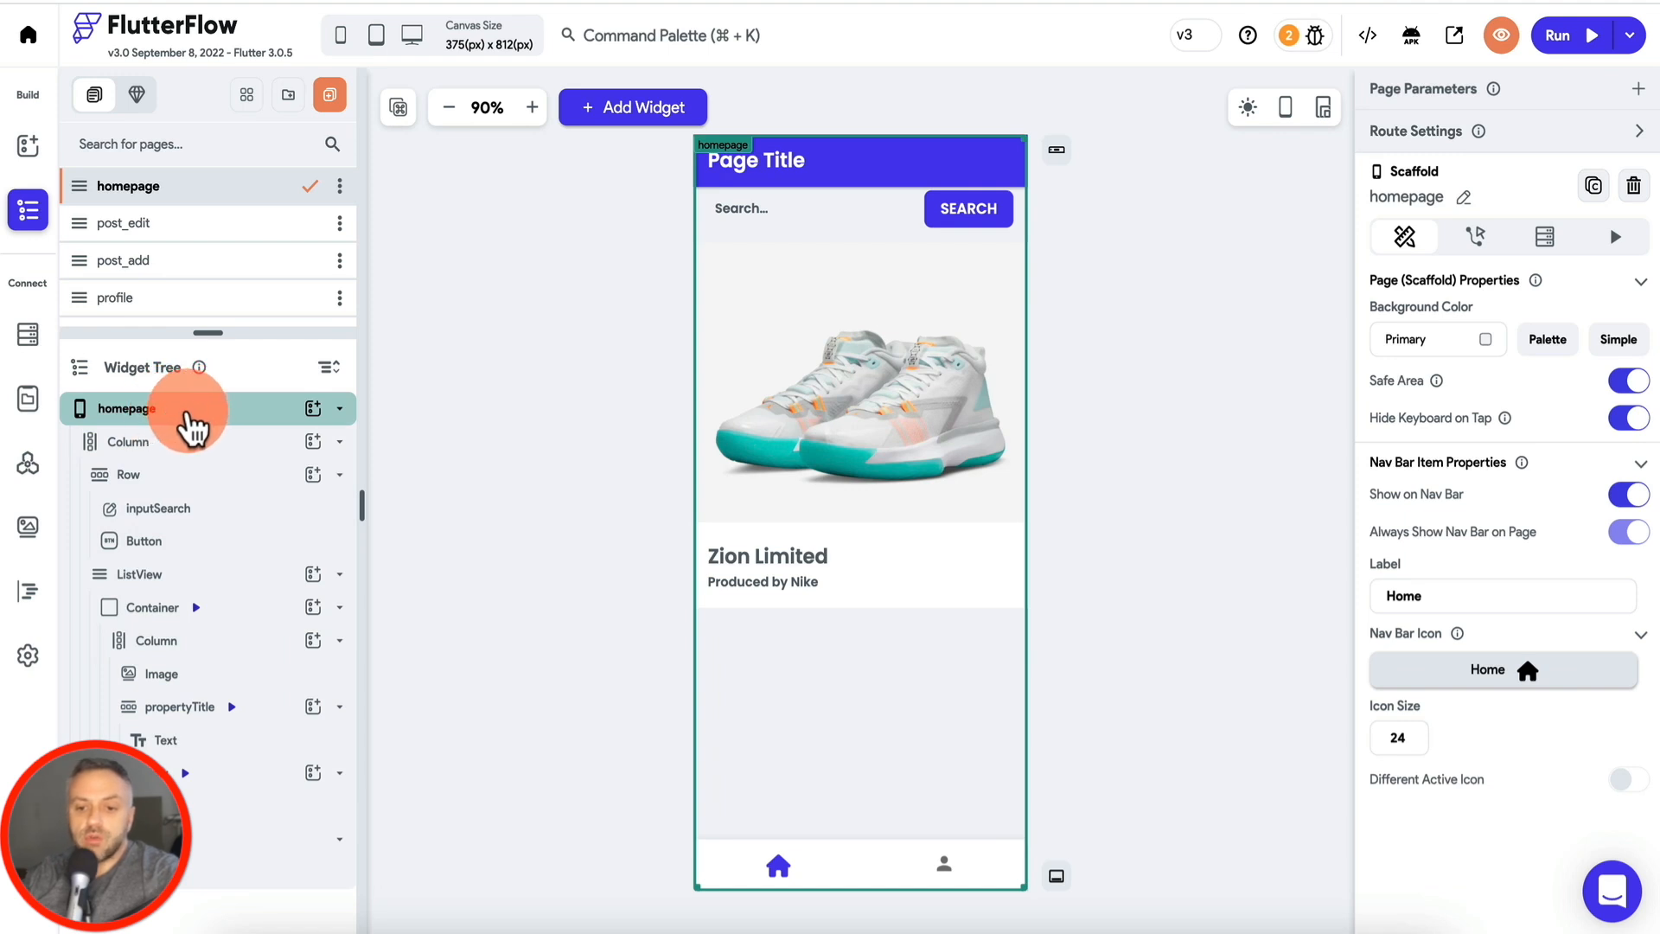
click(1545, 237)
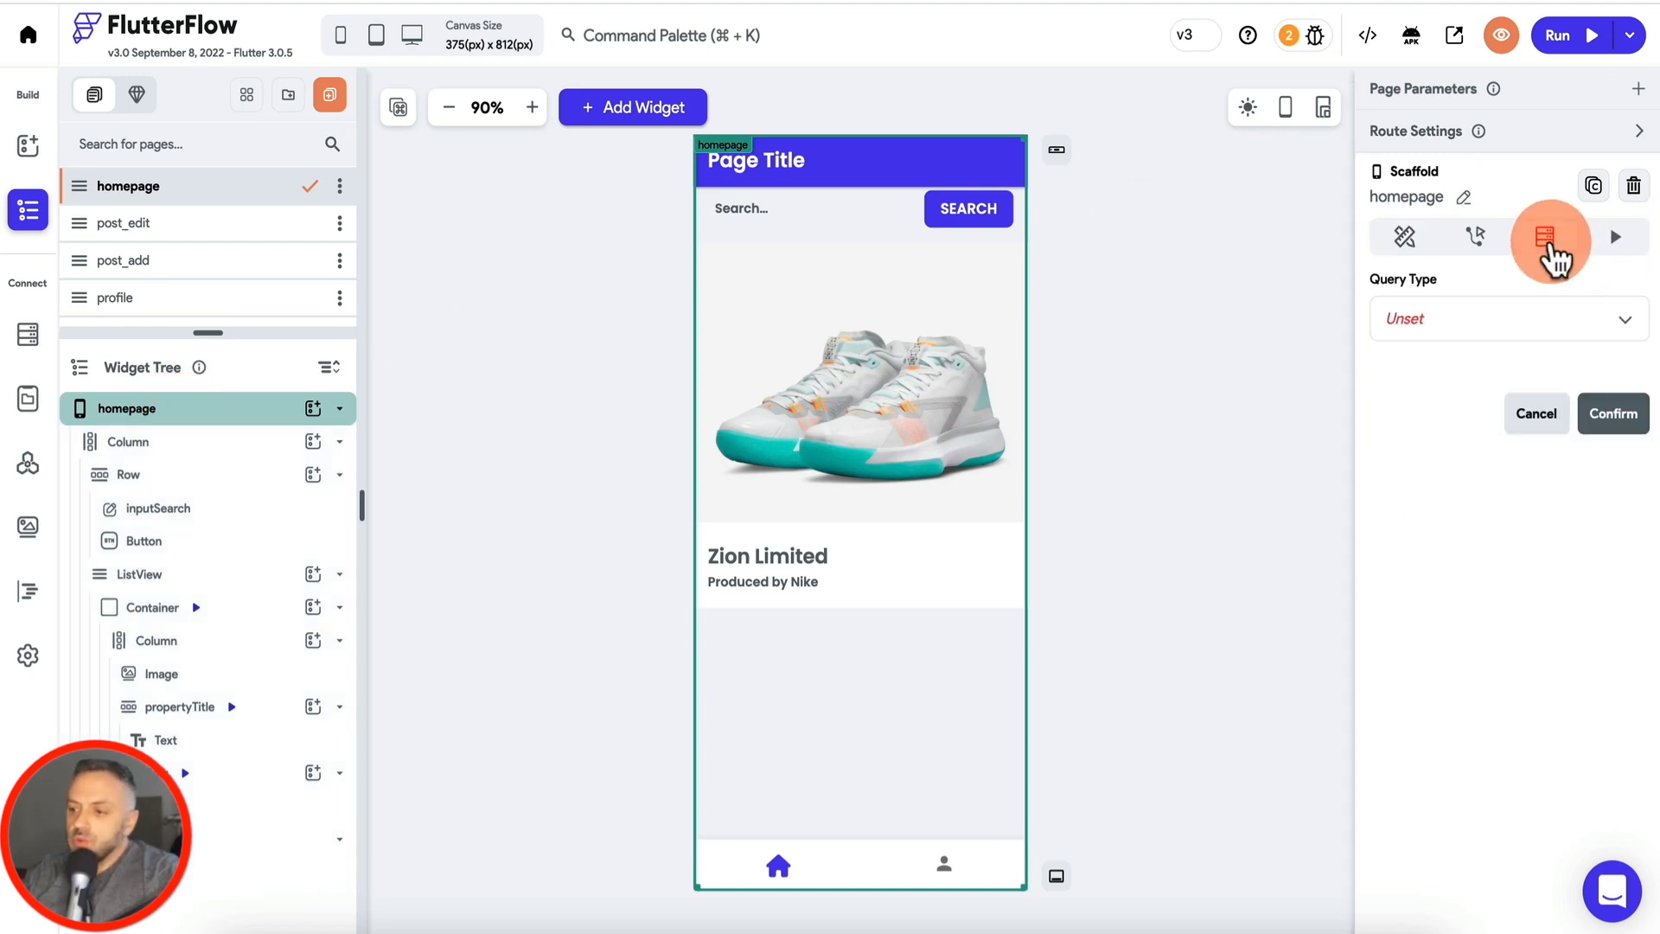
click(1470, 328)
click(1463, 324)
click(1479, 471)
click(1479, 506)
click(1572, 543)
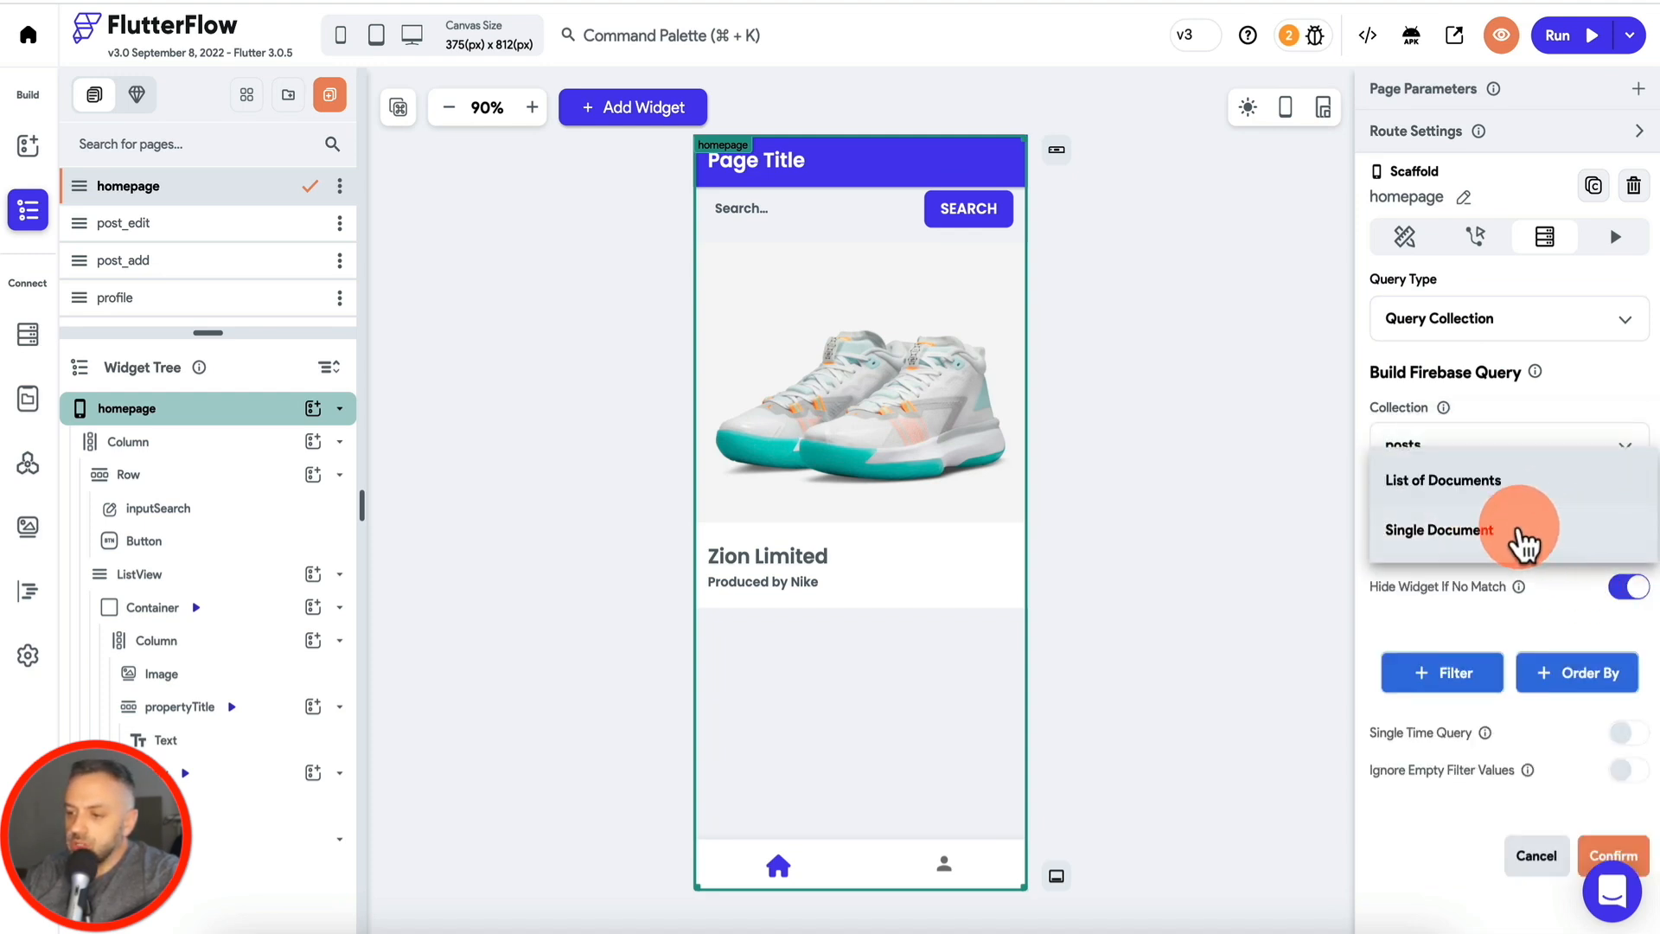
click(1519, 482)
Step: Add a filter to the homepage's page-level query on the author field with the relation Equal To
scroll(1487, 596, down, 3)
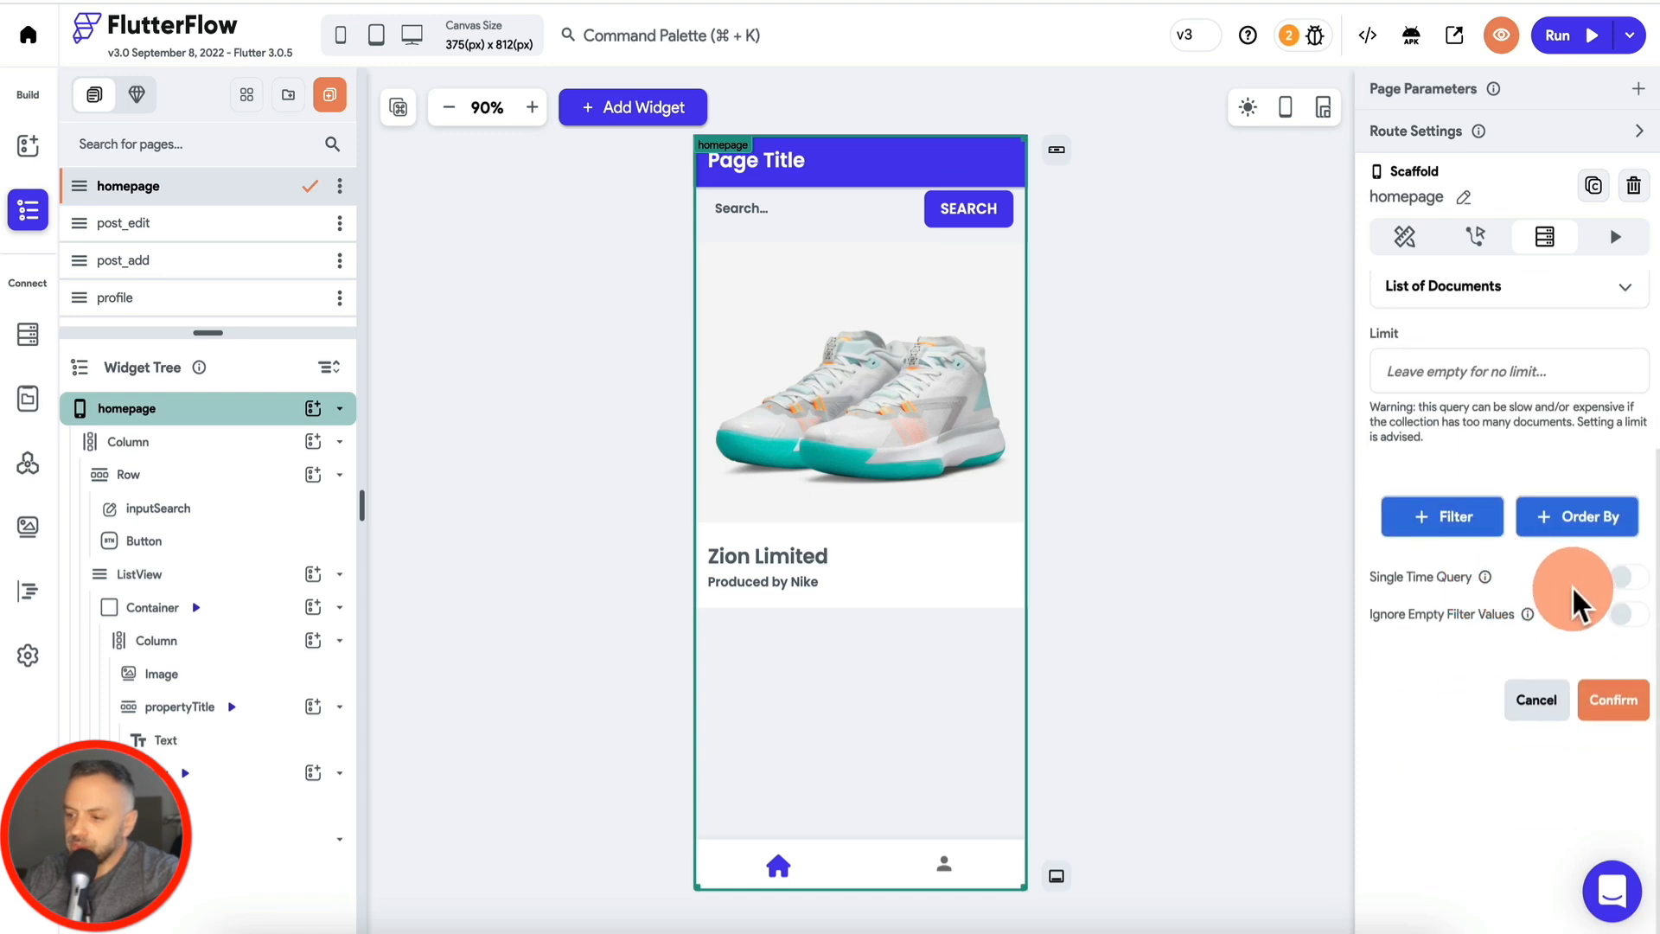
scroll(1557, 562, up, 1)
click(1472, 621)
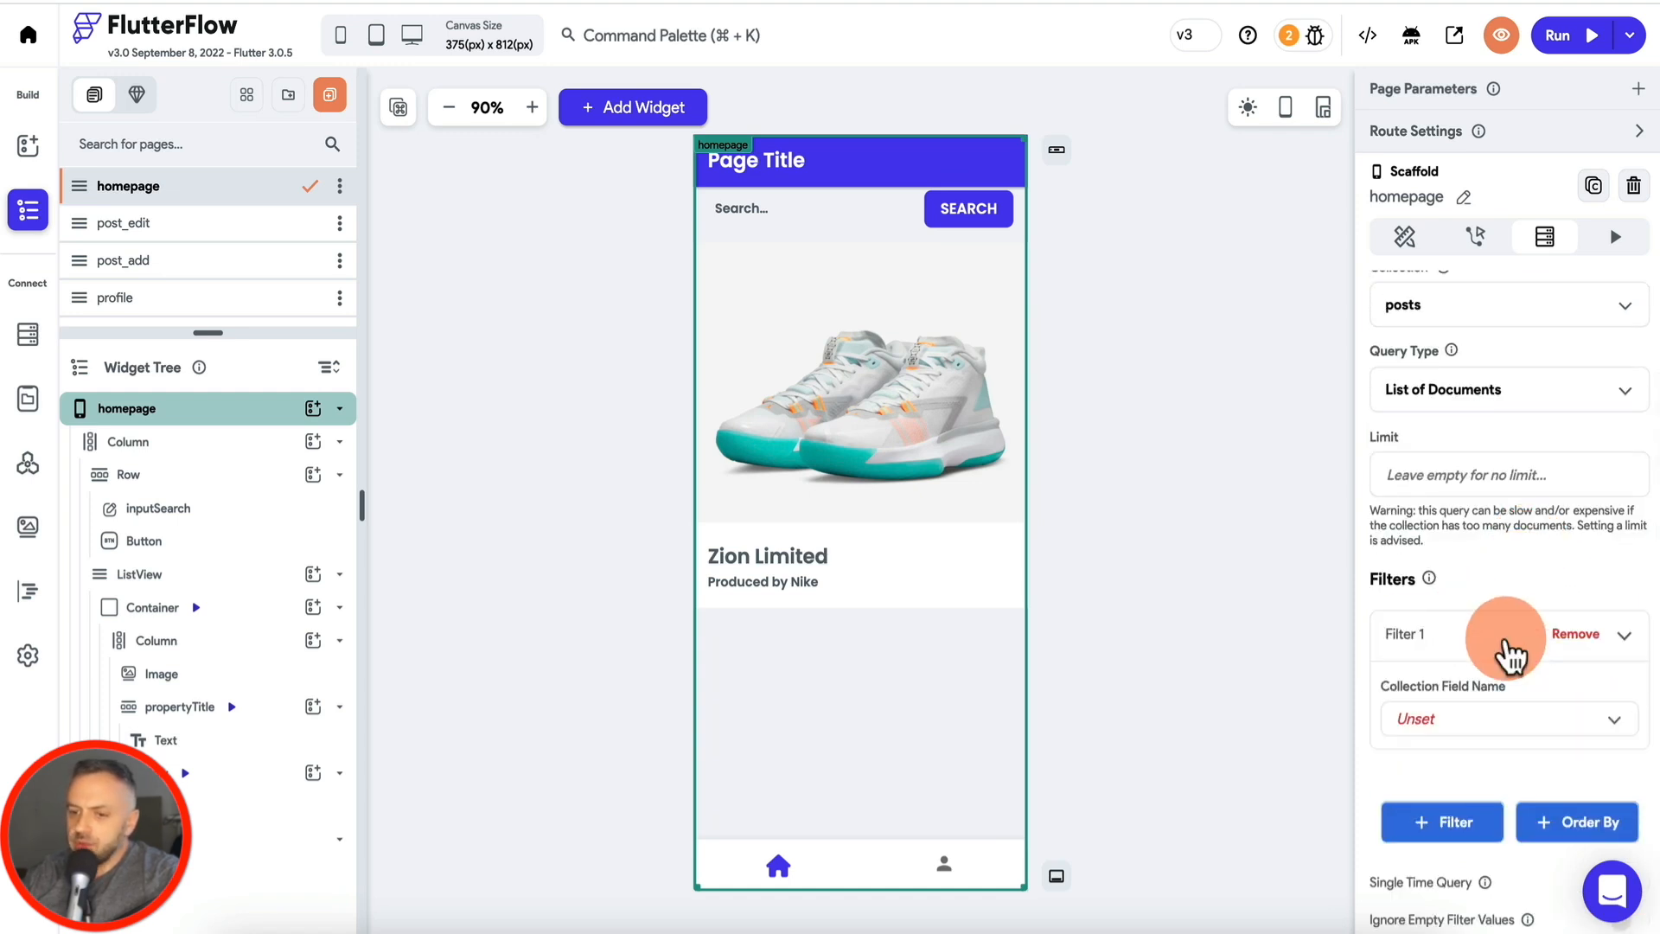
scroll(1504, 653, down, 4)
click(1522, 413)
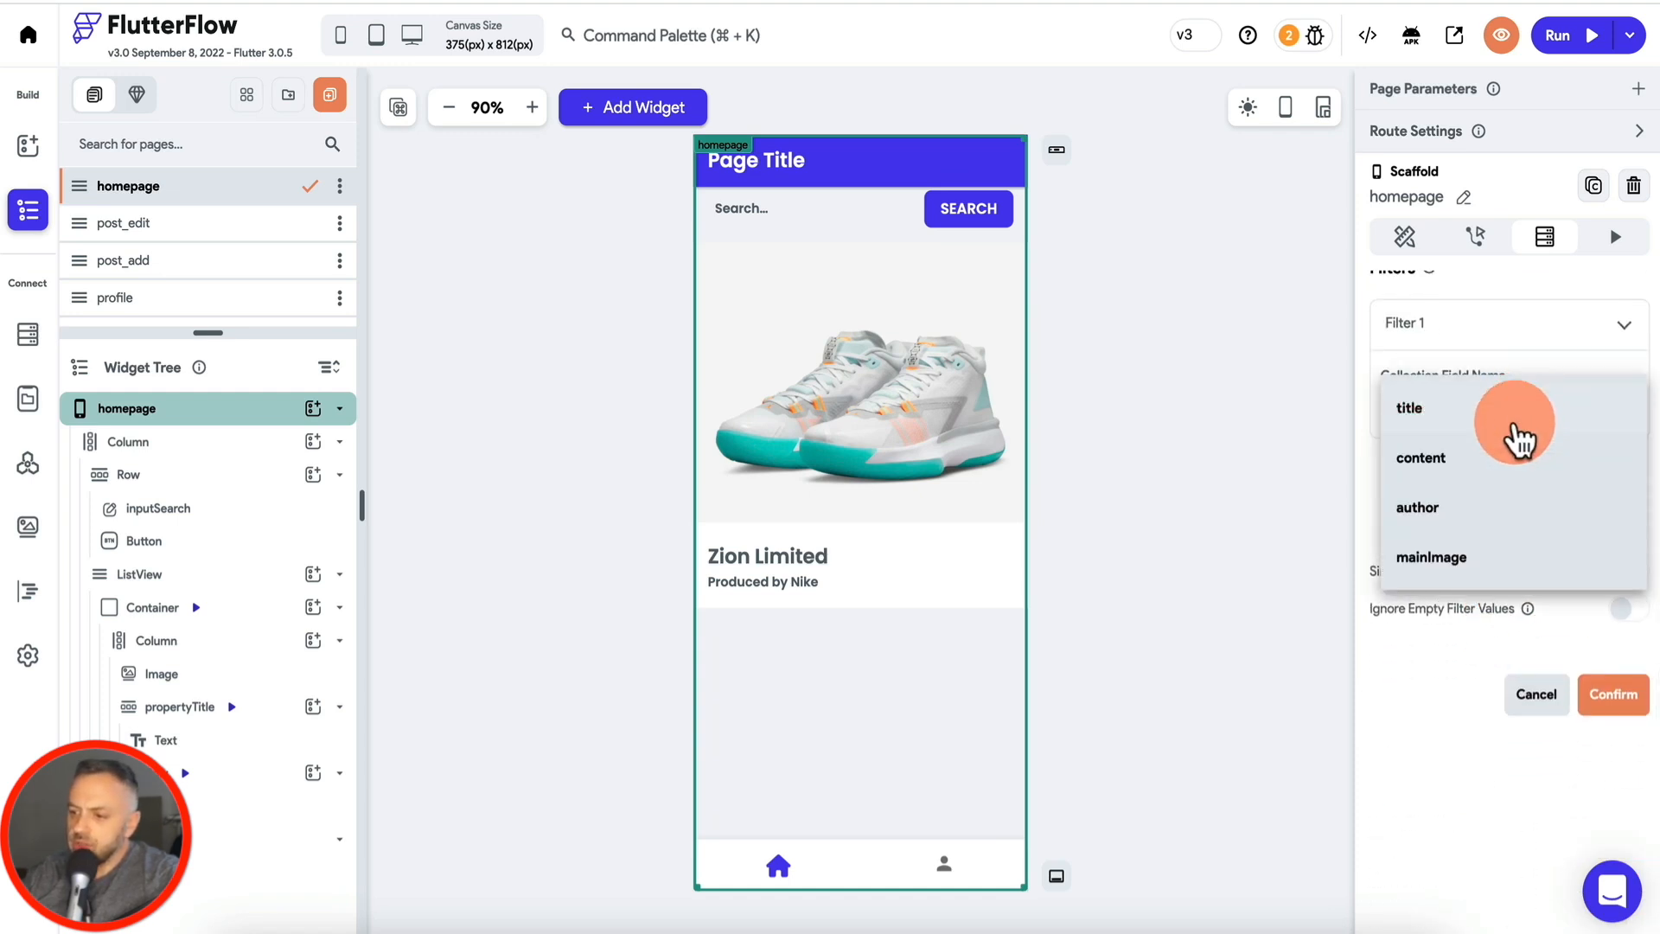
click(1476, 517)
click(1481, 534)
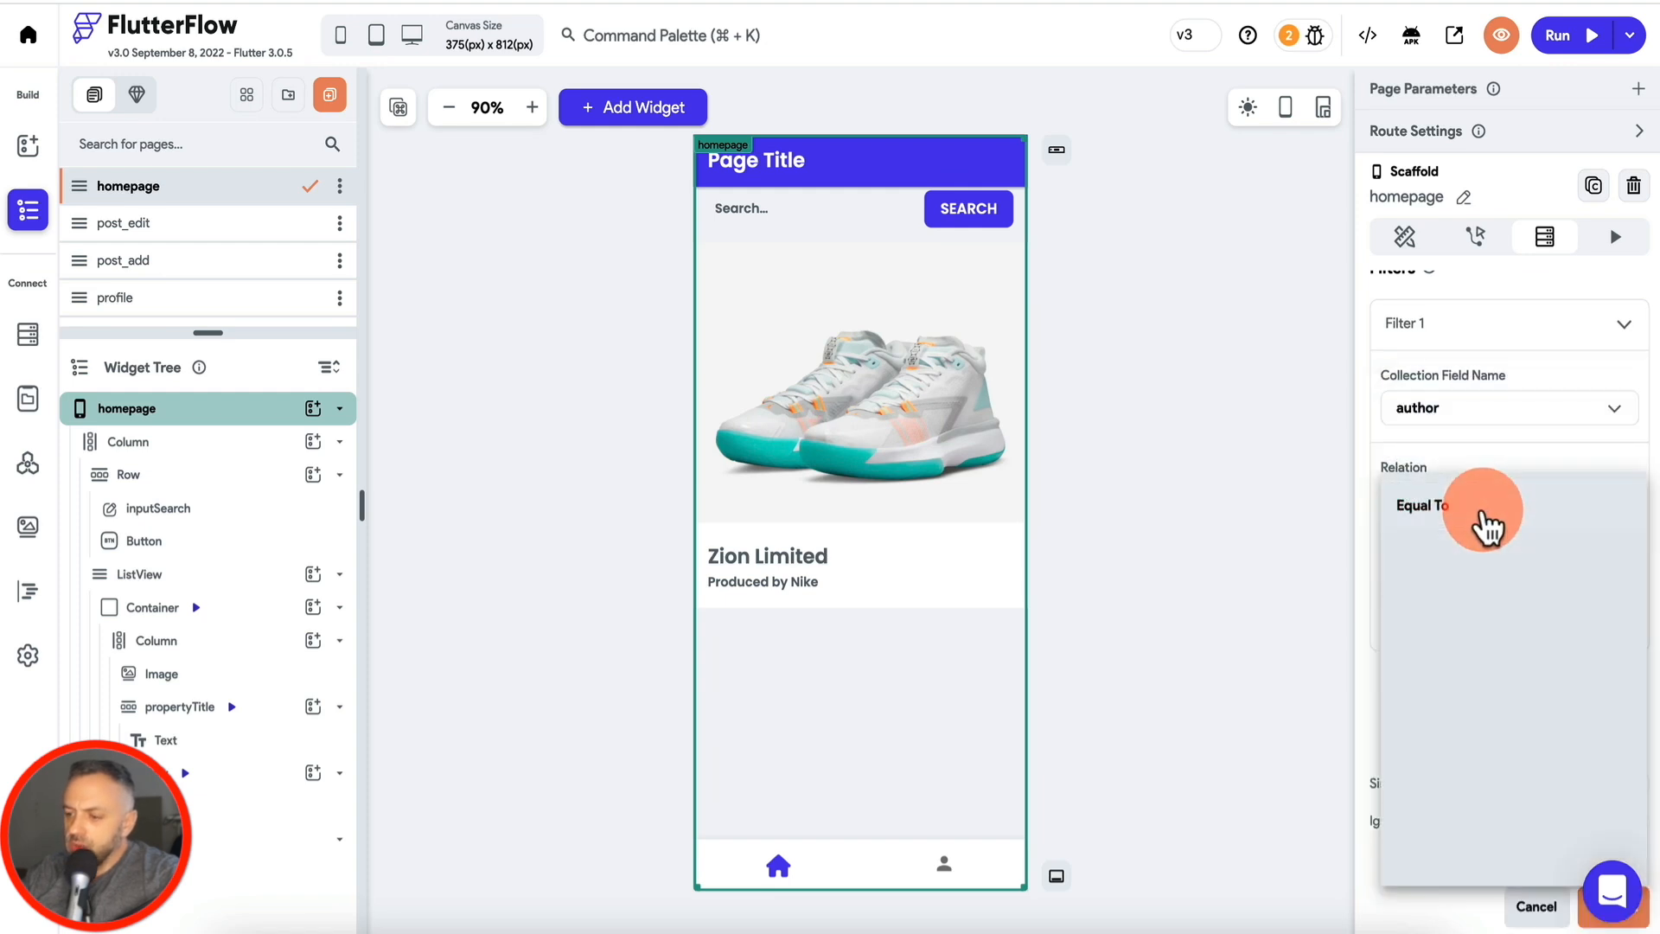
click(1473, 517)
Step: Set the page query filter's value from a variable to the authenticated user's User Reference and confirm the query
click(1464, 610)
click(1460, 616)
click(1445, 656)
click(1183, 605)
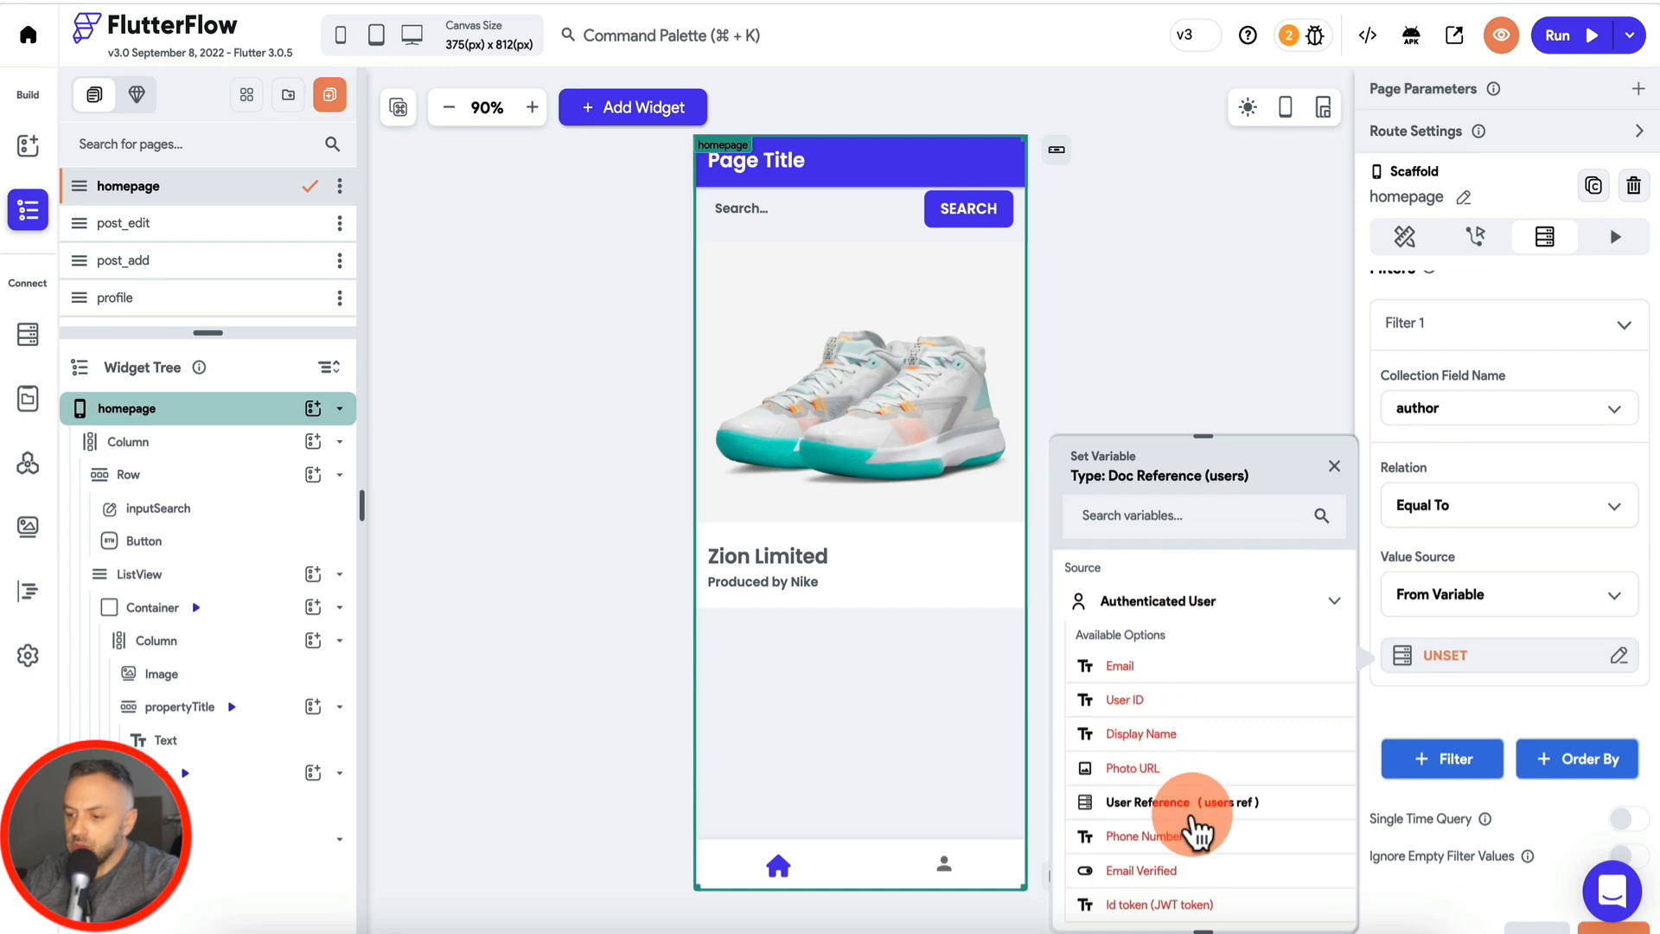
click(1200, 804)
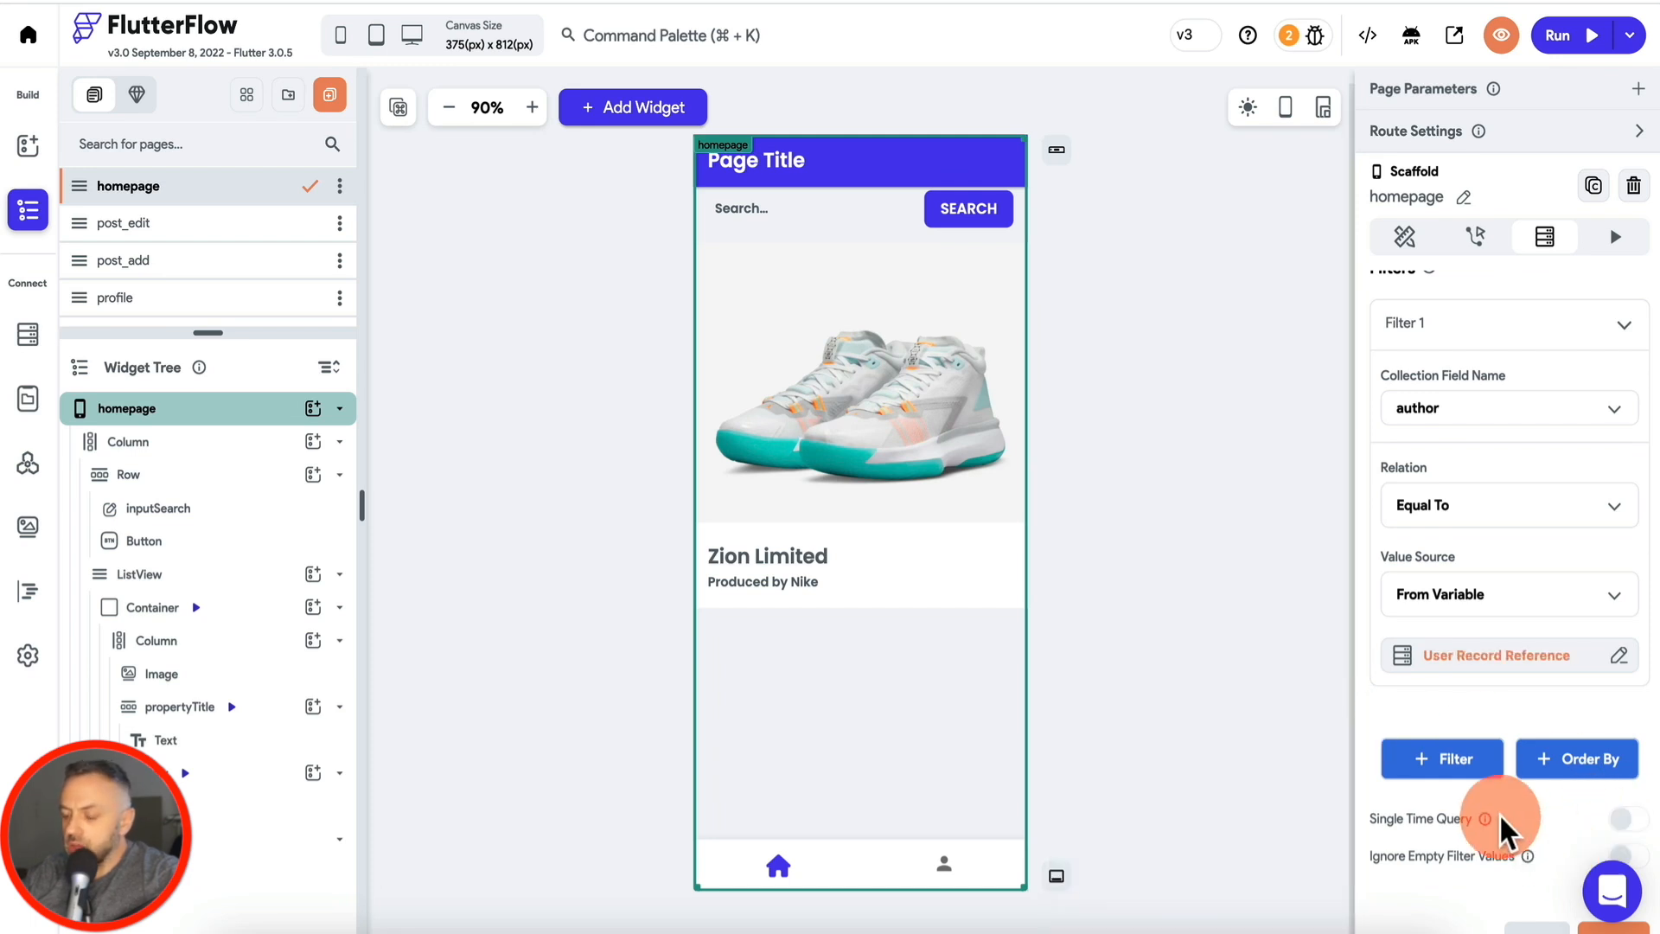
scroll(1531, 815, down, 3)
click(1625, 694)
scroll(1406, 563, up, 5)
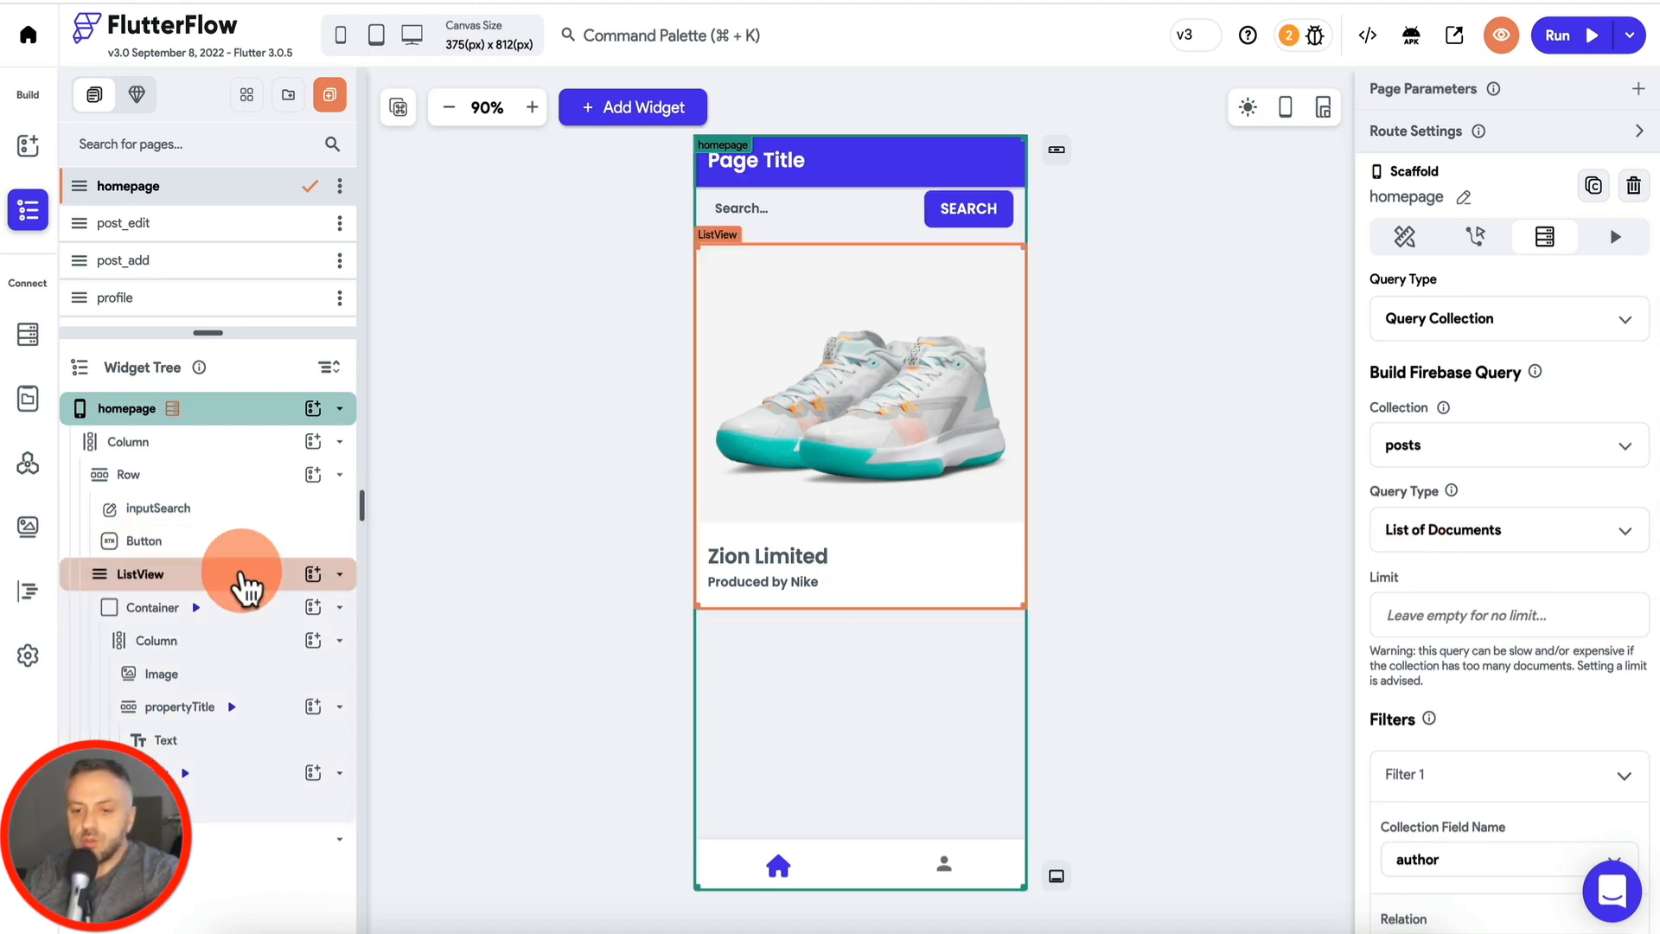
Step: Add an On Tap Simple Search (On Device) action to the homepage's Search button with the search type Documents
click(245, 542)
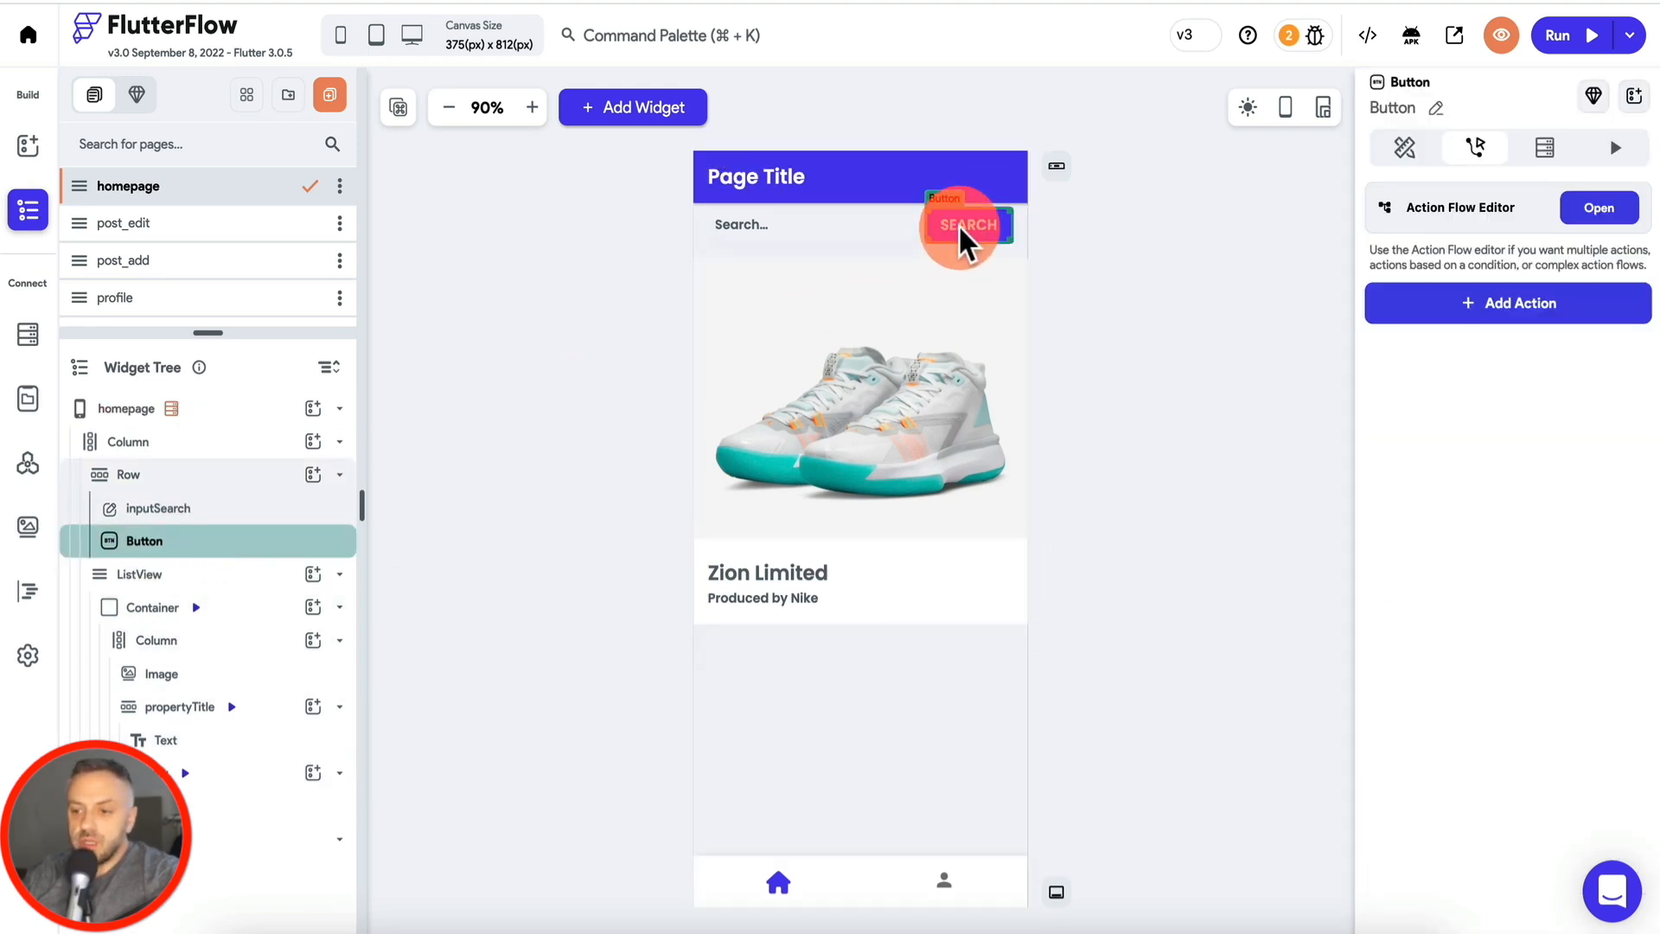
click(1486, 309)
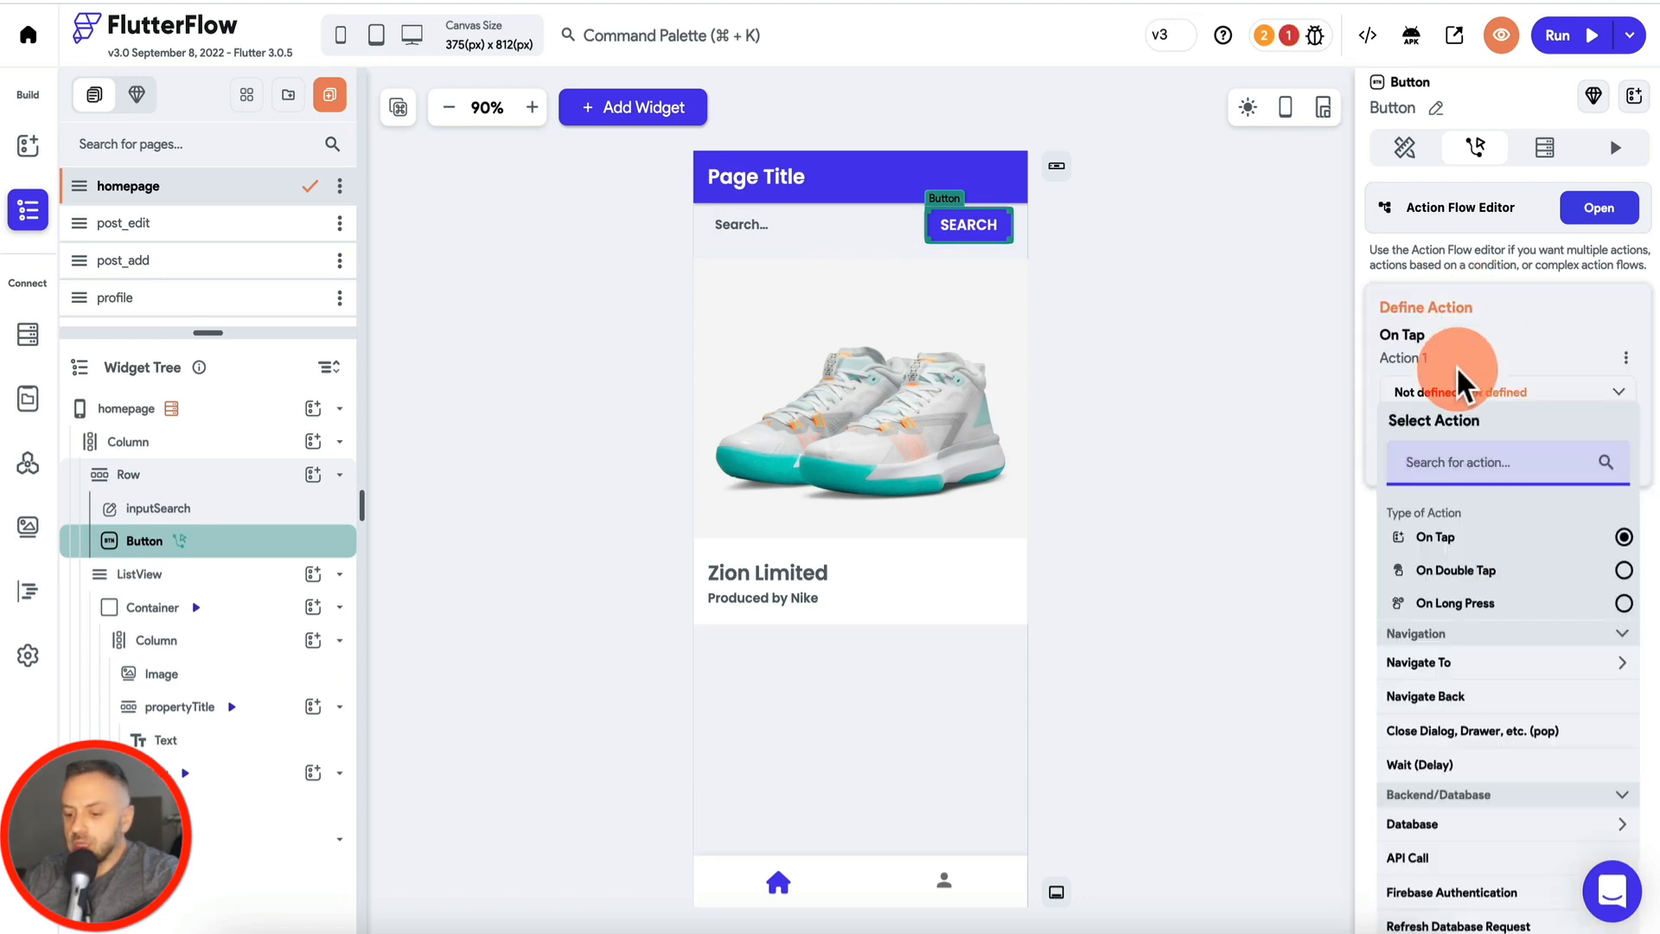
text(searc)
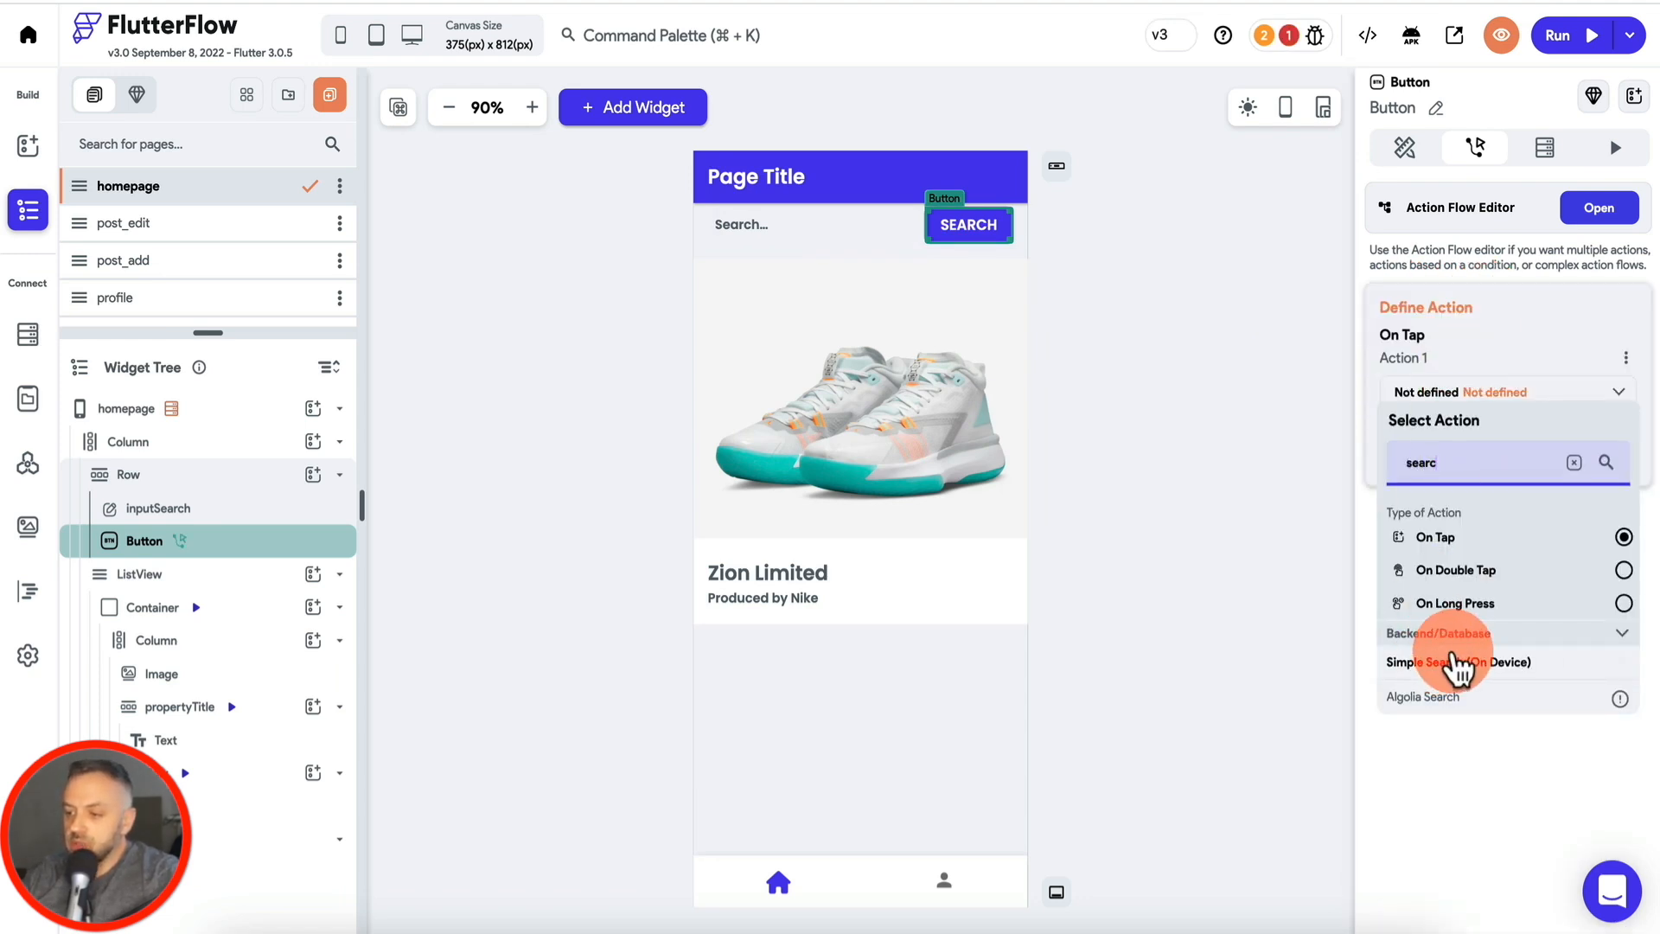
click(1460, 664)
click(1474, 601)
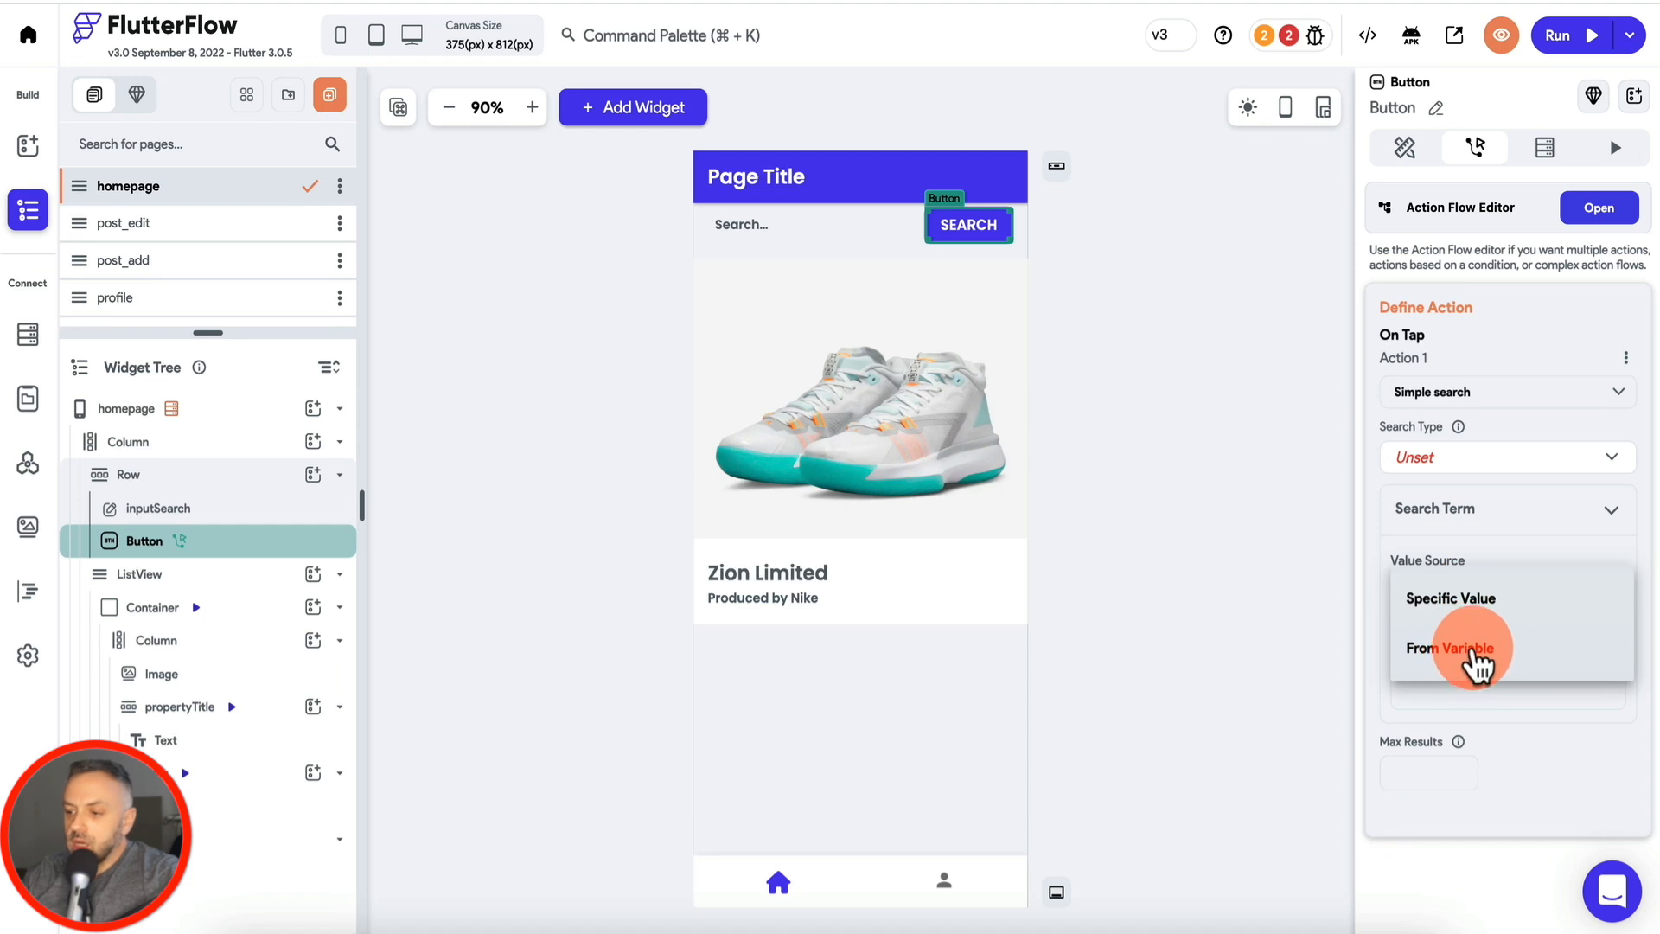
click(1470, 461)
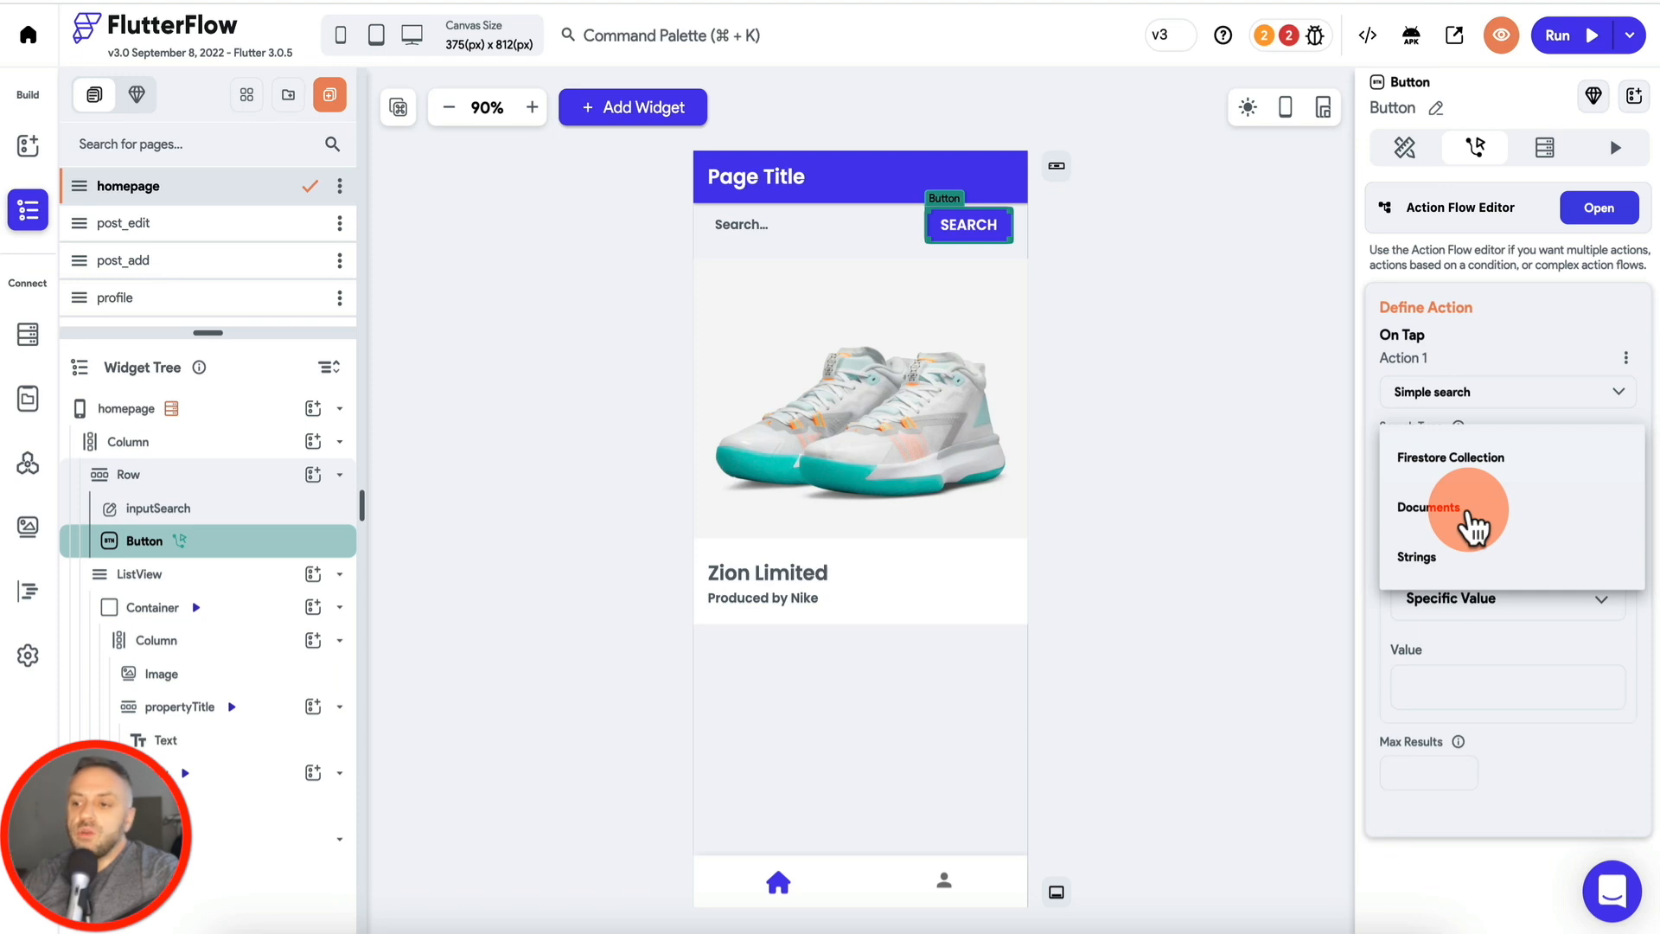
click(1470, 519)
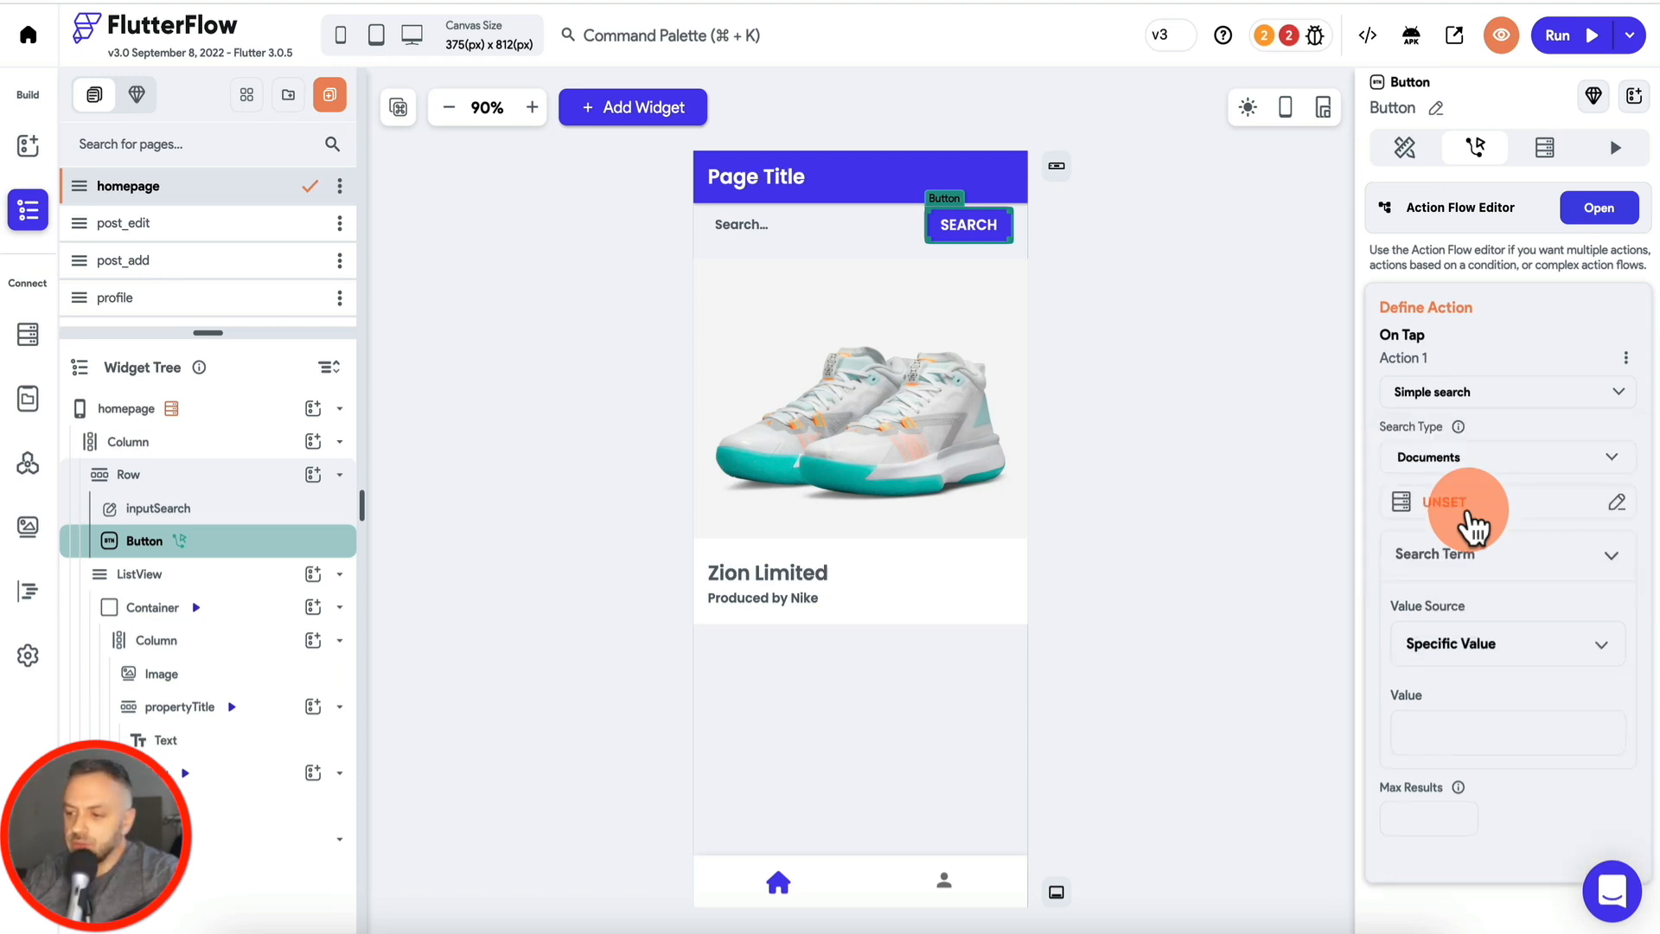
Step: Set the search's document source to the page's posts Documents, with title as the searchable field
click(1466, 506)
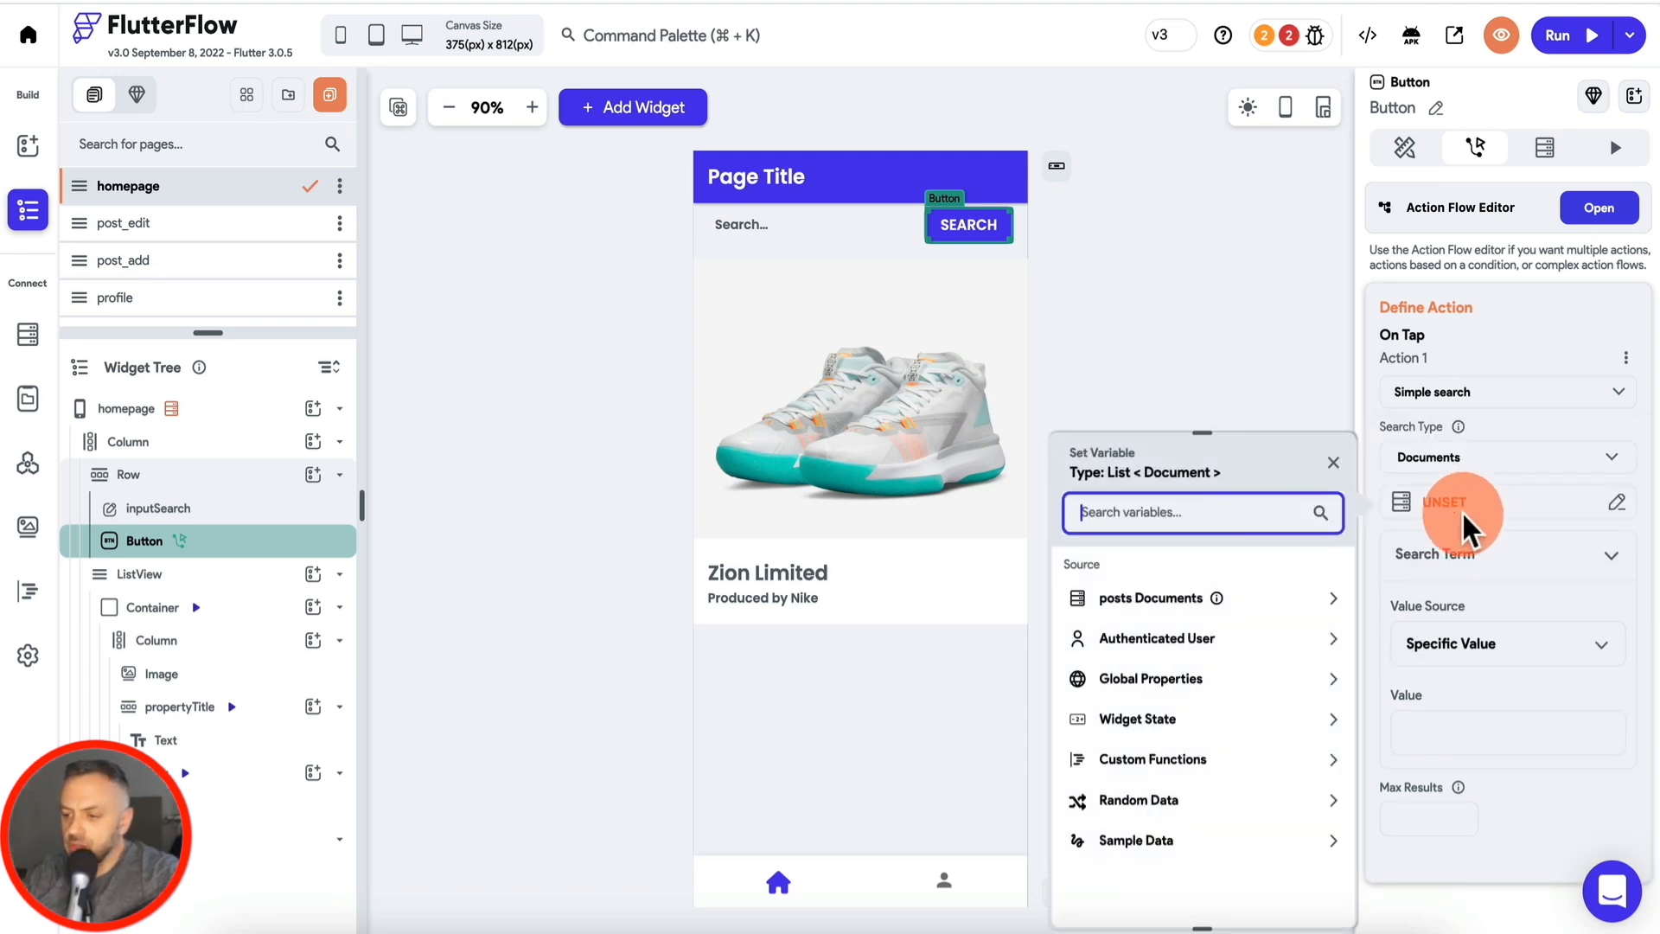
click(1163, 599)
click(1190, 660)
click(1304, 895)
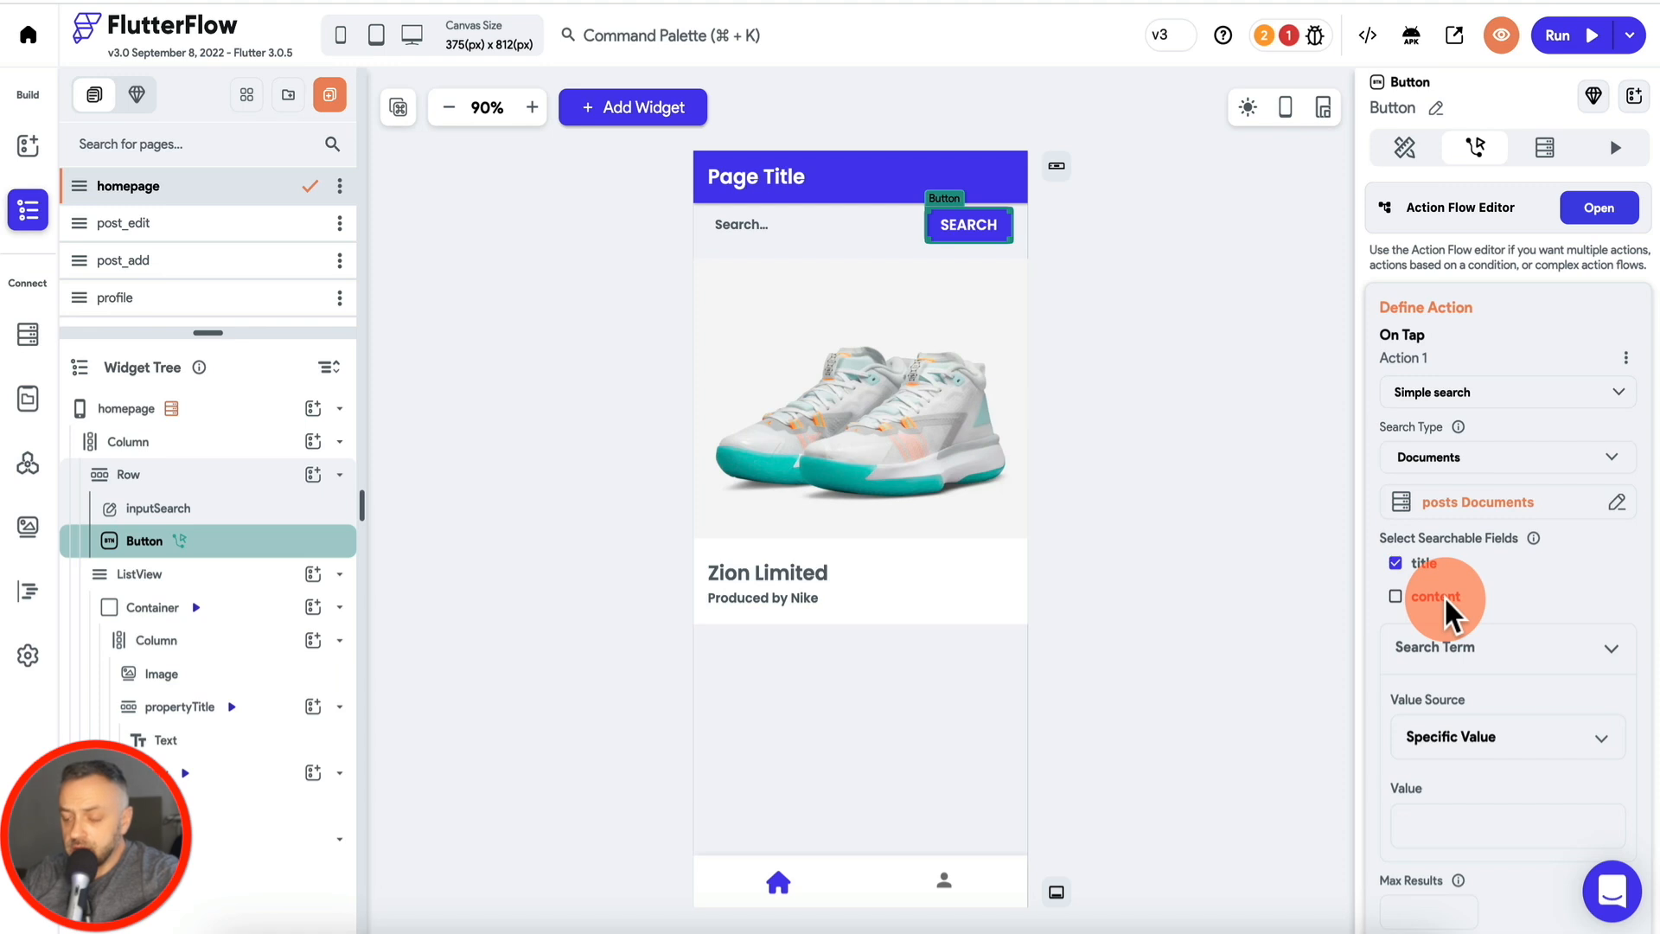
Step: Take the search term from a variable, using the inputSearch widget state
click(1472, 745)
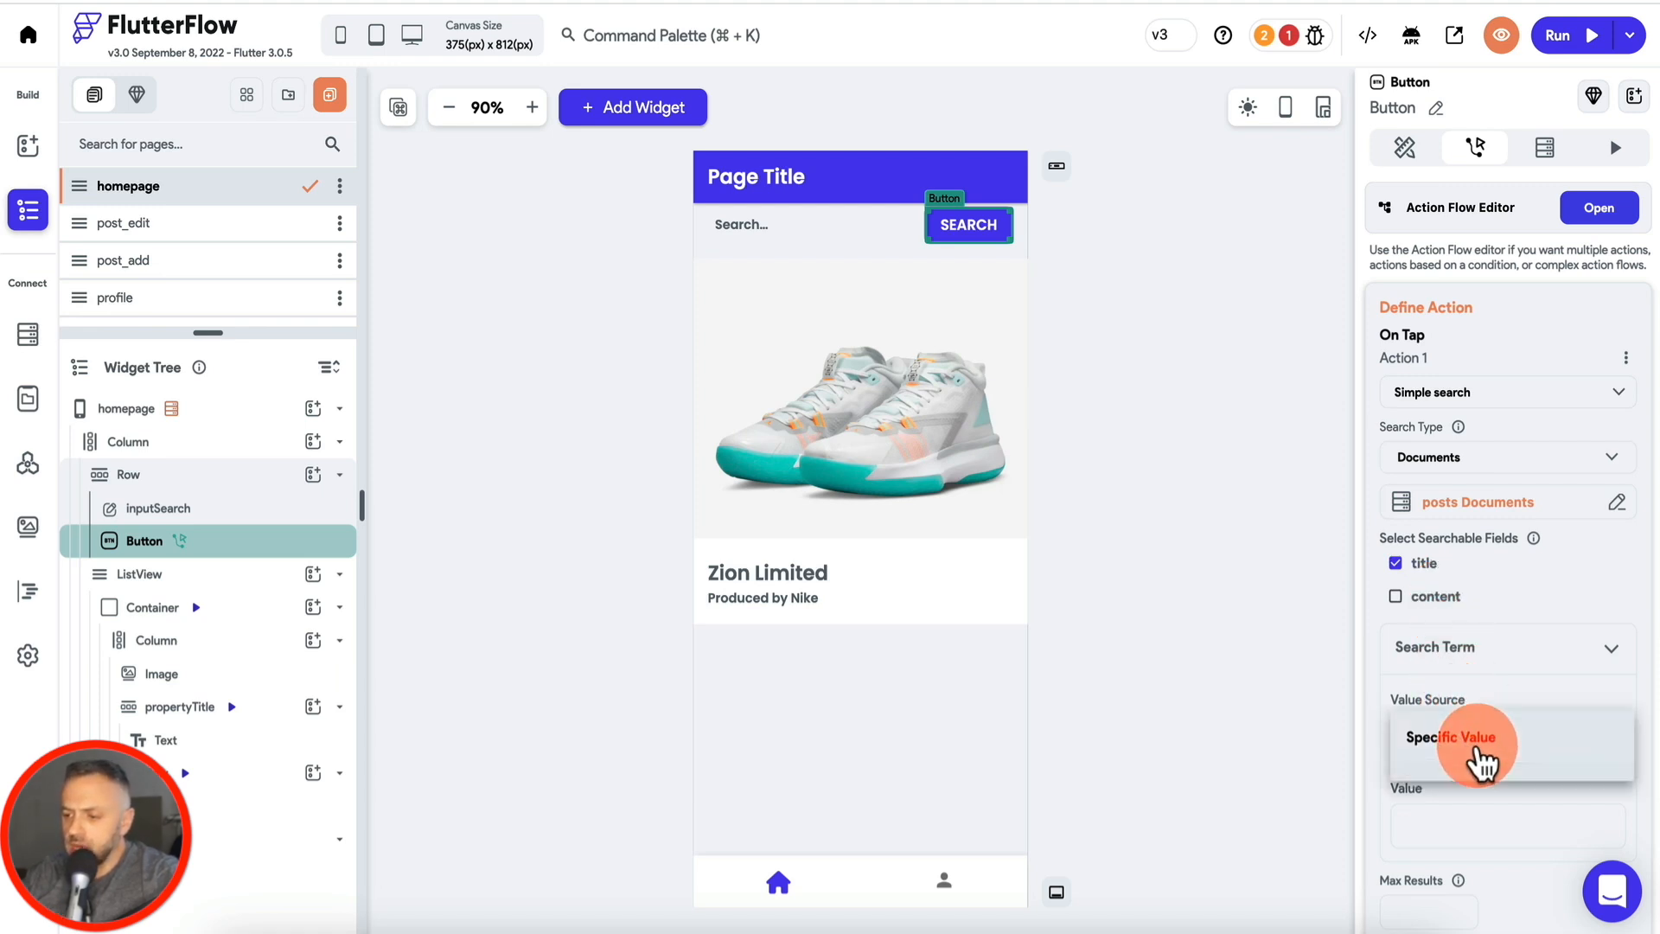
click(1462, 787)
click(1480, 803)
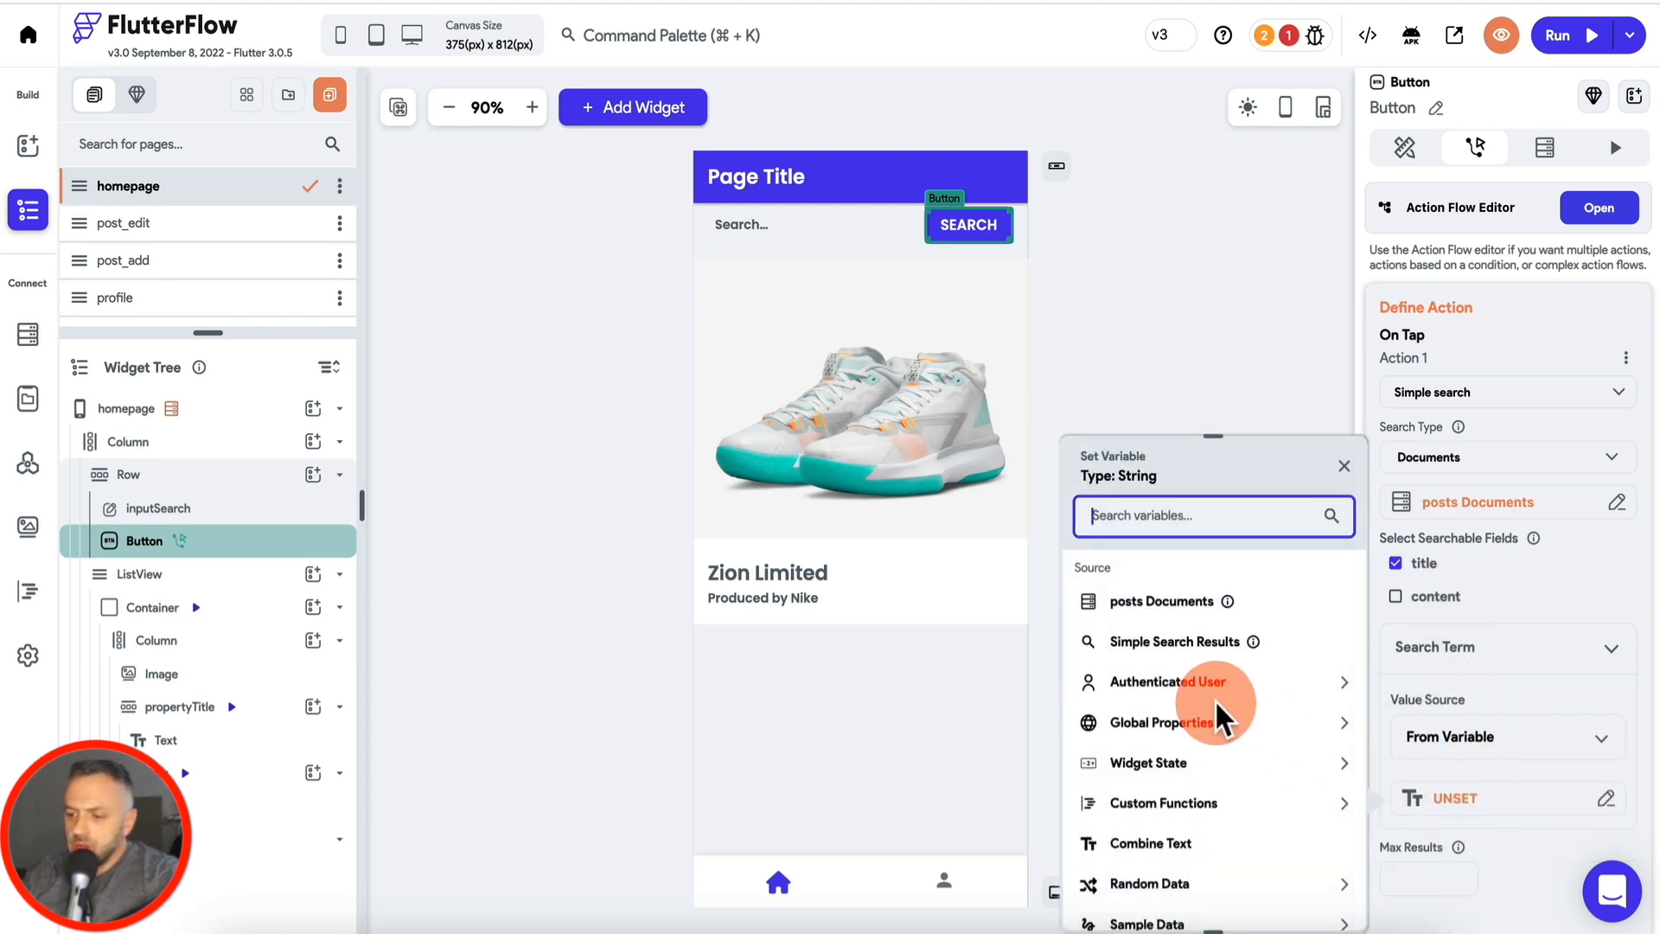
click(1182, 769)
click(1160, 837)
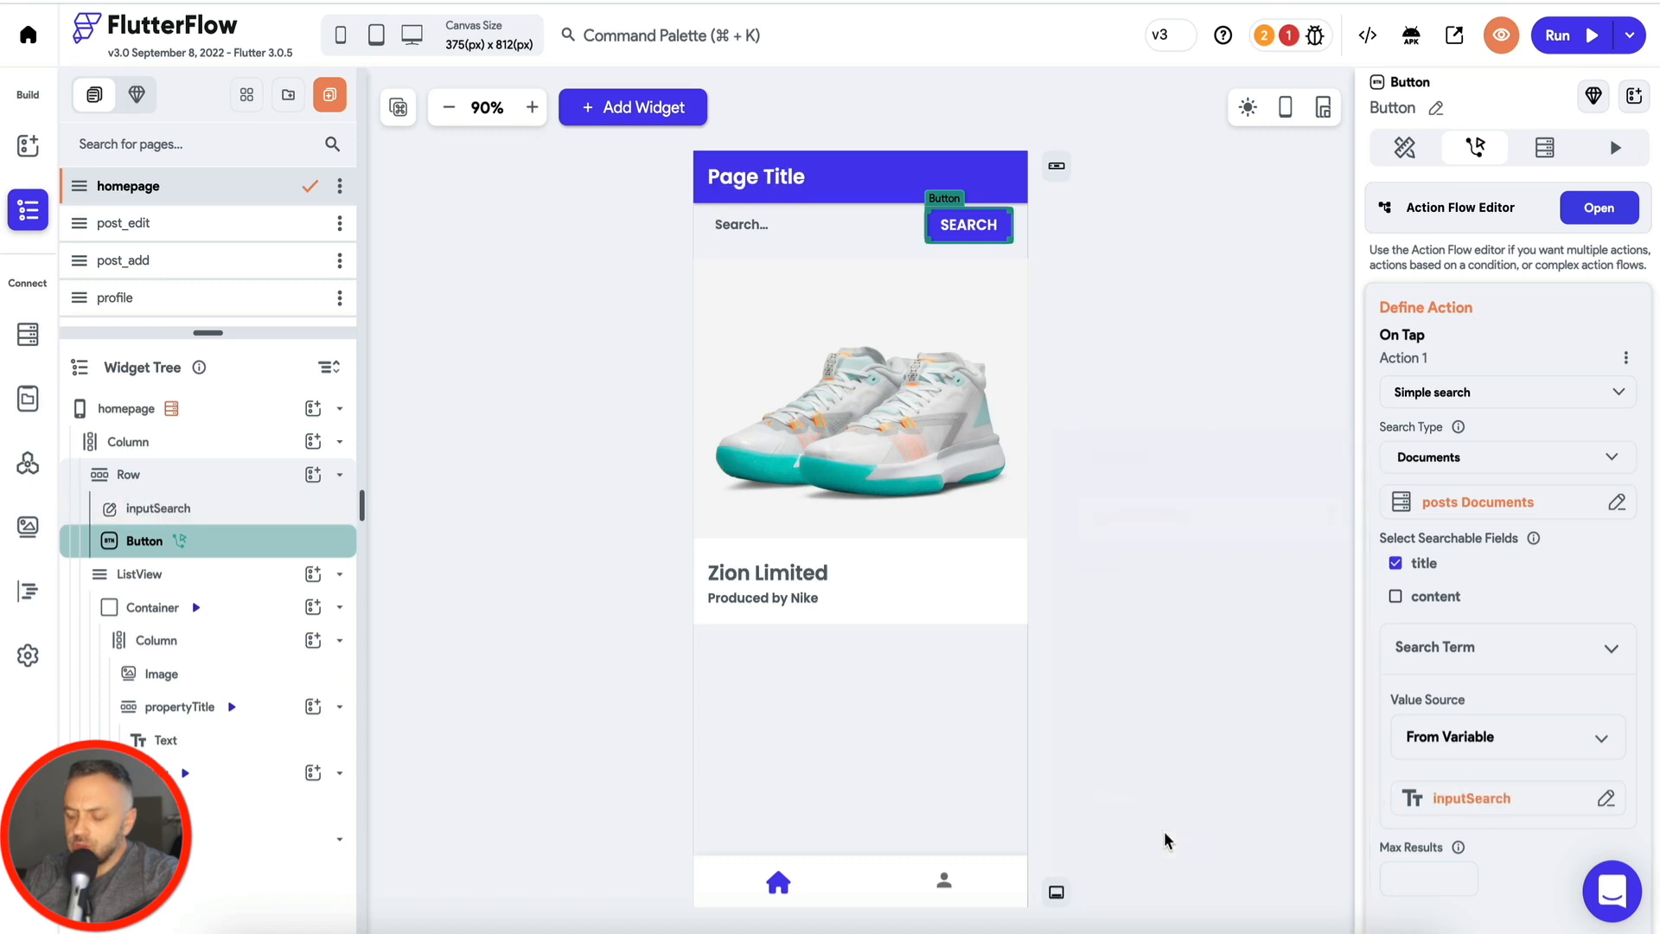
click(1302, 731)
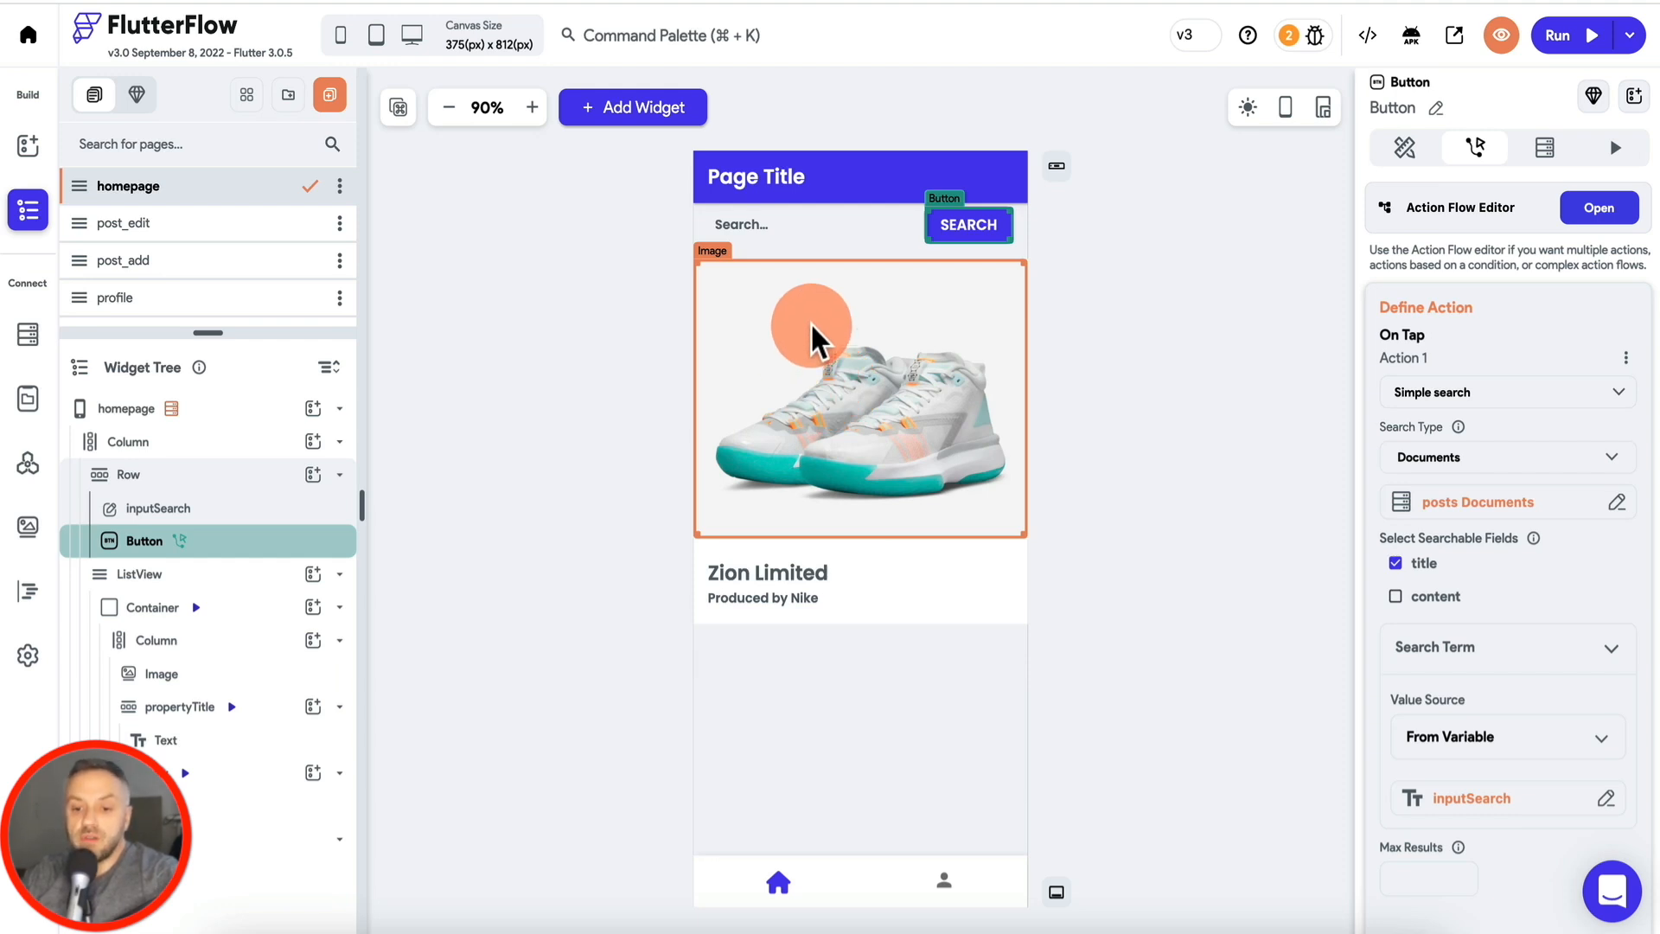
Step: Start a new custom function as the variable that generates the ListView's dynamic children
click(222, 577)
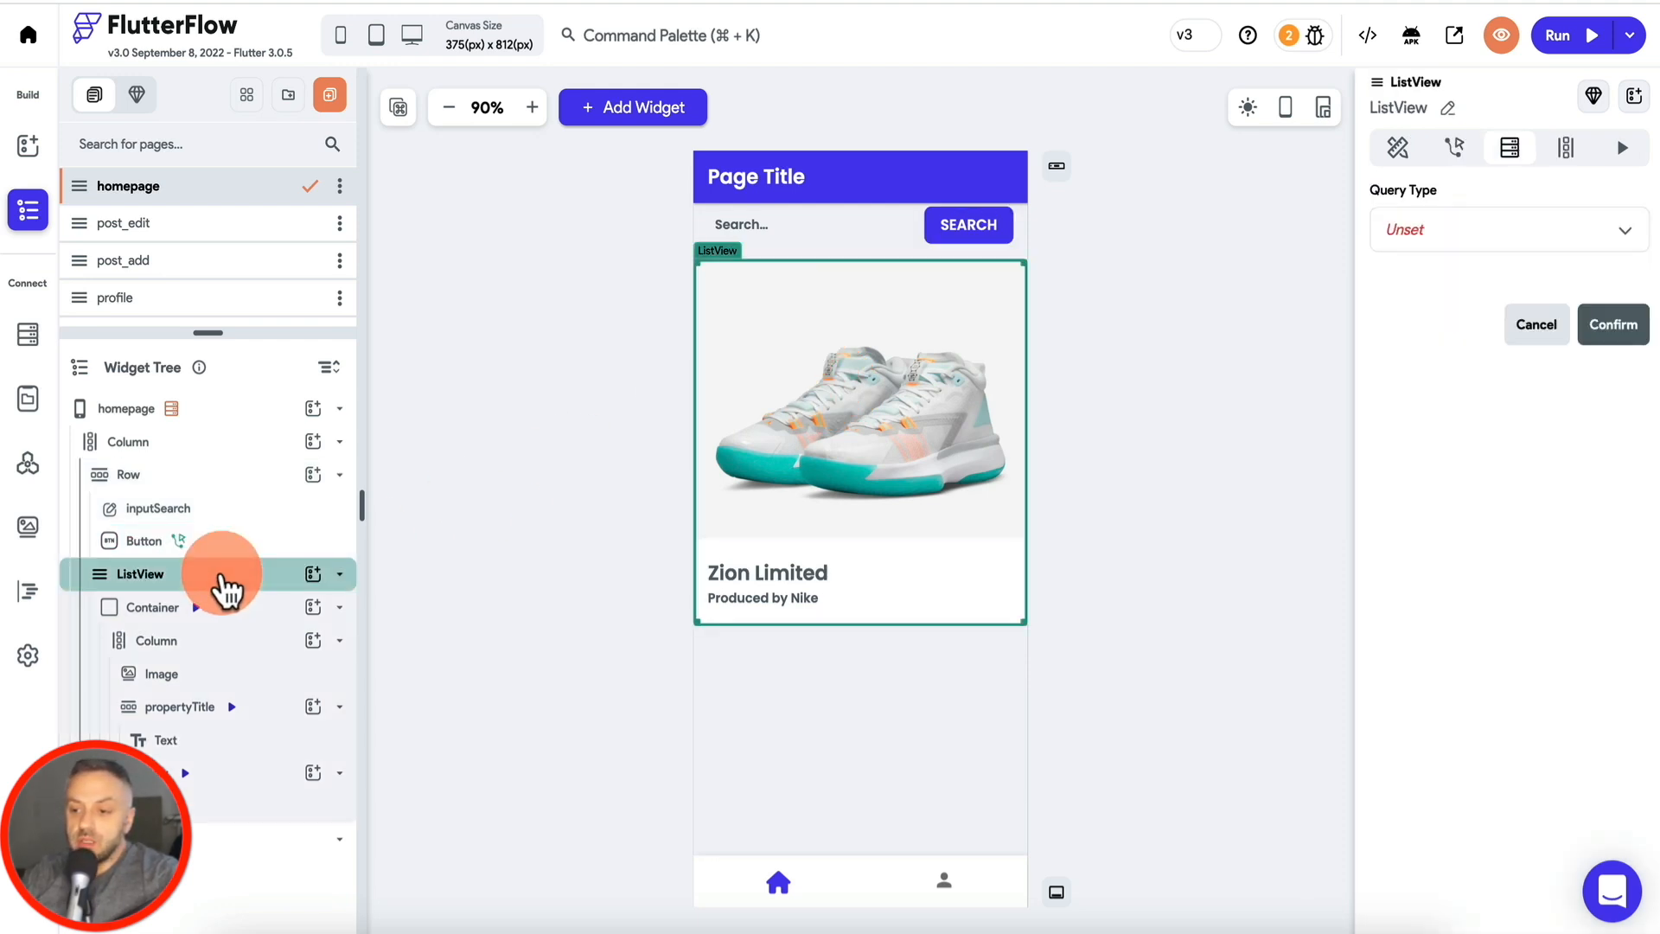
click(1569, 148)
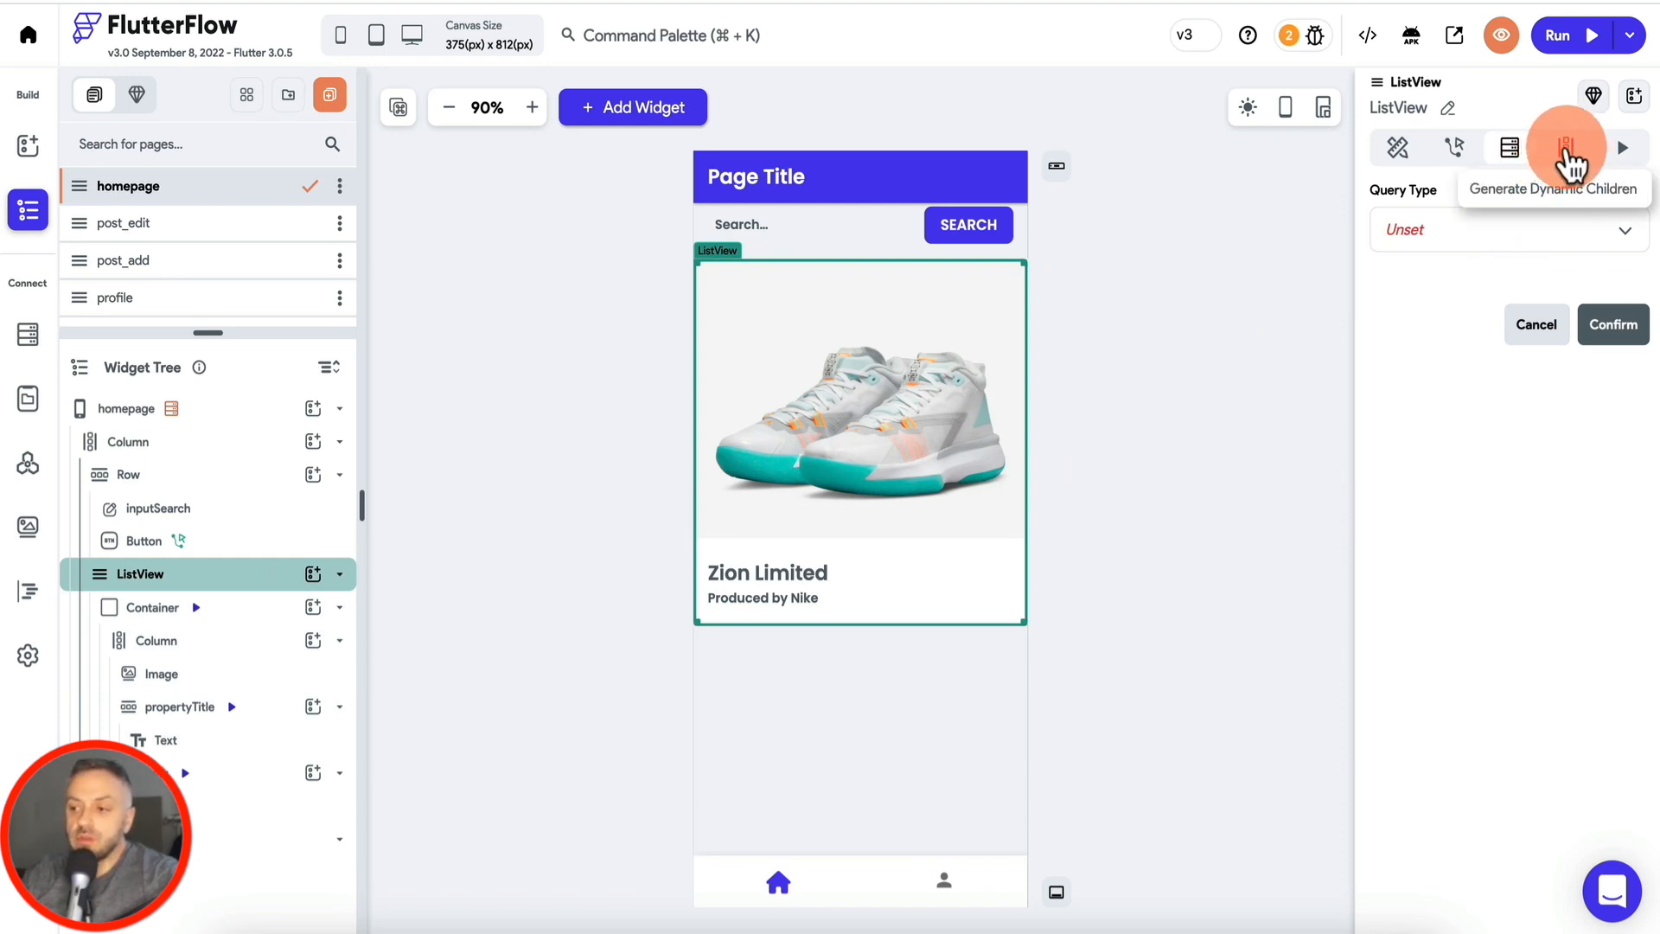
click(1451, 405)
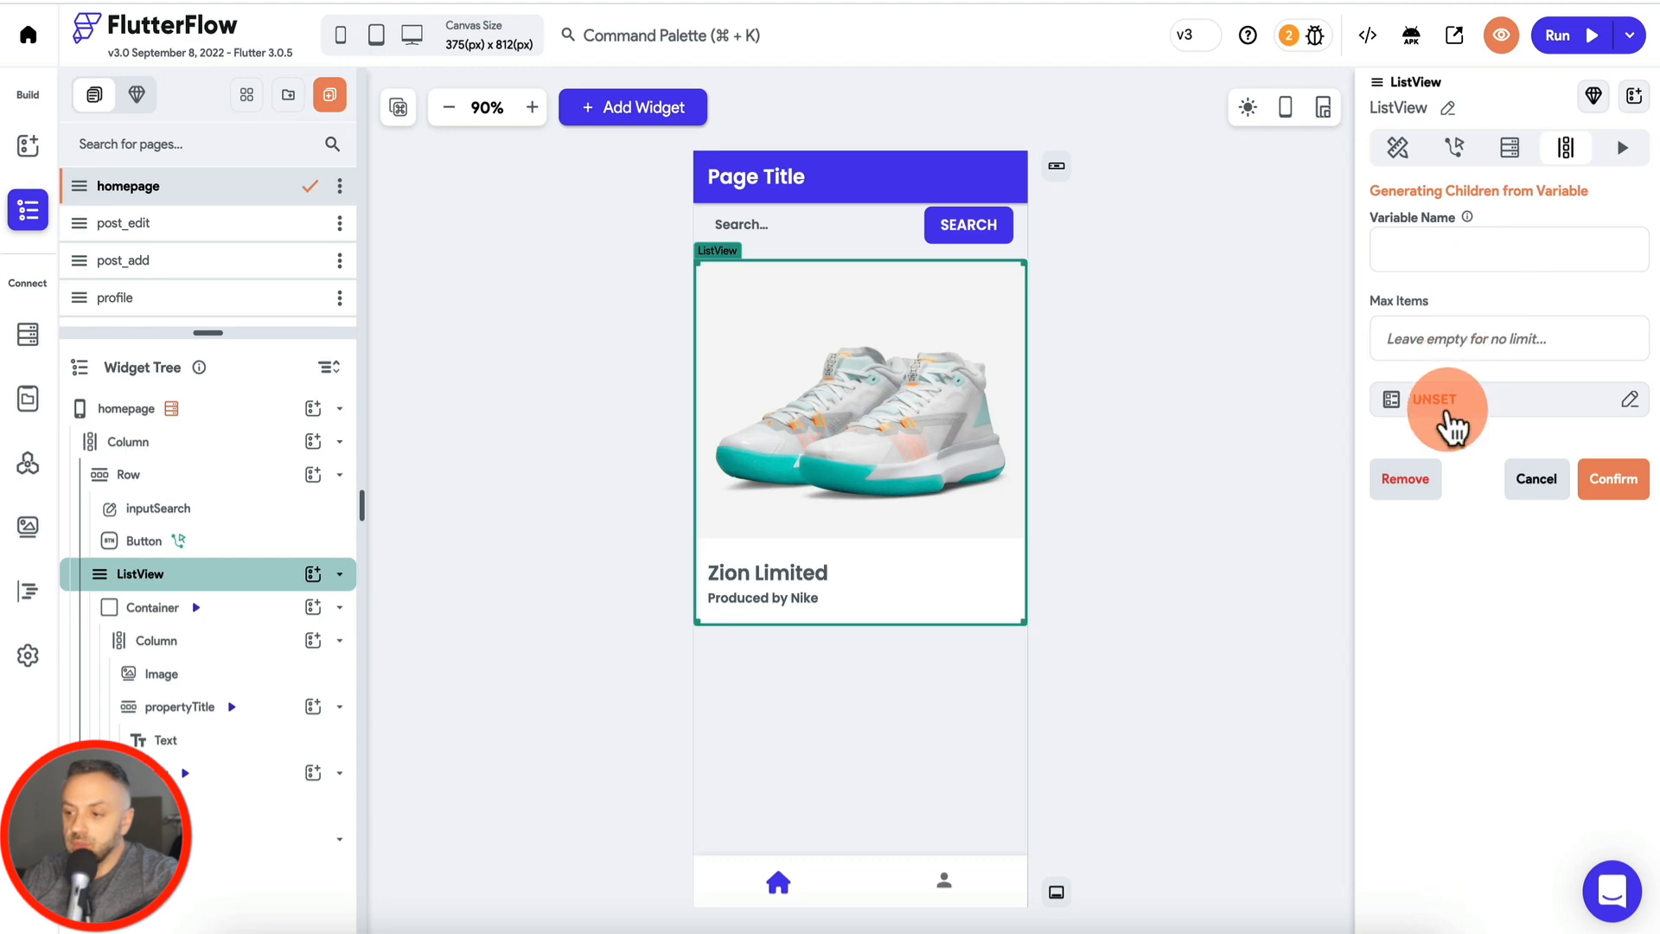
click(1154, 697)
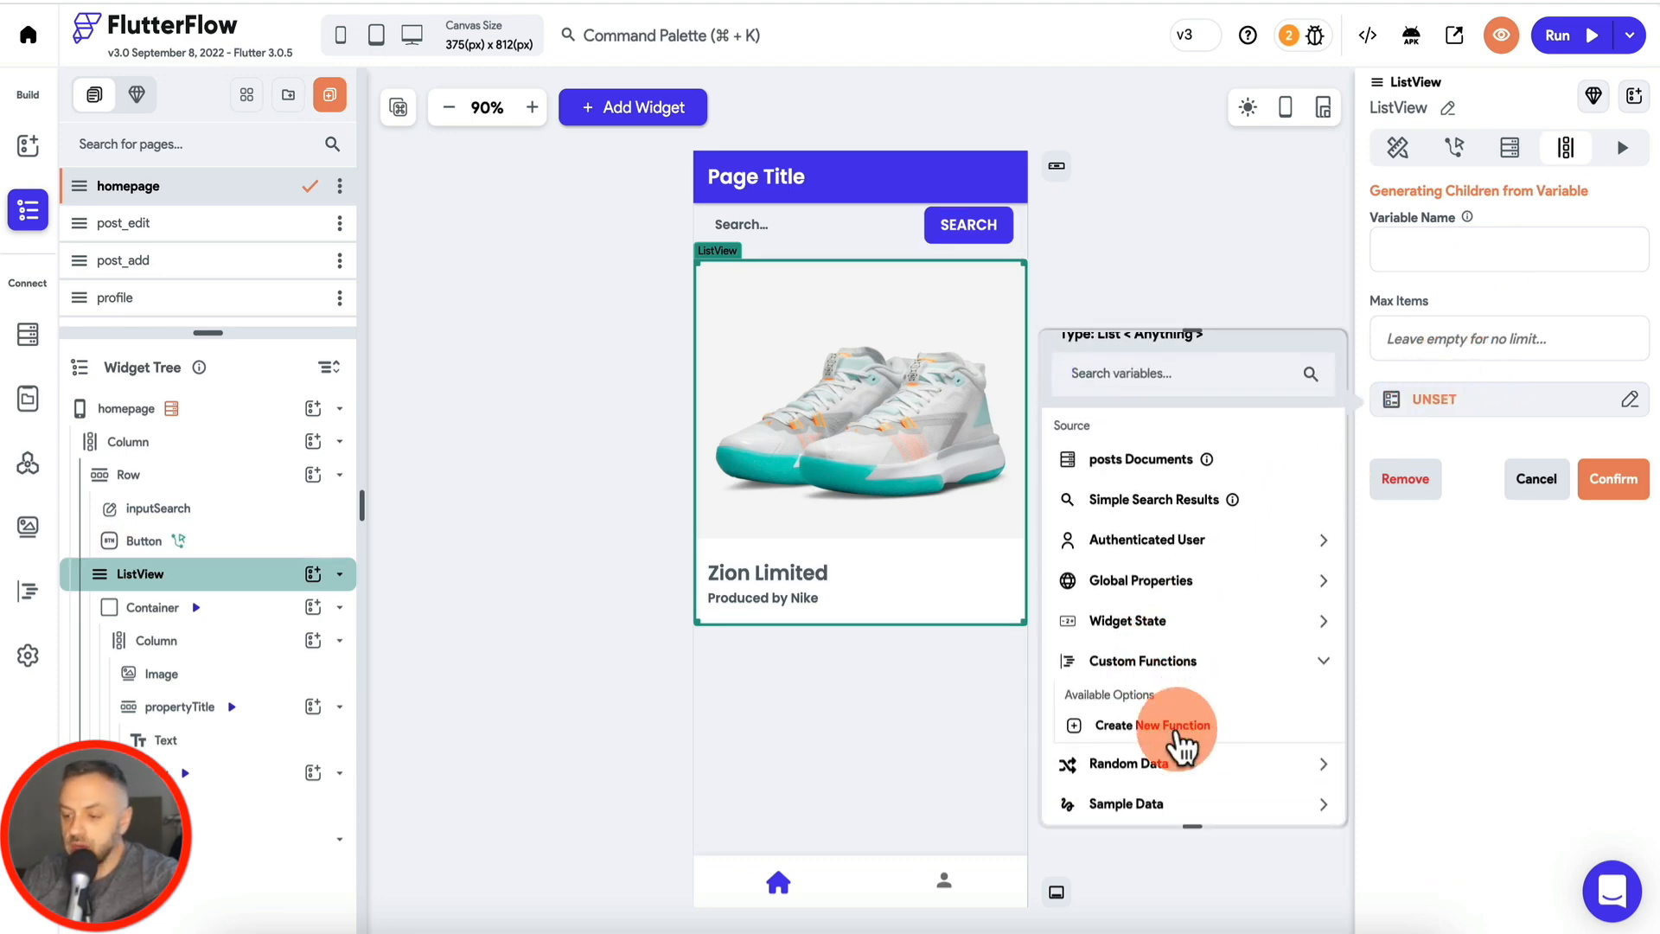
click(1176, 726)
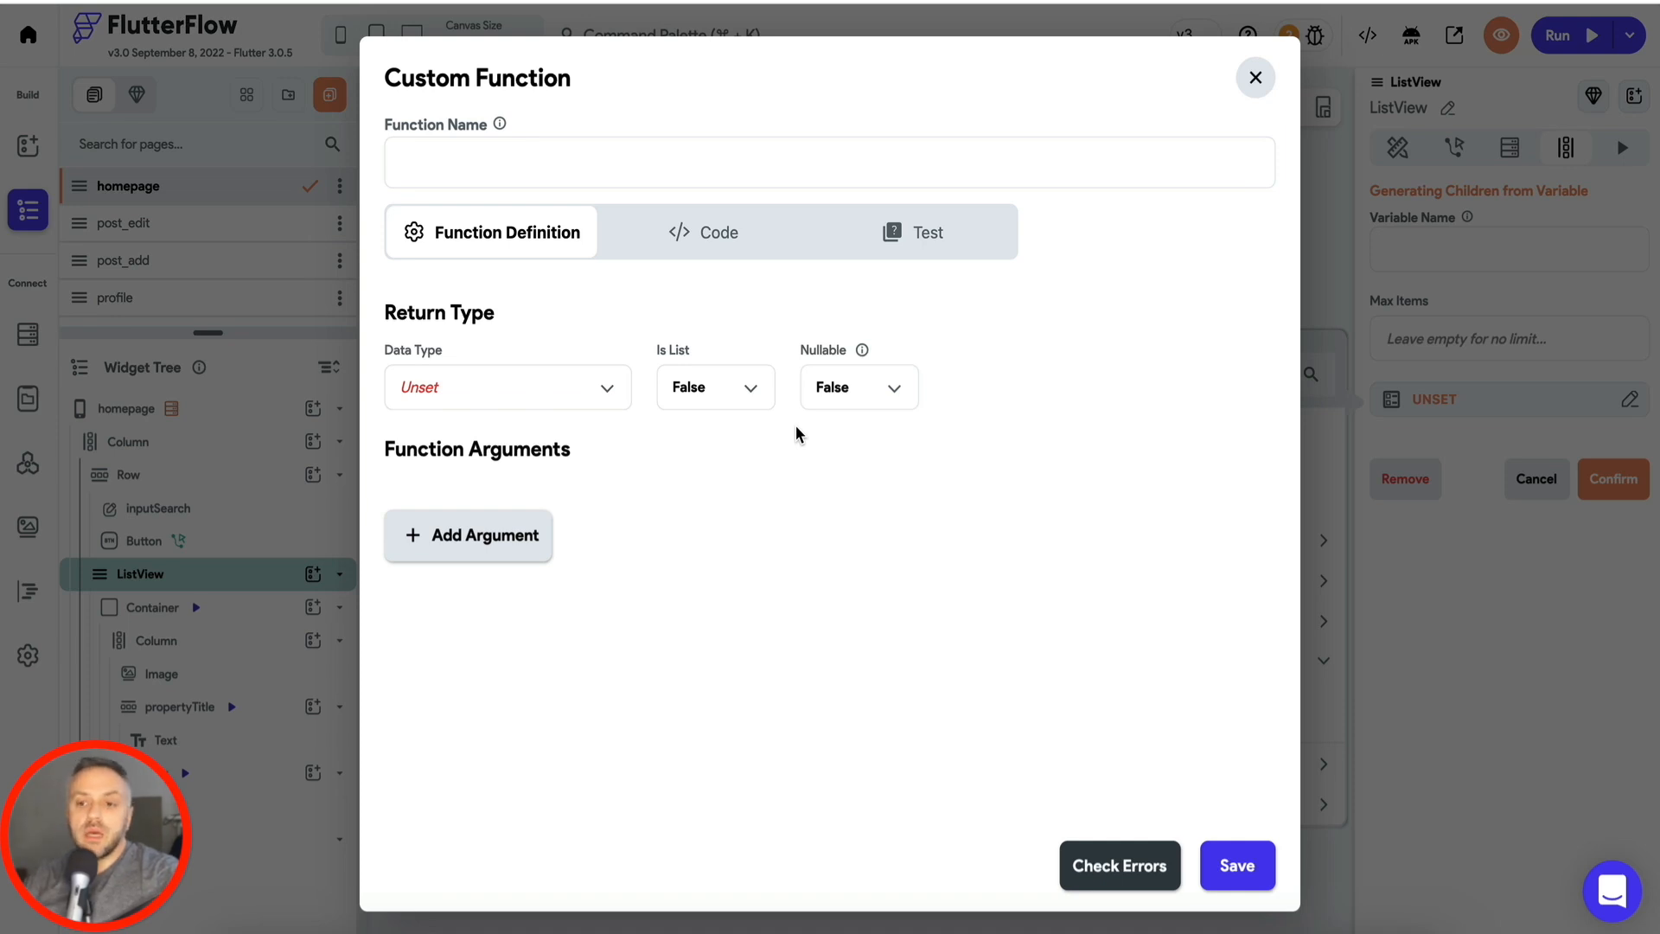
Step: Name the function getResultList and set its return type to a list of Documents of type posts
click(631, 164)
text(getRes)
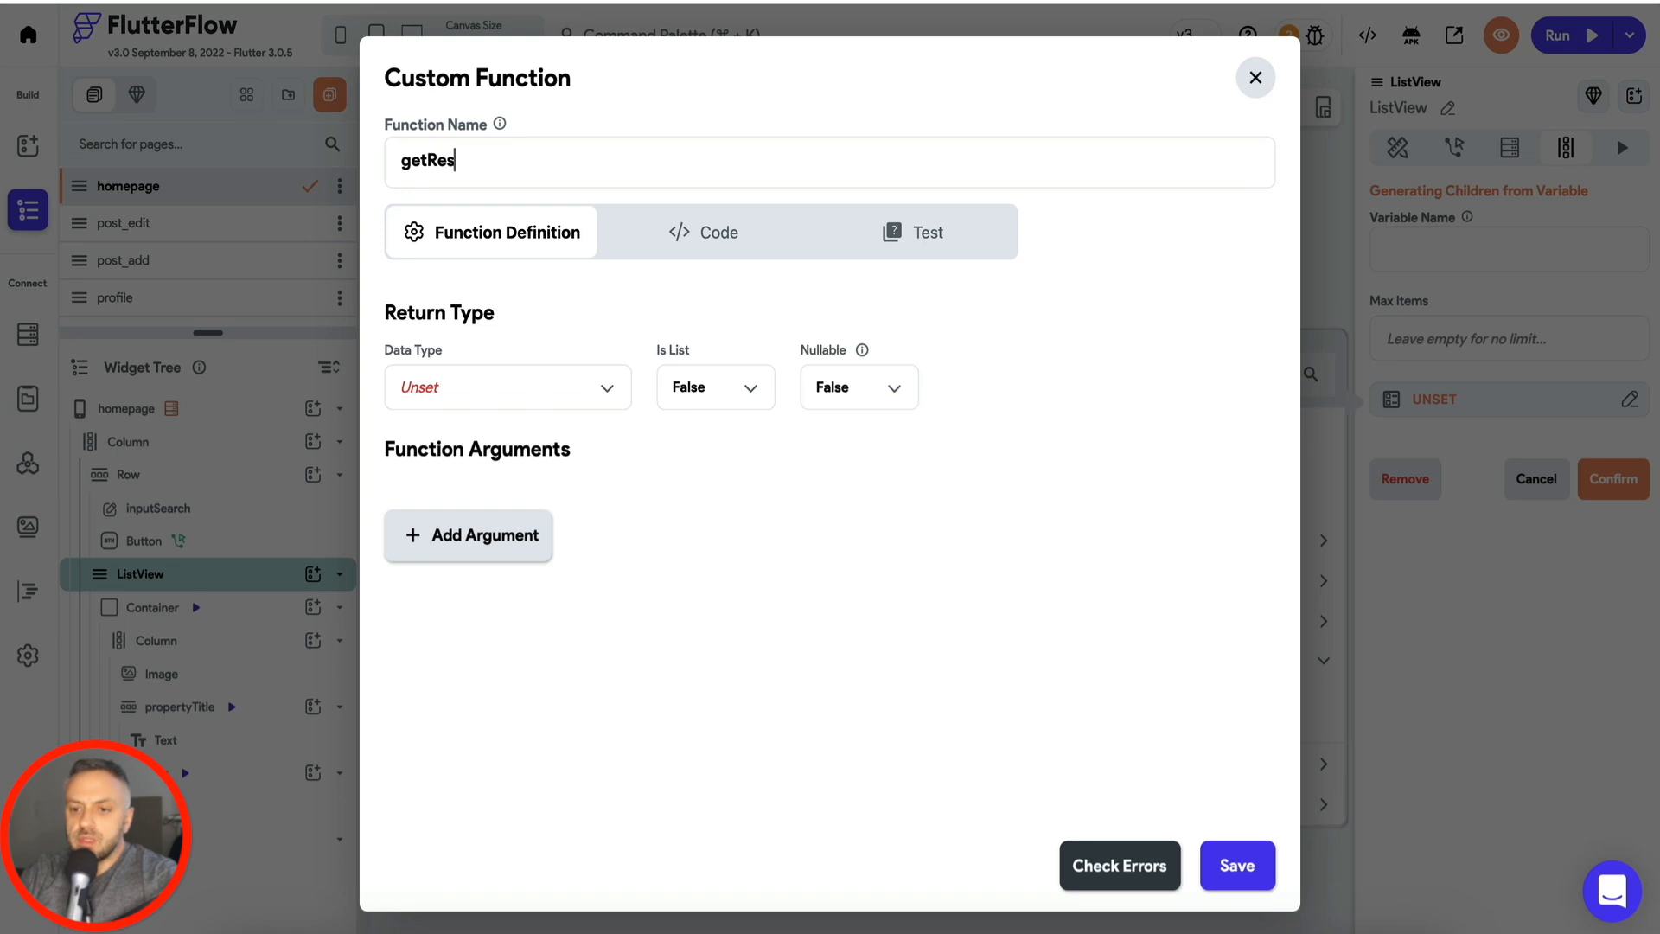
text(ultList)
click(519, 389)
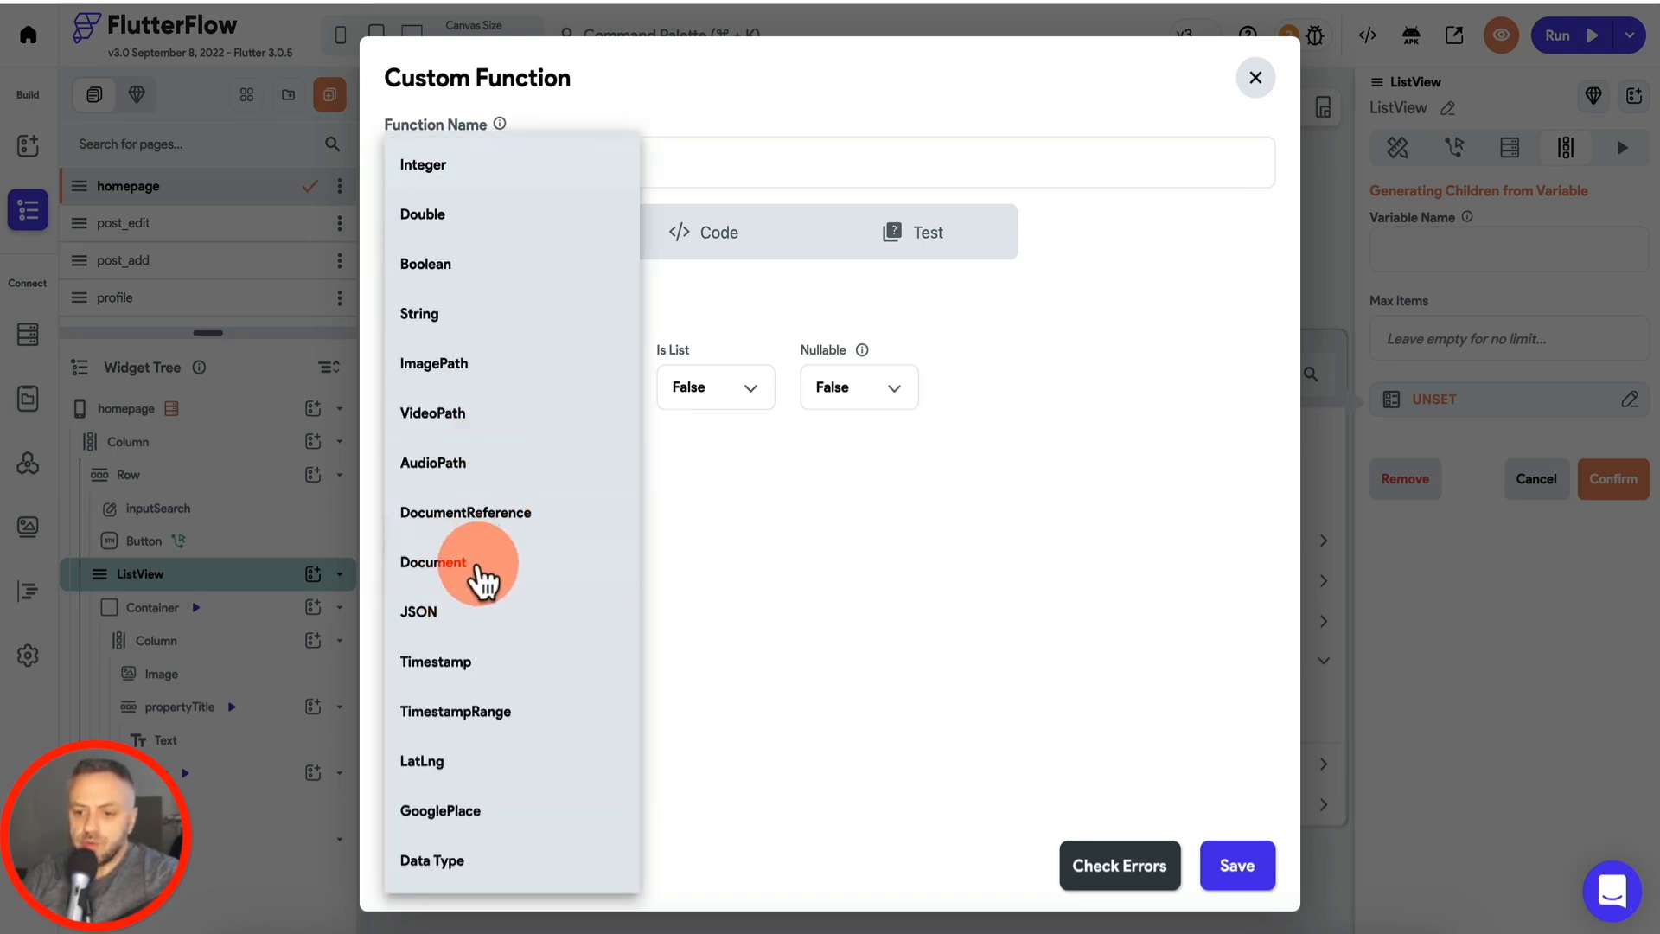
click(477, 564)
click(749, 400)
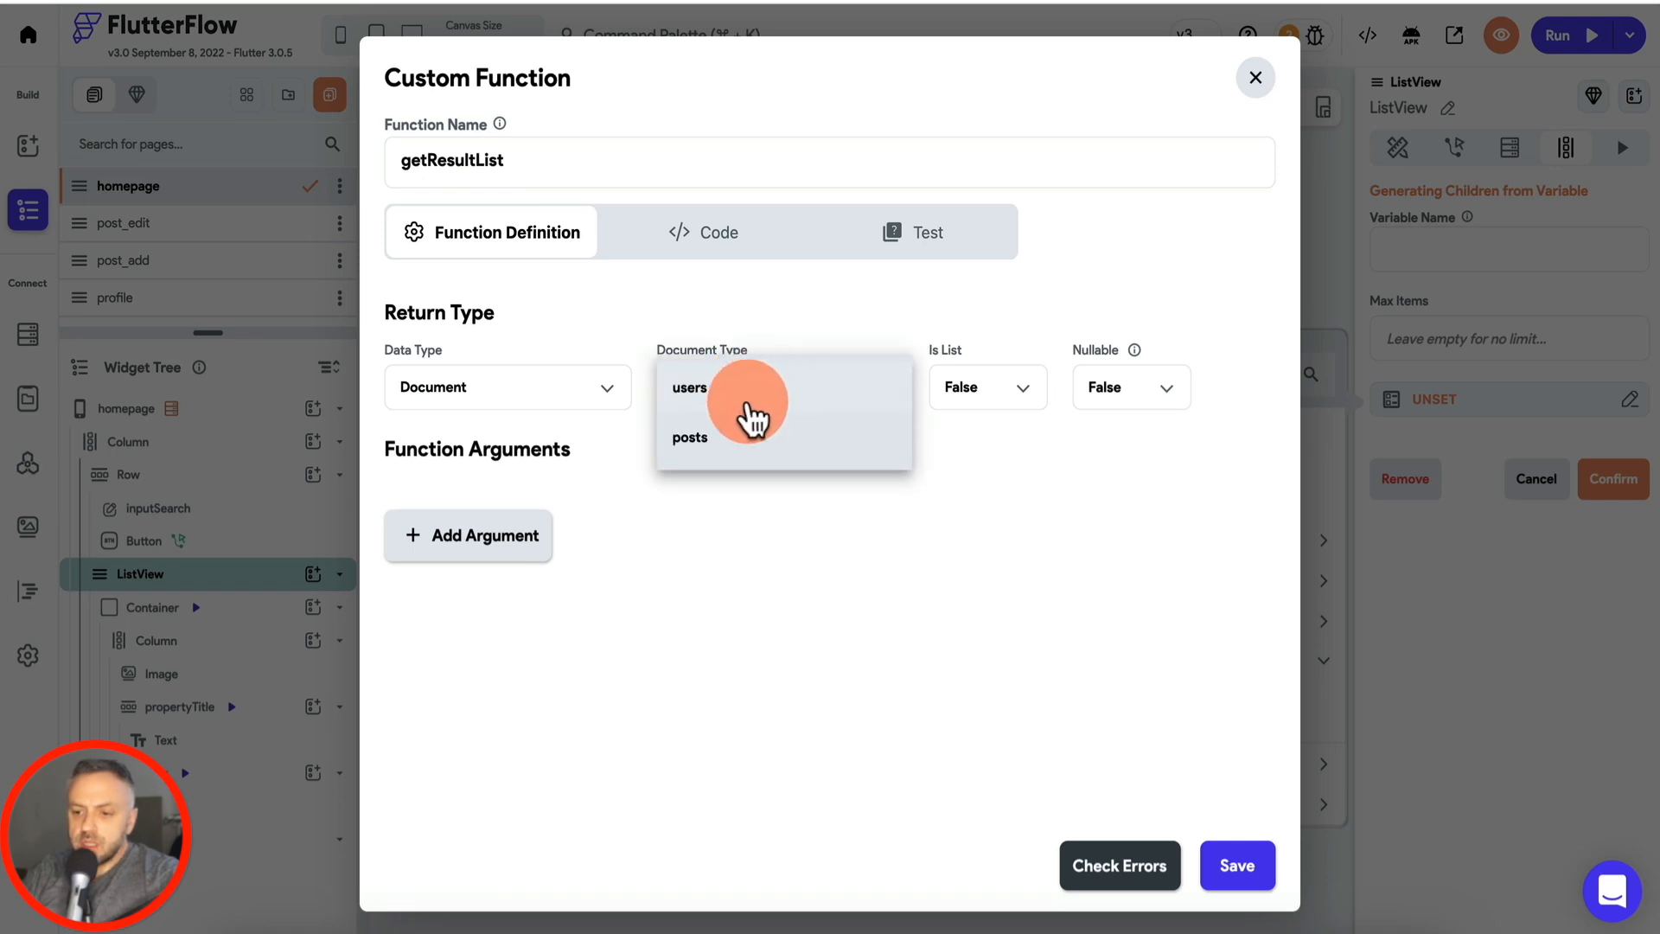
click(735, 440)
click(1007, 388)
click(1003, 337)
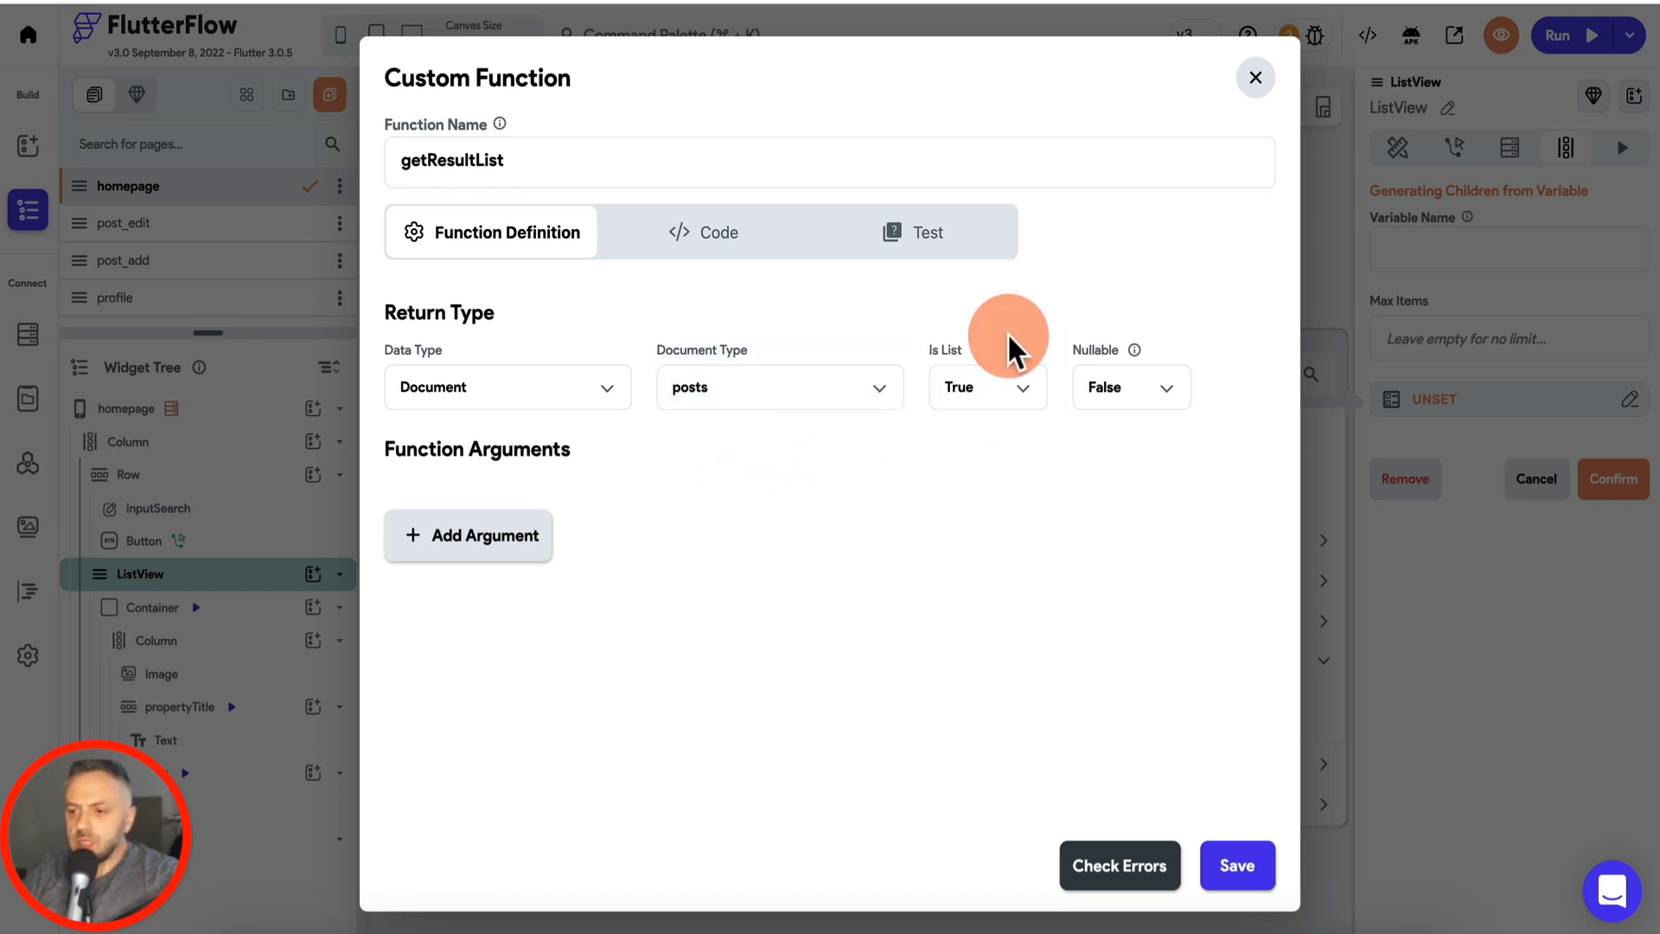
Step: Add two arguments to the getResultList function's definition
click(720, 259)
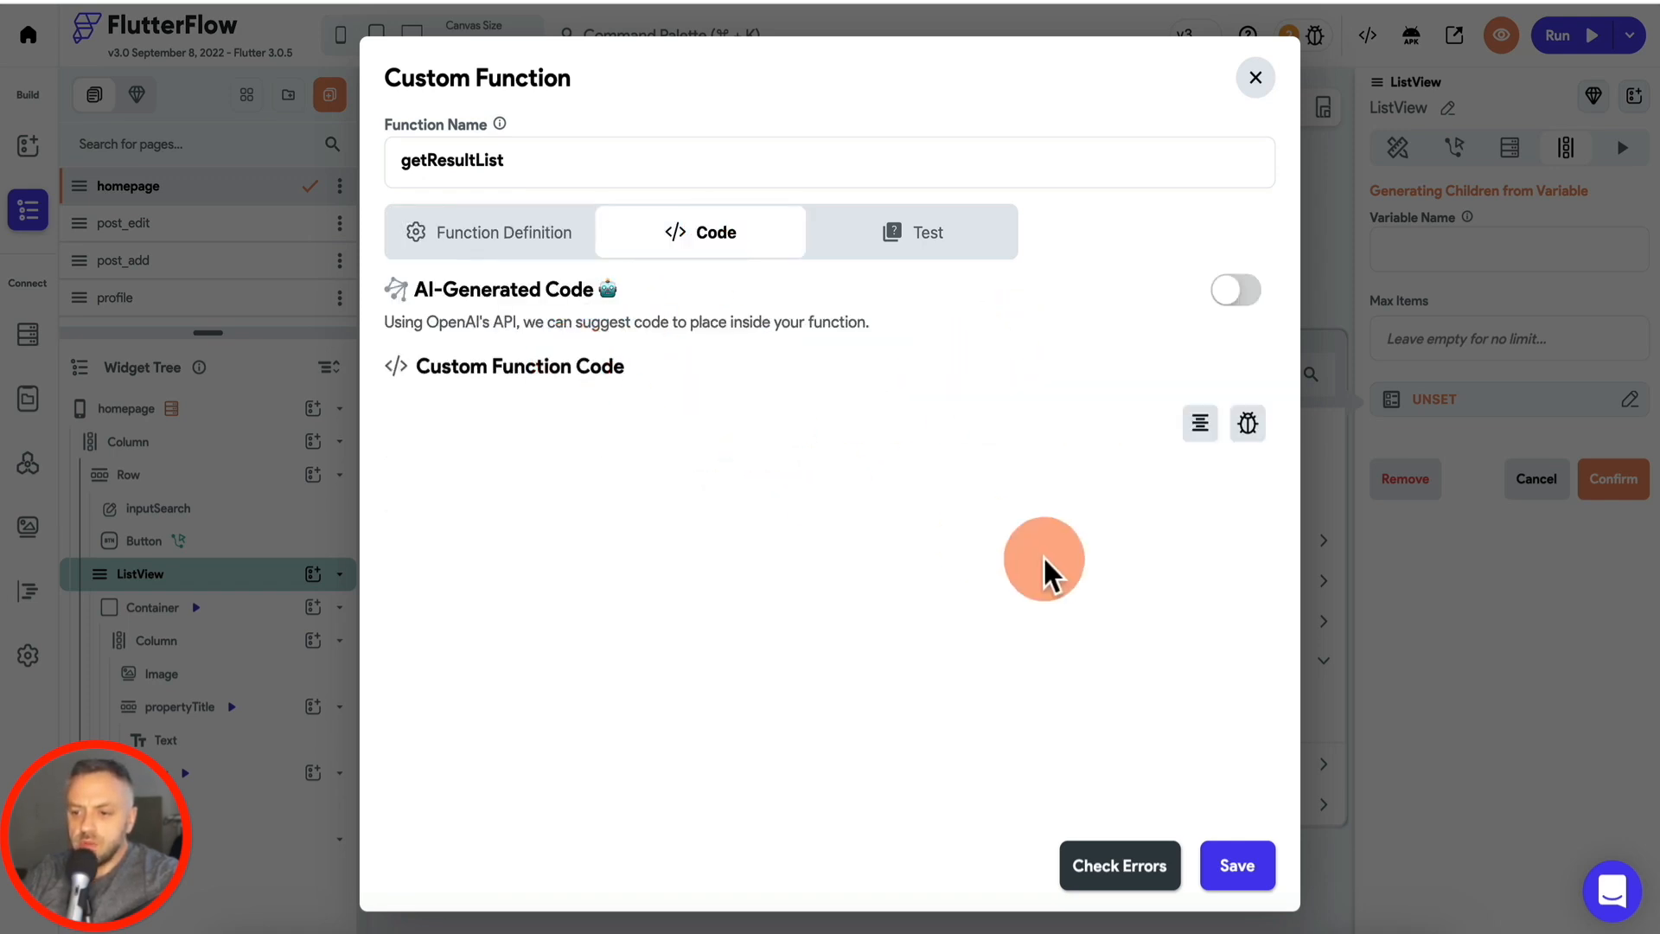
click(549, 259)
click(471, 537)
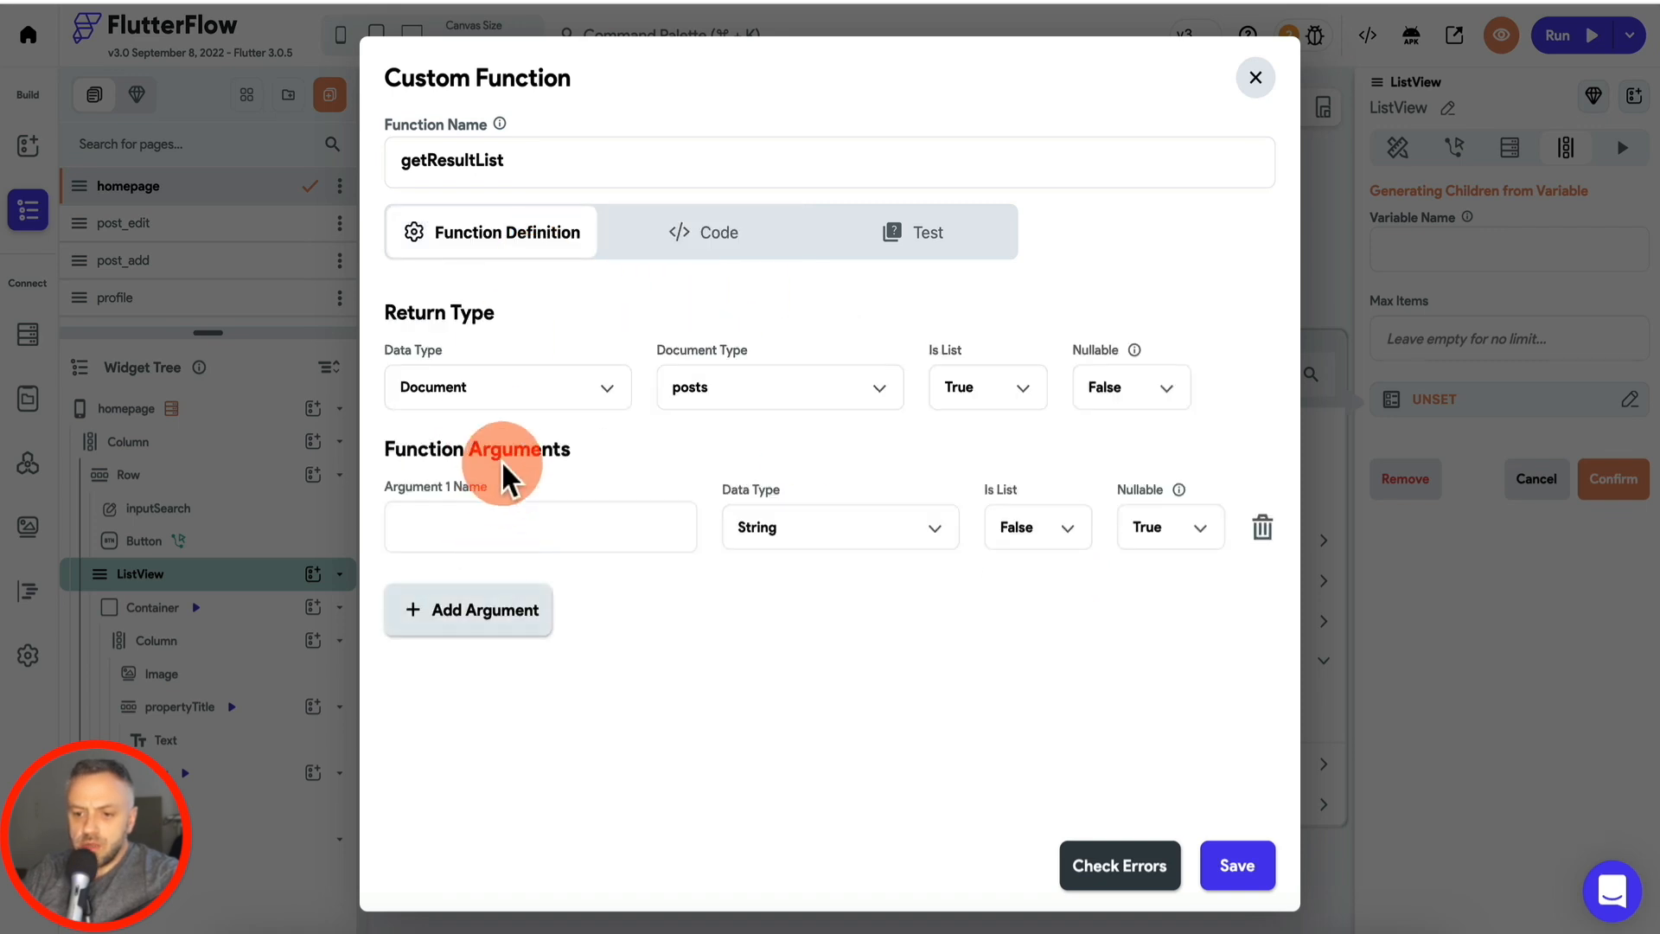
click(481, 637)
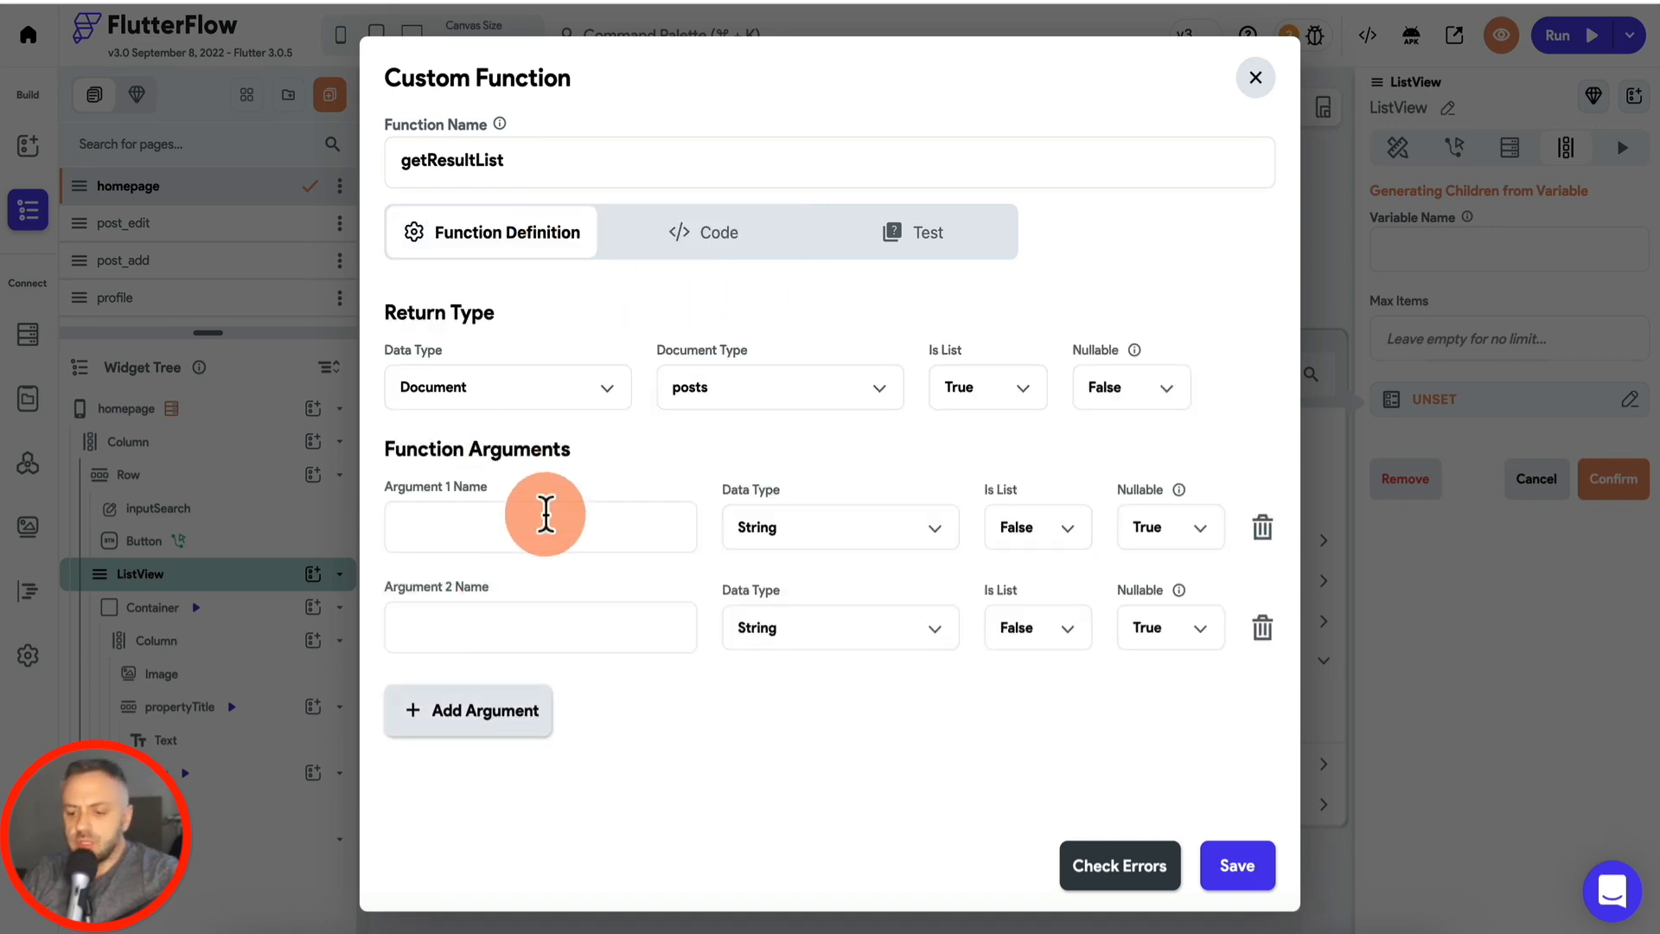
Step: Define the first argument as mainList with data type Document, Is List True and Nullable False
click(545, 514)
text(m)
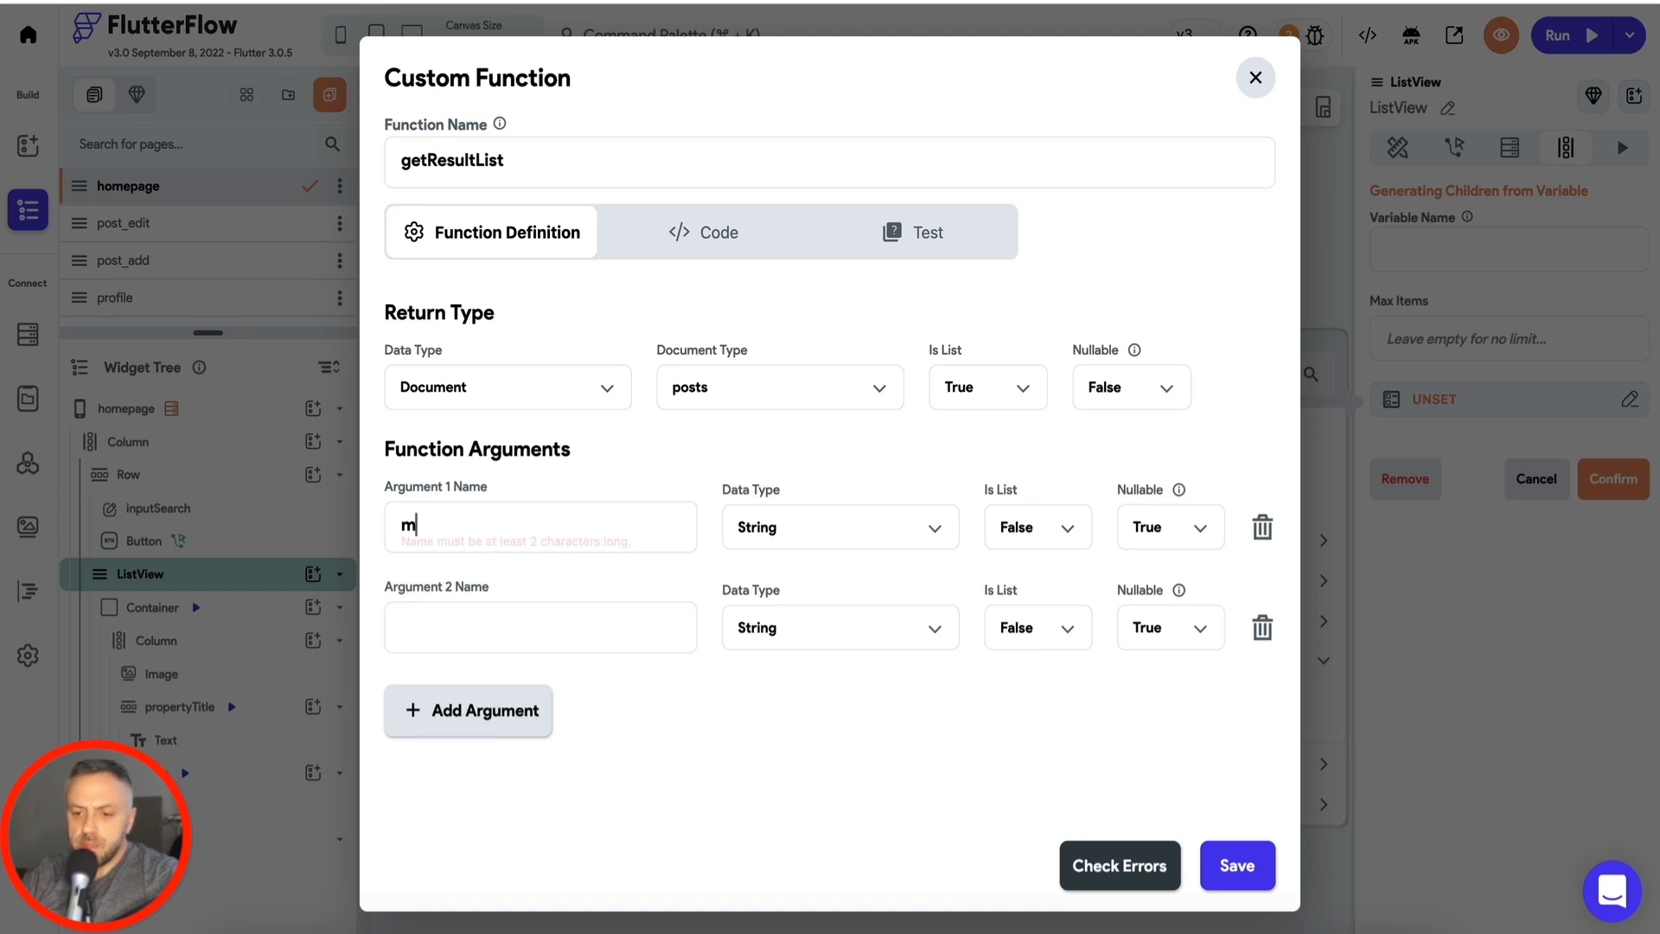
text(iainList)
click(841, 528)
click(822, 593)
click(1073, 529)
click(1074, 478)
click(1183, 529)
click(1183, 588)
Step: Define the second argument as searchList, a list of posts Documents, and set mainList's document type to posts
text(searchList)
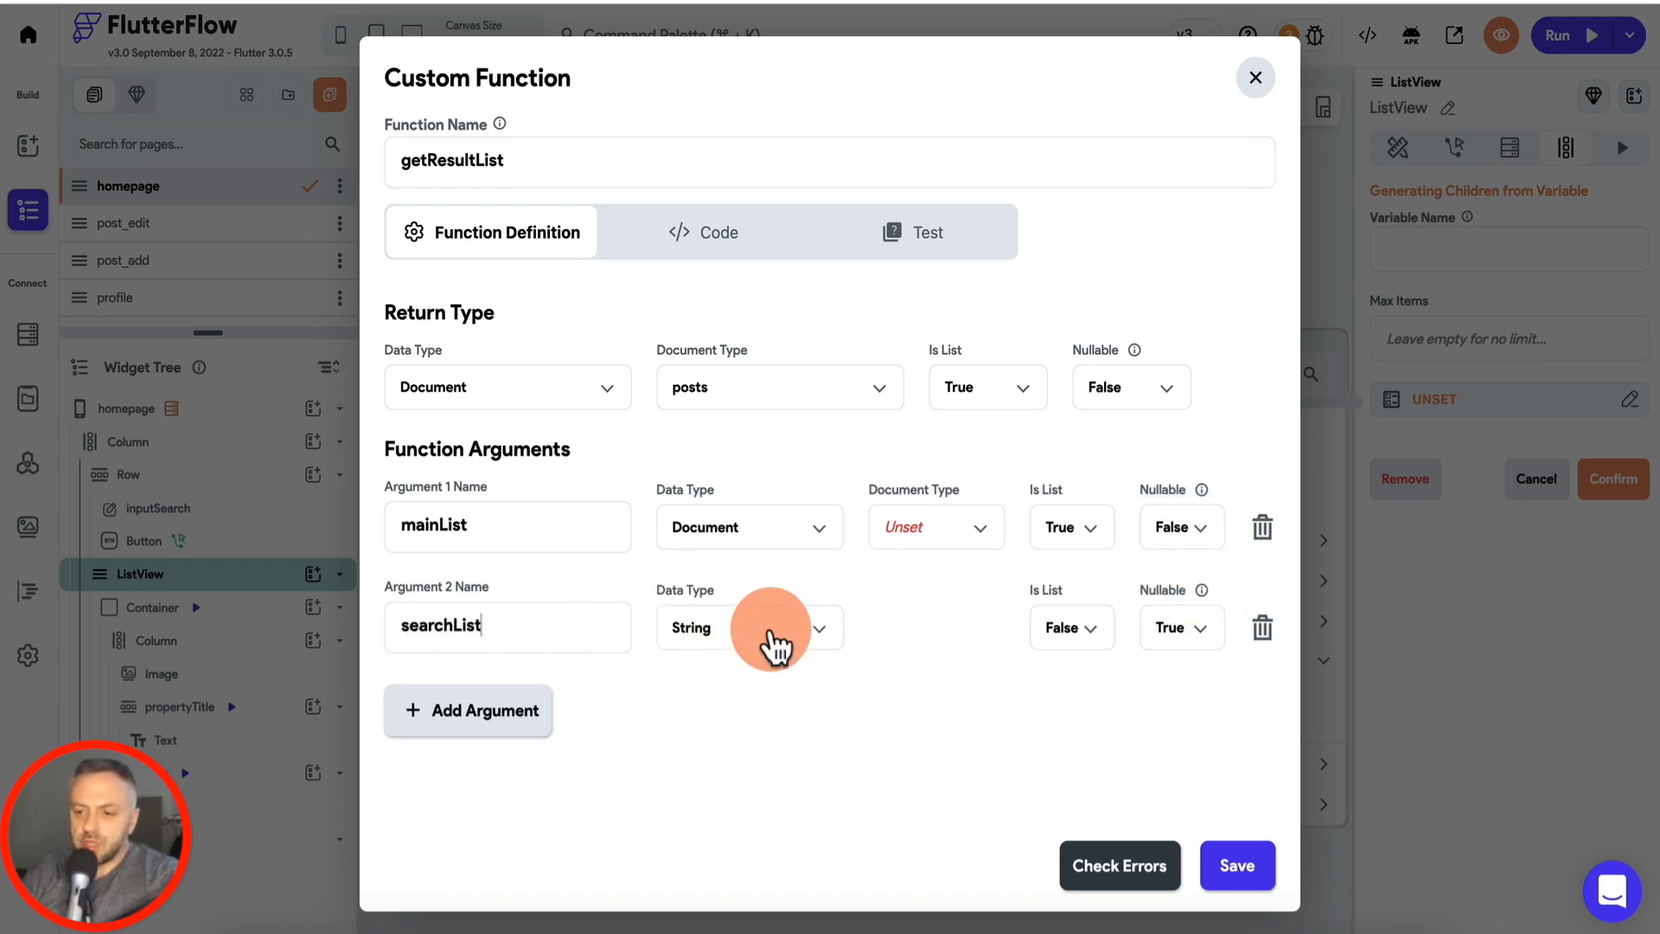
click(770, 644)
click(757, 567)
click(960, 648)
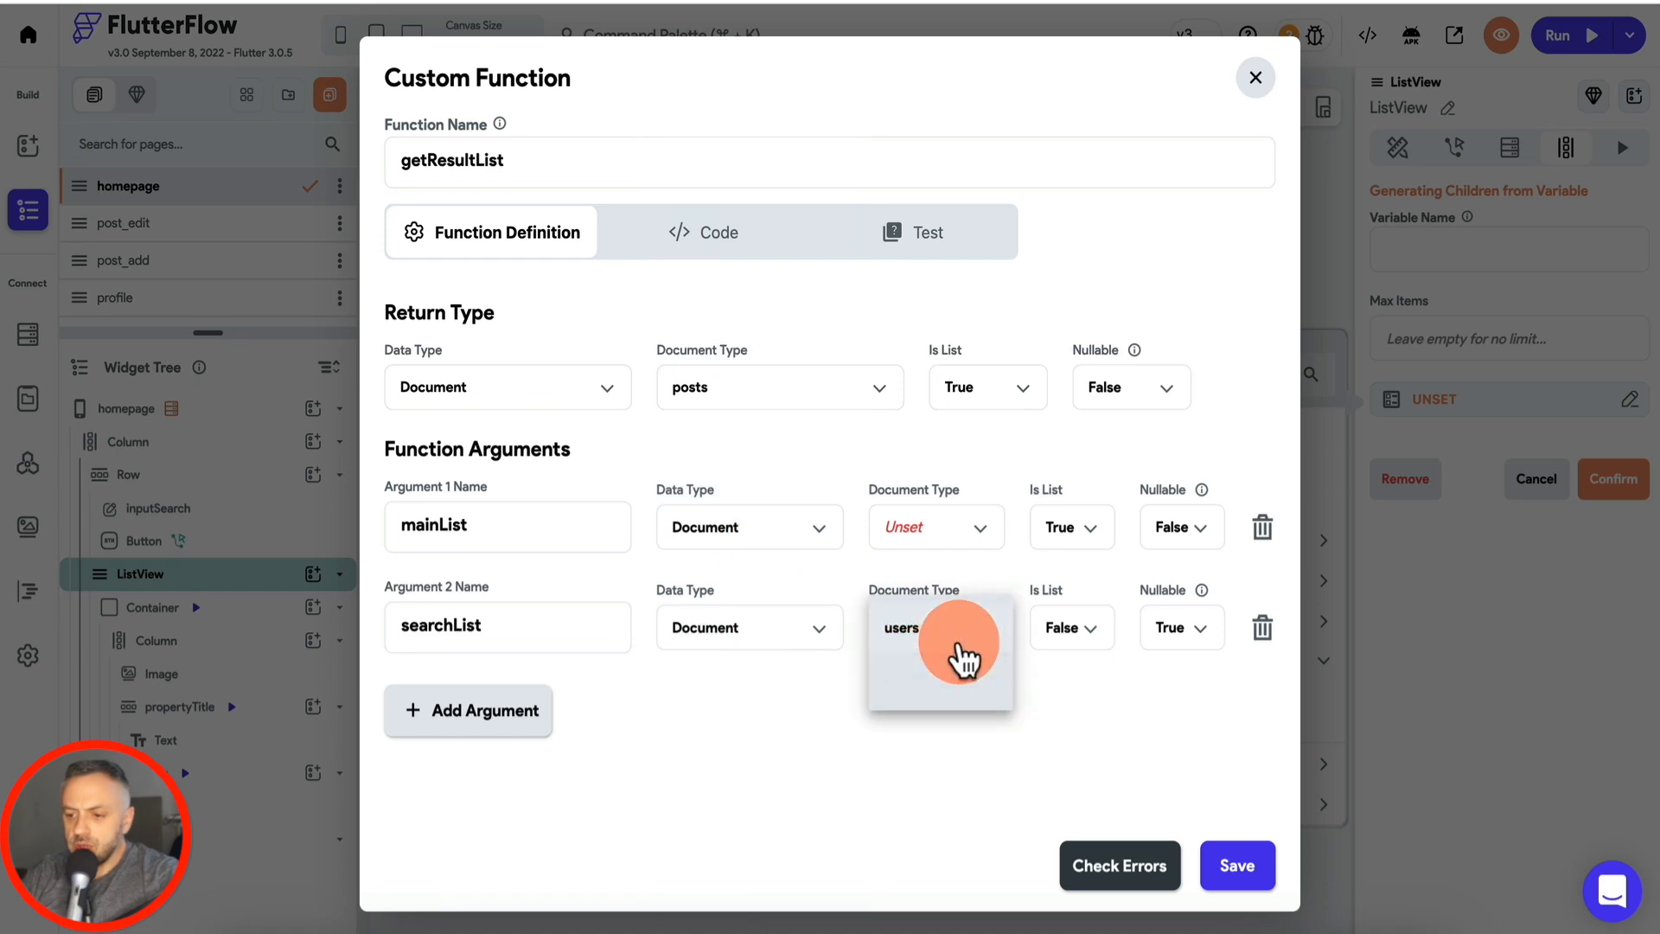
click(951, 691)
click(981, 531)
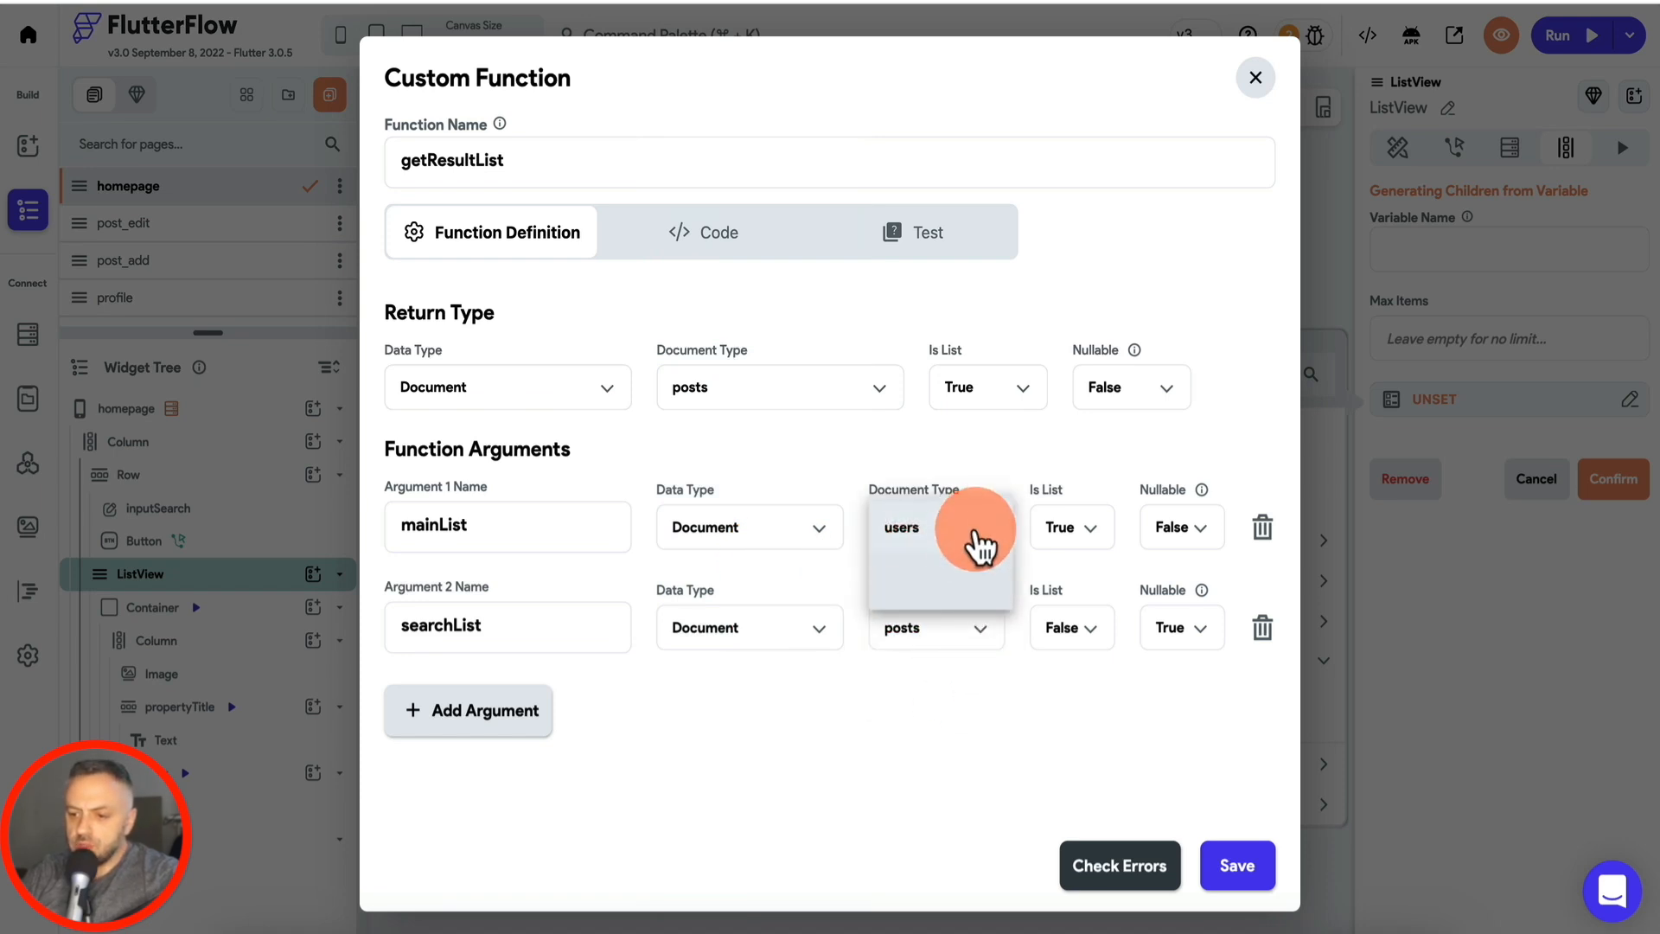
click(956, 585)
click(1072, 630)
Step: Select the placeholder comment in the getResultList function's code and recheck the function's definition
click(715, 231)
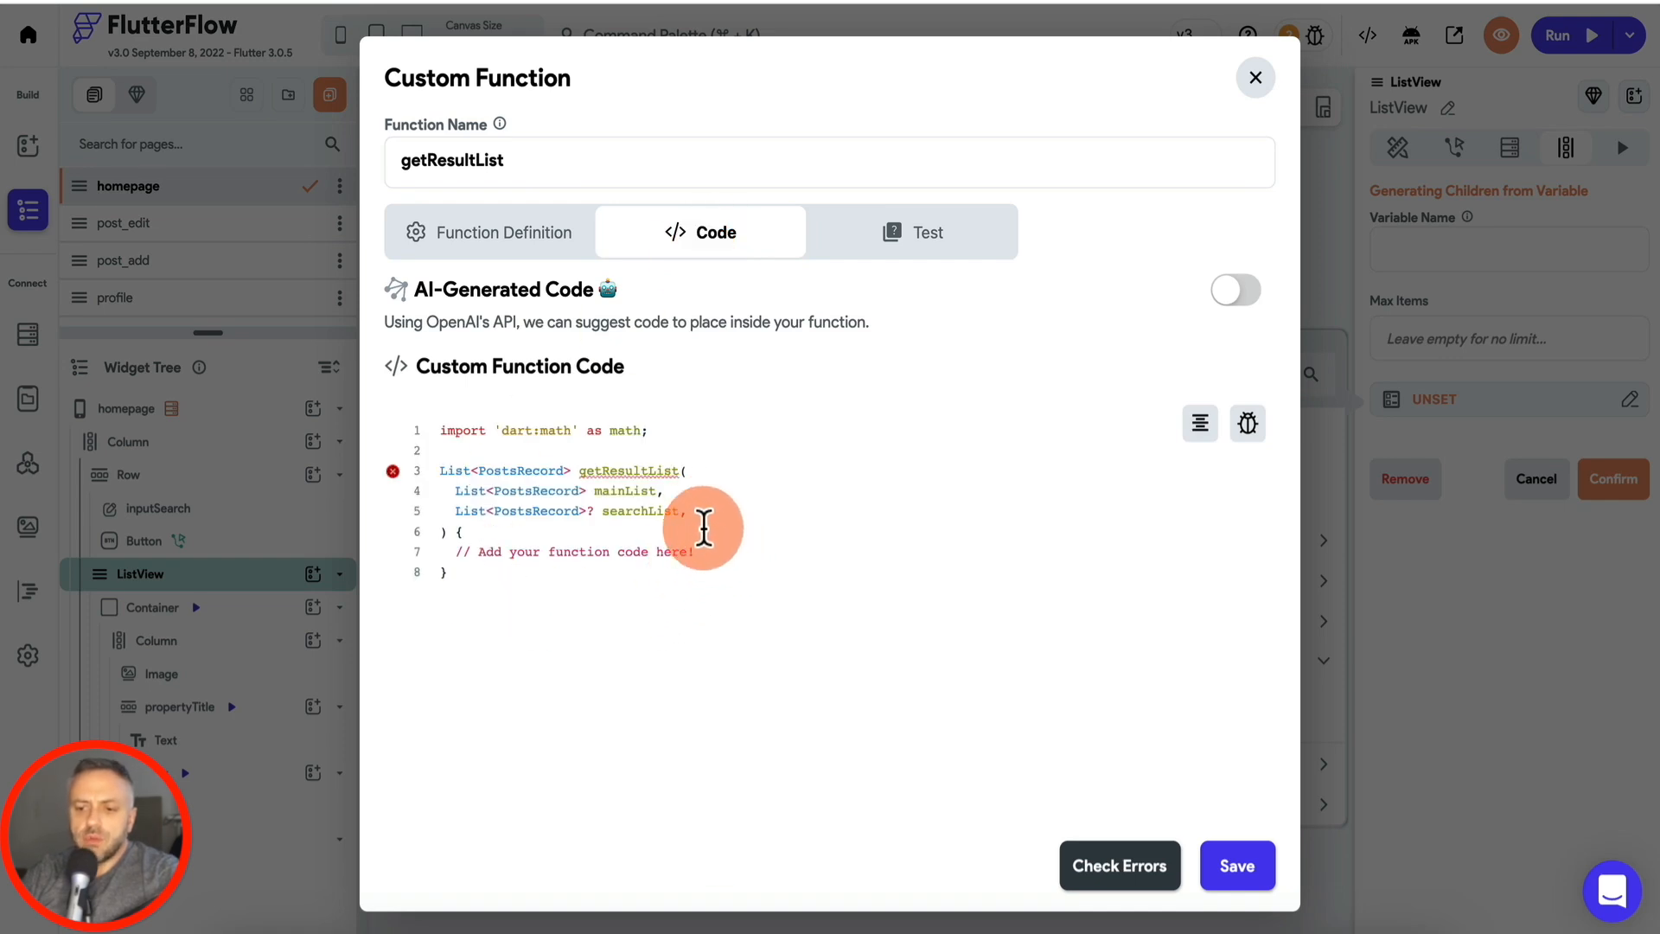
drag(704, 551, 501, 551)
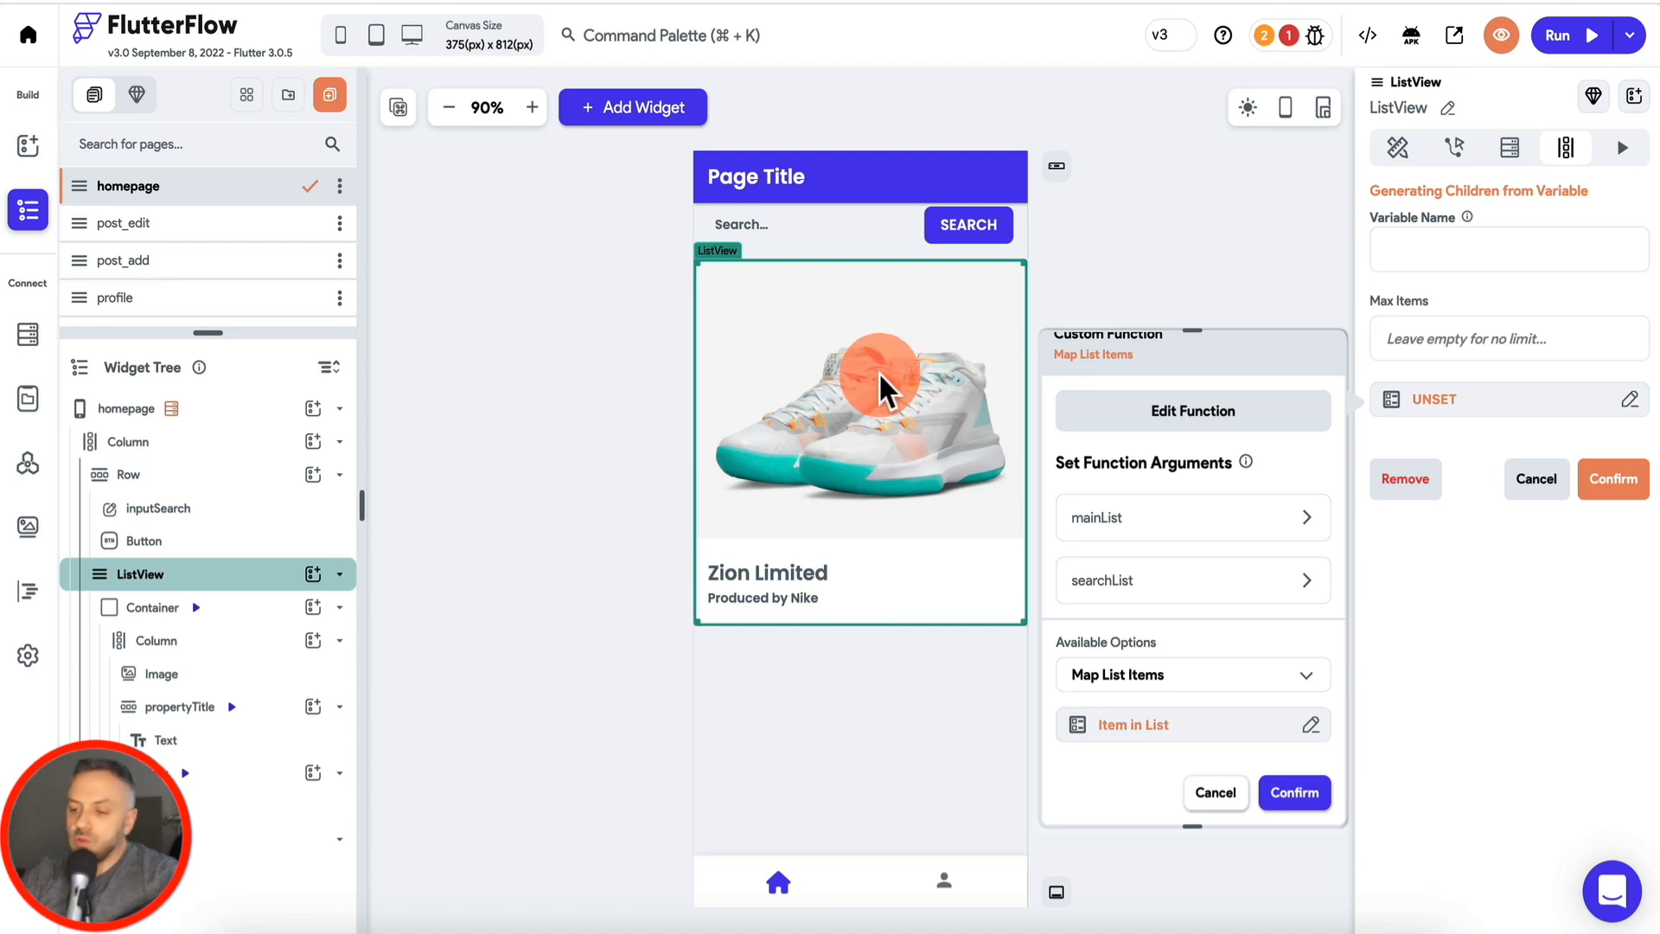
click(1237, 418)
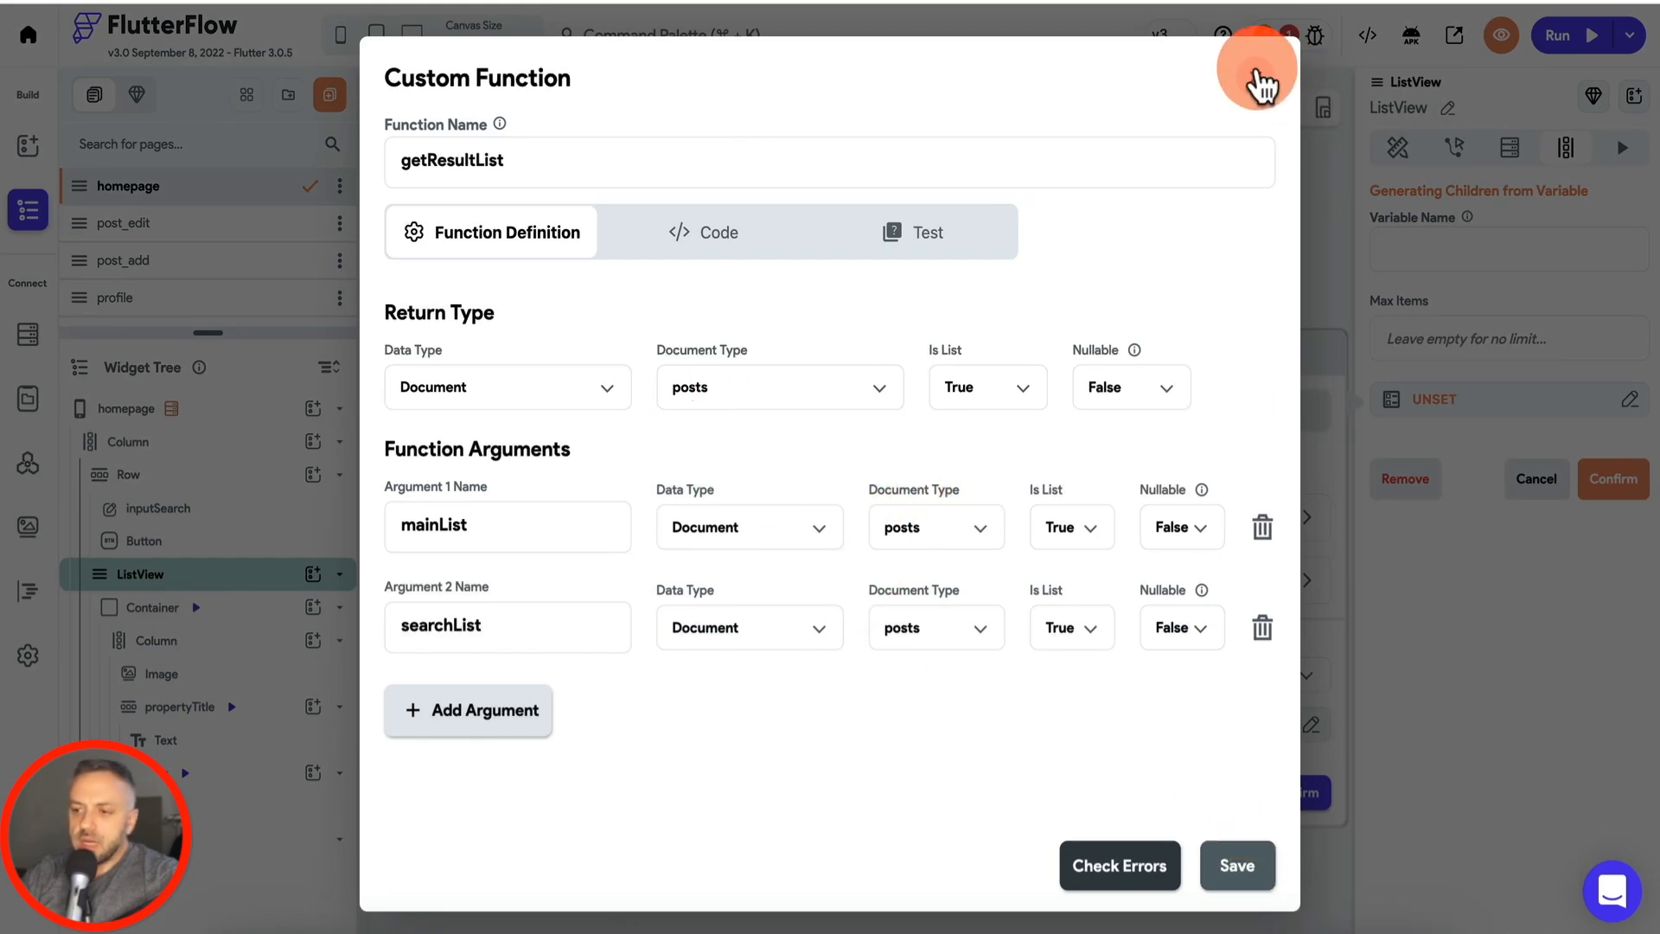
click(1261, 84)
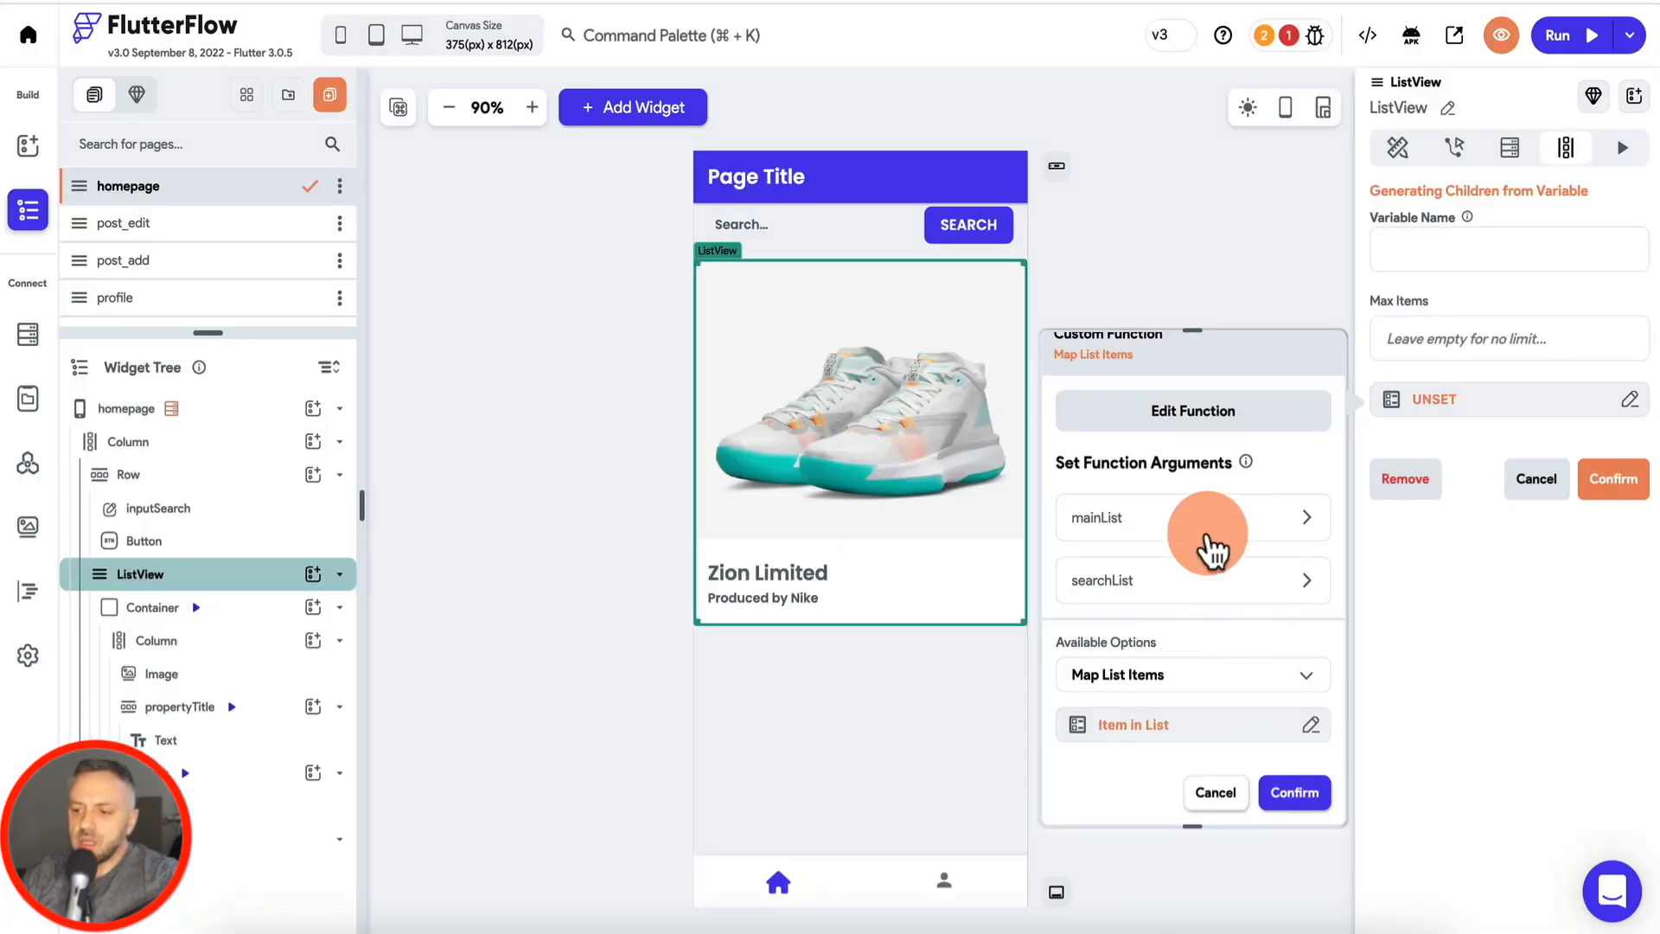
Step: Try to set the function's mainList argument from a variable to the page's posts Documents
click(1185, 575)
click(1167, 532)
click(1163, 645)
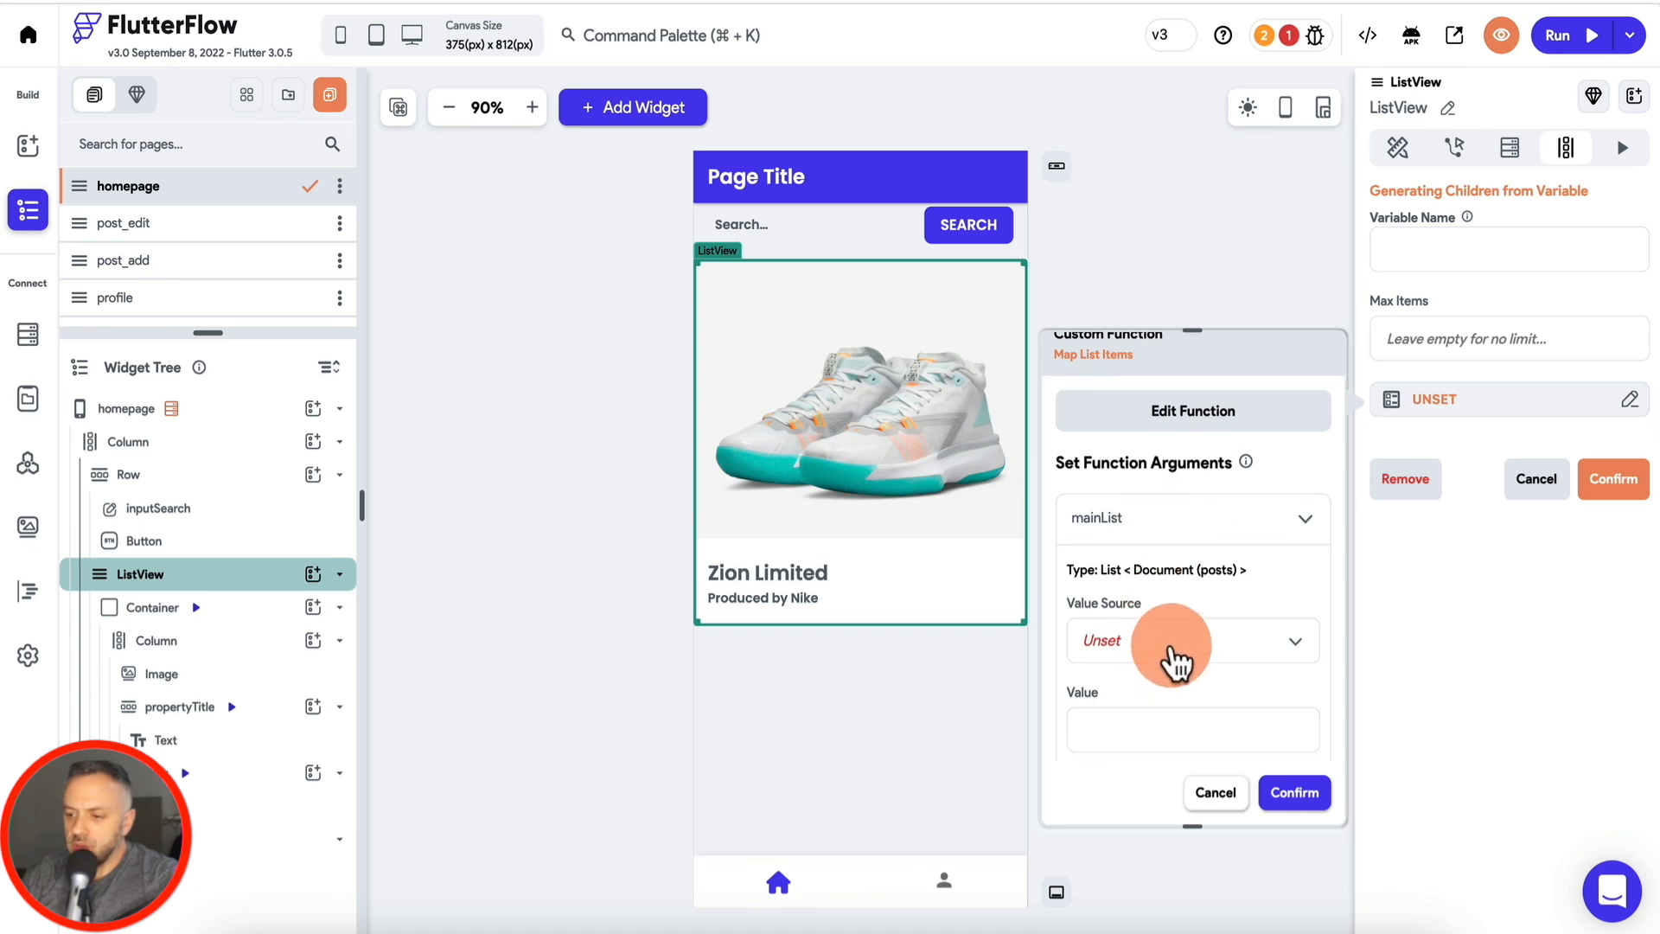
click(1175, 650)
click(1154, 704)
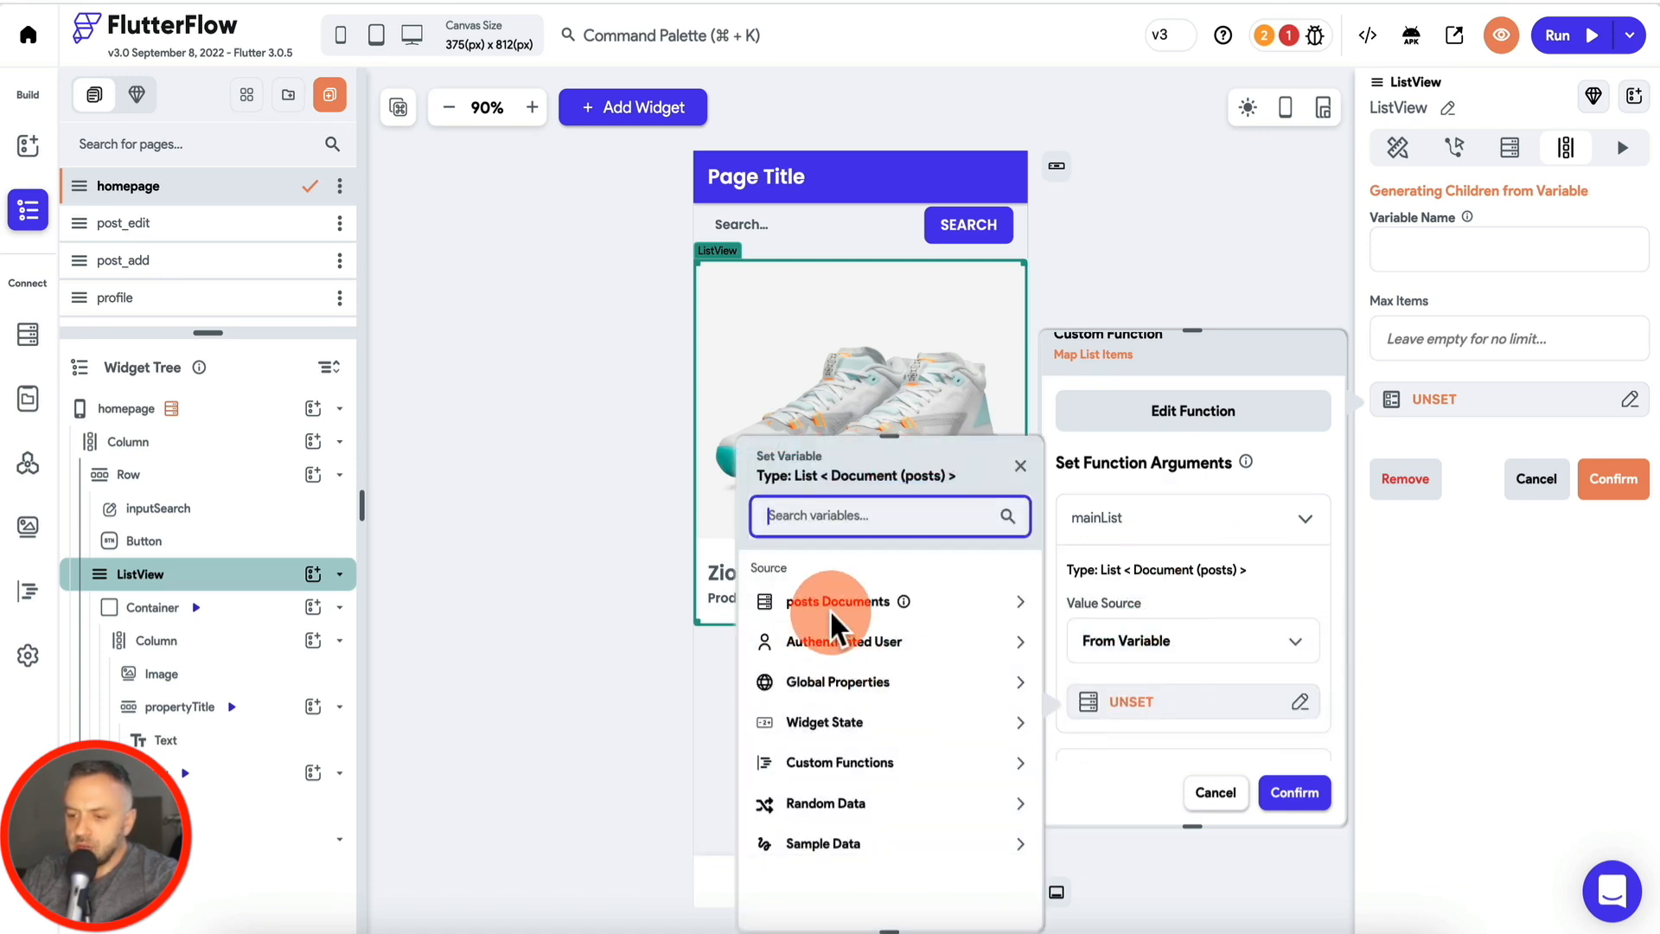
click(855, 609)
click(899, 666)
click(987, 896)
click(1291, 763)
Step: Set the mainList argument's value source to From Variable and choose posts Documents as its source
scroll(1242, 641, down, 4)
click(1179, 567)
click(1176, 579)
click(1169, 630)
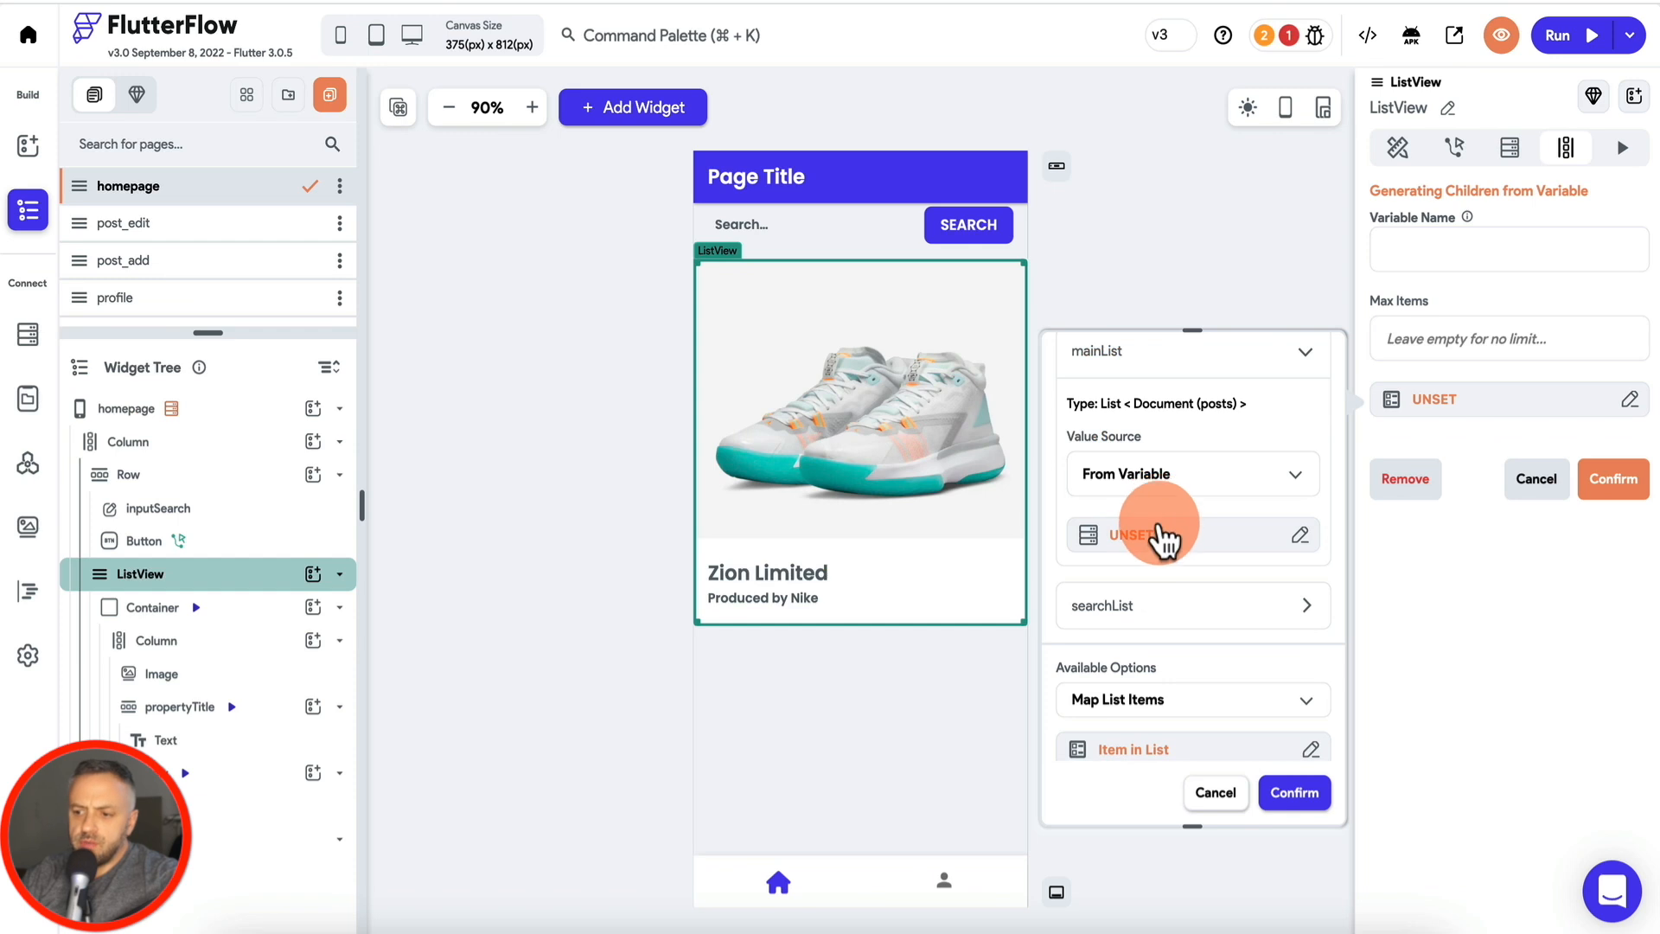
click(1162, 533)
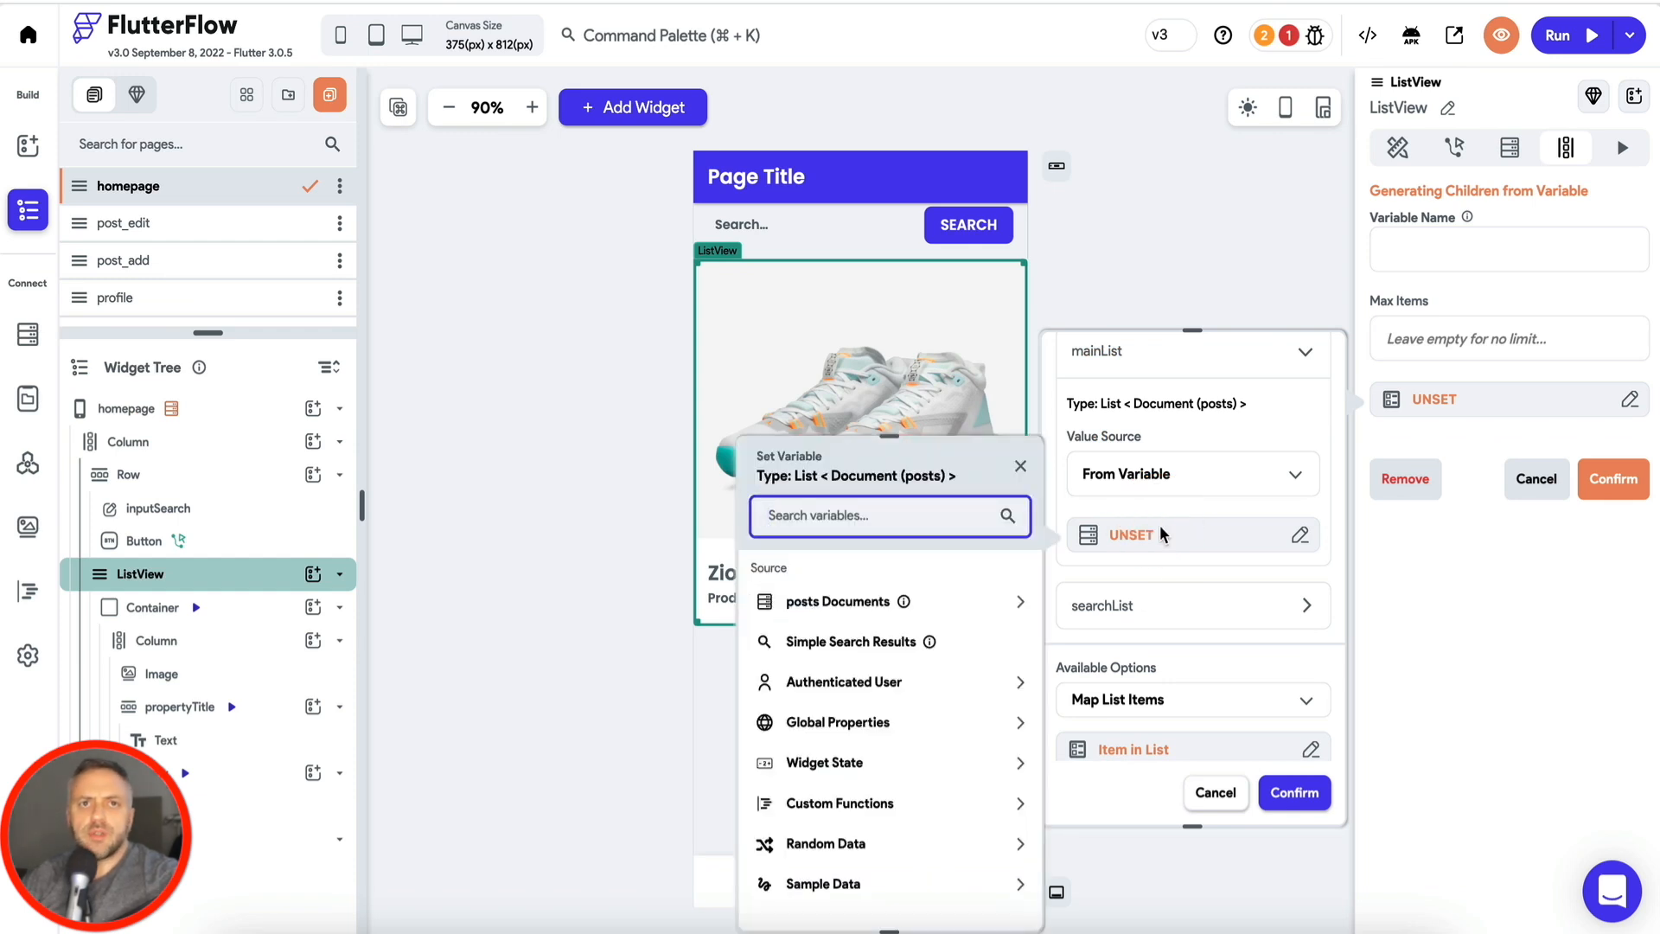
click(856, 601)
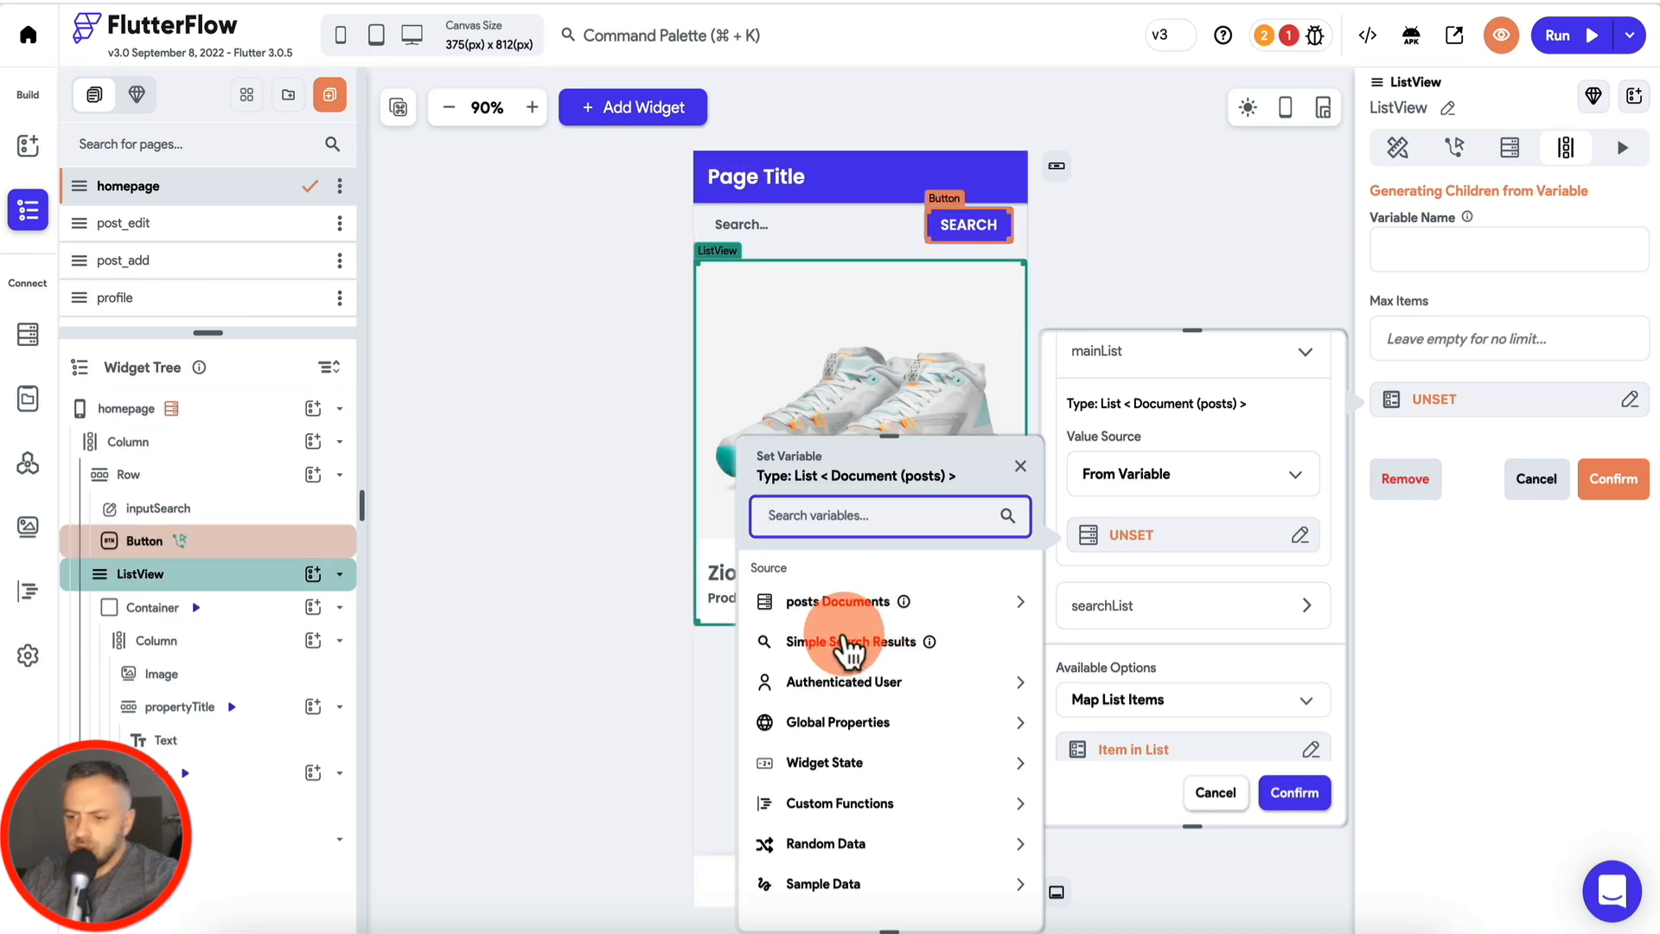
Step: Set the mainList argument to the posts Documents variable without further options
click(854, 602)
click(852, 675)
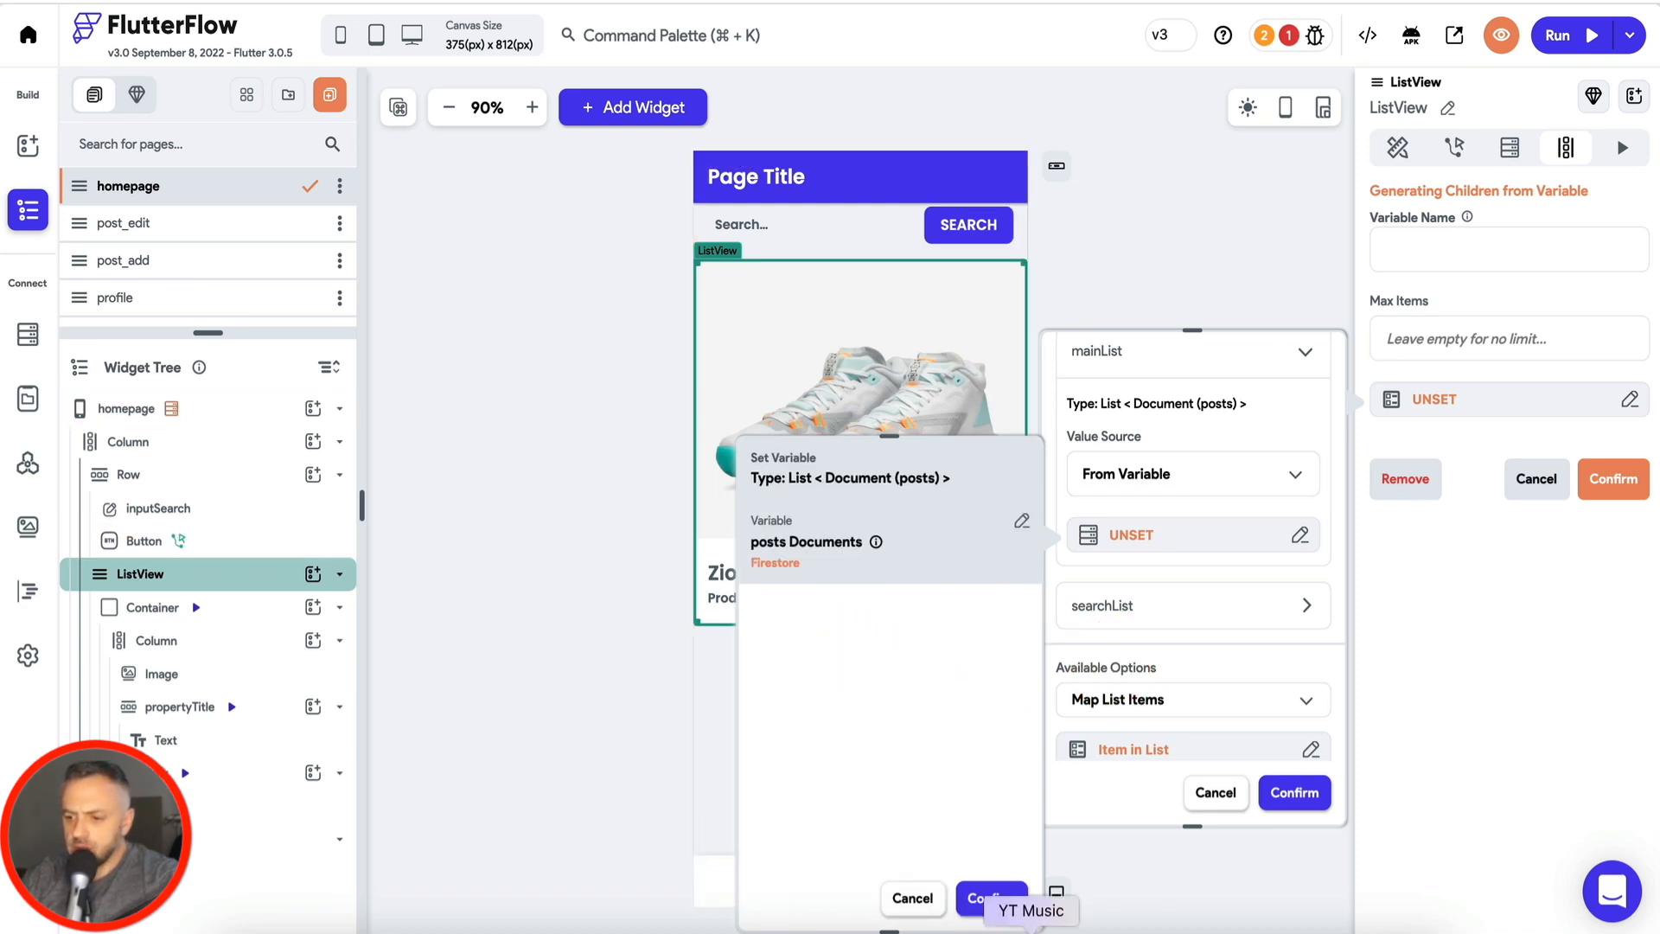
click(991, 897)
Step: Set the searchList argument's value source to From Variable and assign Simple Search Results to it
click(1148, 752)
click(1159, 749)
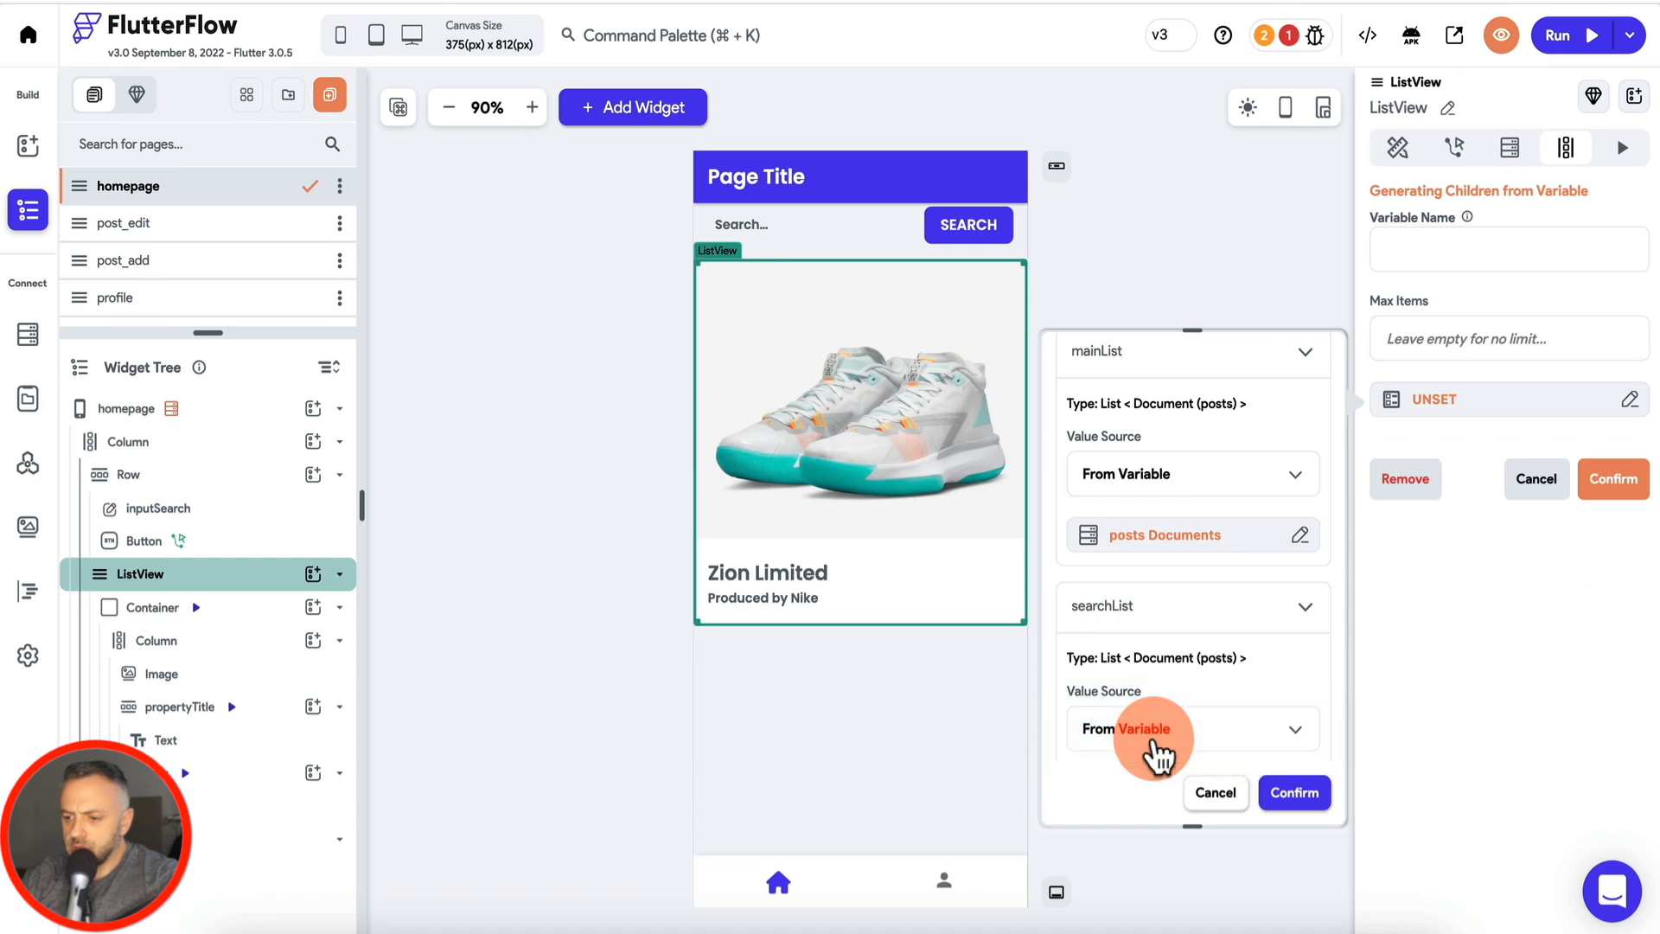
scroll(1159, 748, down, 2)
click(1187, 605)
click(908, 645)
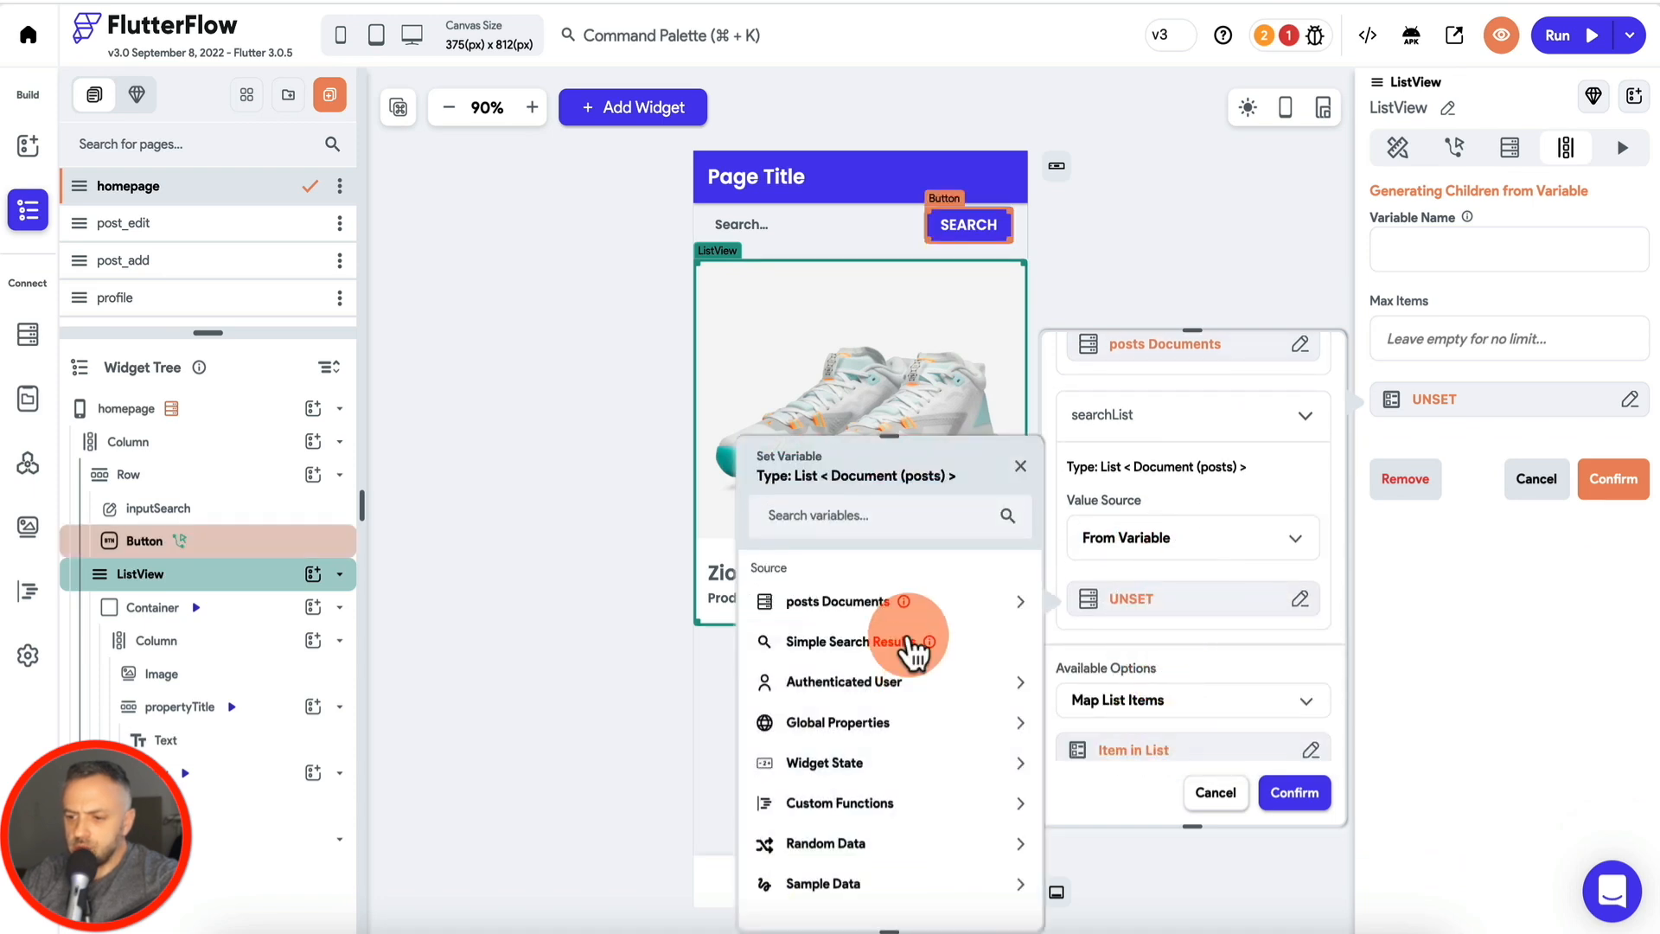
Step: Set the function result's available option to No Further Changes and confirm getResultList as the ListView's source
click(1245, 715)
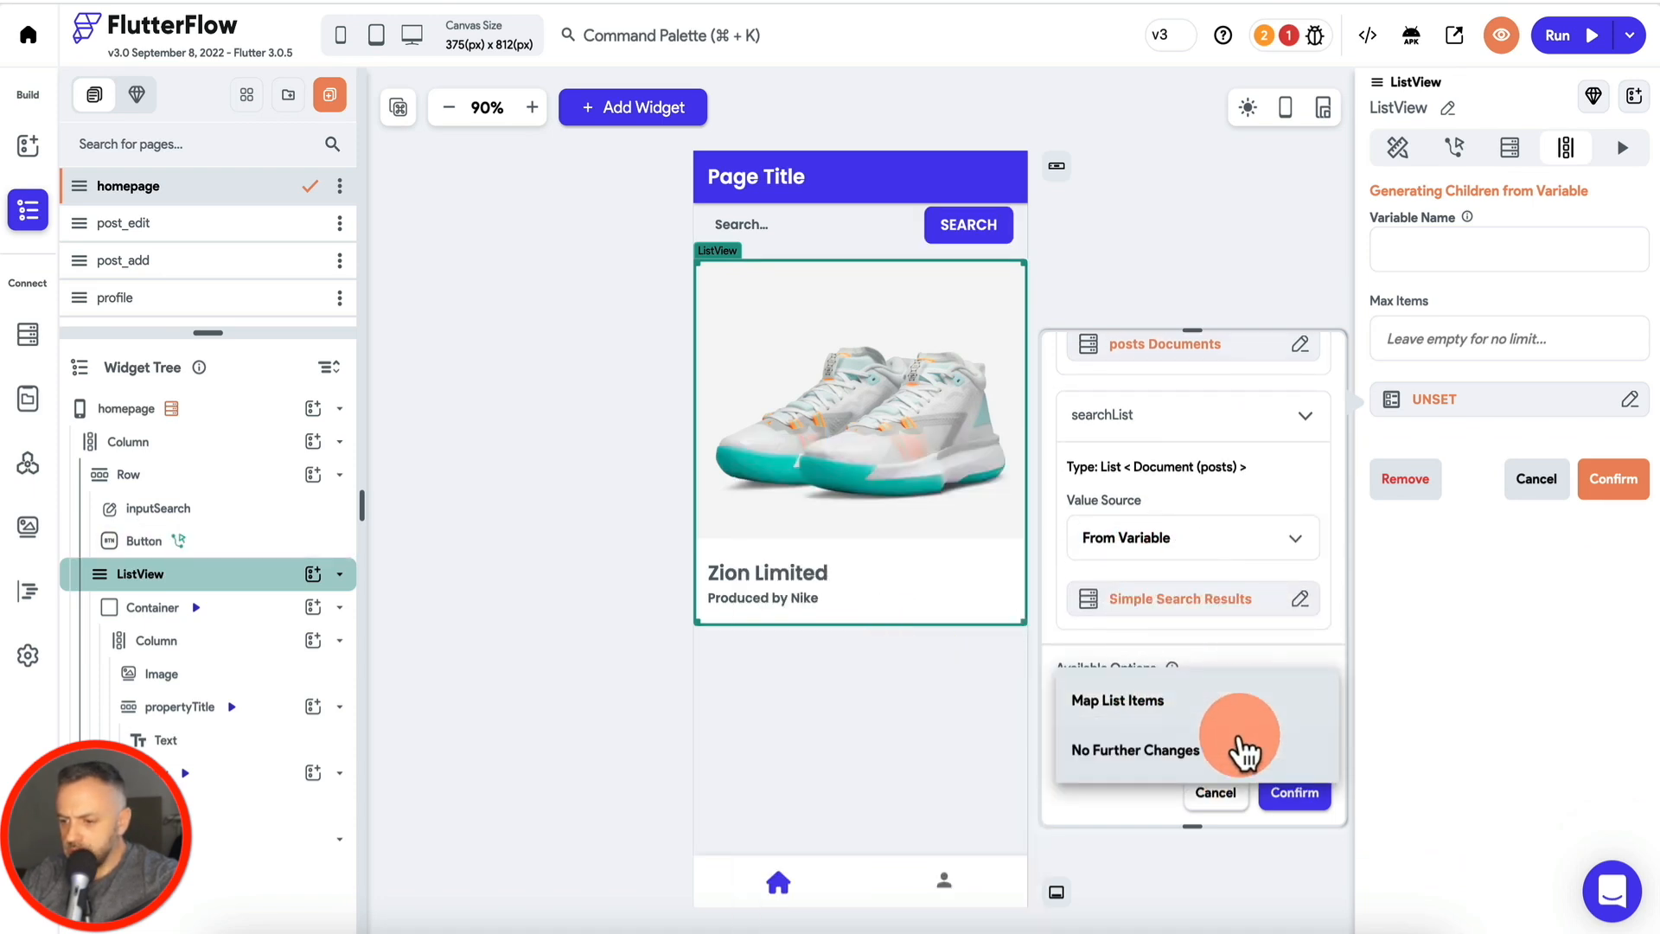
click(1247, 747)
click(1295, 792)
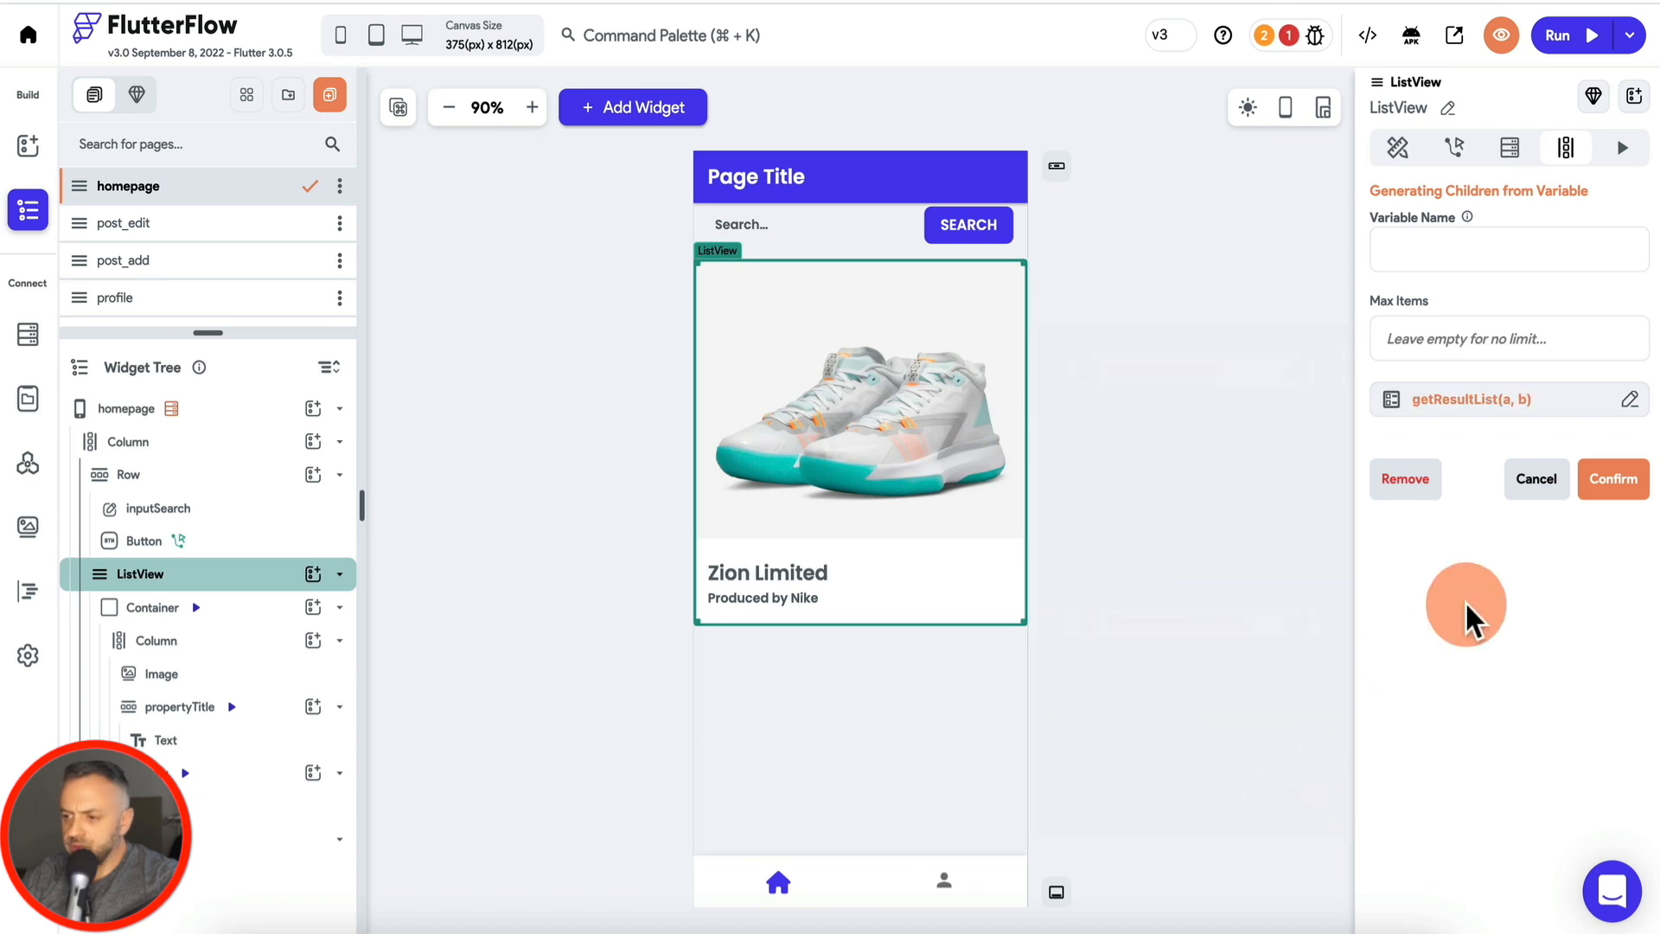
Step: Name the ListView's generated children variable "posts" and confirm generating the children from it
click(1617, 481)
click(1475, 242)
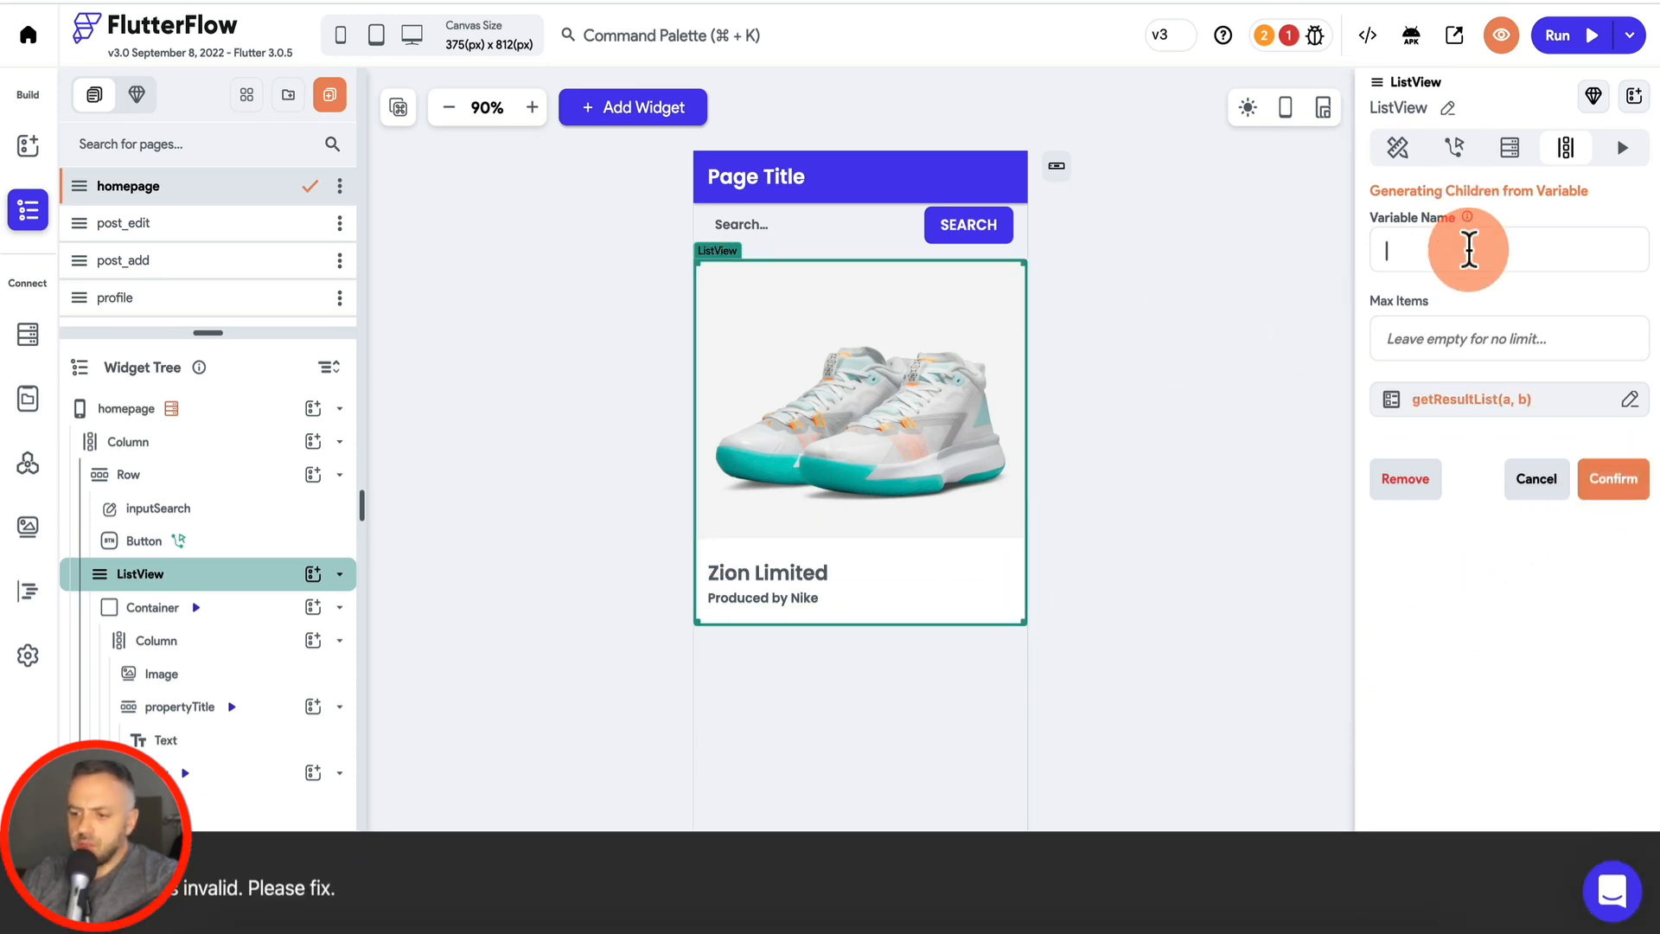
text(posts)
click(1614, 478)
click(980, 583)
click(905, 447)
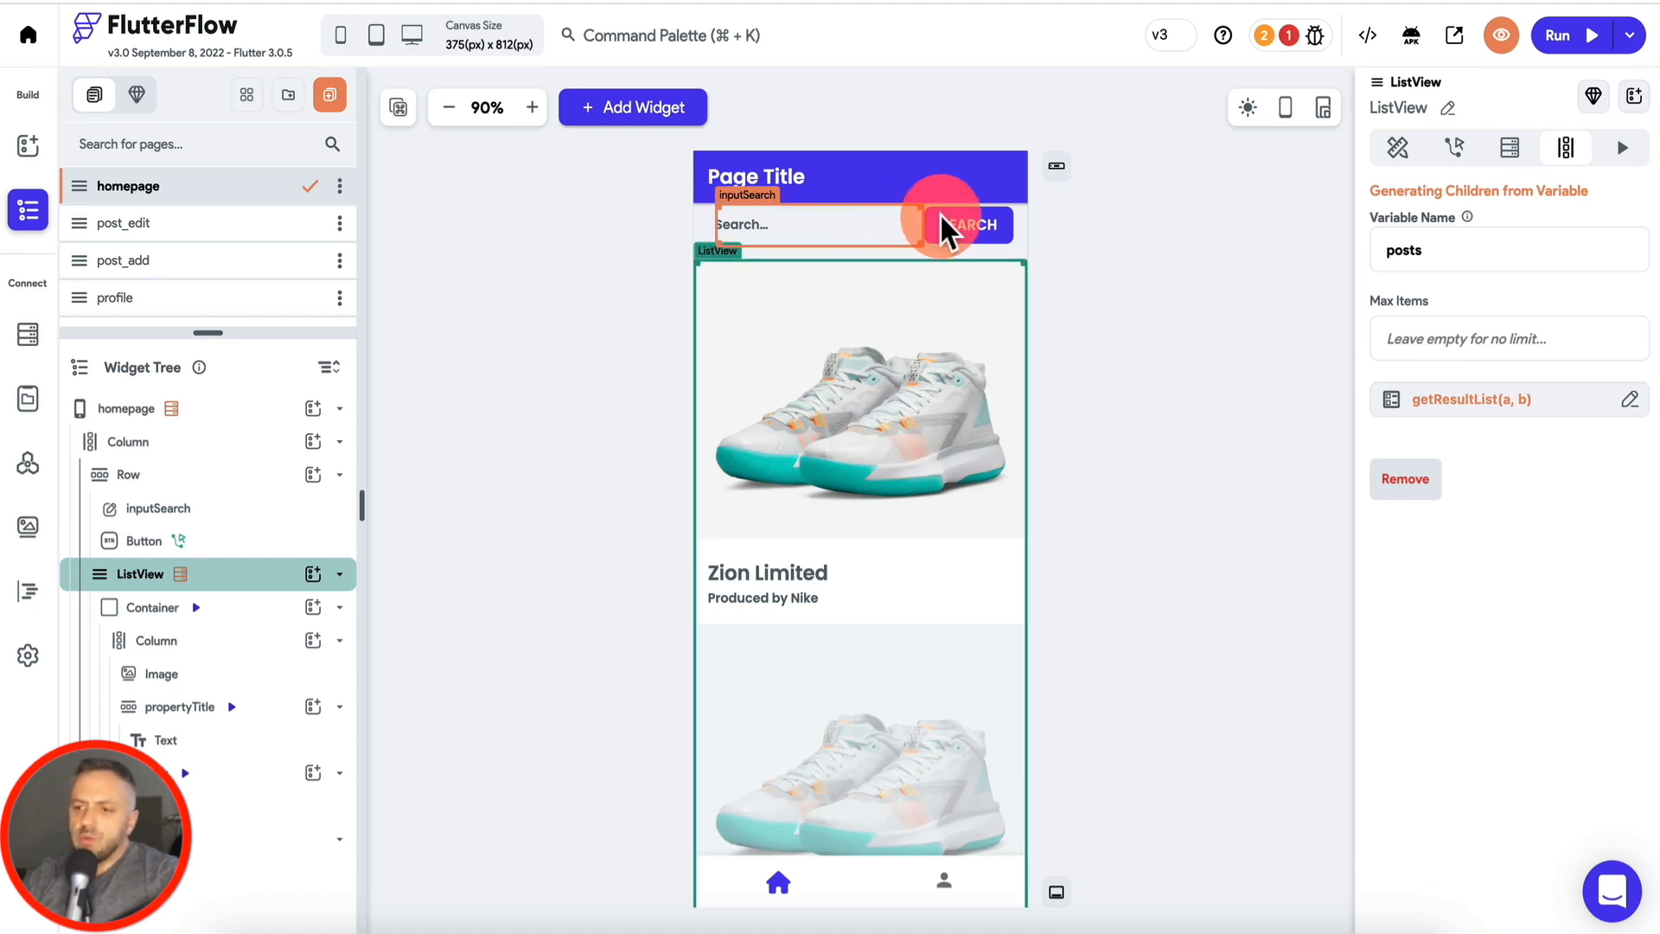
Step: Open the SEARCH button's action flow and add a conditional after the Simple search action
click(995, 225)
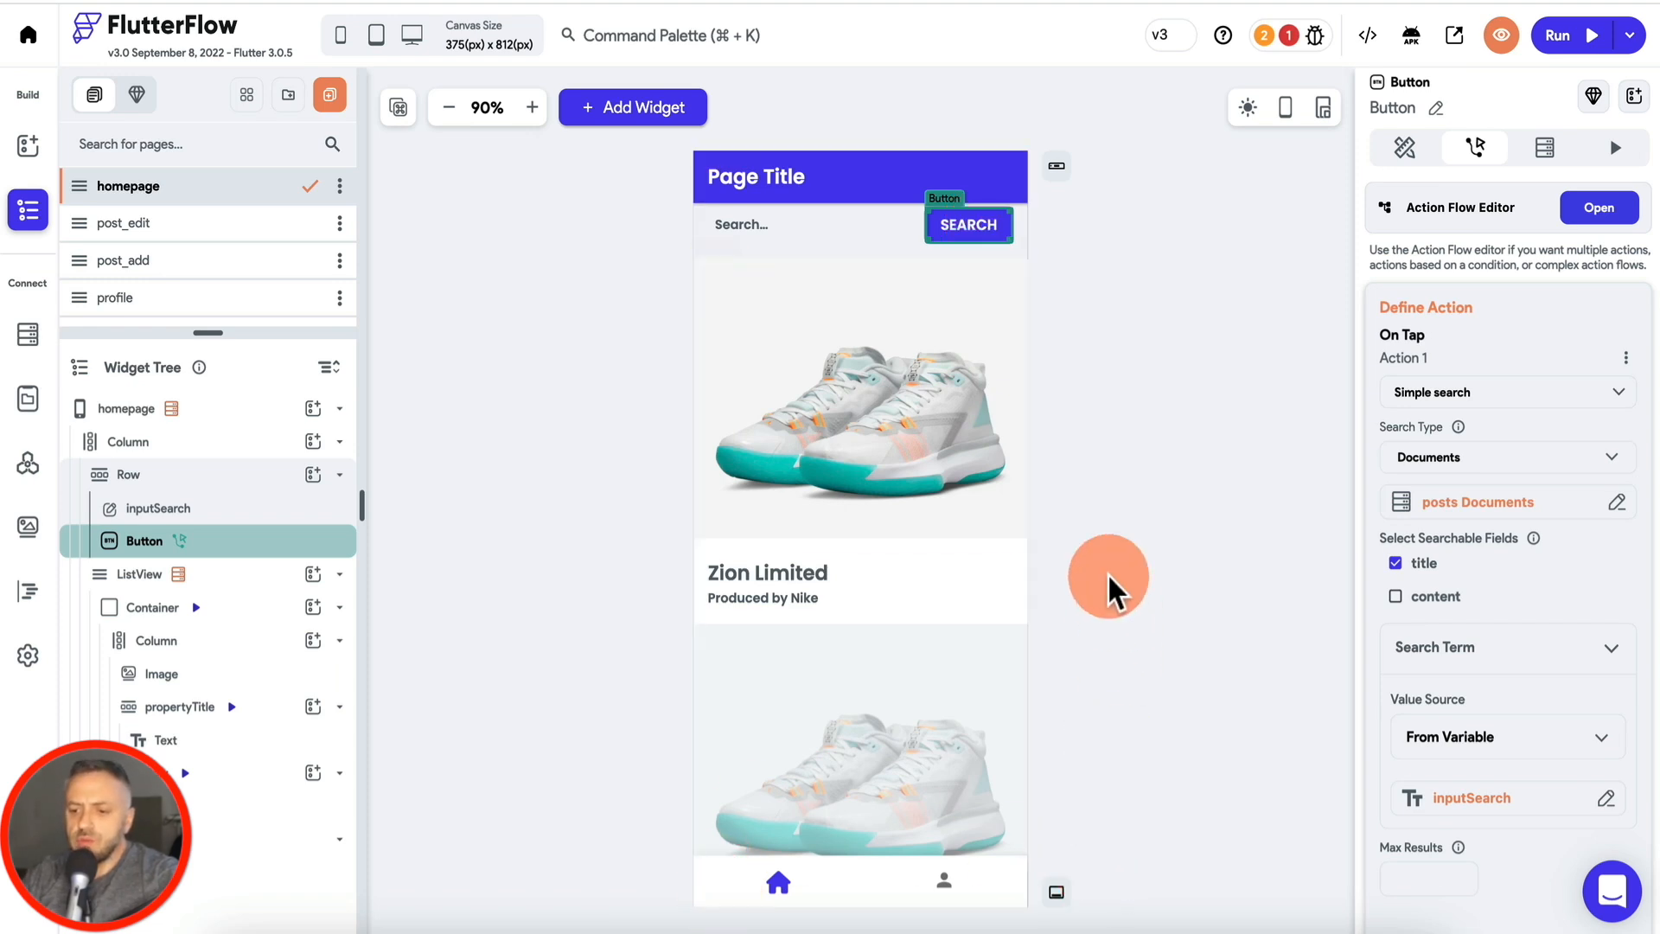
click(1598, 209)
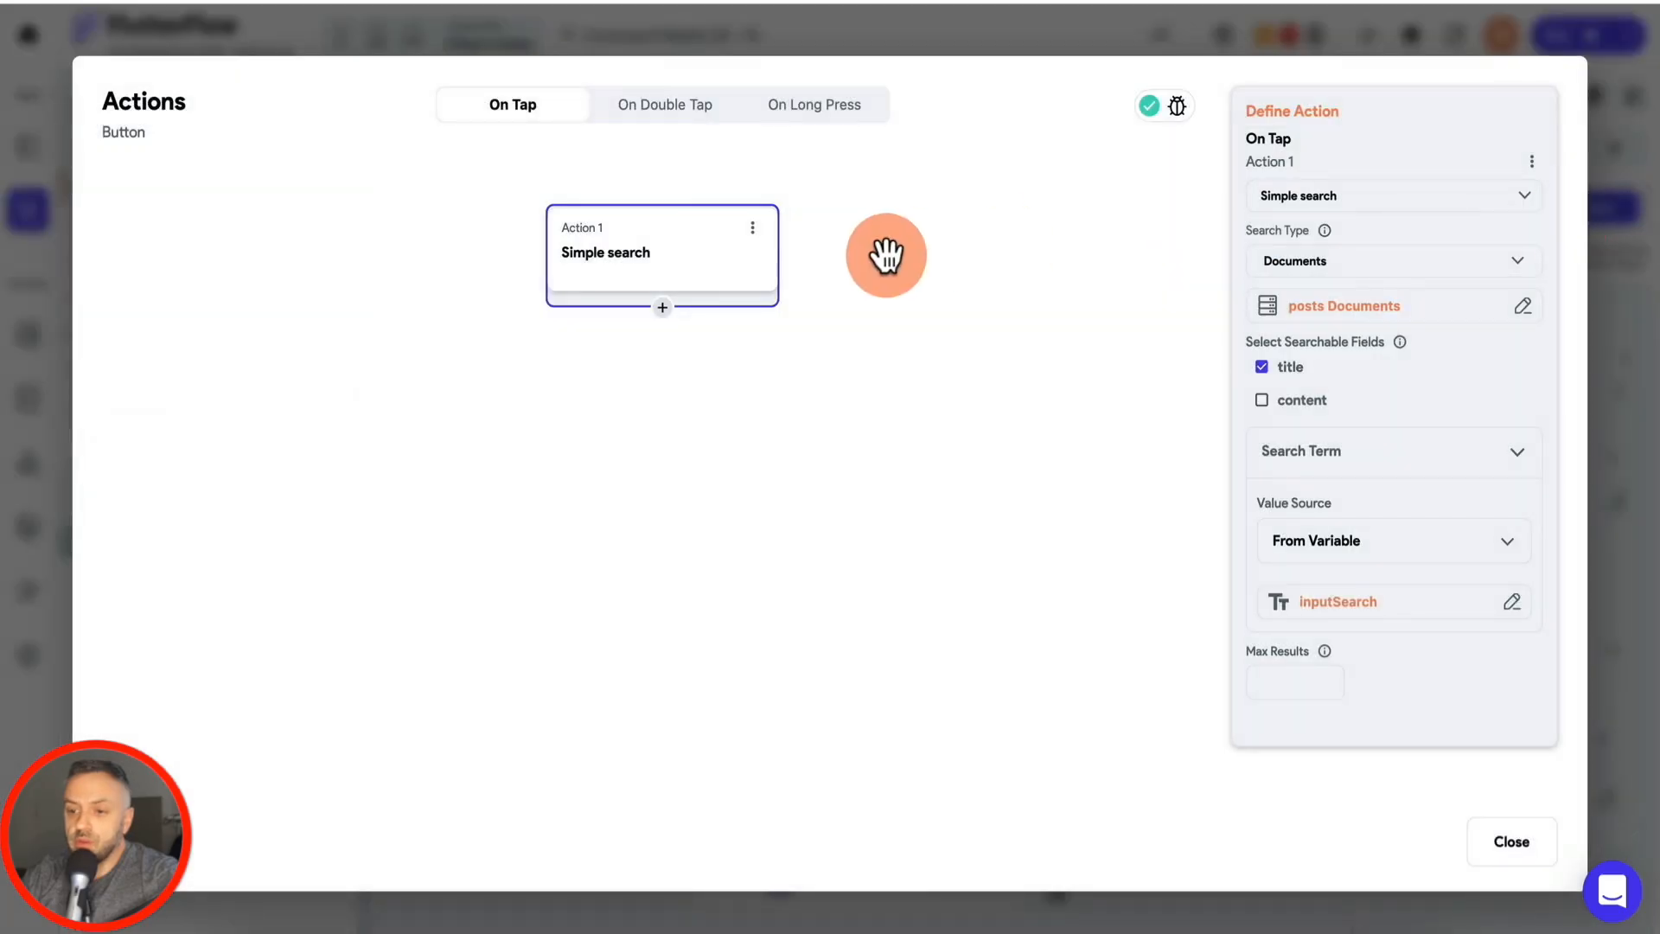
click(662, 308)
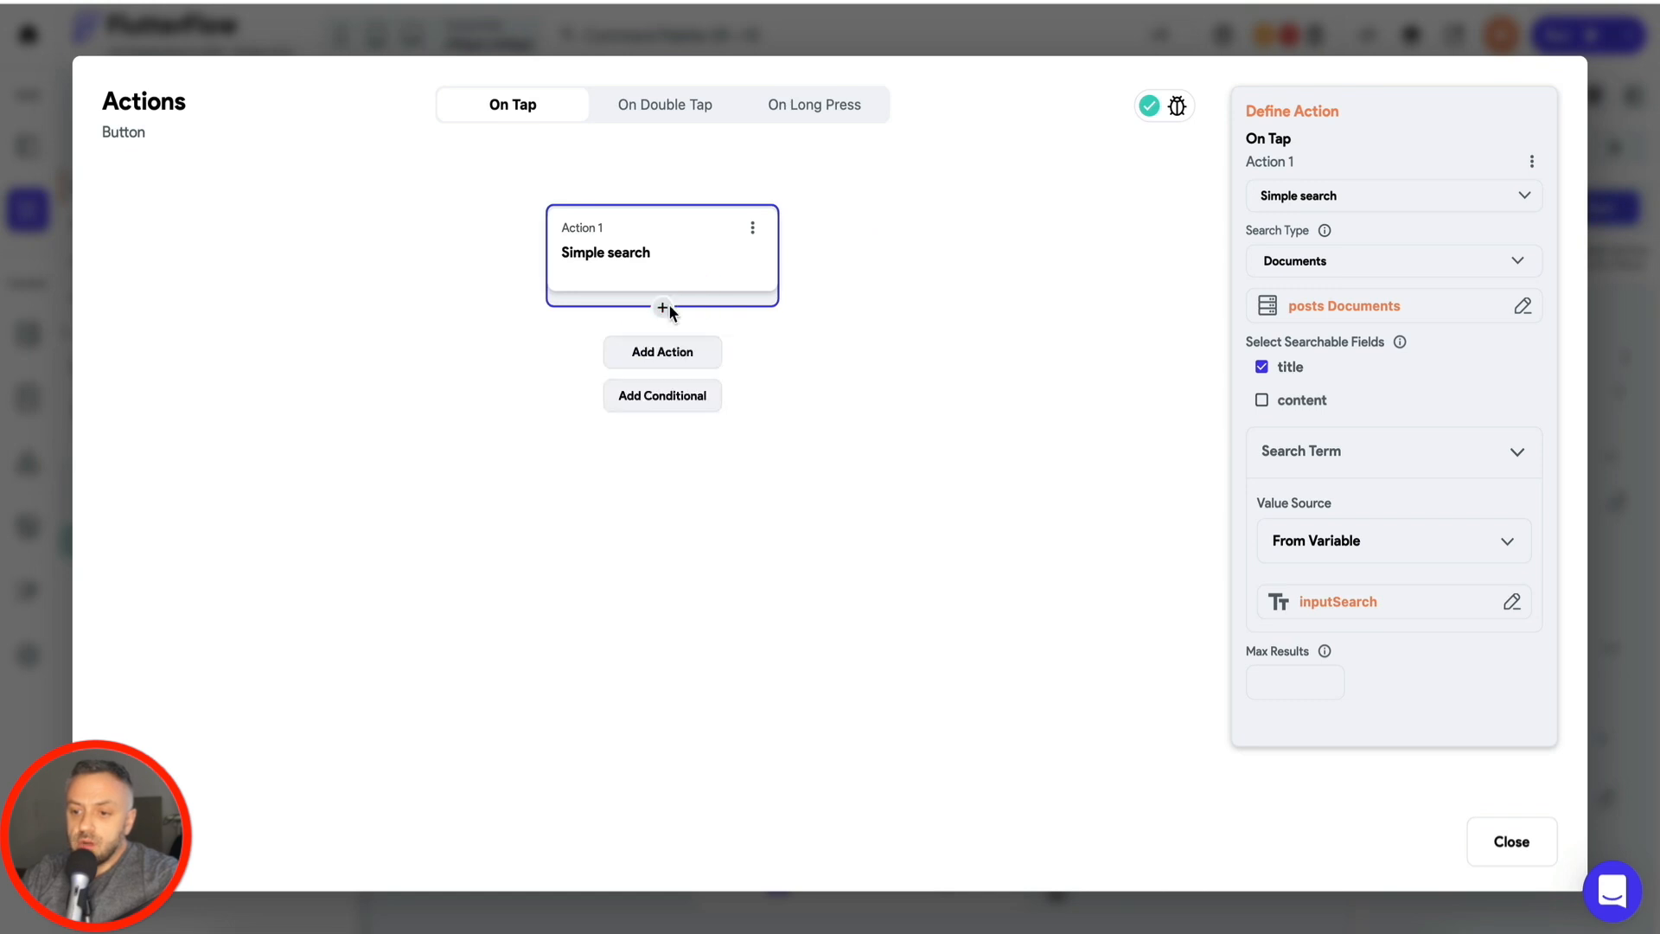
click(679, 399)
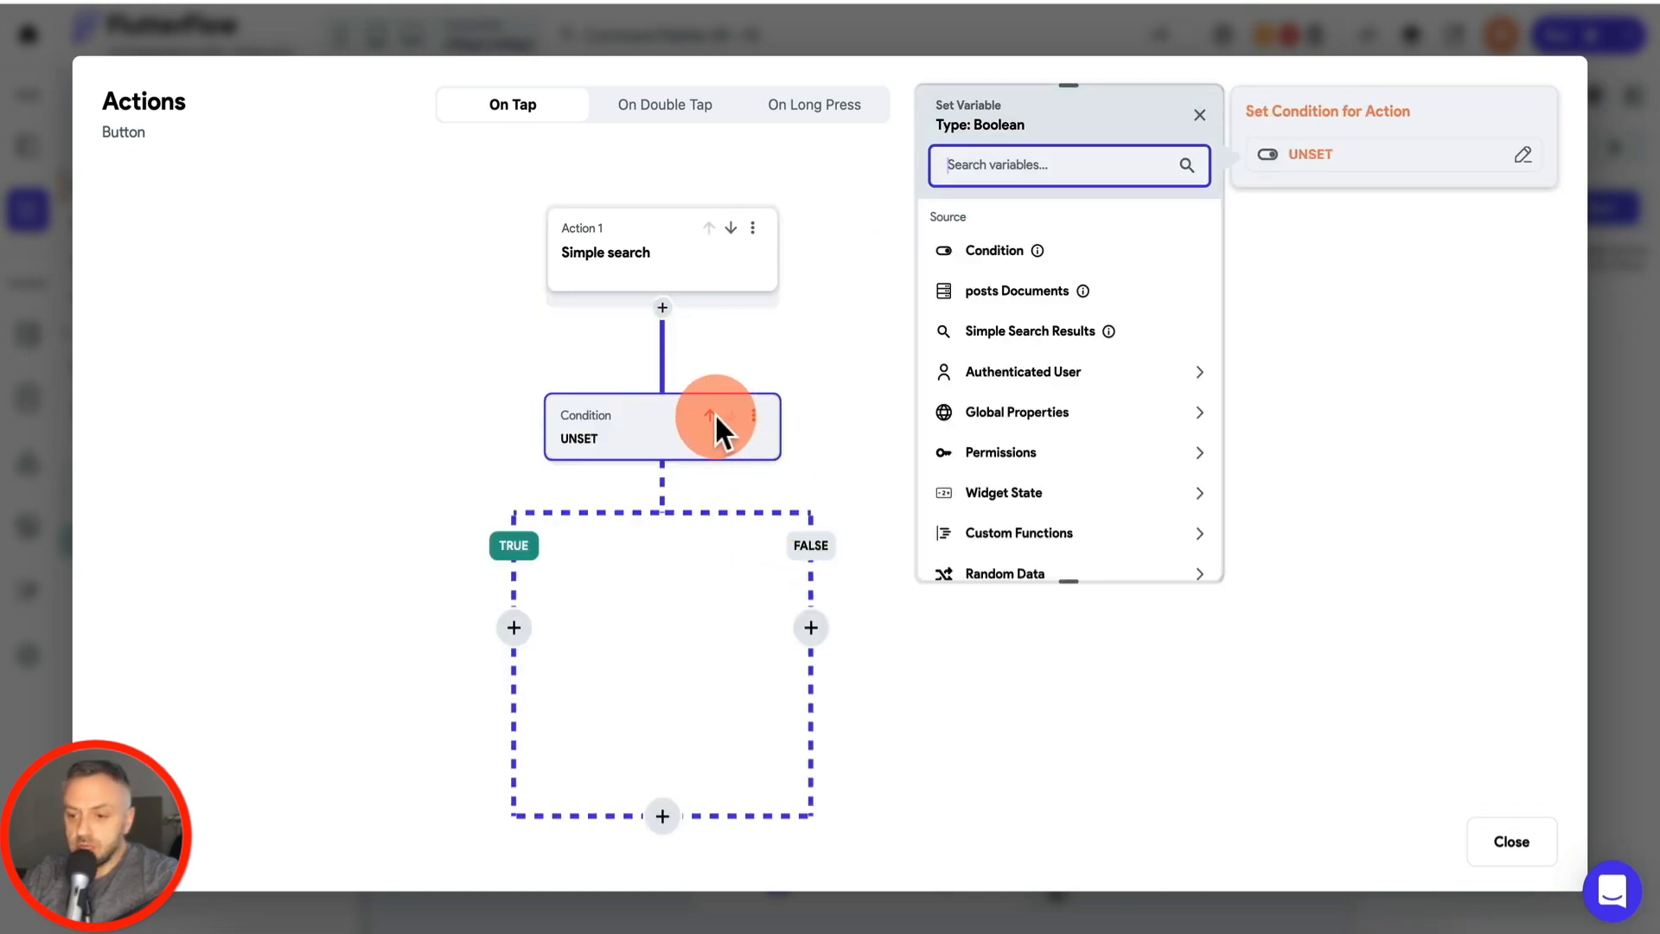
Step: Move the new condition above the Simple search action in the On Tap flow
click(709, 416)
click(708, 416)
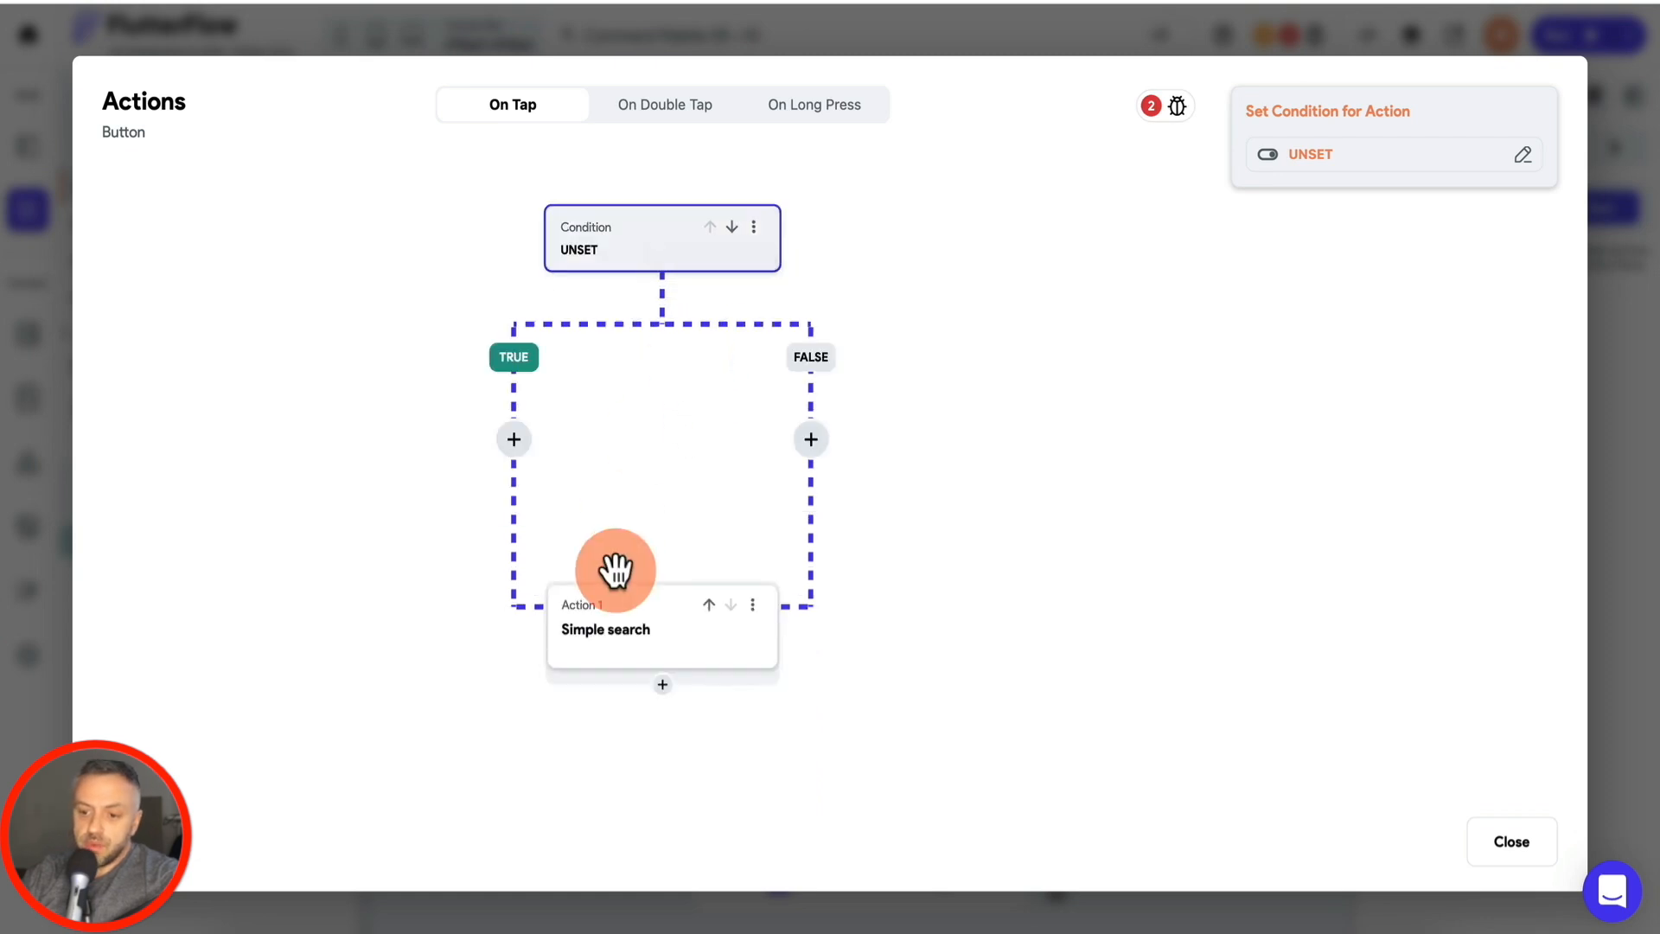
click(752, 605)
click(956, 397)
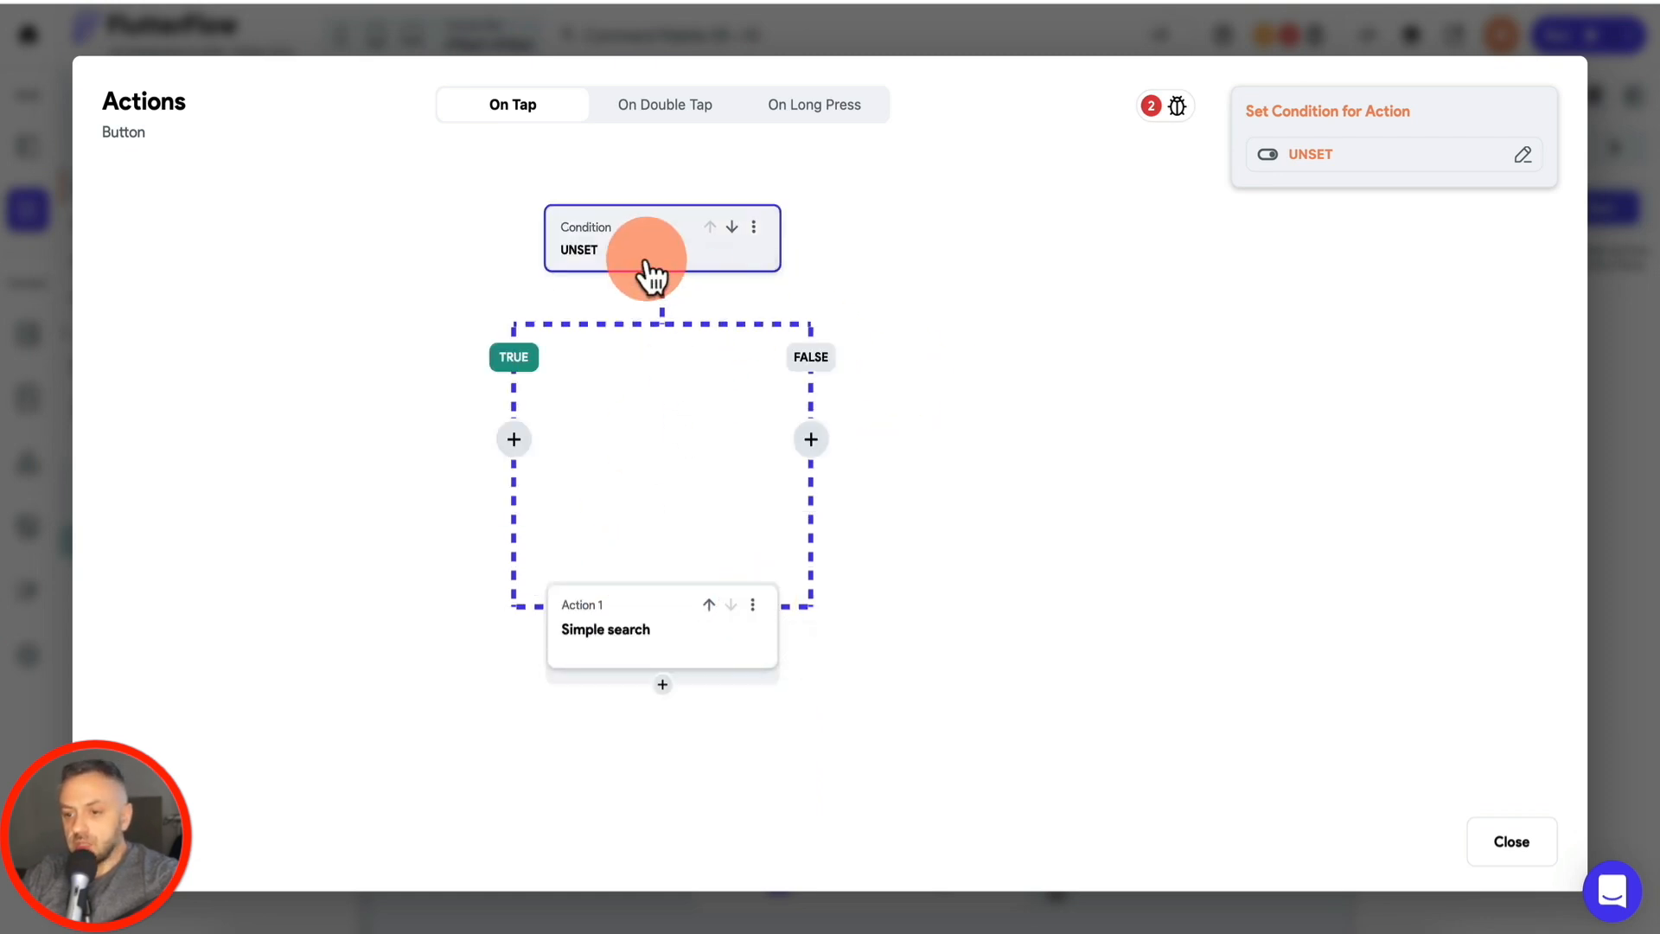
Step: Set the conditional to a Condition whose first value is the Number of Items in Simple Search Results
click(1353, 156)
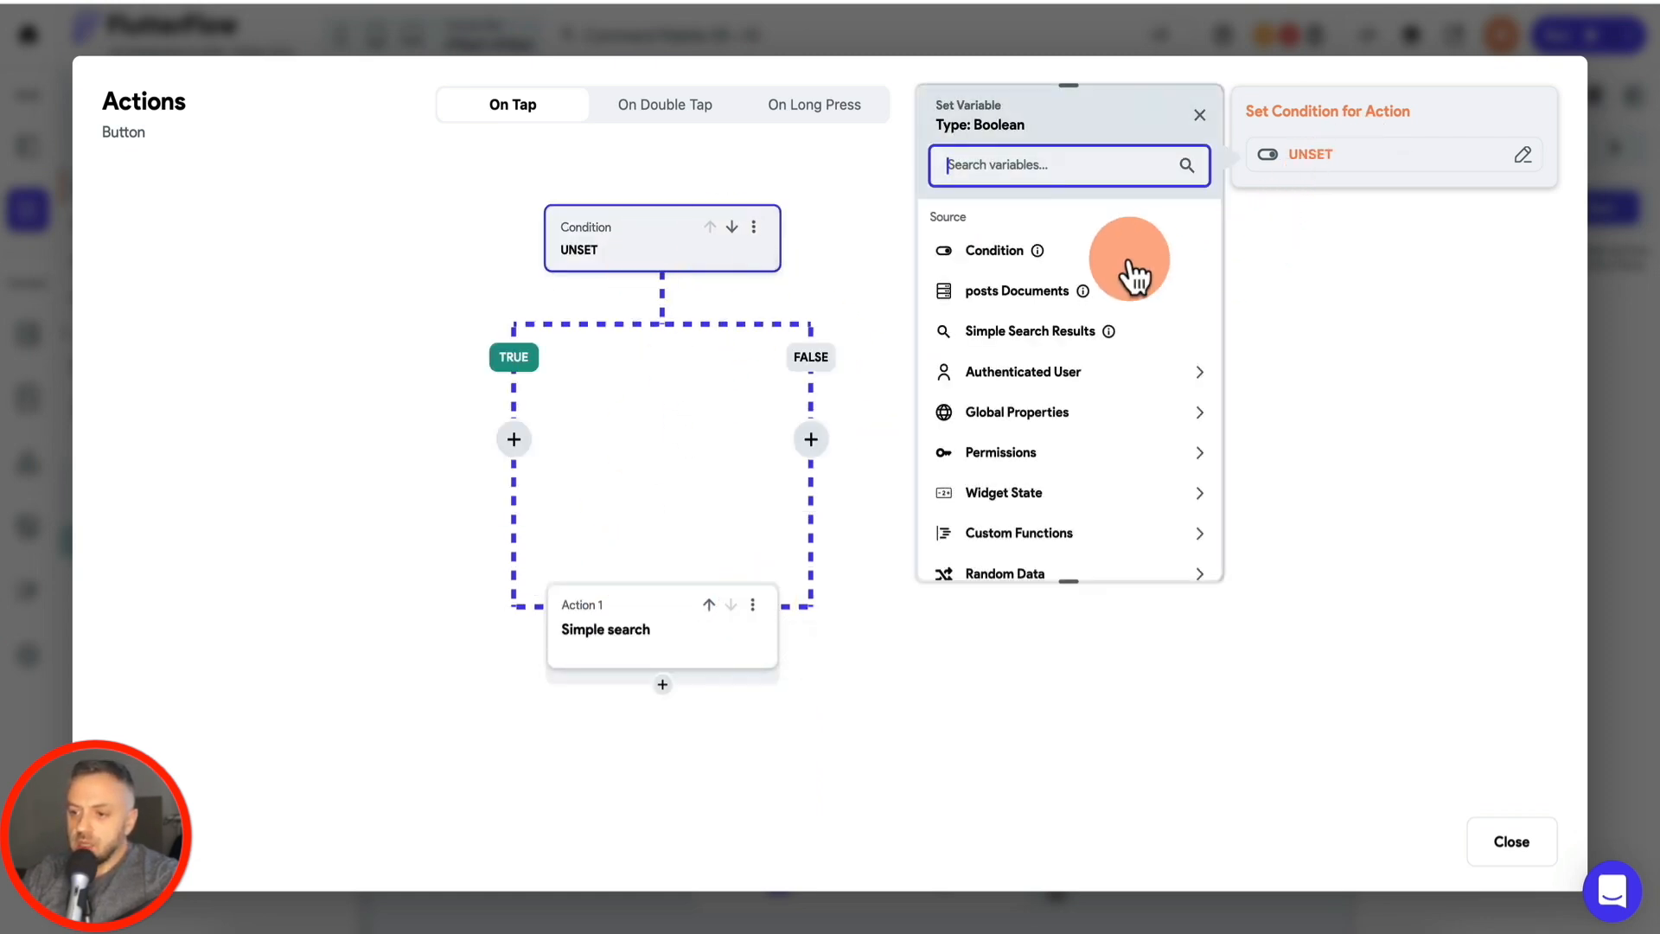
click(1112, 331)
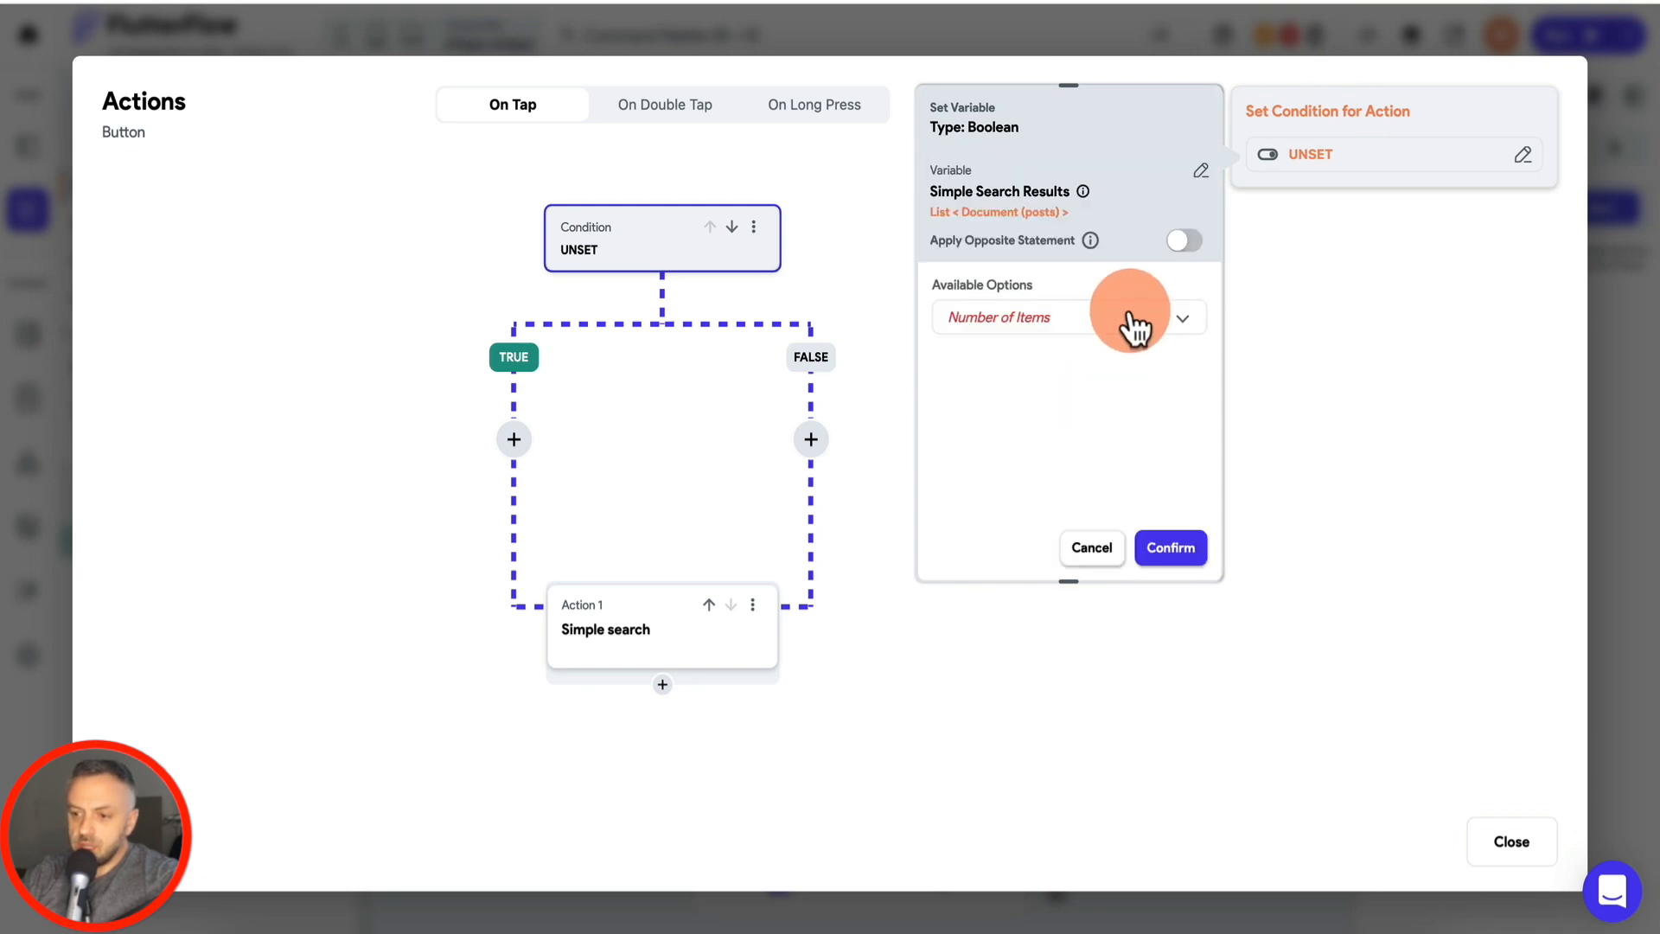
click(1126, 322)
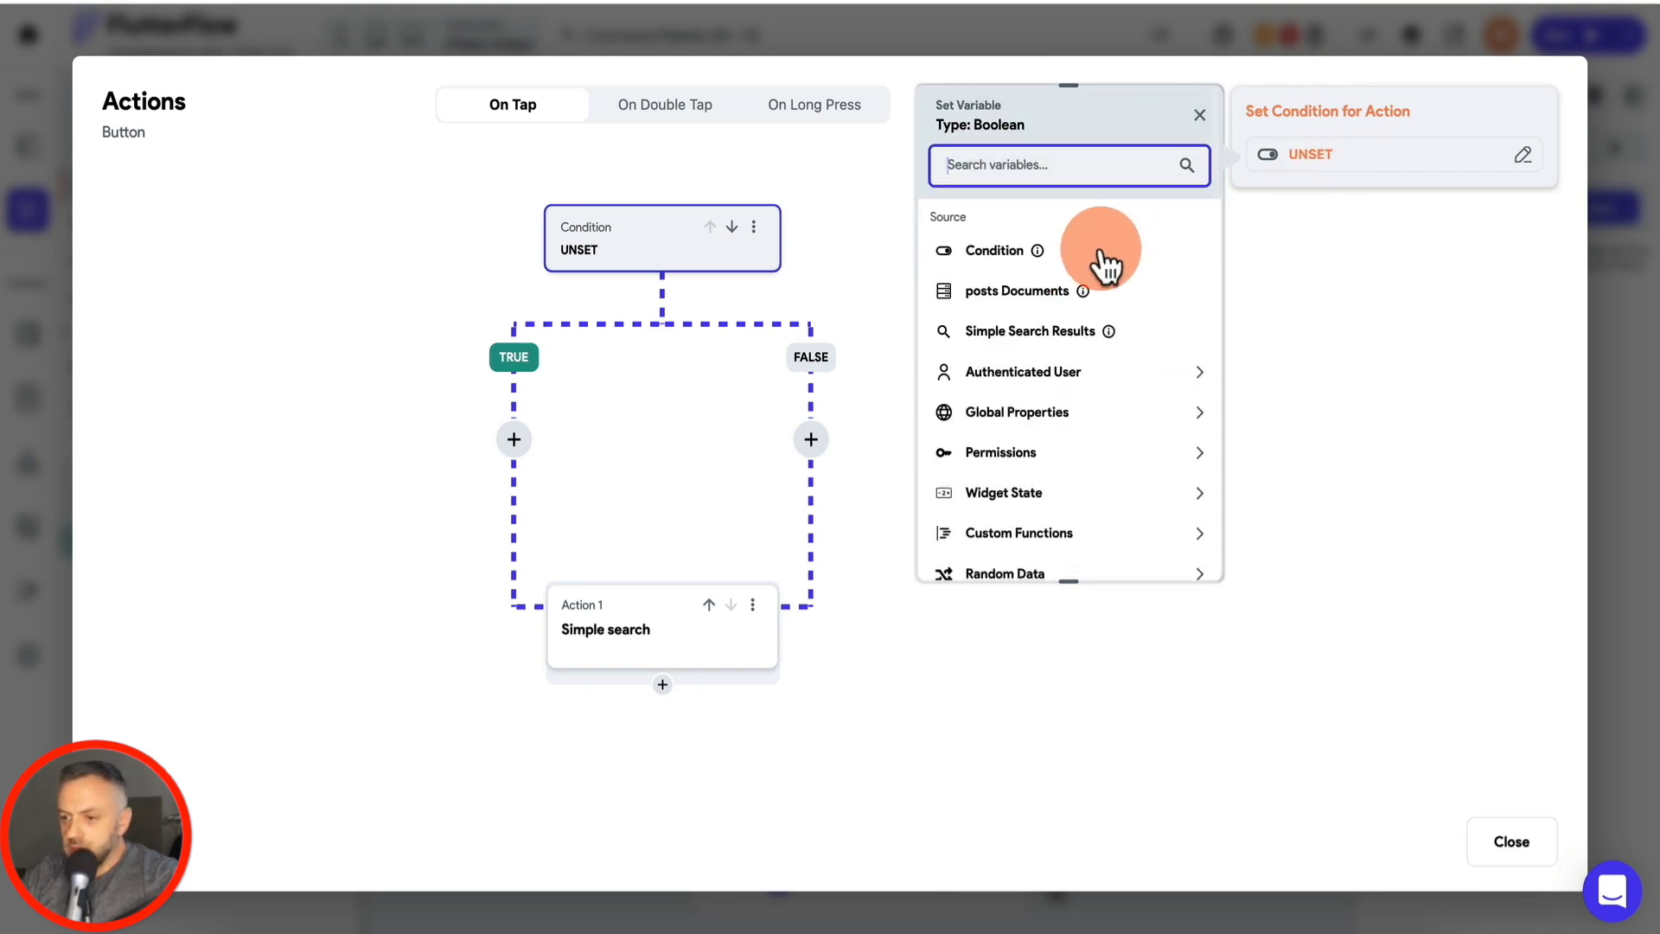
click(1105, 261)
click(1085, 290)
click(1068, 316)
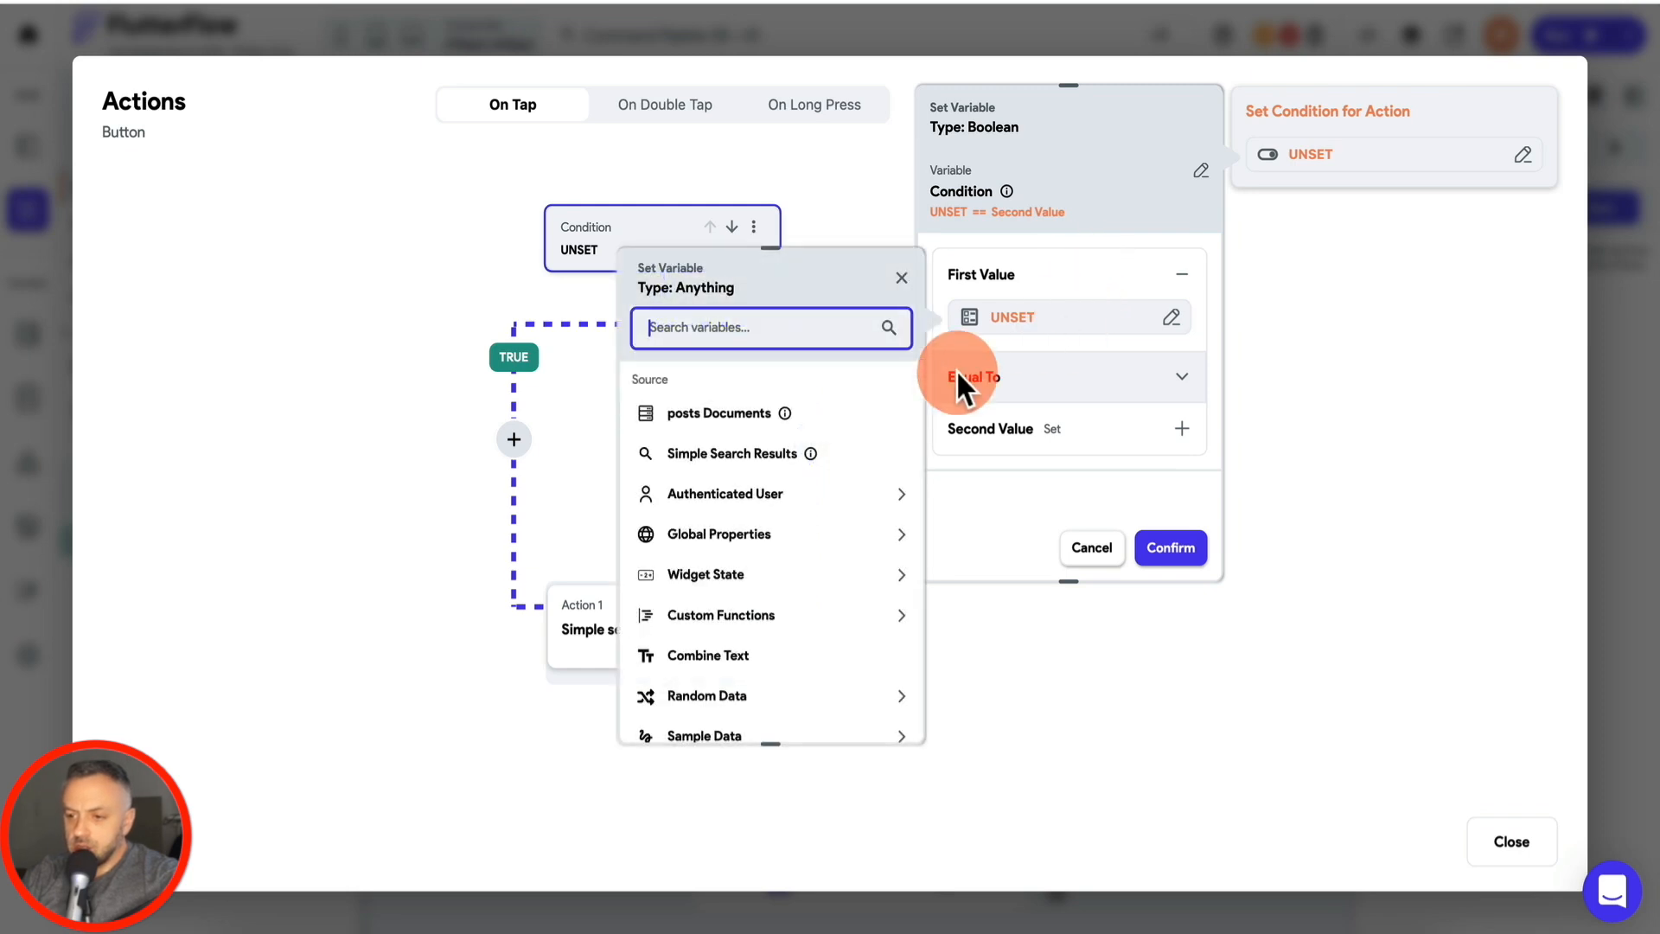
click(791, 458)
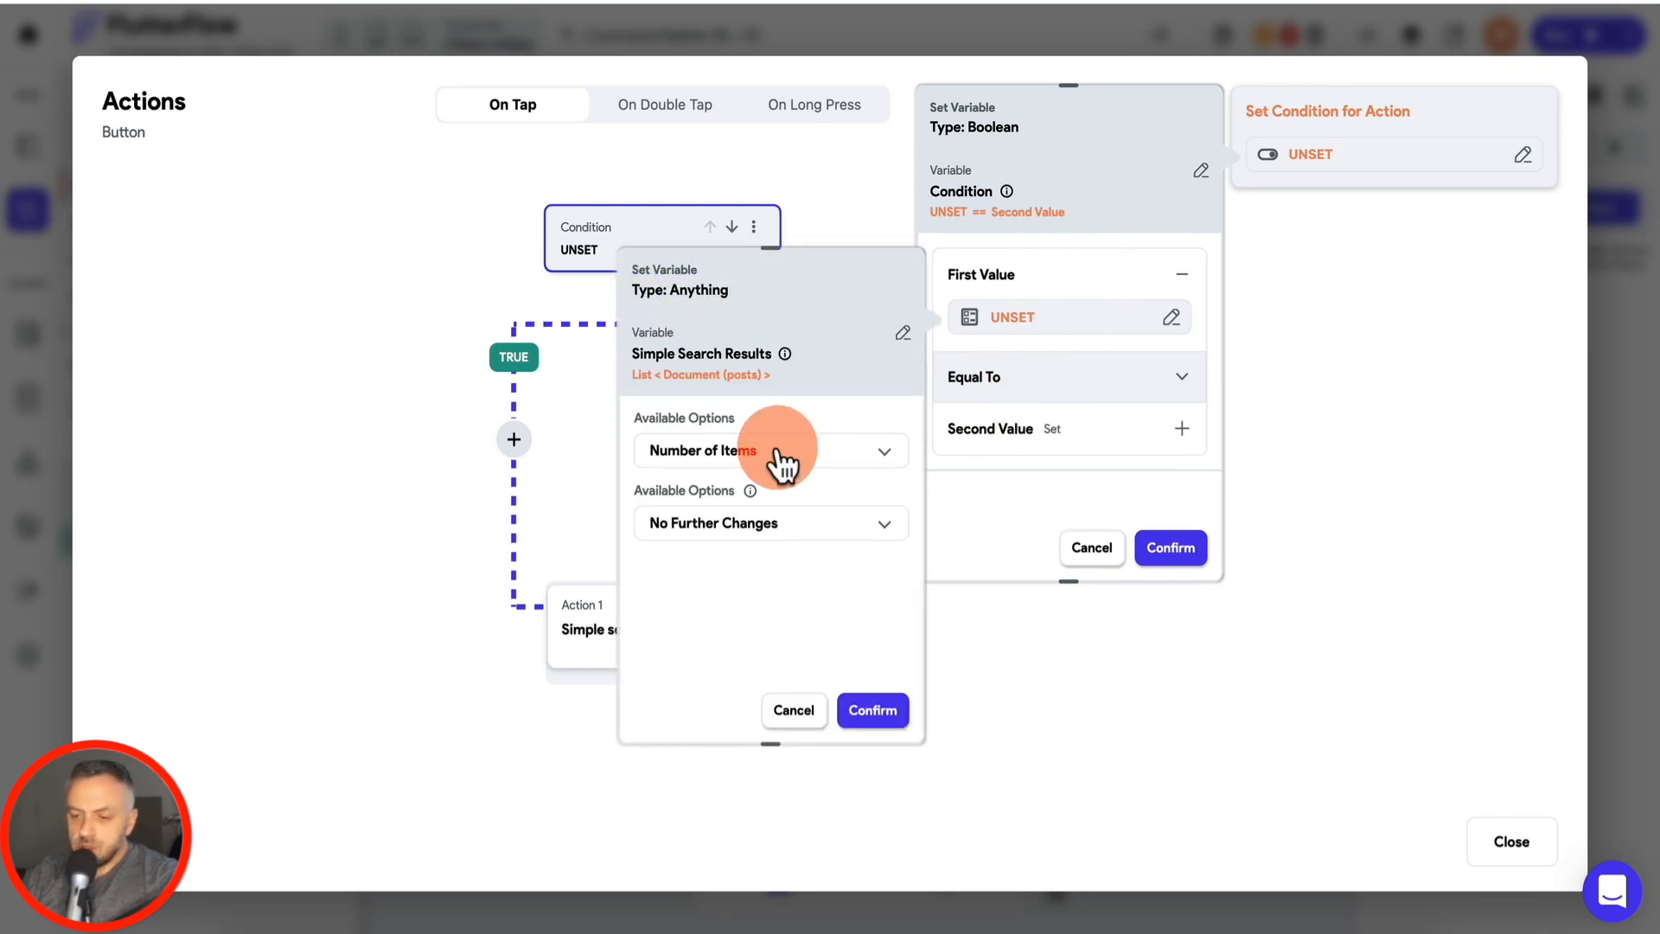
click(878, 710)
Step: Set the condition's second value to the specific value 0, keeping Equal To, and confirm the condition
click(1098, 448)
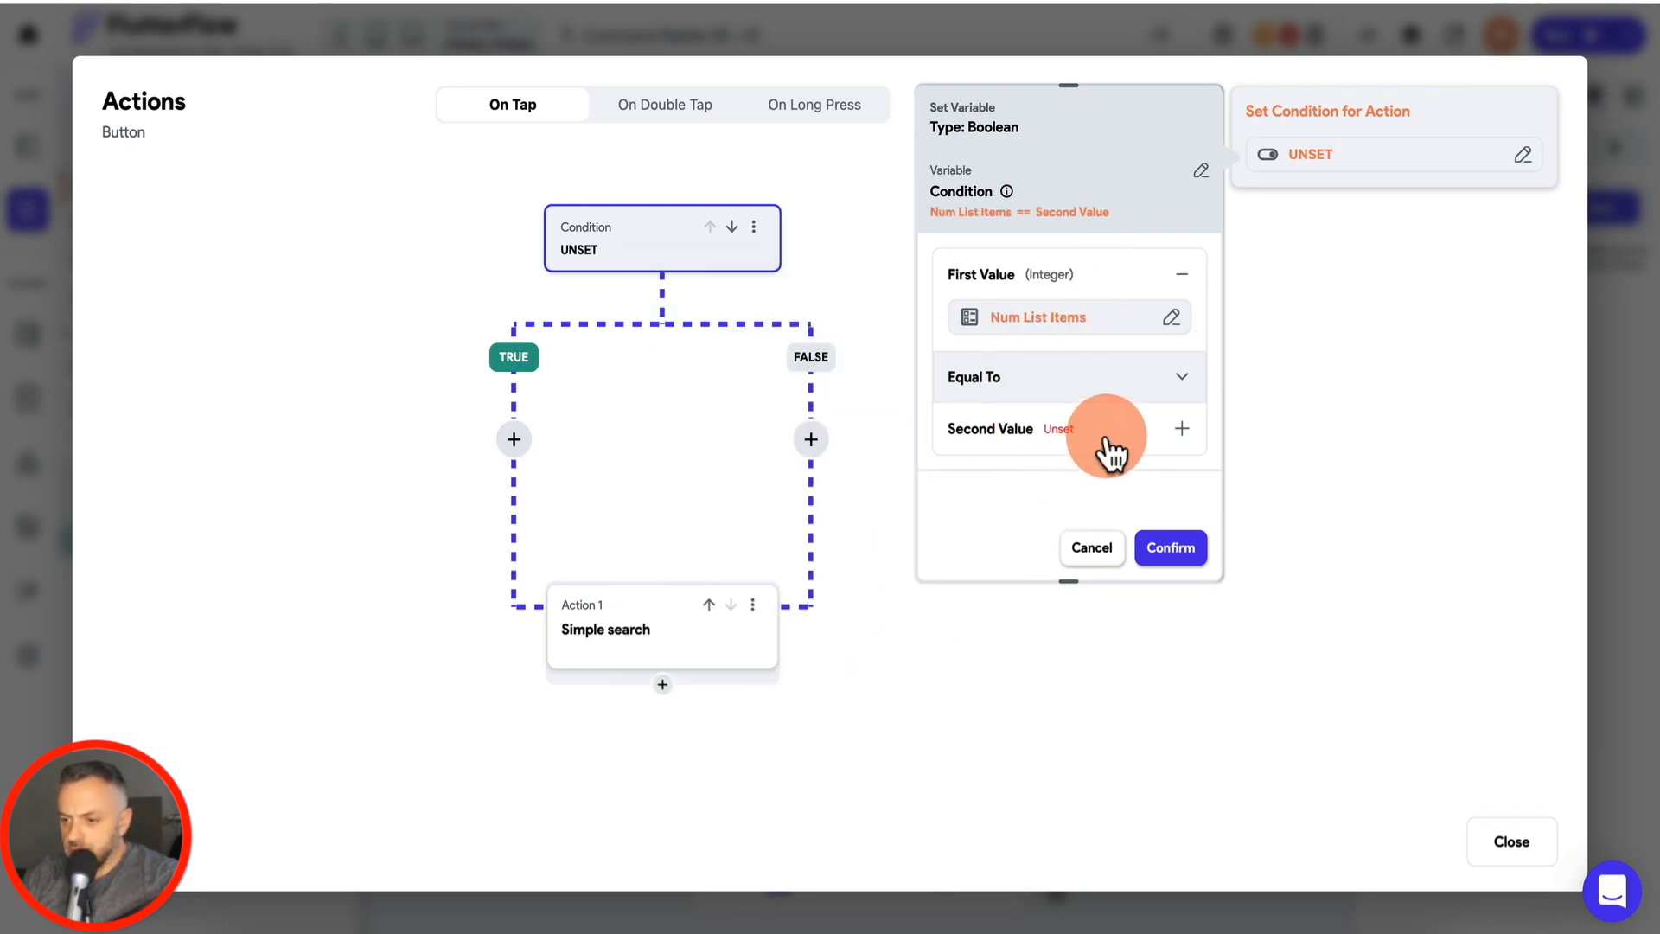
click(1032, 500)
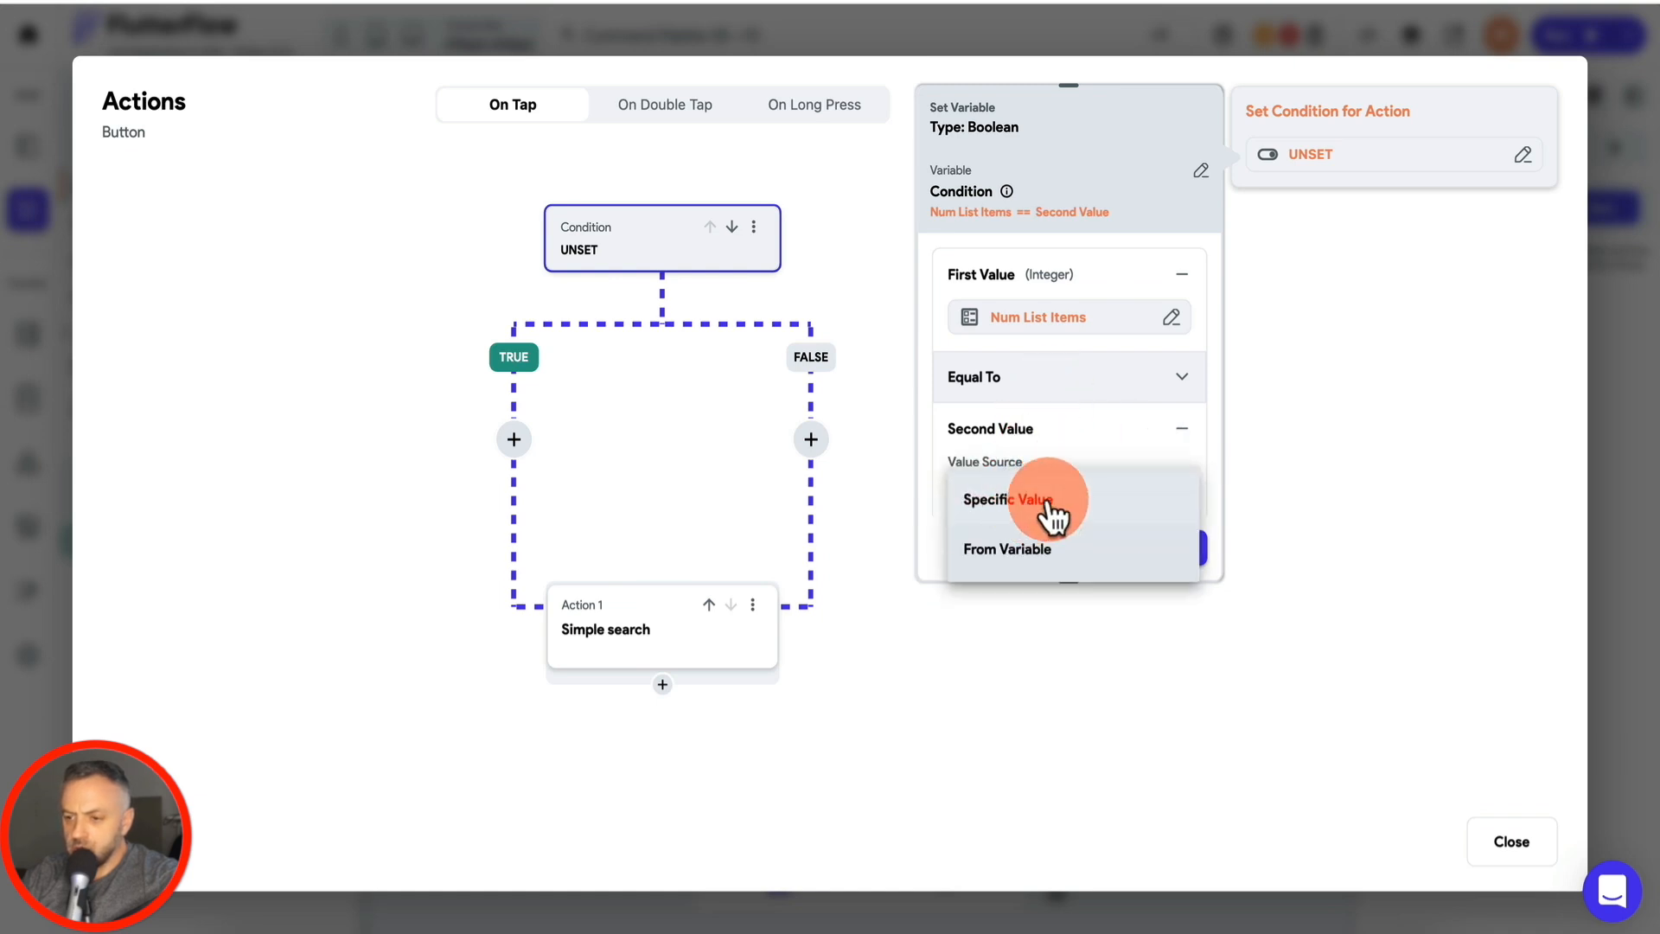
click(1047, 561)
click(1066, 510)
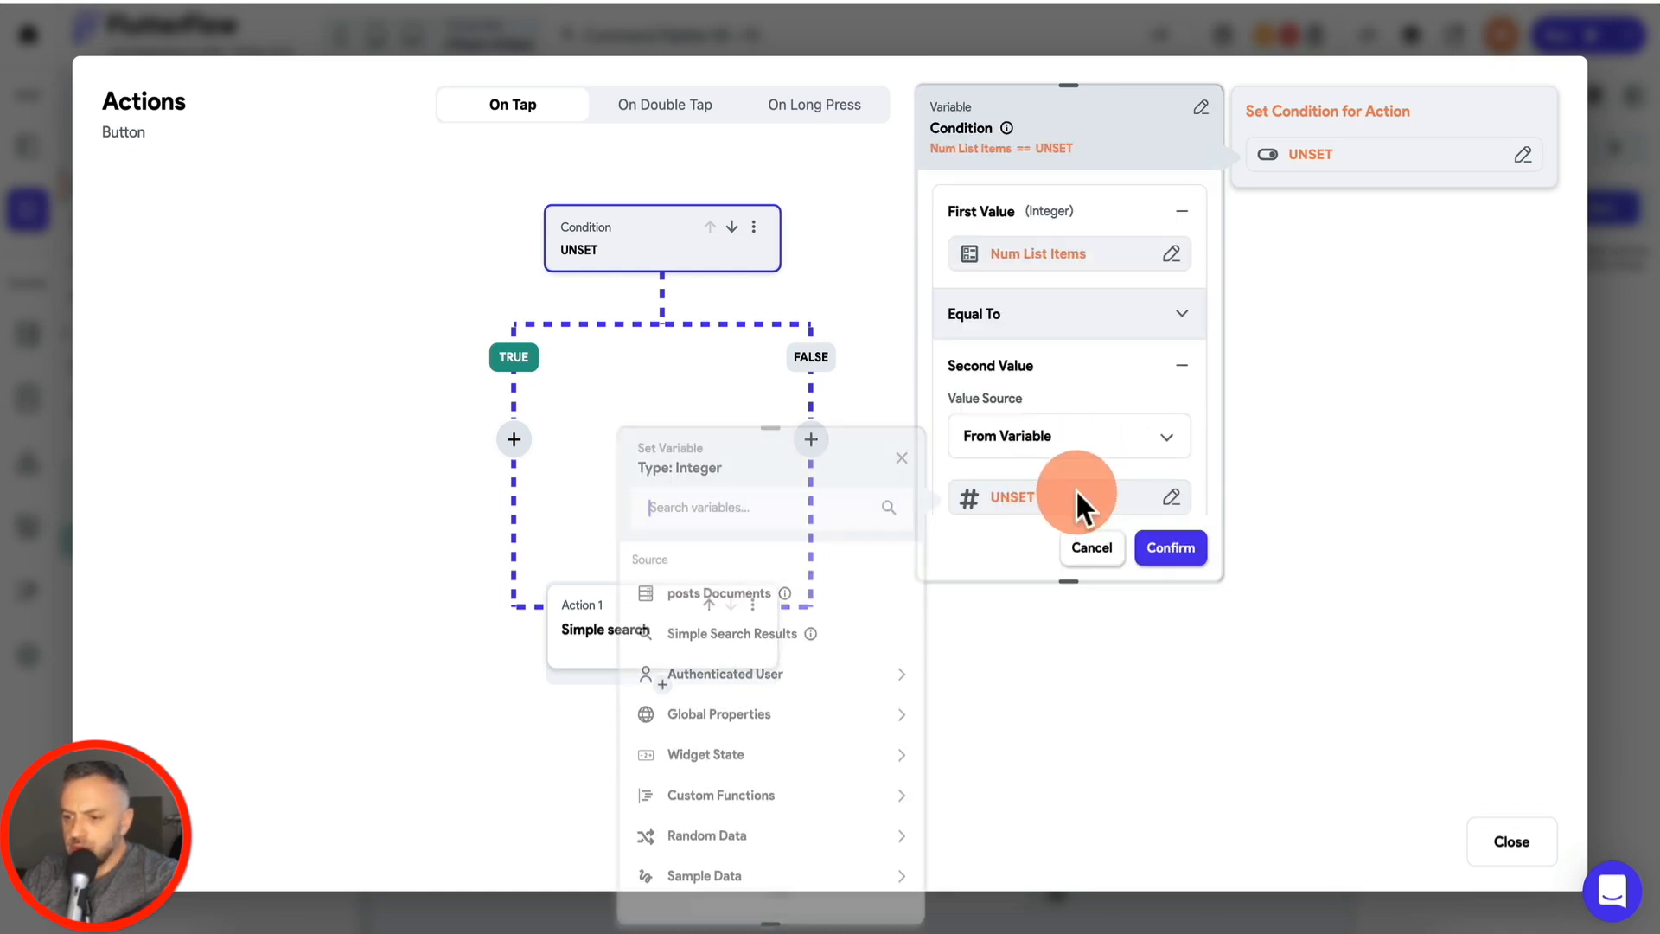
click(890, 519)
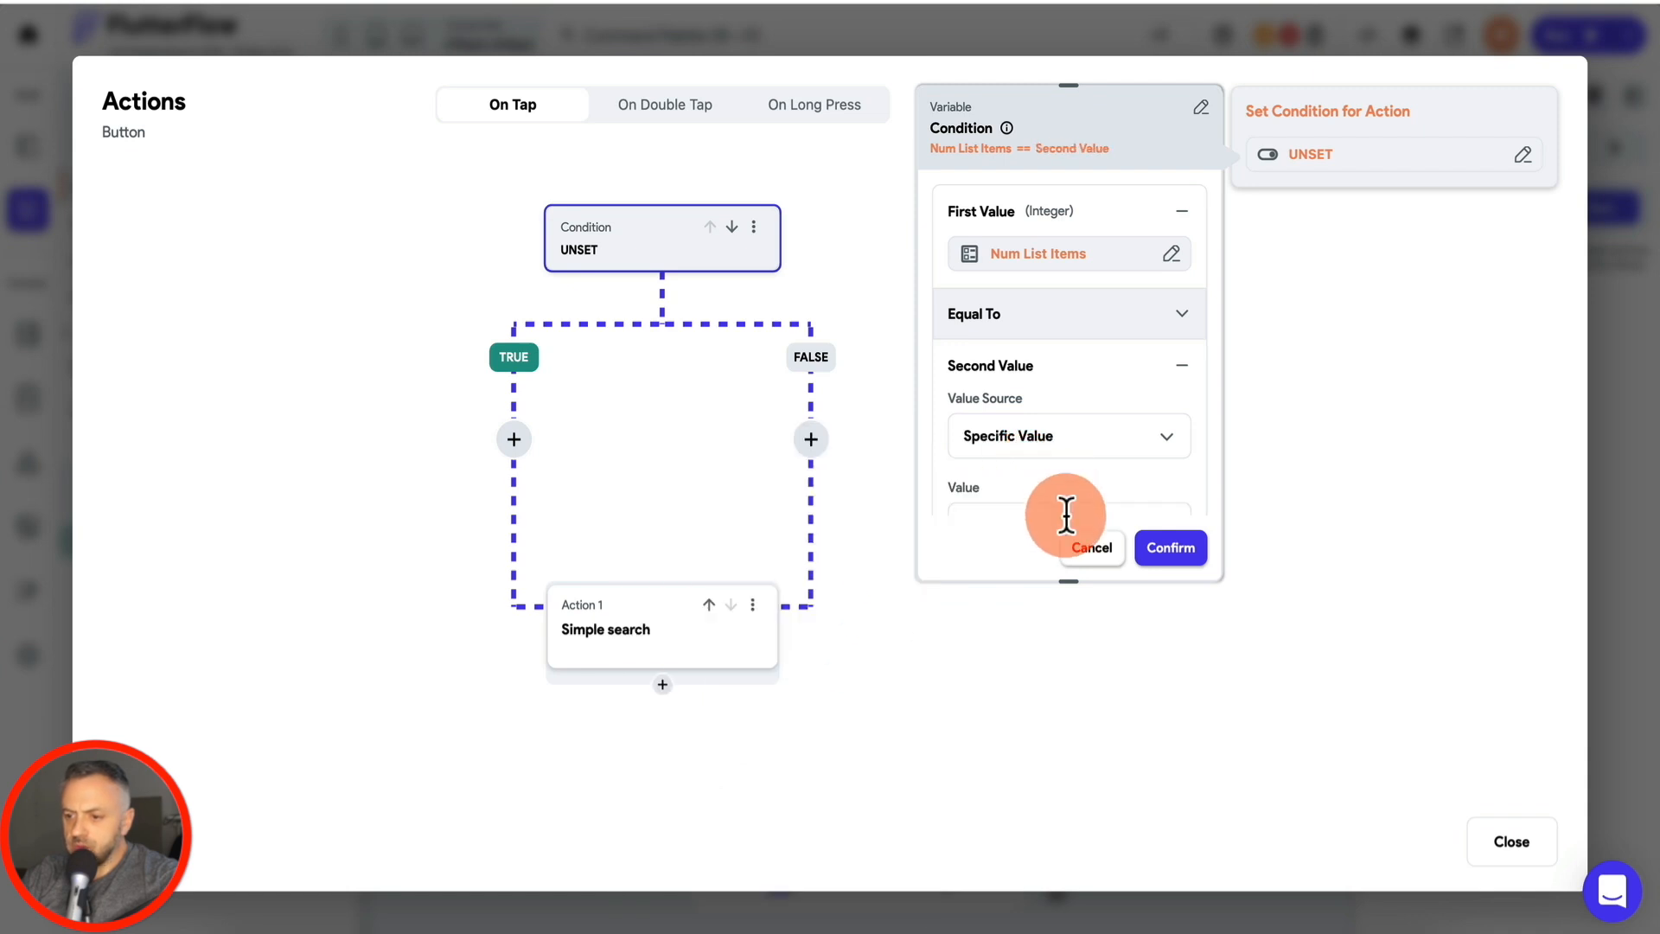
scroll(1069, 472, down, 1)
click(1049, 433)
text(0)
click(1171, 548)
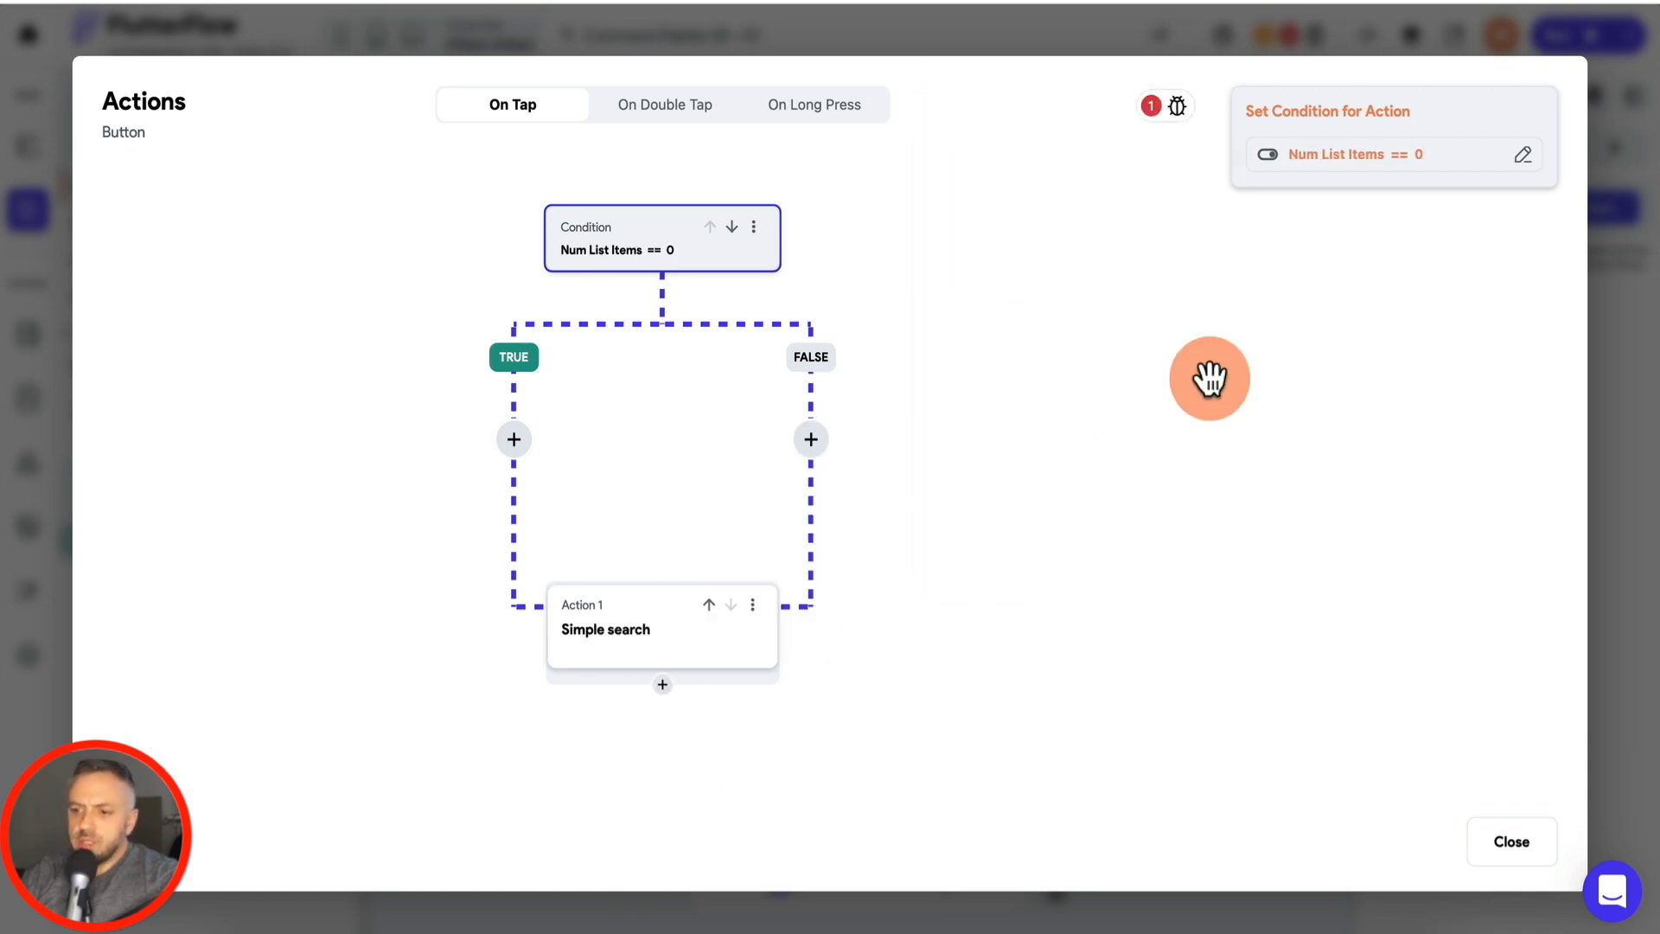
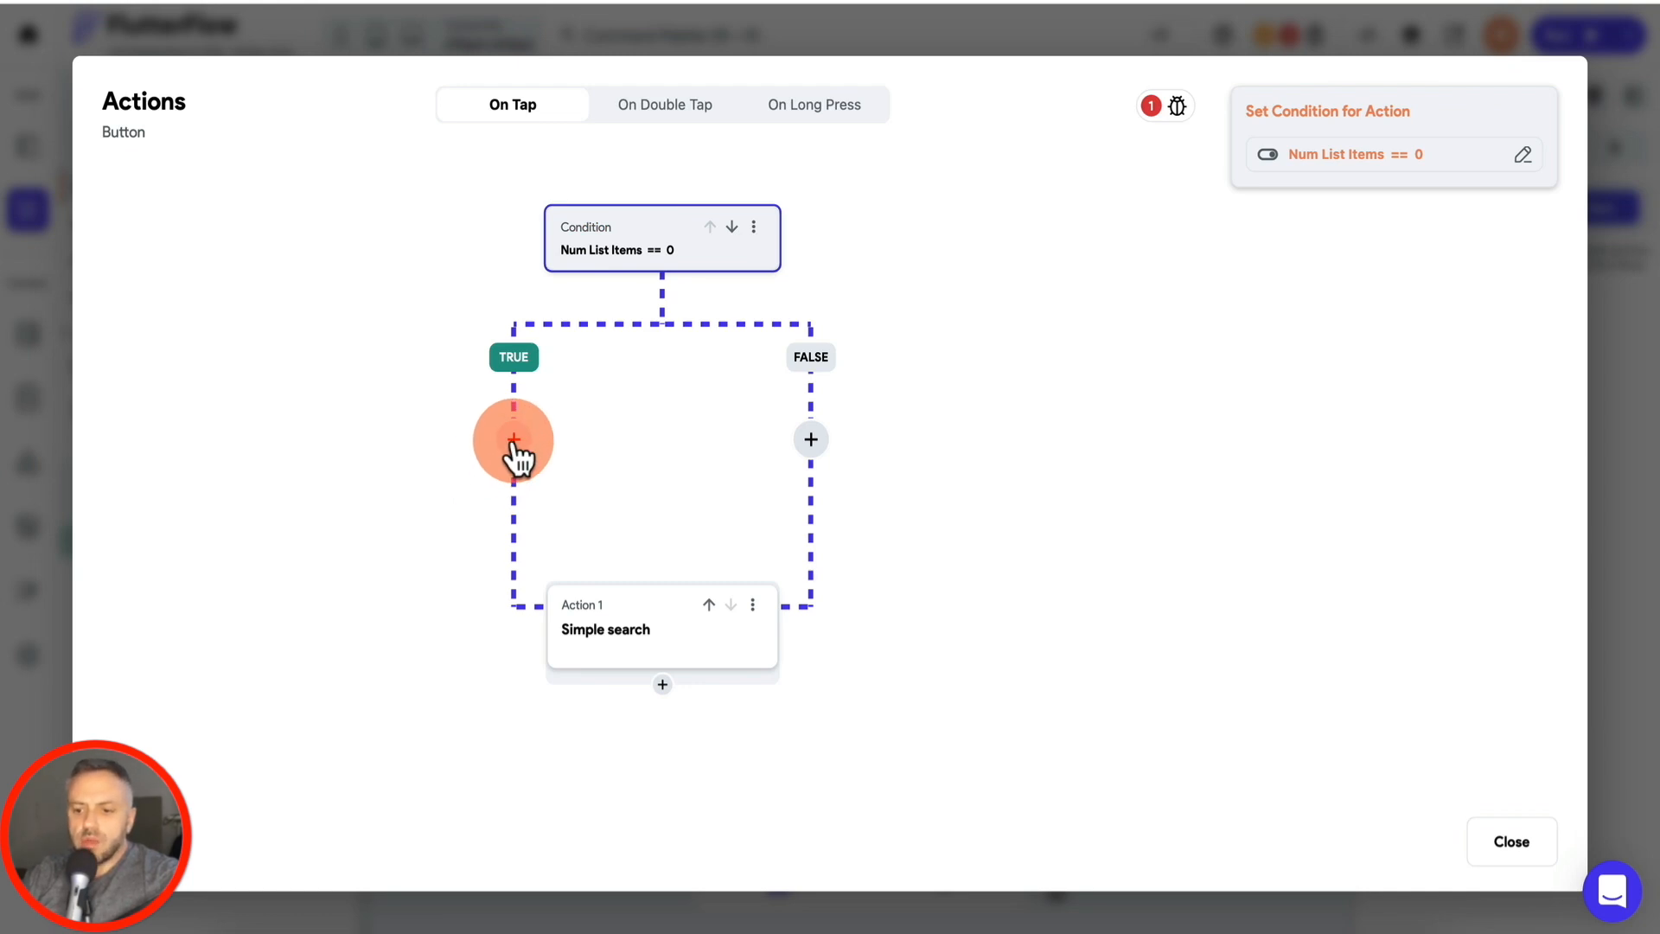
Step: Add a Show Snack Bar action to the condition's TRUE branch
click(513, 439)
click(524, 491)
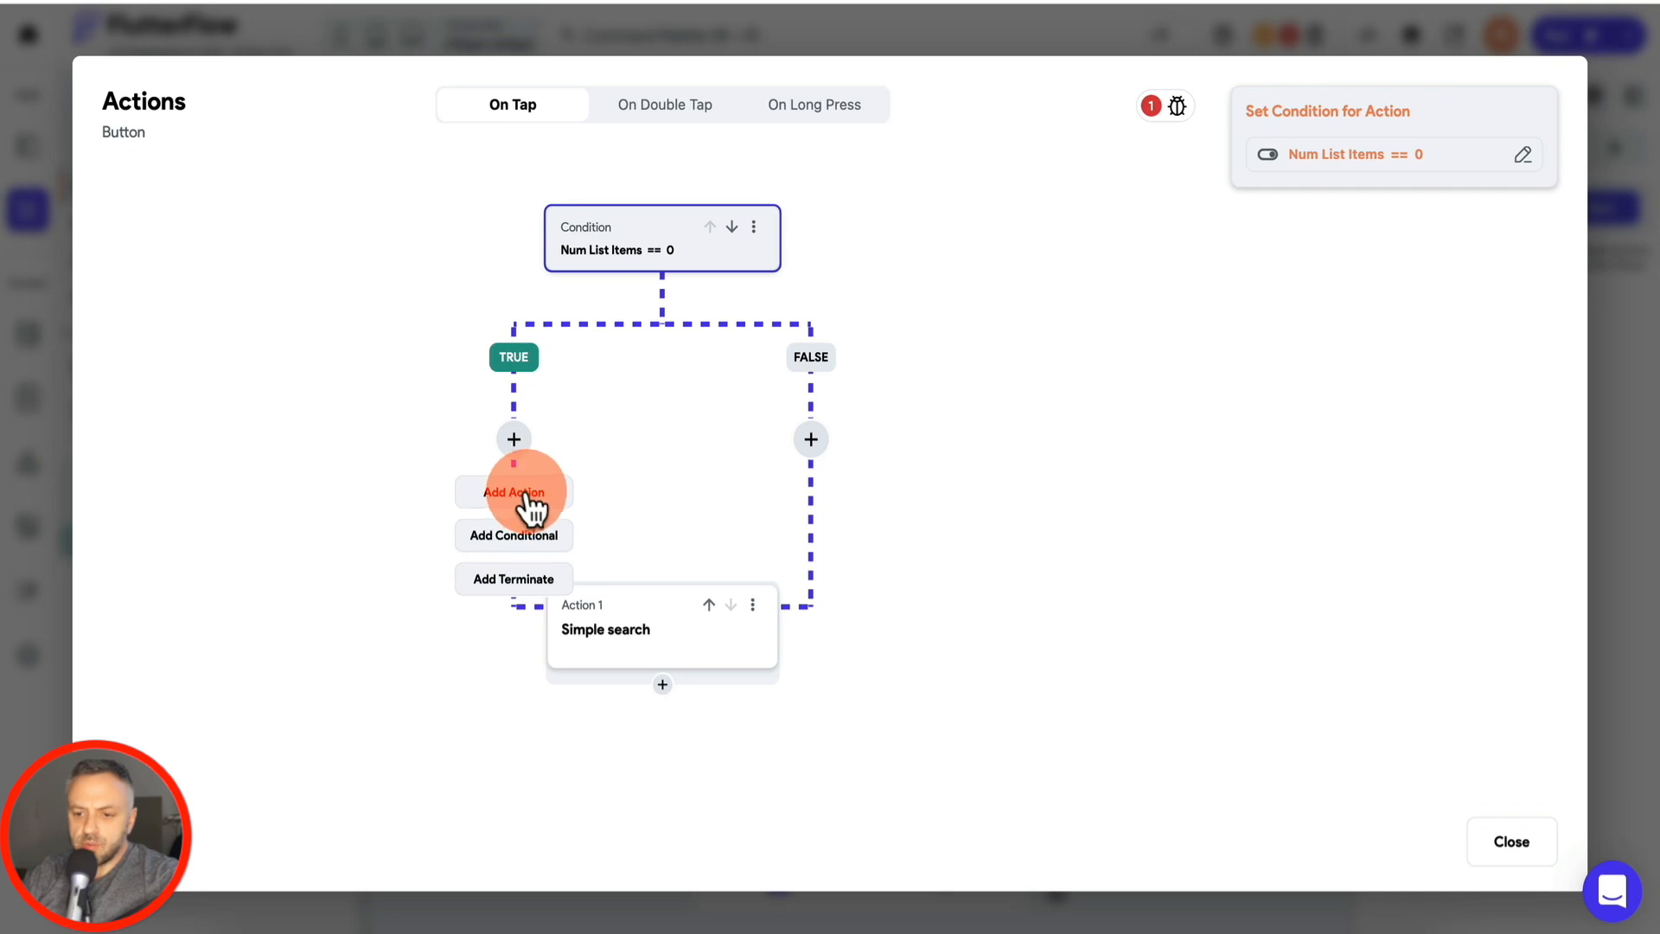
click(1363, 268)
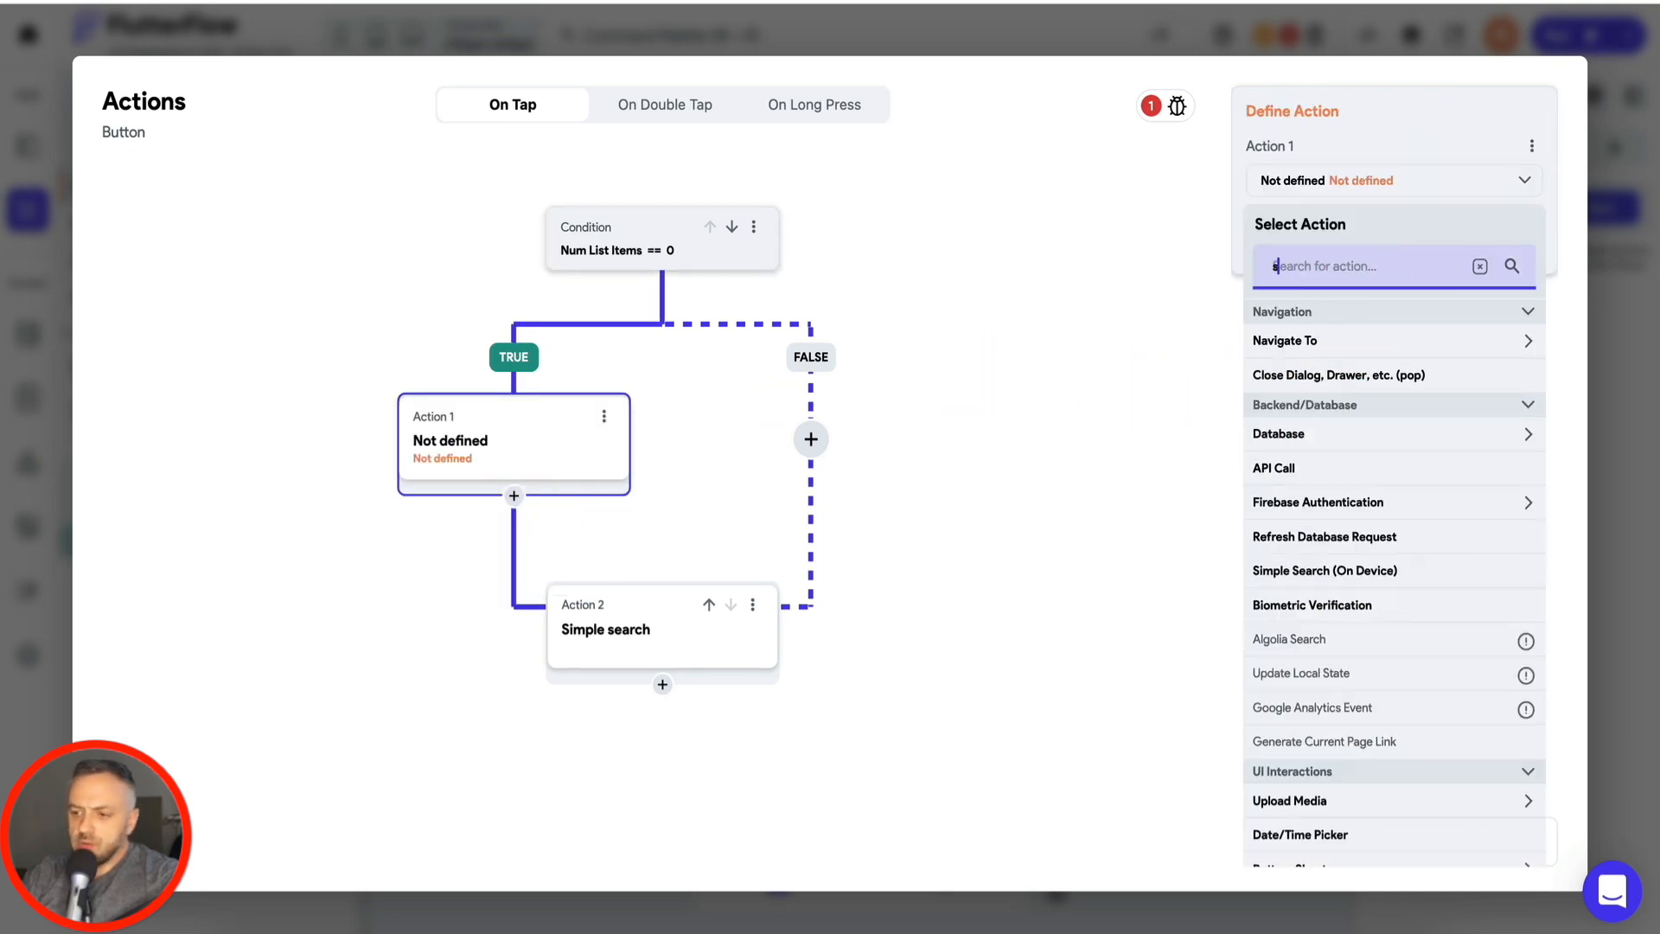
text(sna)
click(1366, 402)
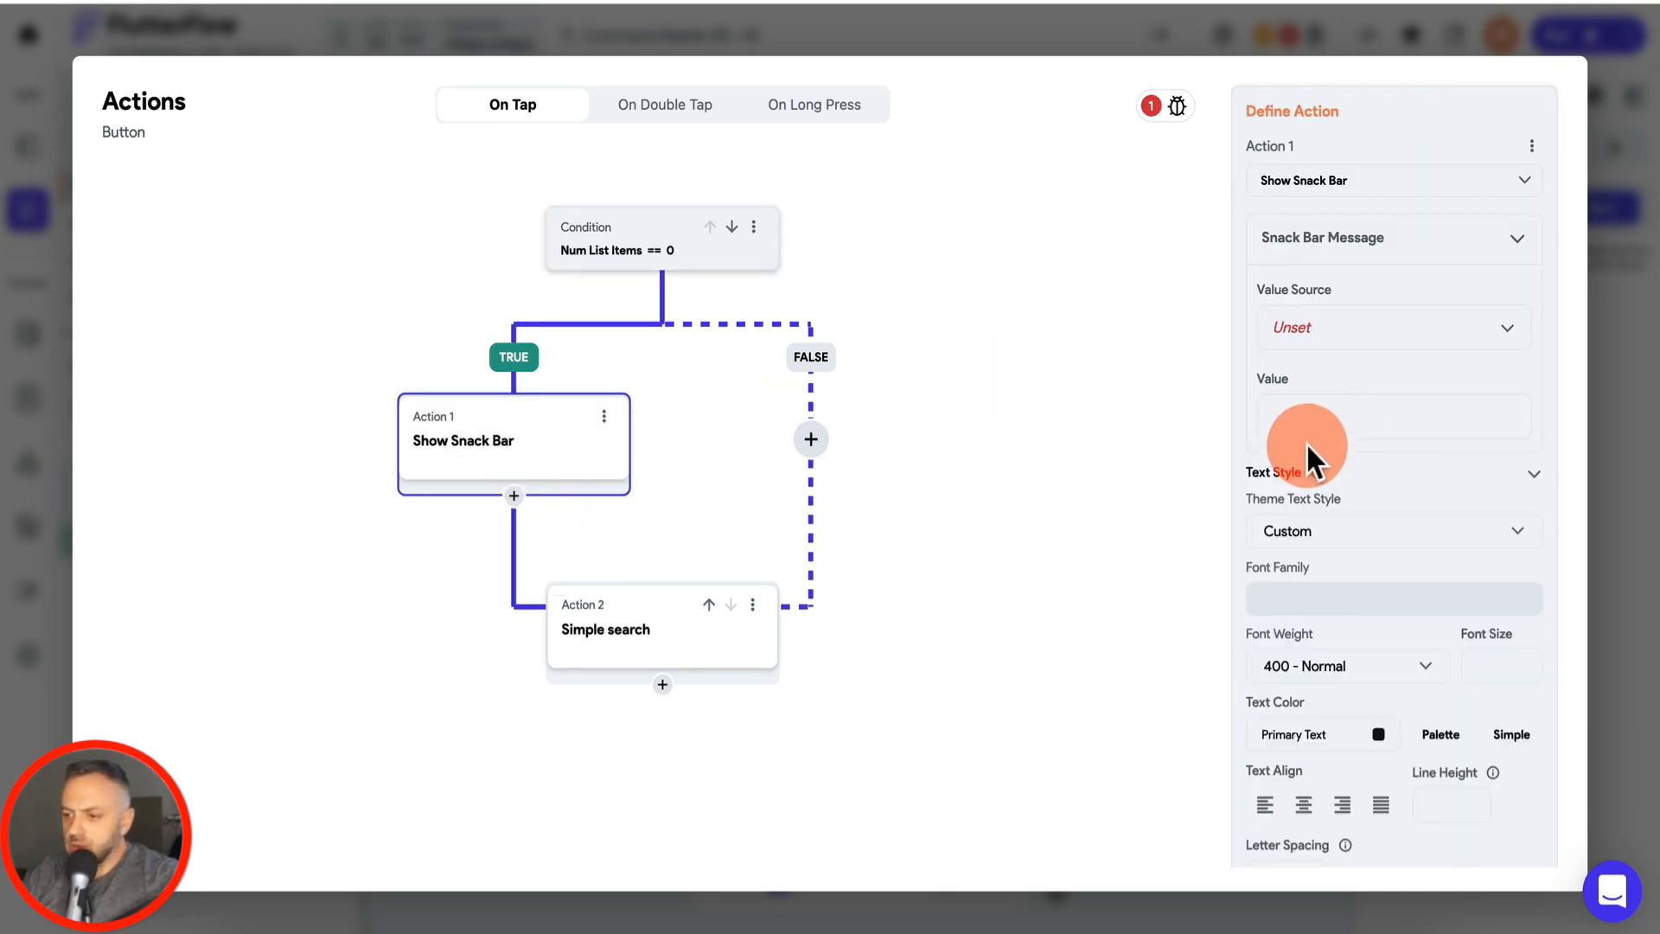
Step: Set the snack bar message to the specific value "NO RESULTS!"
click(1360, 326)
click(1341, 409)
text(NO RESULTS)
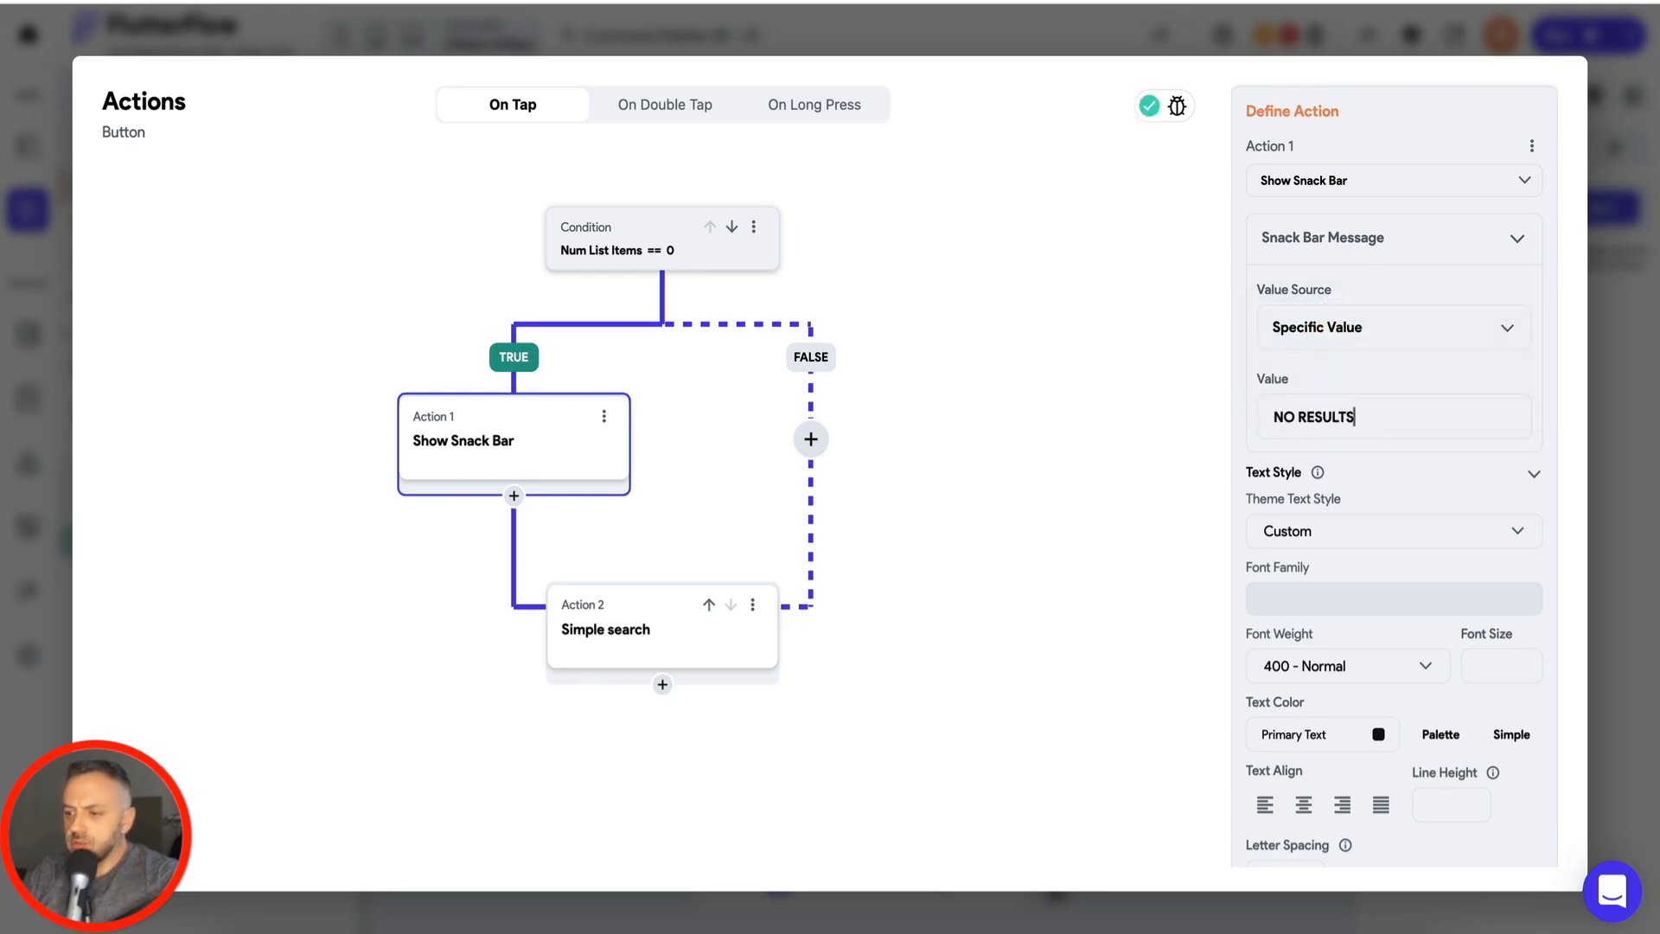
Step: Set the snack bar message's font size to 20
scroll(1430, 593, down, 2)
click(1430, 593)
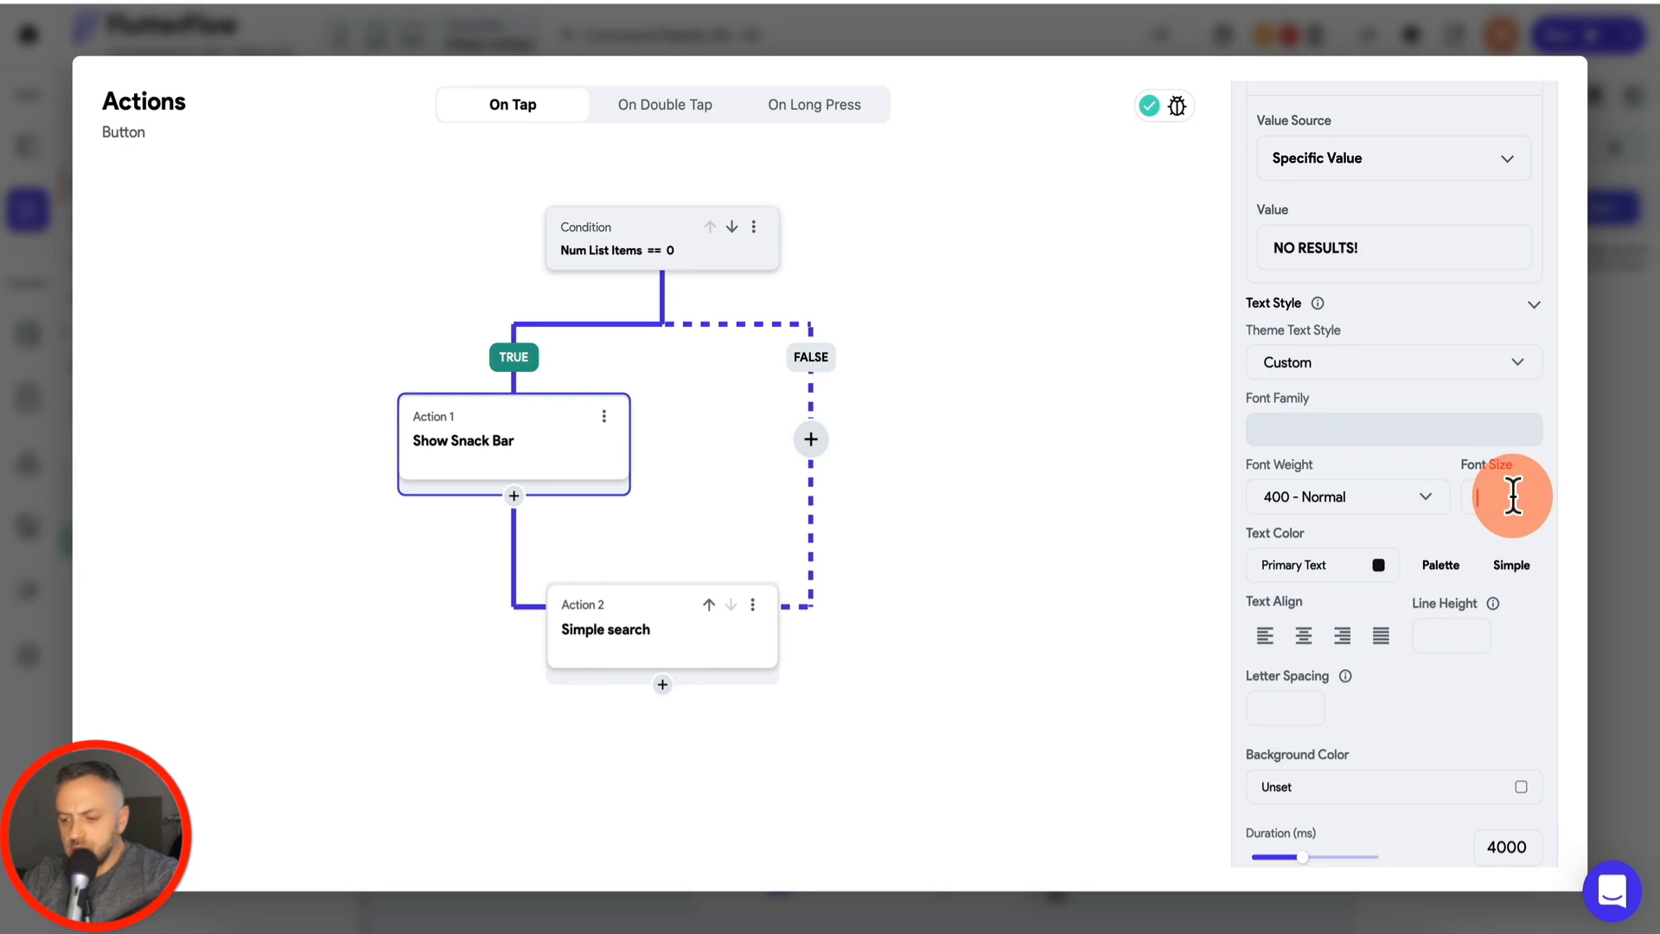
text(20)
click(1306, 564)
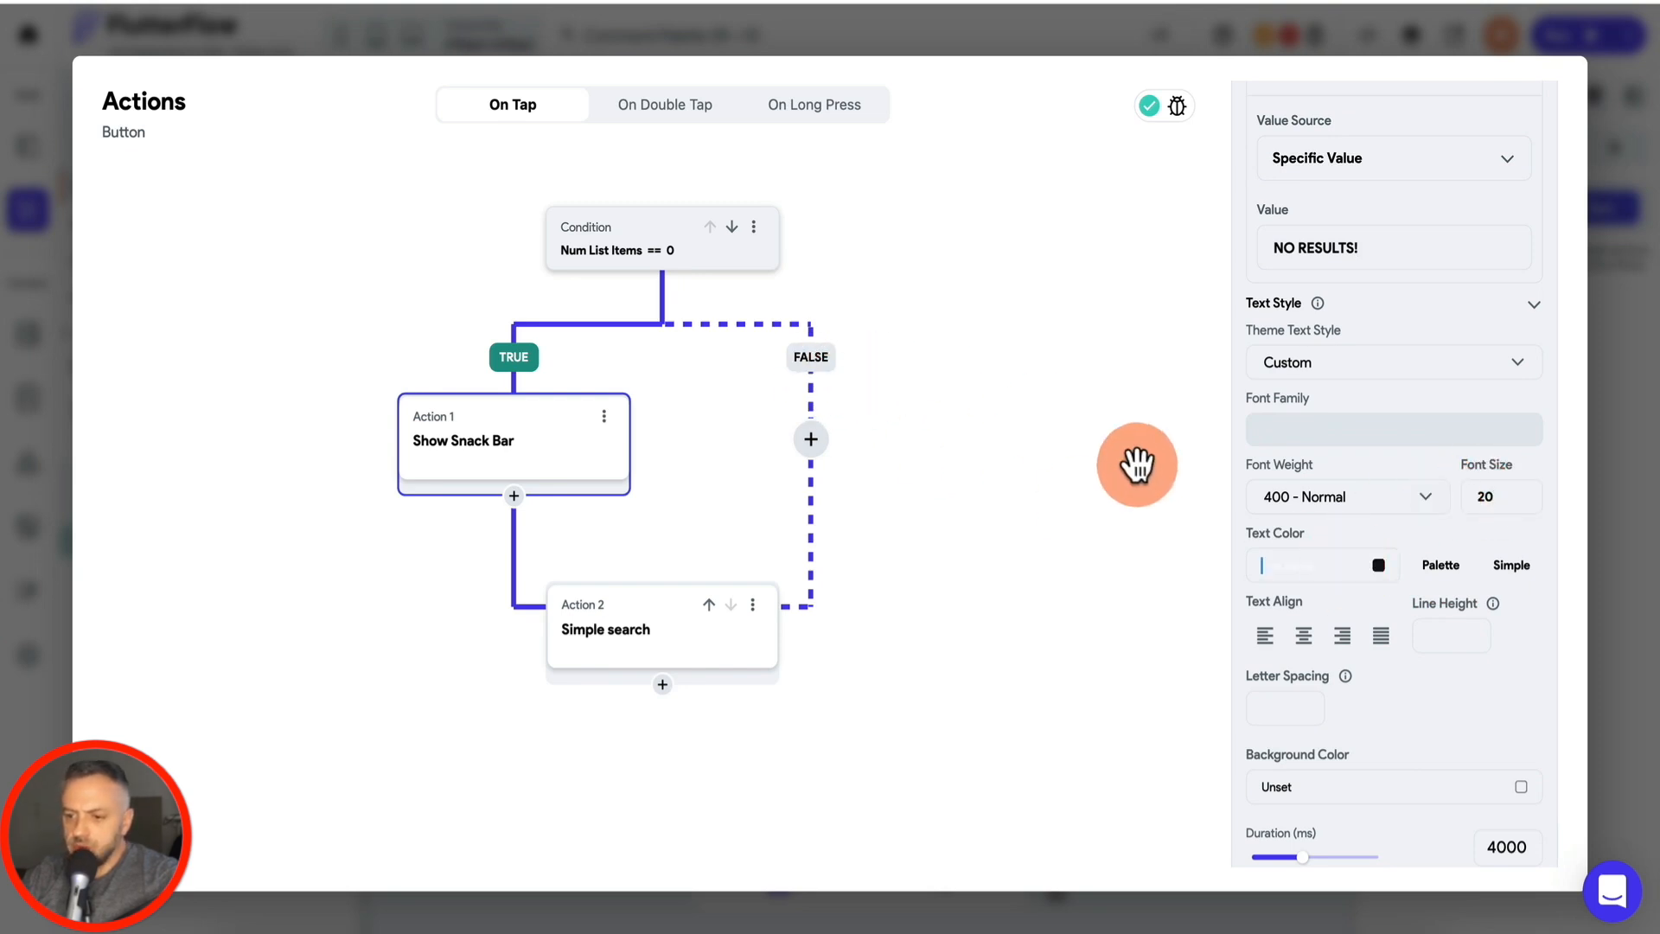
Step: Set the snack bar's background color to pure red, #FF0000
scroll(1419, 614, down, 2)
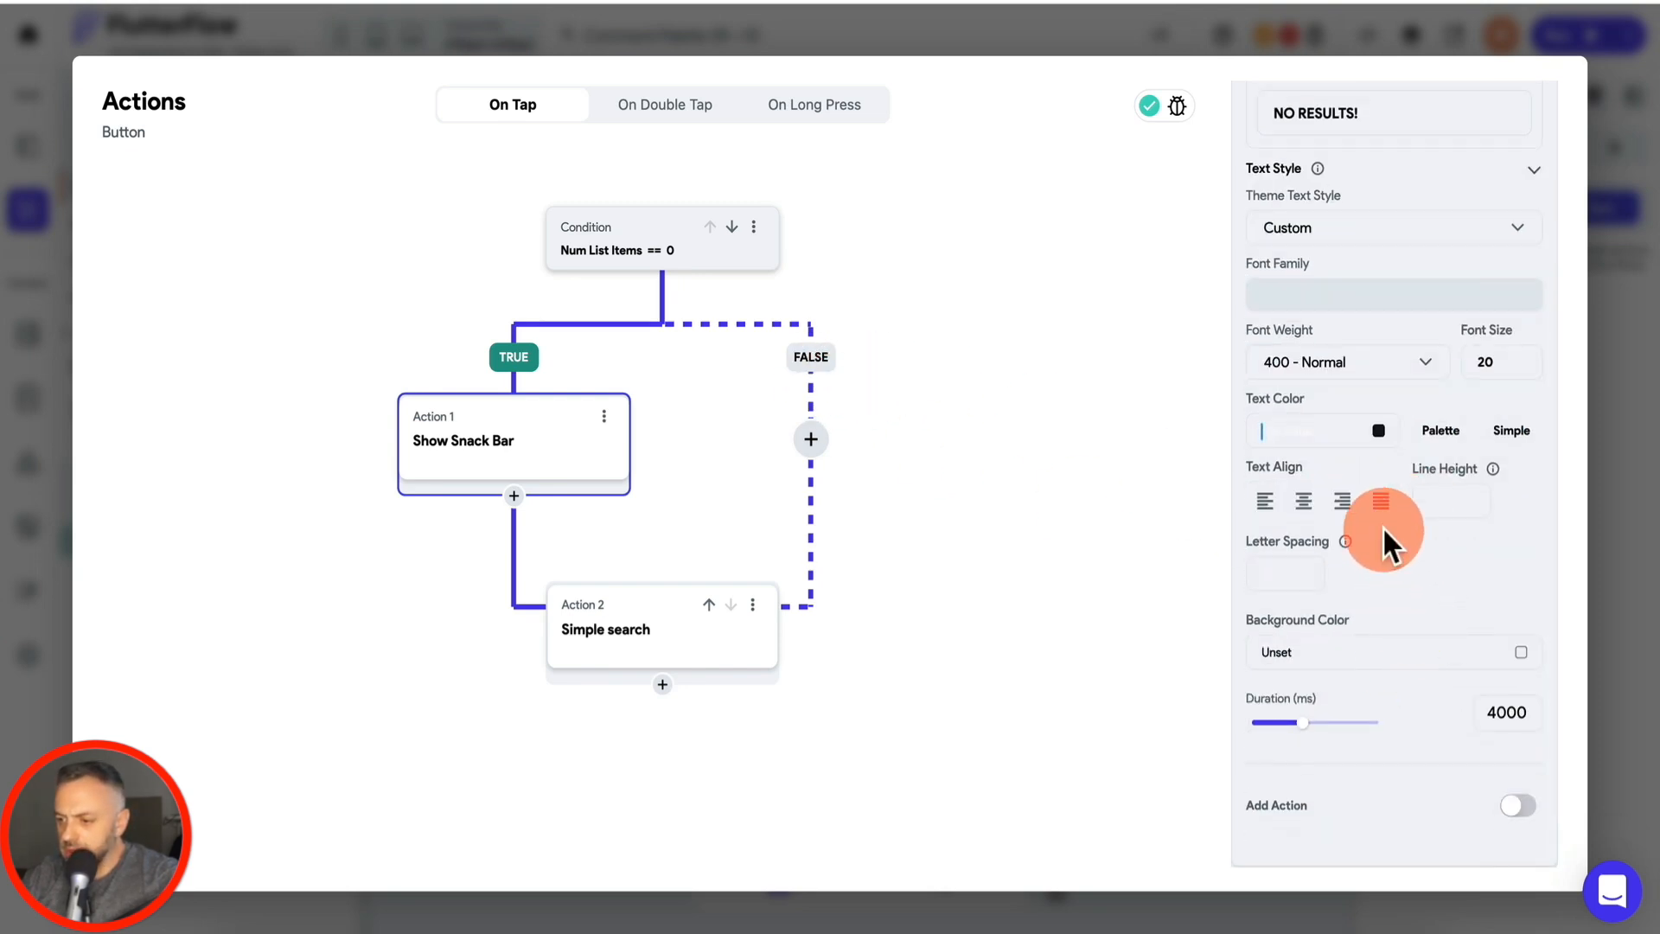
scroll(1408, 380, up, 1)
scroll(1409, 386, down, 1)
click(1521, 664)
drag(695, 296, 881, 173)
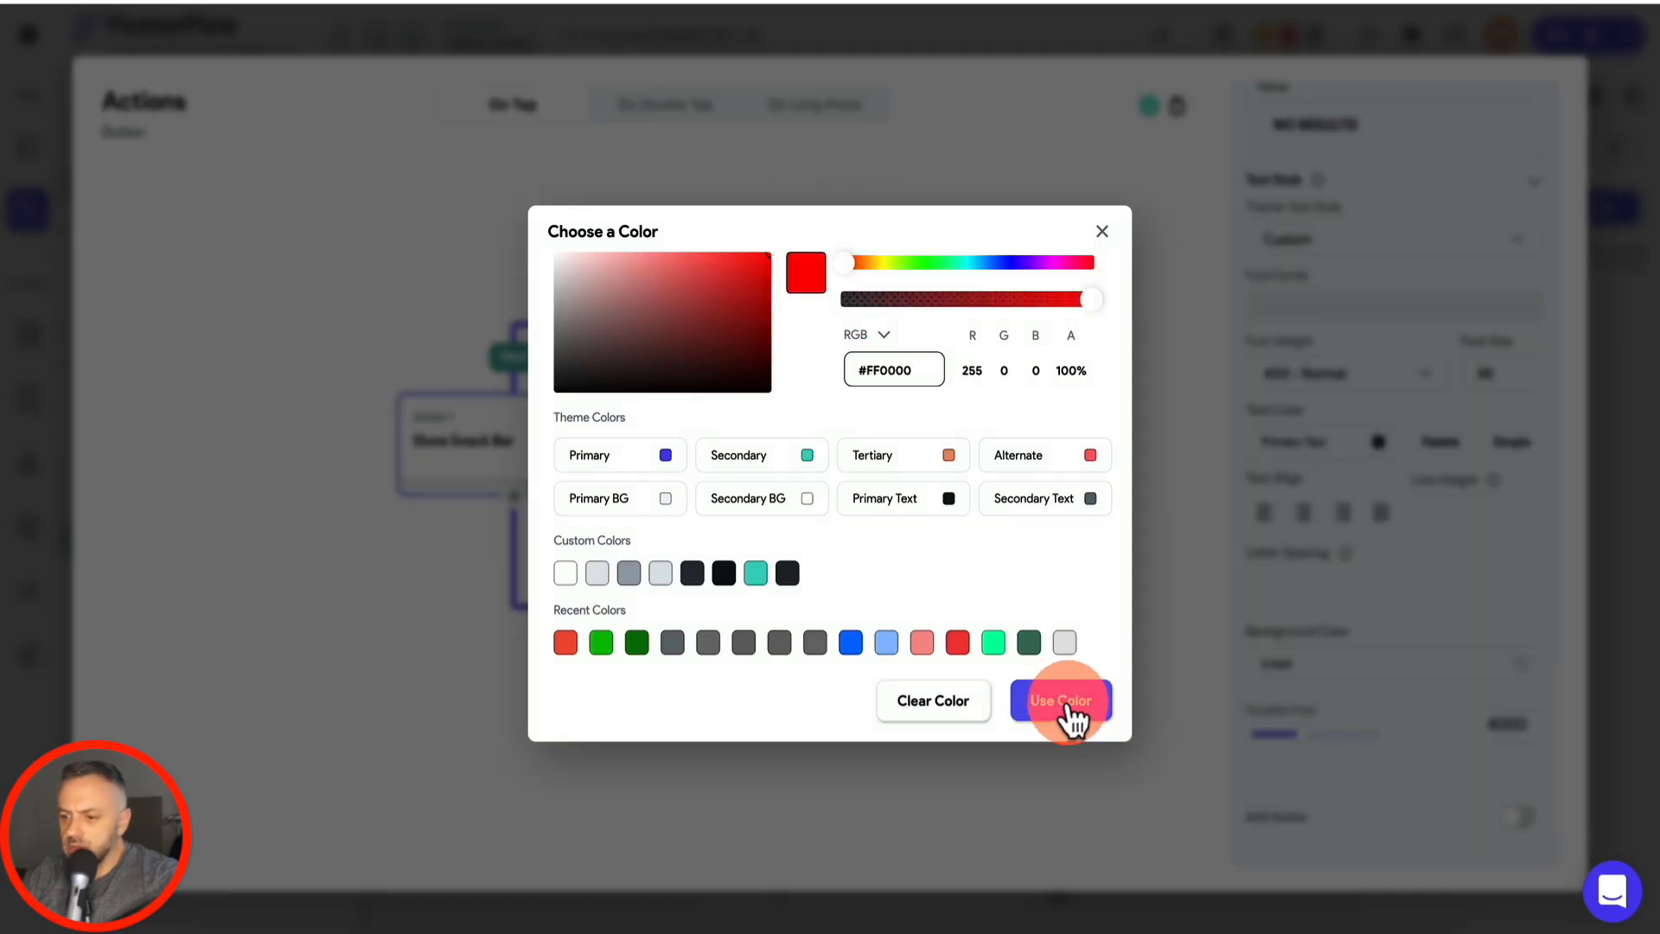
click(1070, 702)
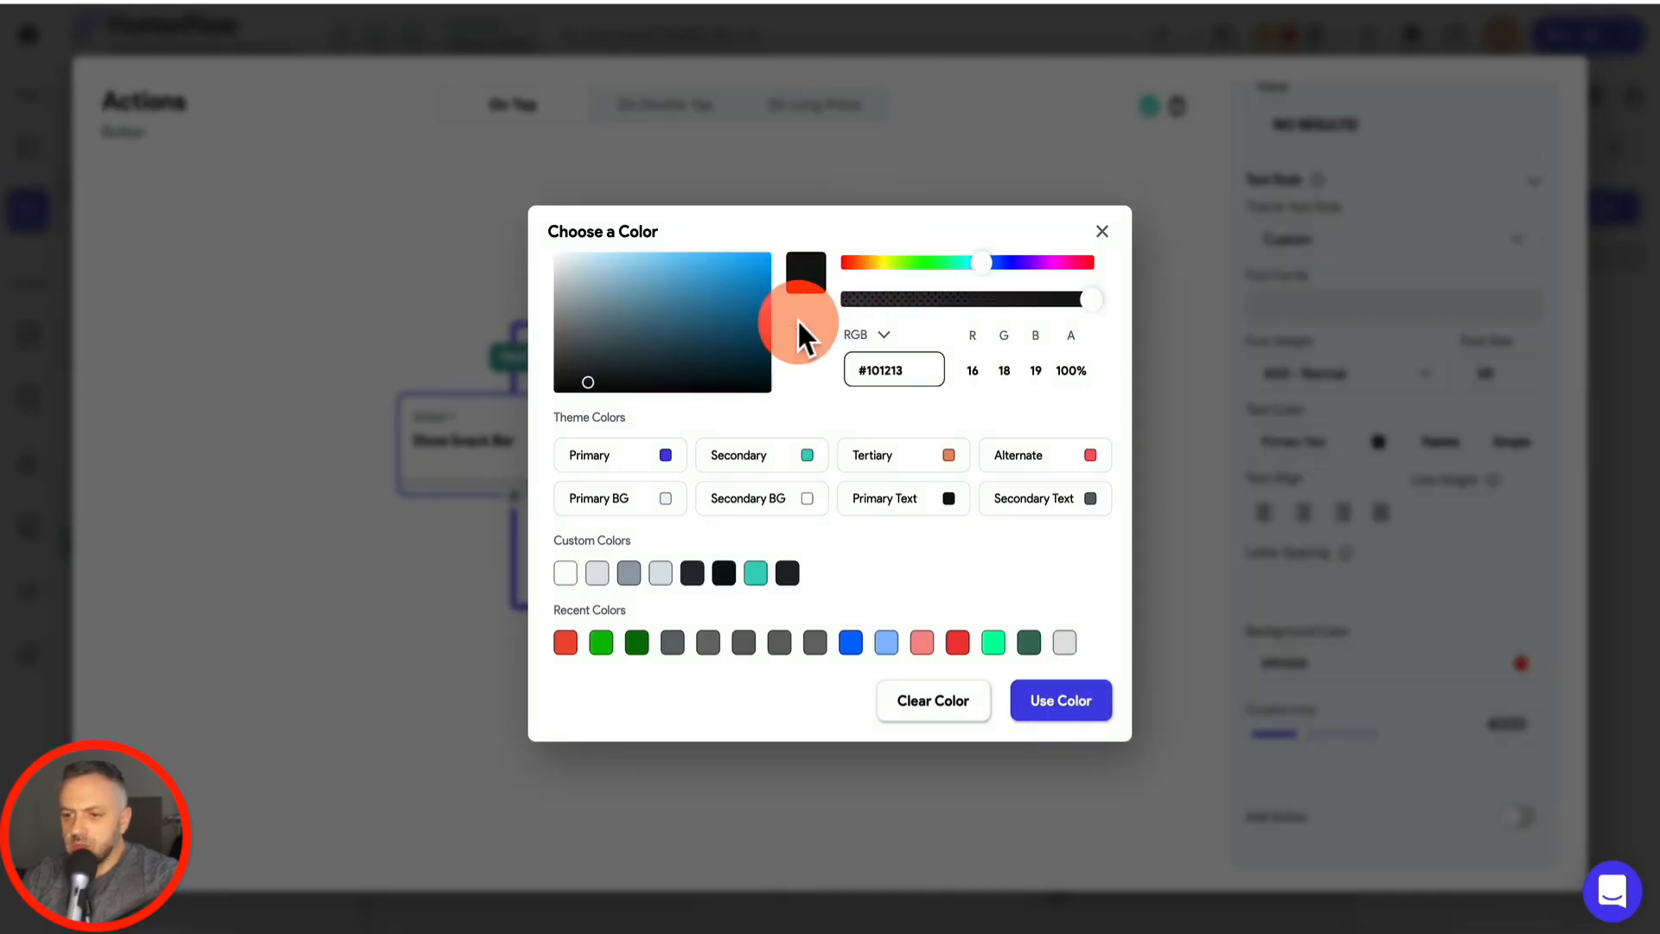
Step: Change the snack bar message's text color to white, #FFFFFF
drag(677, 320, 500, 220)
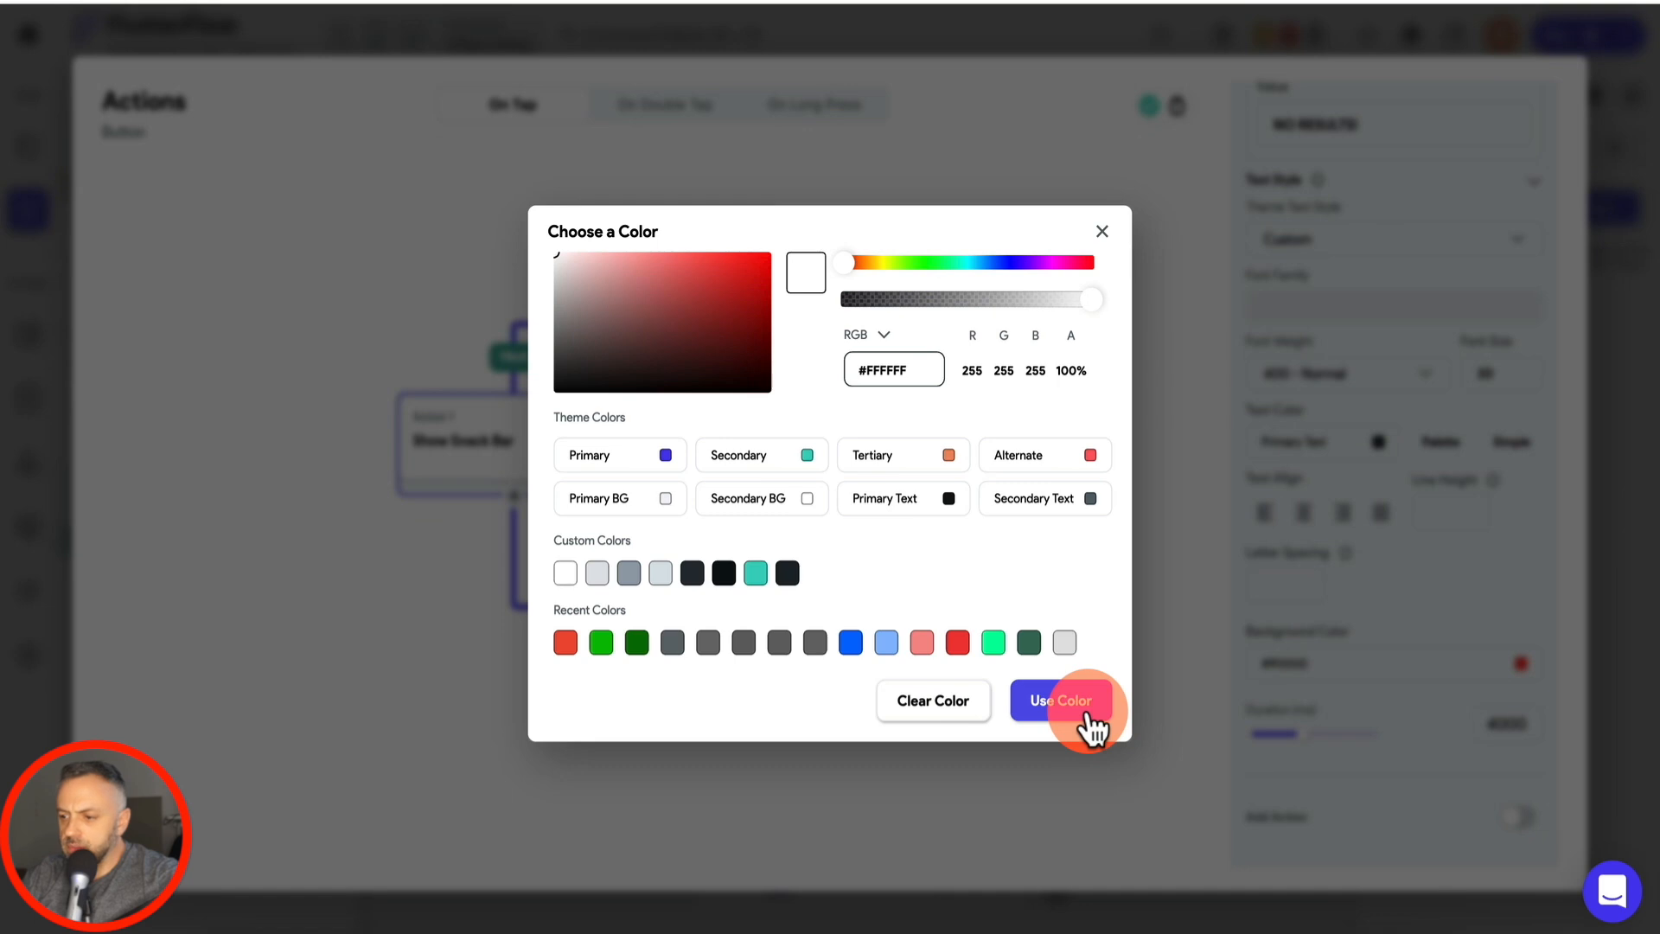
click(1087, 712)
scroll(1438, 532, up, 3)
scroll(1437, 533, down, 4)
scroll(1447, 609, up, 4)
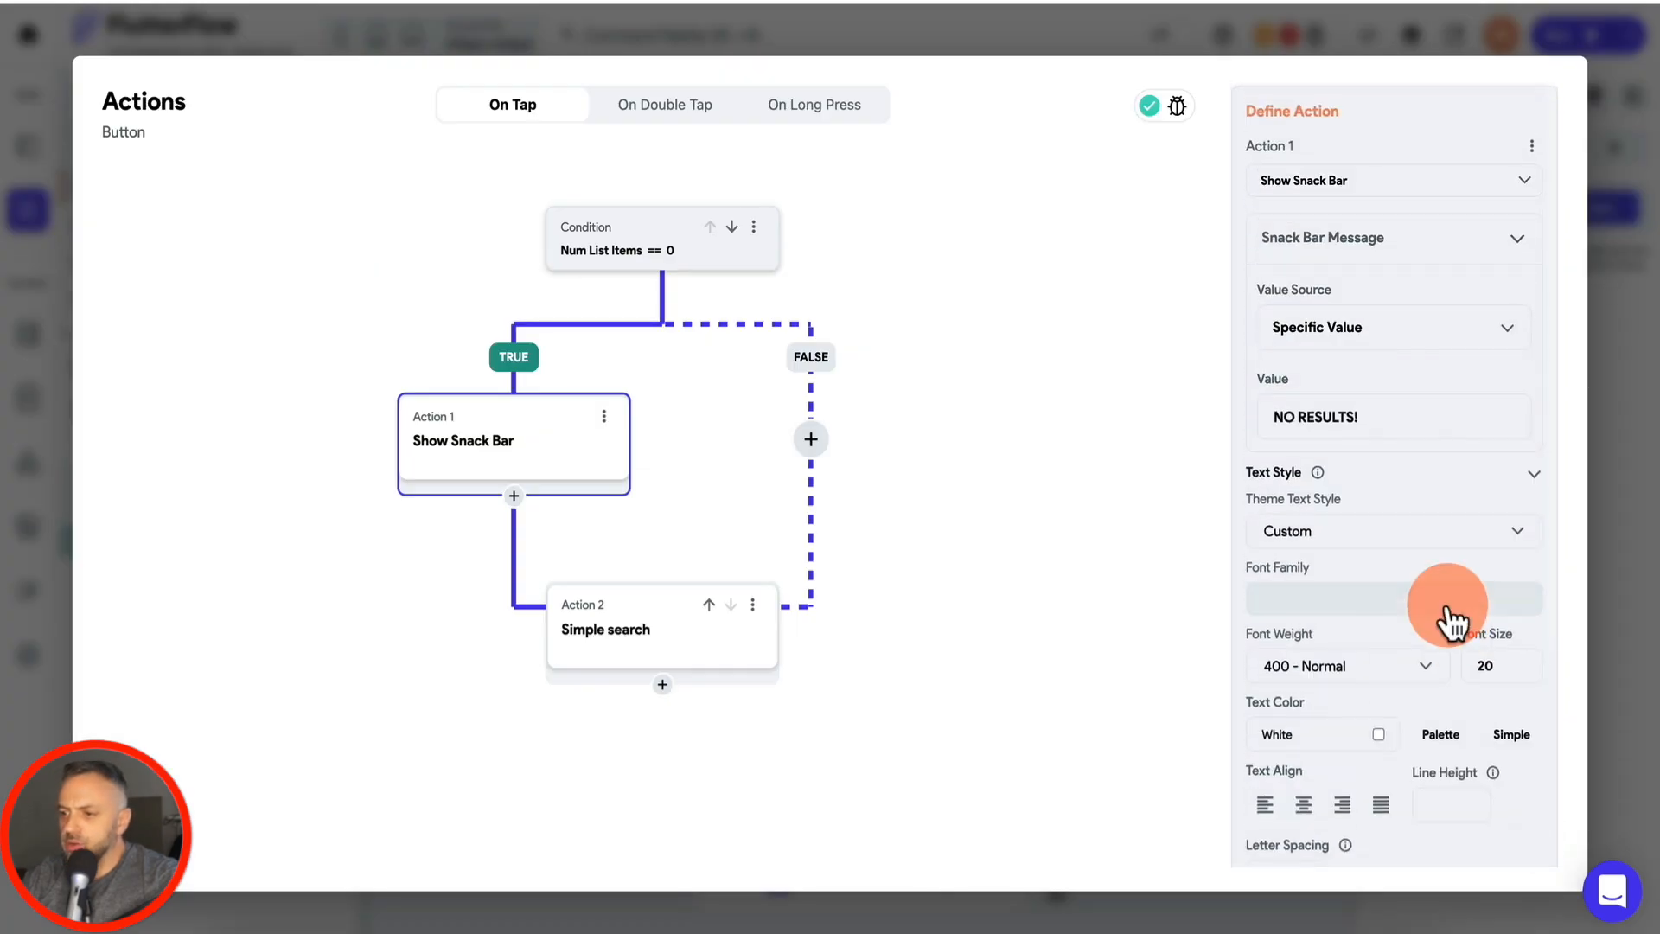
Step: Move the Simple search action ahead of the Num List Items == 0 condition and close the action flow editor
click(709, 604)
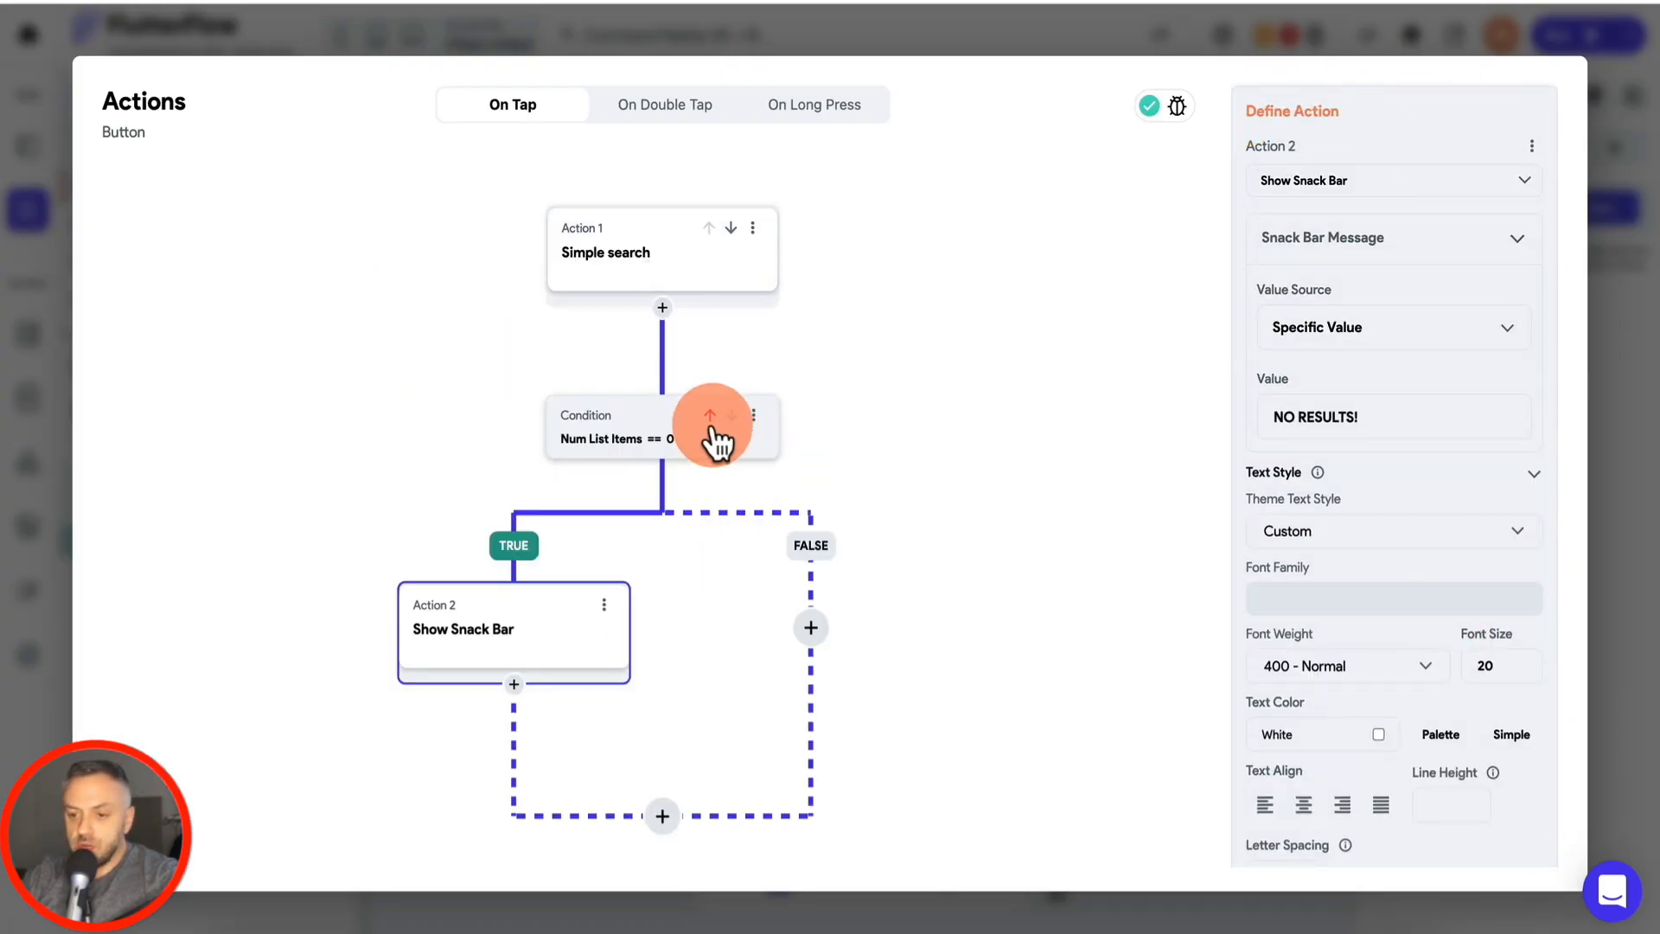
click(709, 415)
click(710, 603)
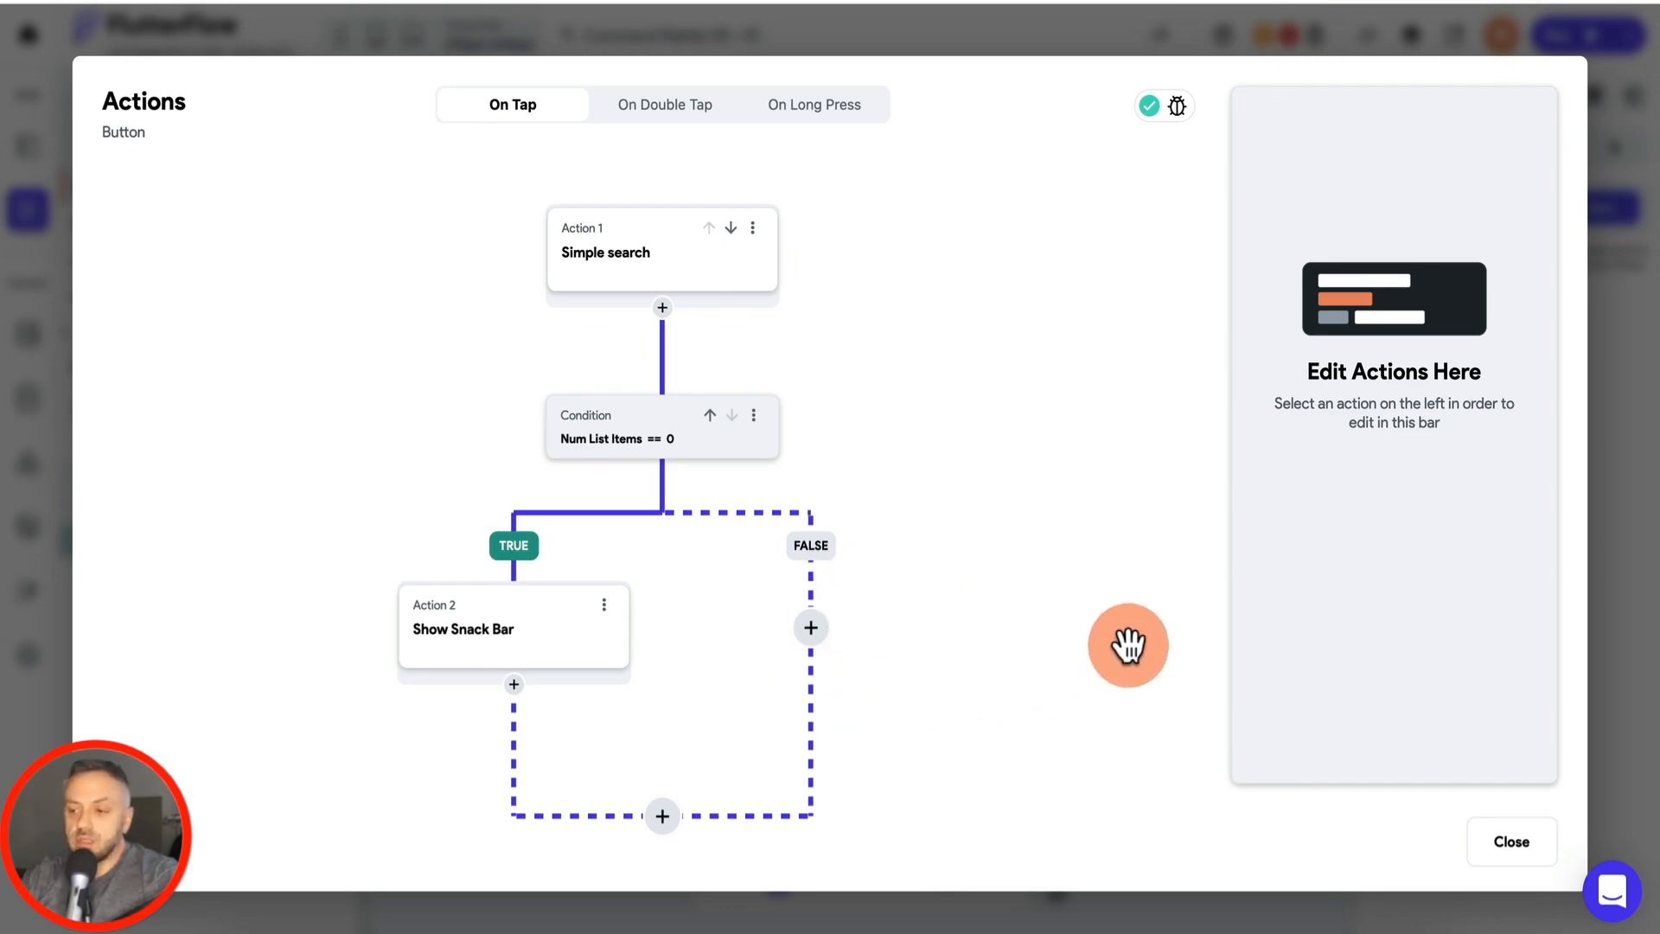
click(1517, 836)
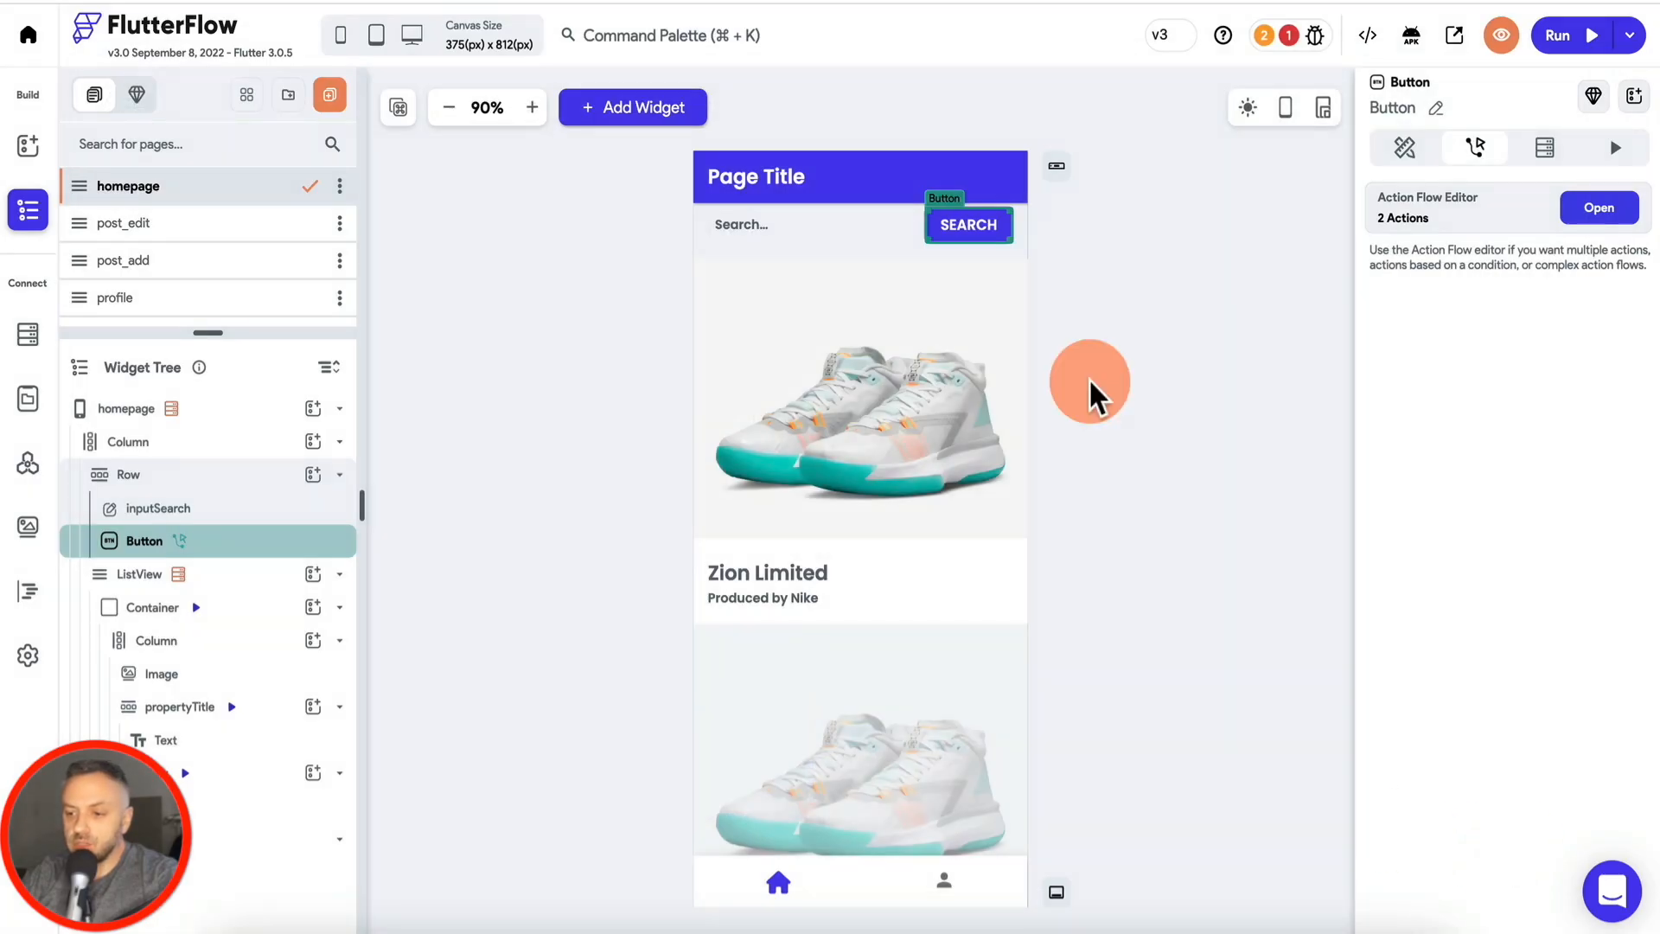
Step: Open the custom function flagged in the project's errors to check it, and return to the homepage
click(1290, 43)
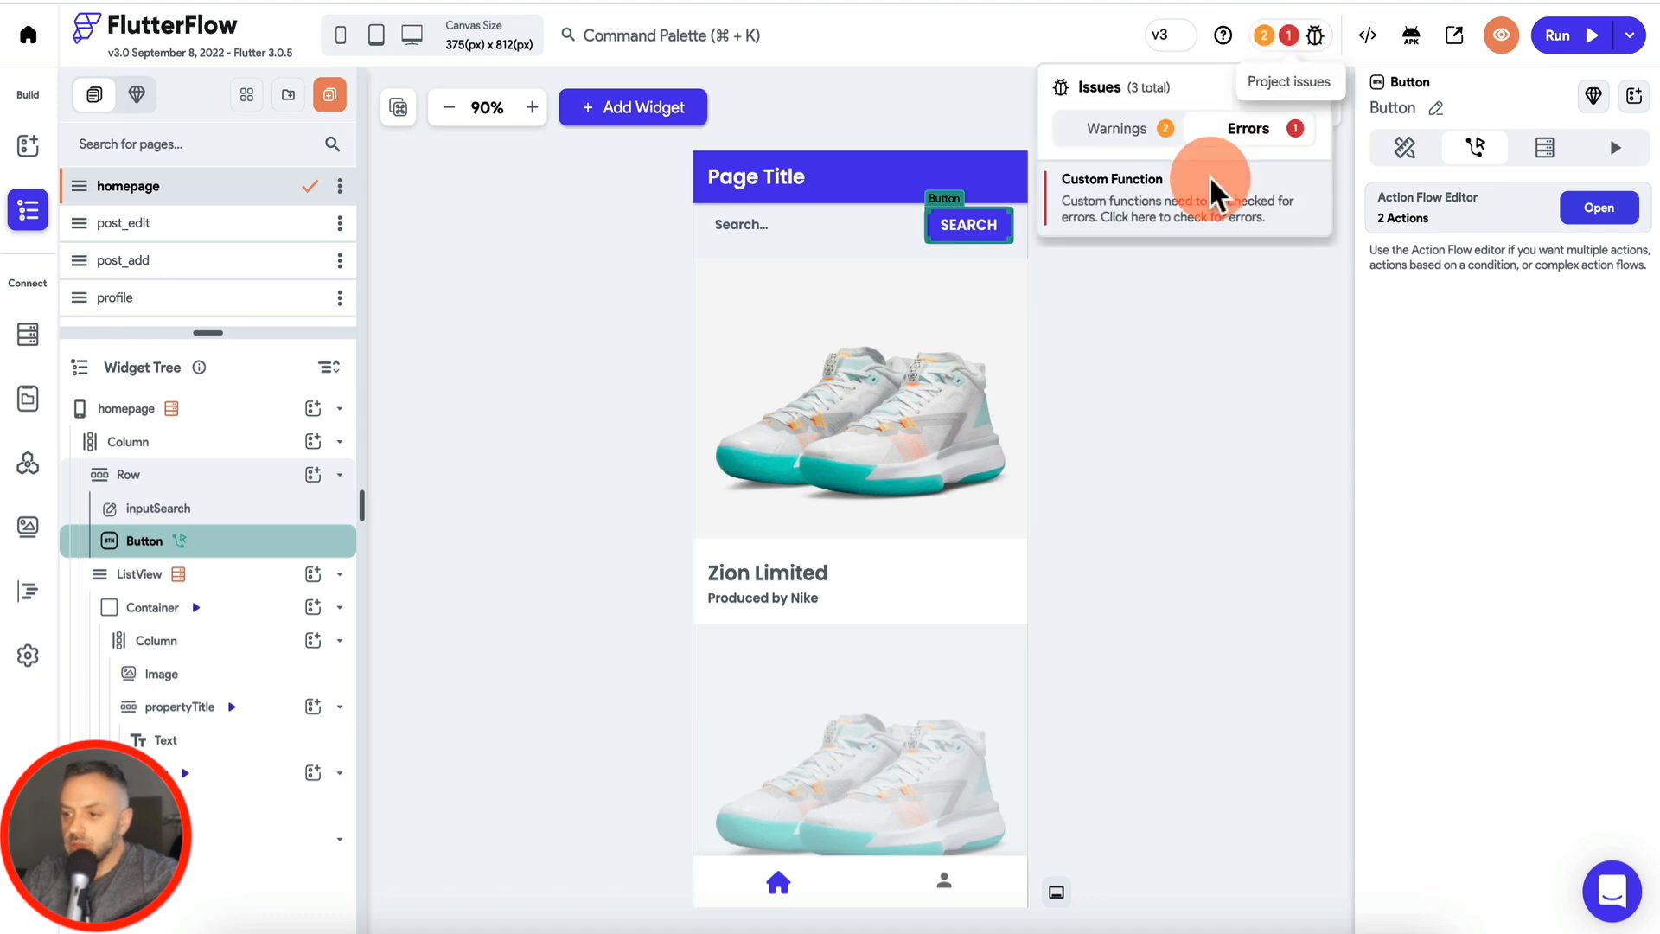
click(1223, 220)
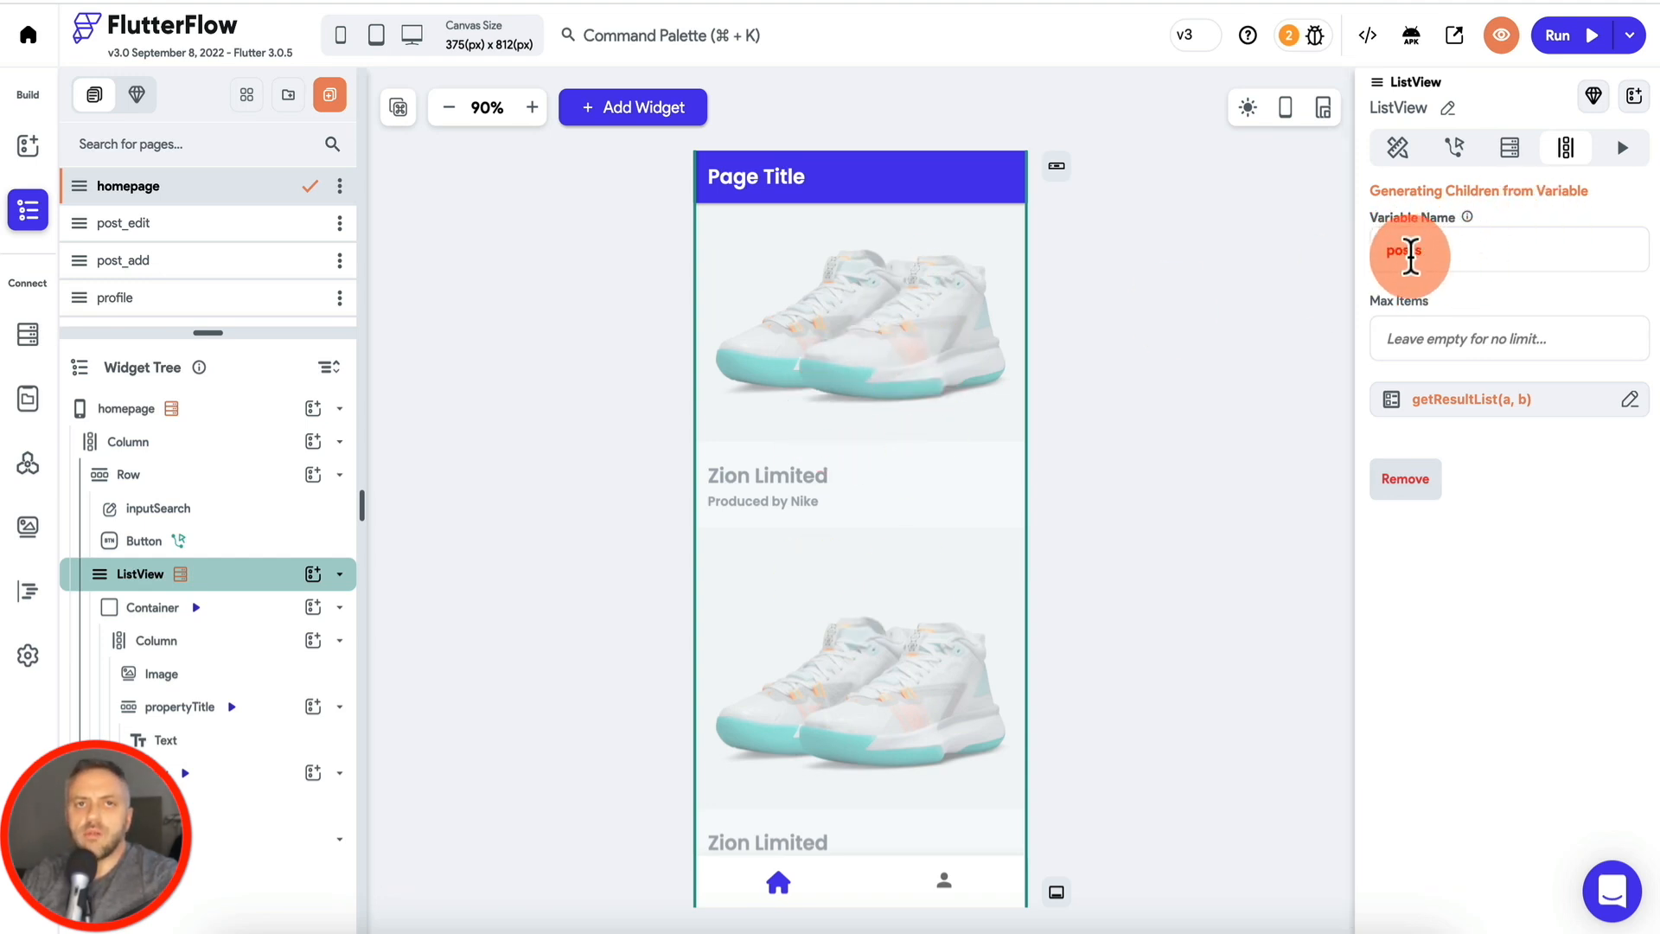
click(1161, 351)
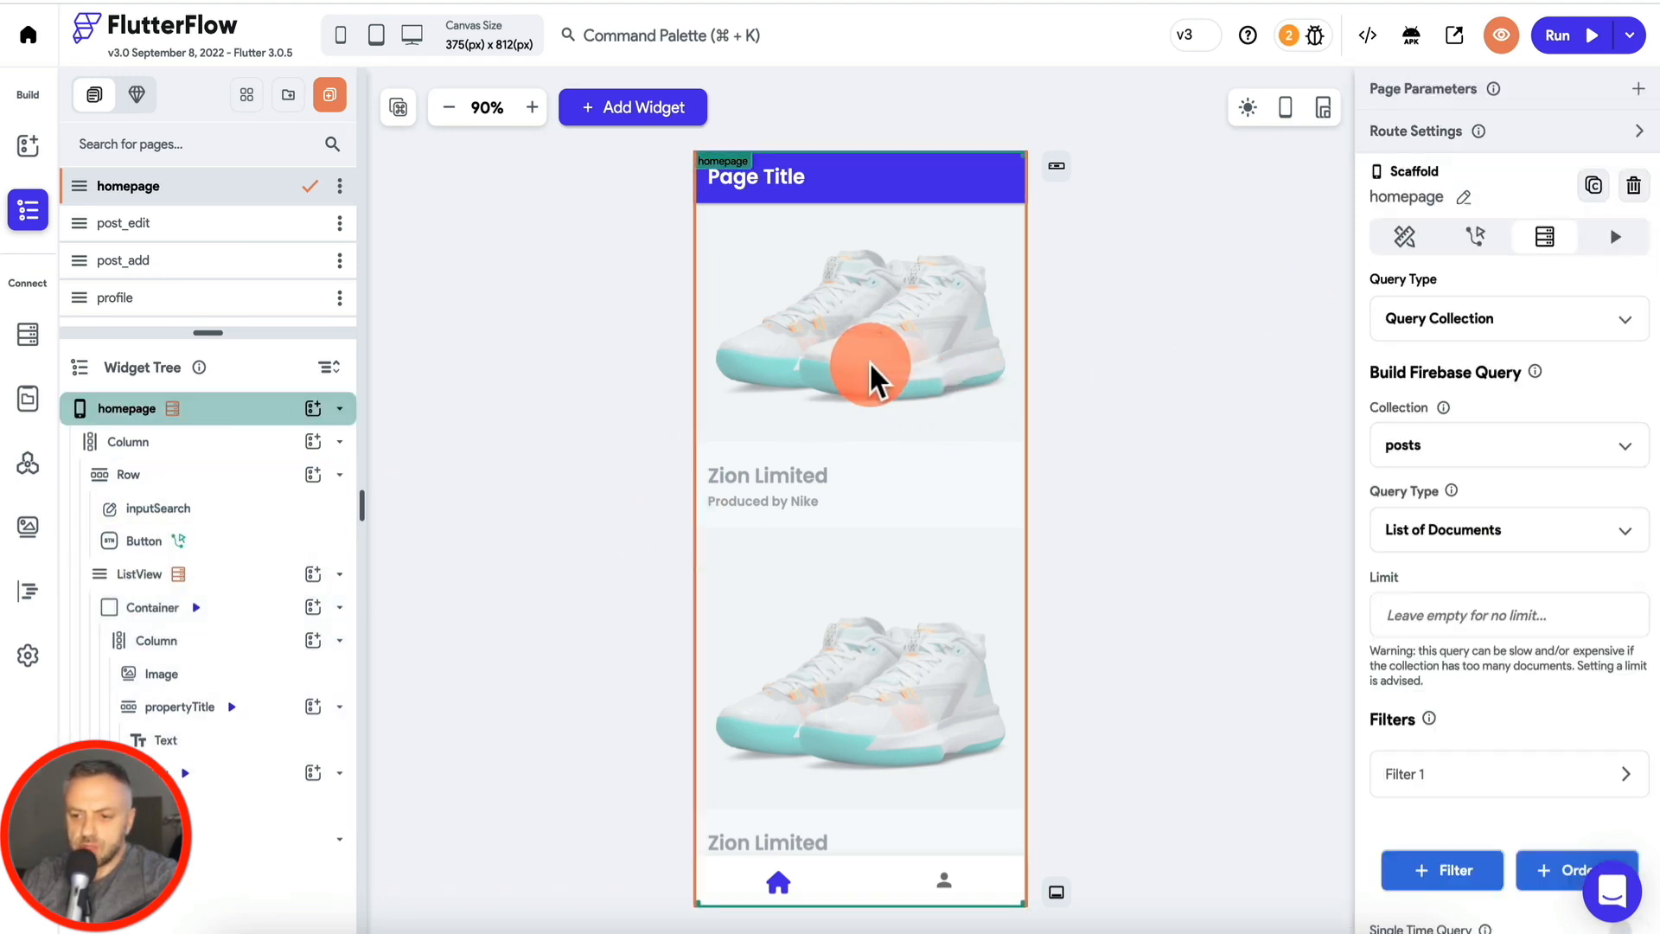
Step: Bind the "Zion Limited" text in the post list to the posts item's title field
click(245, 579)
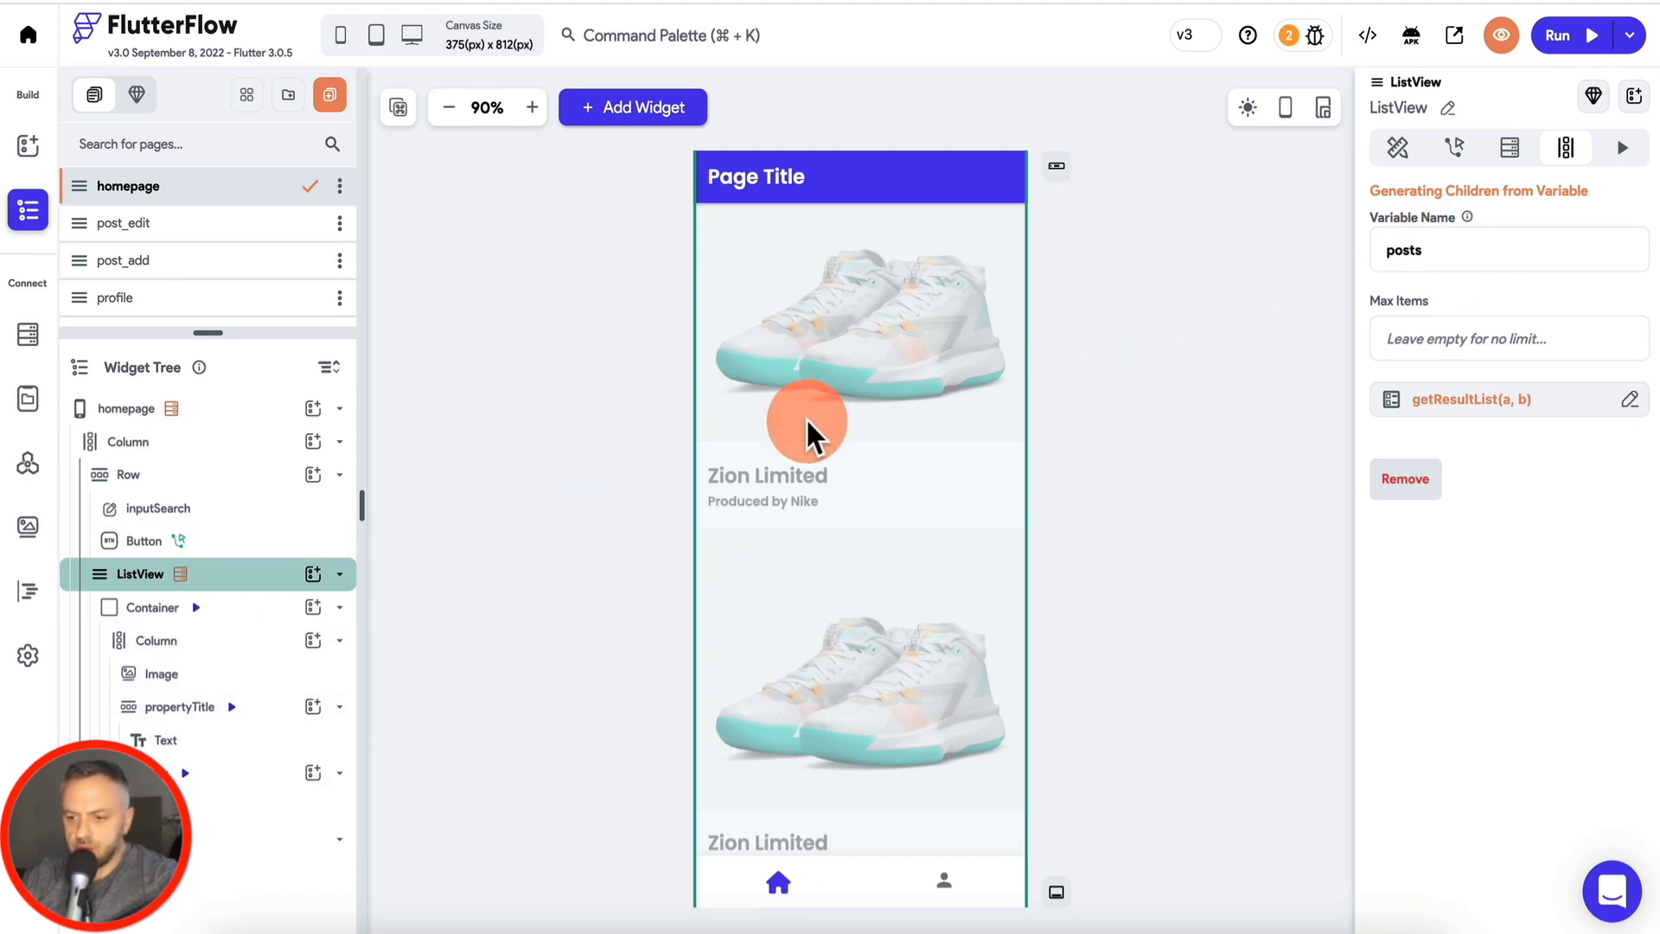
click(230, 610)
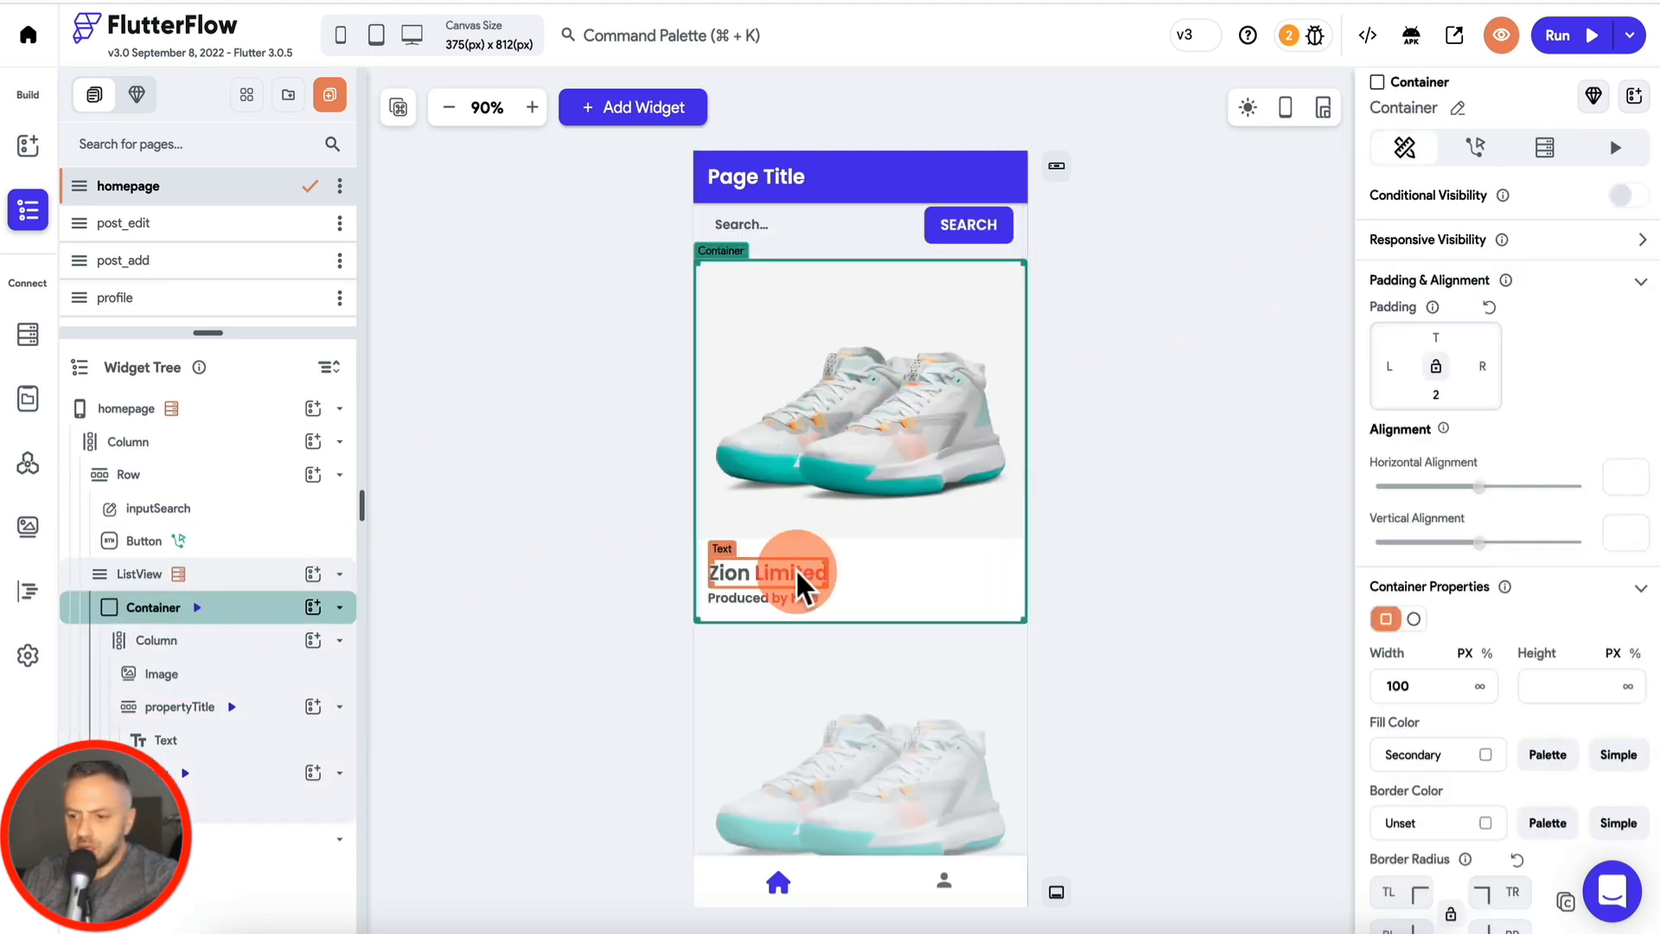
click(775, 569)
click(1464, 197)
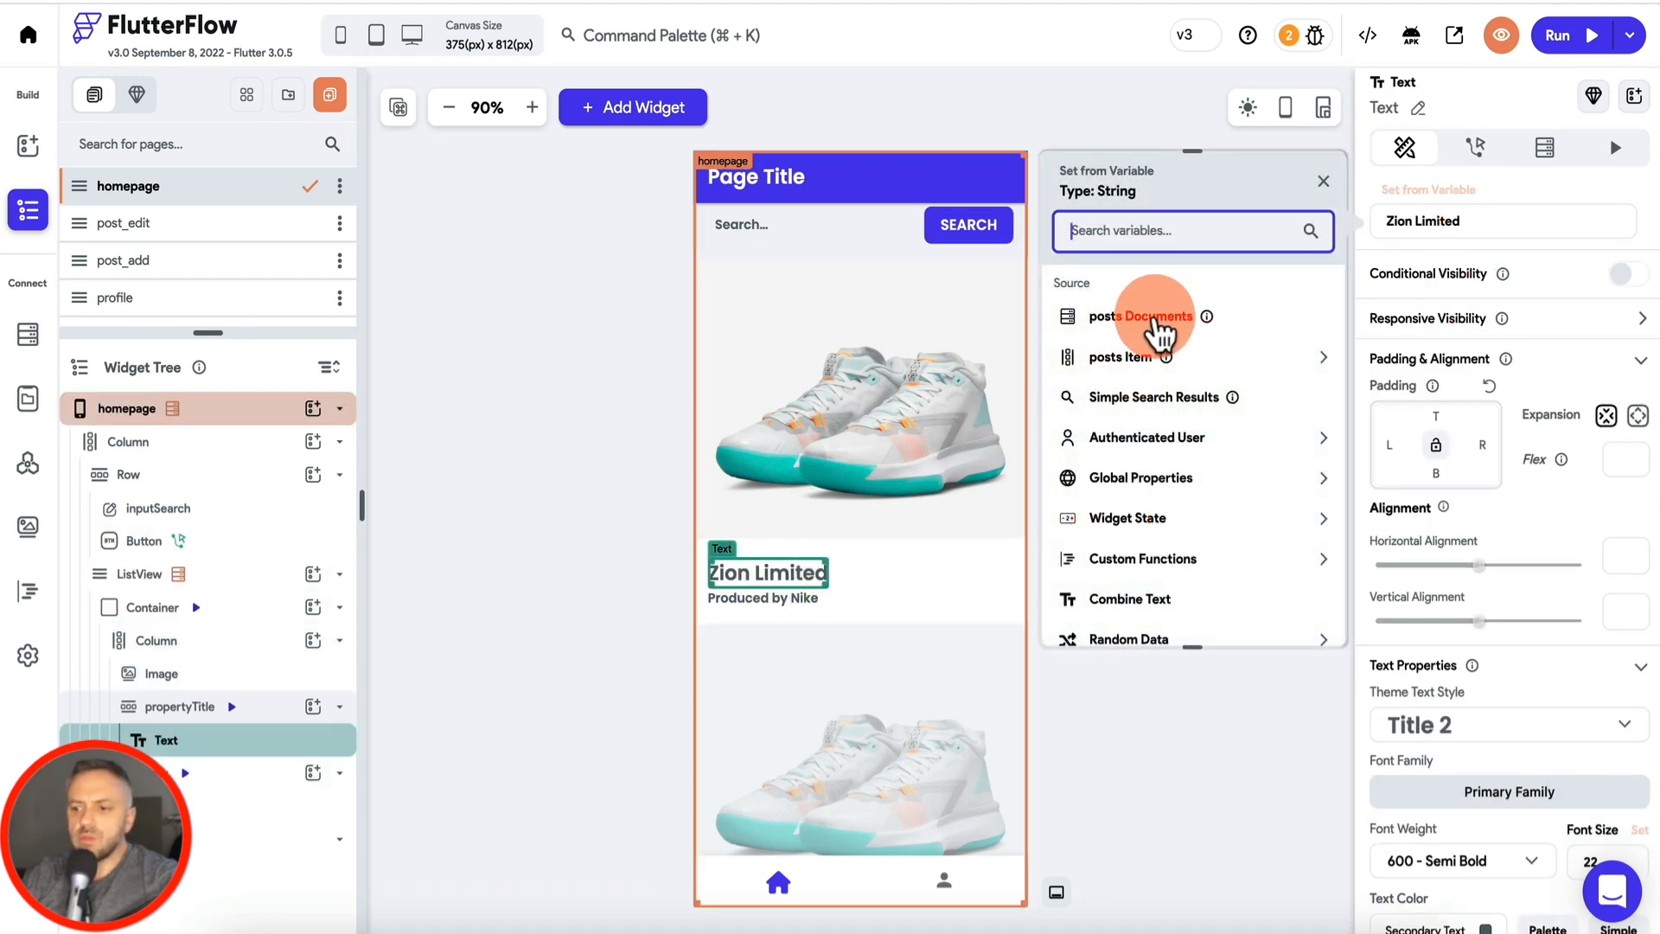
click(1138, 366)
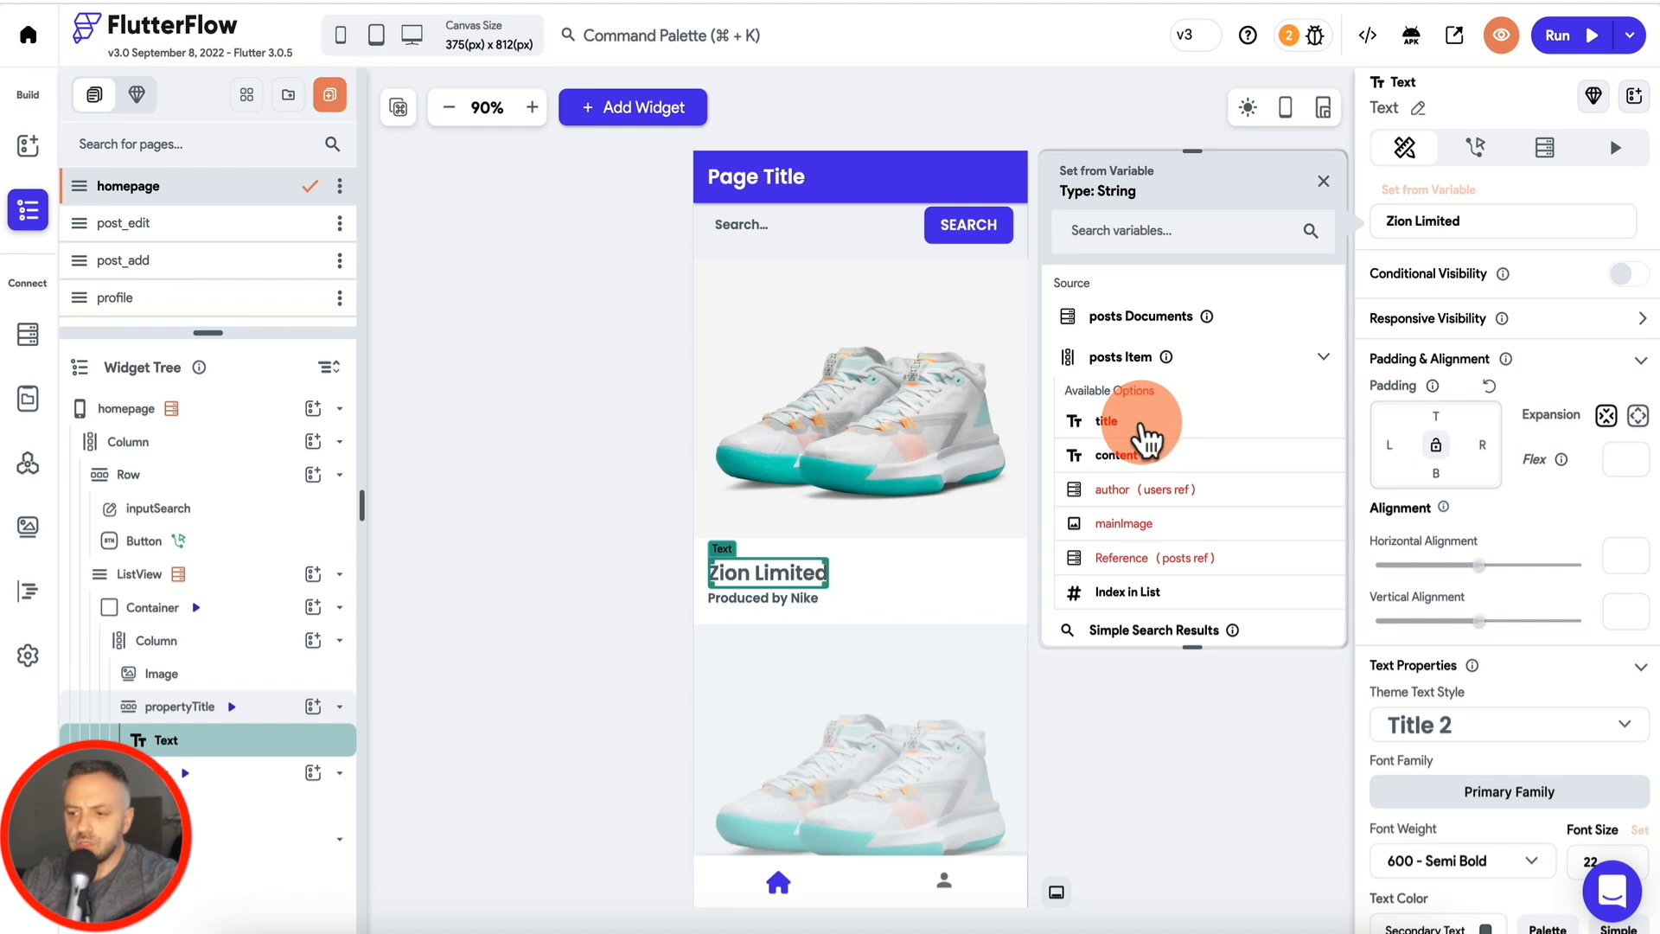
click(1142, 429)
Step: Bind the "Produced by Nike" text to the posts item's content field
click(790, 598)
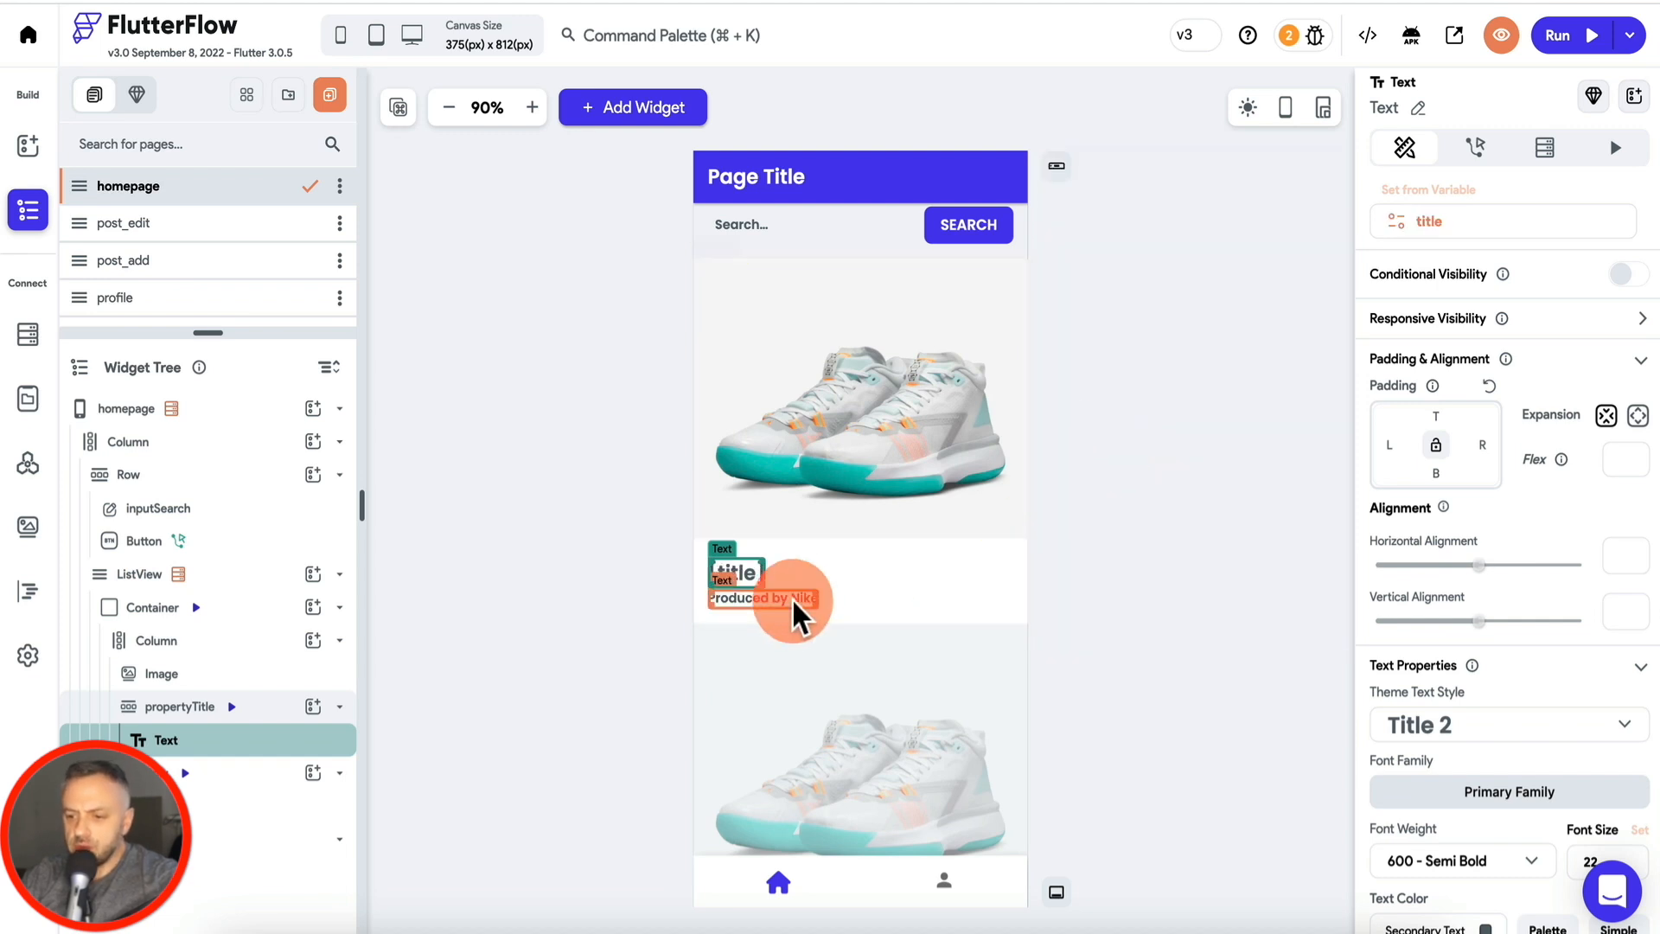
click(1383, 210)
click(1130, 367)
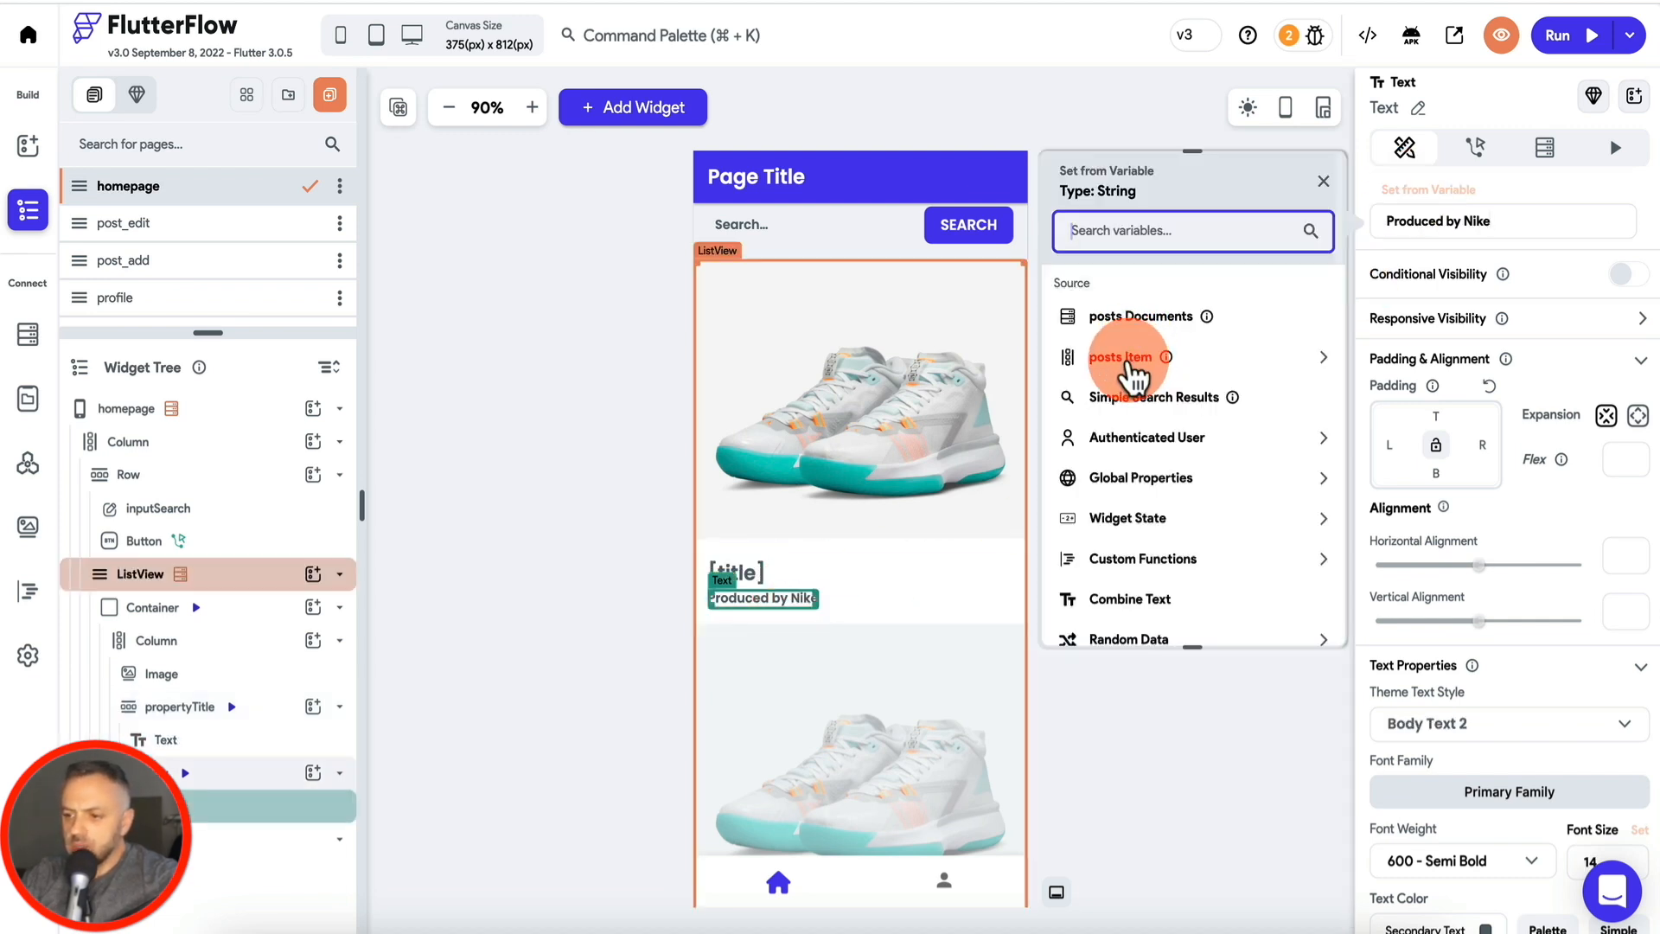
click(1104, 447)
scroll(1457, 423, down, 6)
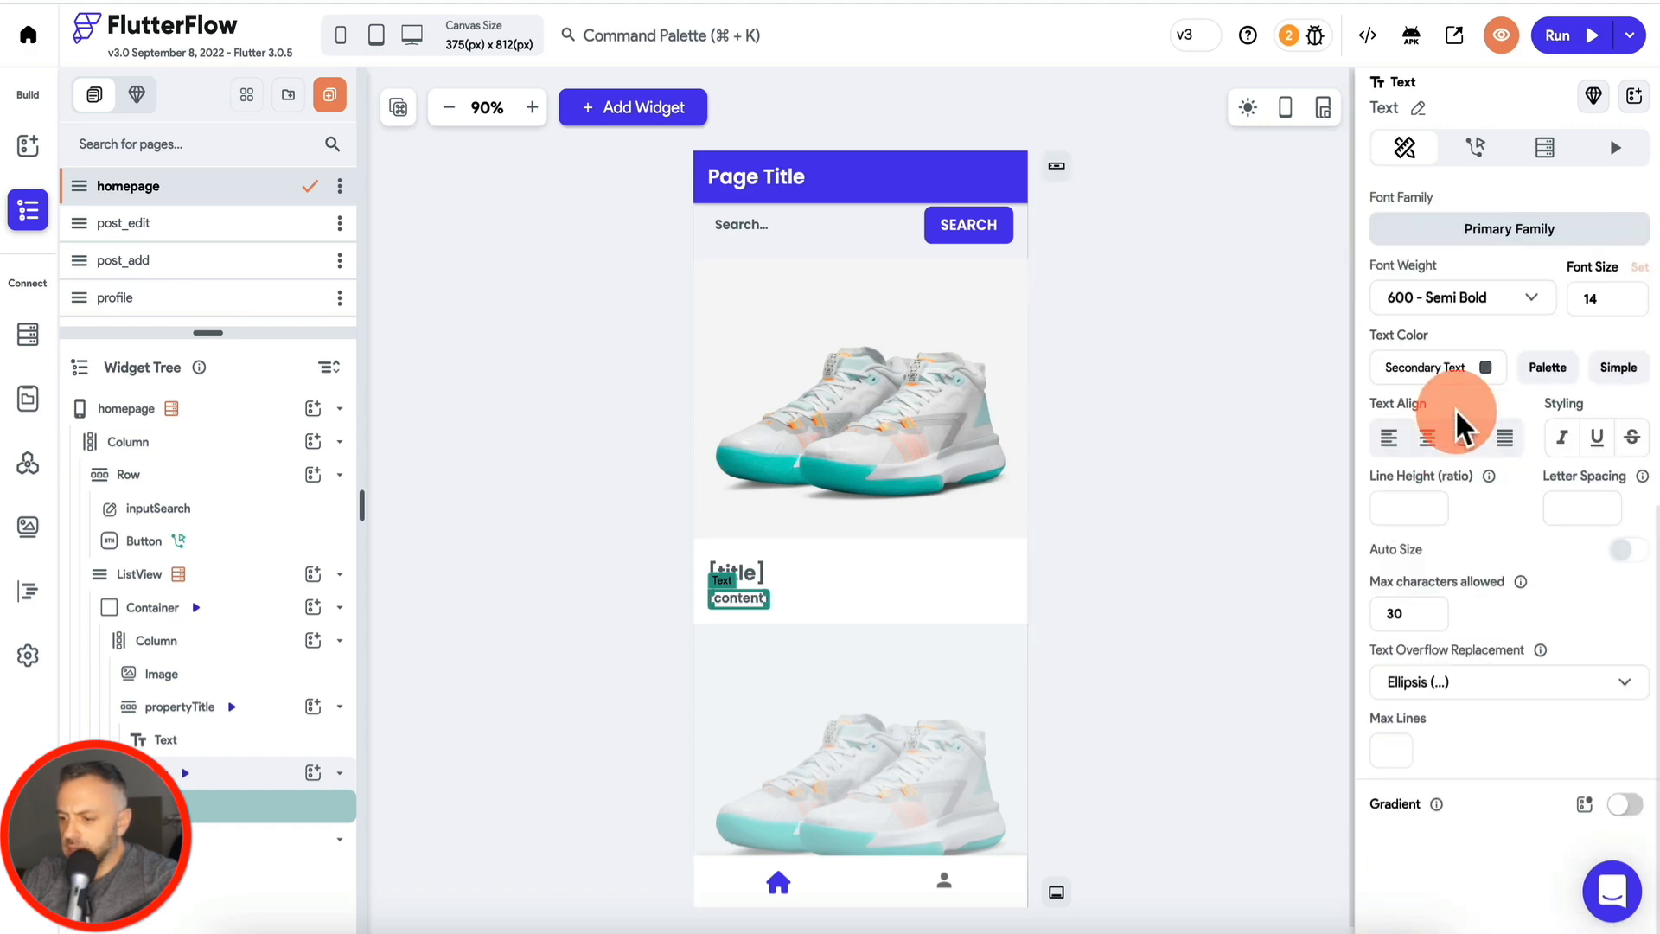
Step: Set the post image's path from the posts item's mainImage field
click(946, 445)
scroll(1482, 268, up, 3)
click(1459, 335)
click(1148, 498)
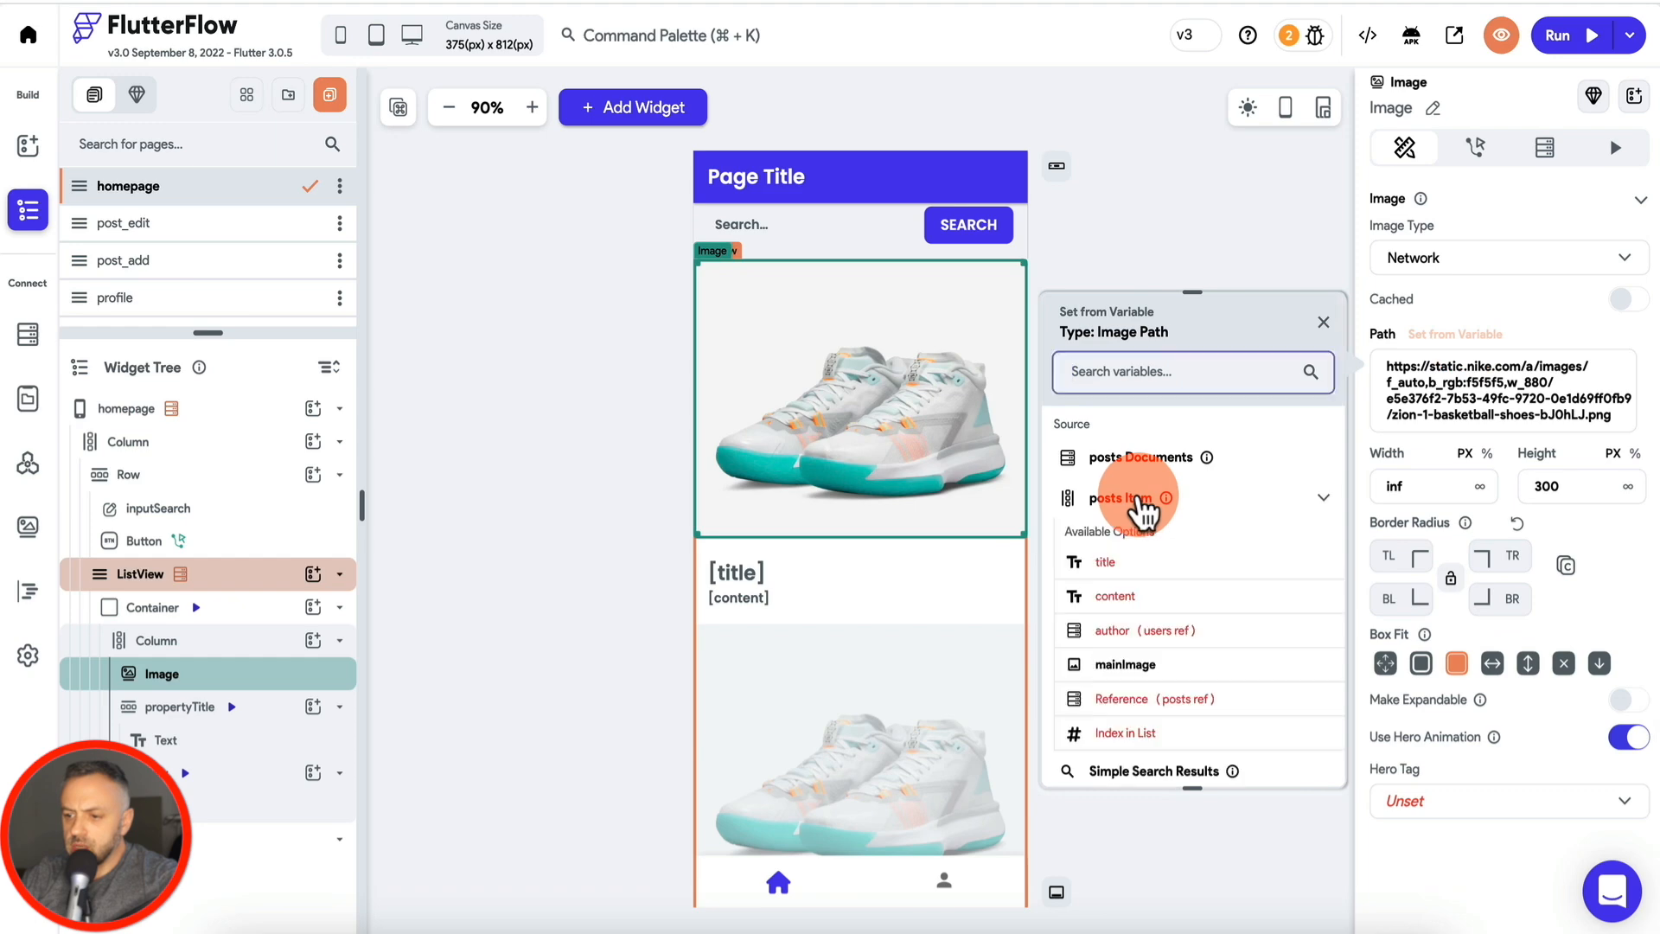
click(1133, 671)
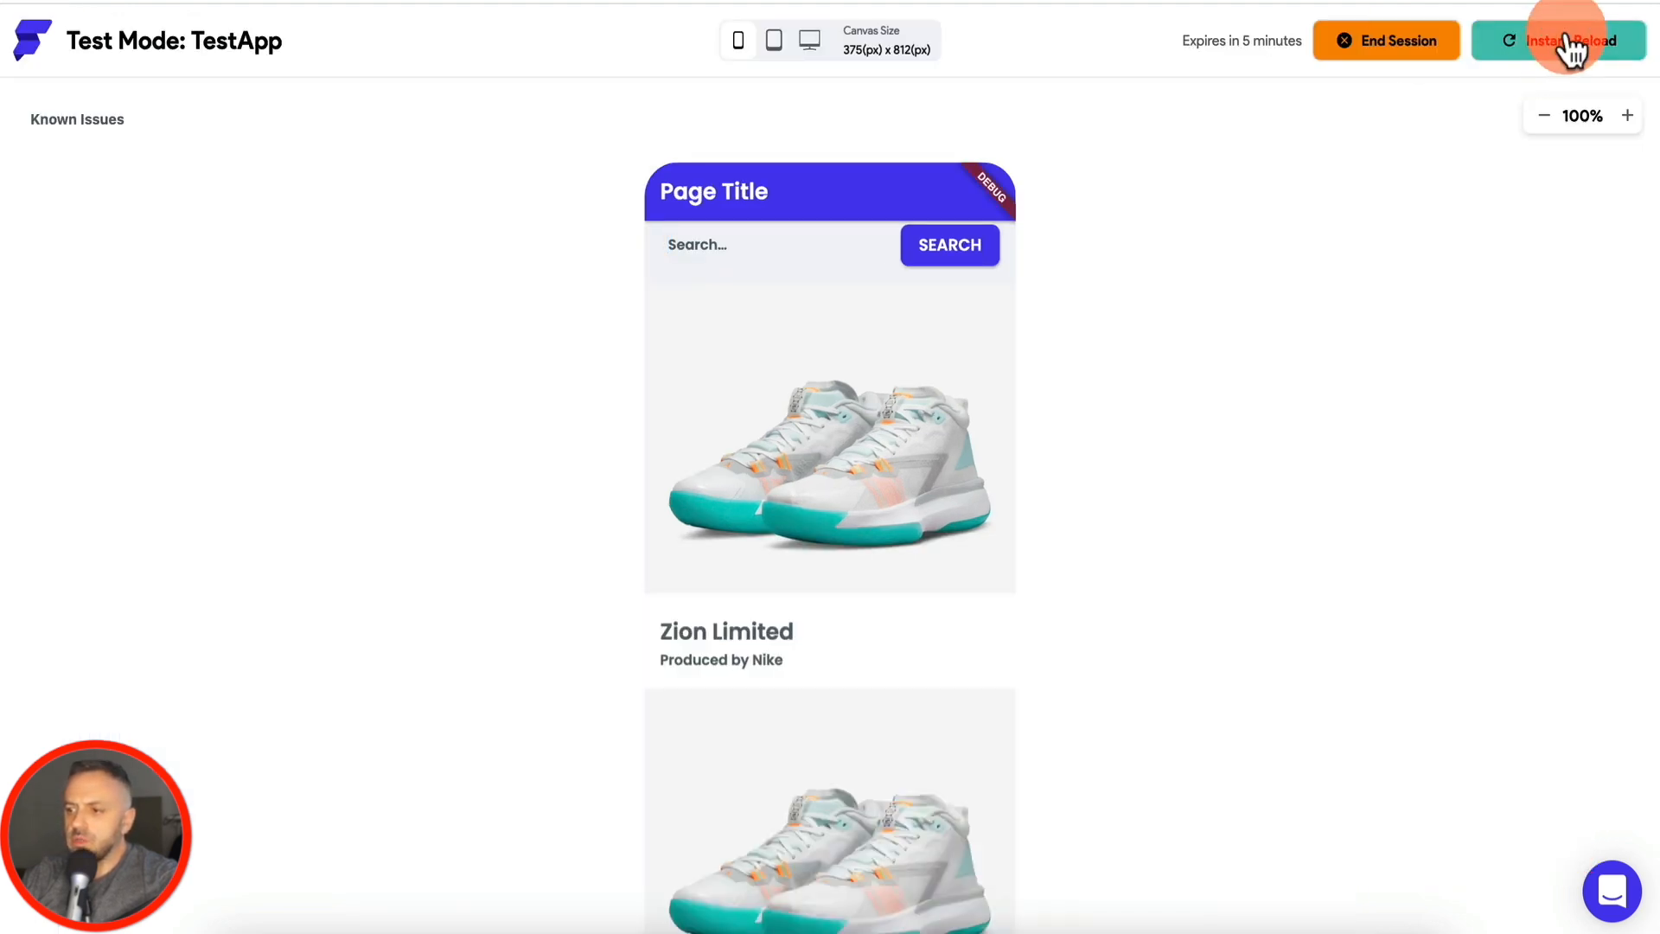
Step: Reload the test session and try the post search with "my" and with "AAAAAA"
click(1569, 45)
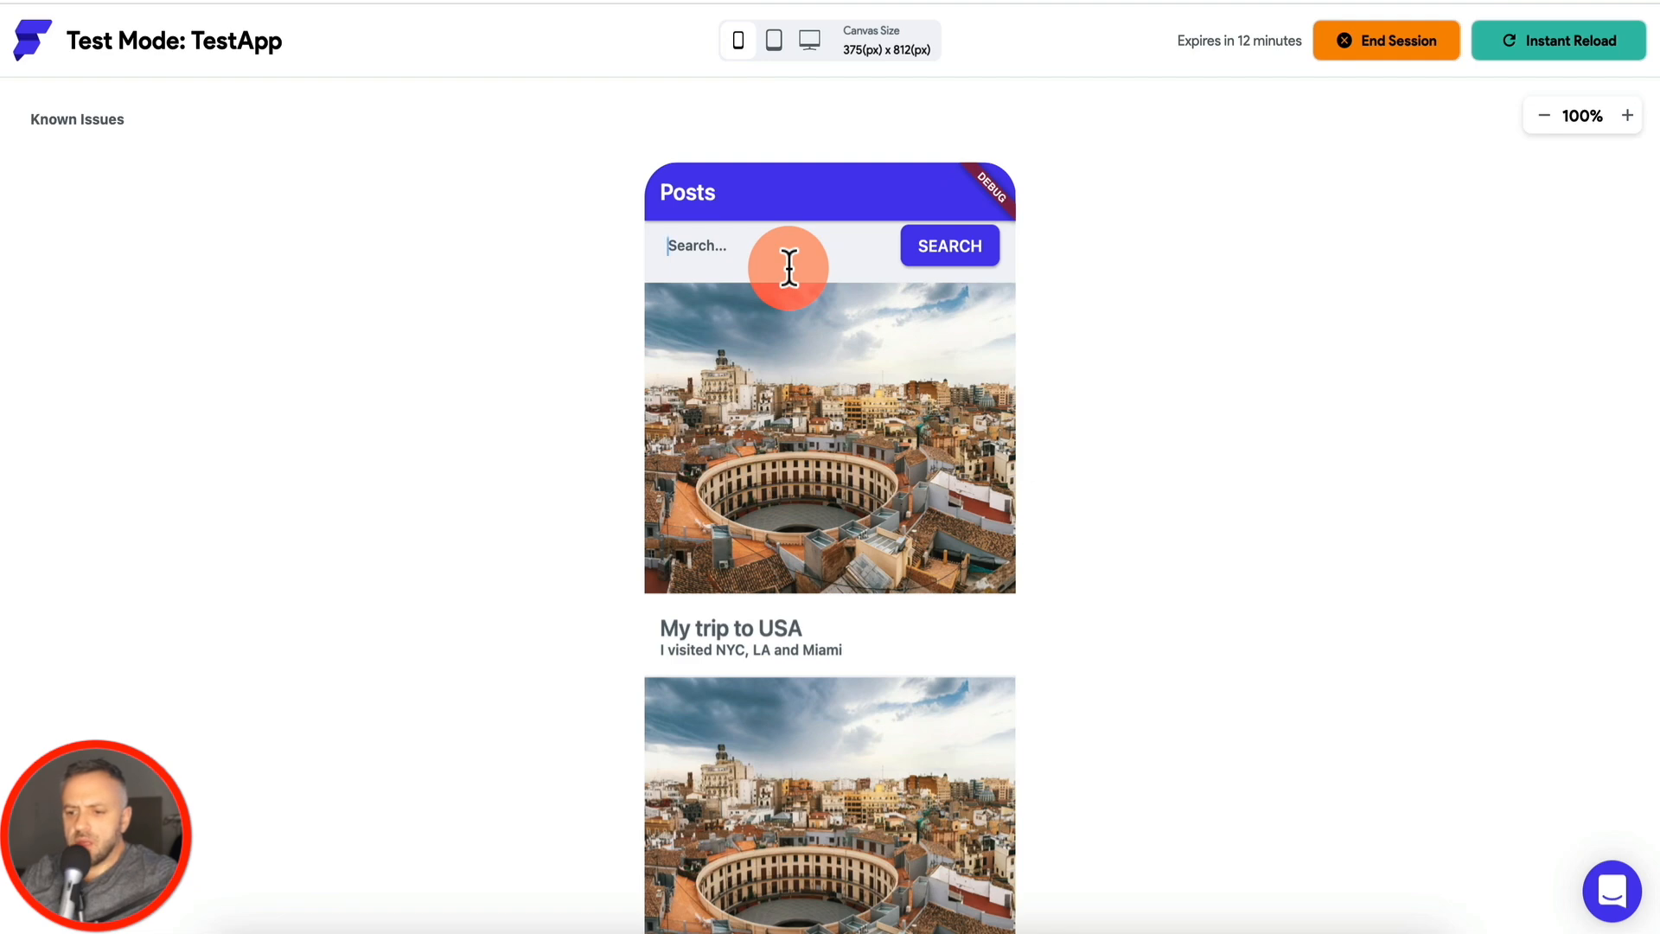
text(my)
click(943, 255)
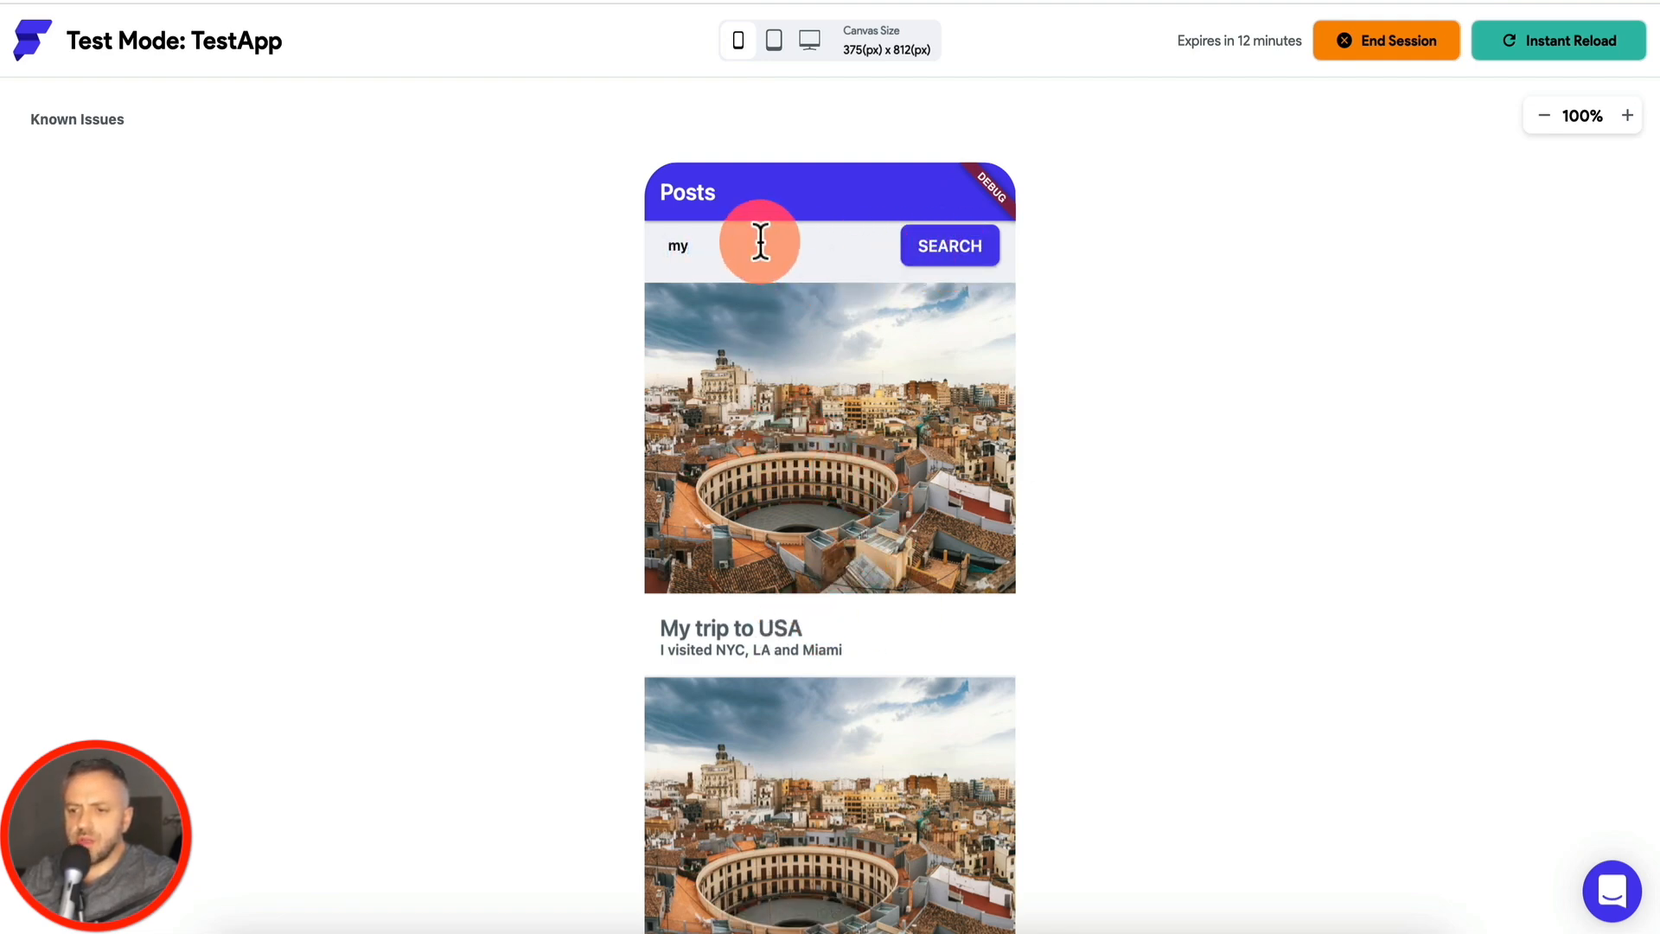
text(AAAAAA)
click(926, 253)
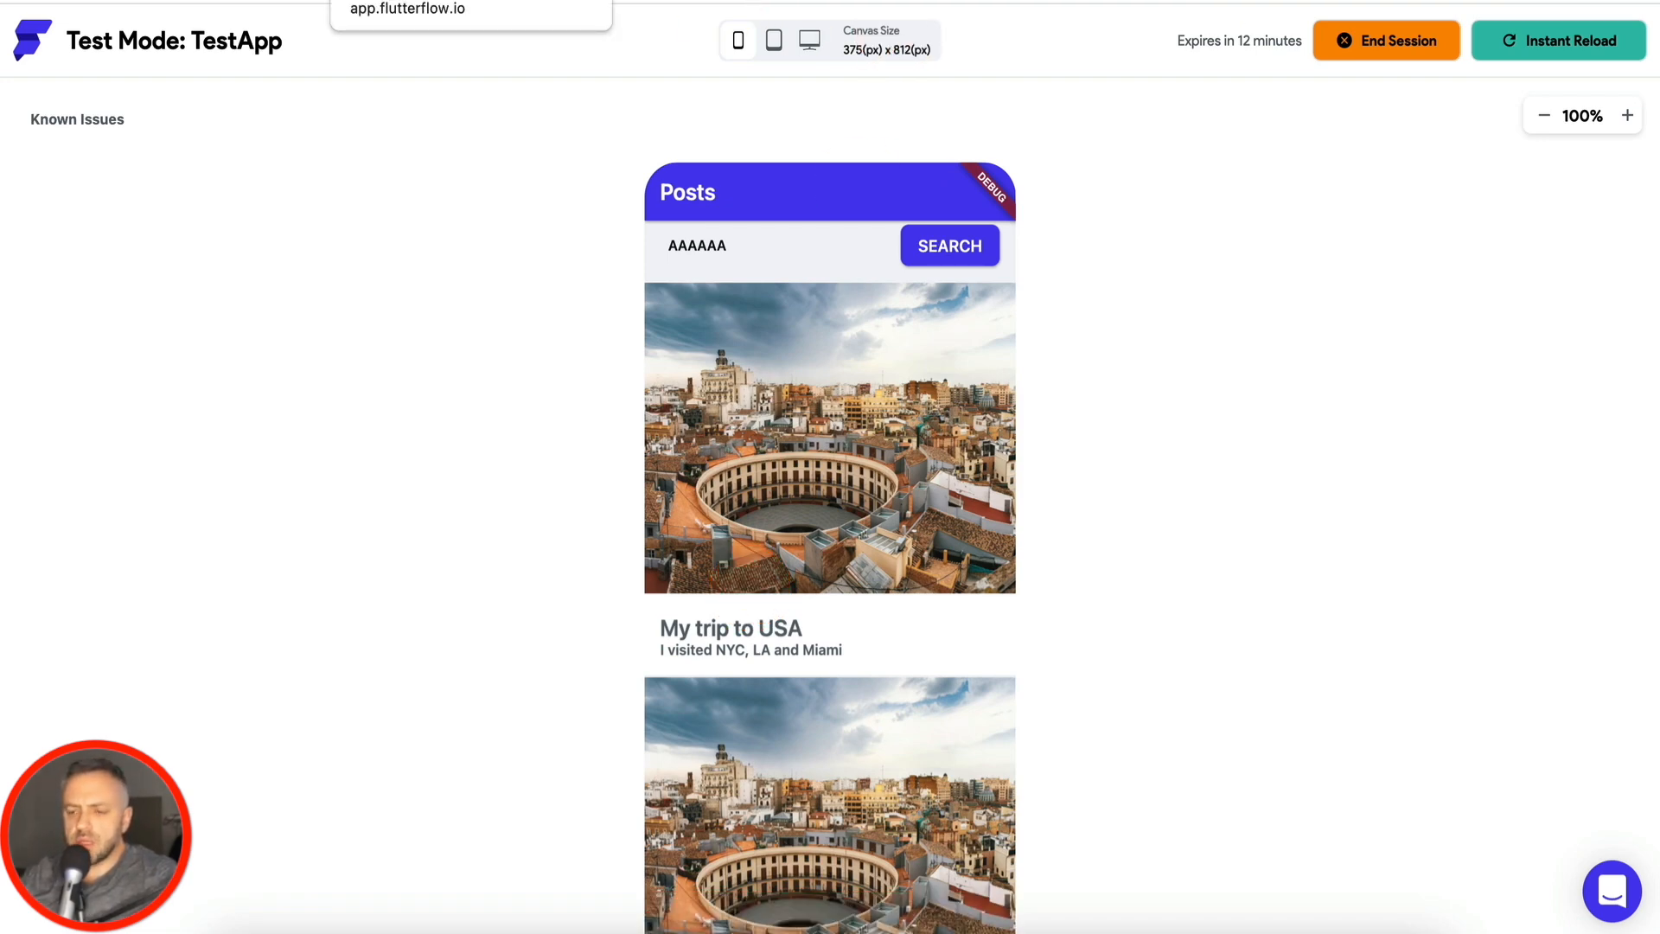
Step: Switch back to the FlutterFlow editor and wrap the post image in a Stack
click(407, 1)
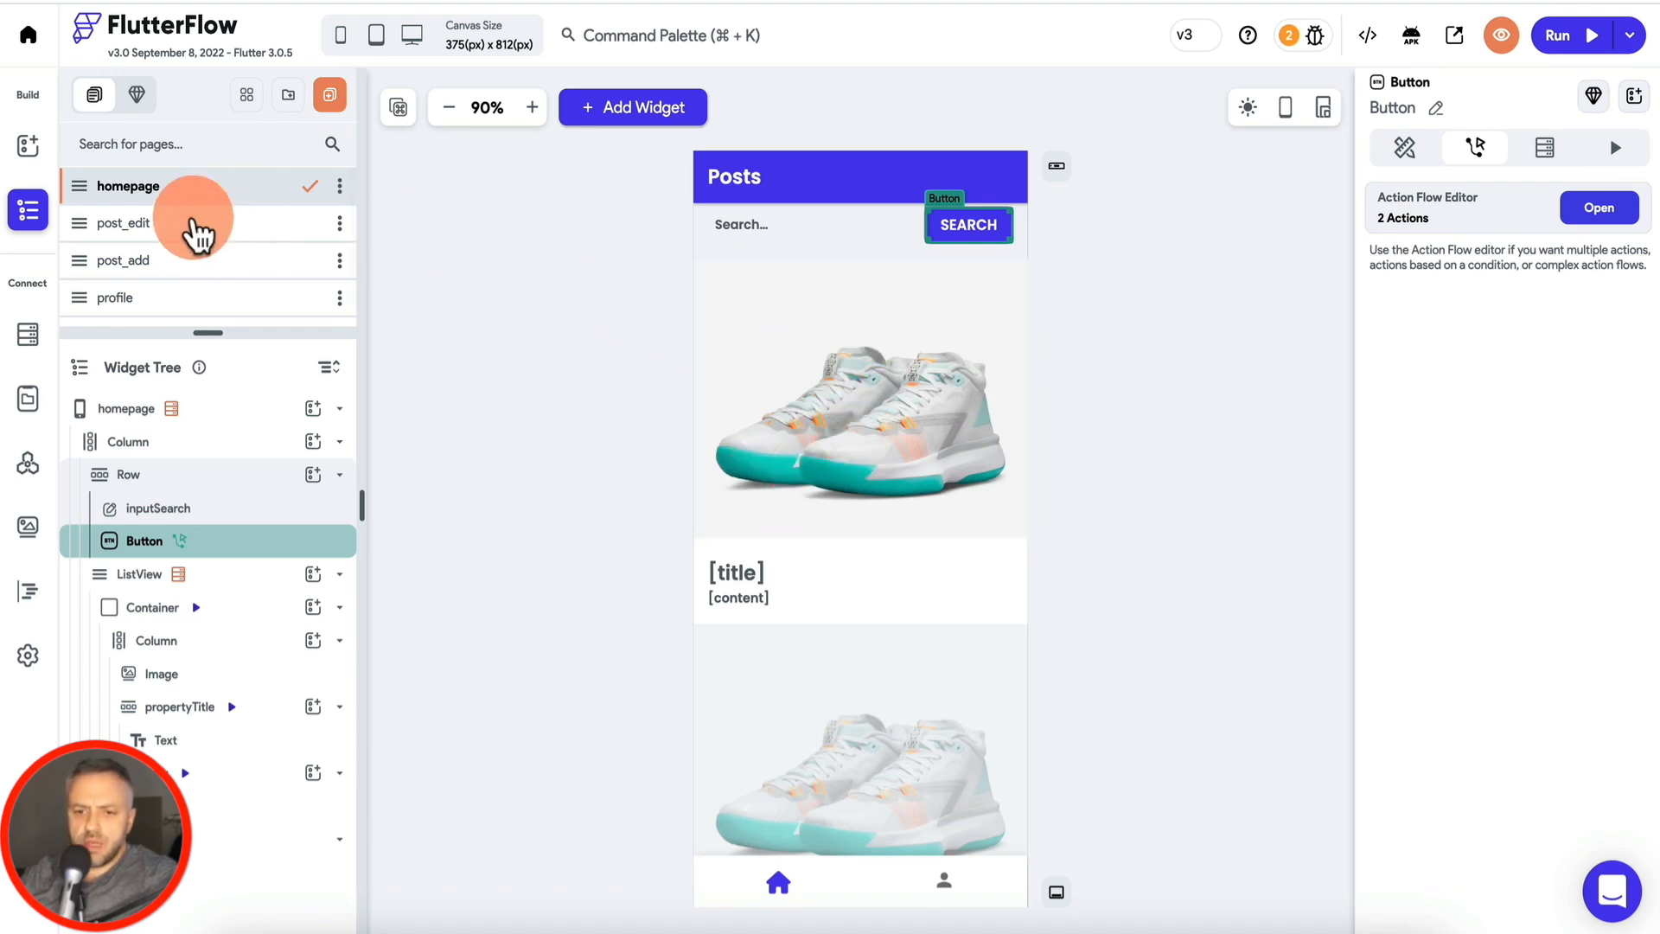
scroll(182, 268, down, 1)
scroll(178, 259, up, 1)
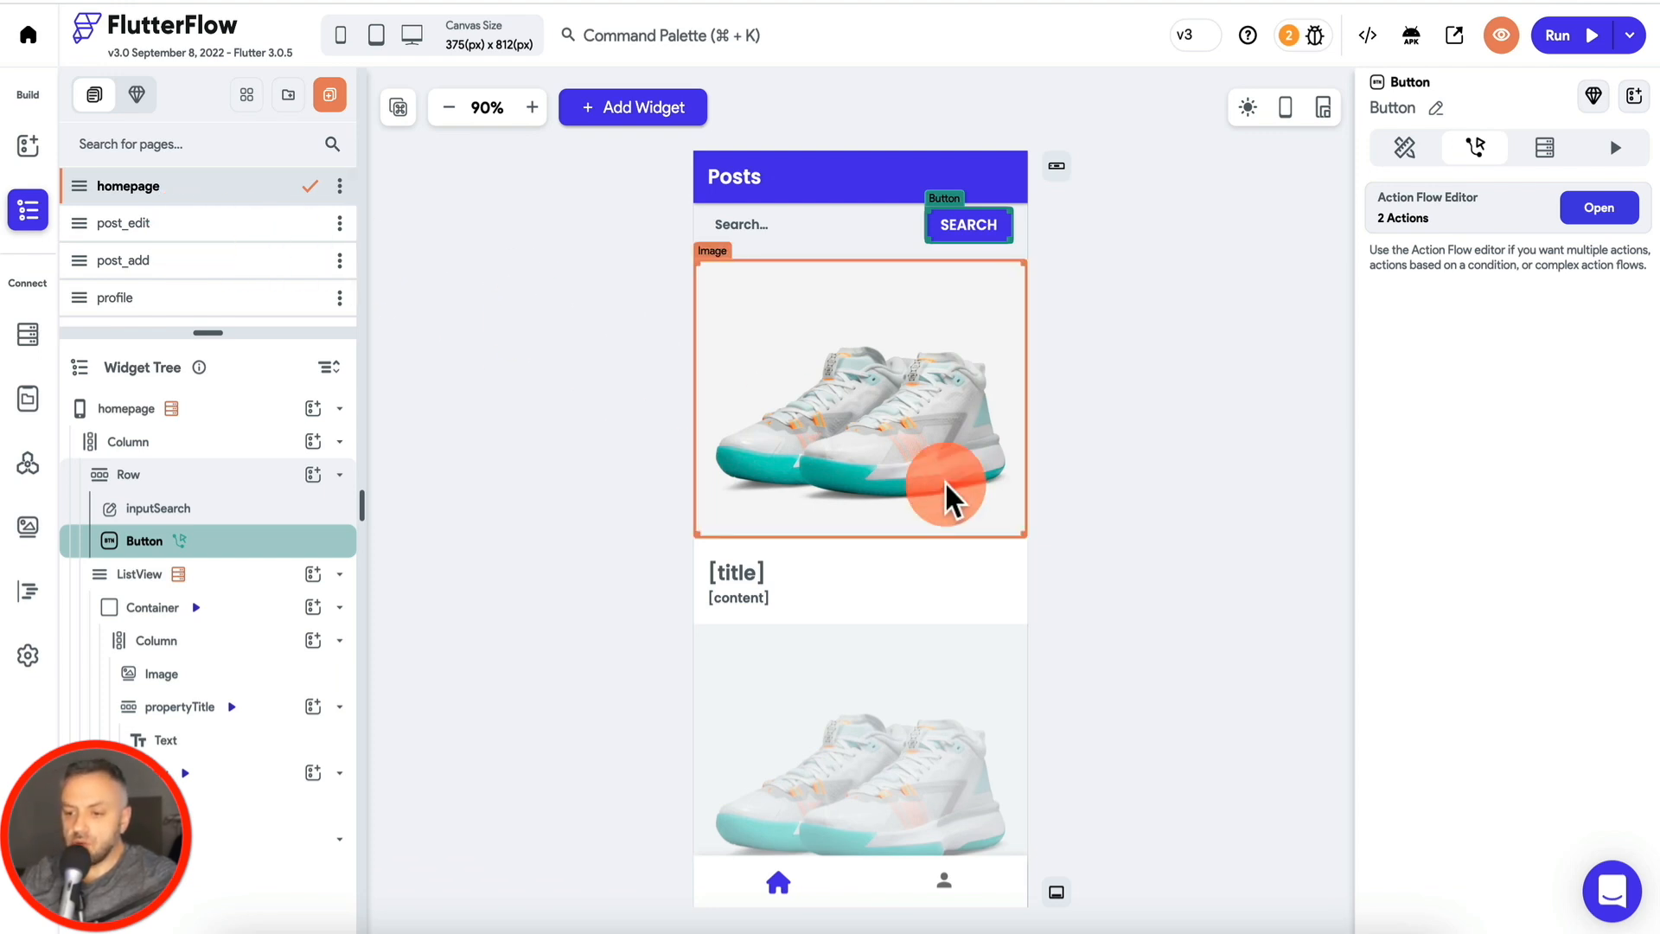
click(929, 579)
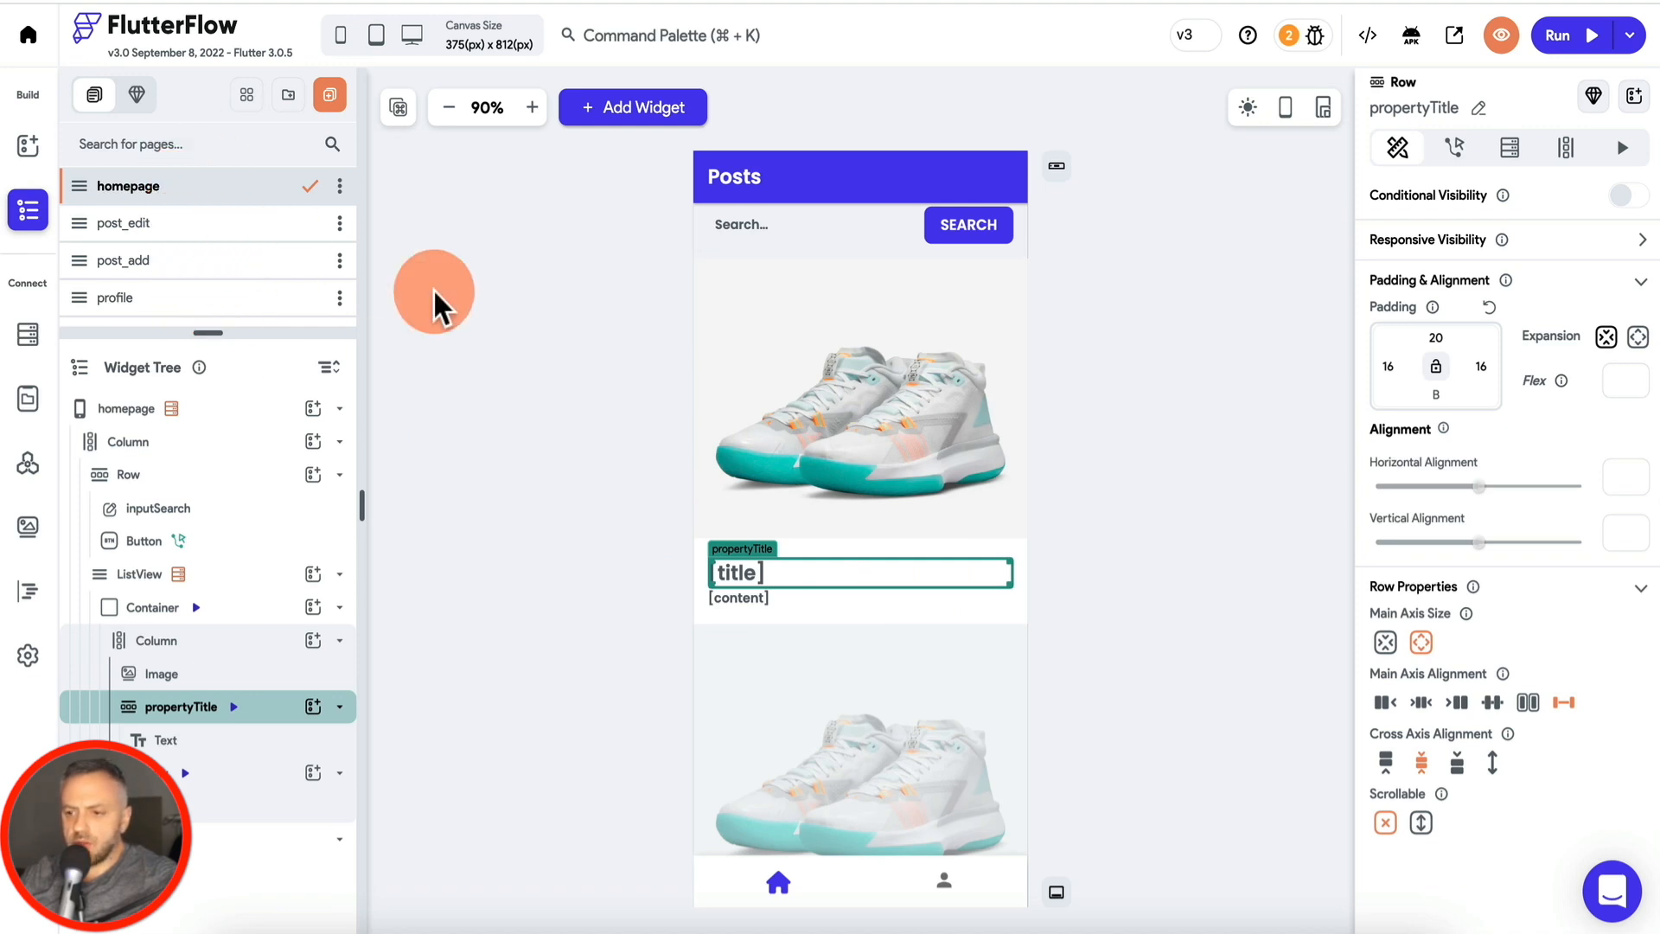
click(841, 350)
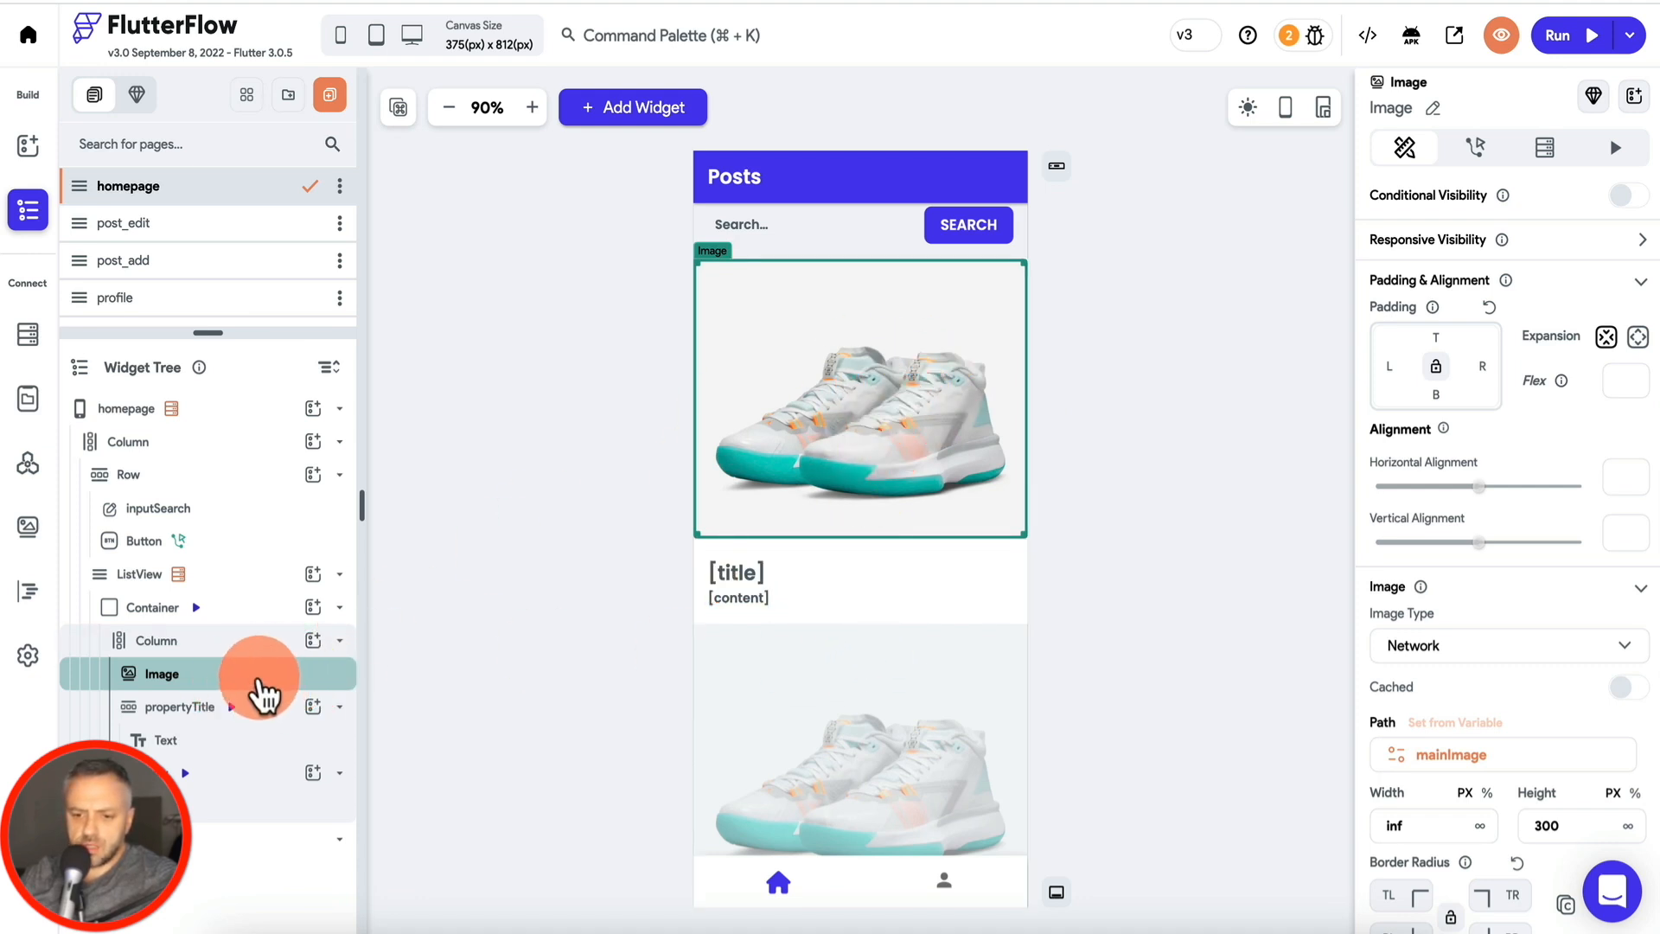
right_click(259, 678)
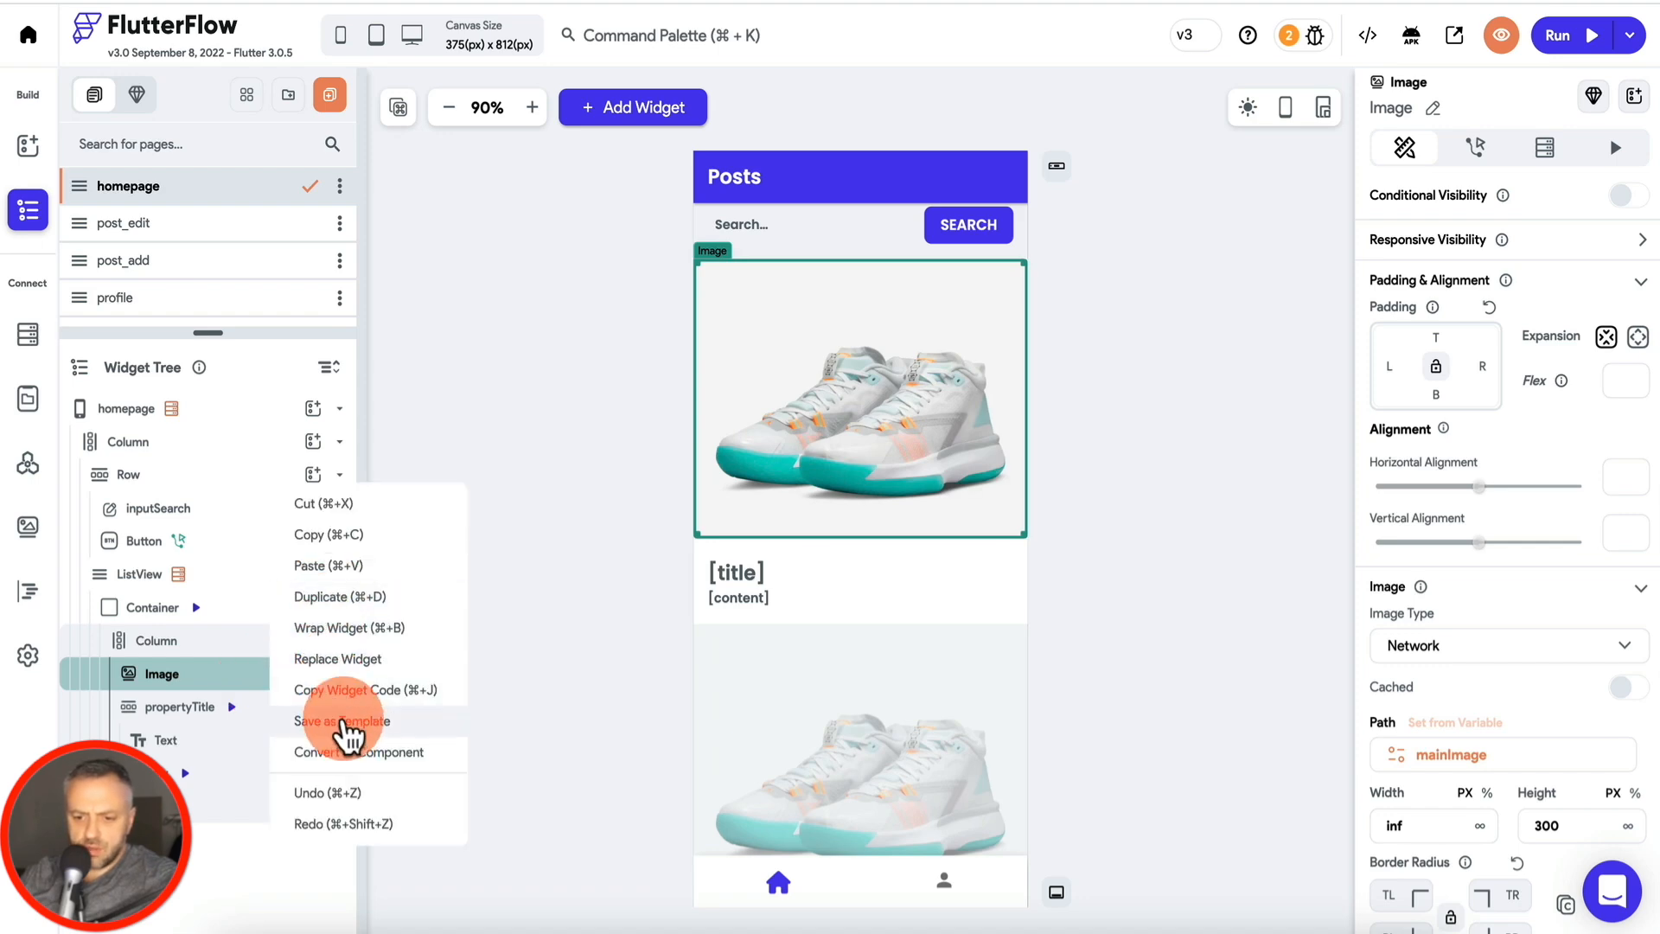
click(361, 631)
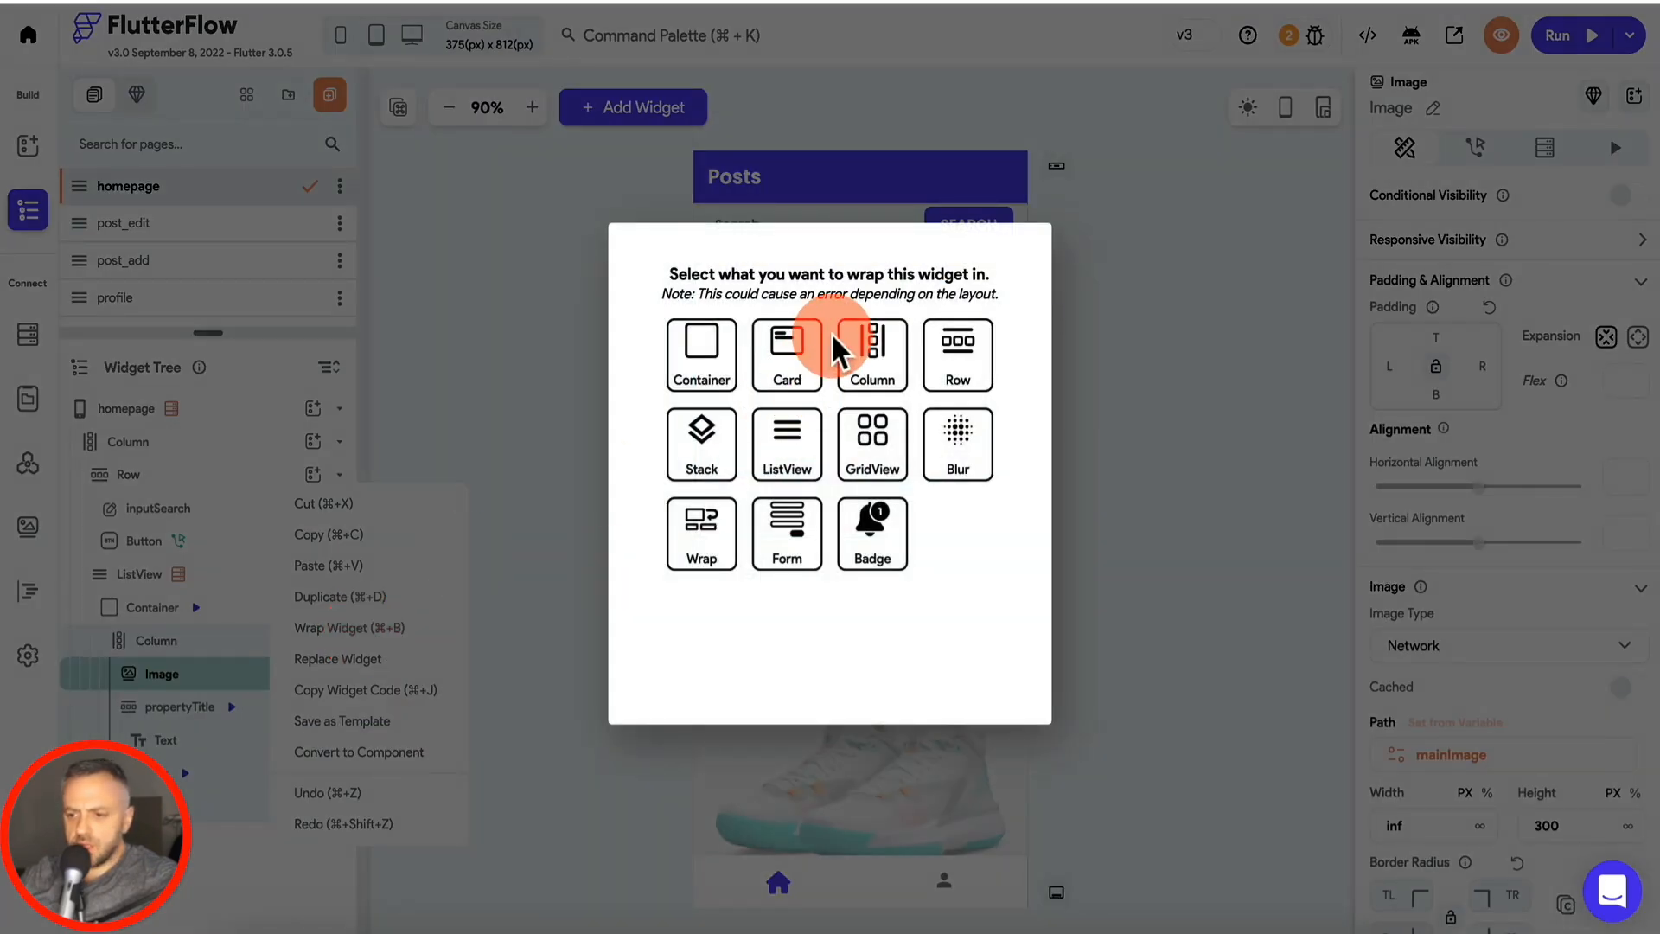
click(702, 451)
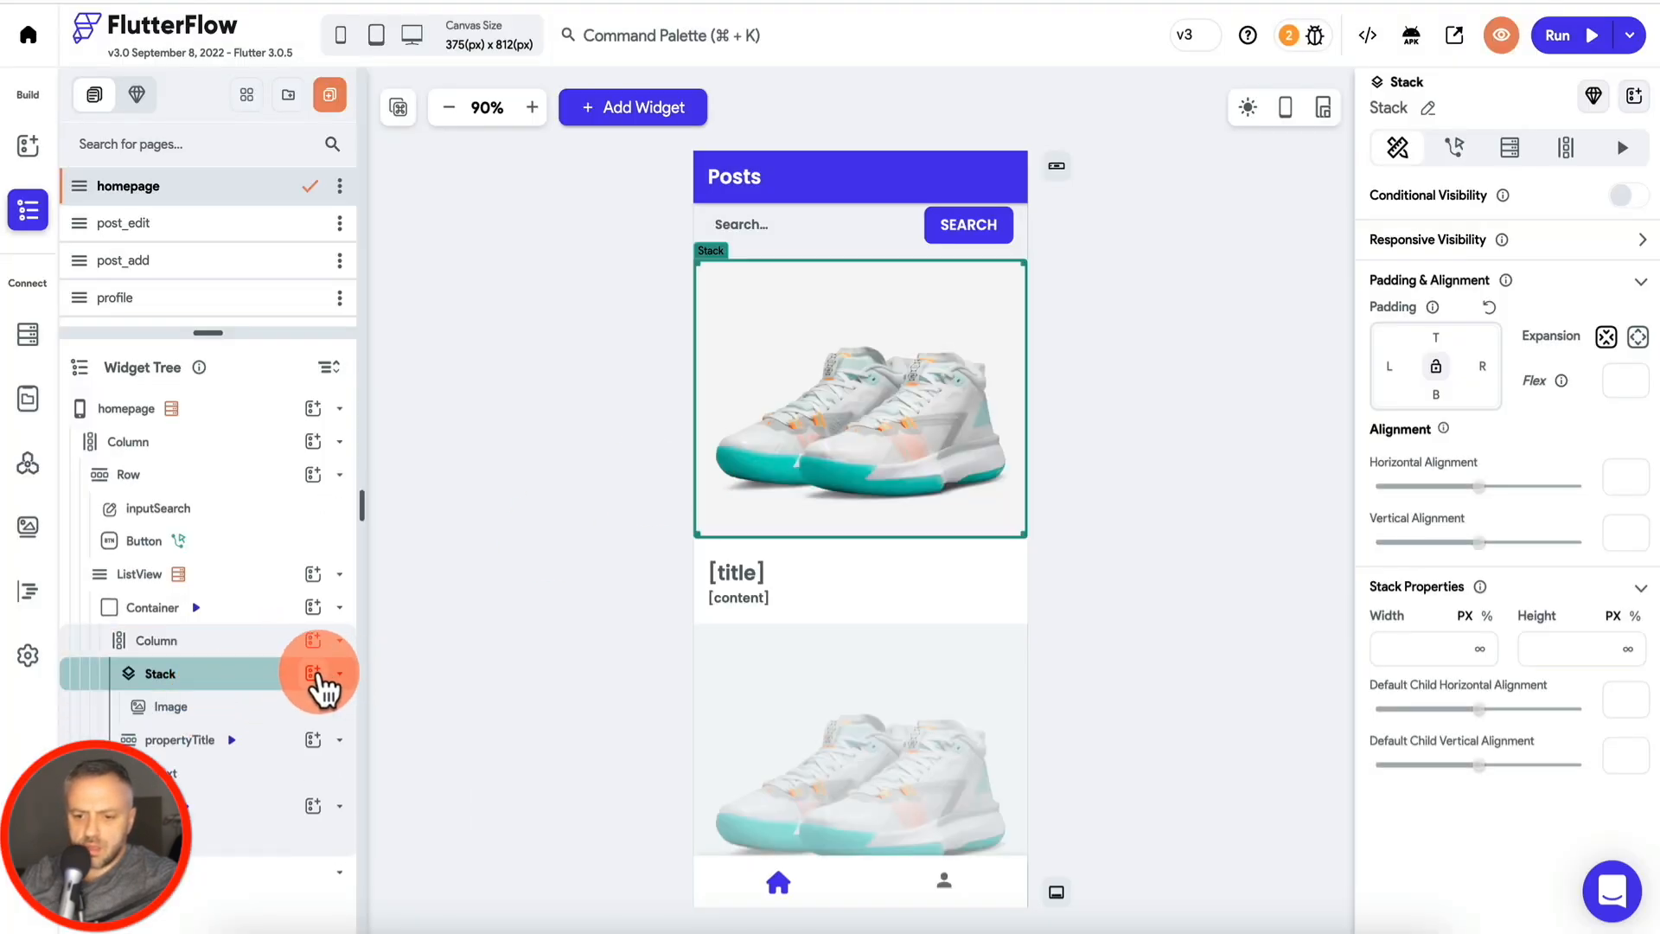
click(313, 674)
click(519, 495)
text(but)
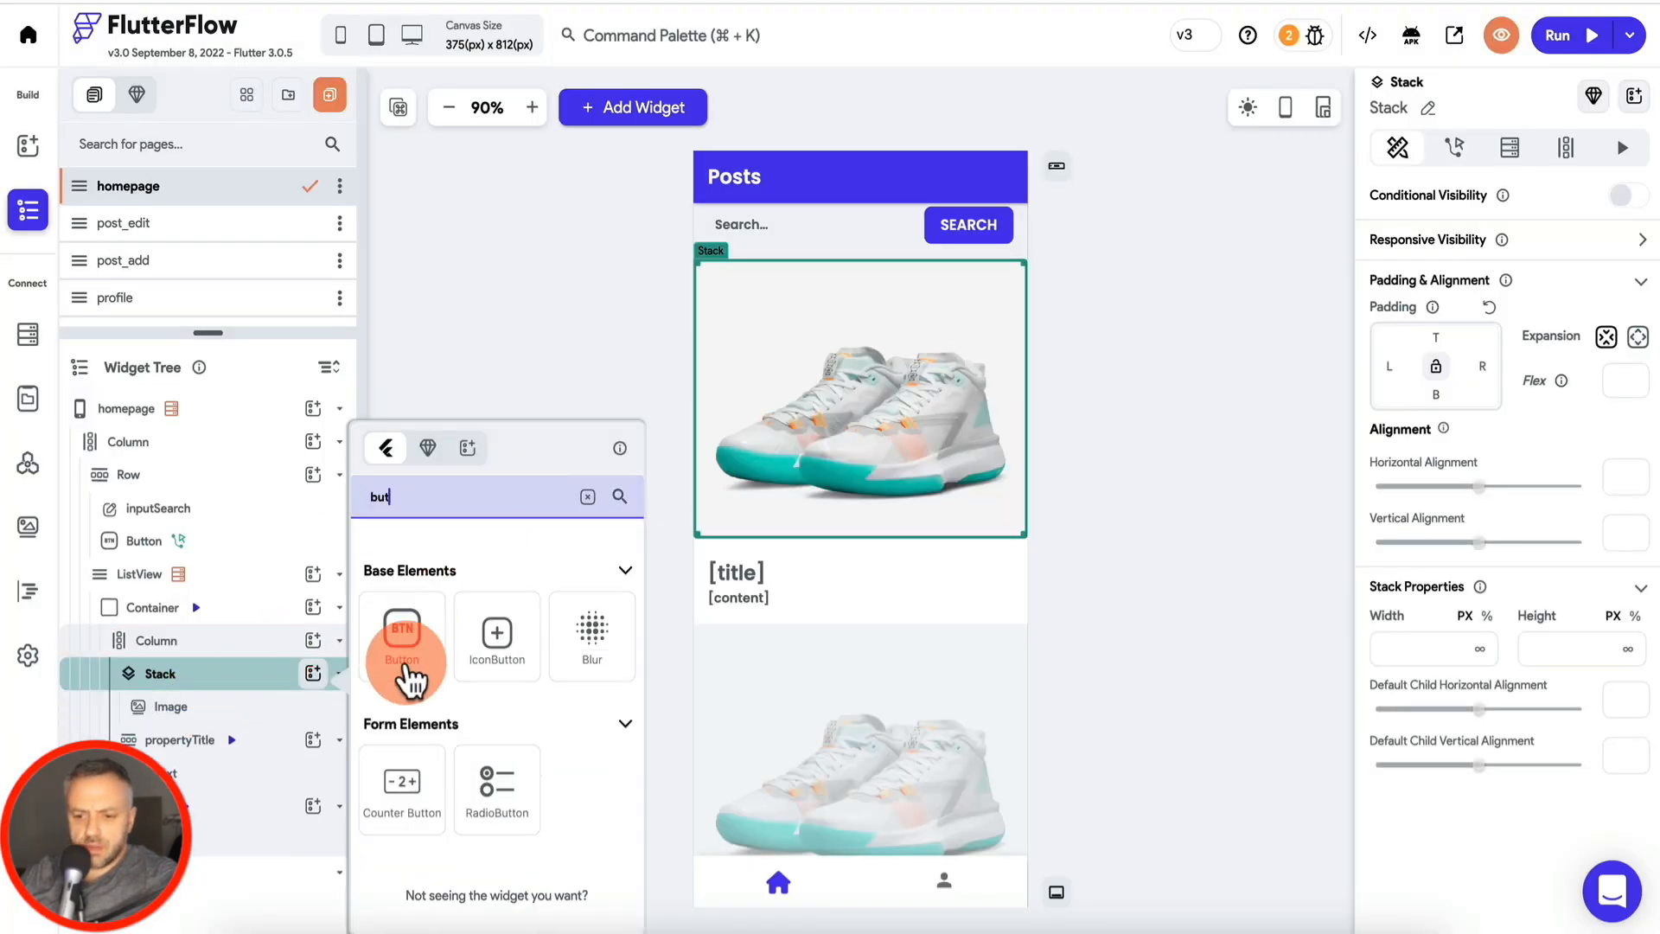
click(406, 666)
click(309, 741)
key(BackSpace)
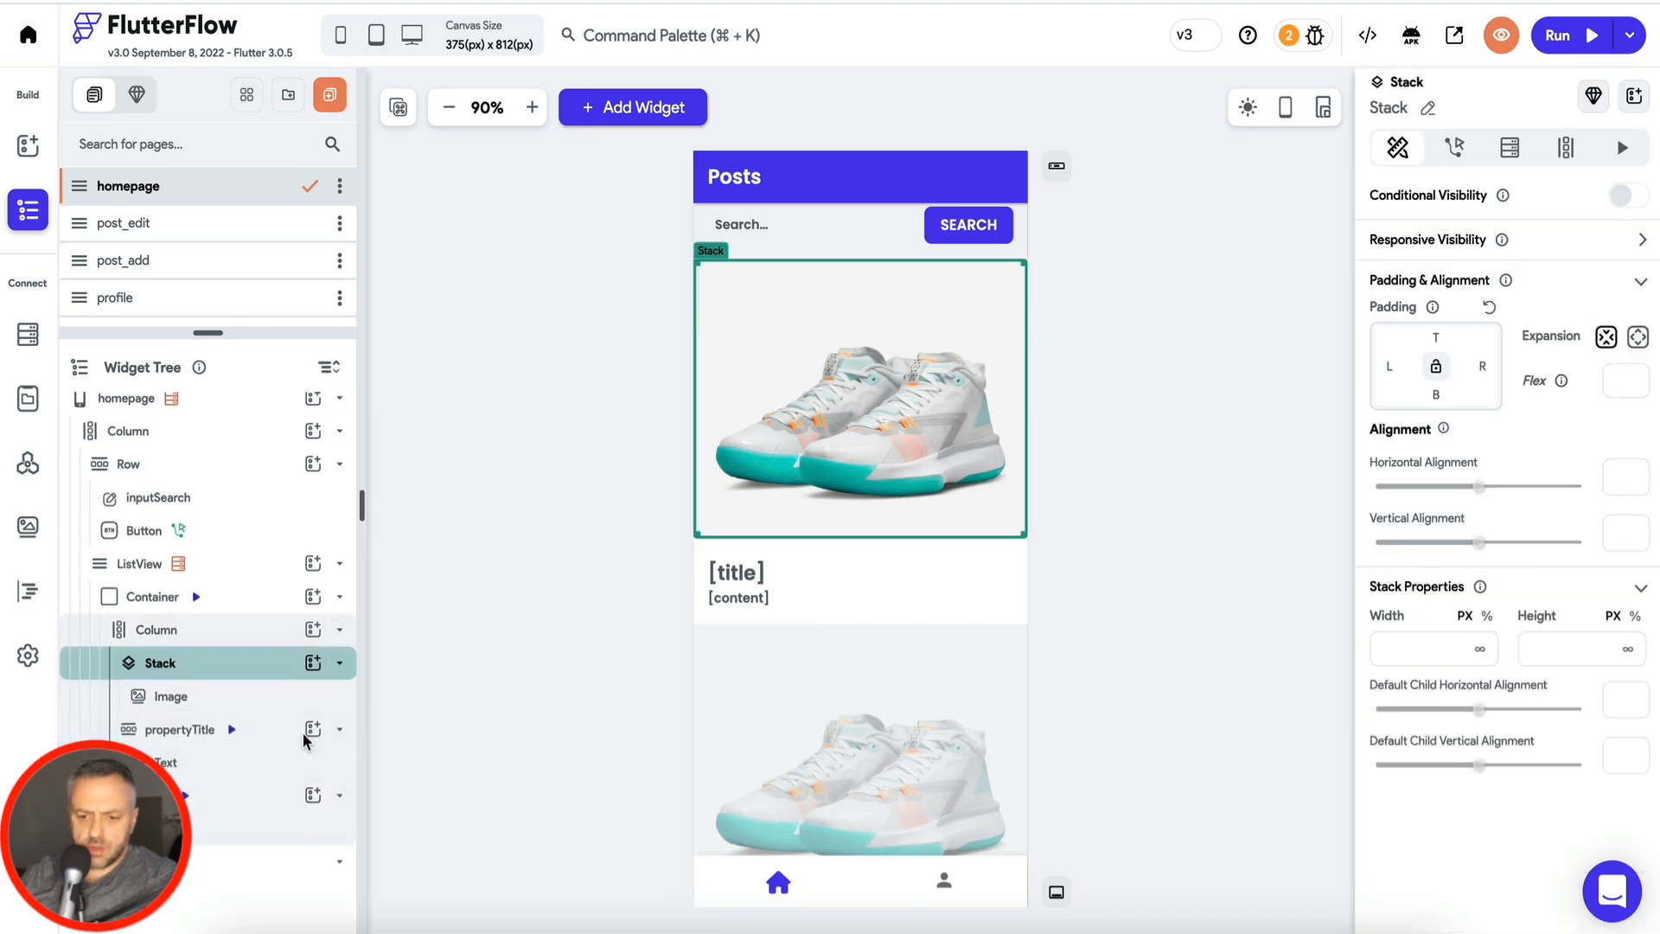
Step: Add an IconButton to the Stack that holds the post image
click(313, 674)
text(but)
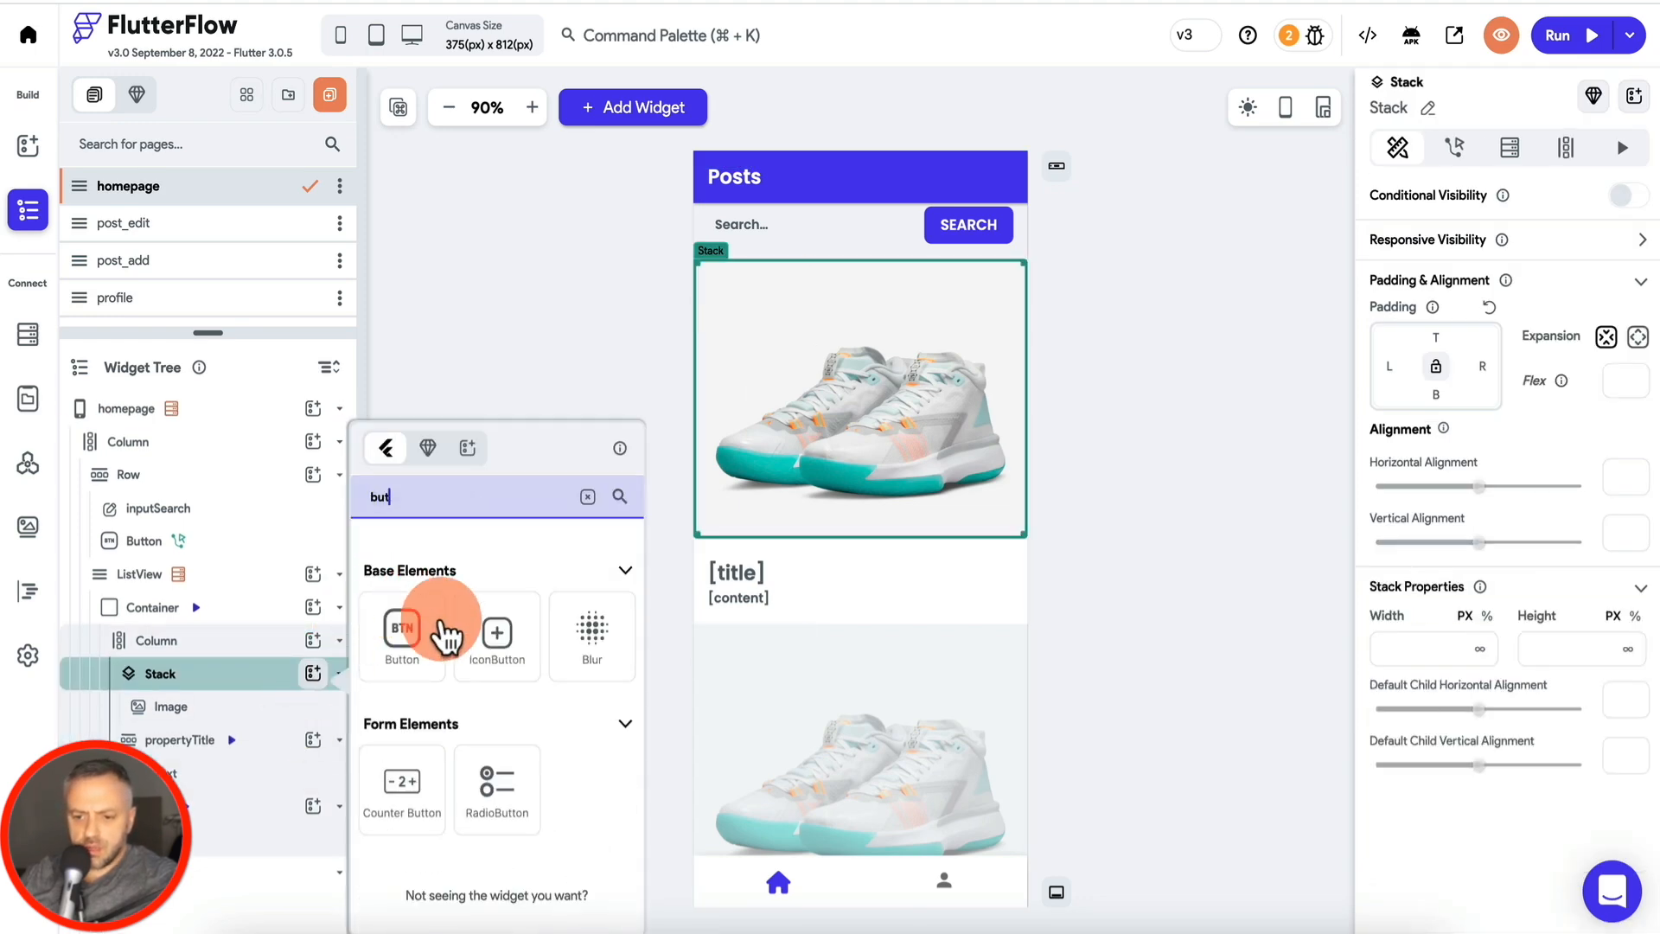
click(497, 631)
Step: Set the IconButton's horizontal and vertical alignment to 1
click(225, 741)
scroll(1539, 717, down, 3)
scroll(1548, 705, up, 3)
click(1594, 487)
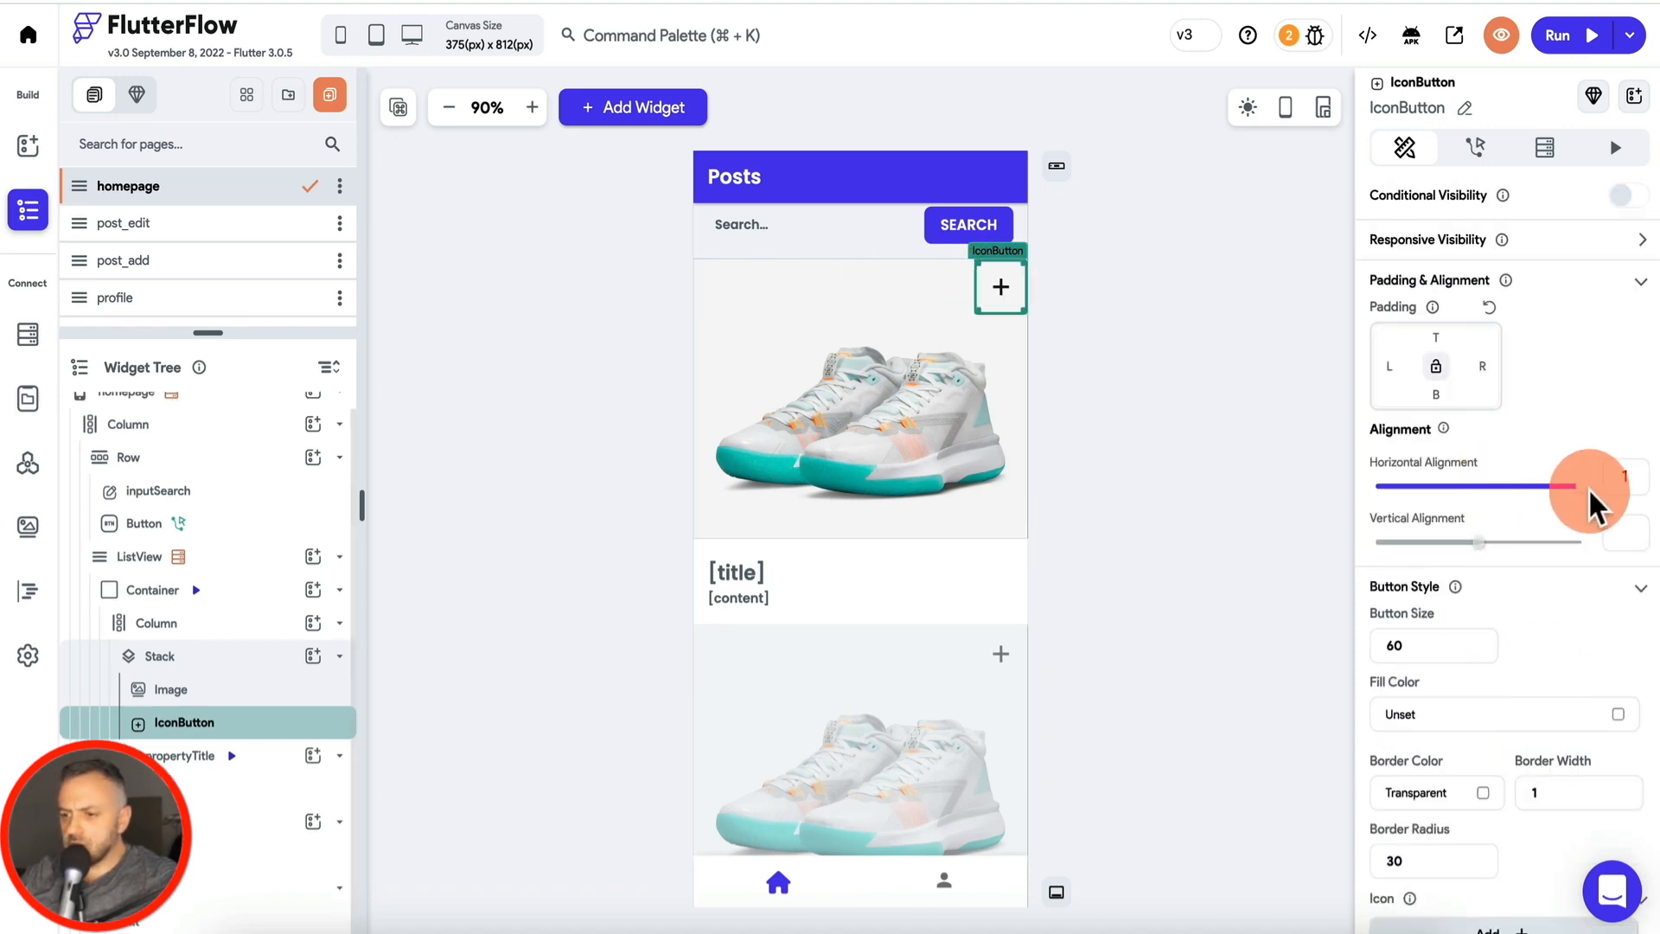
click(1581, 542)
Step: Search the icon library for a trash symbol and assign the Material Delete icon to the IconButton
scroll(1590, 439, down, 3)
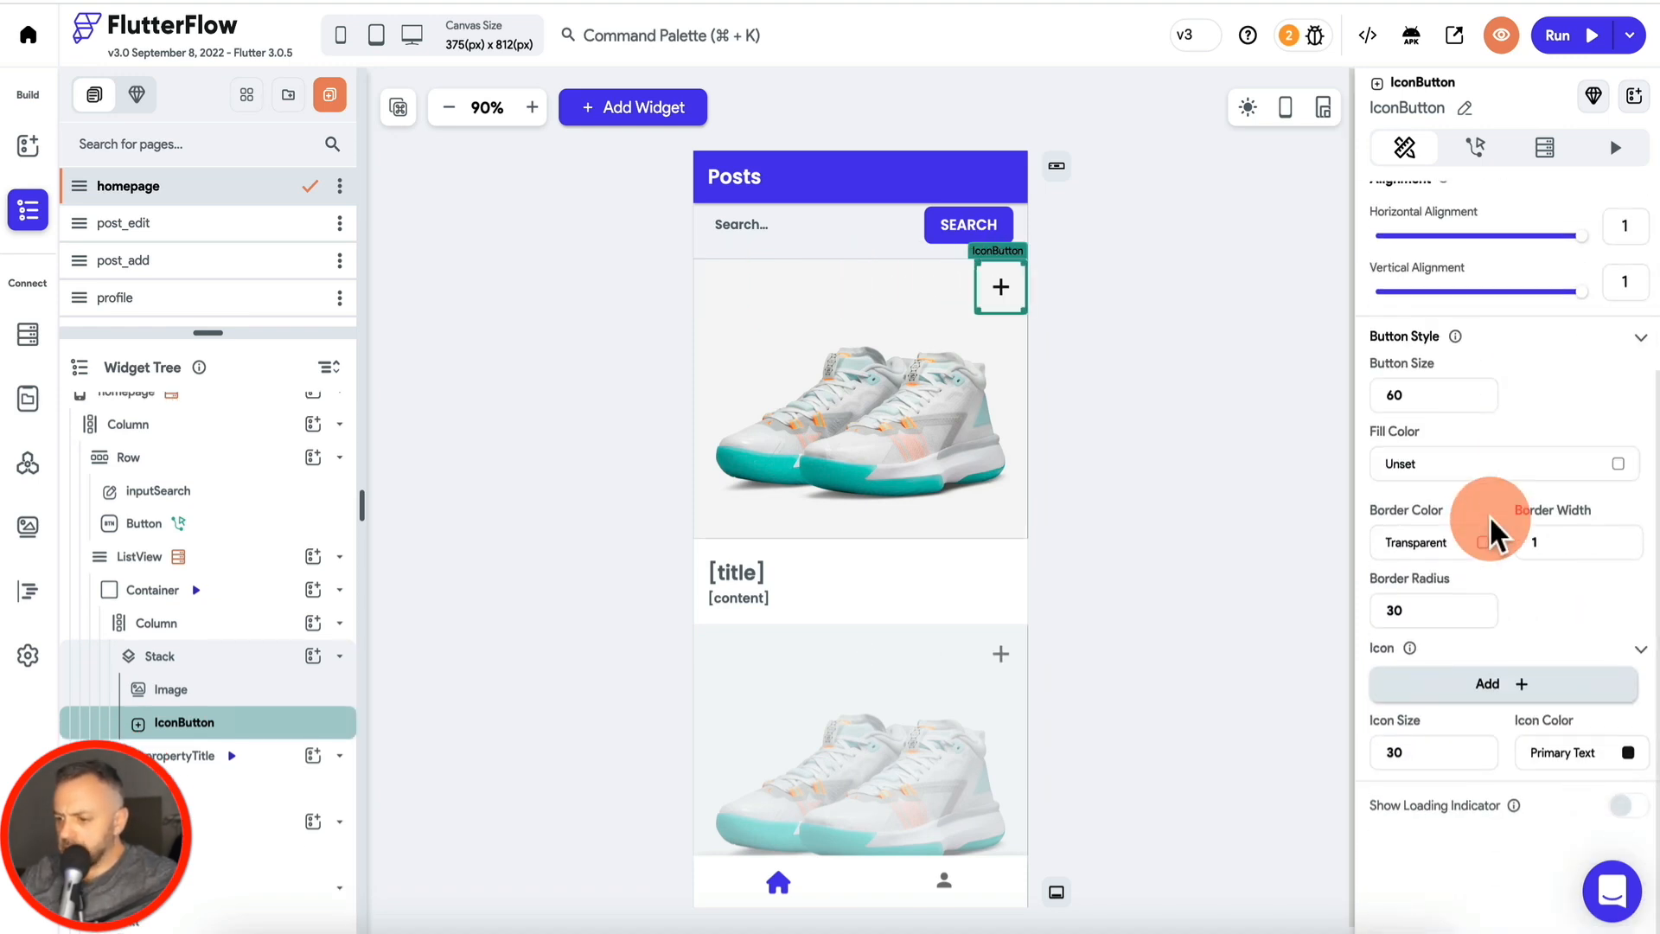
click(1418, 689)
text(garb)
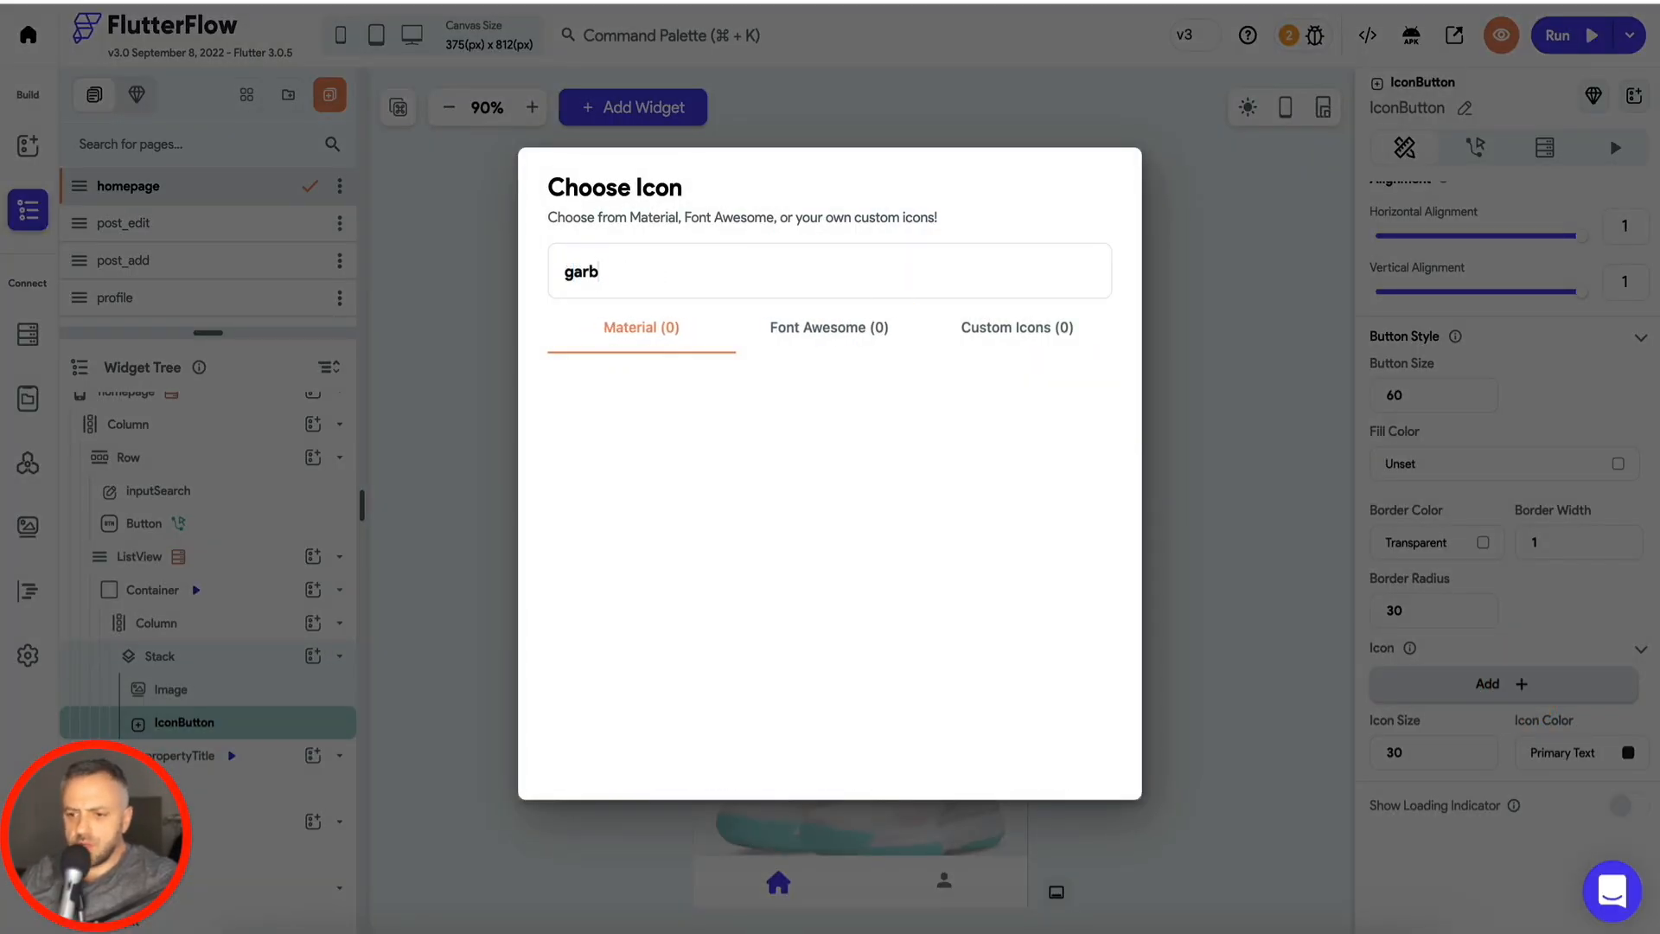
text(tra)
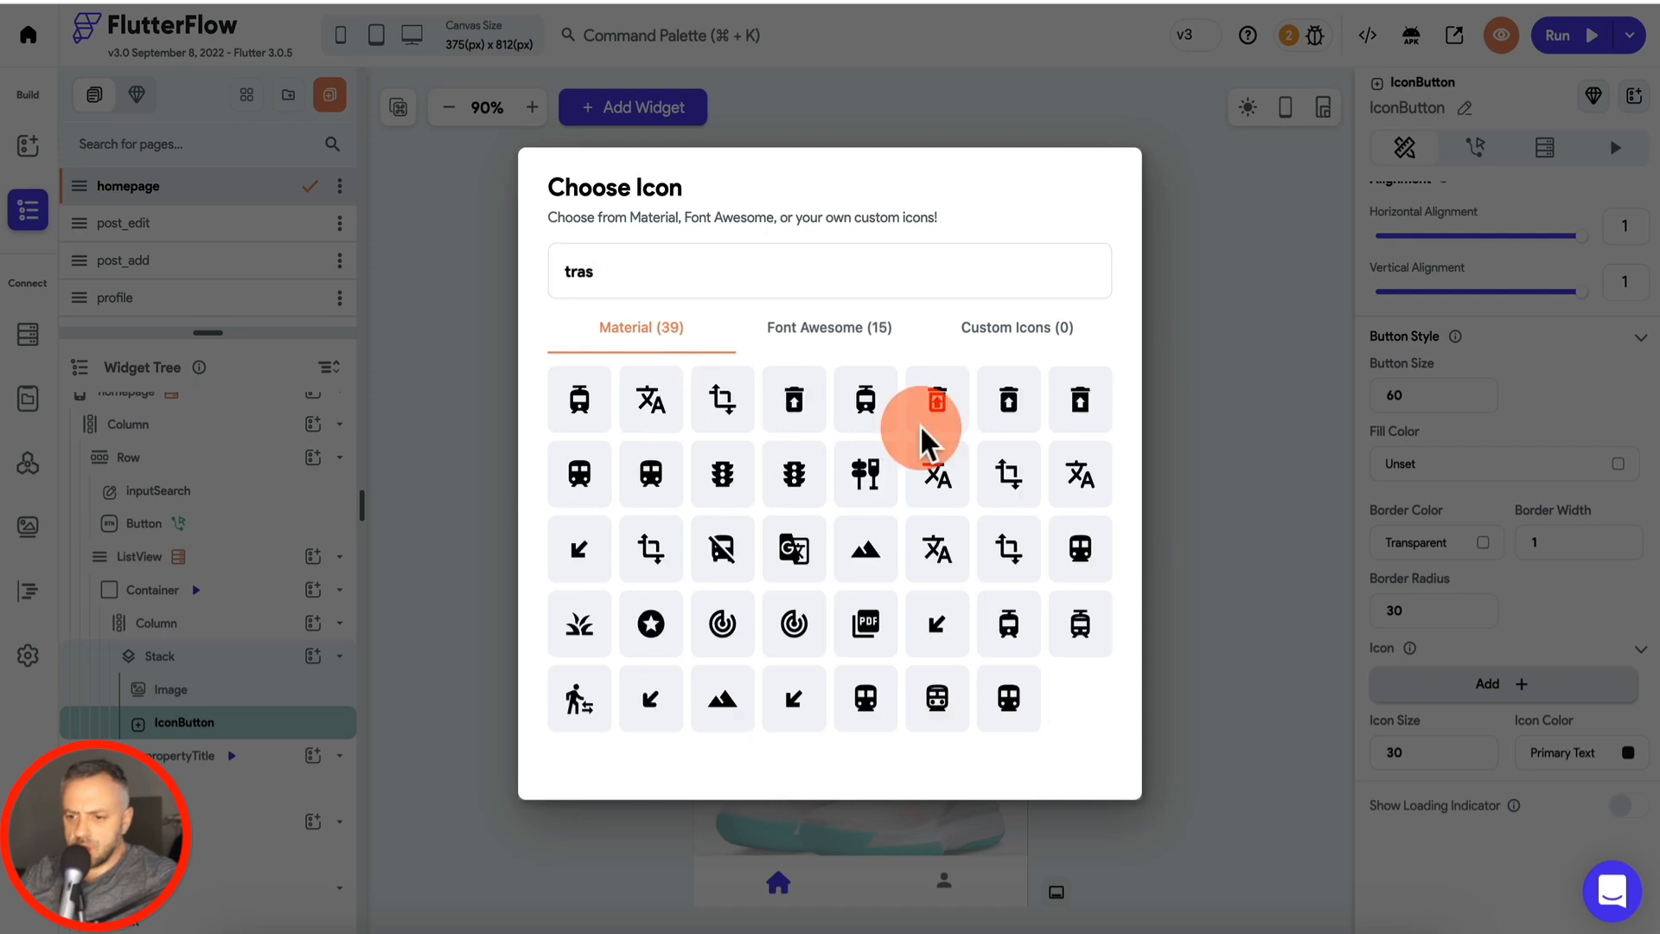
text(s)
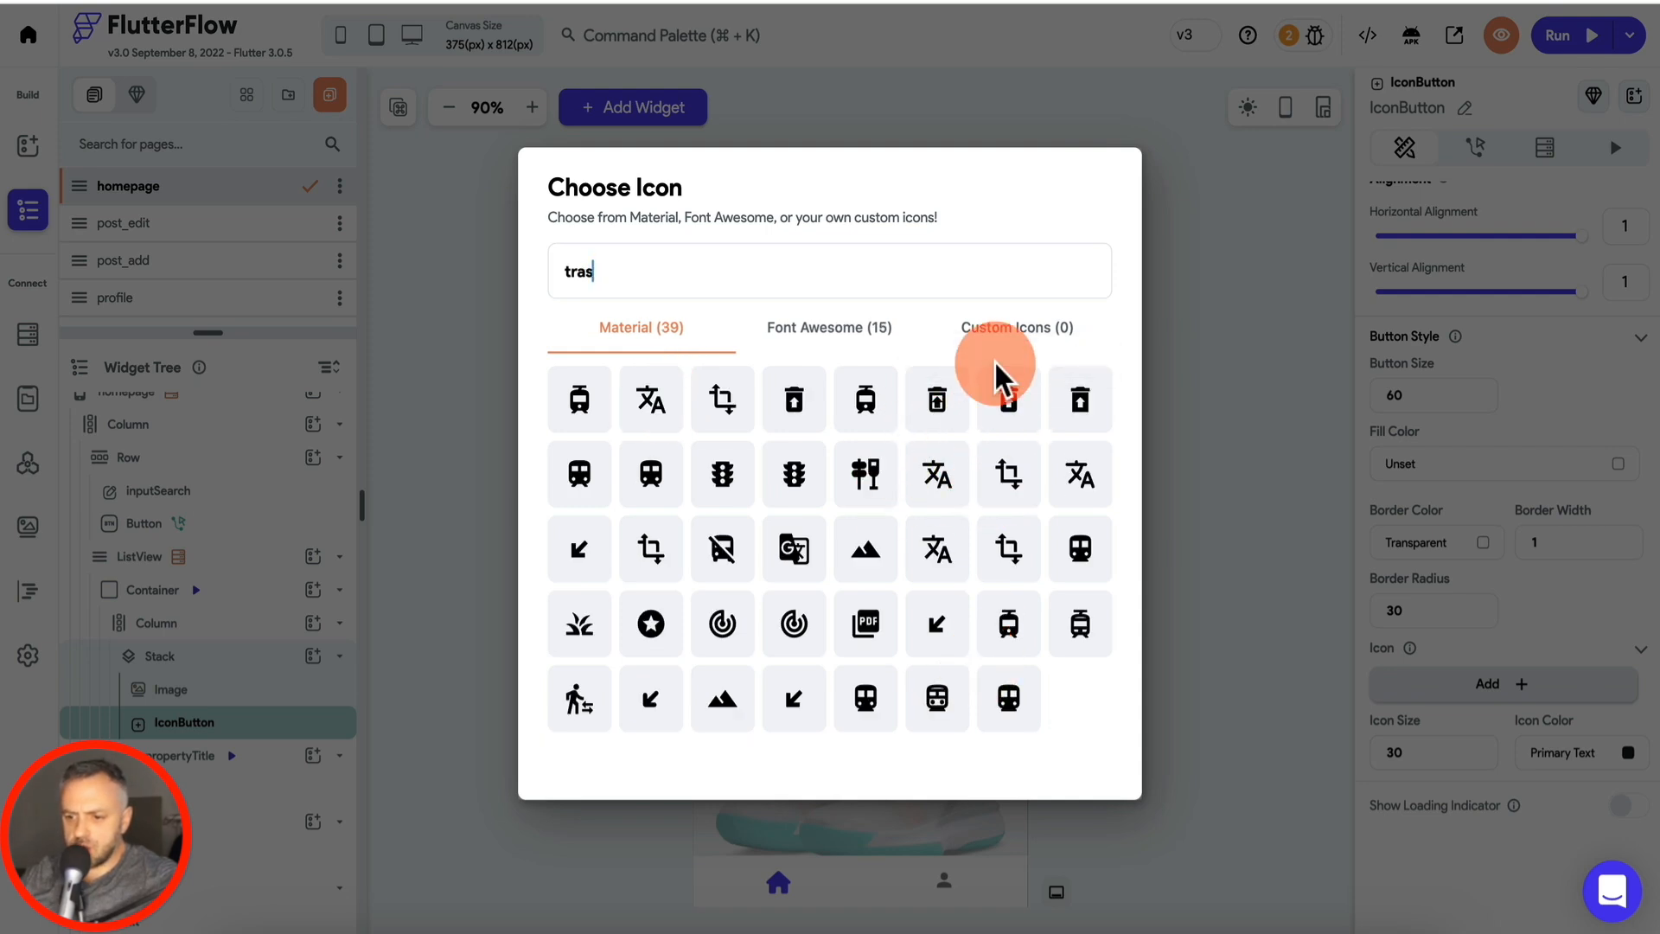
text(h)
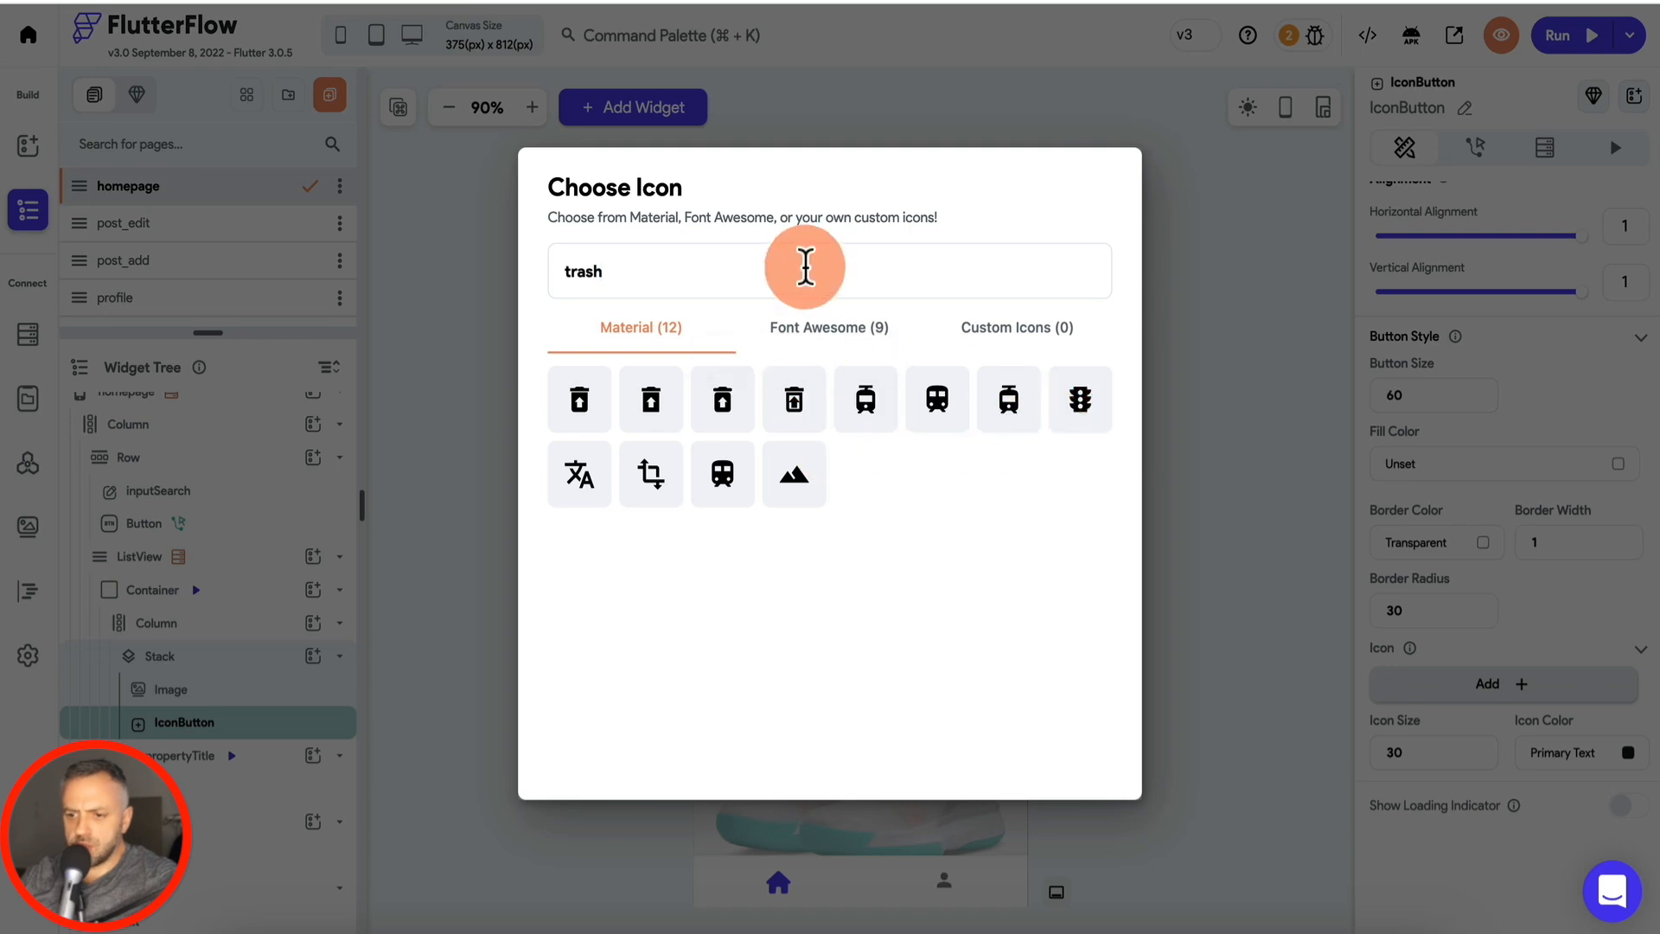
double_click(805, 268)
text(delete)
click(586, 396)
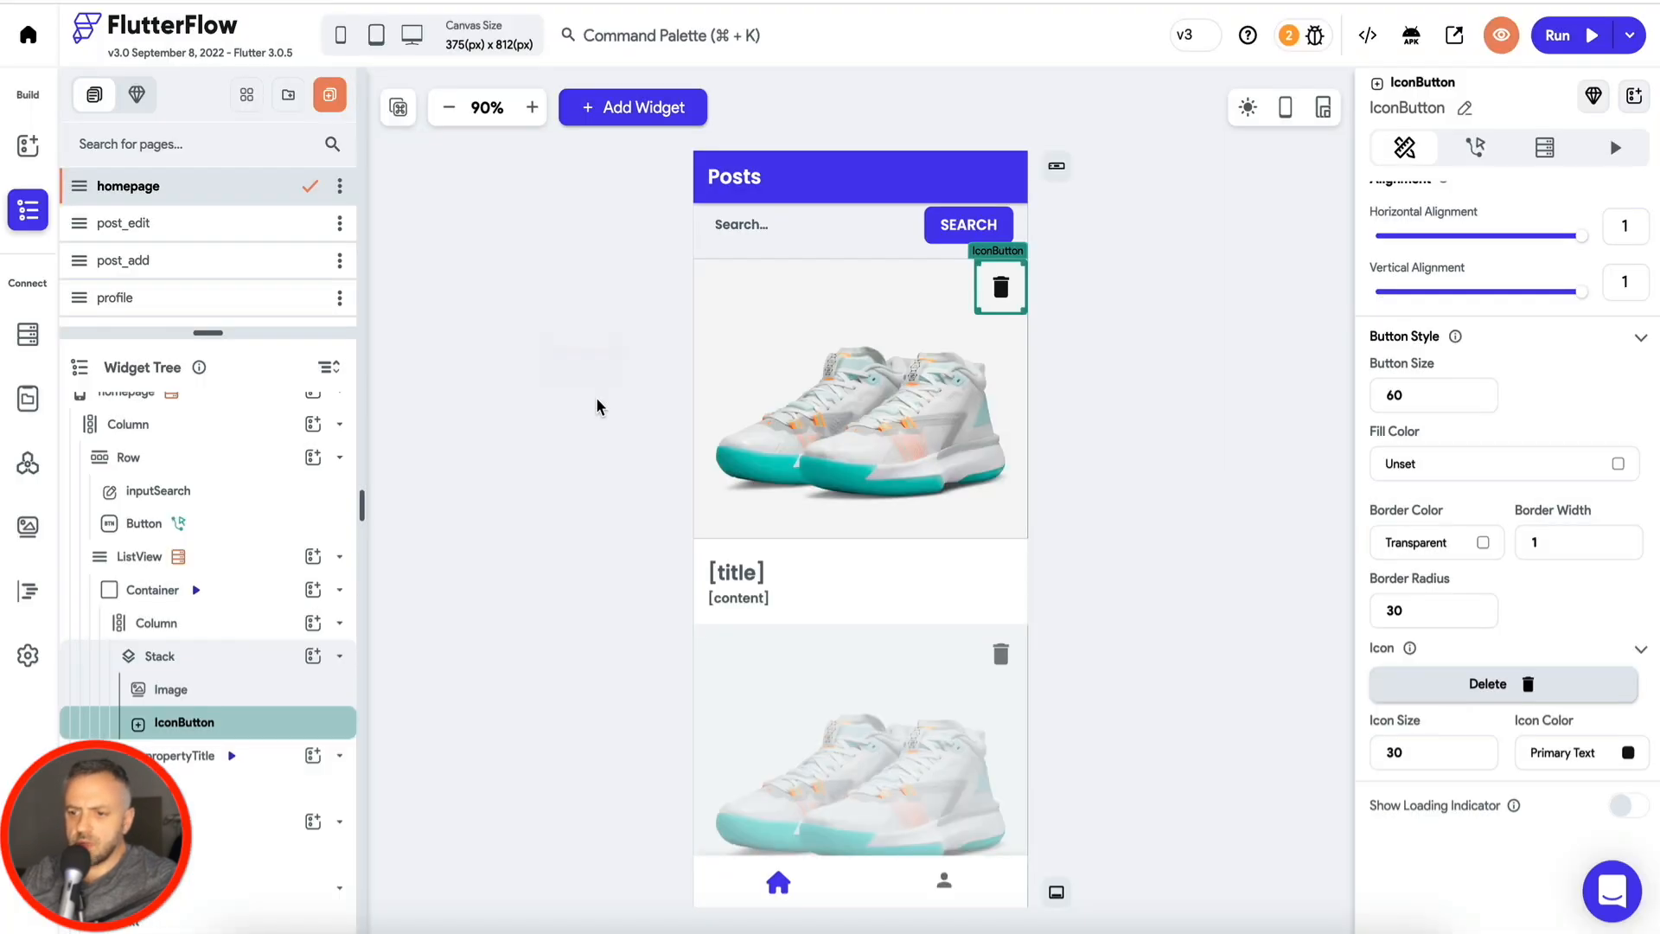
Step: Set the delete IconButton's icon color to the red #ef4c39 from the recent colors
click(1628, 796)
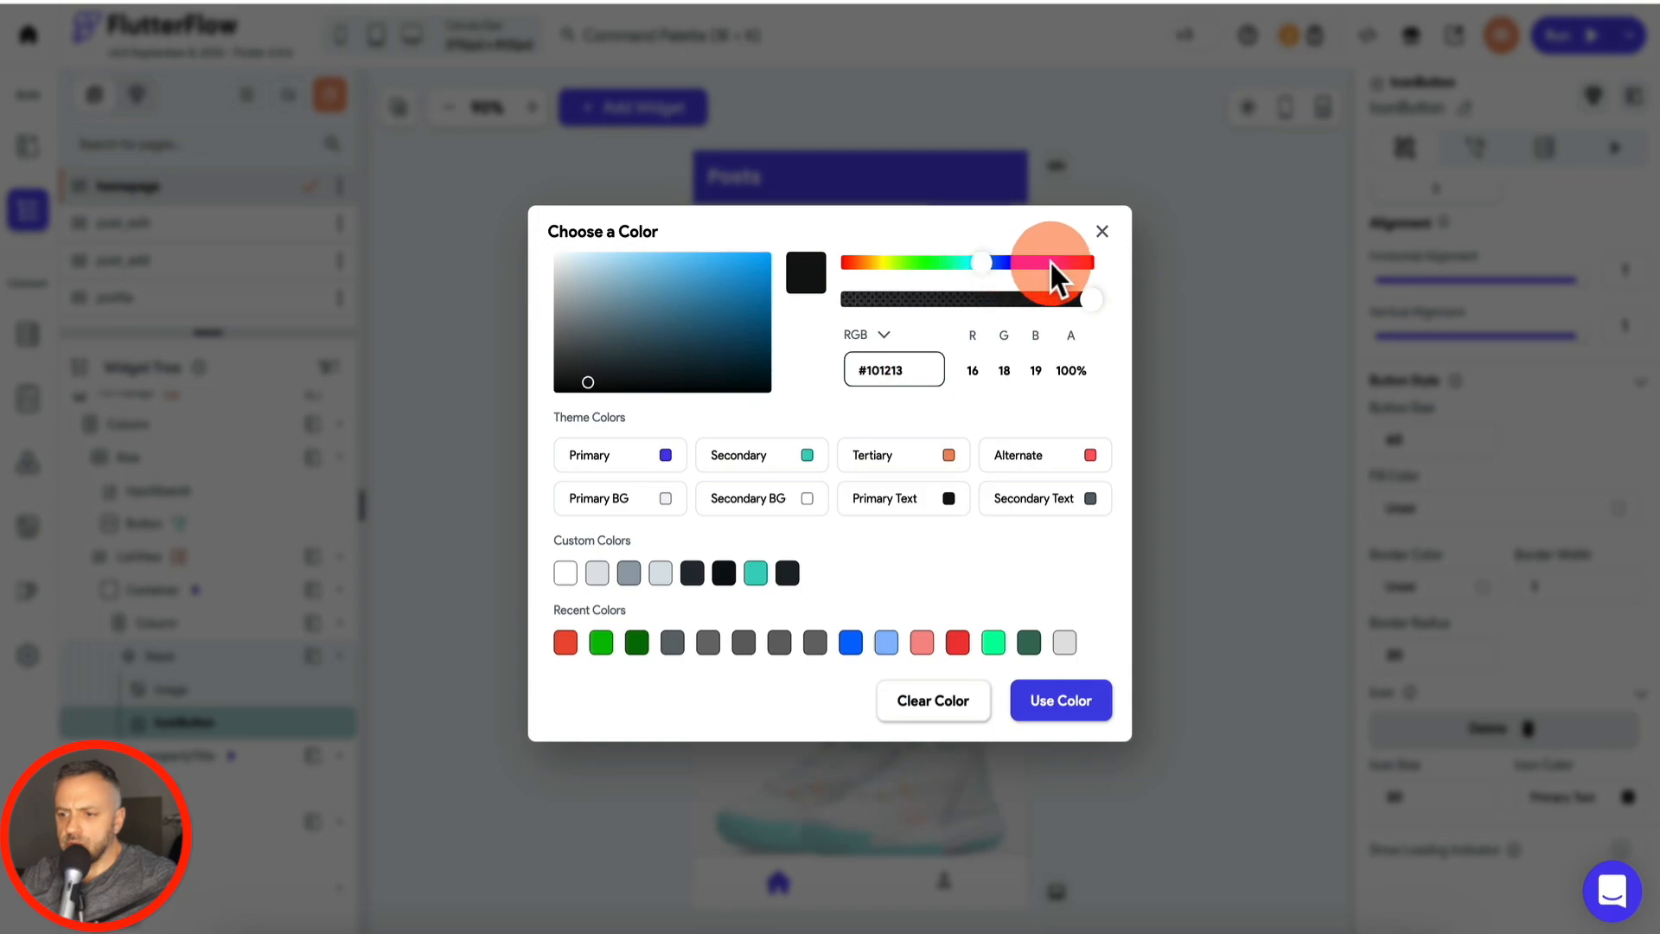
click(562, 645)
click(1063, 705)
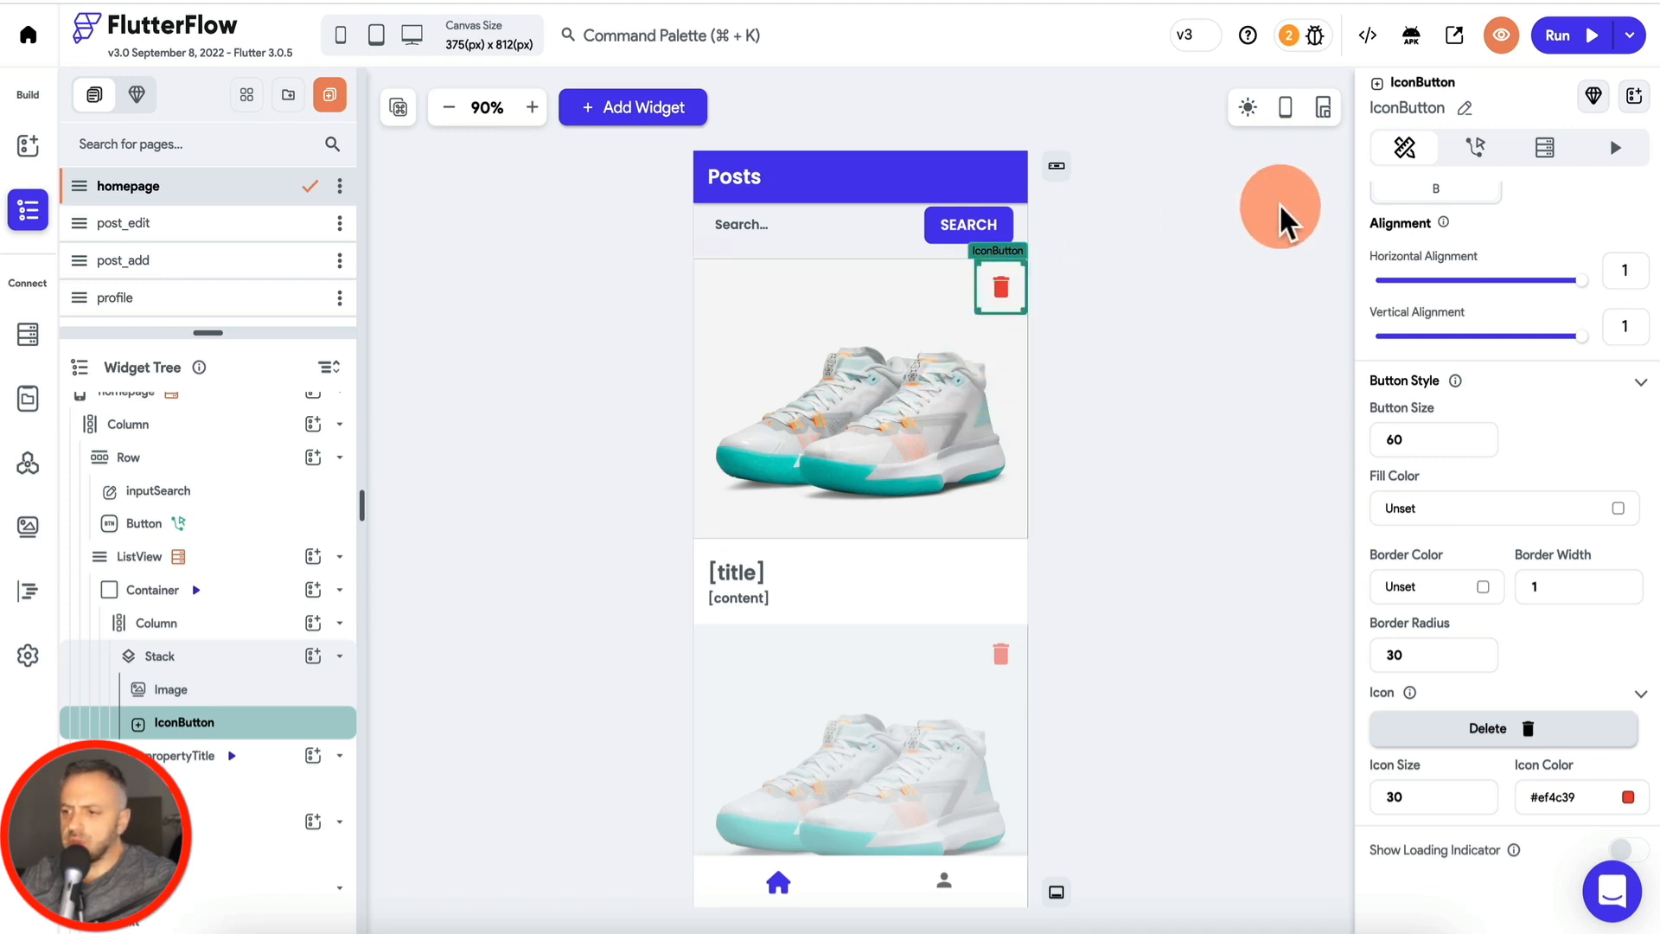
Step: Add an on-tap Delete Document database action to the delete IconButton
click(1475, 160)
click(1543, 322)
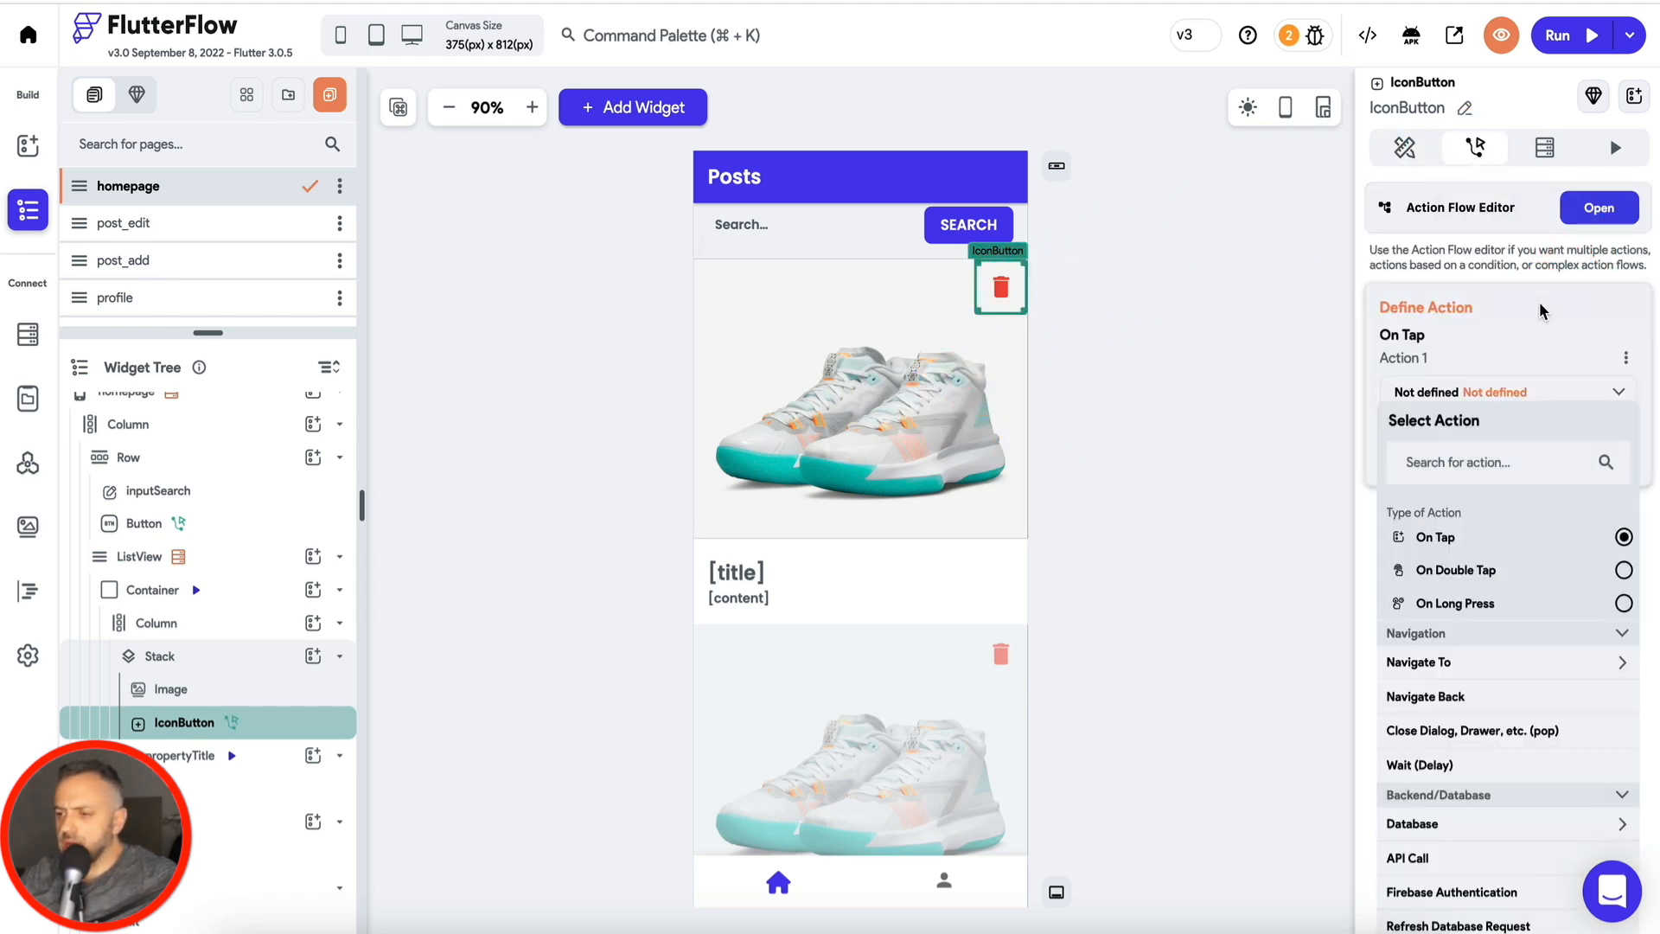
text(data)
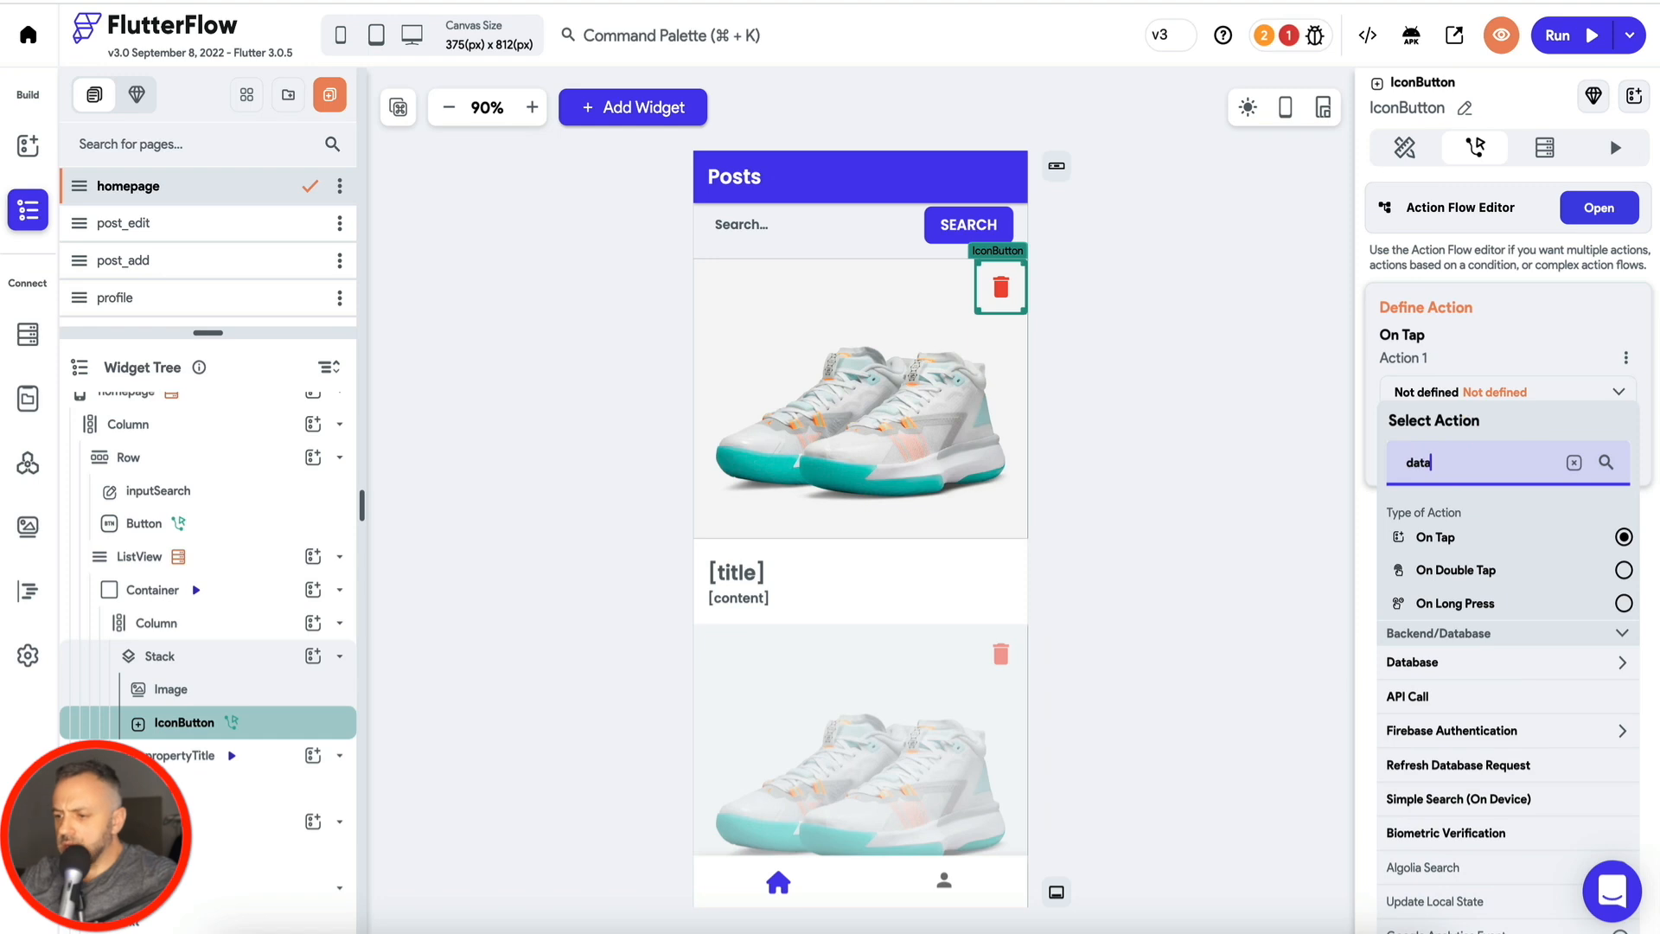
click(1450, 676)
click(1452, 738)
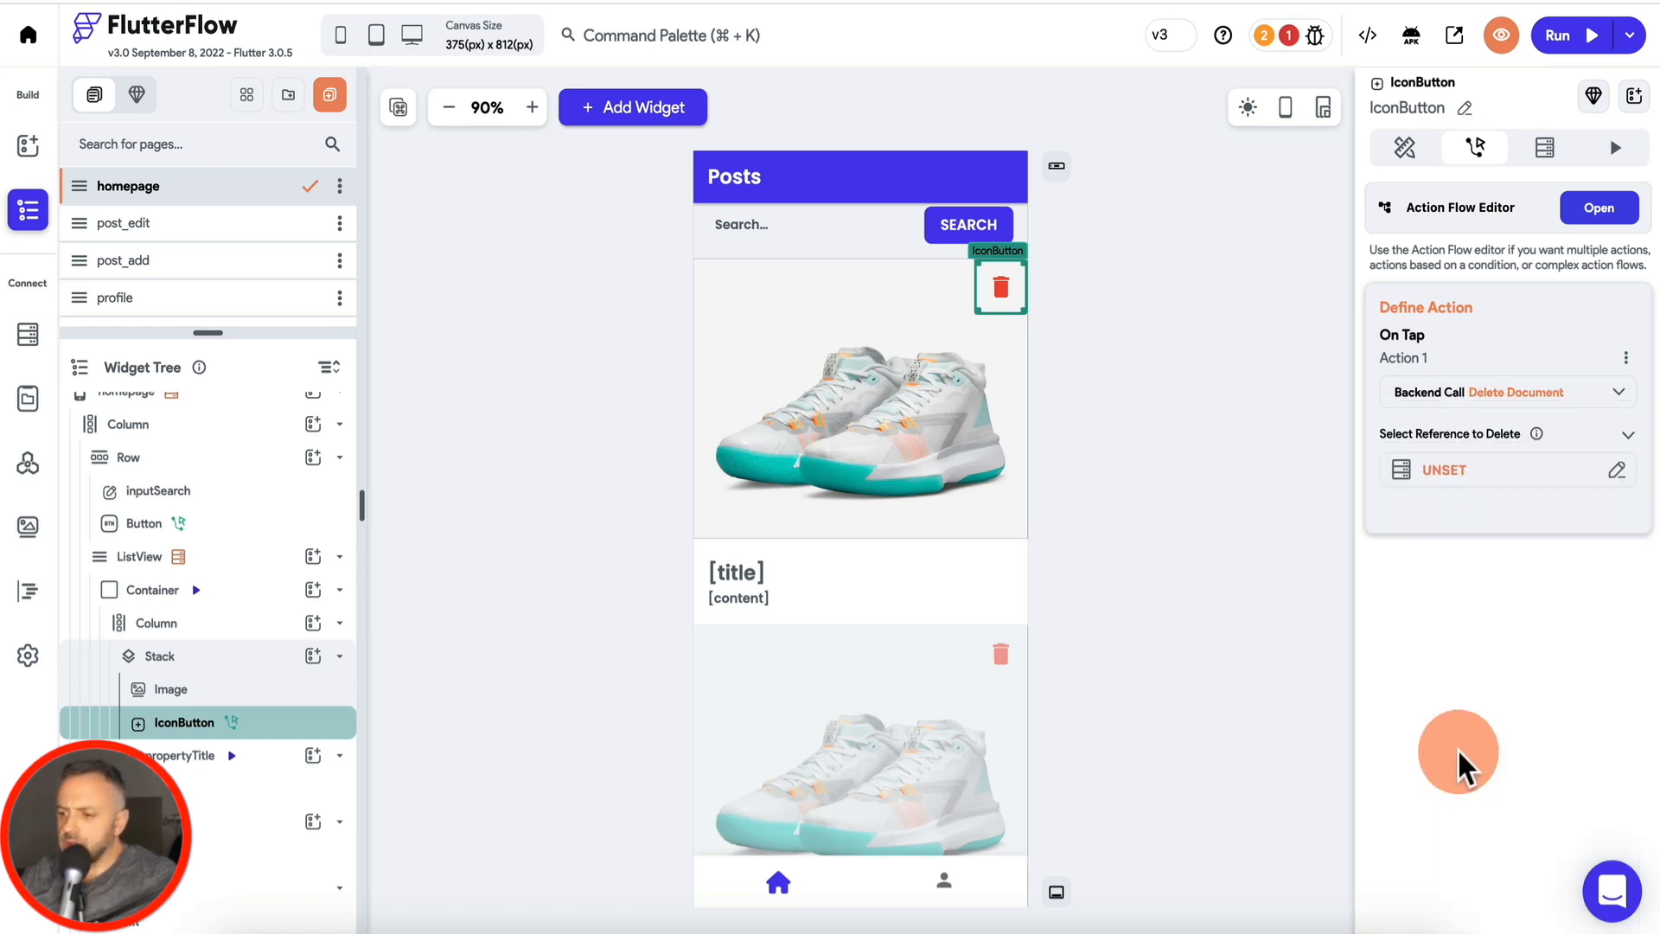
Step: Set the document to delete to the Reference of the posts Item
click(1491, 484)
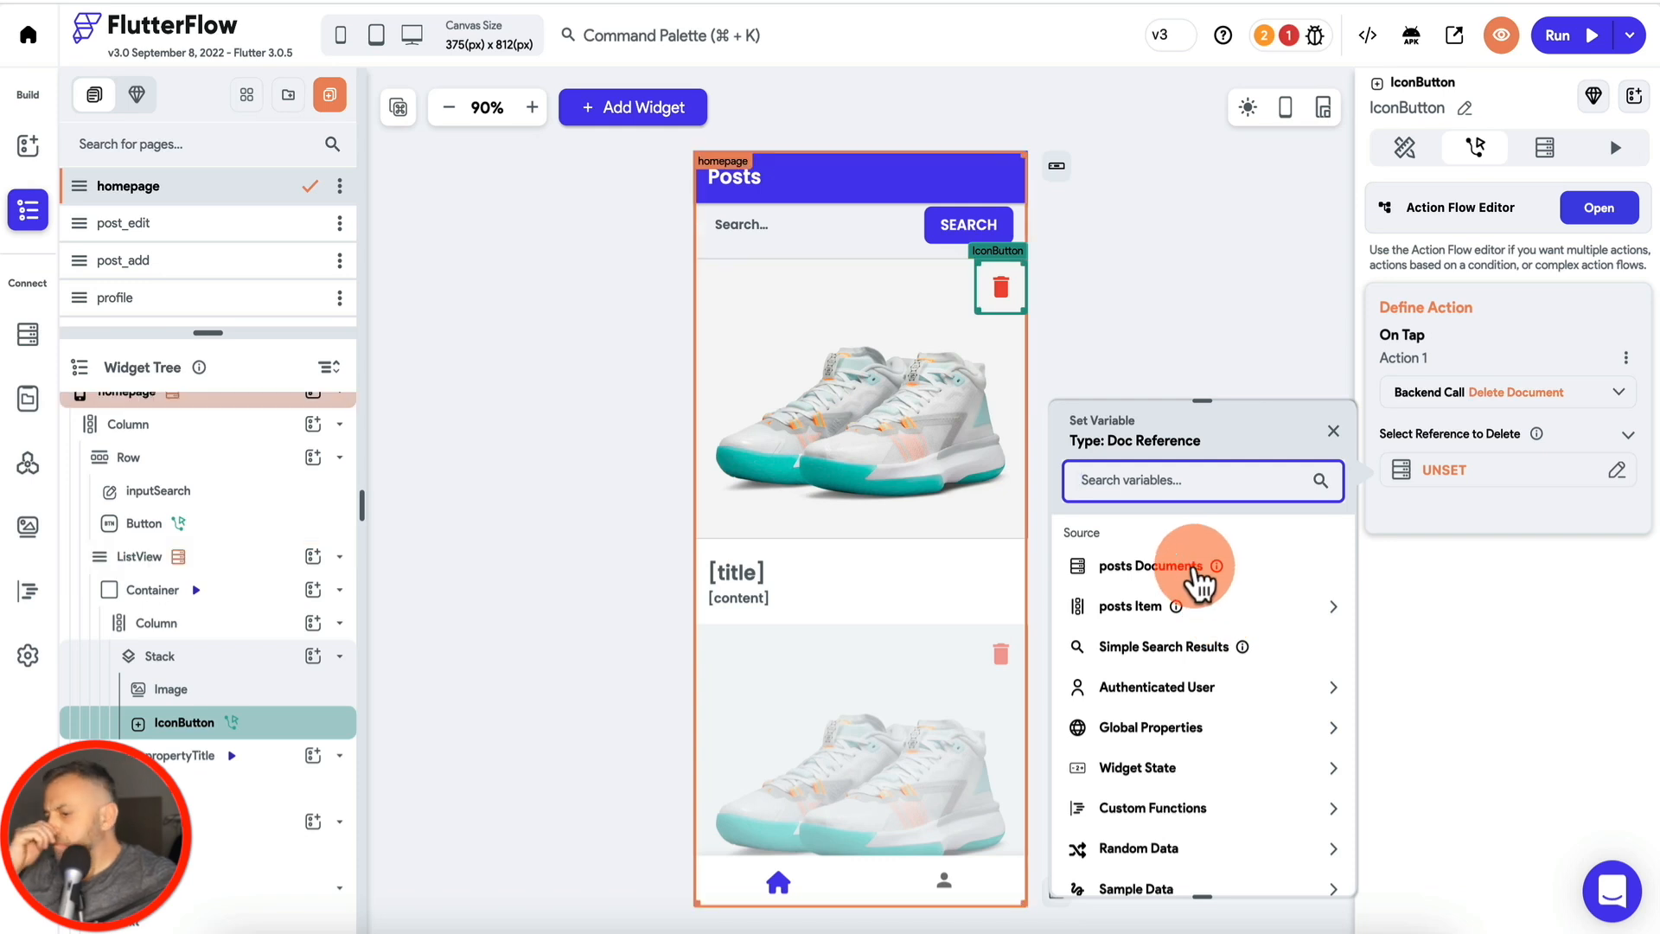
click(1193, 606)
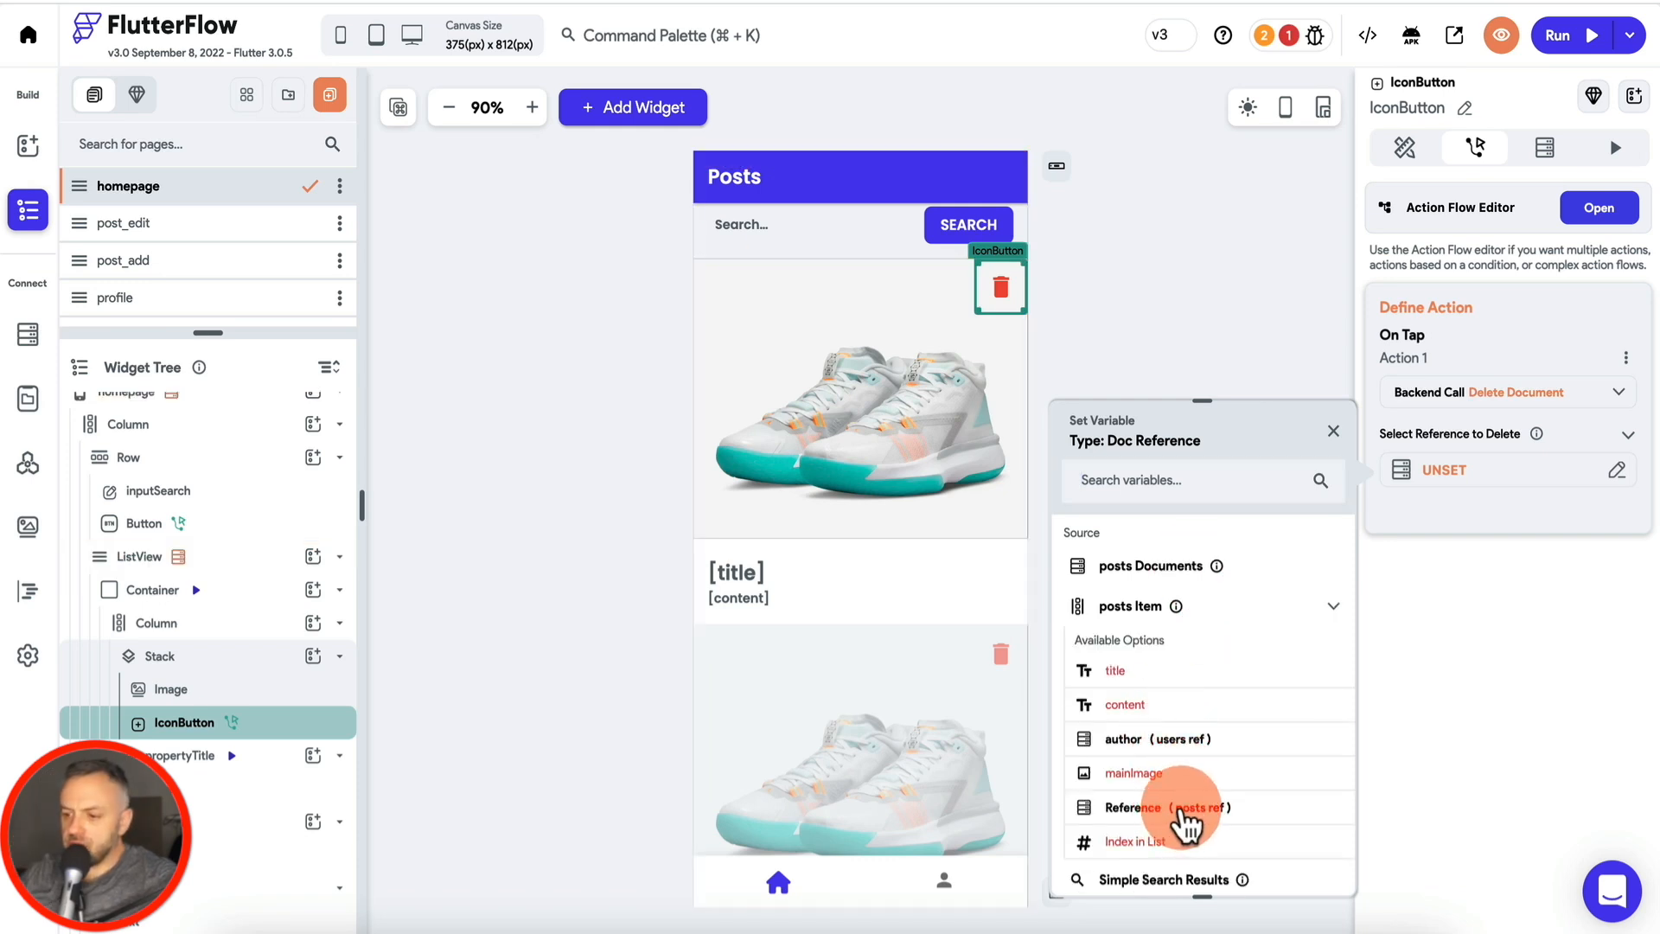
click(1187, 807)
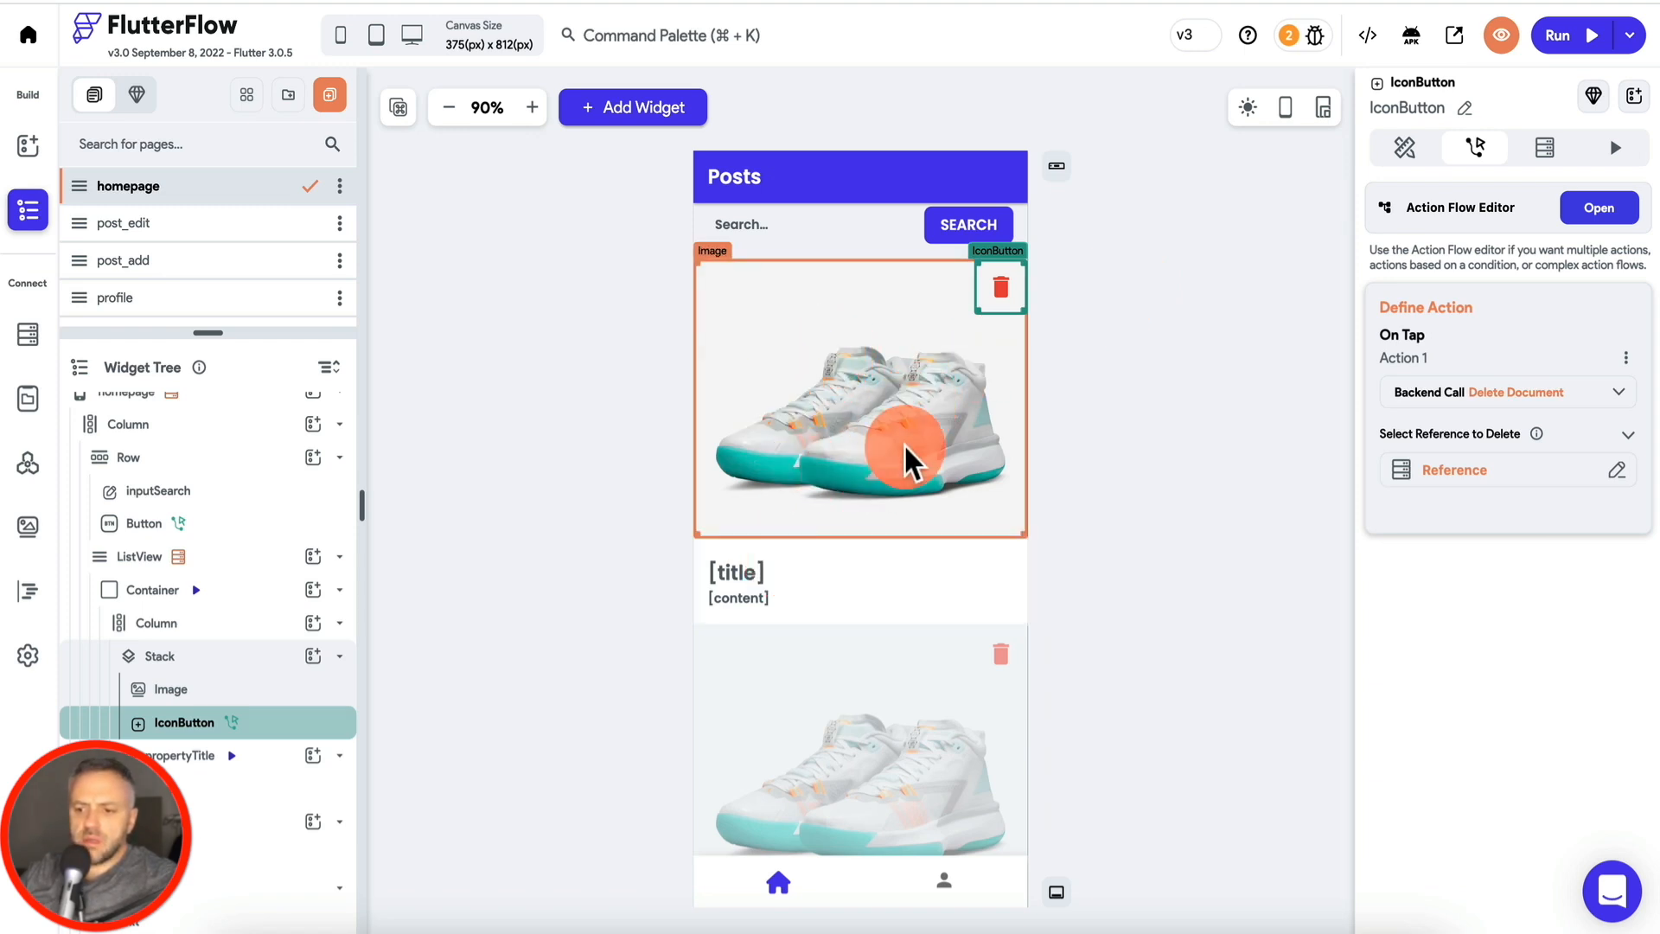
Step: Duplicate the SEARCH button in the search row
click(851, 472)
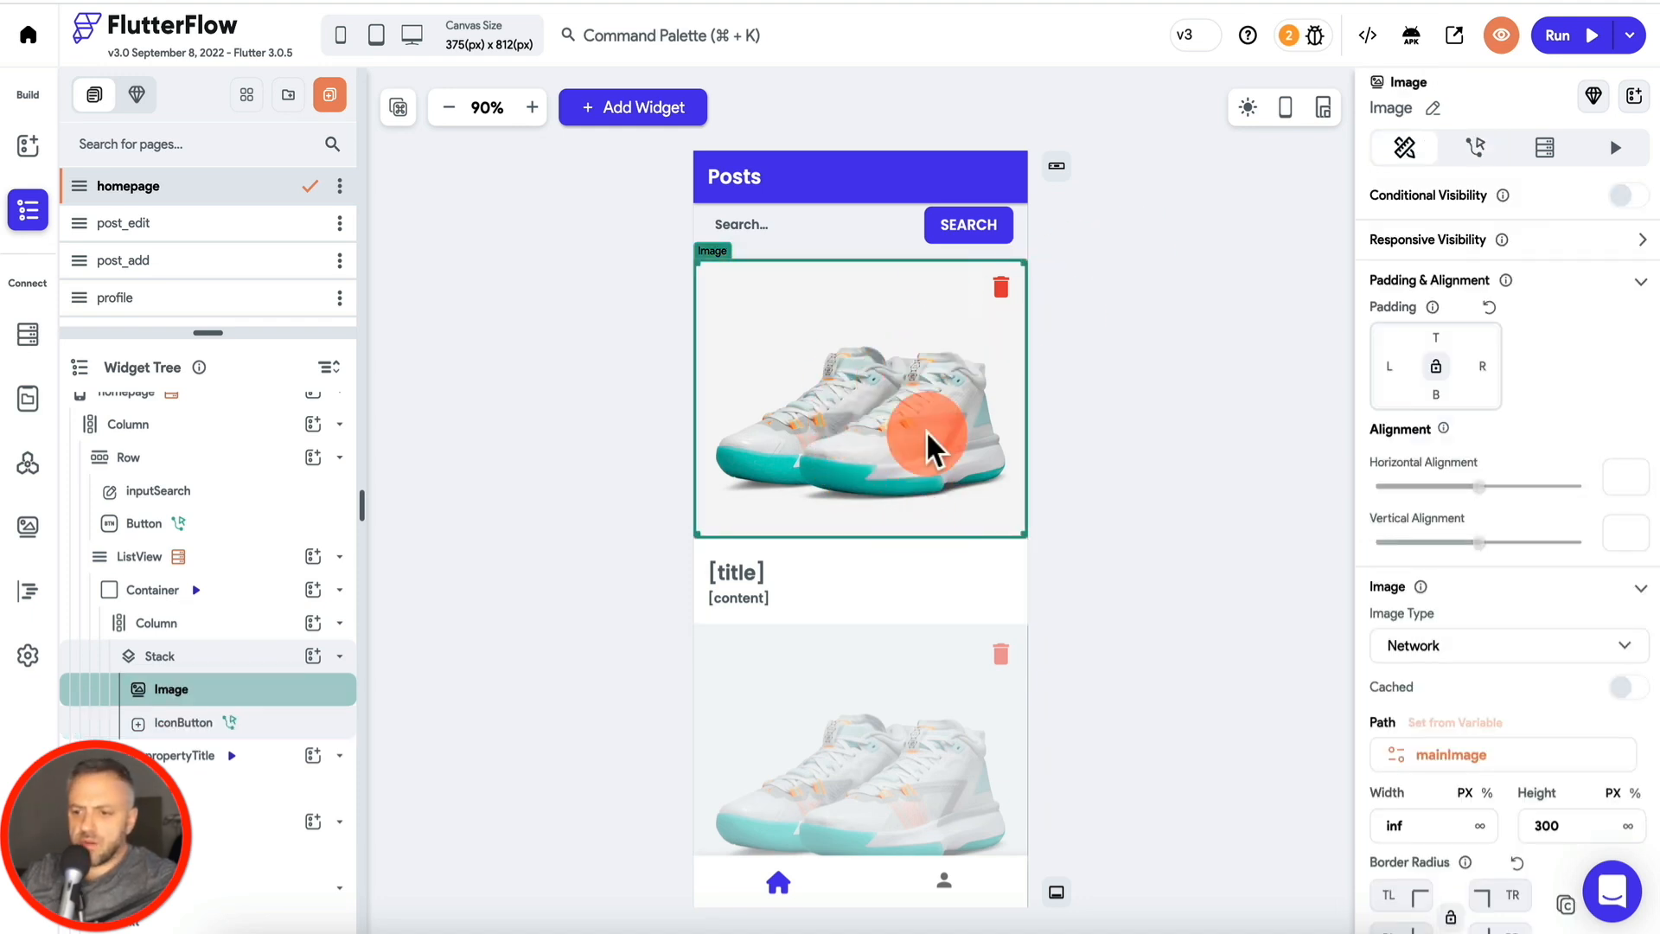
click(971, 234)
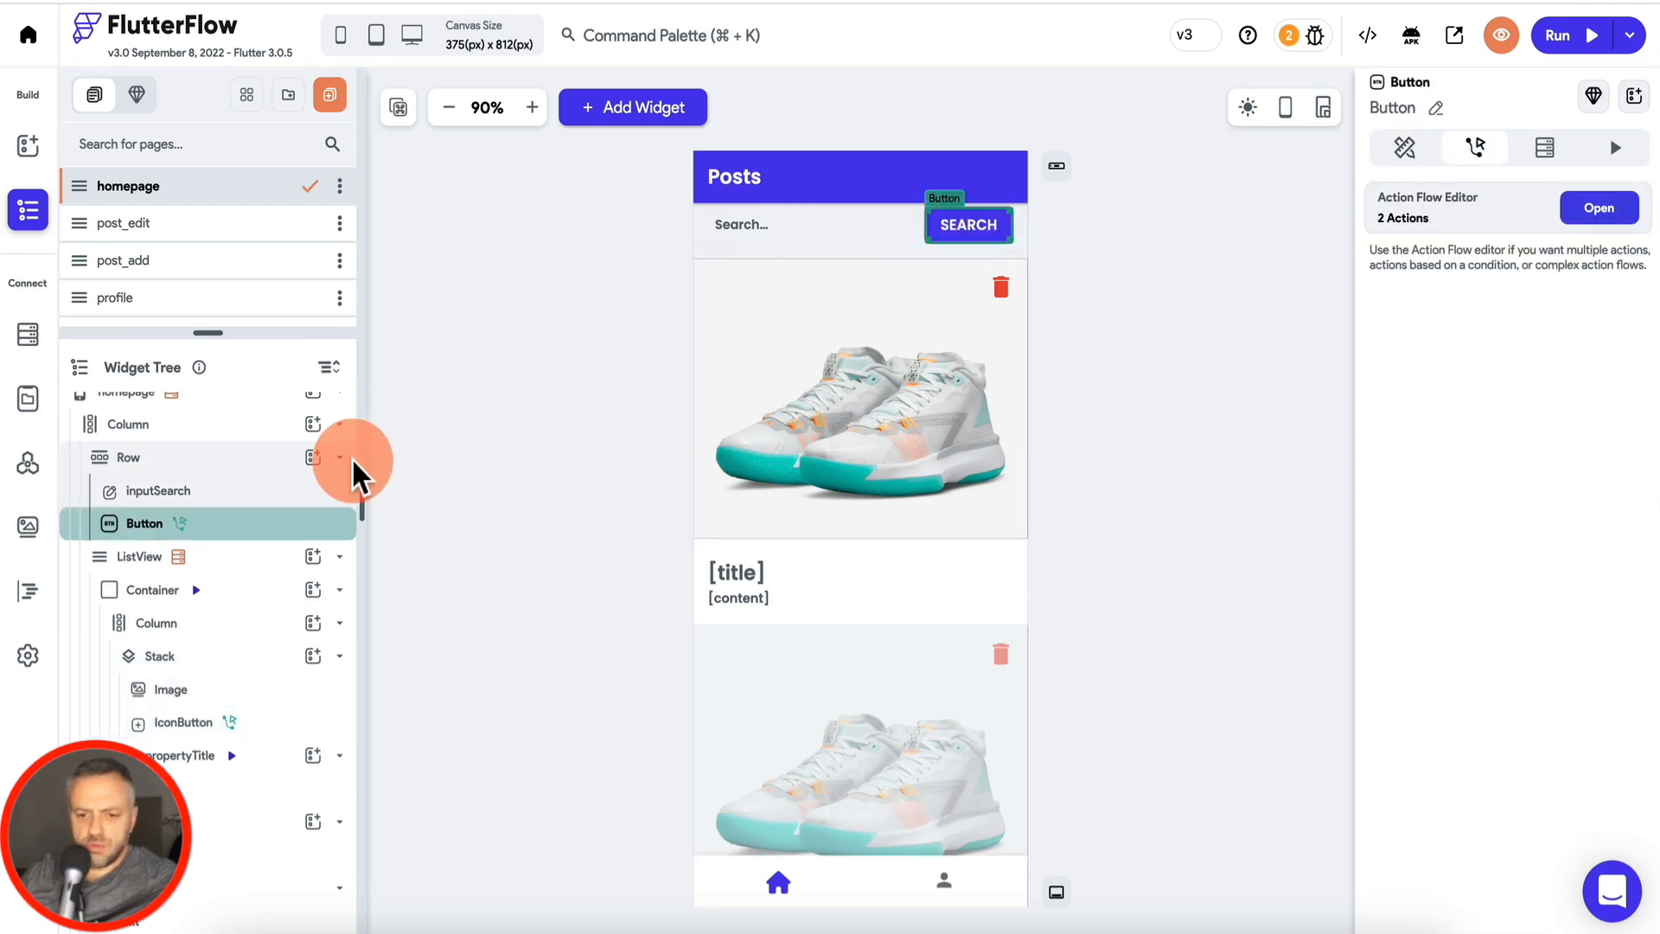
right_click(281, 536)
click(350, 581)
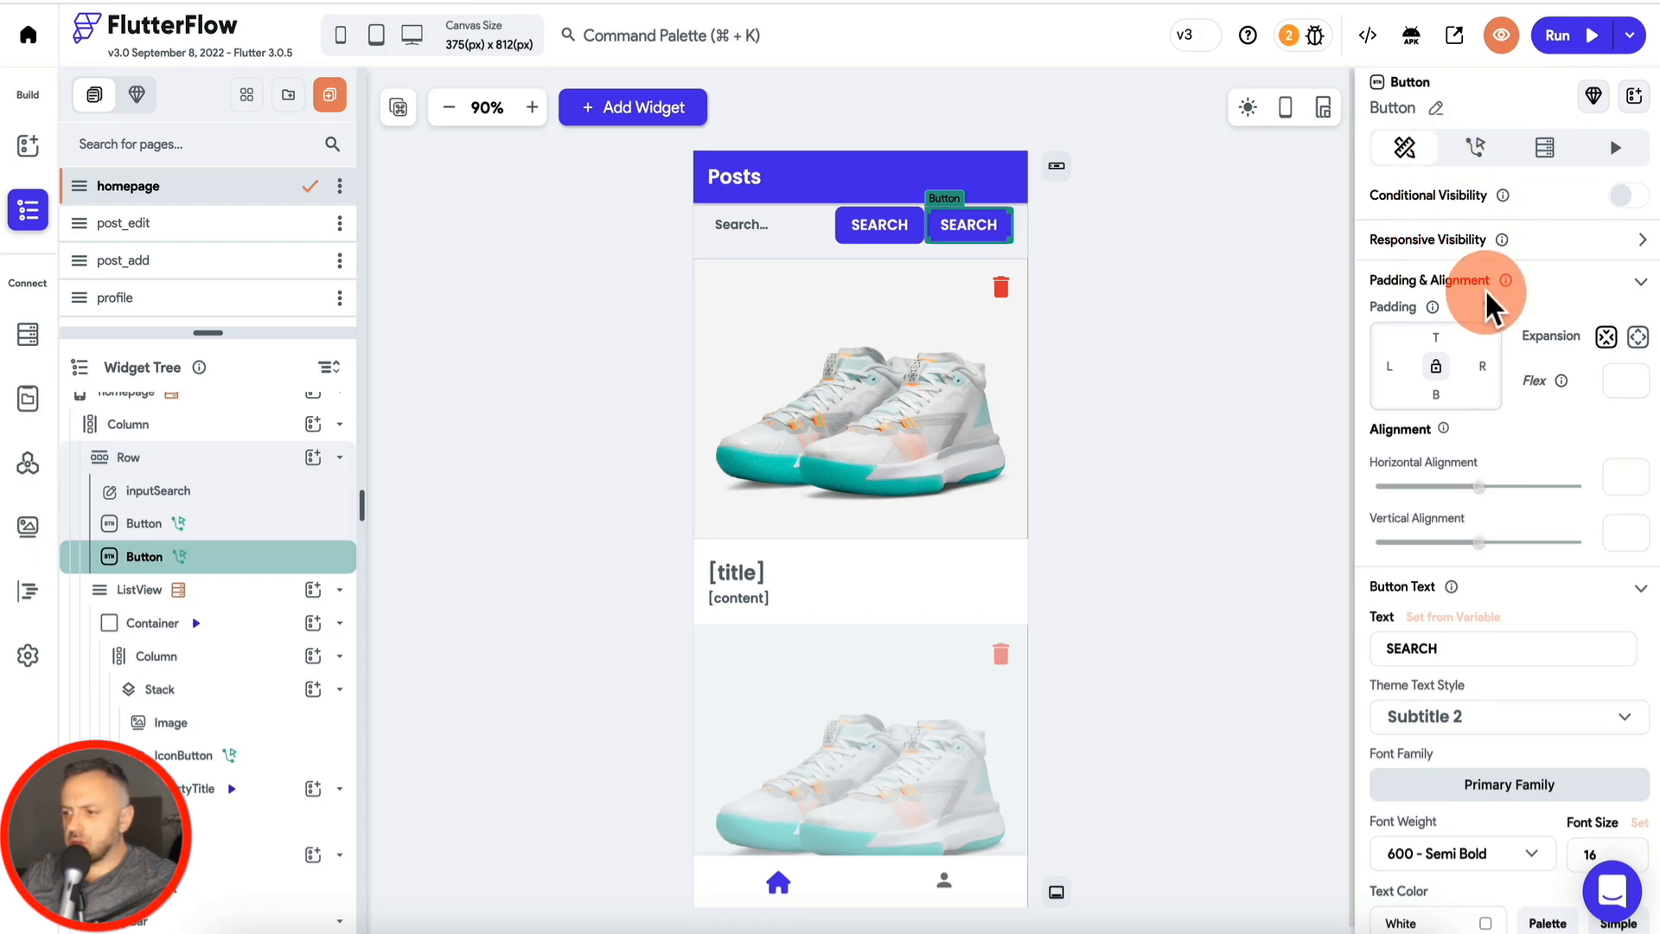
Step: Set the duplicated button's text to ADD and its width to 75
scroll(1457, 406, down, 5)
scroll(1464, 418, up, 5)
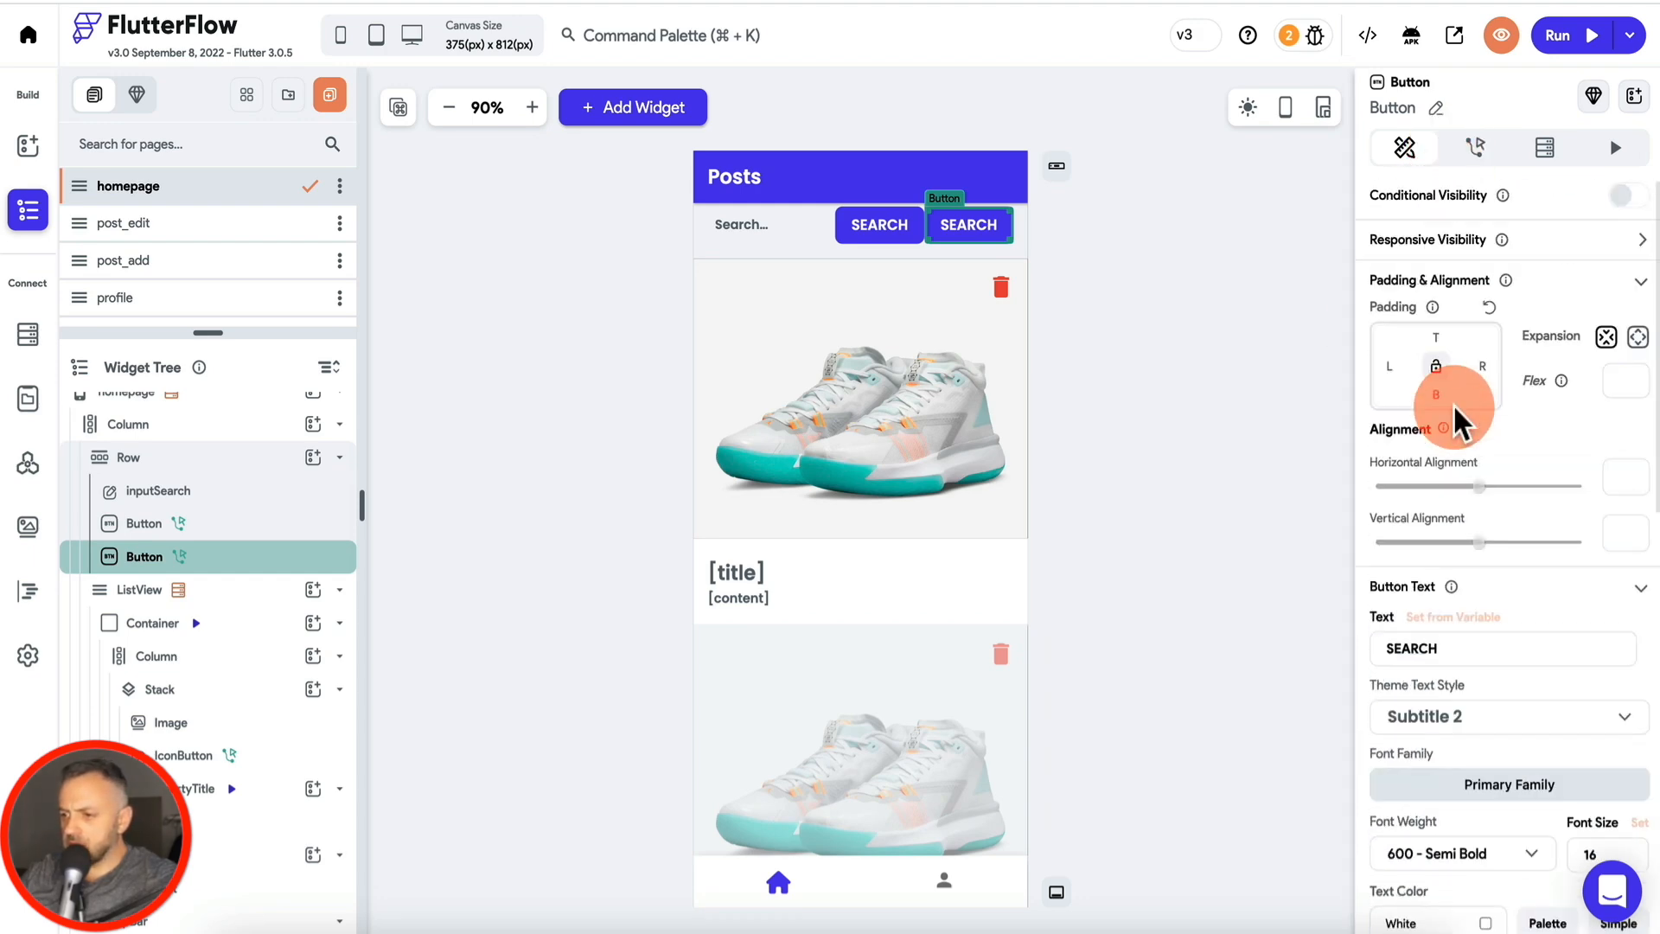
scroll(1467, 464, down, 3)
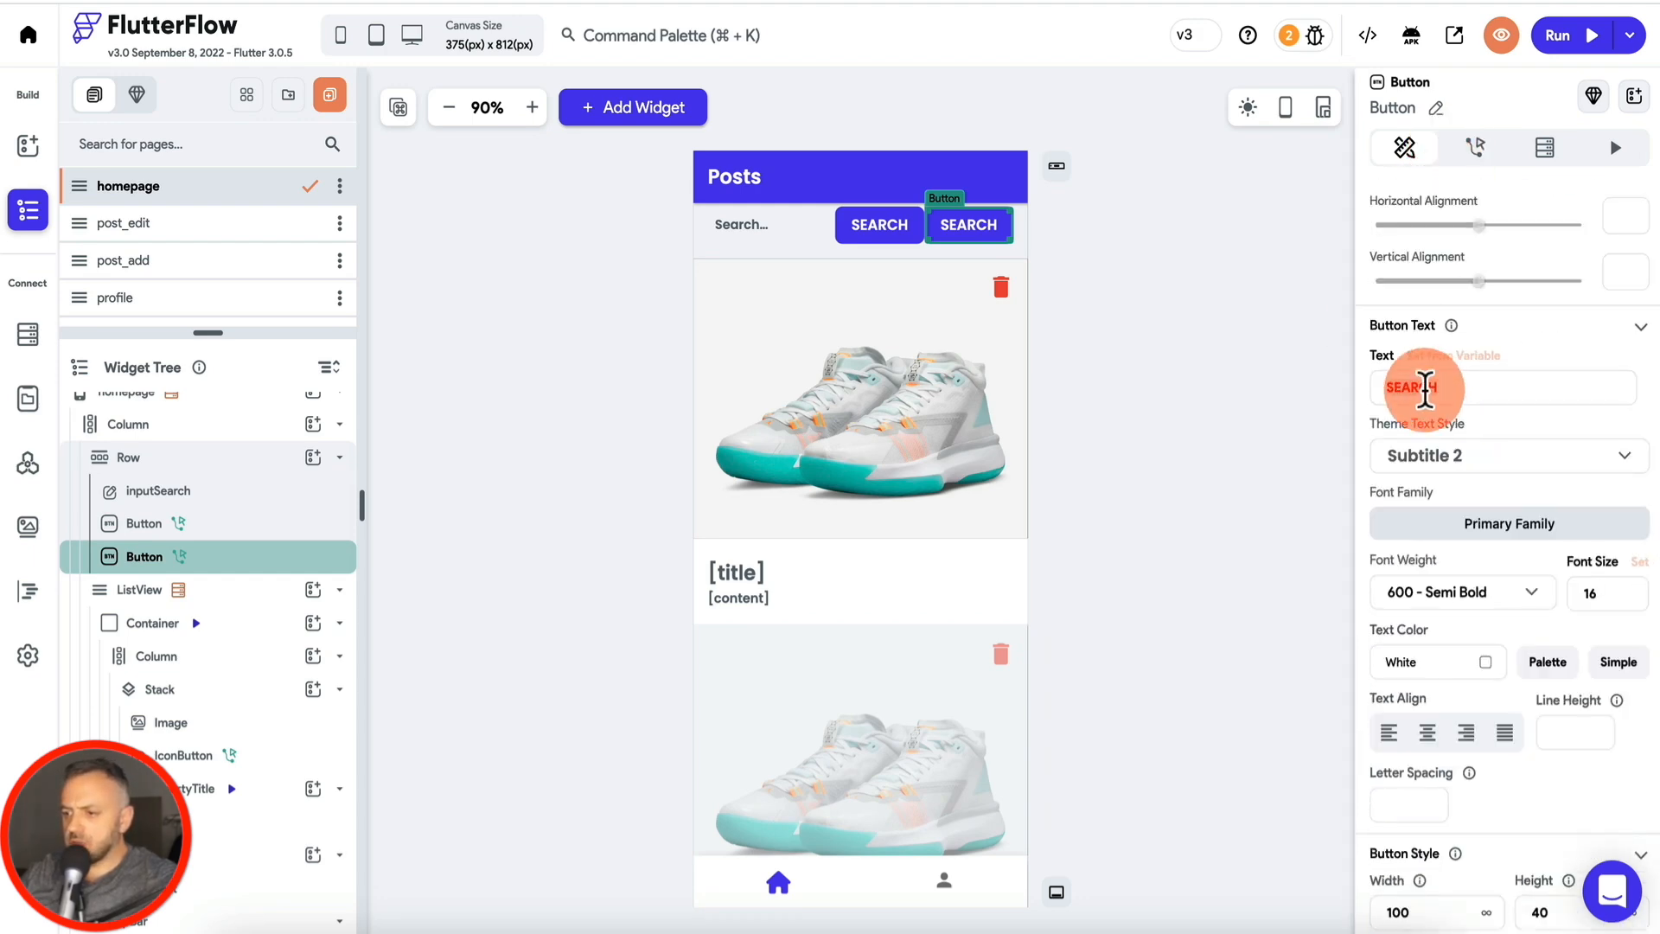
scroll(1475, 671, down, 3)
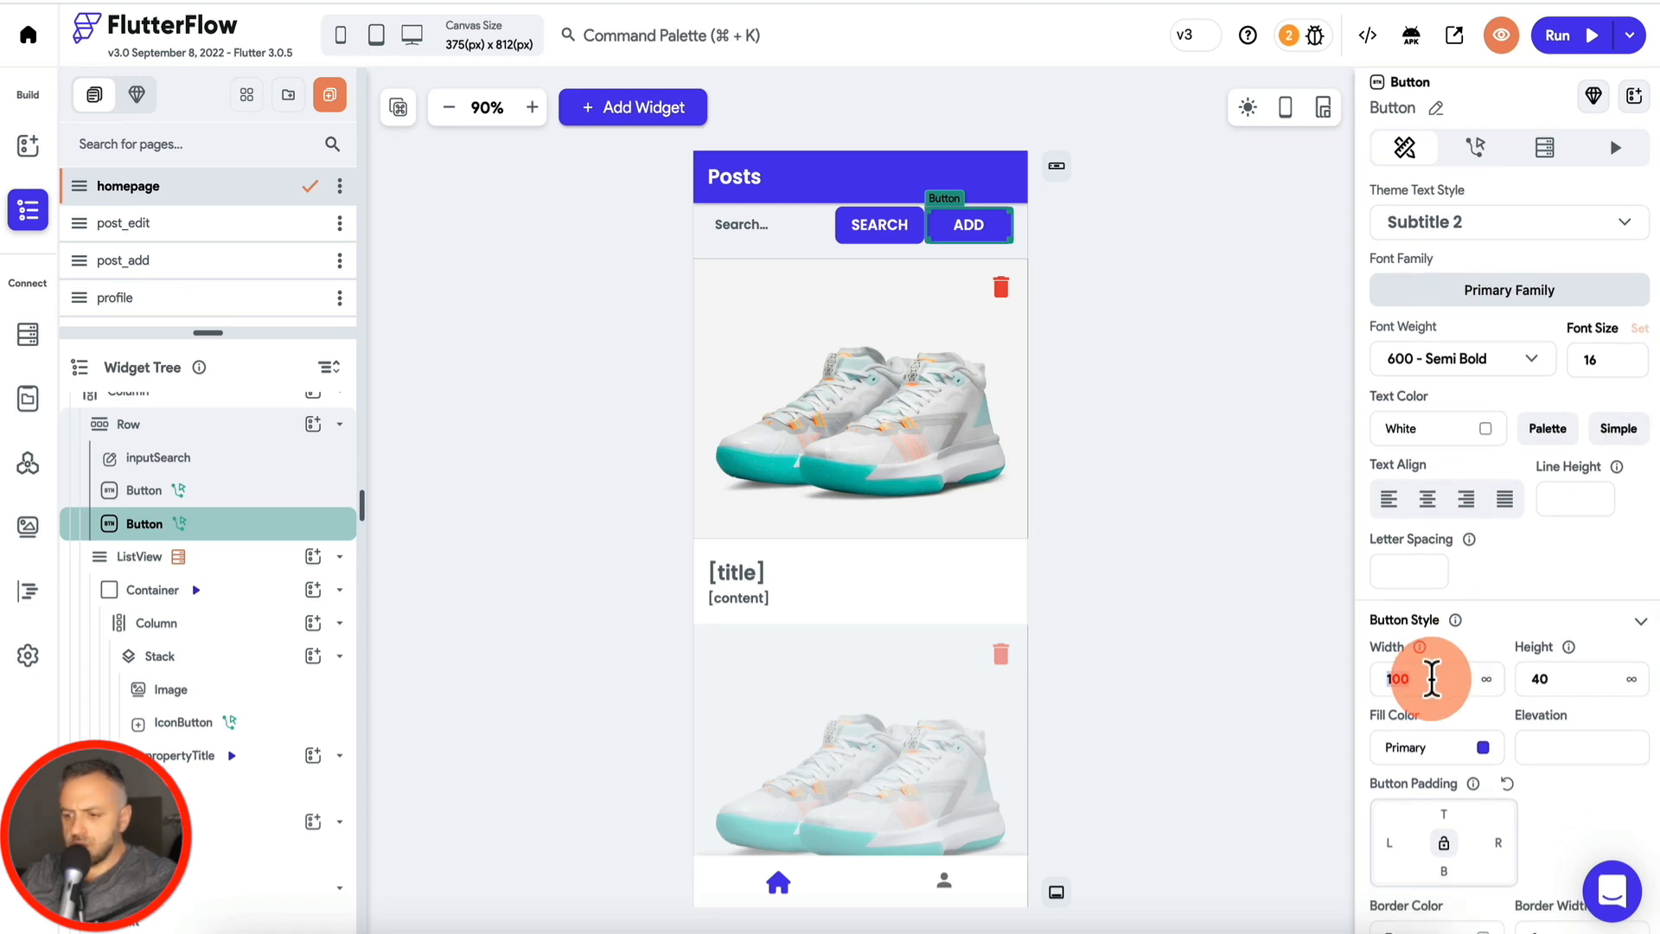
text(75)
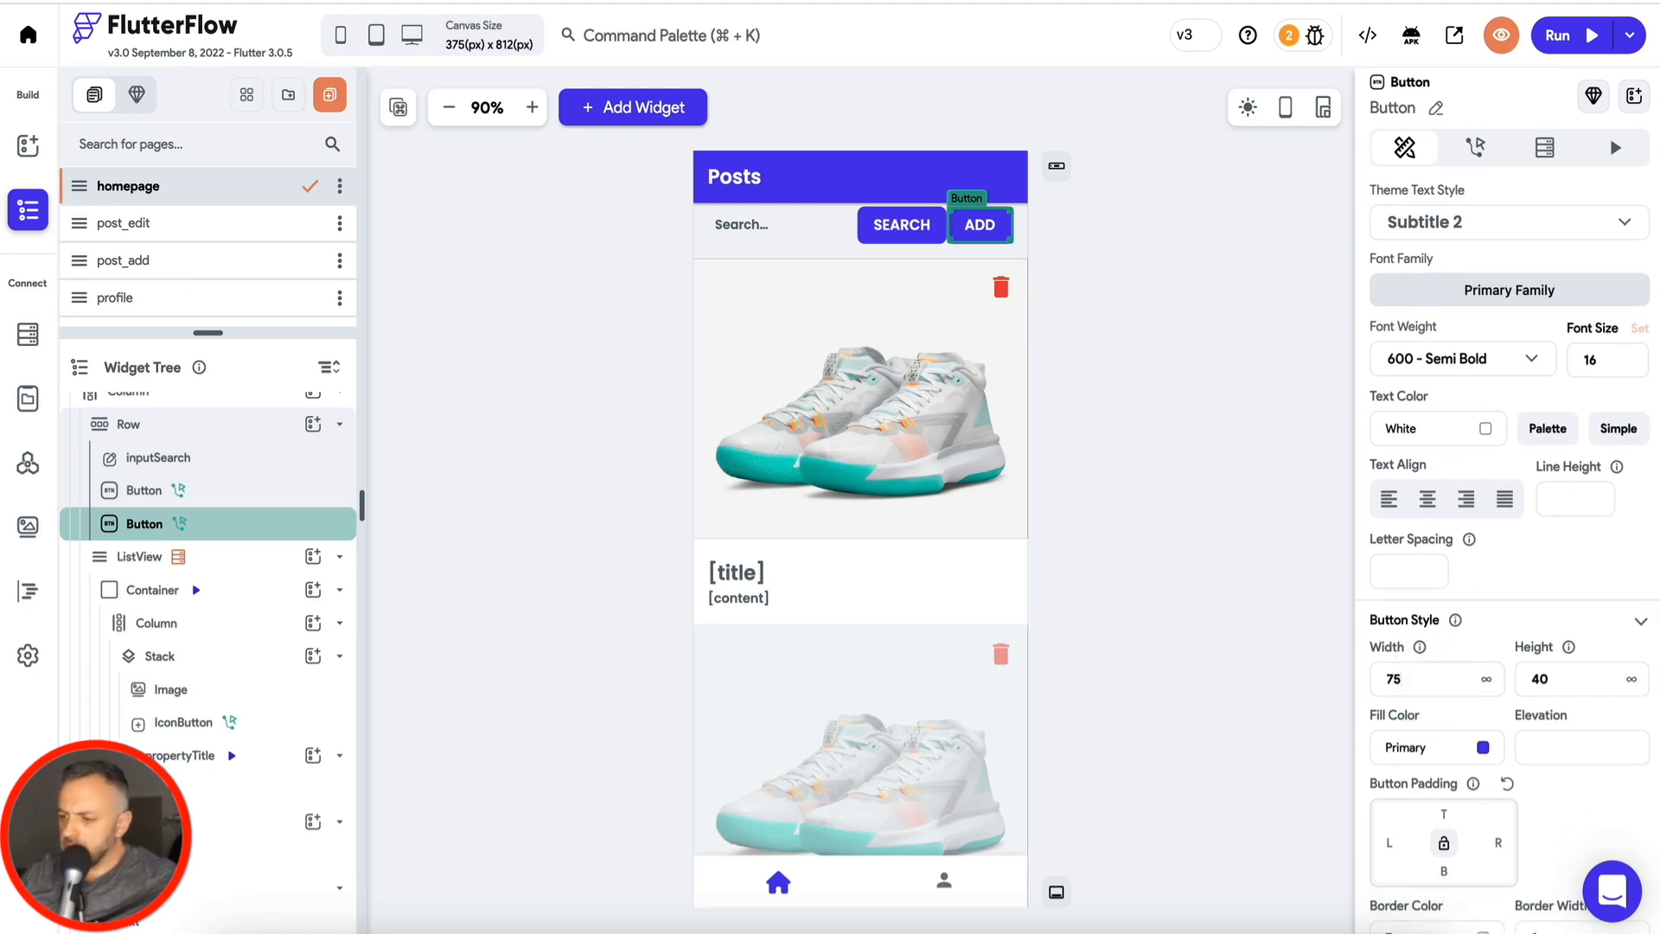
Step: Search the icon library for a plus symbol and assign the Material Add Circle Outline Outlined icon to the ADD button
scroll(1505, 605, down, 6)
click(1501, 687)
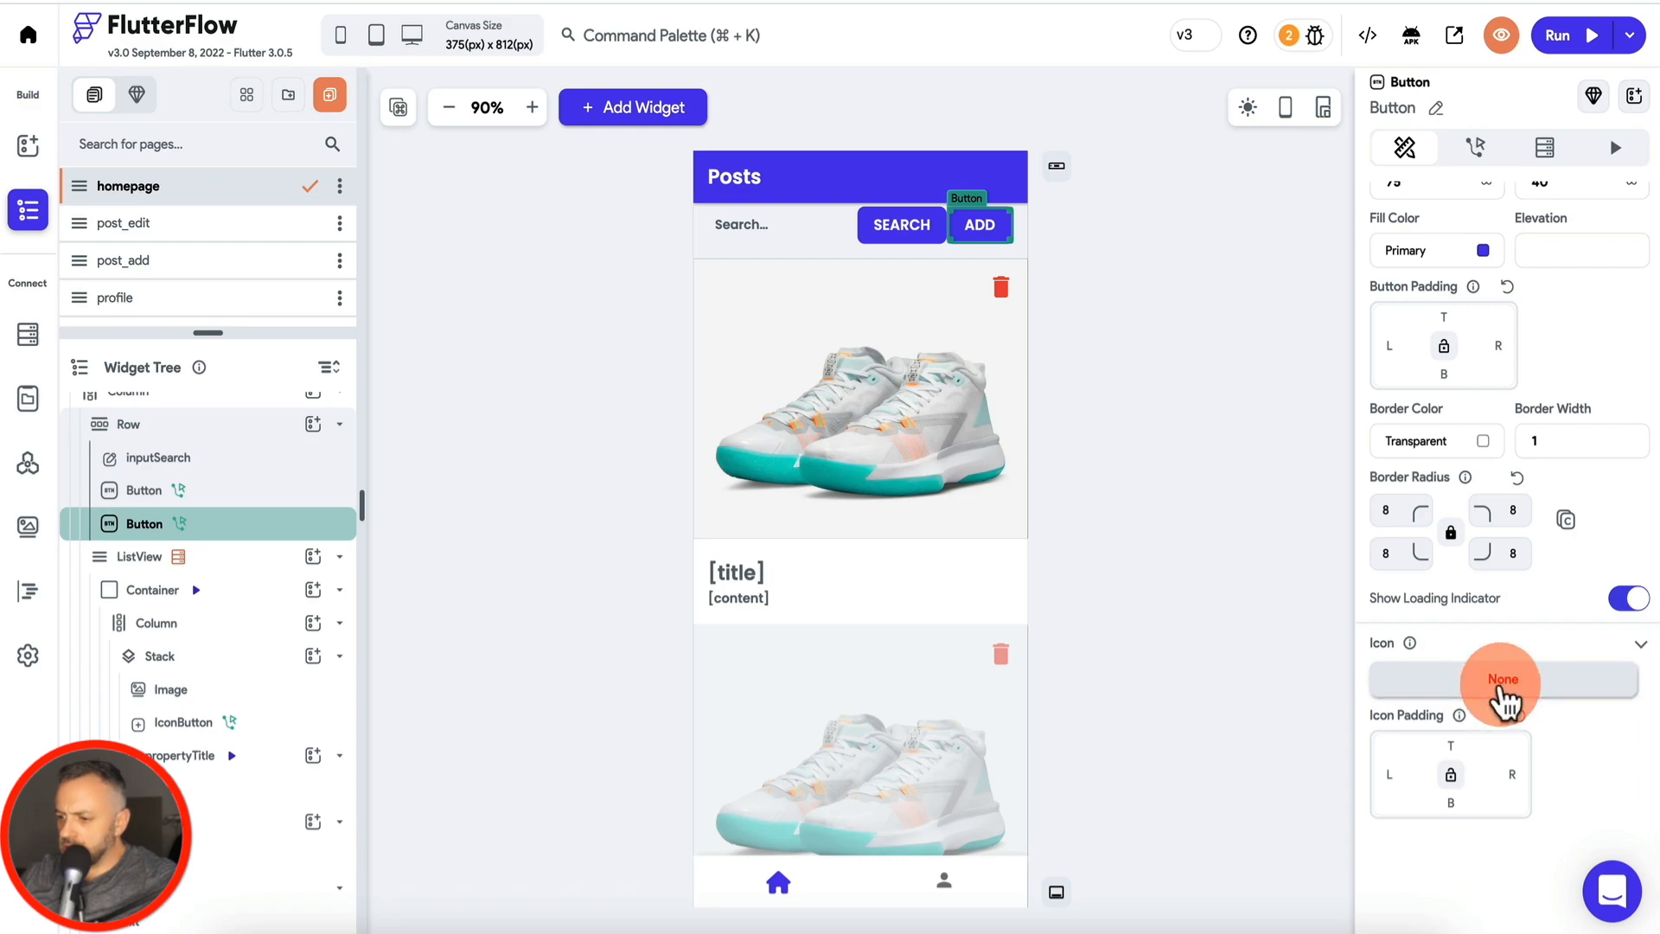
click(1537, 699)
click(749, 251)
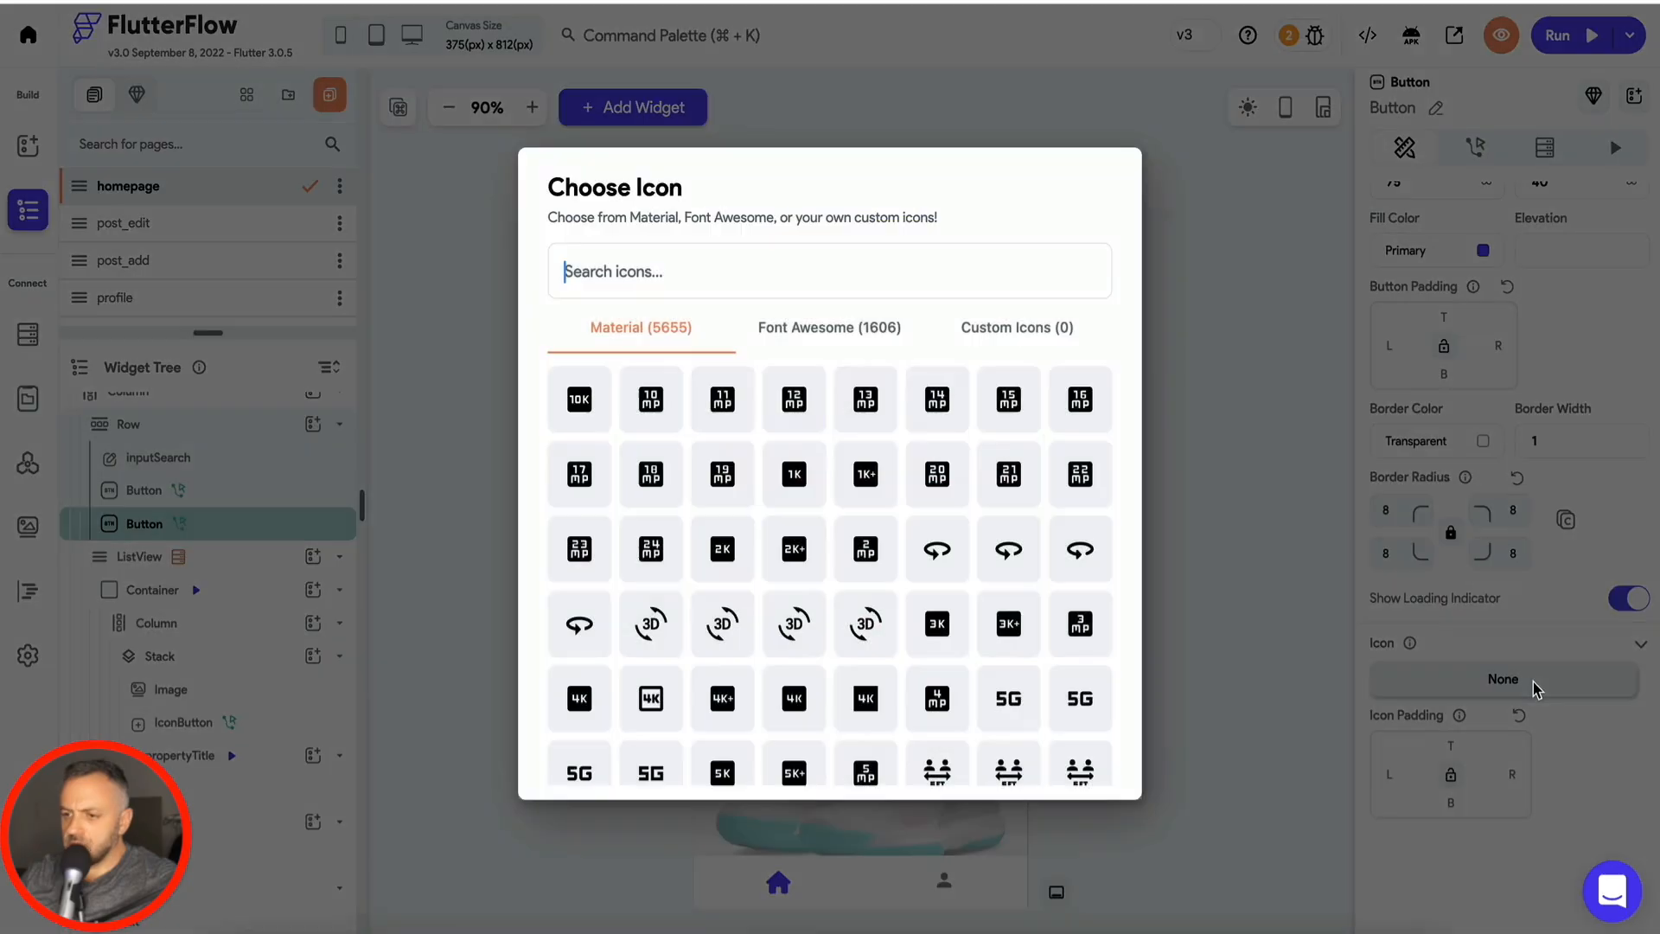
text(add)
click(724, 286)
double_click(741, 267)
text(new)
click(816, 445)
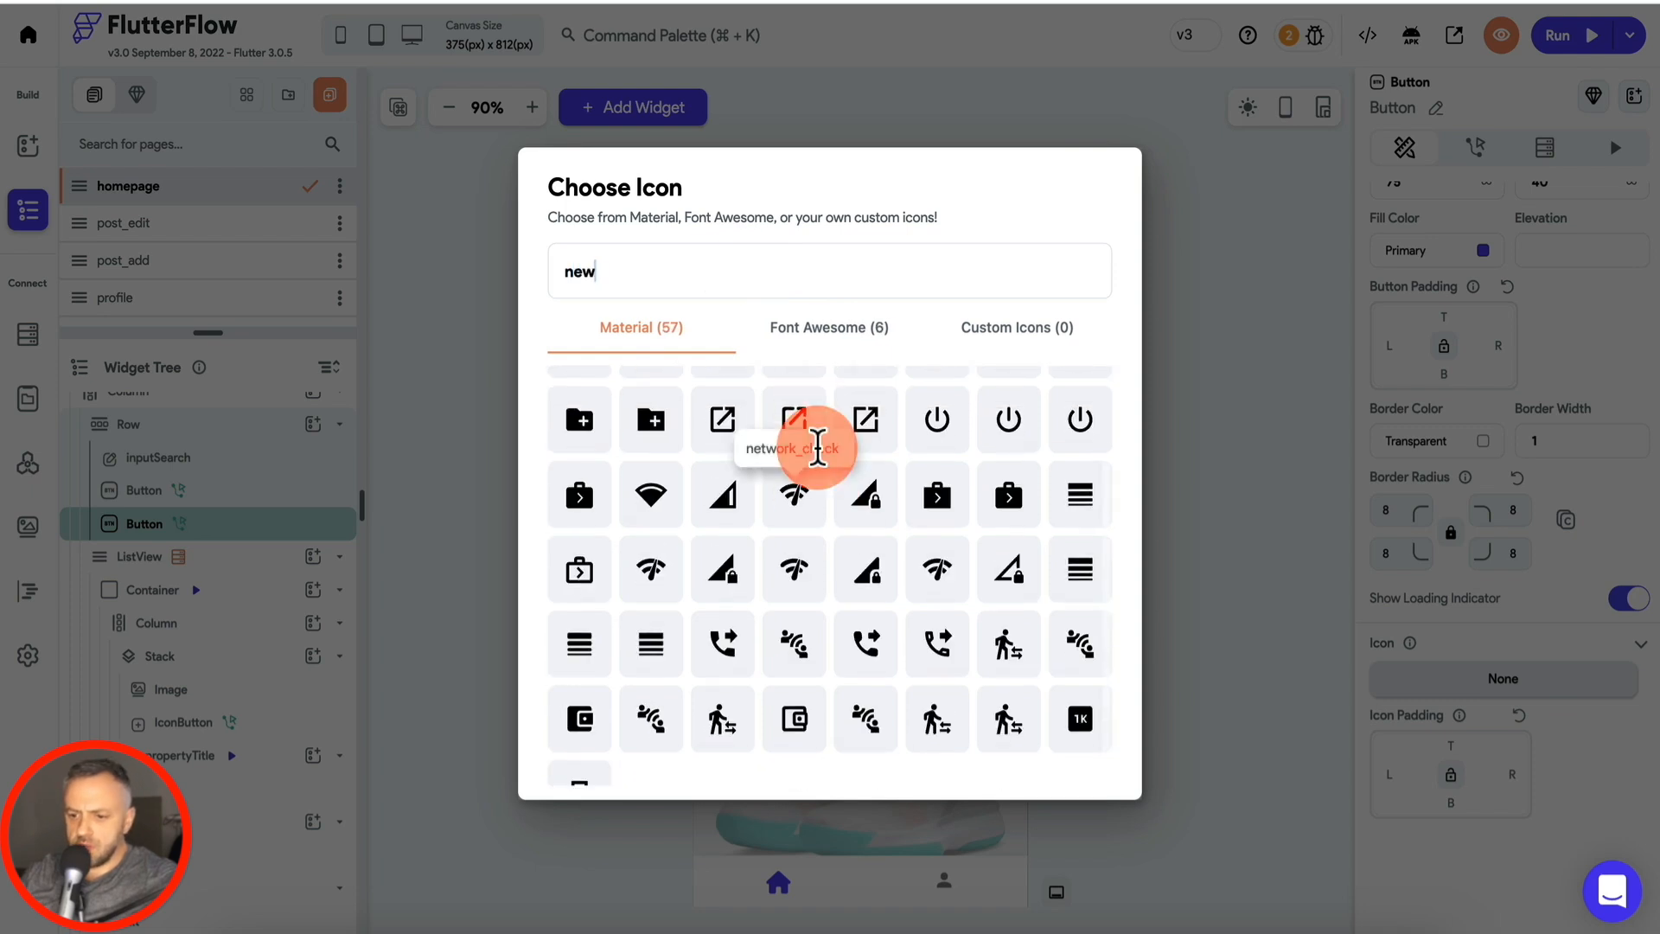
double_click(738, 281)
text(plus)
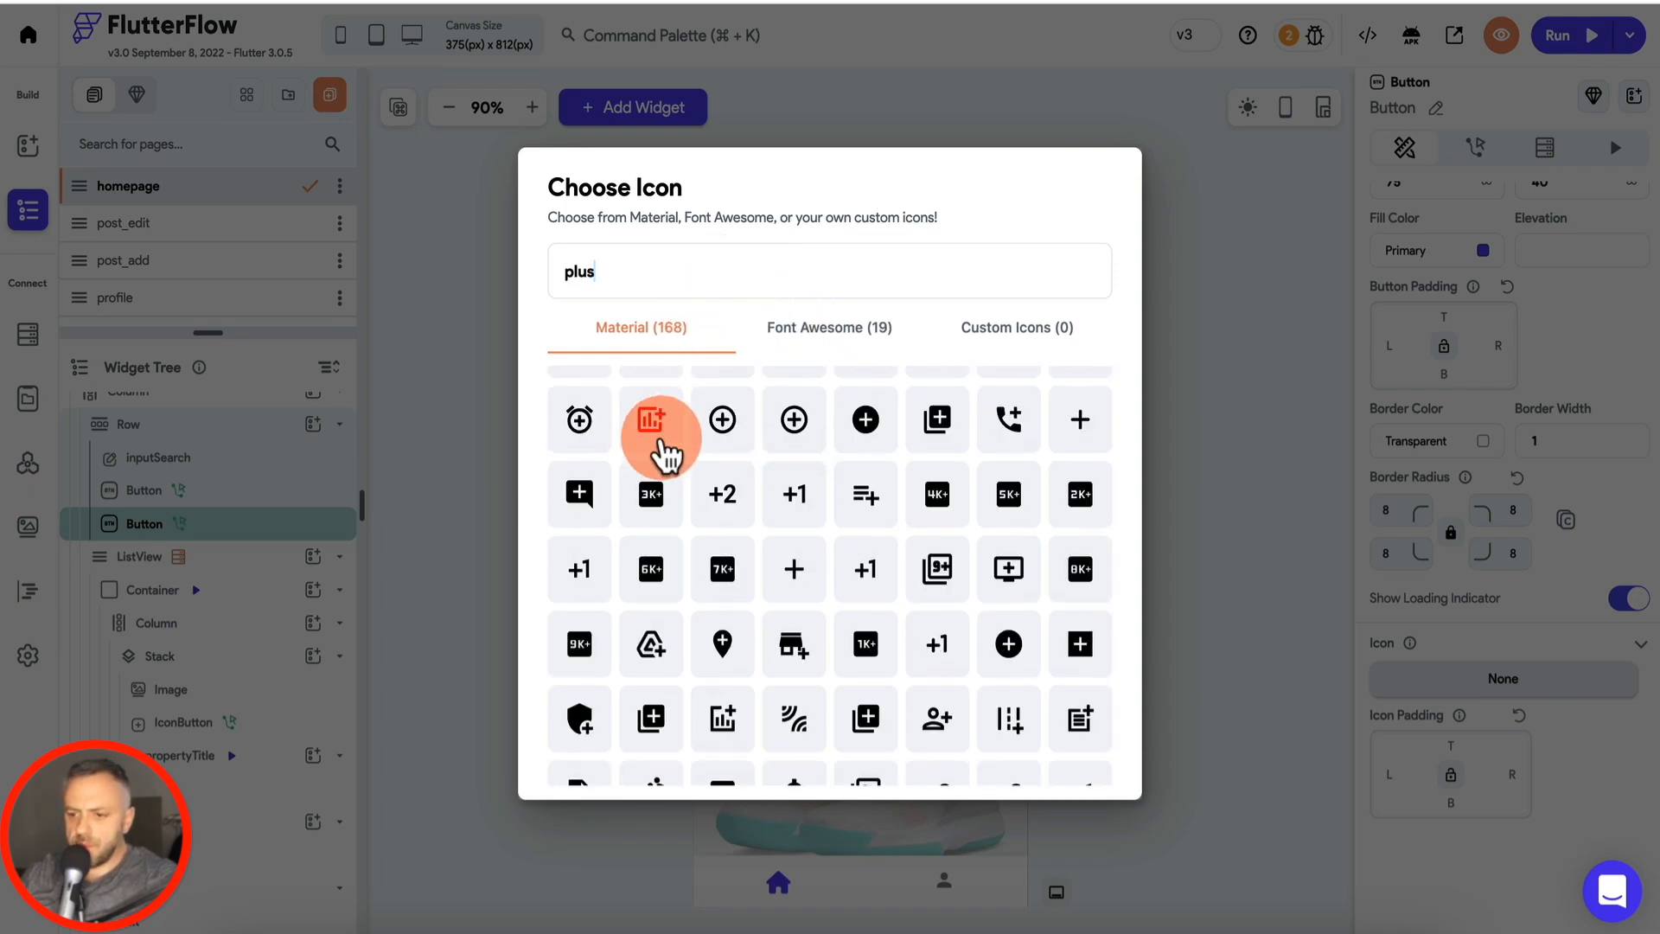
click(723, 419)
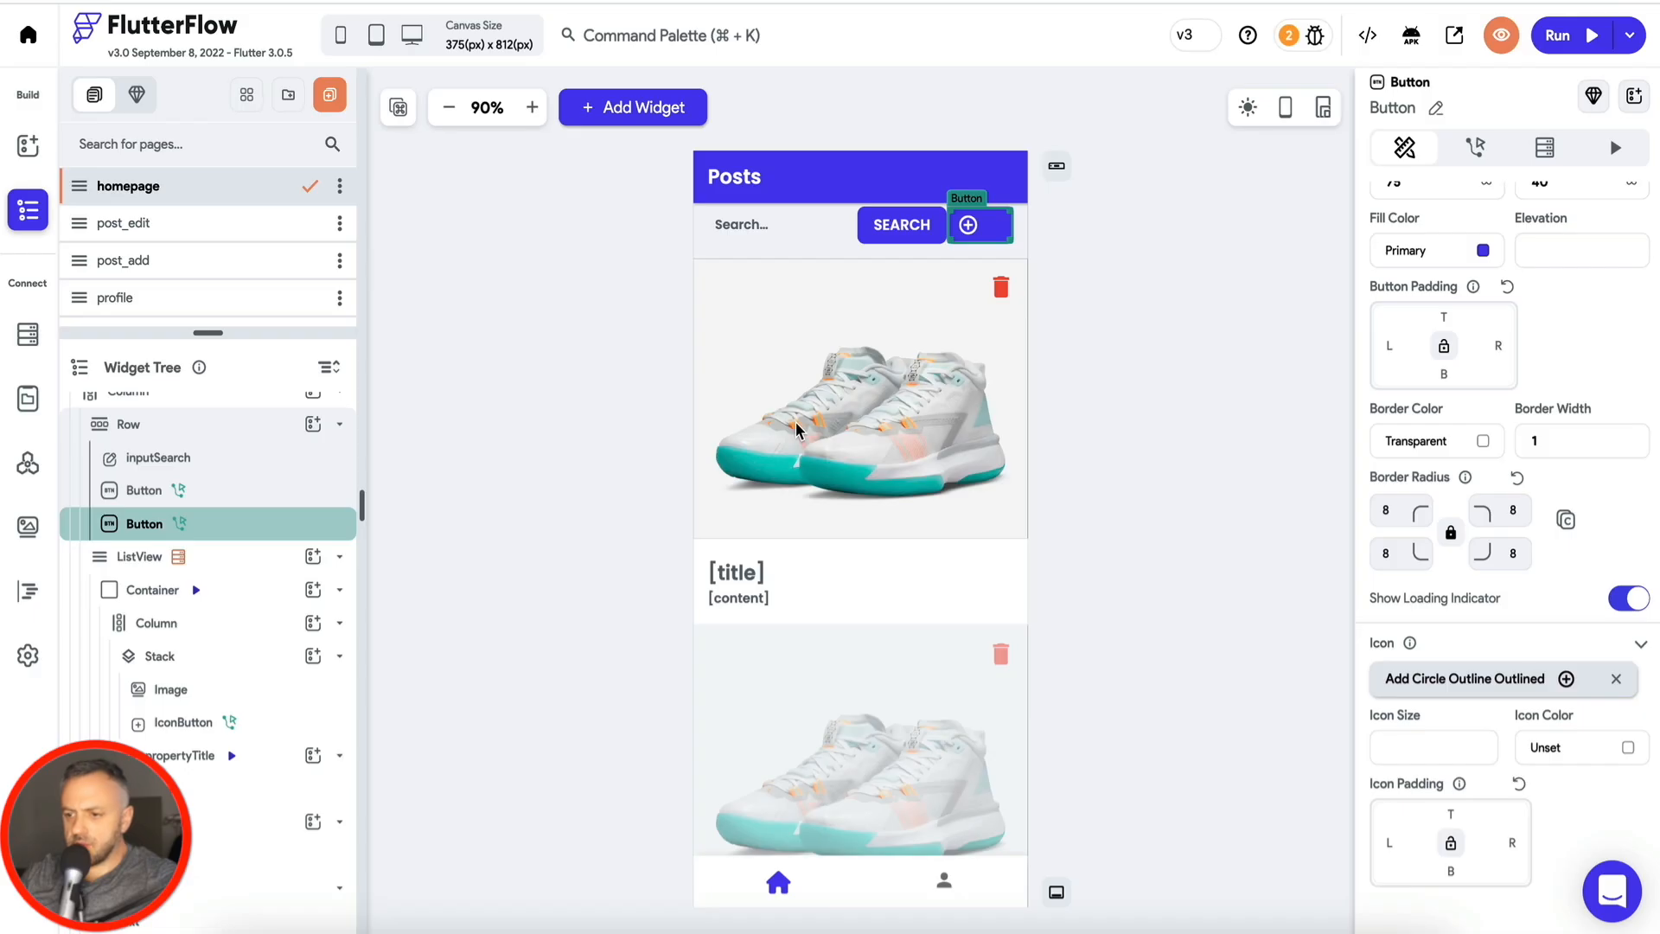
Step: Set the ADD button's width to 50 and its fill color to White
click(999, 225)
click(999, 226)
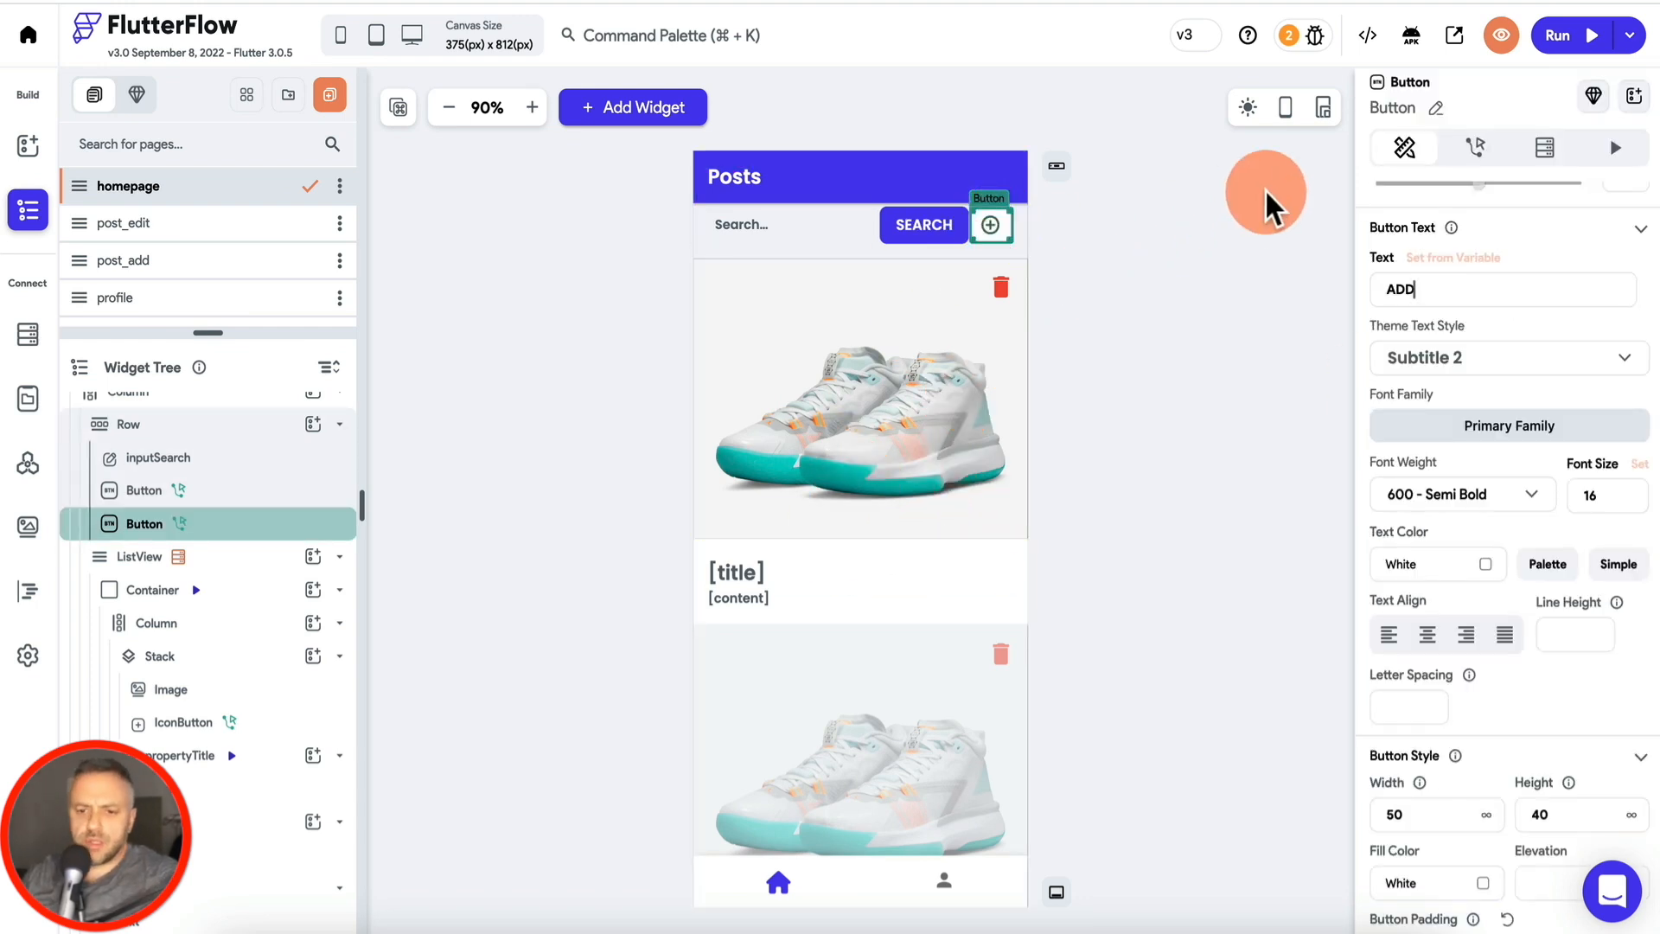
Step: Add an on-tap Navigate To action on the post image that opens the Post Edit page
click(896, 372)
click(1479, 148)
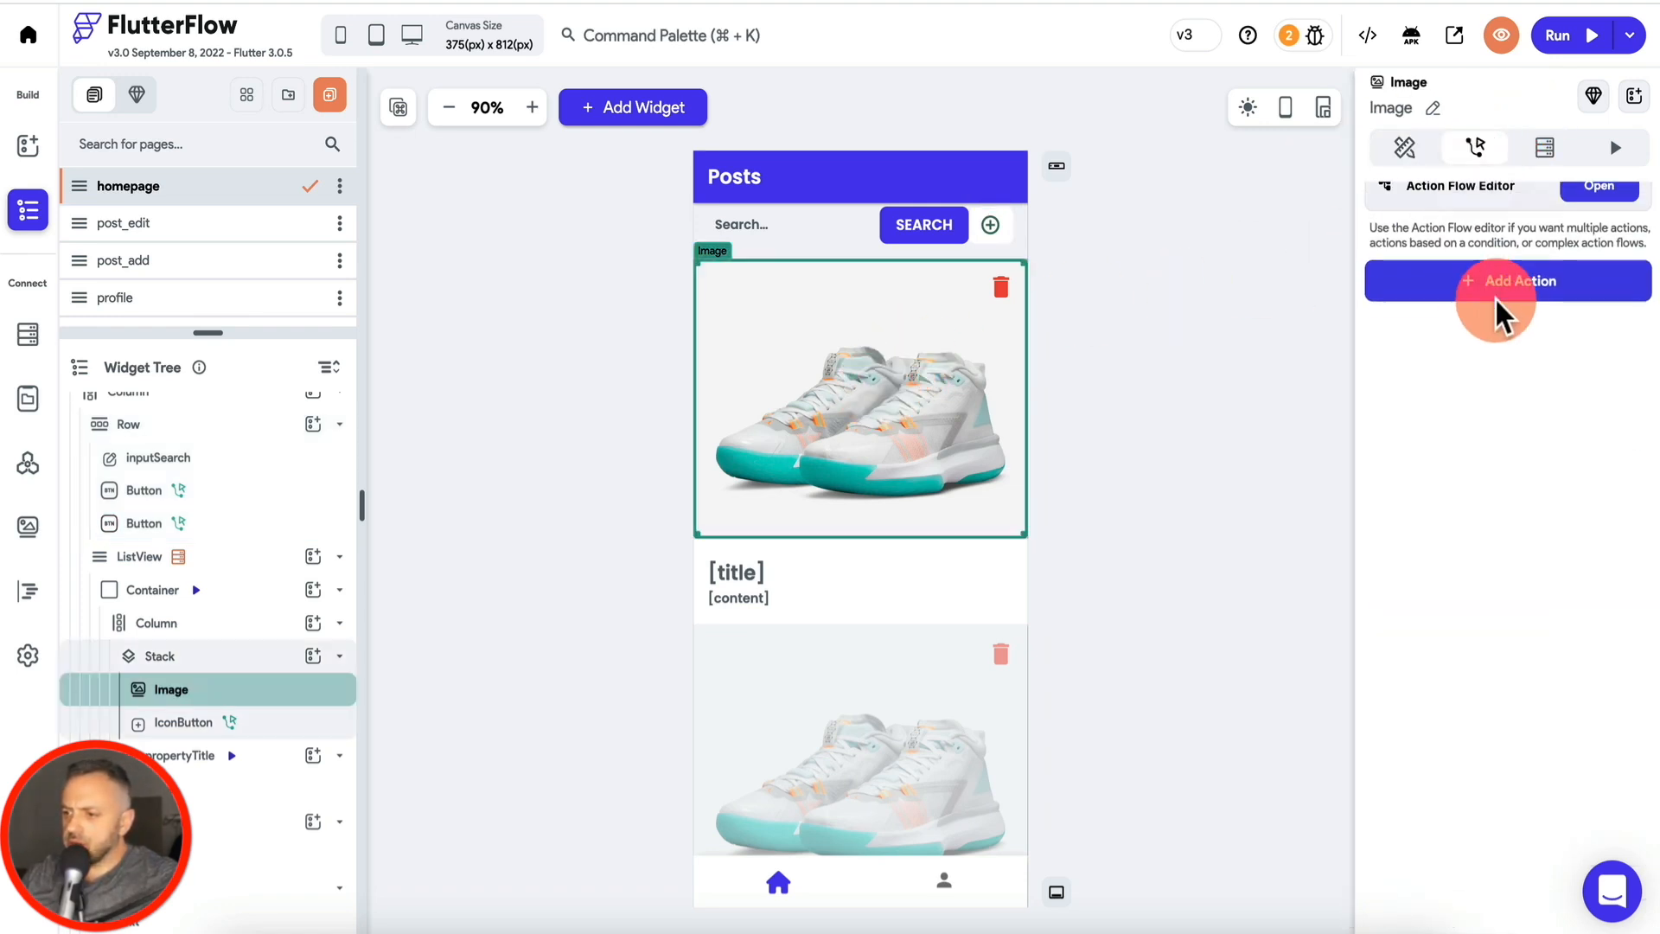
click(1505, 275)
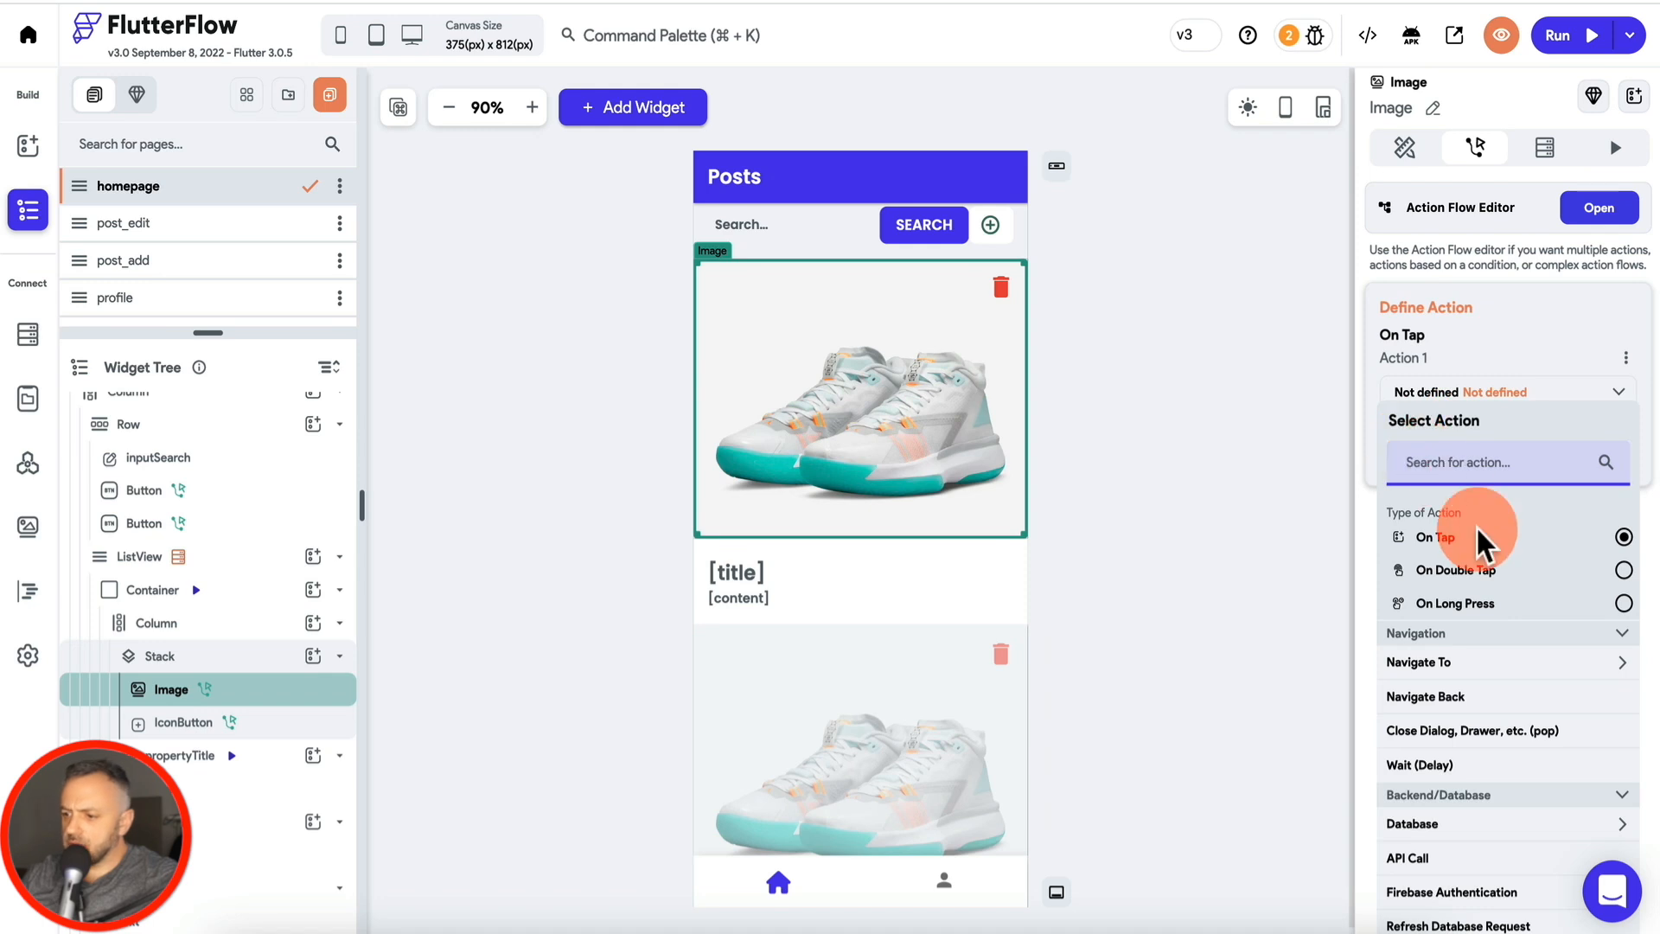
text(nav)
click(1464, 664)
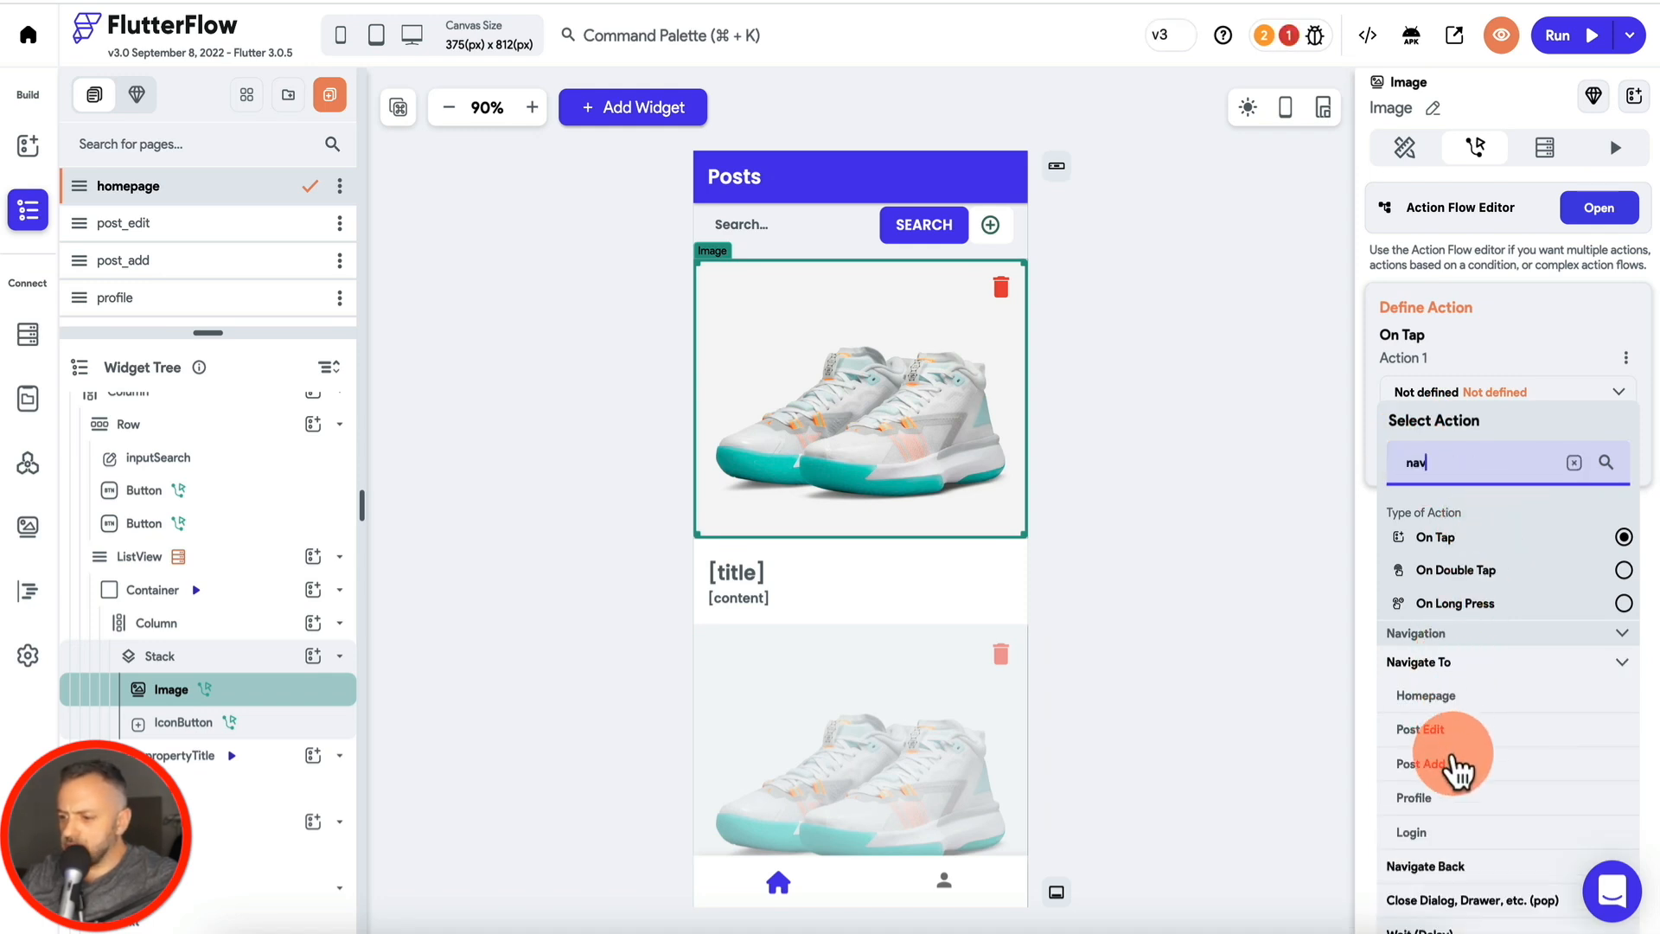
click(1453, 730)
Step: Define a page parameter named postRef of type Doc Reference (posts) on the post_edit page
click(1505, 616)
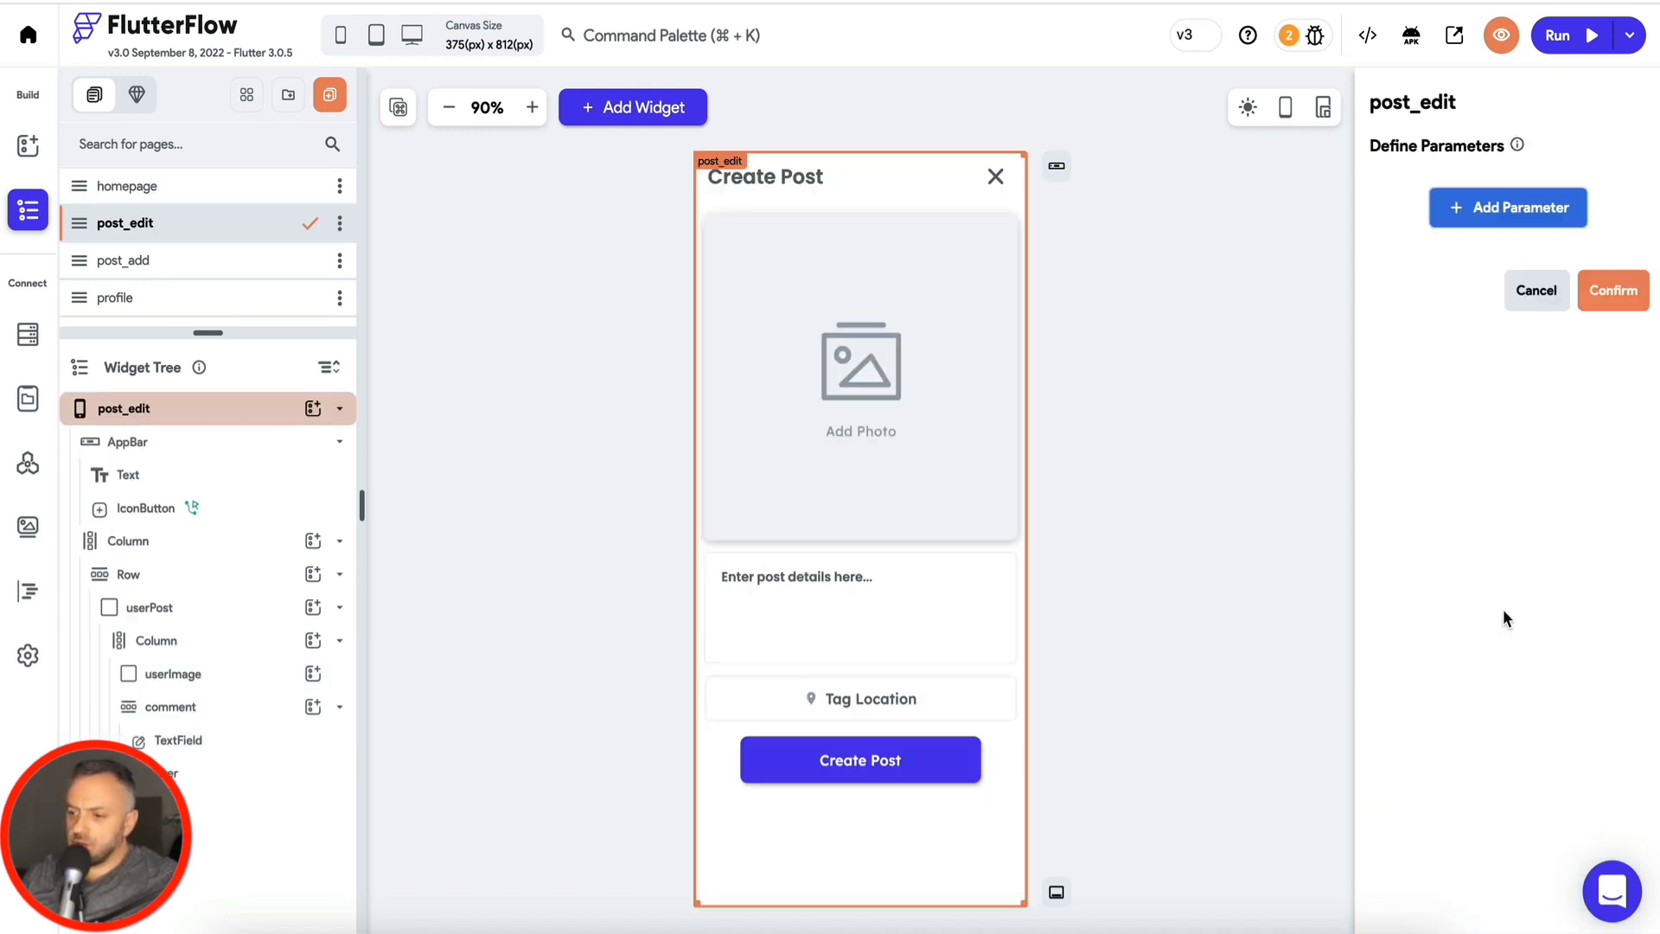
click(1479, 216)
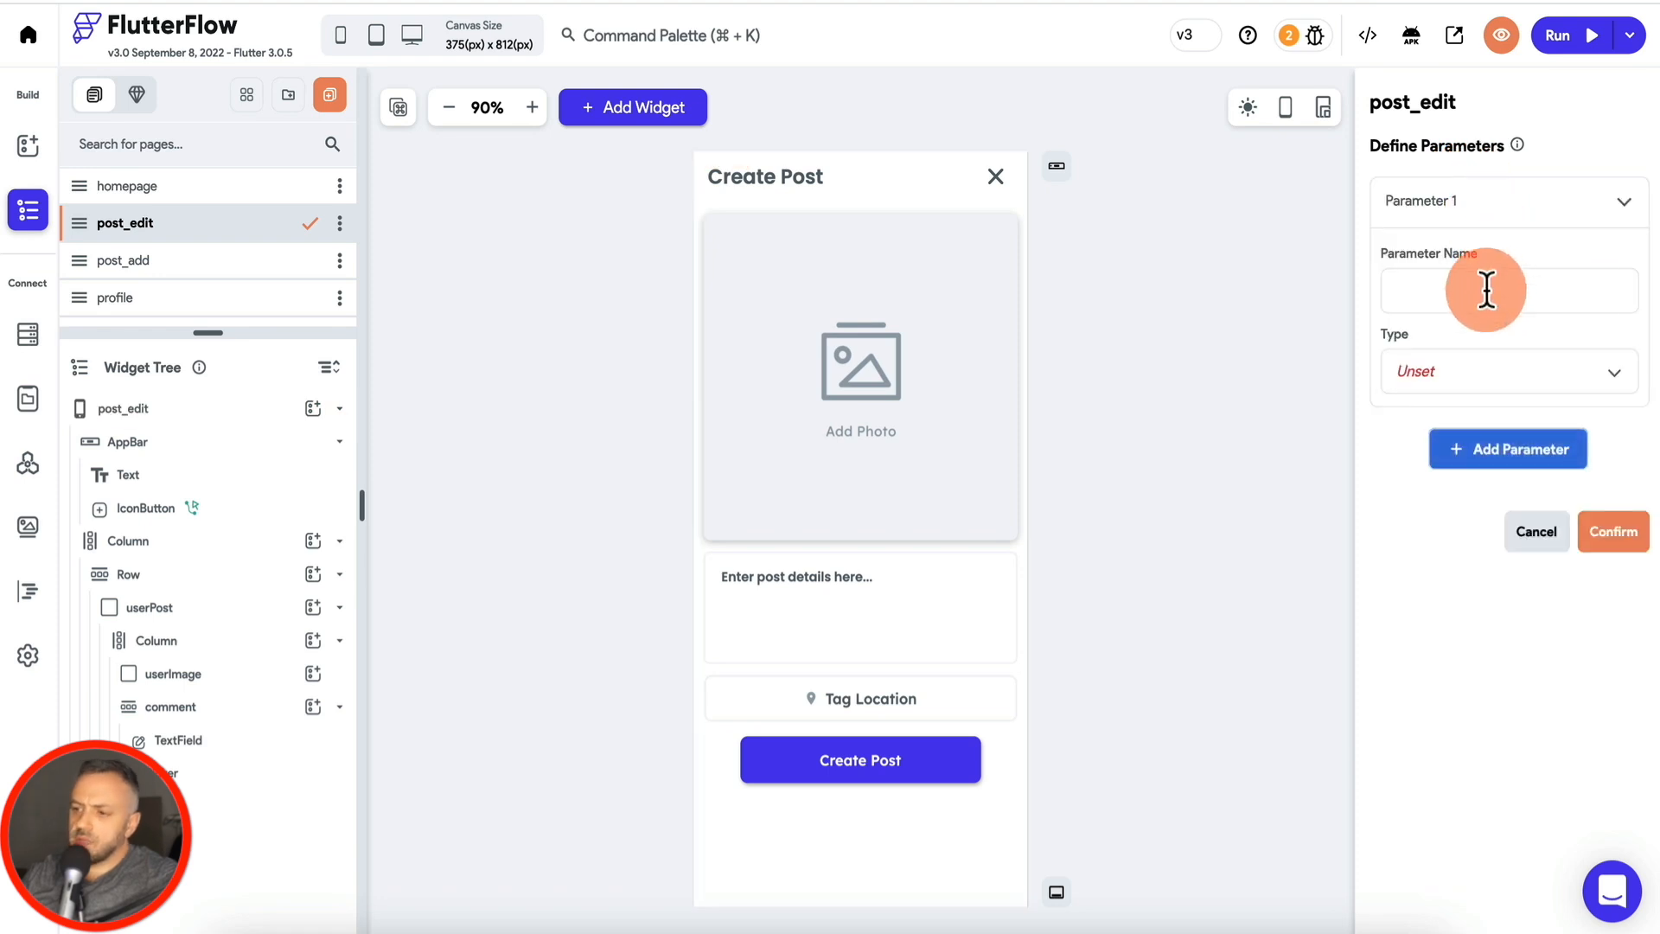
text(postRef)
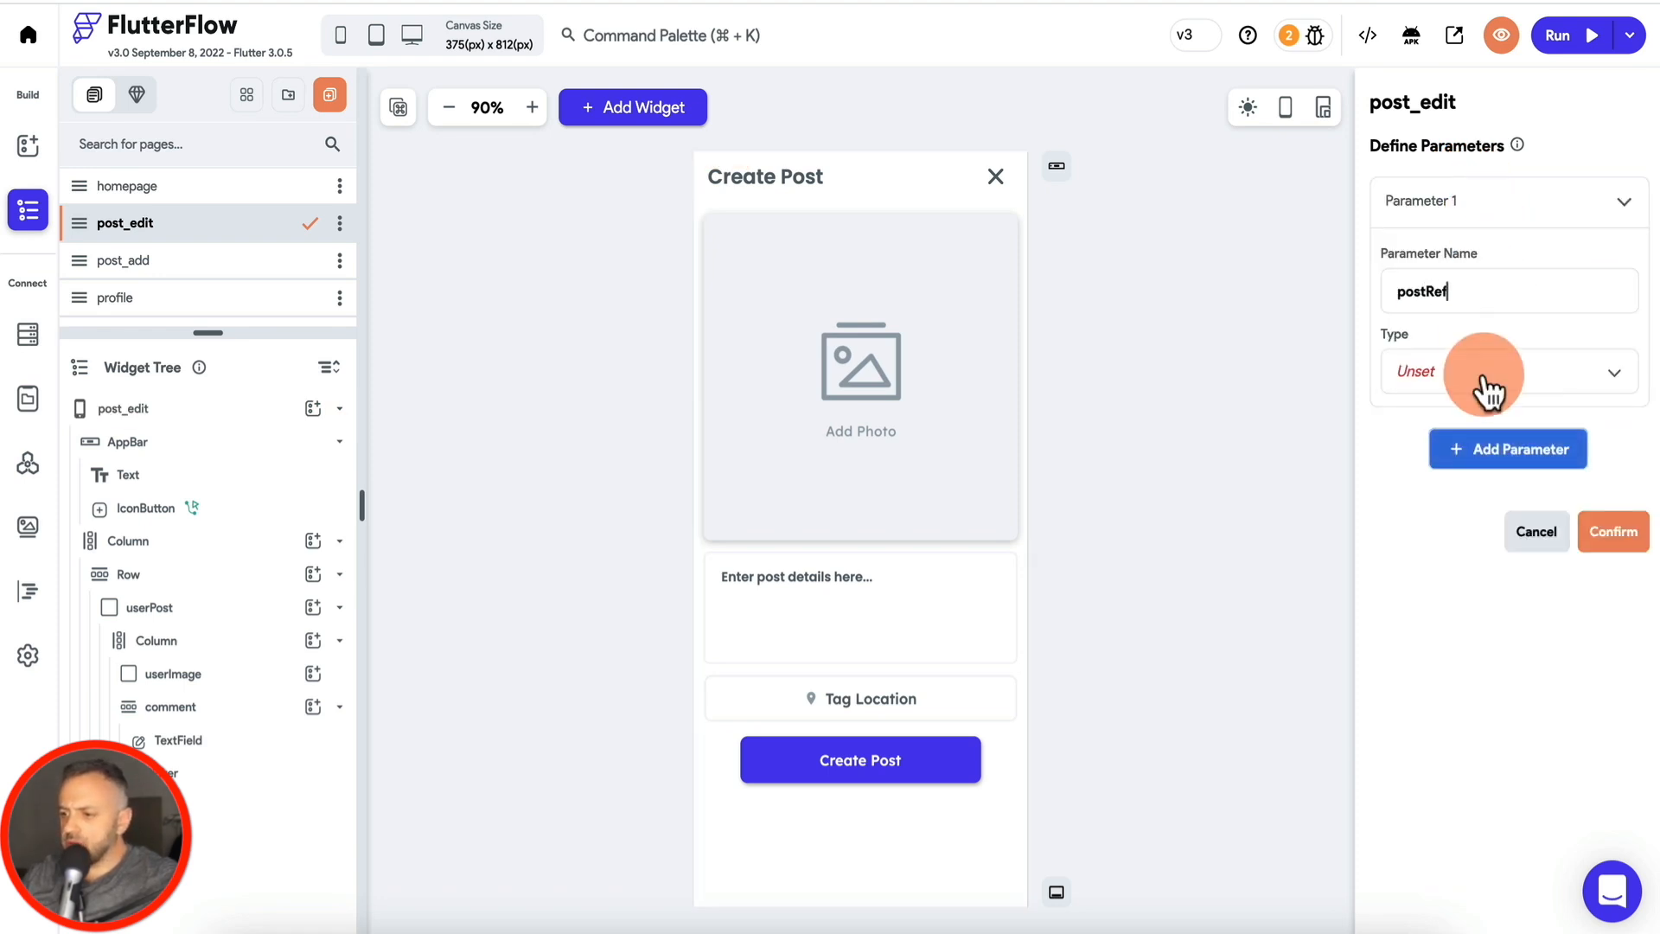
click(1482, 376)
click(1486, 571)
click(1497, 467)
click(1474, 505)
click(1610, 614)
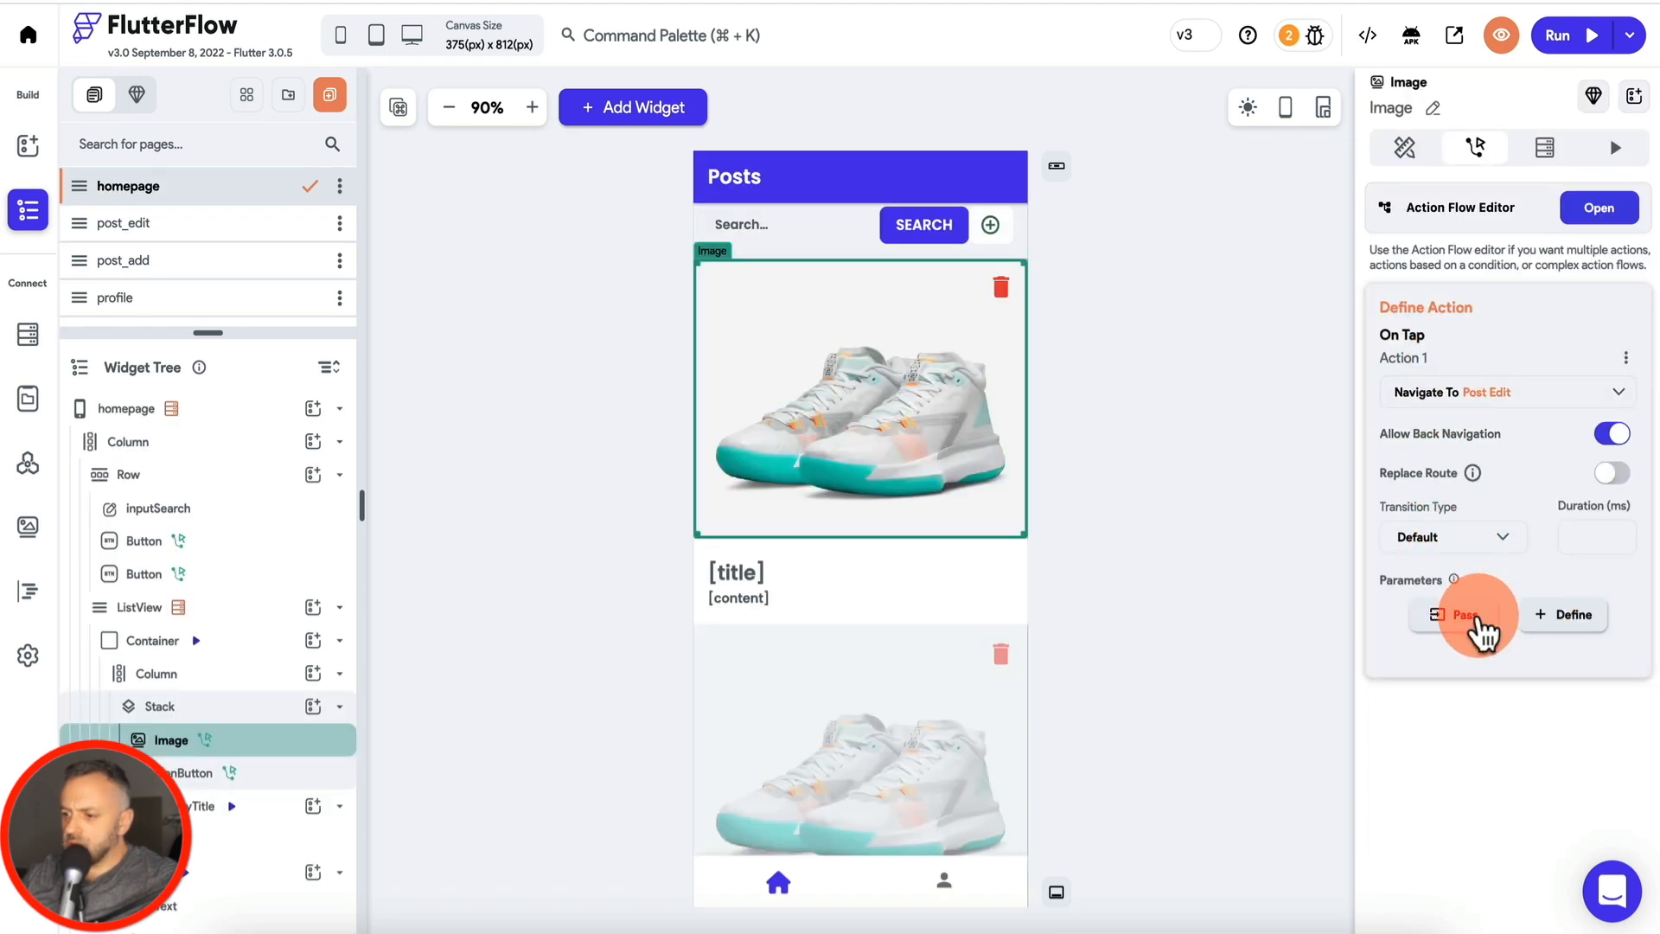
Step: Pass the posts Item's Reference as the postRef parameter of the image's Navigate To action
click(1470, 616)
click(1487, 809)
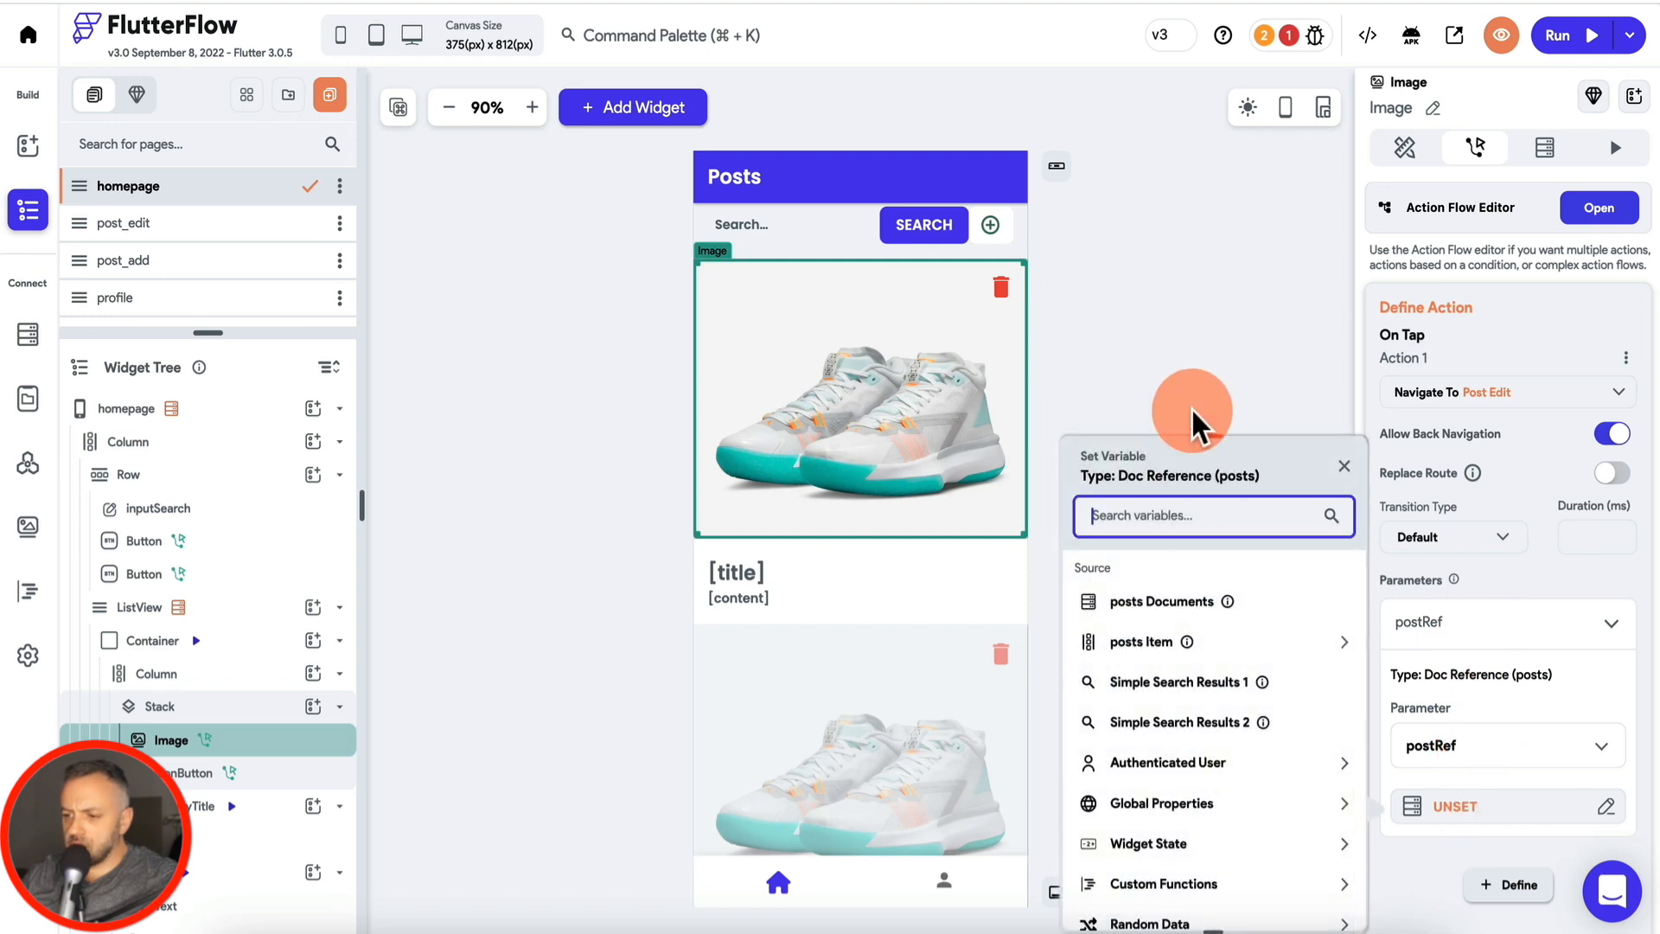
click(1150, 642)
click(1192, 865)
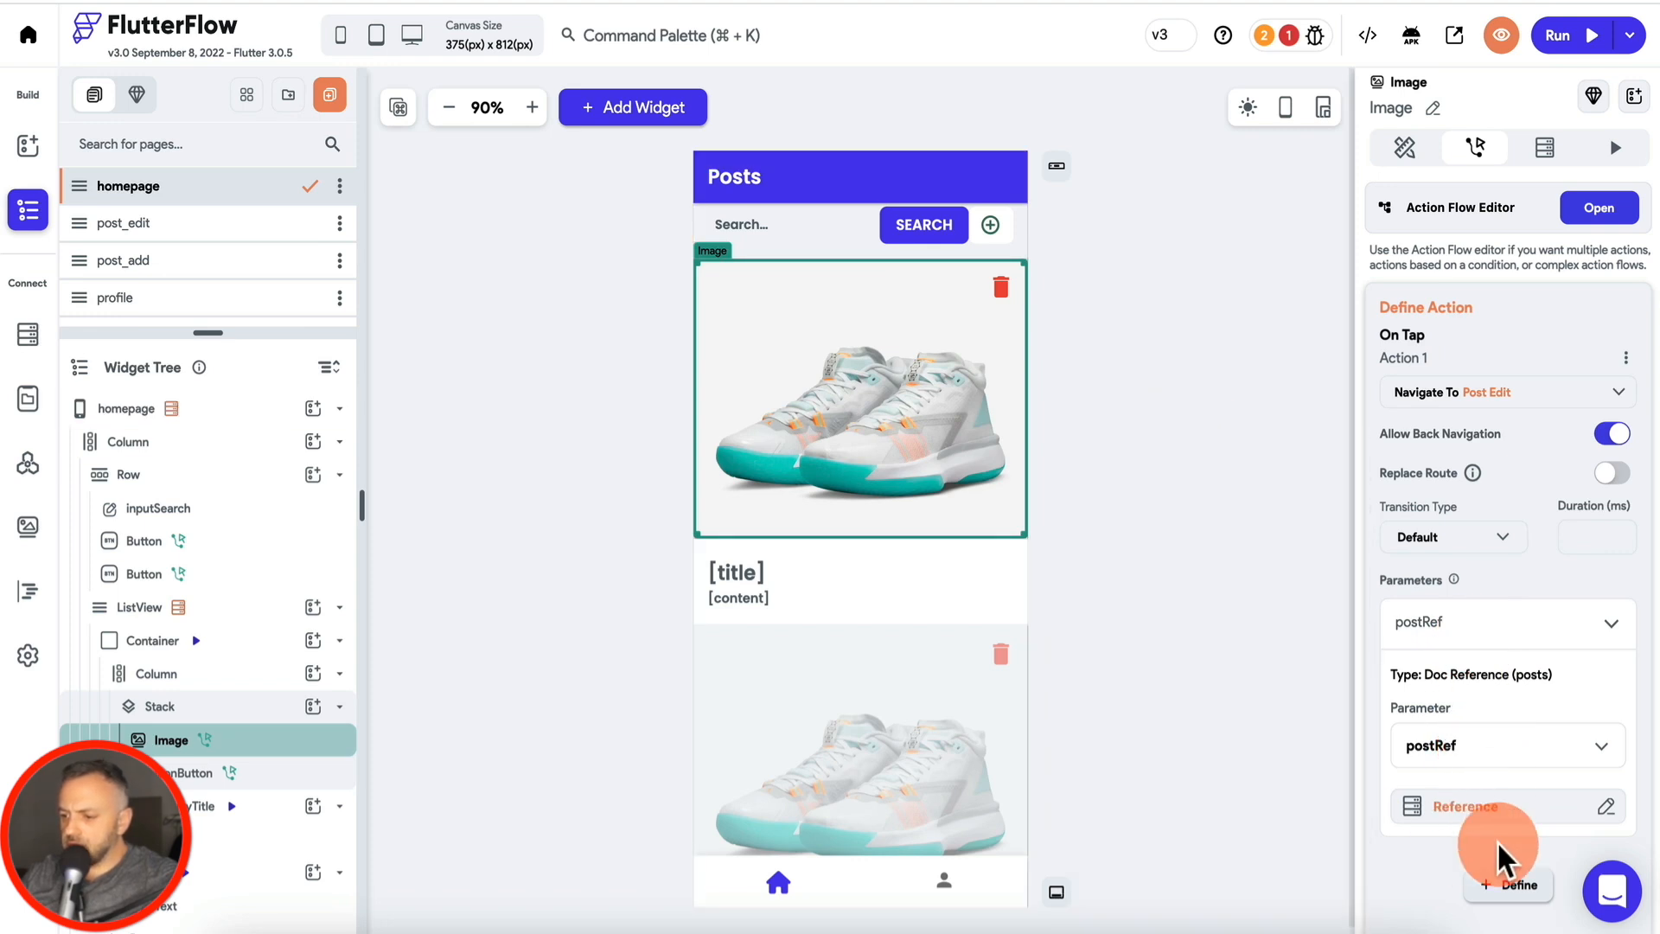
scroll(1510, 730, down, 3)
scroll(1500, 420, up, 2)
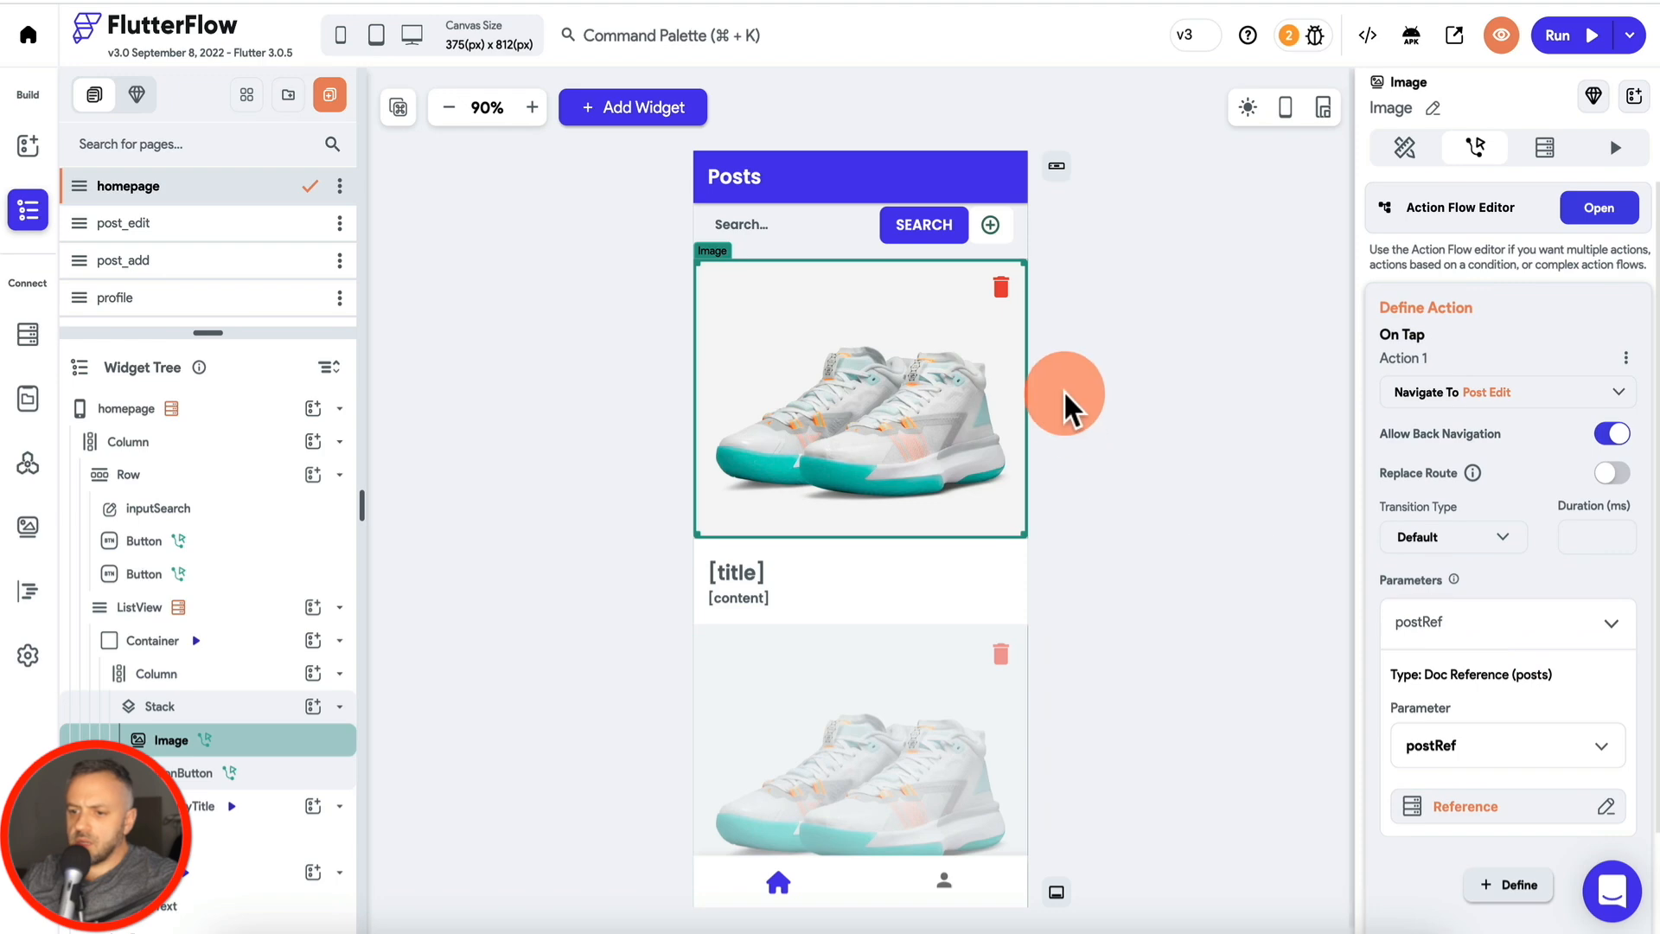
Step: Remove the copied Simple search action and all subsequent actions from the plus-icon button's on-tap flow
click(989, 232)
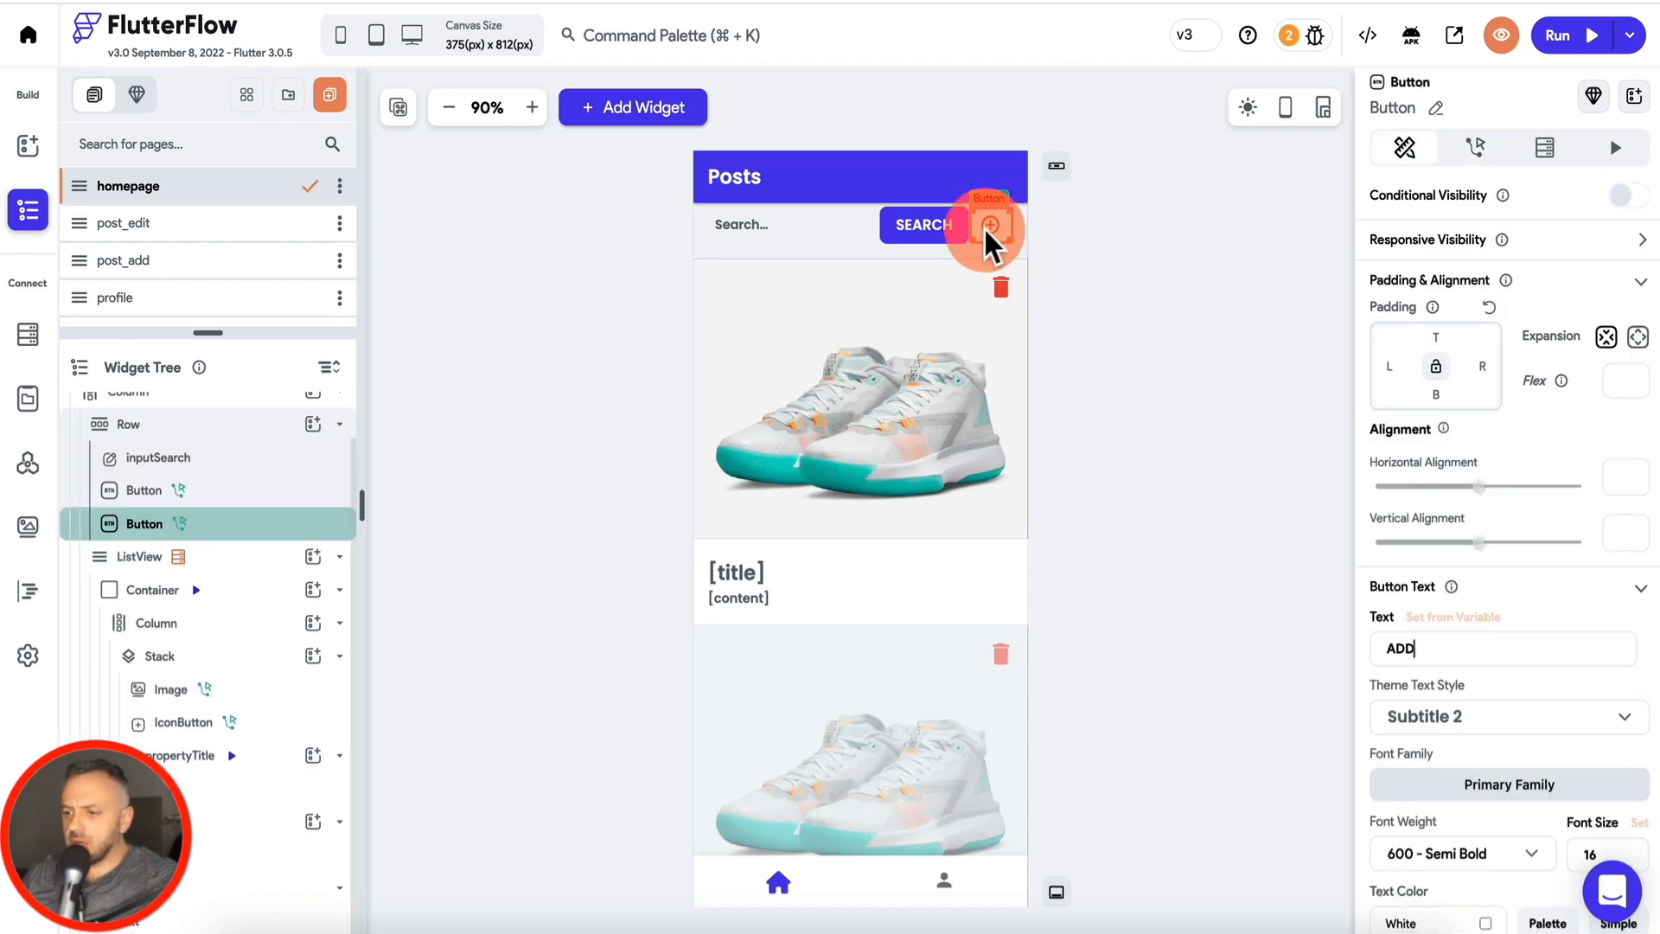
click(1500, 173)
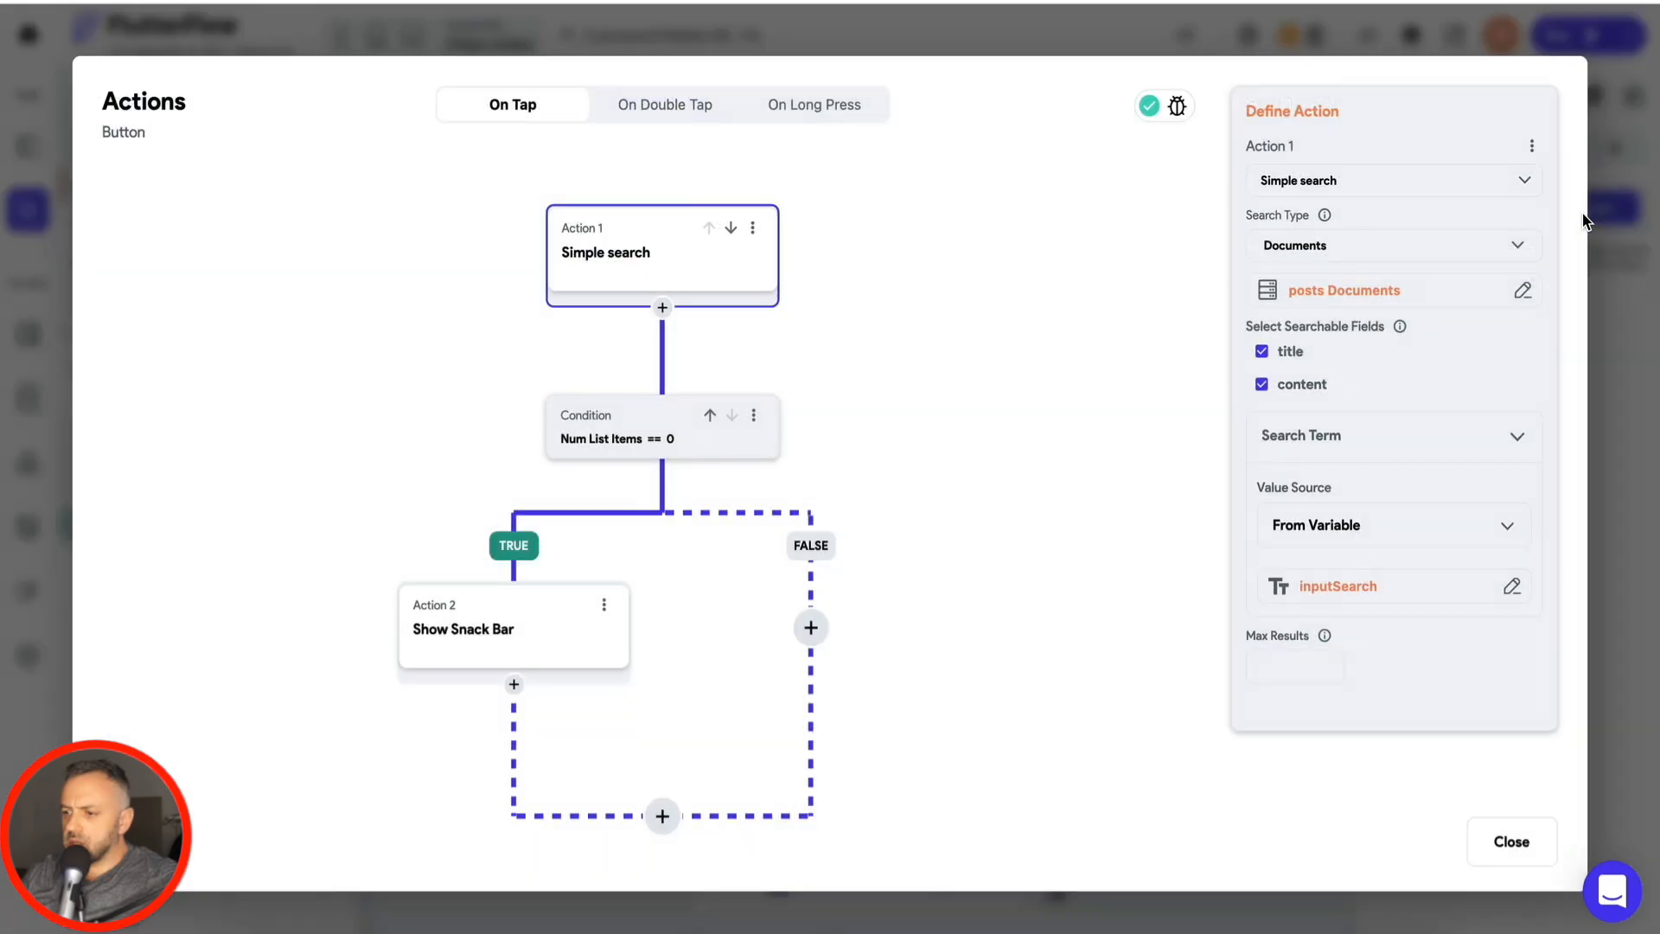
click(752, 227)
click(692, 389)
click(975, 514)
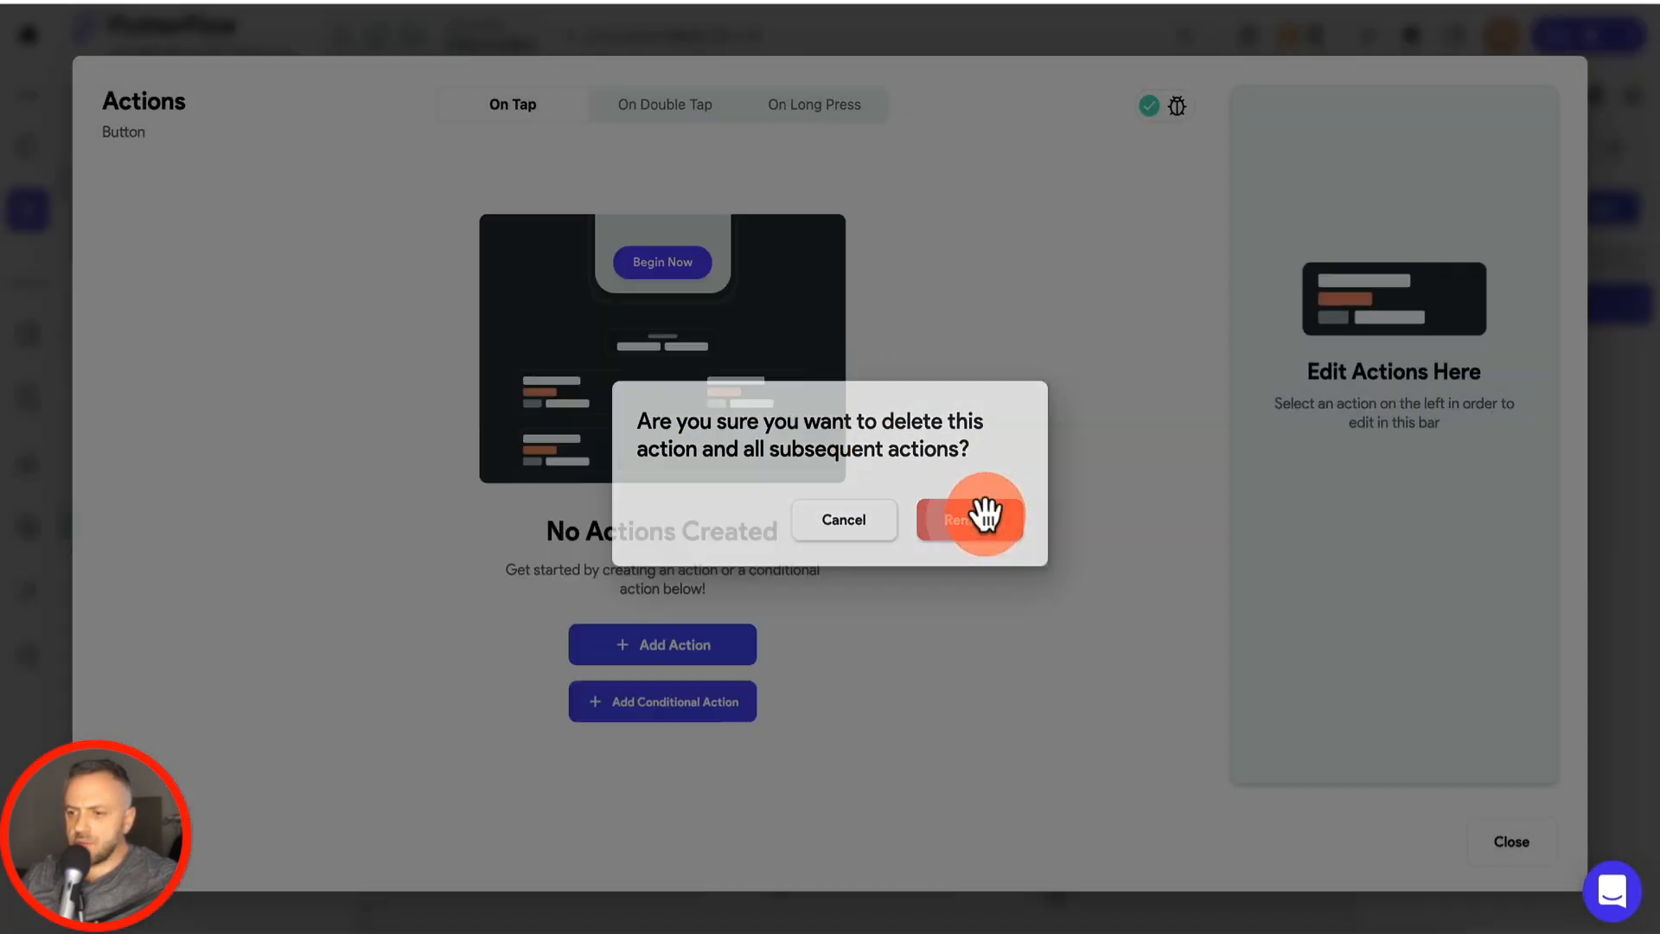
Step: Add an on-tap Navigate To action on the plus-icon button that opens the Post Add page
click(688, 644)
click(1349, 267)
text(nav)
click(1354, 342)
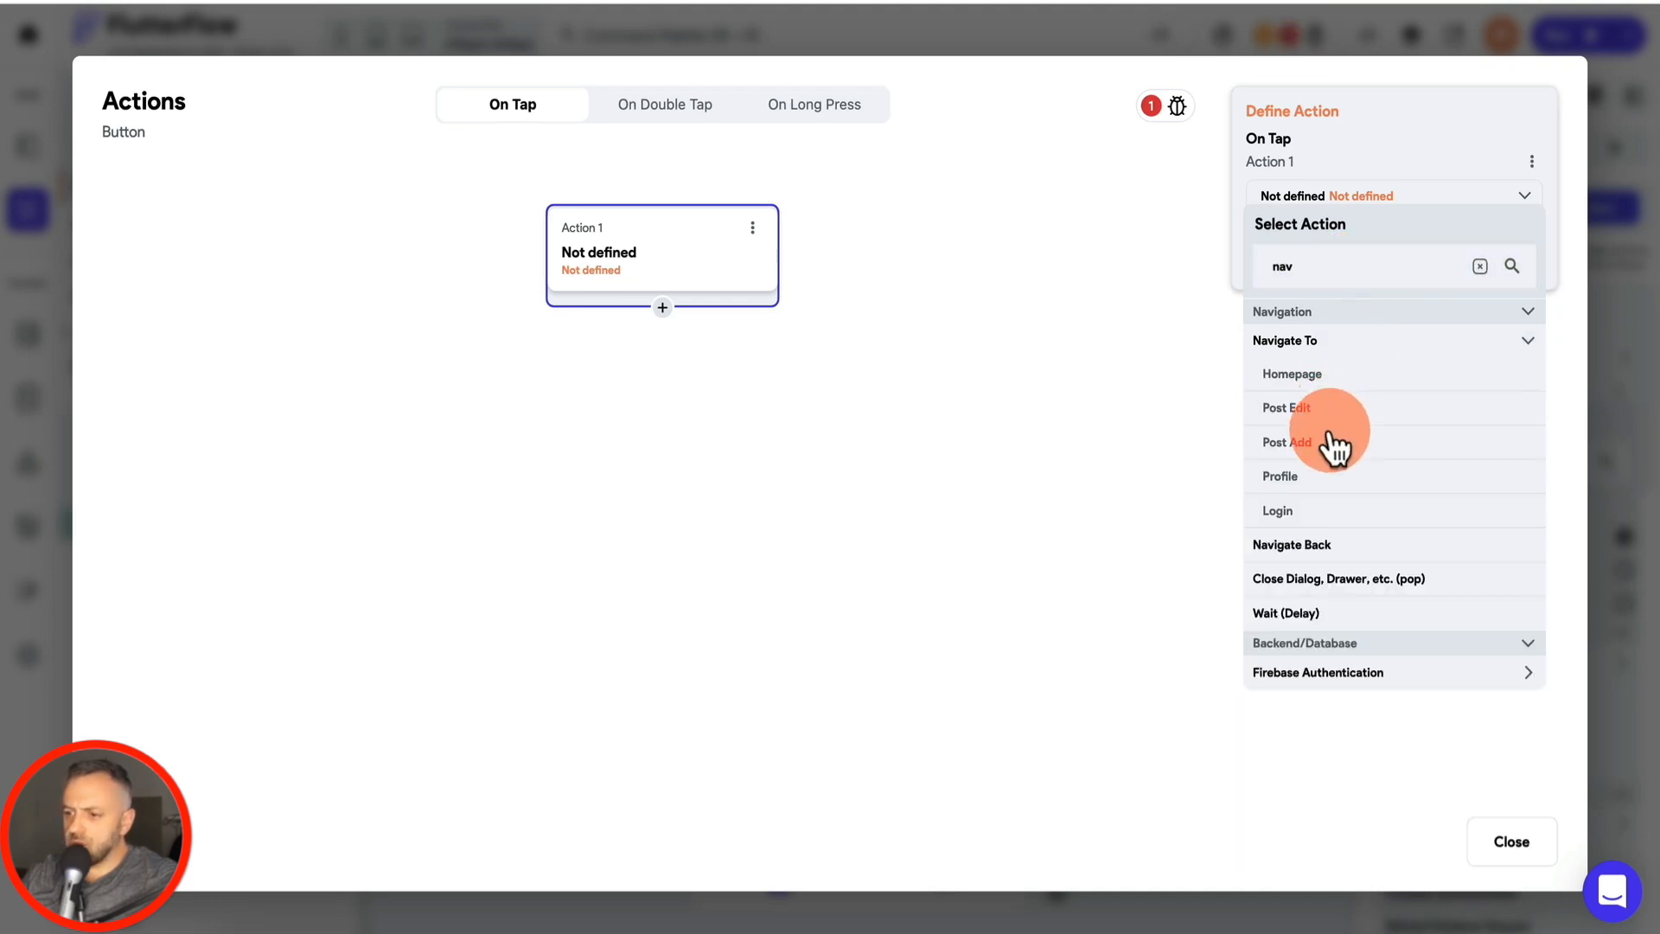
click(1297, 443)
click(1535, 851)
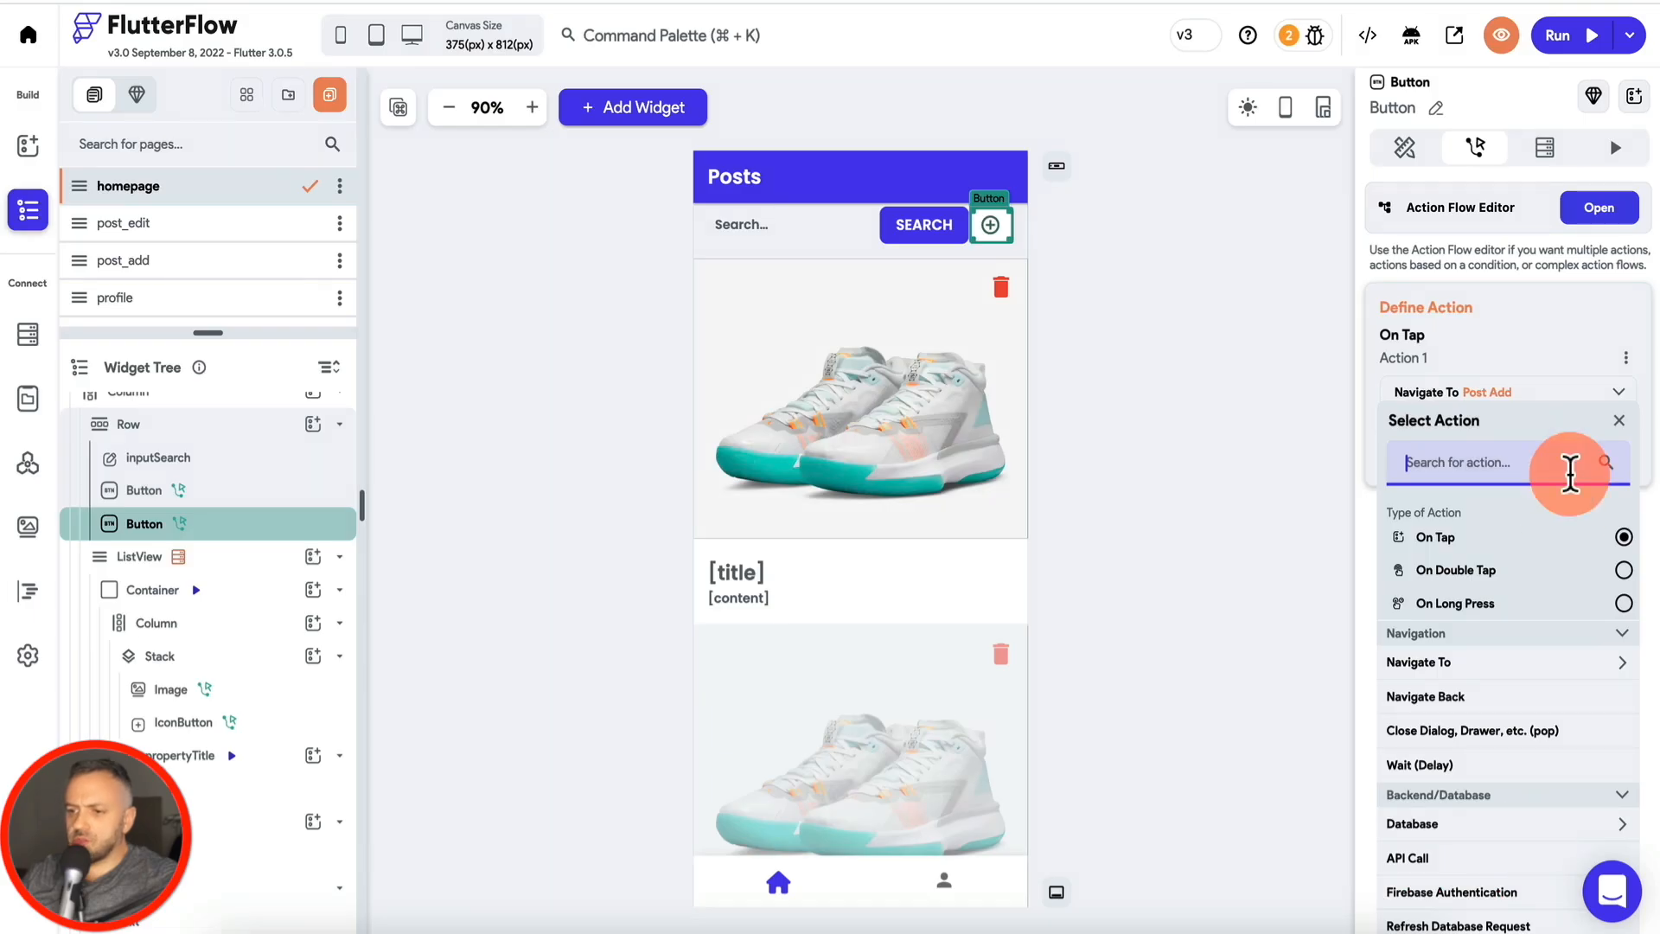
Step: Add a Document from Reference query on the posts collection to the post_edit page, using postRef as the reference
click(893, 390)
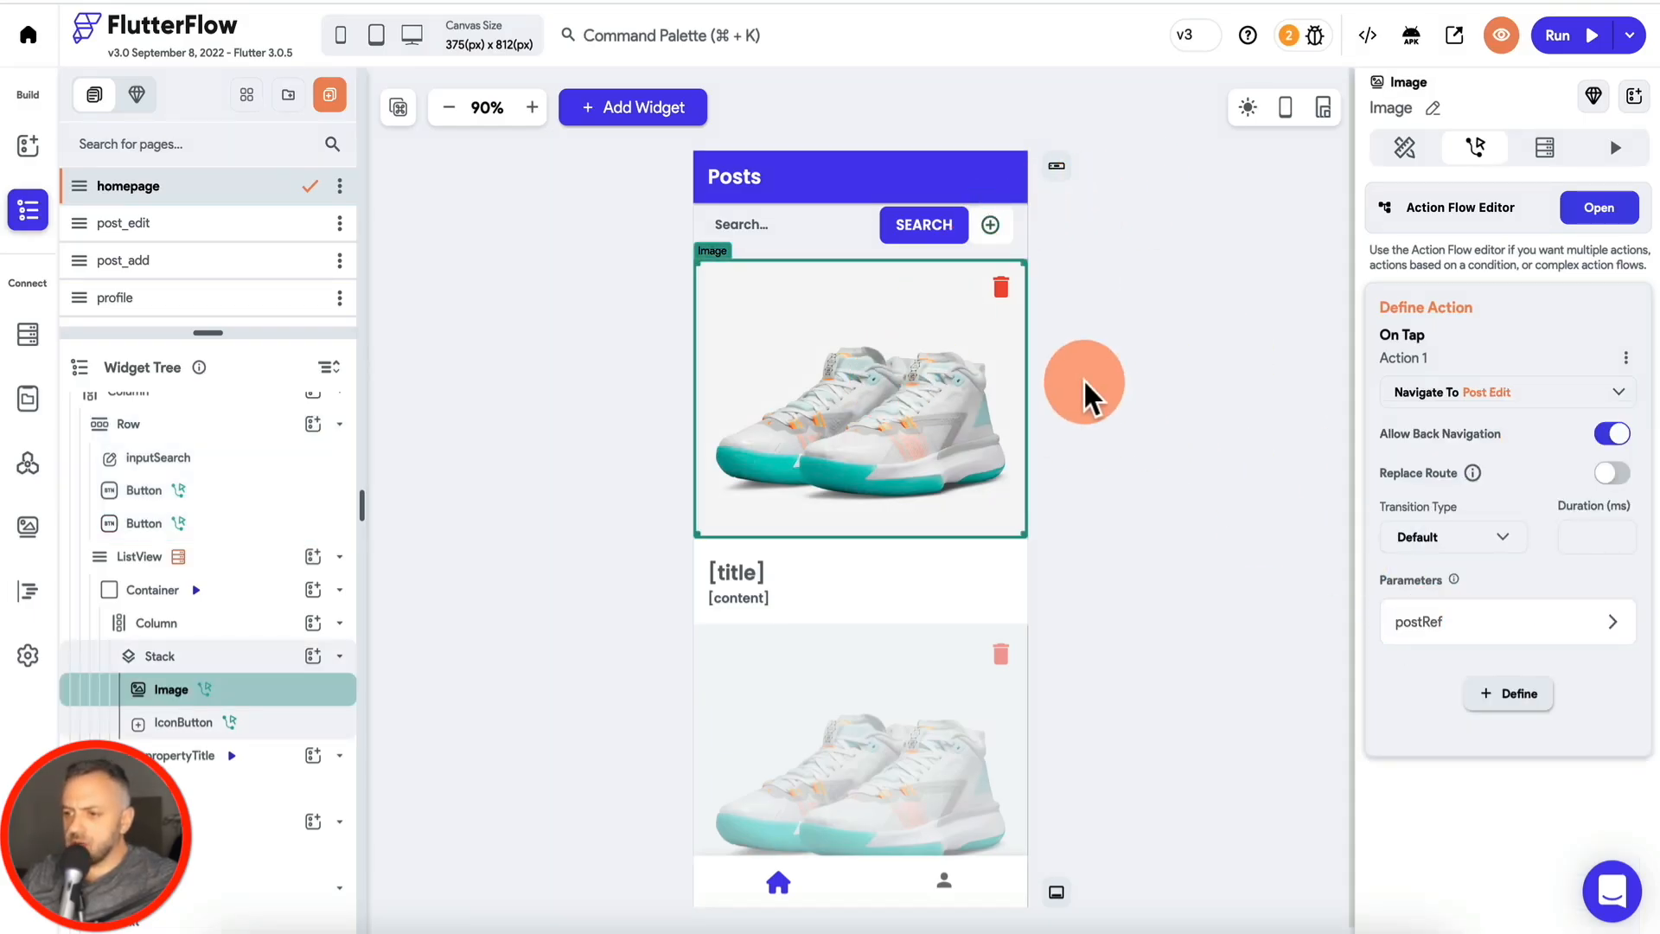
click(238, 233)
click(705, 285)
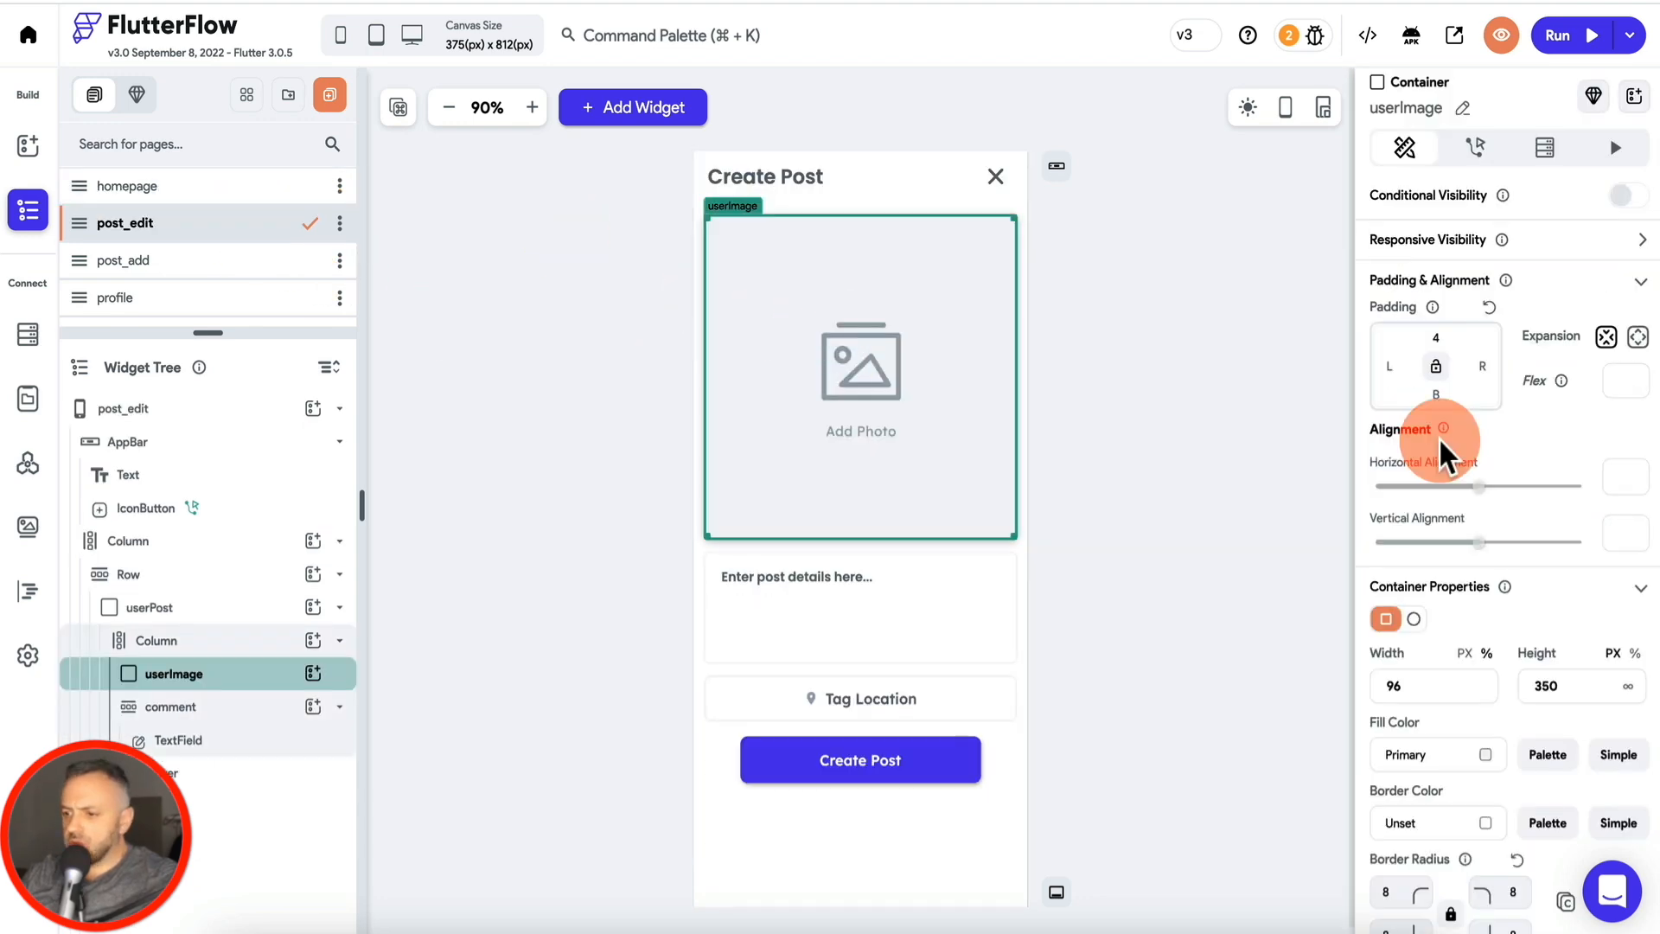
click(211, 413)
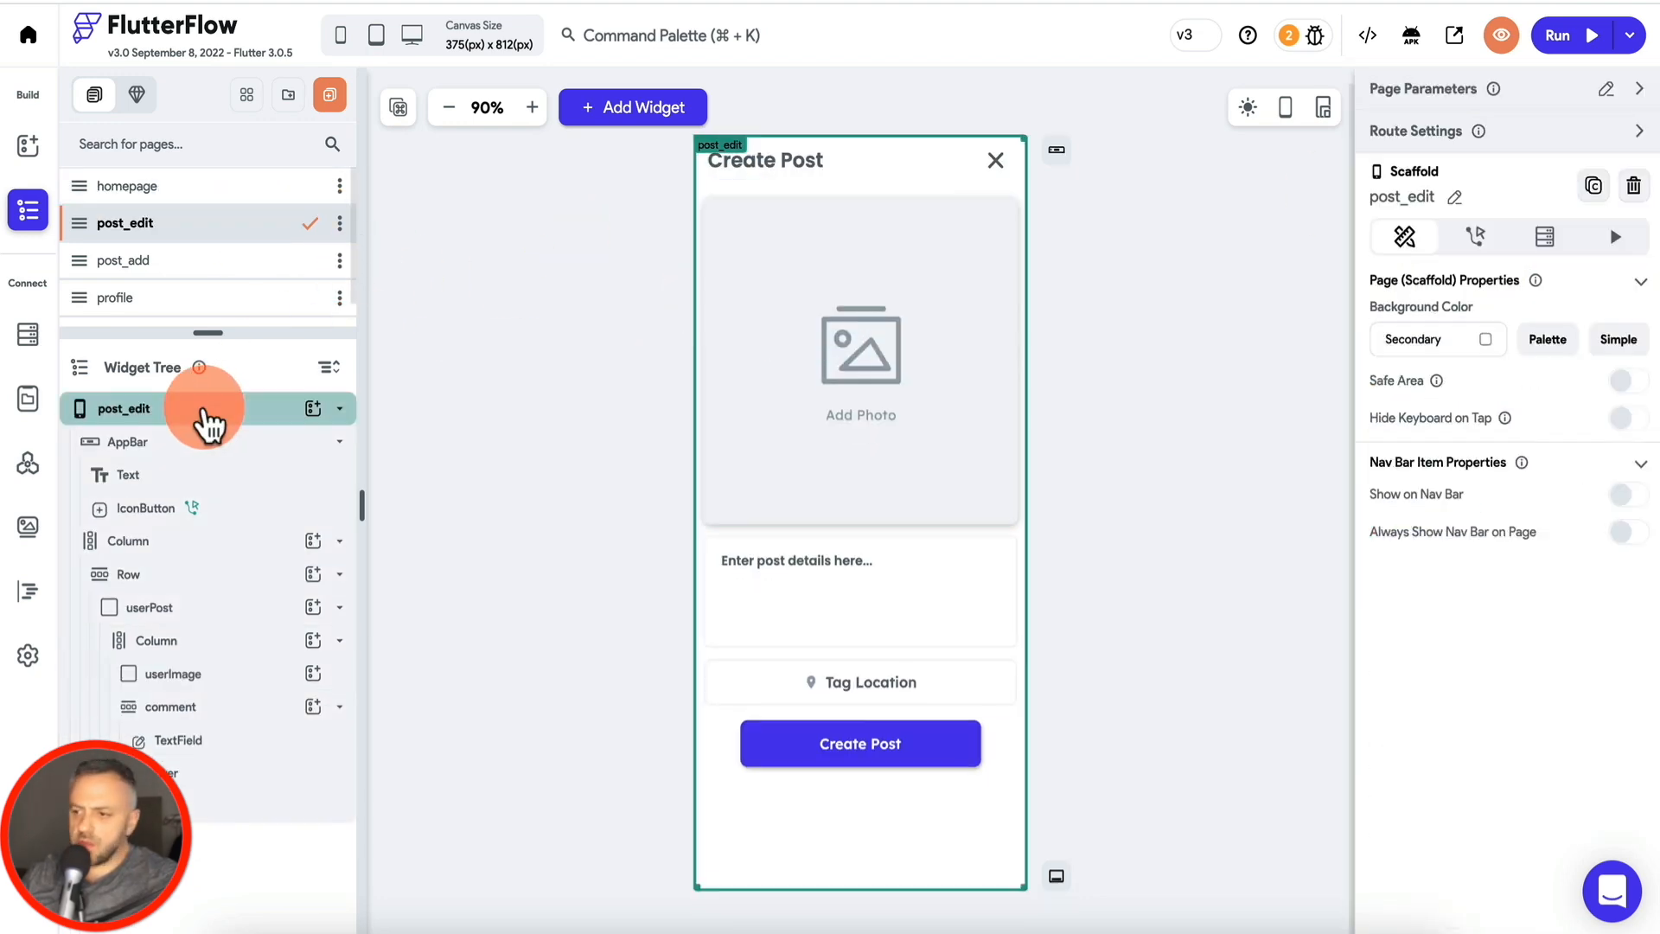
click(1544, 240)
click(1520, 346)
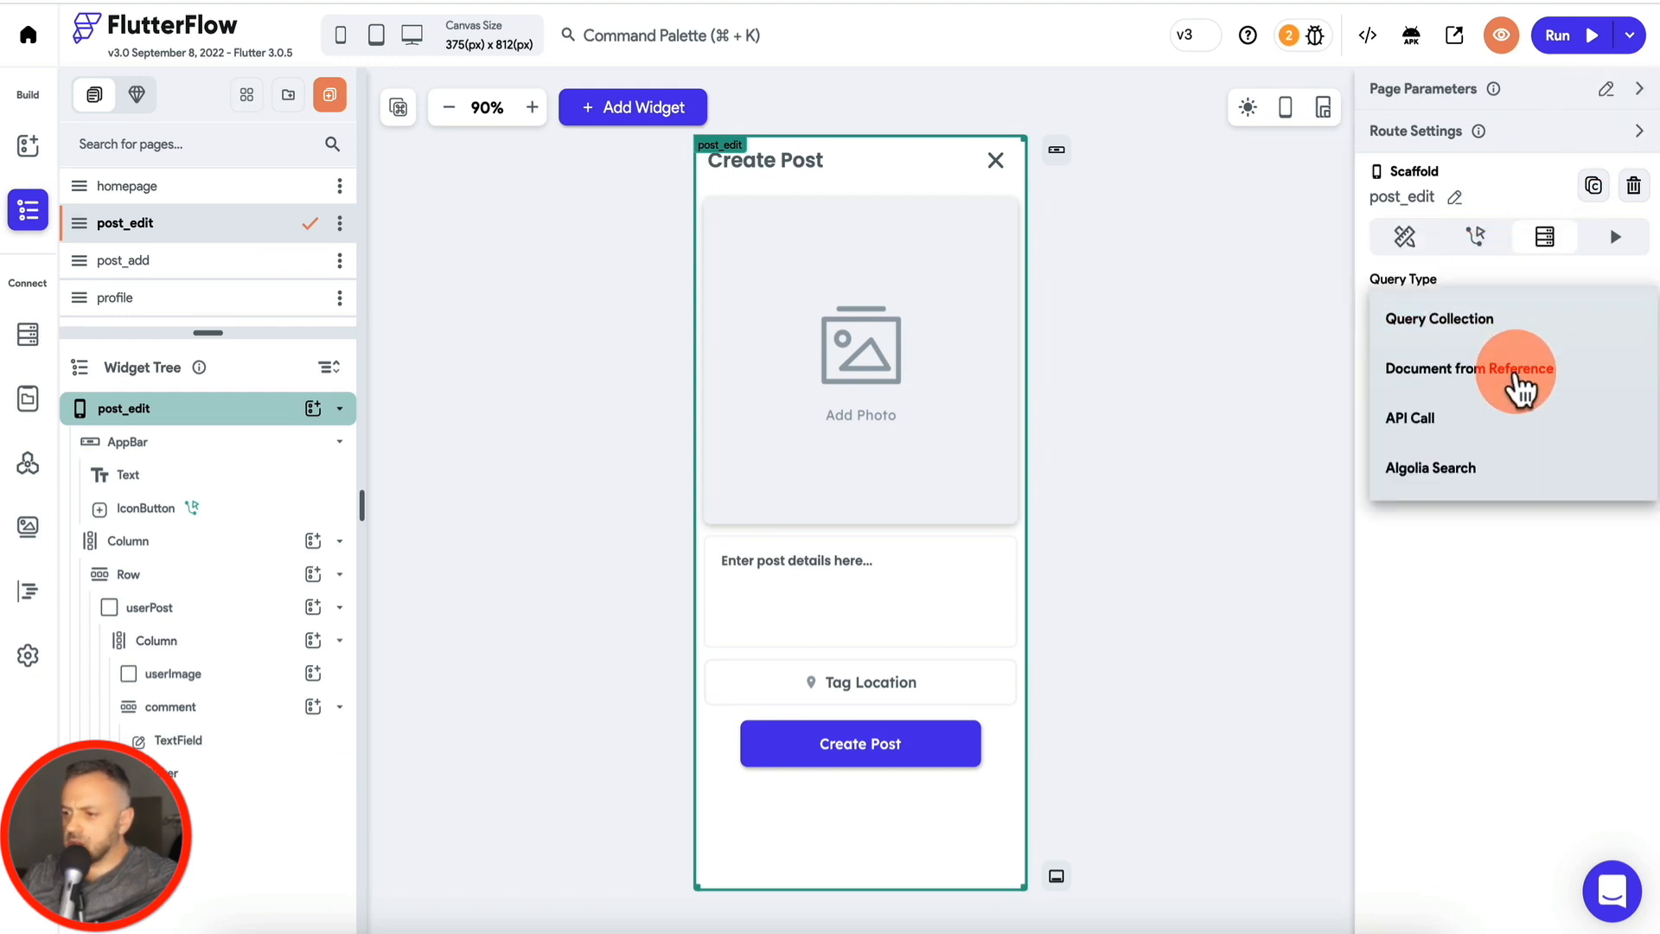
click(1516, 372)
click(1522, 443)
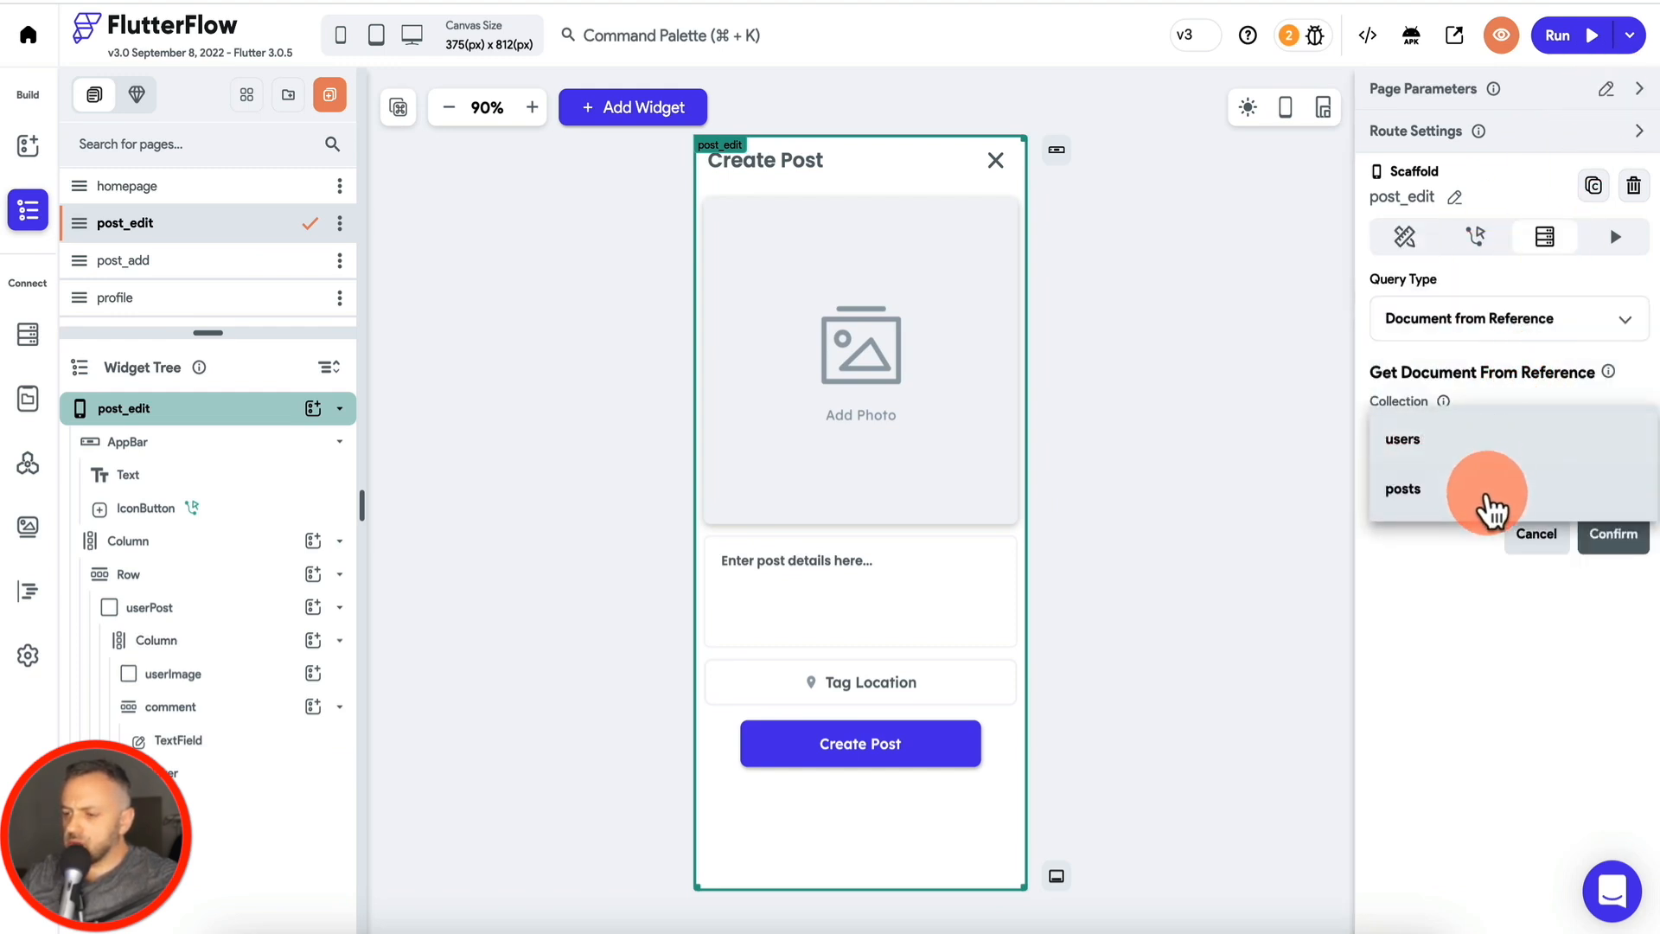
click(1483, 491)
click(1517, 495)
click(1120, 586)
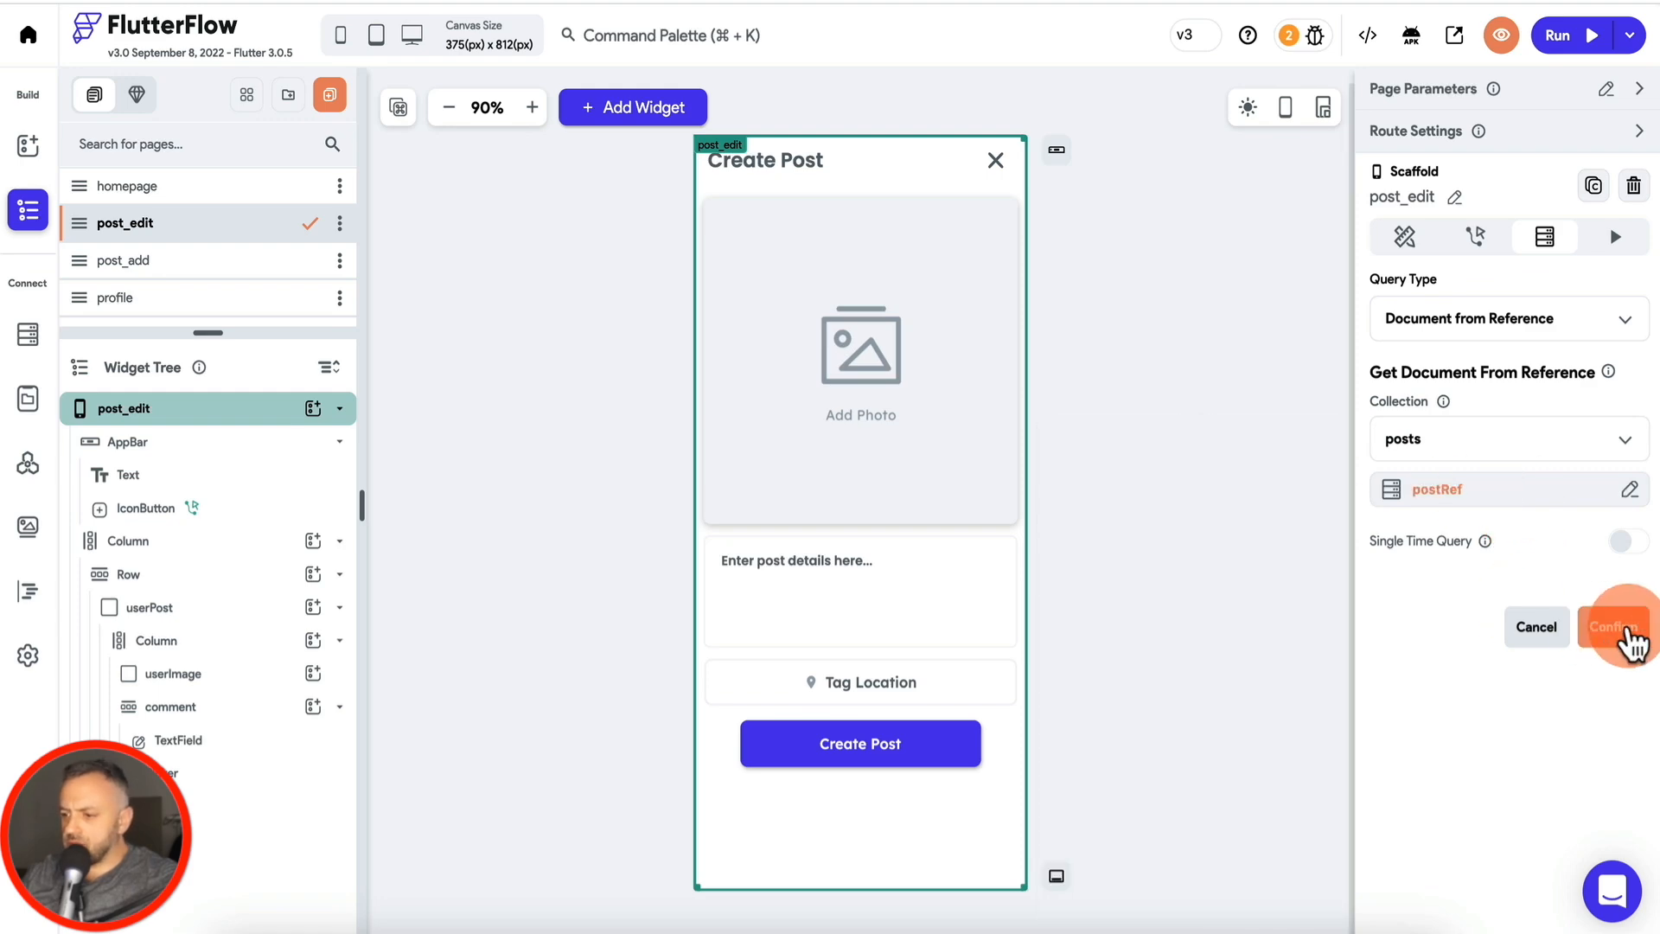
click(1617, 631)
Step: Bind userImage's network background image on post_edit to the post's mainImage, and the text field's initial value to content
click(900, 359)
scroll(1472, 618, down, 12)
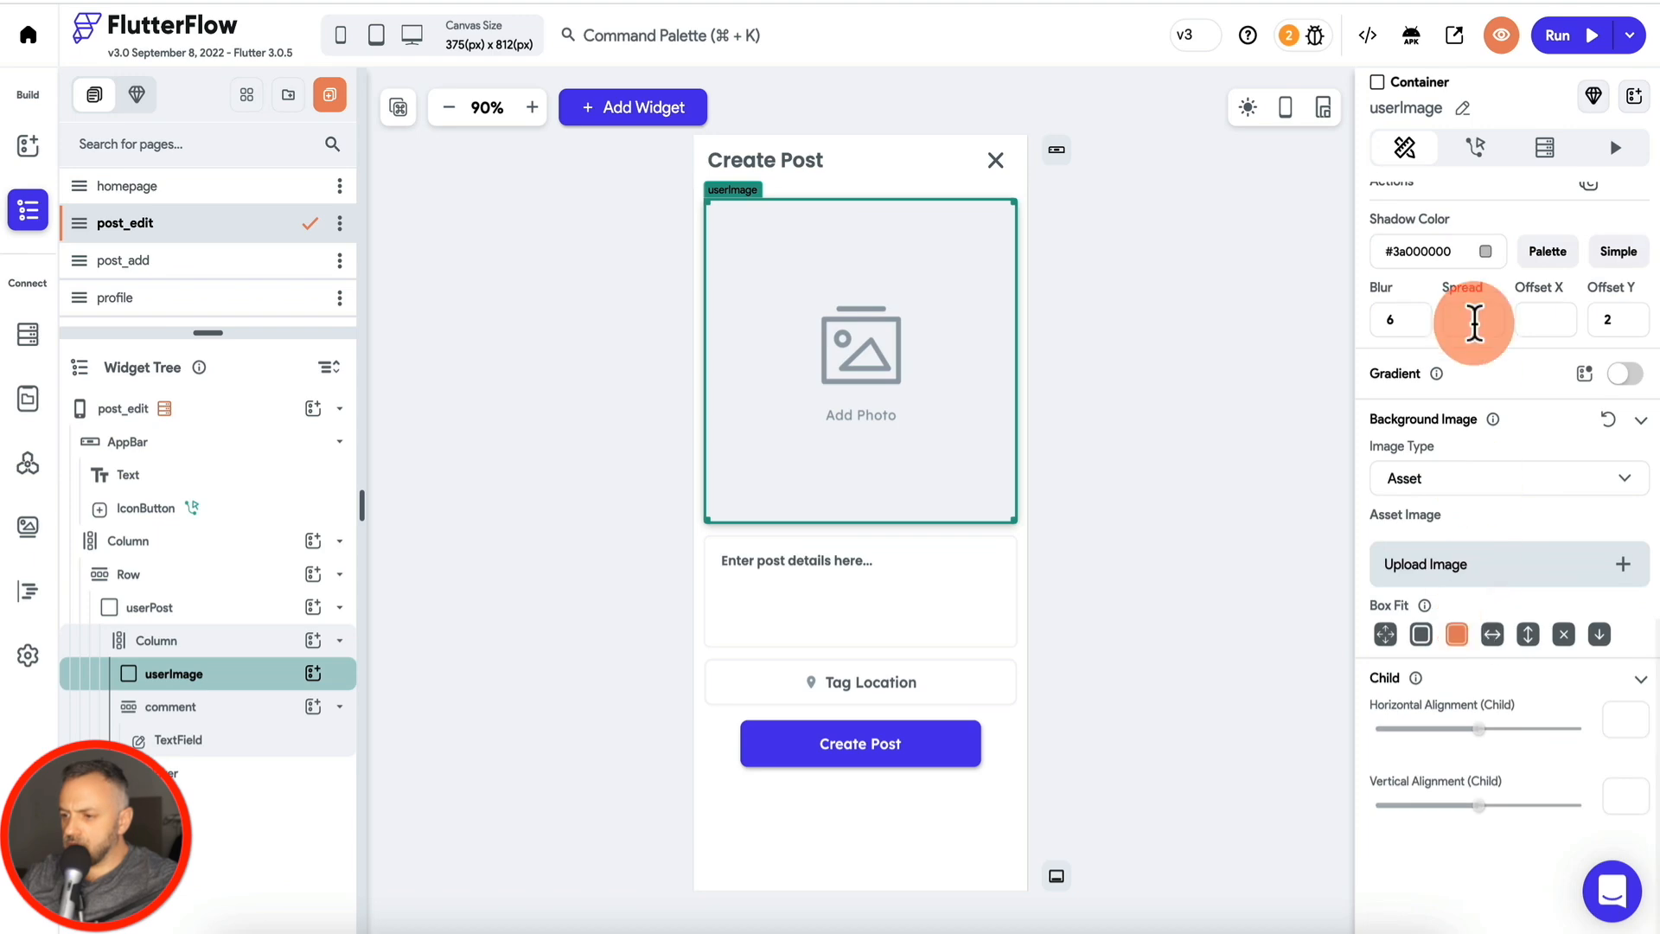
scroll(1475, 333, up, 1)
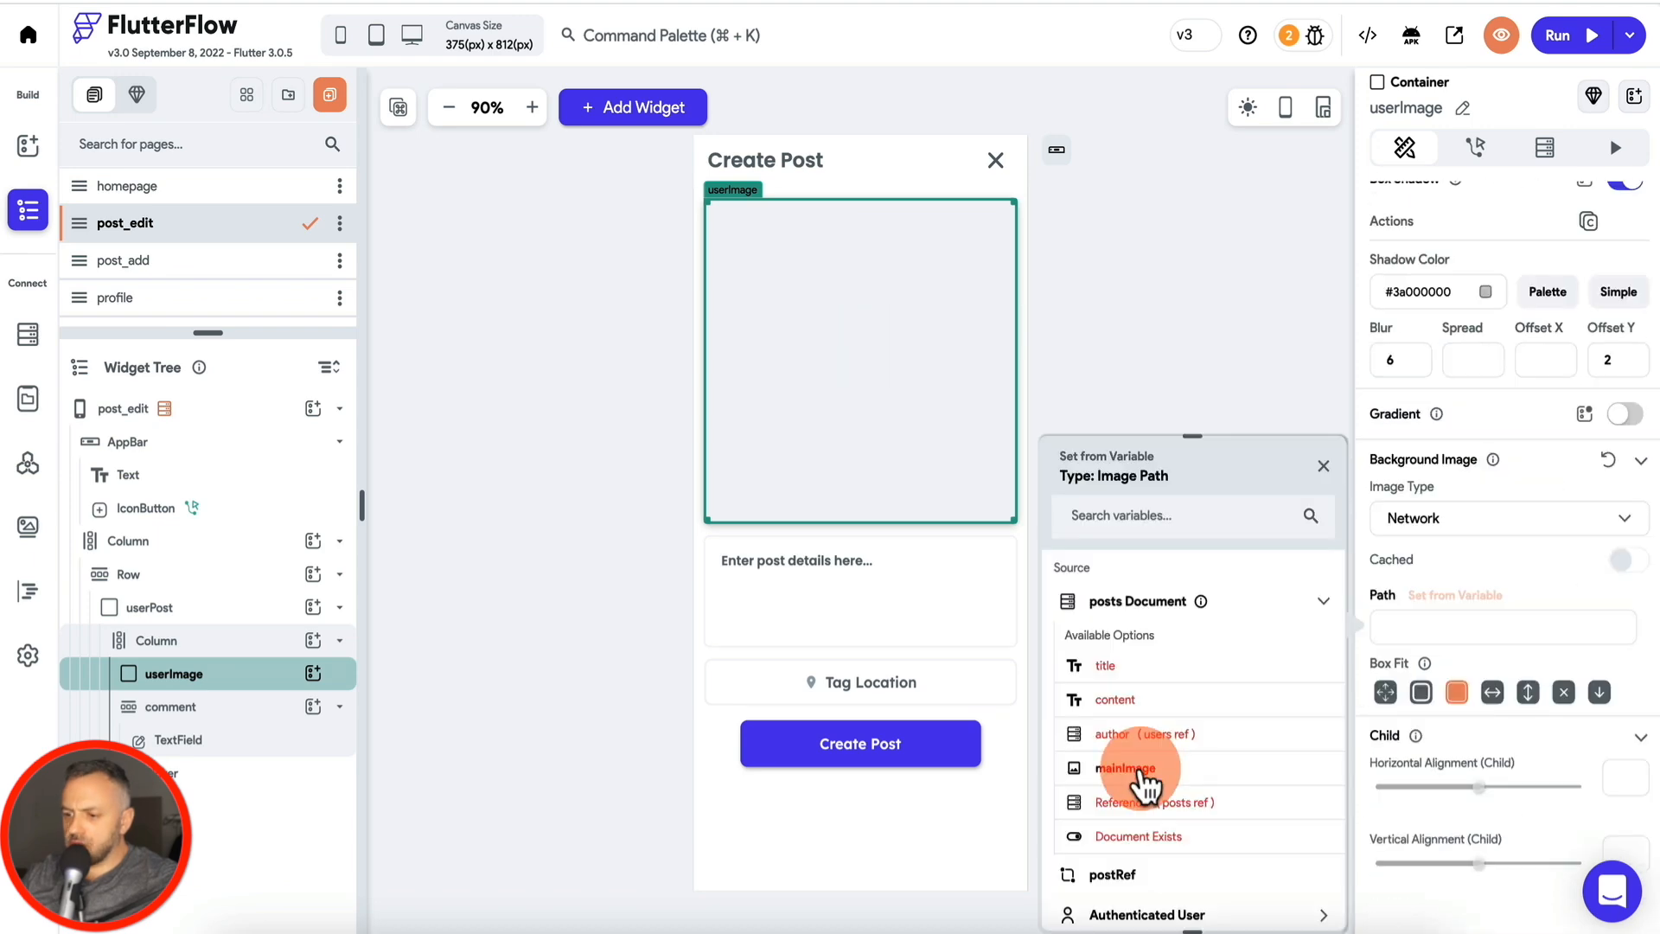
click(1123, 768)
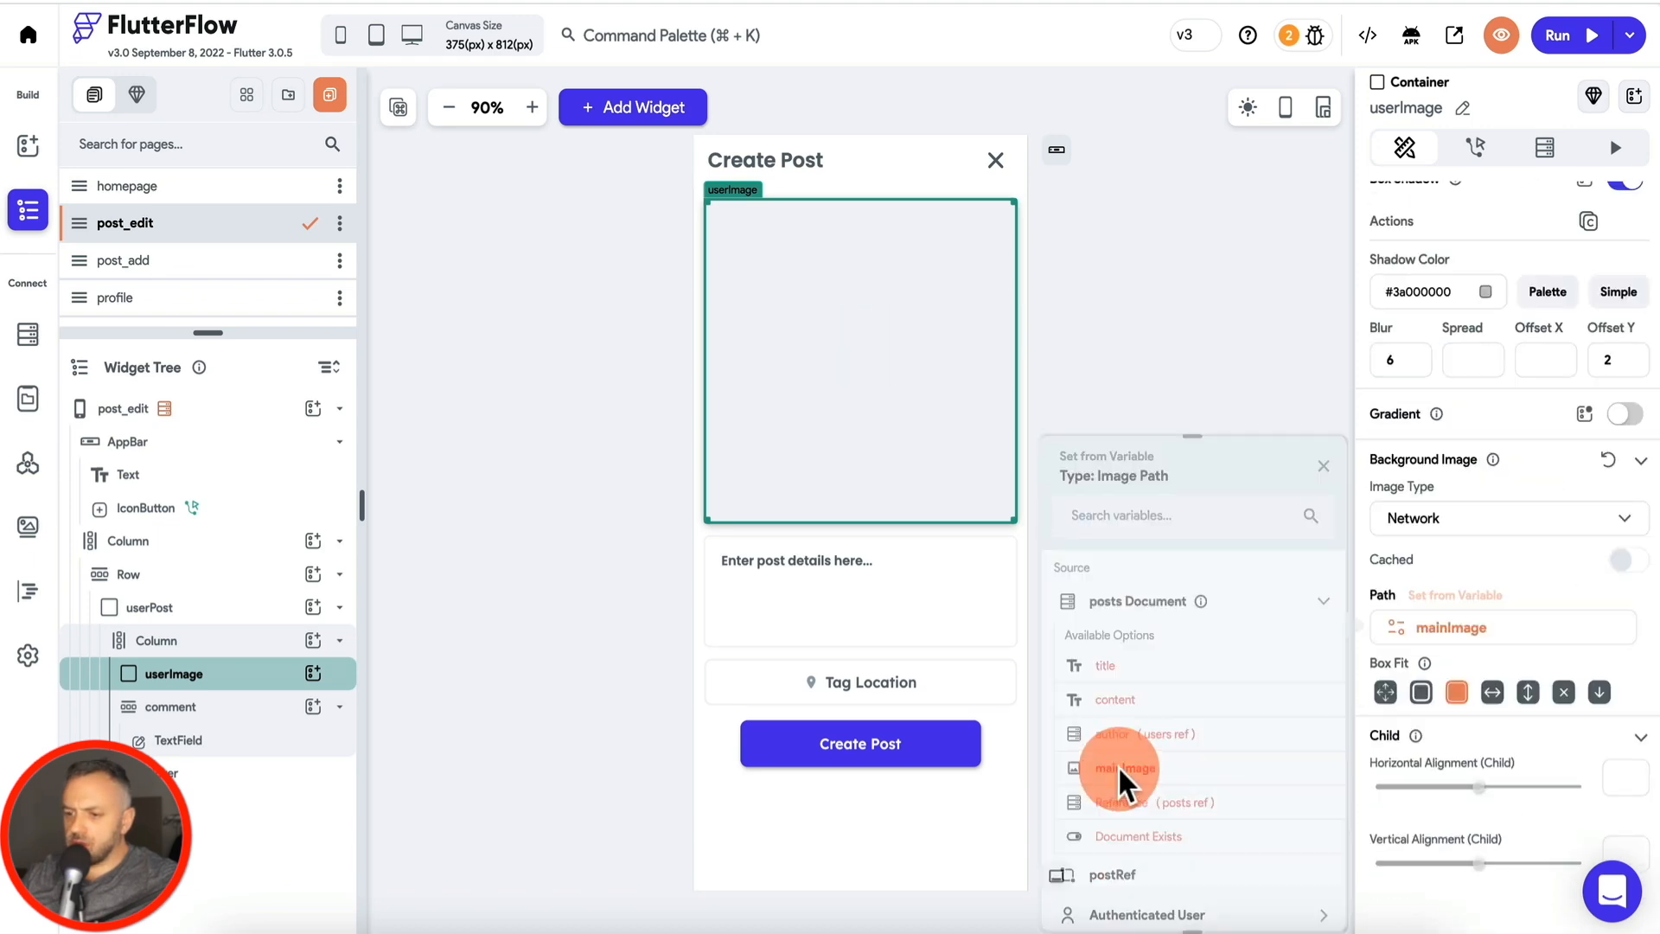
click(931, 599)
scroll(1470, 554, up, 9)
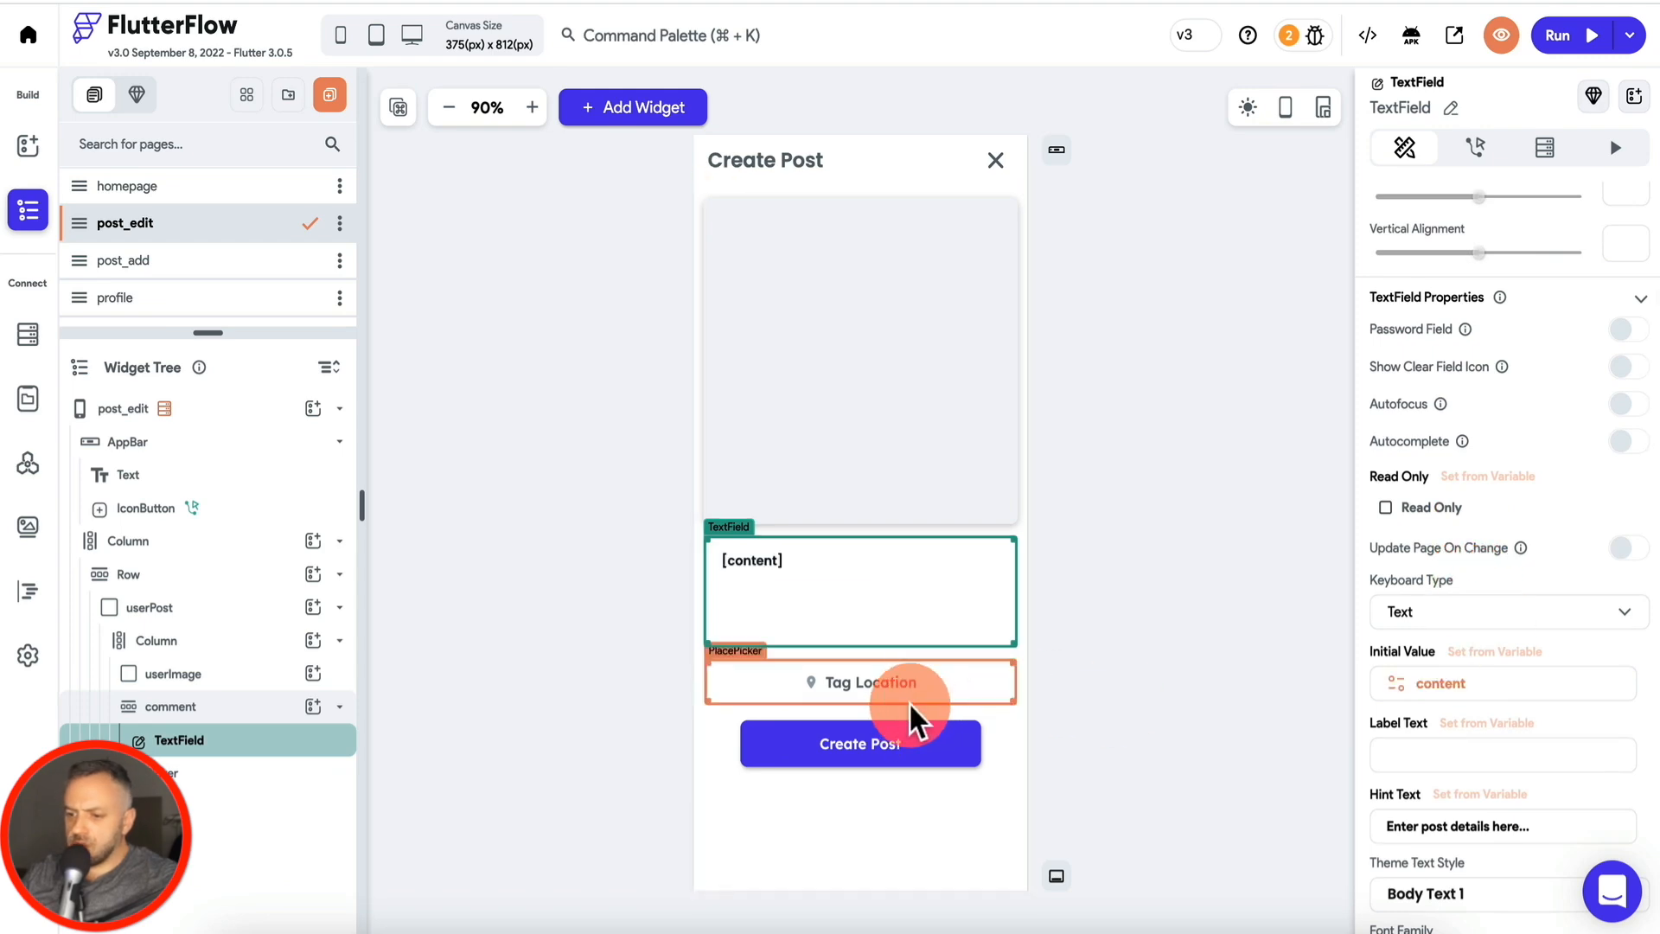
Step: Change the Create Post button's text on post_edit to "Save Post" and set its font size to 20
click(912, 726)
scroll(1476, 586, up, 4)
scroll(1489, 400, down, 12)
scroll(1489, 403, up, 6)
scroll(1487, 397, up, 3)
double_click(1407, 349)
text(Save Post)
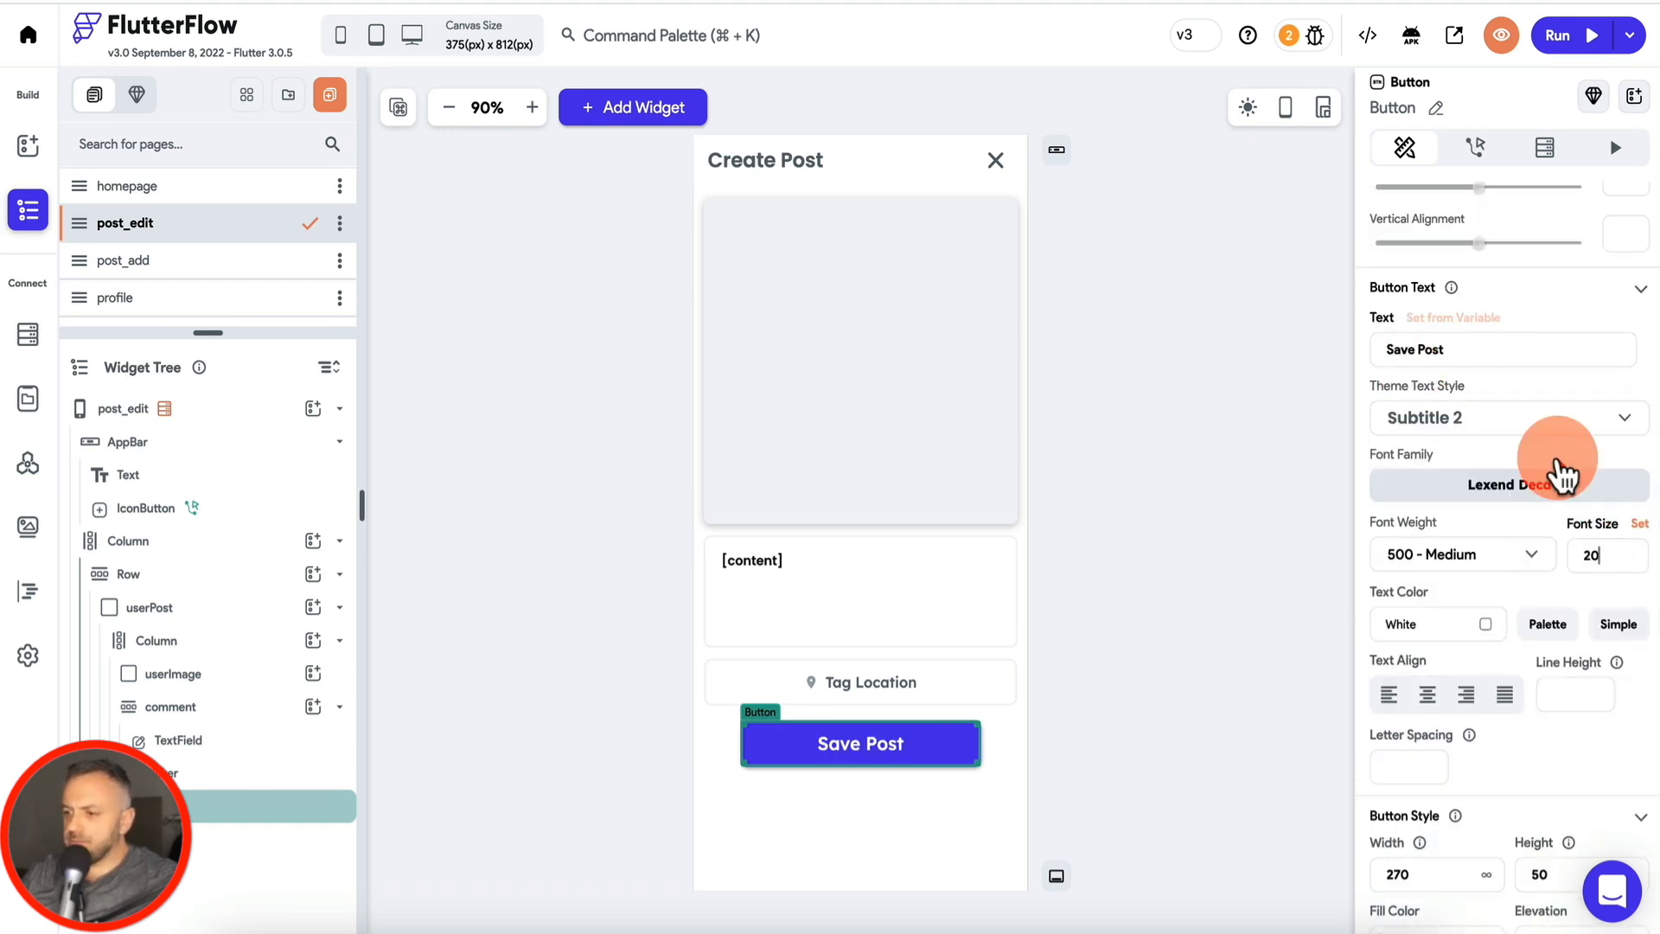
Step: Add an on-tap Update Document action to the Save Post button, with postRef as the reference to update
click(1475, 147)
click(1515, 313)
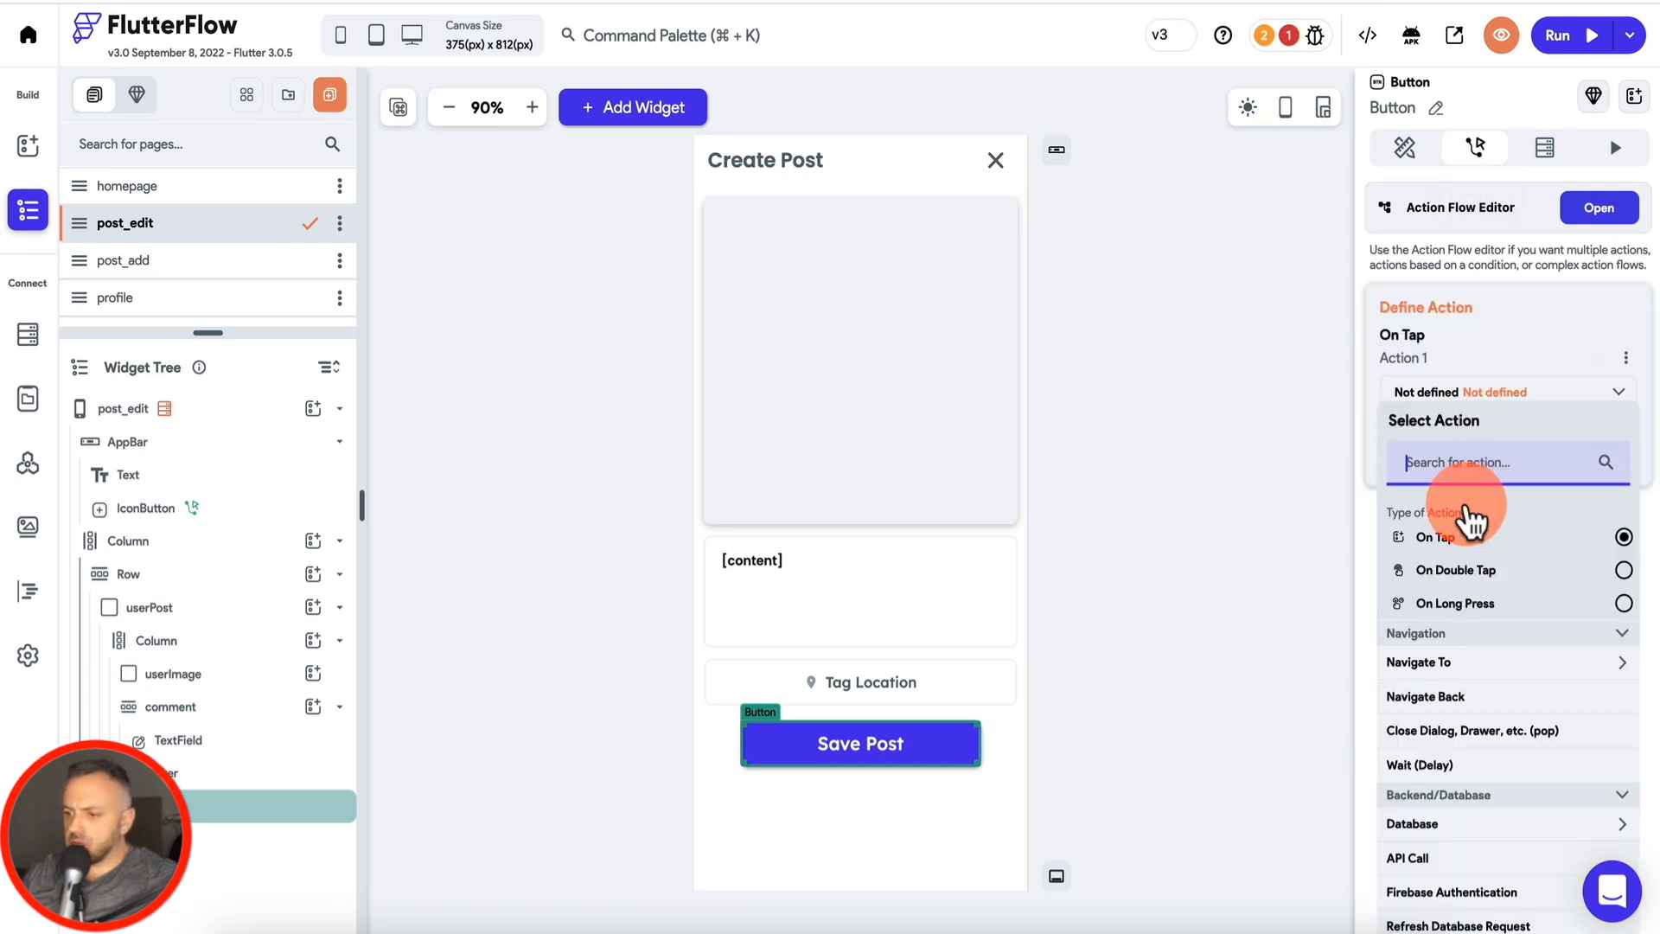
text(data)
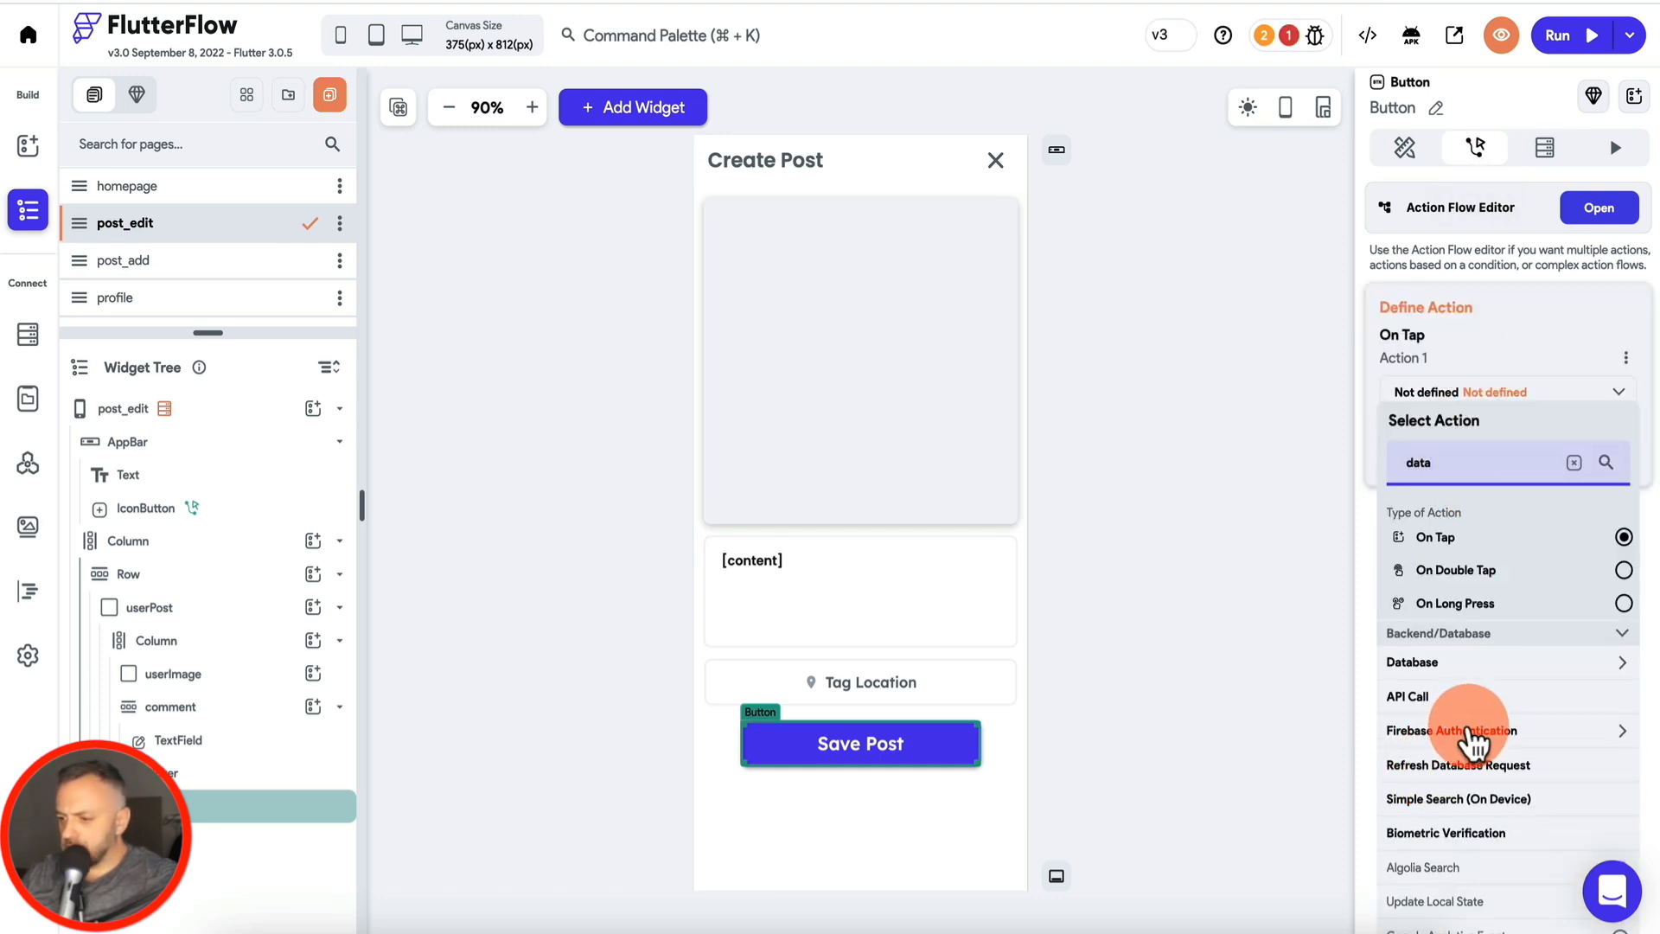
click(1476, 735)
click(1491, 735)
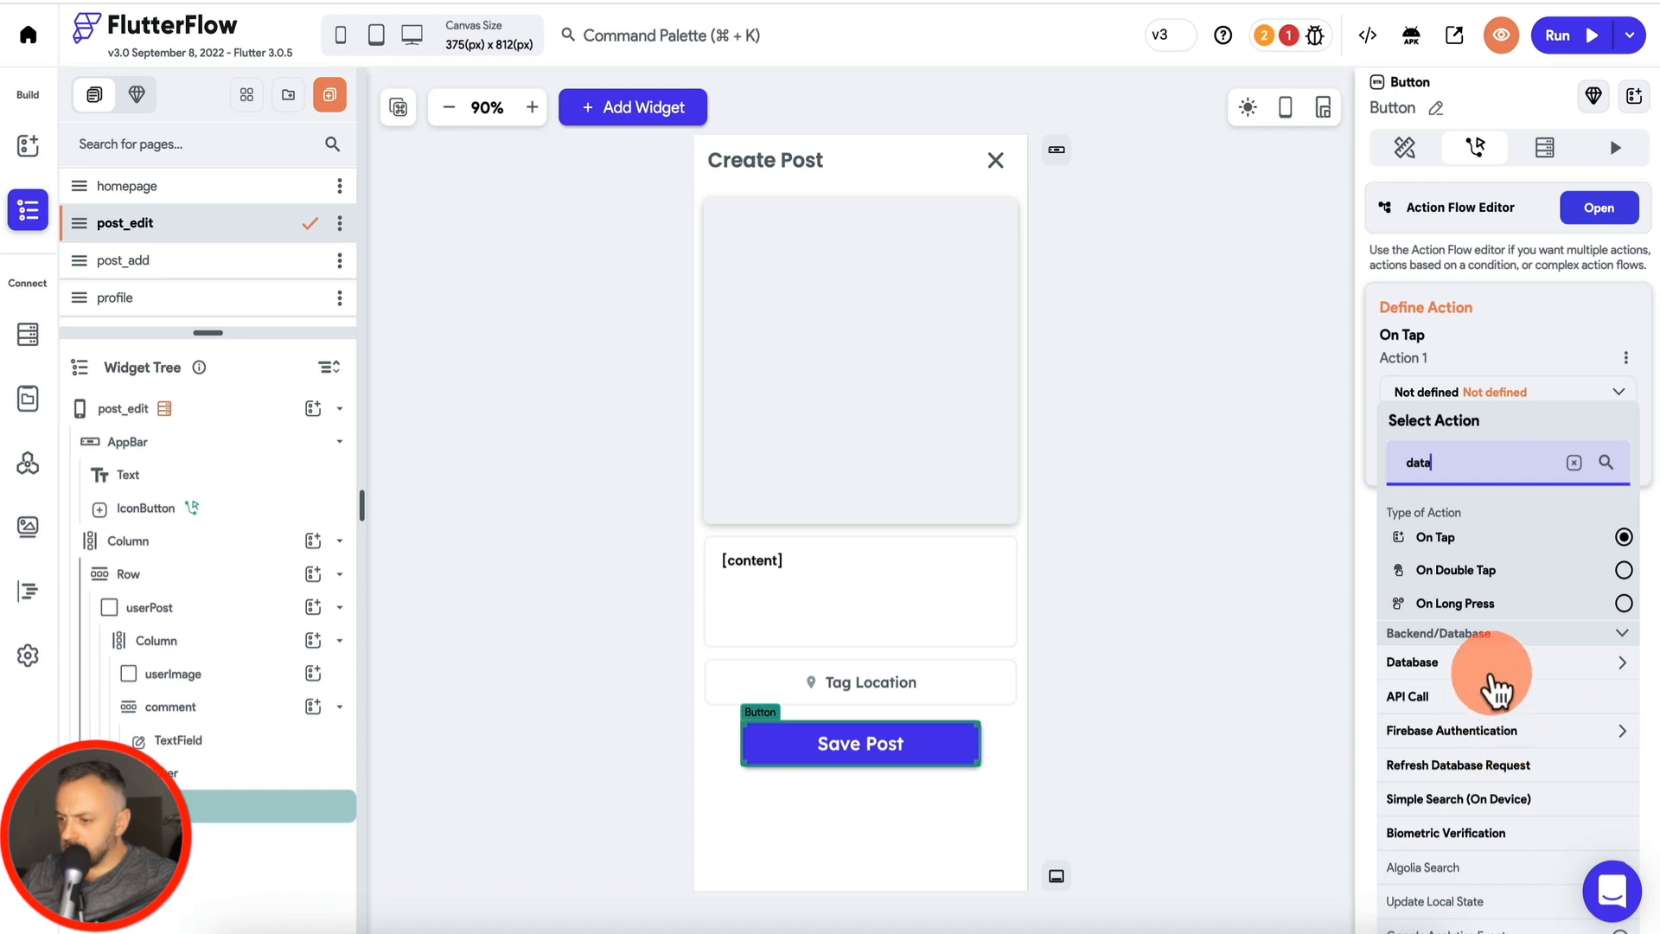
click(1487, 664)
click(1474, 729)
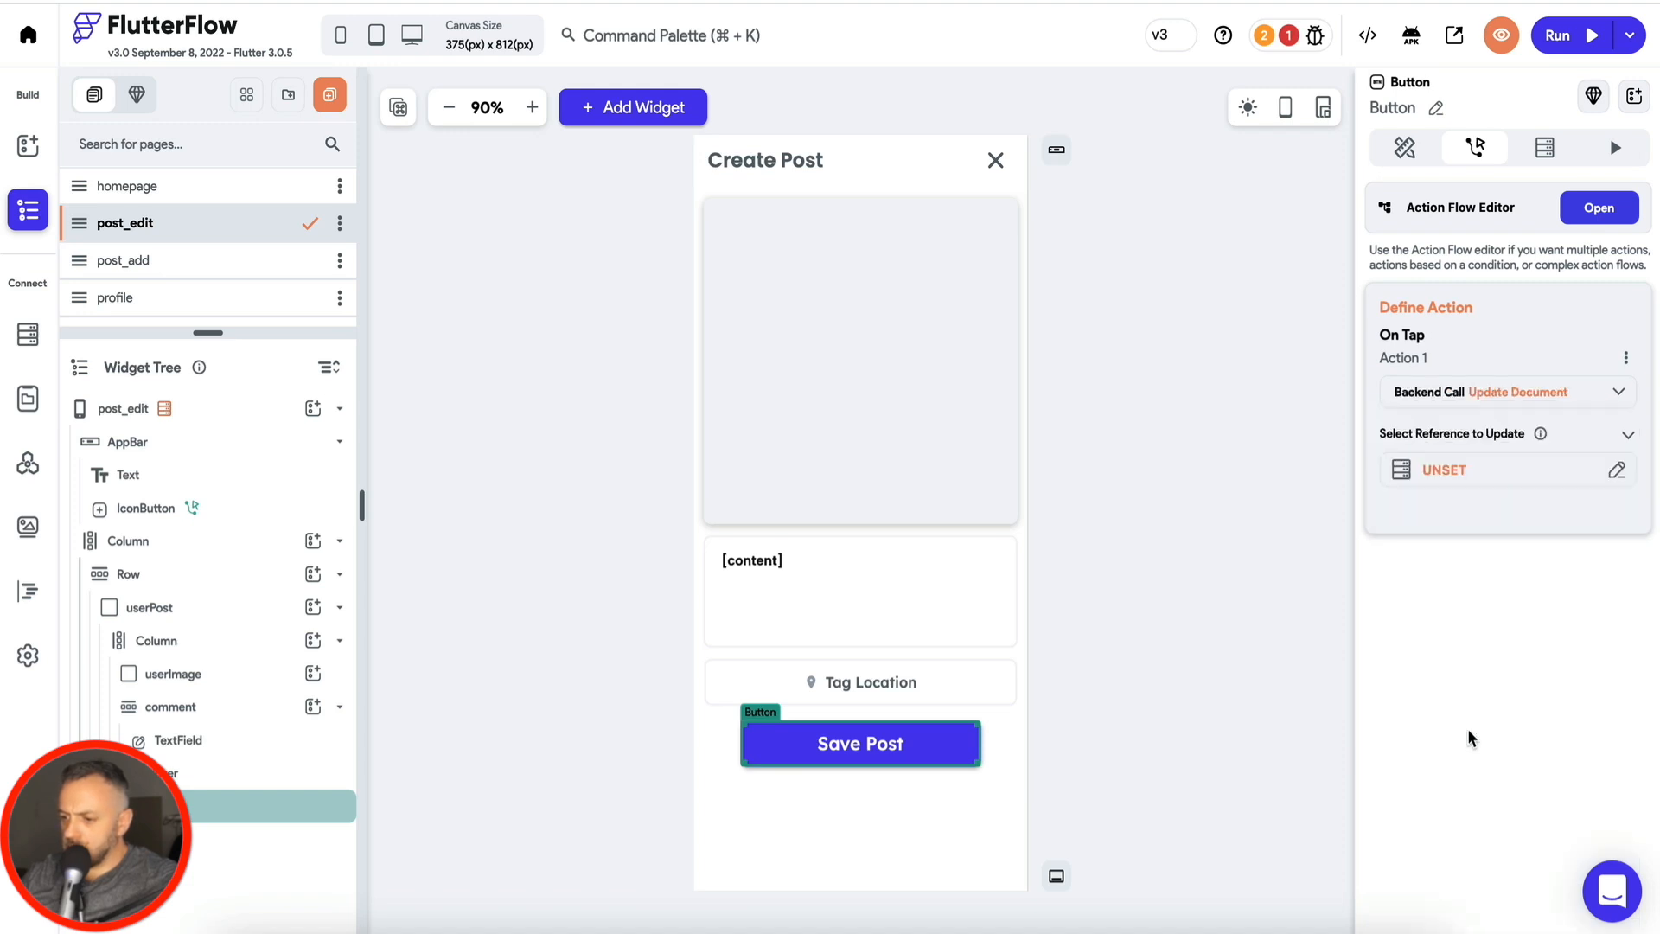
click(1518, 491)
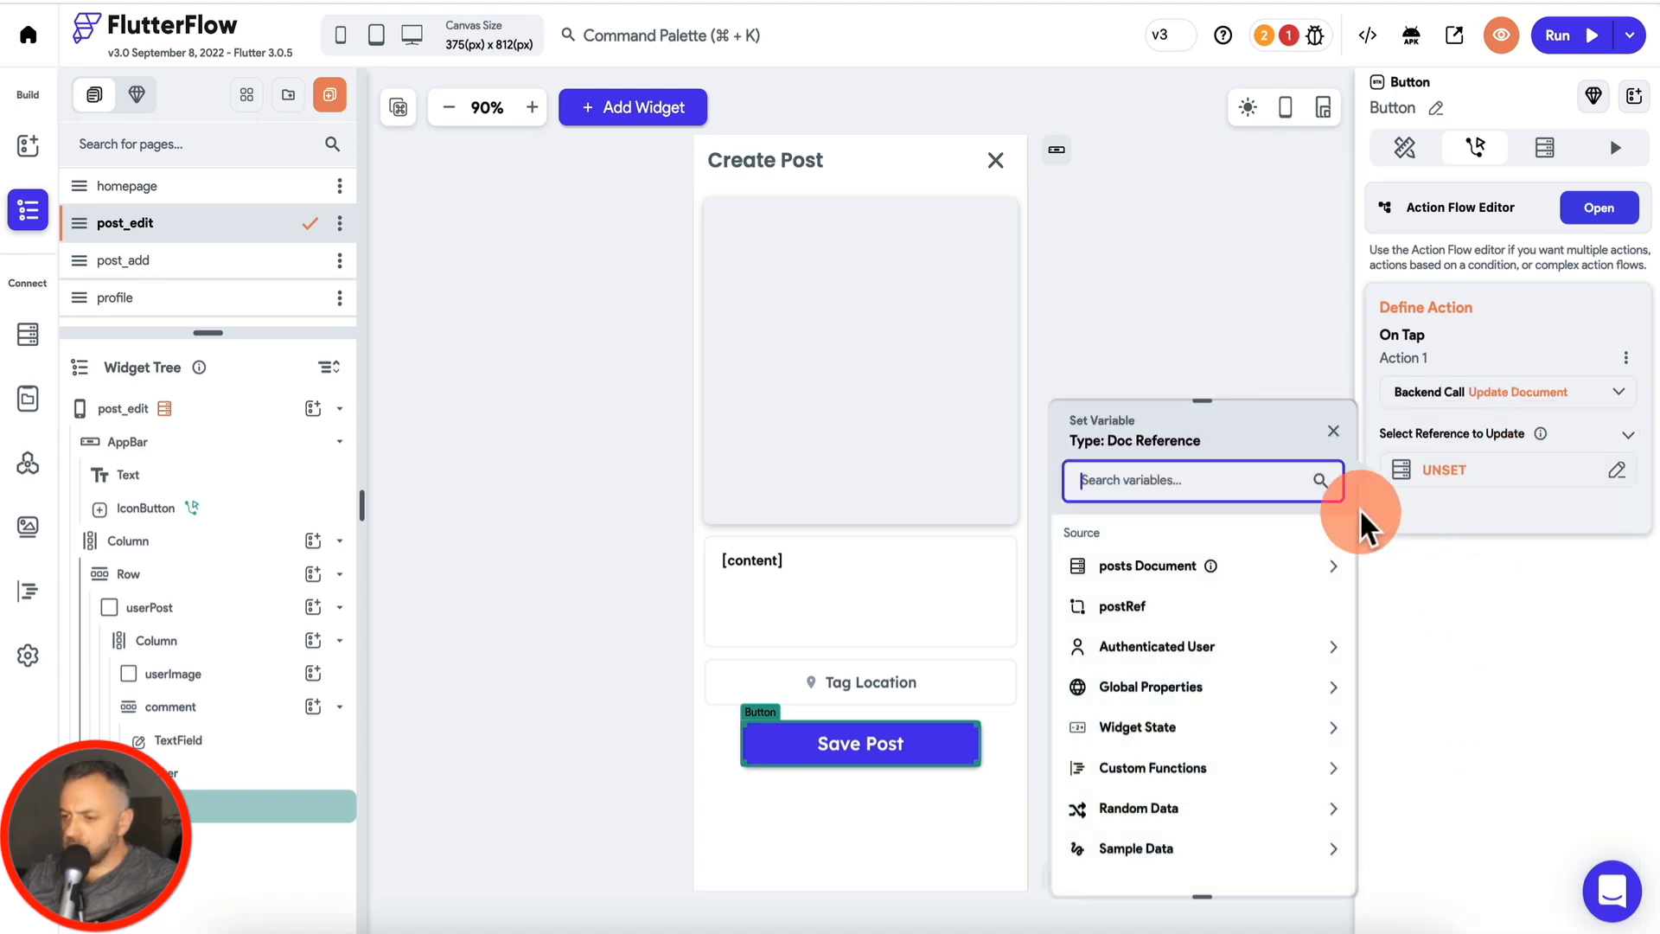
click(1244, 597)
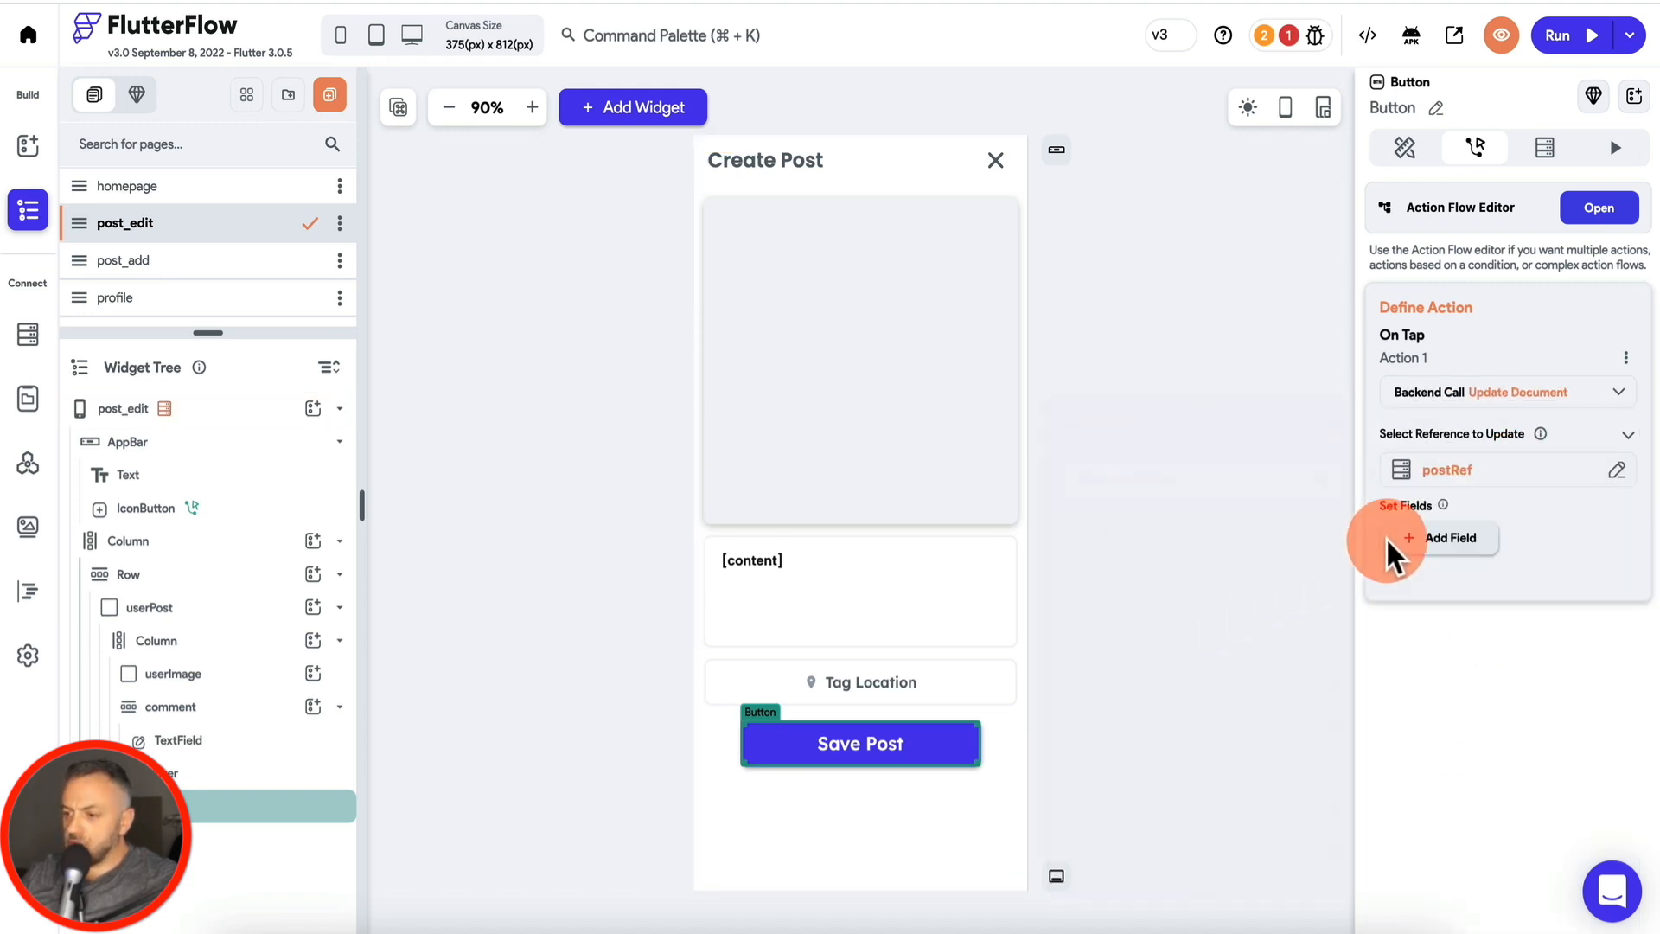
Step: Add the title, content and author fields to the Update Document action's set fields
click(1441, 537)
click(1444, 596)
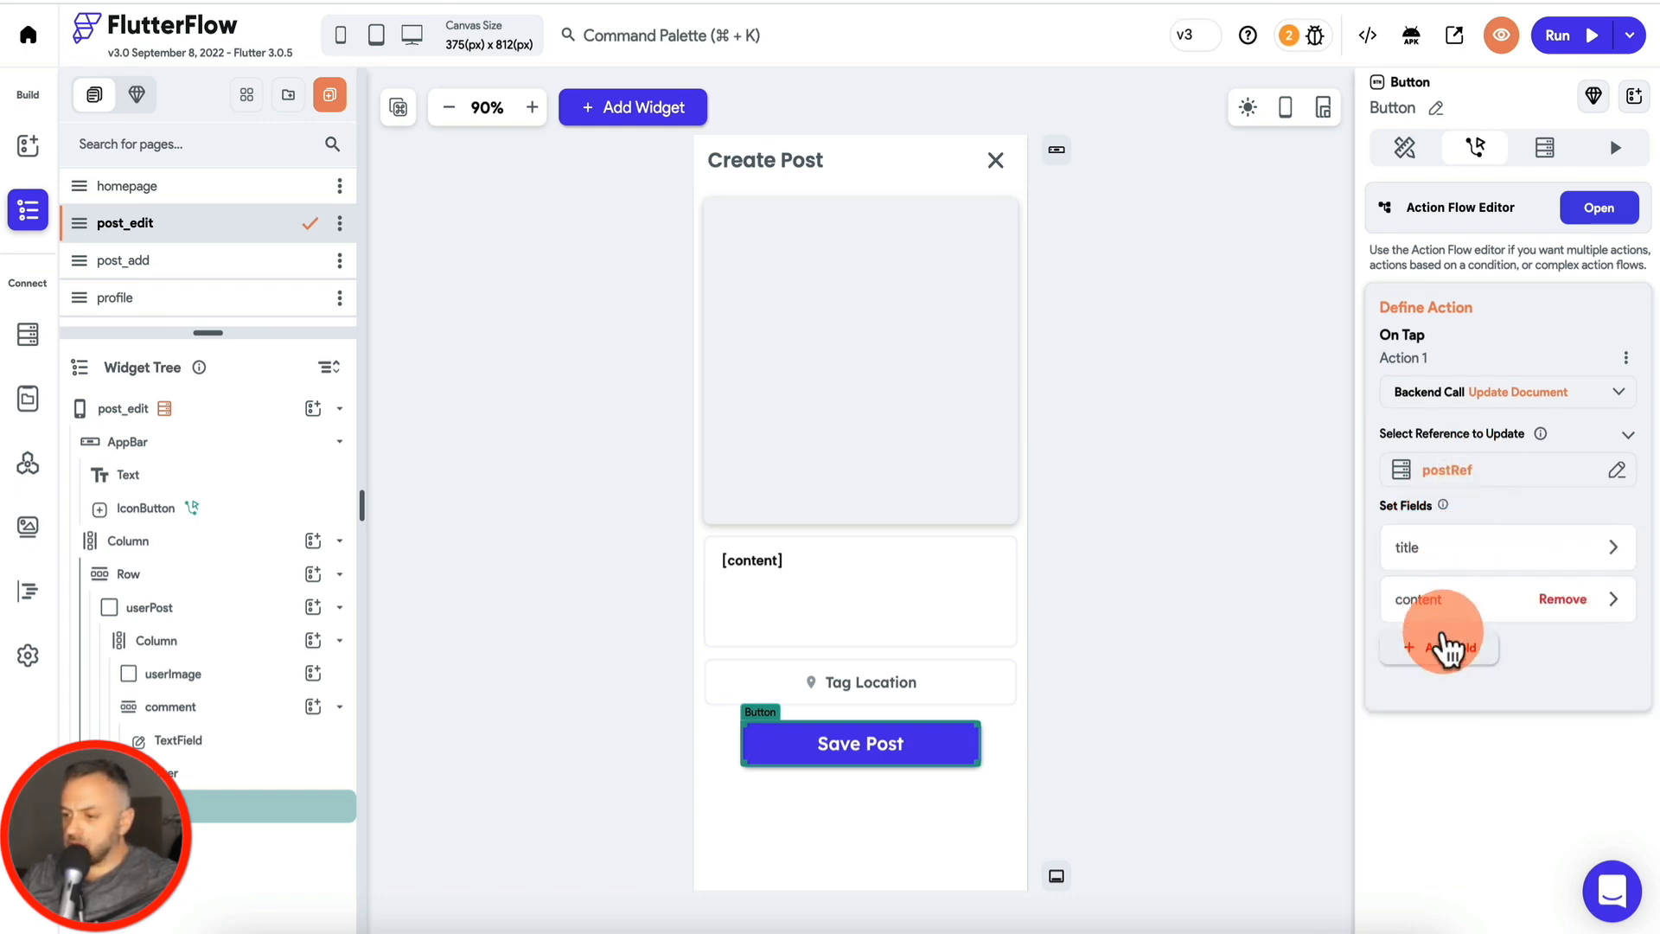
click(1444, 647)
Step: Set the title field's value source to From Variable and map it to content under Widget State
click(1443, 548)
click(1464, 772)
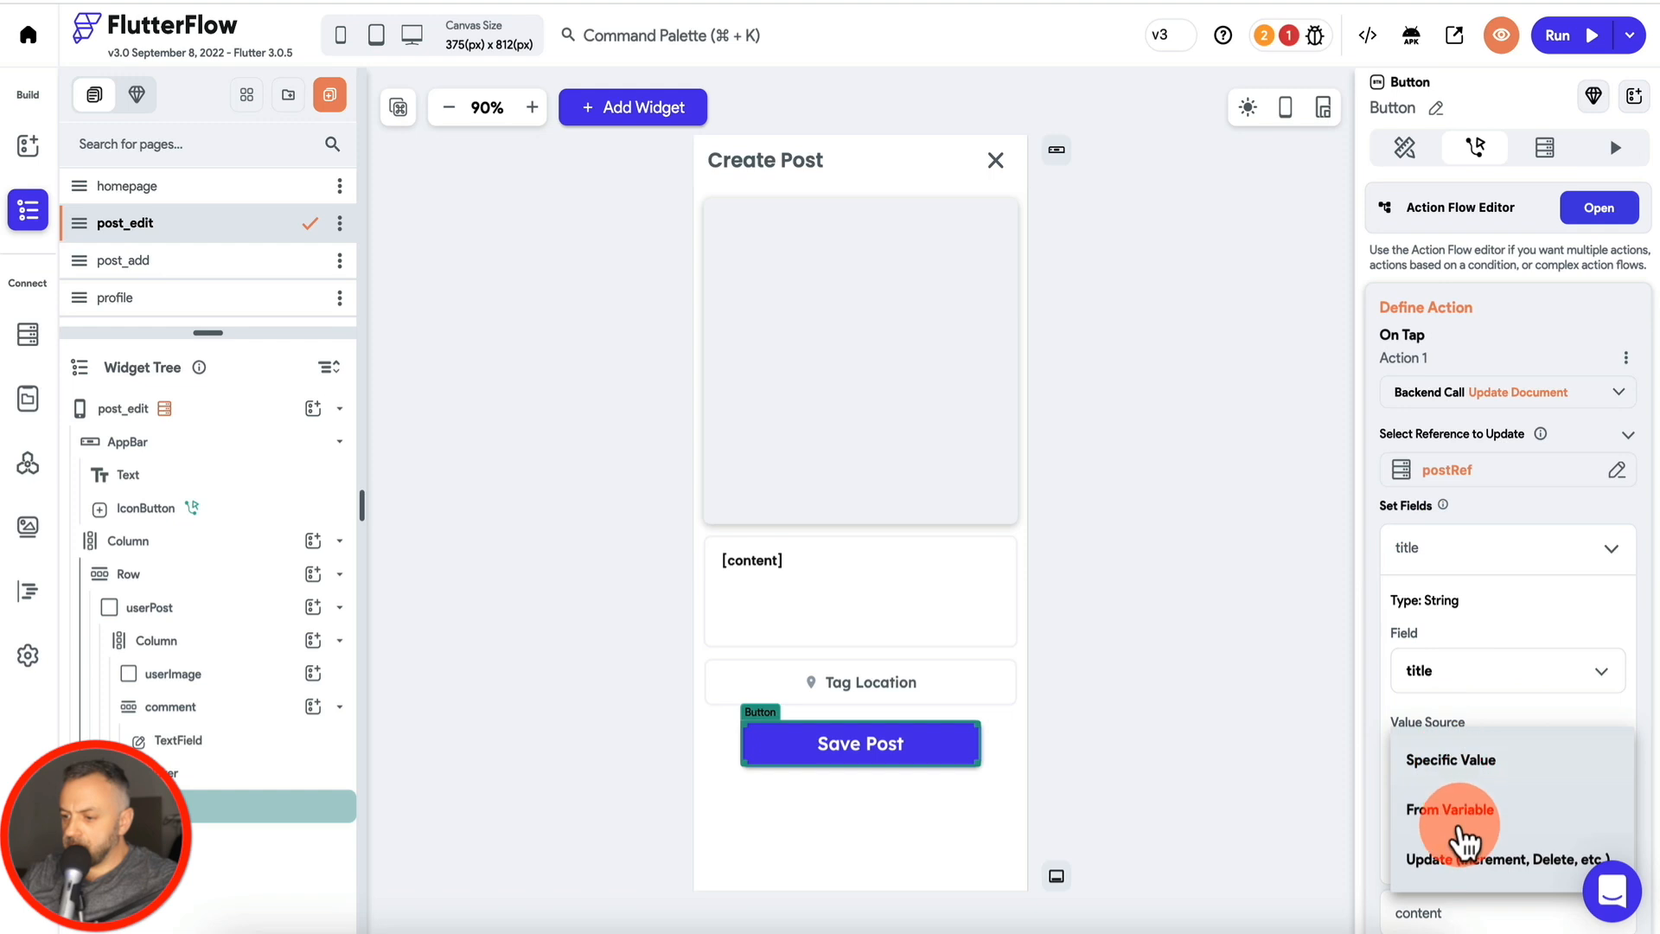
click(1467, 835)
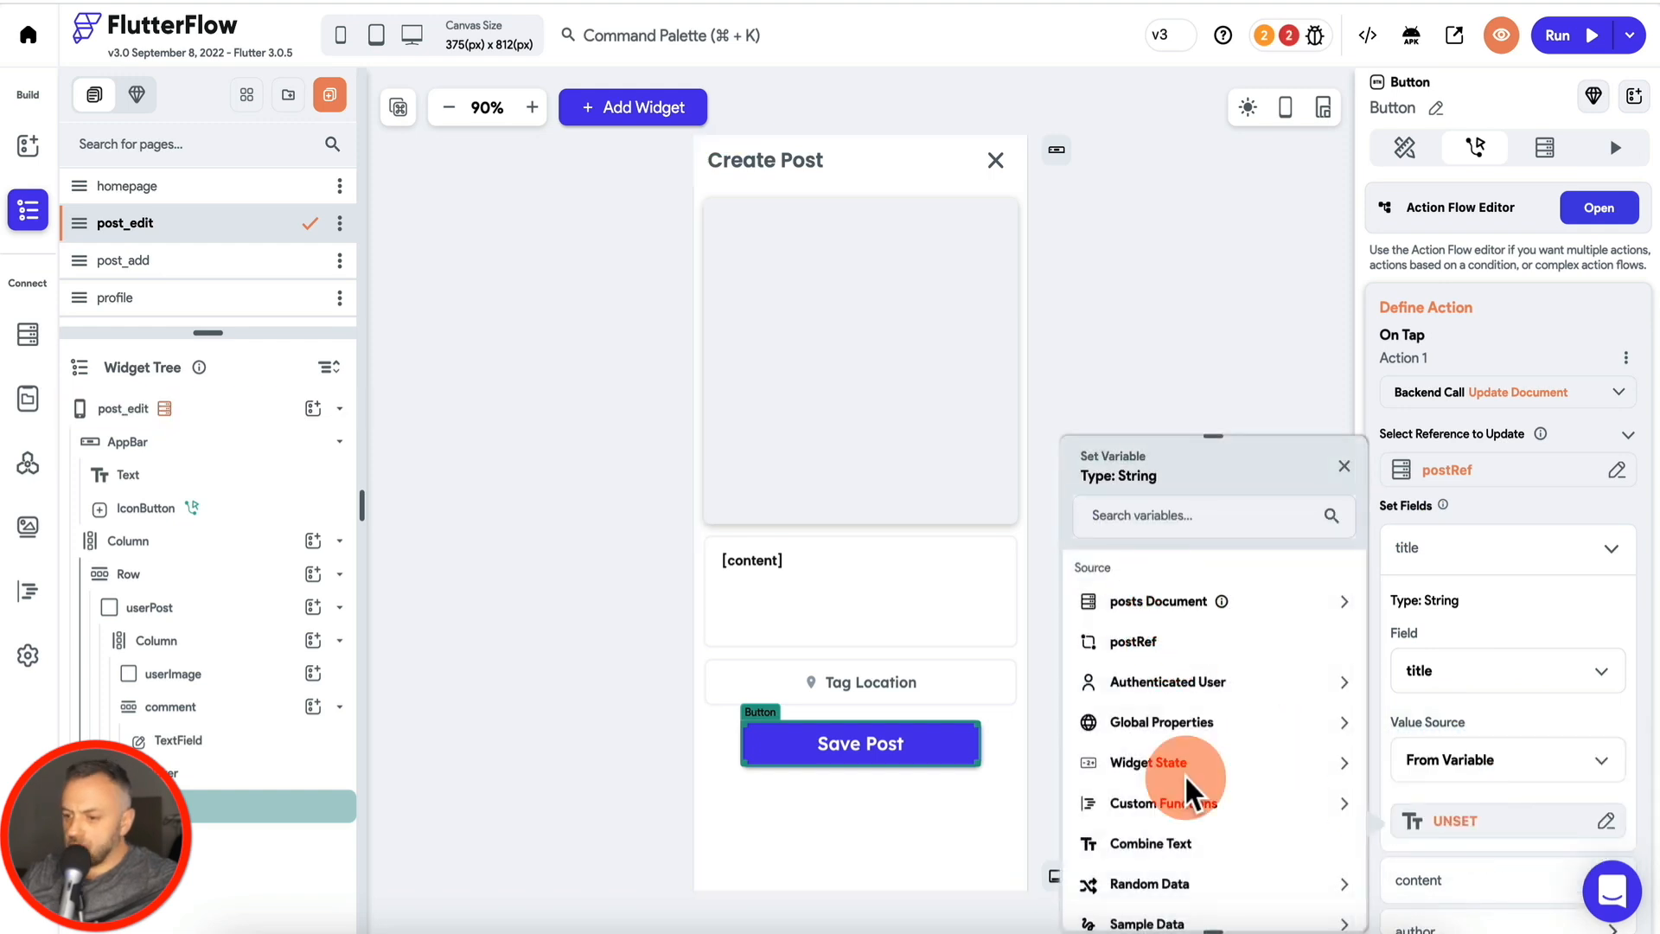
click(1203, 772)
click(1178, 829)
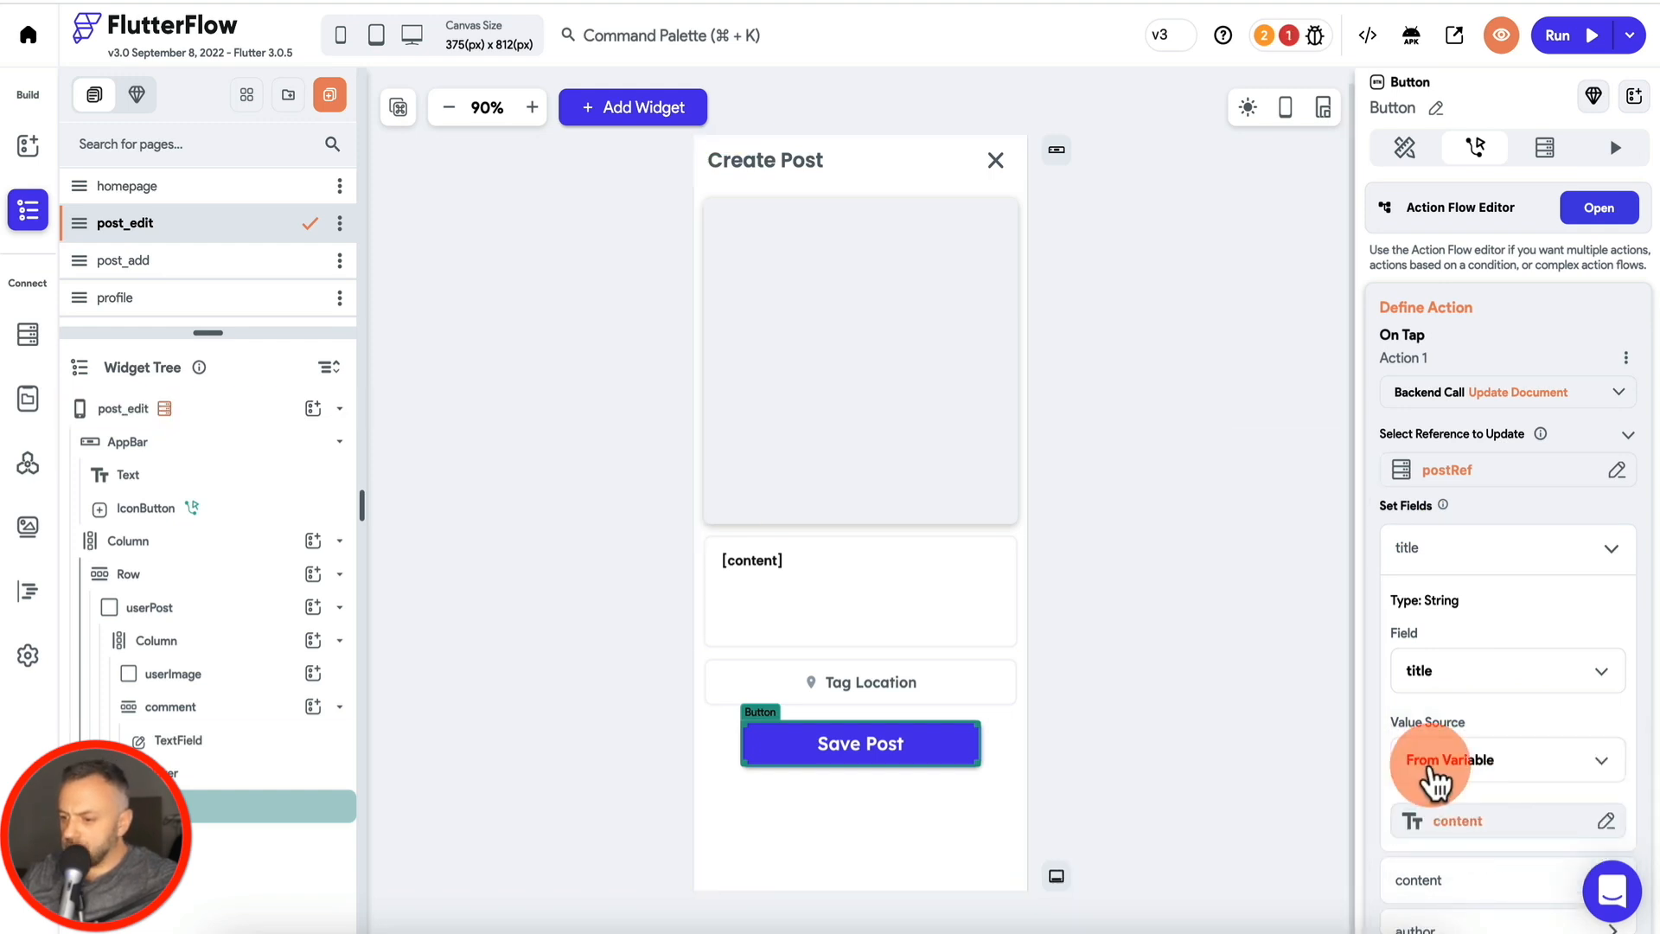
Step: Remove the title and author fields from the Update Document action, keeping only the content field
click(1478, 700)
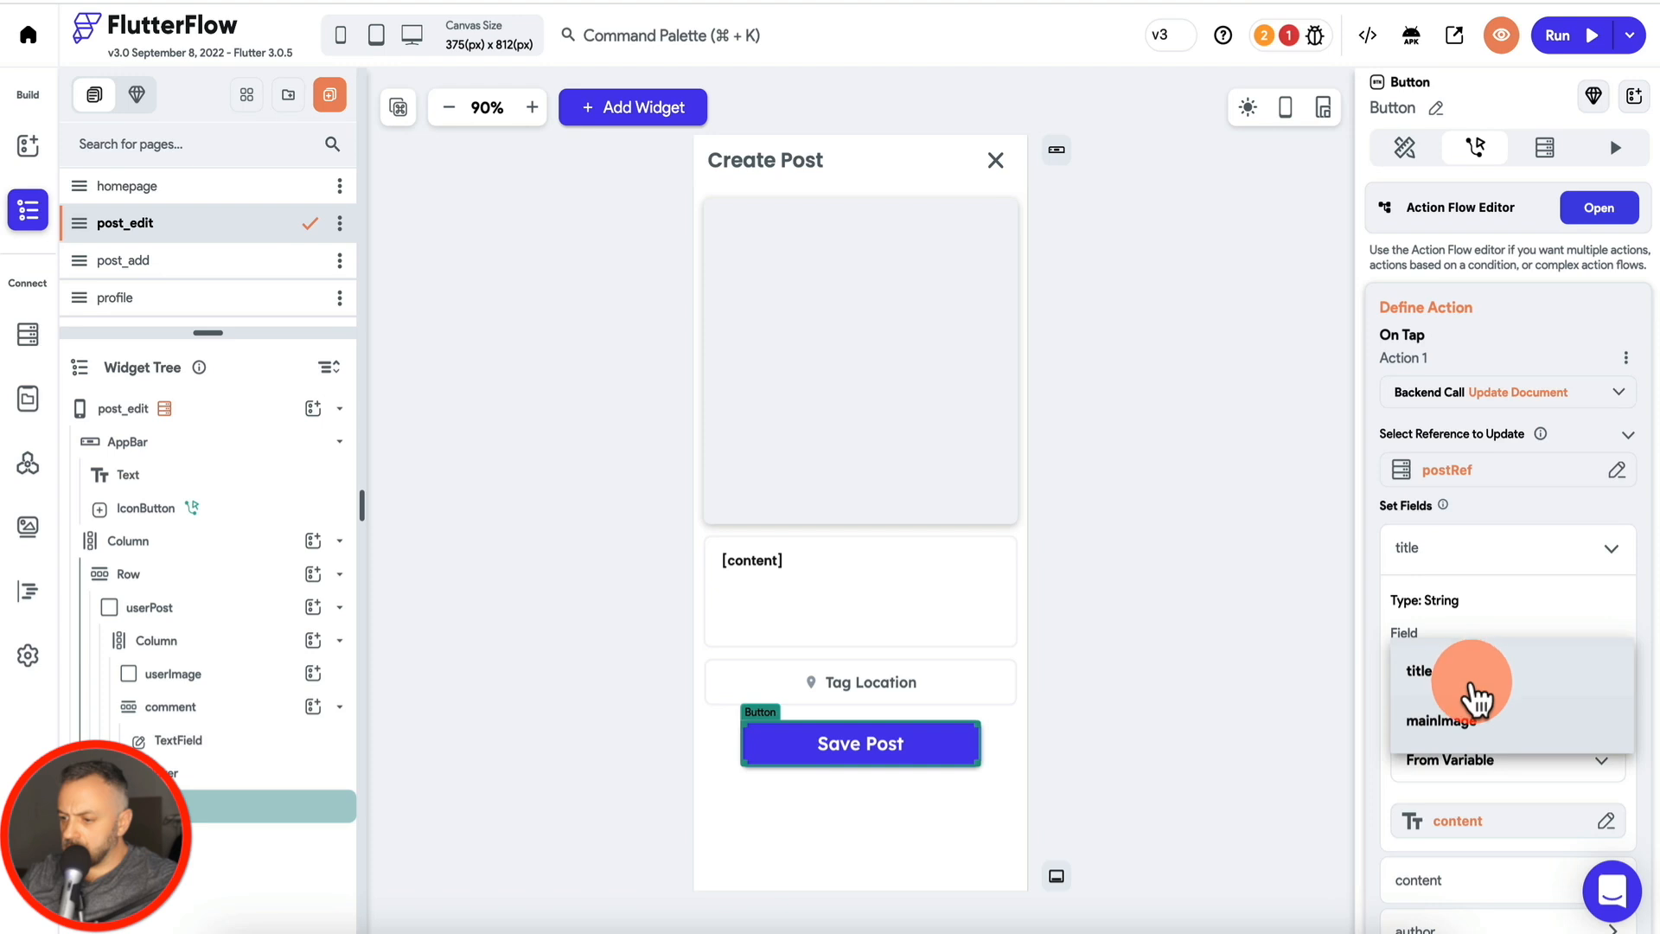
click(1496, 612)
scroll(1505, 623, down, 3)
click(1571, 657)
click(1566, 702)
Step: Set the content field's value source to From Variable and map it to the content variable
click(1476, 550)
click(1470, 607)
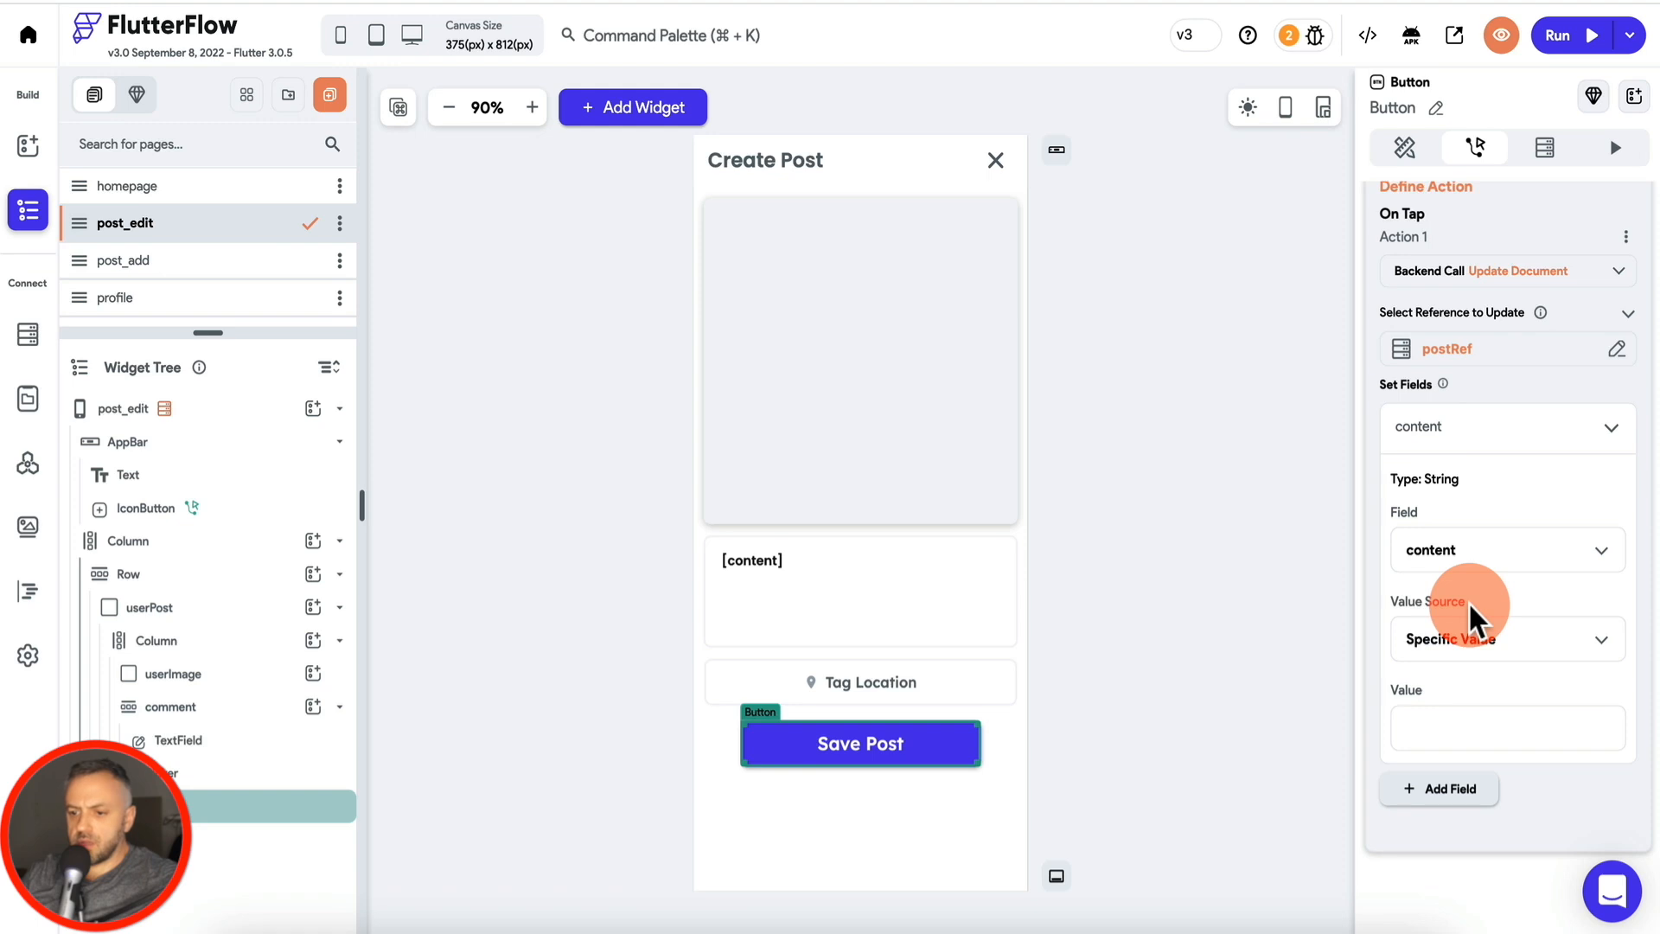
click(1480, 653)
click(1484, 692)
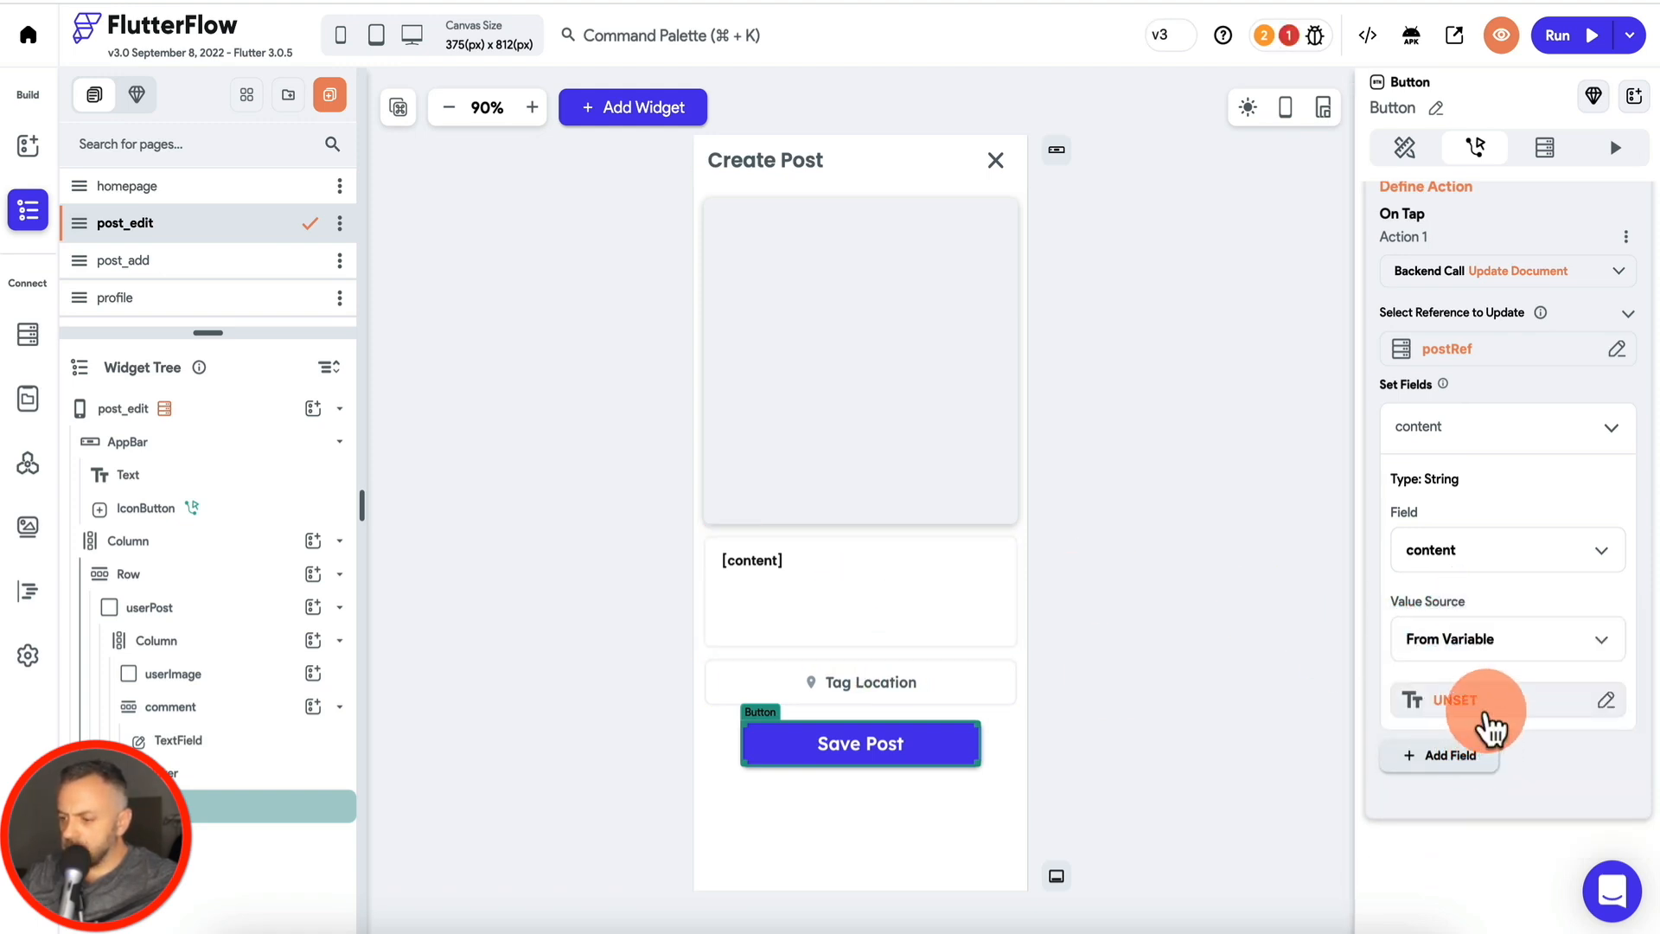
click(1470, 701)
click(1263, 625)
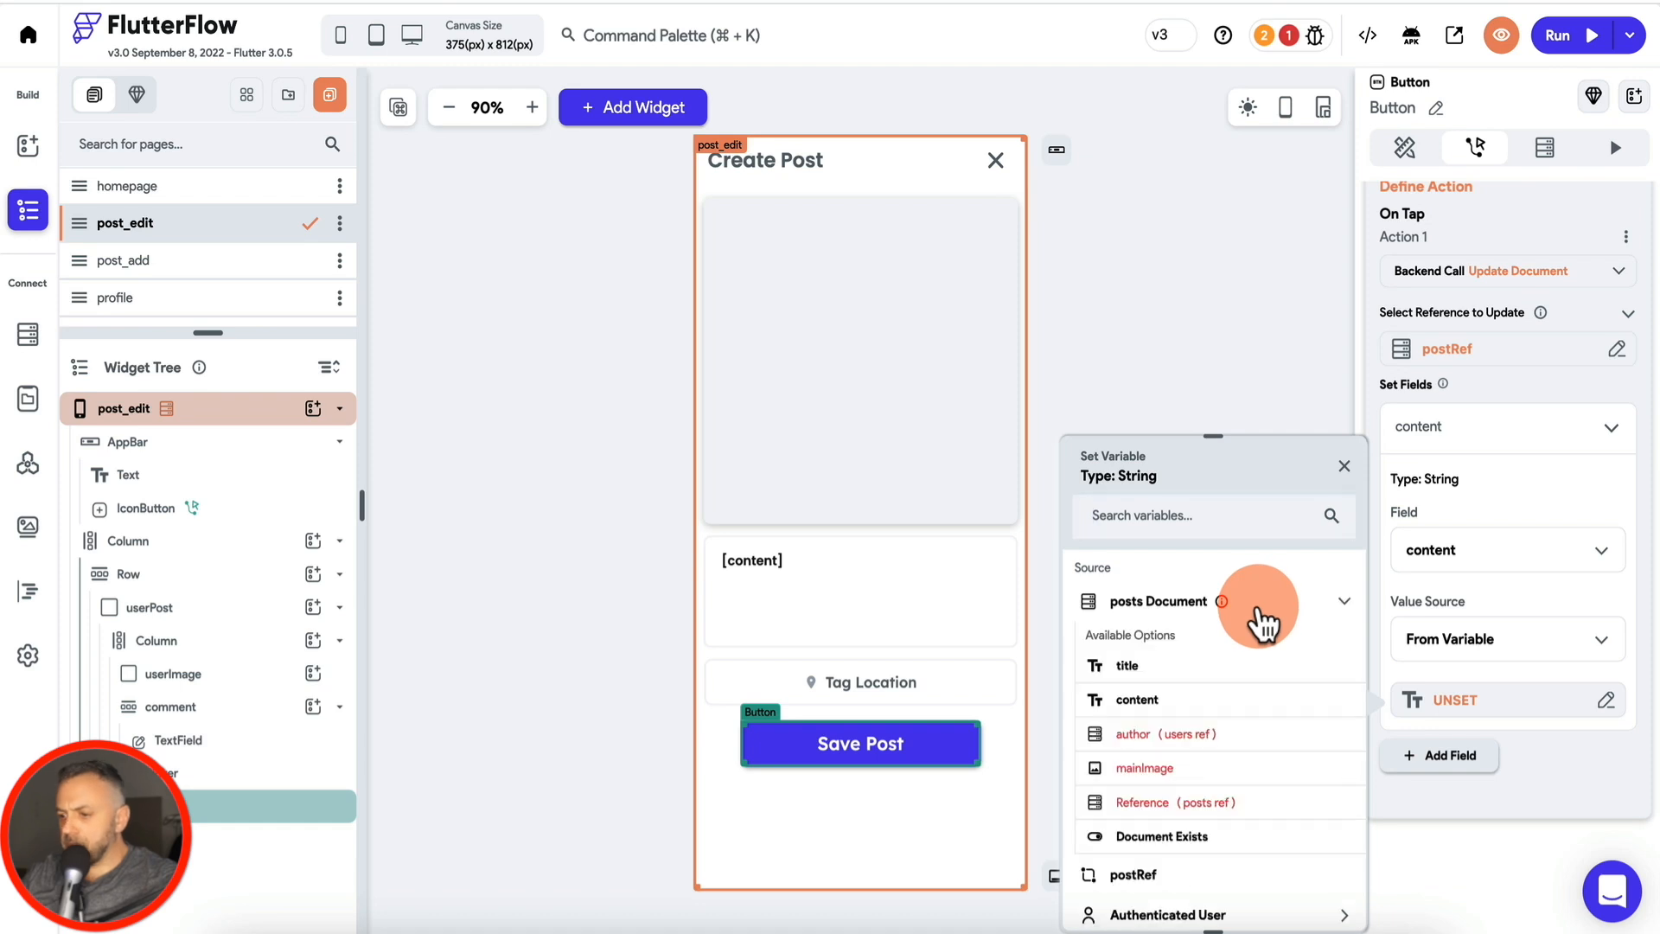
scroll(1189, 852, down, 2)
scroll(1197, 865, down, 2)
click(1168, 761)
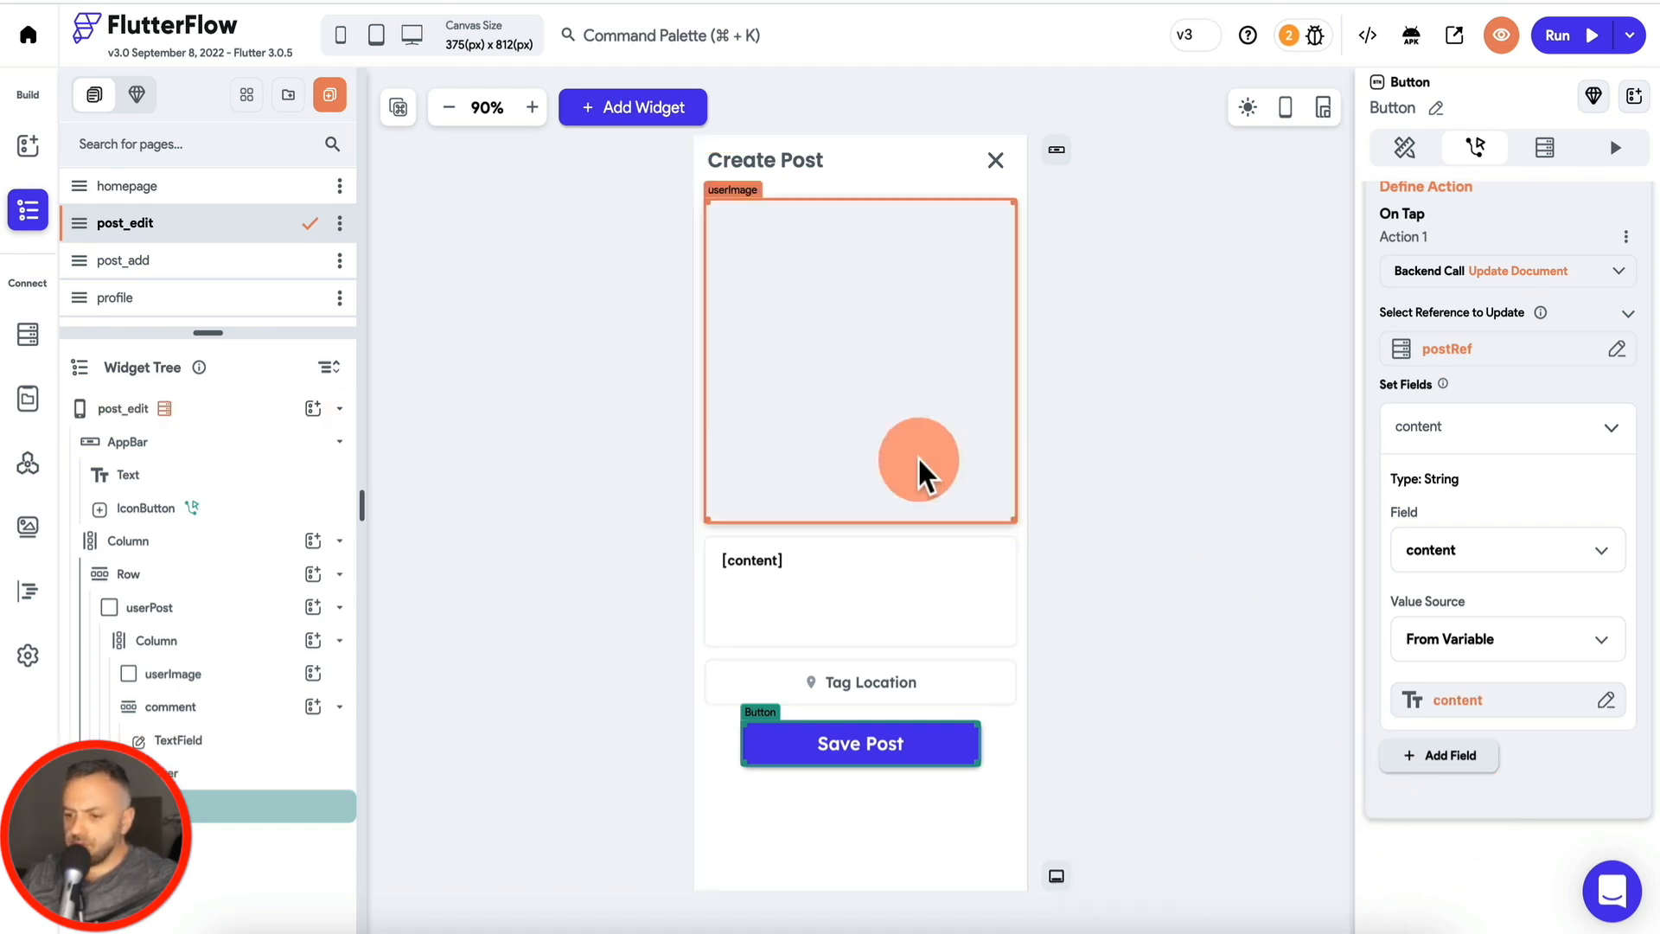
click(1017, 493)
click(895, 676)
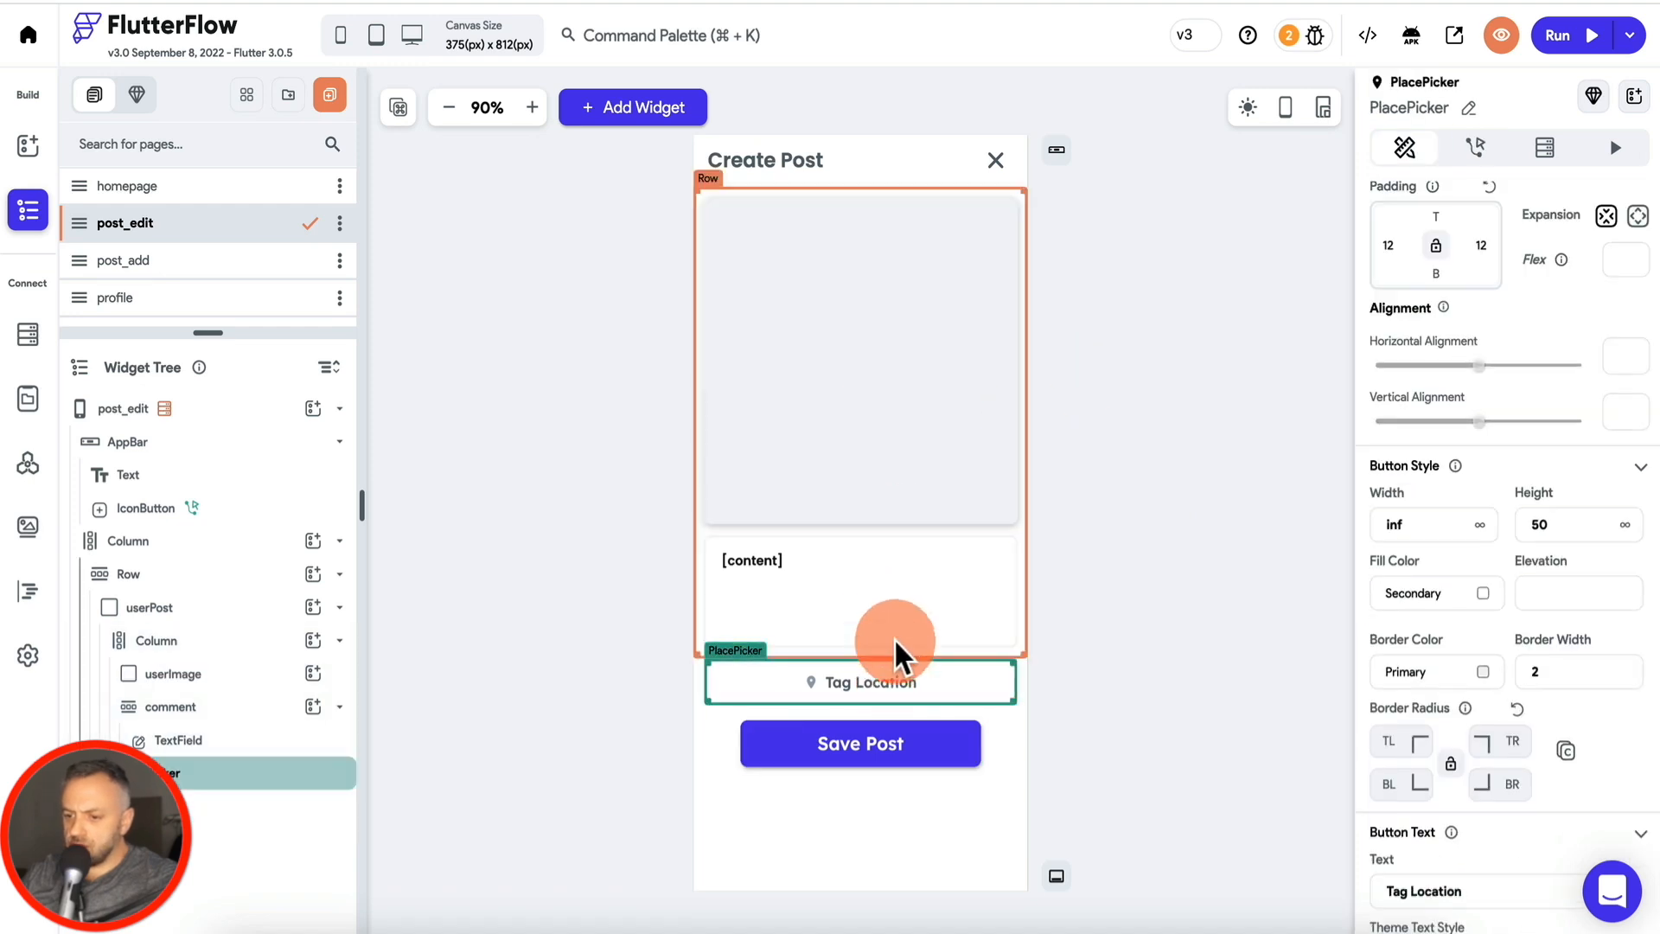
click(898, 581)
click(914, 408)
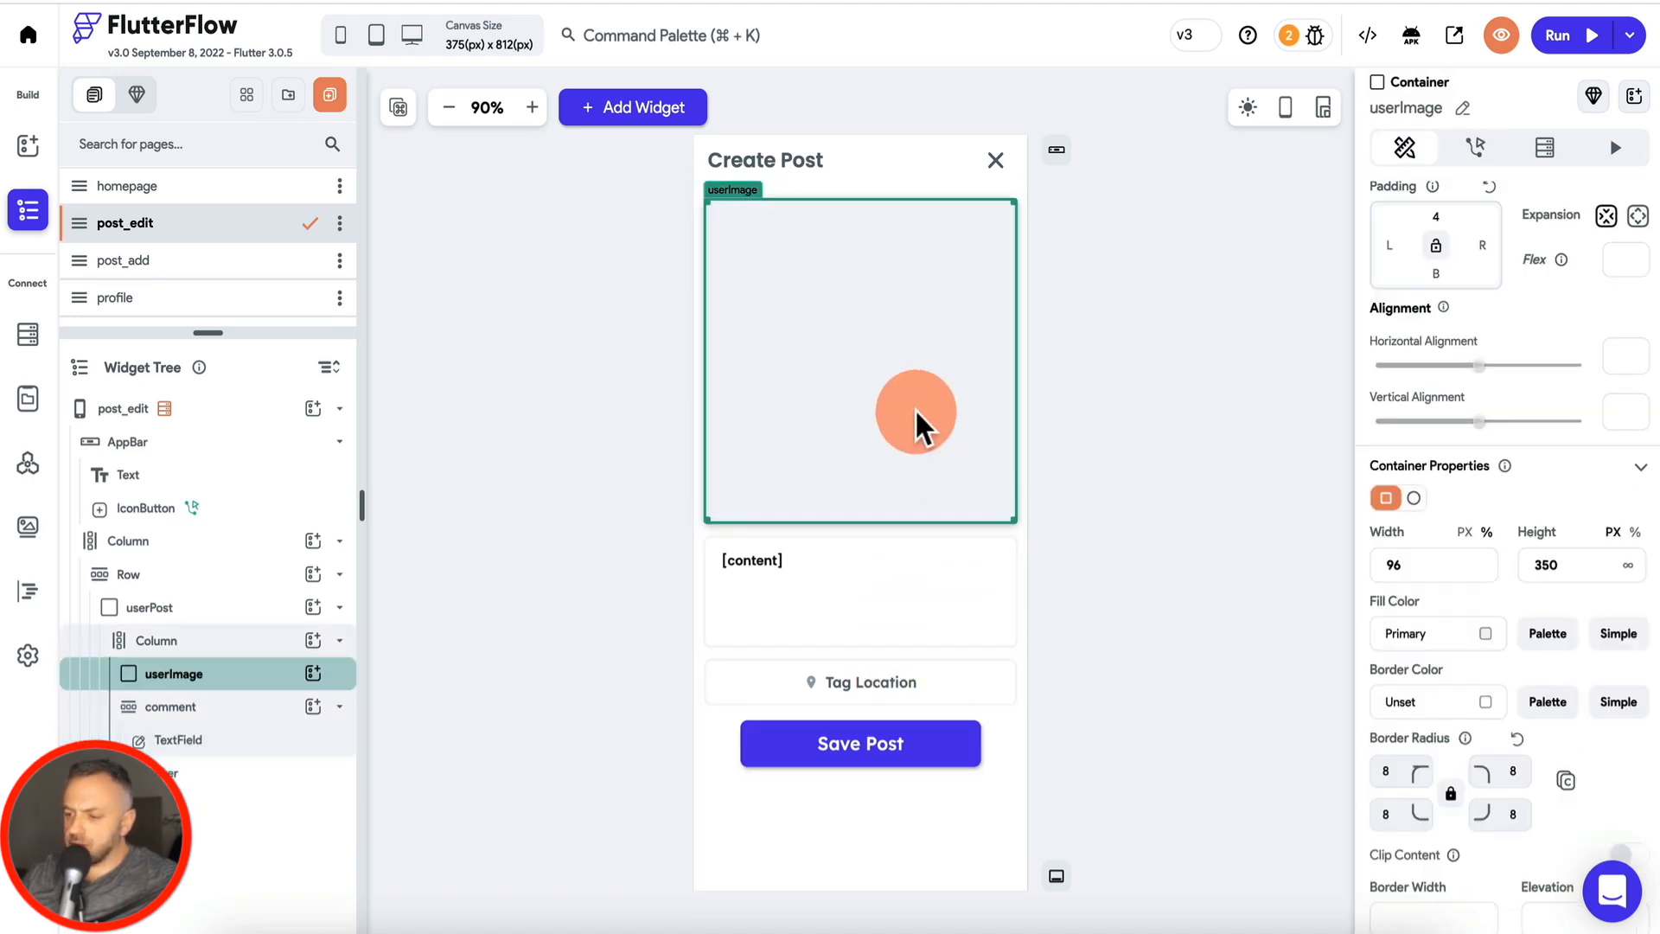
click(808, 731)
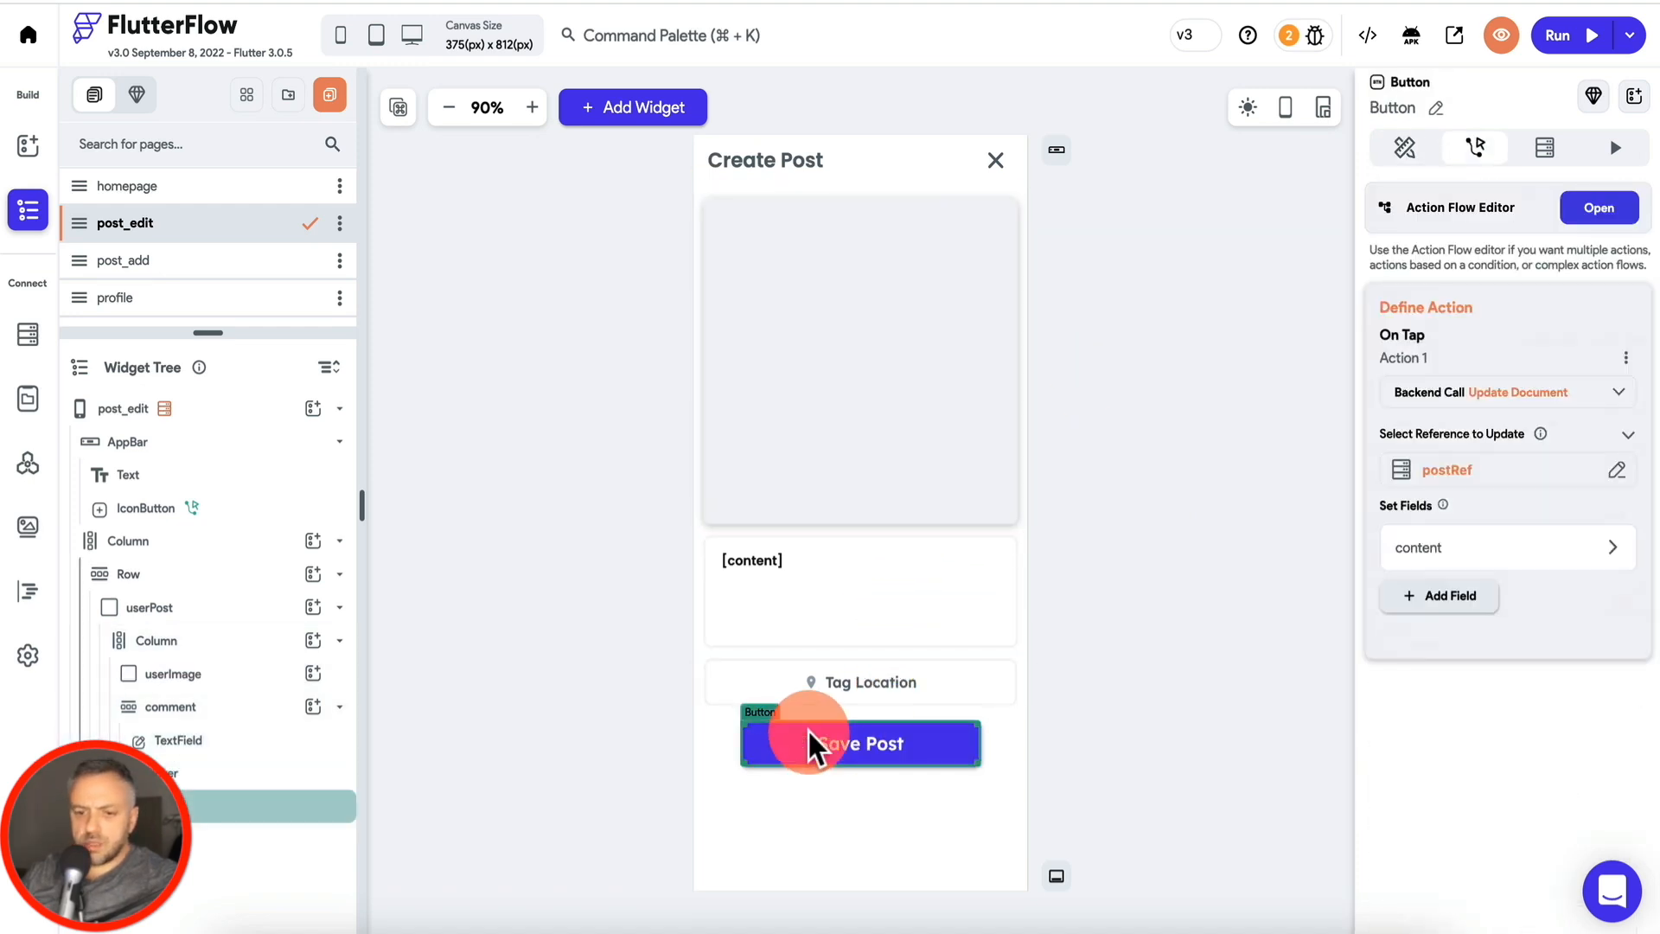
Step: Increase the font size of the Create Post button on the post_add page
click(244, 275)
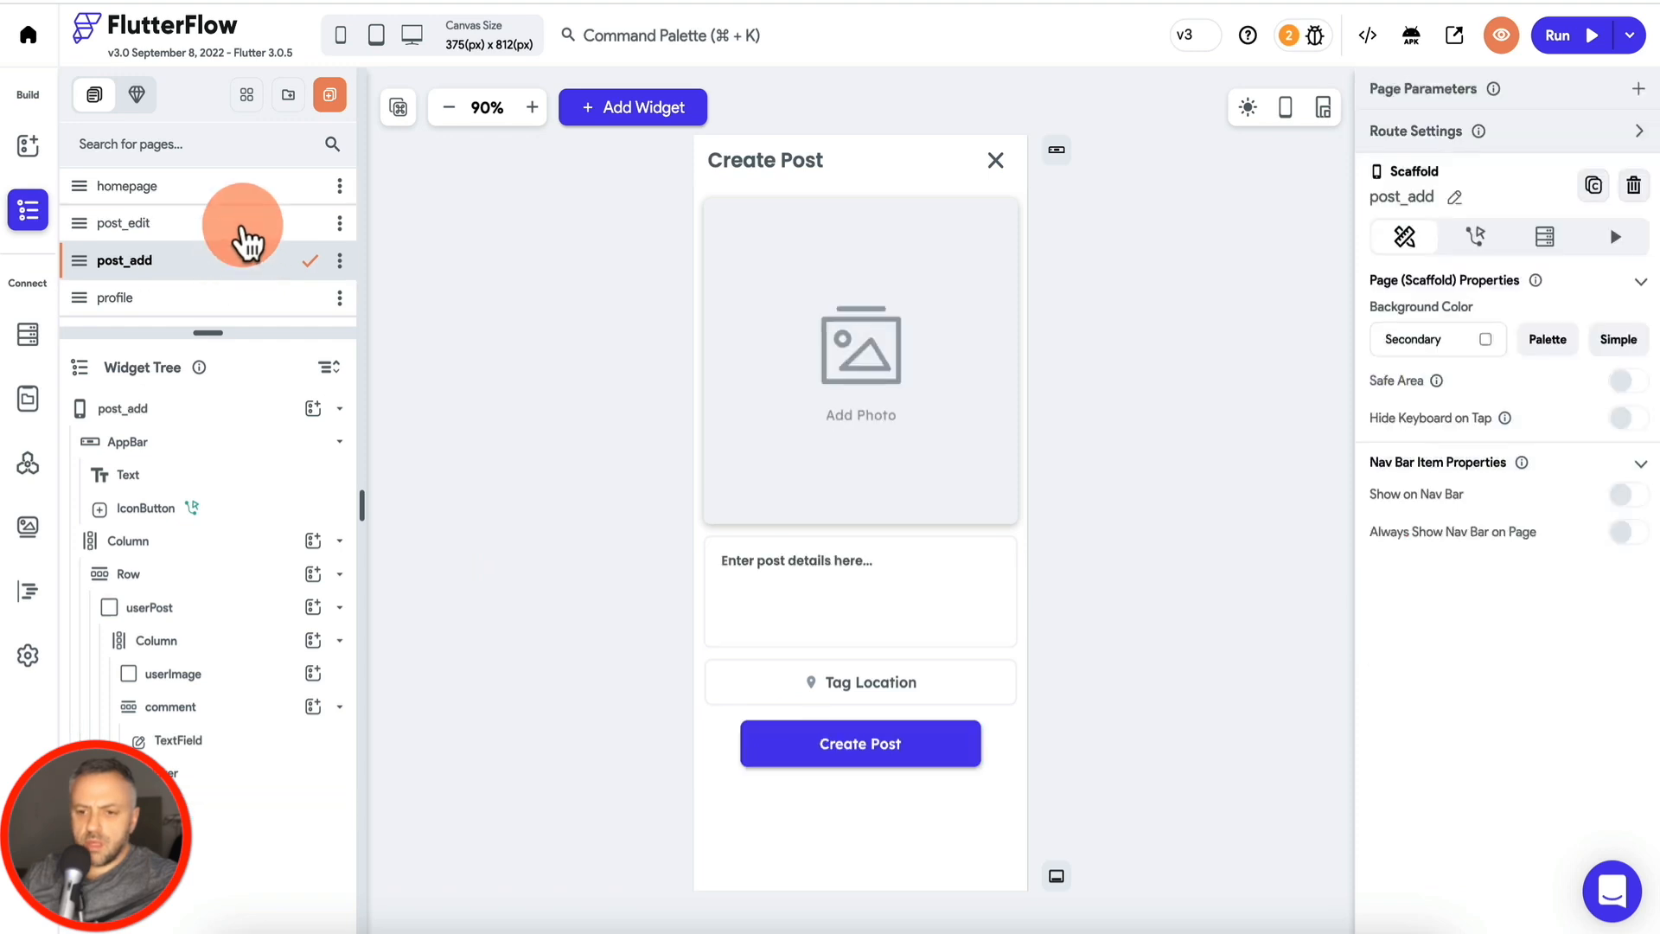
click(859, 308)
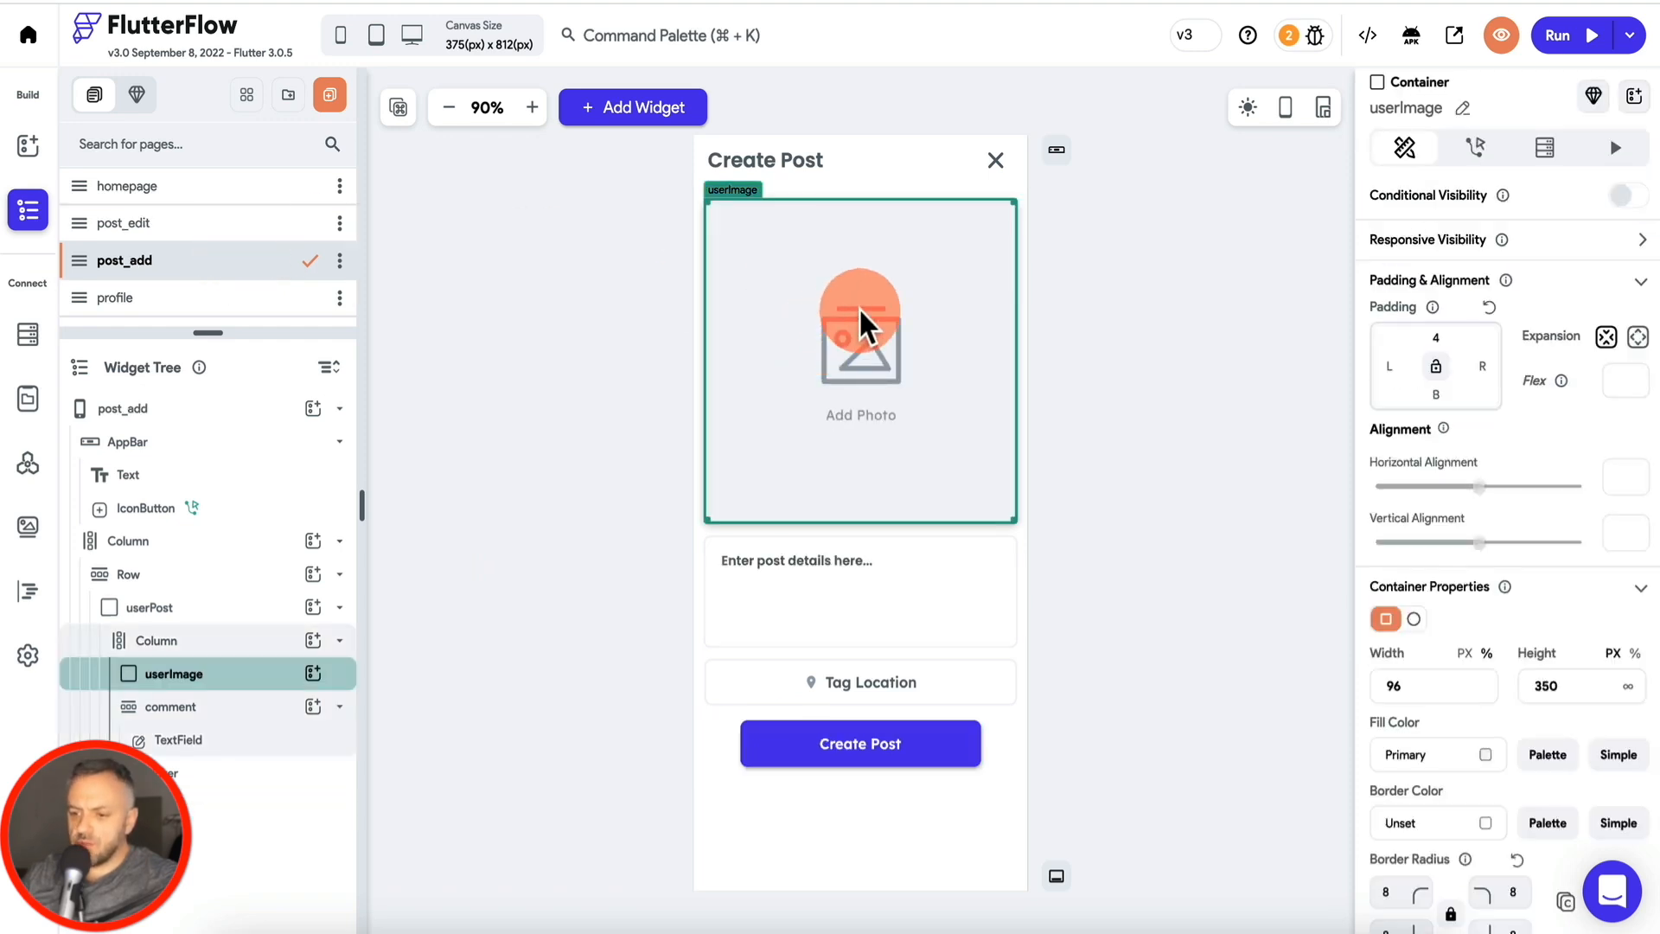
click(884, 737)
scroll(1583, 570, down, 3)
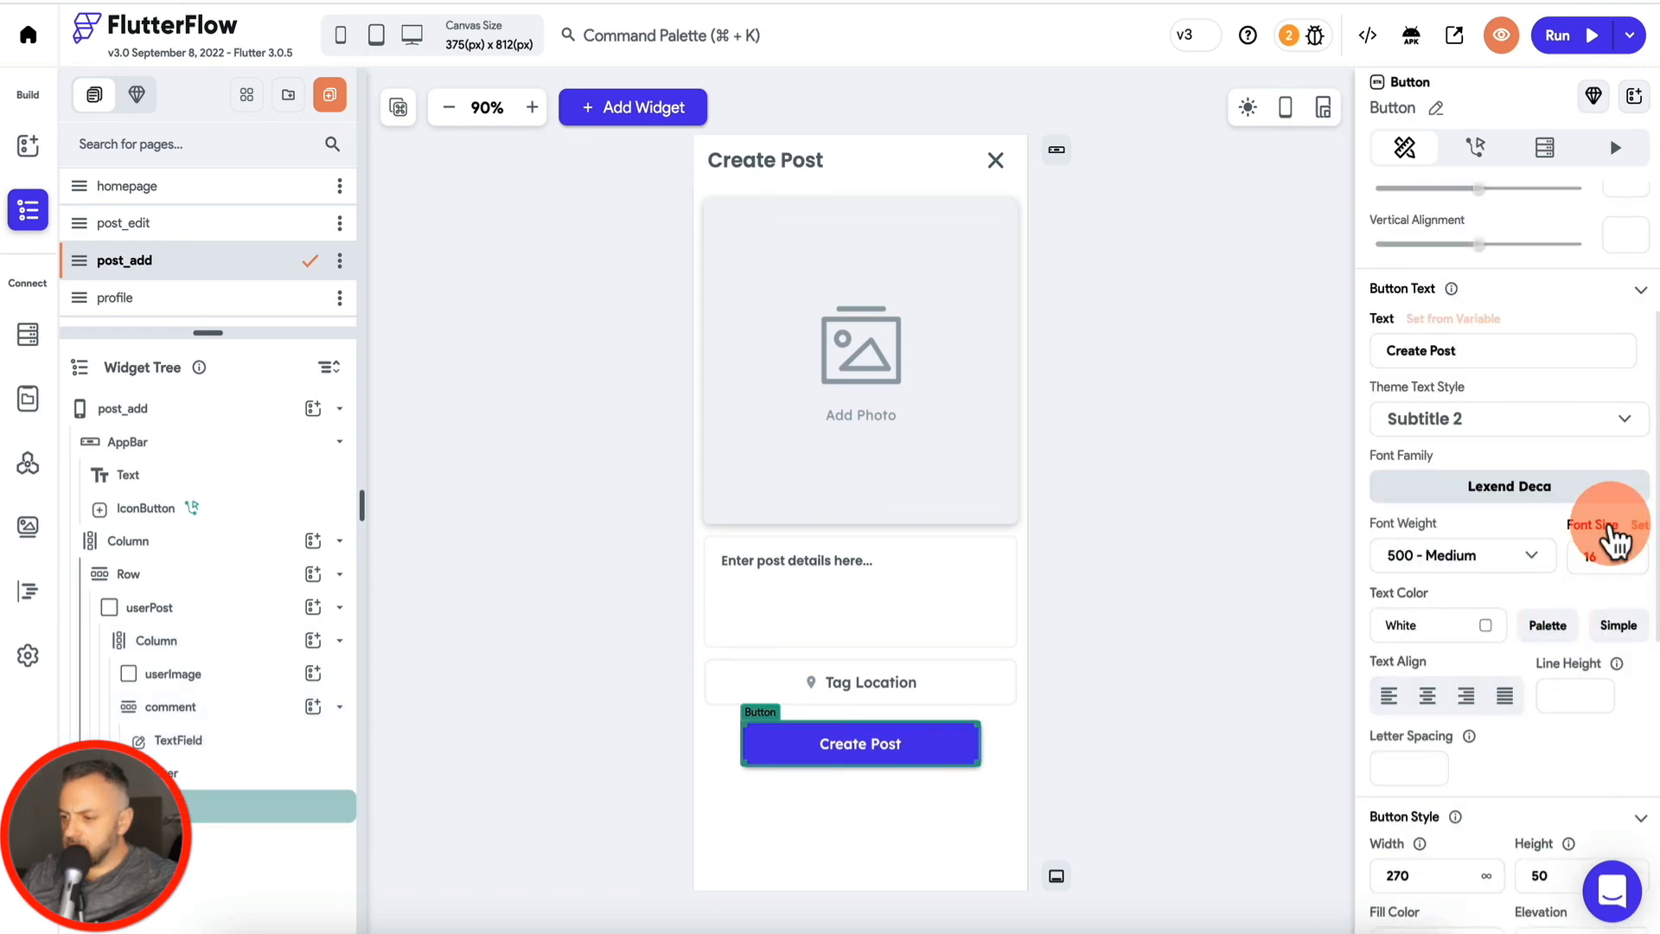
click(937, 427)
click(890, 586)
click(882, 680)
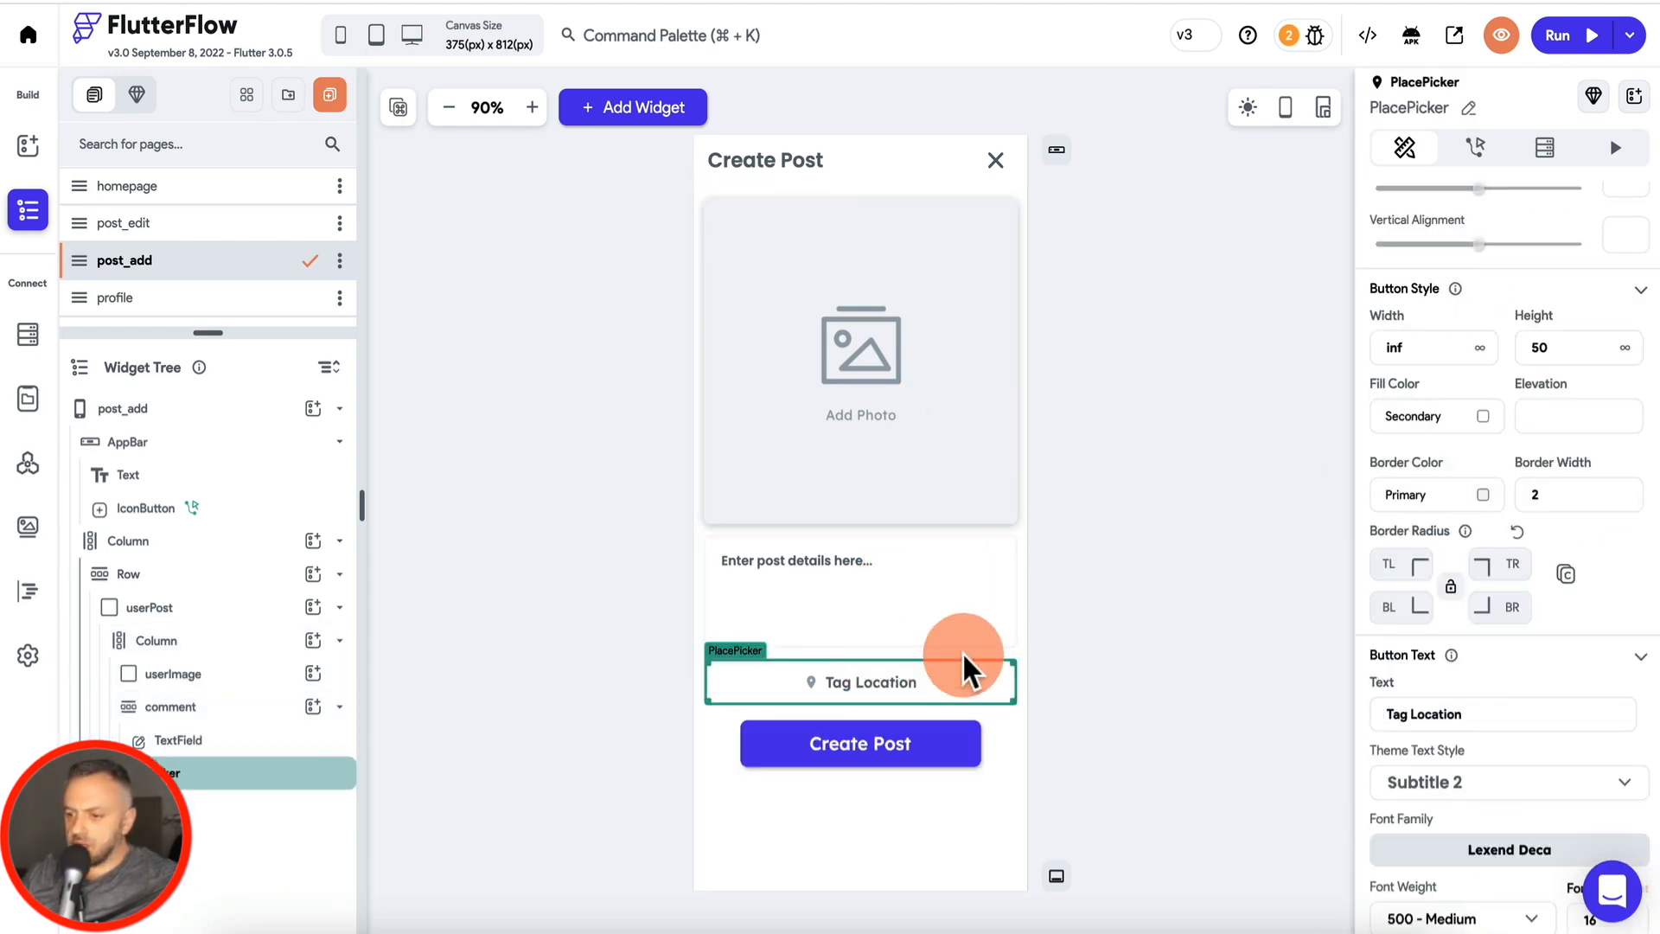
Step: Delete the Tag Location place picker from the Create Post page
scroll(1428, 614, down, 4)
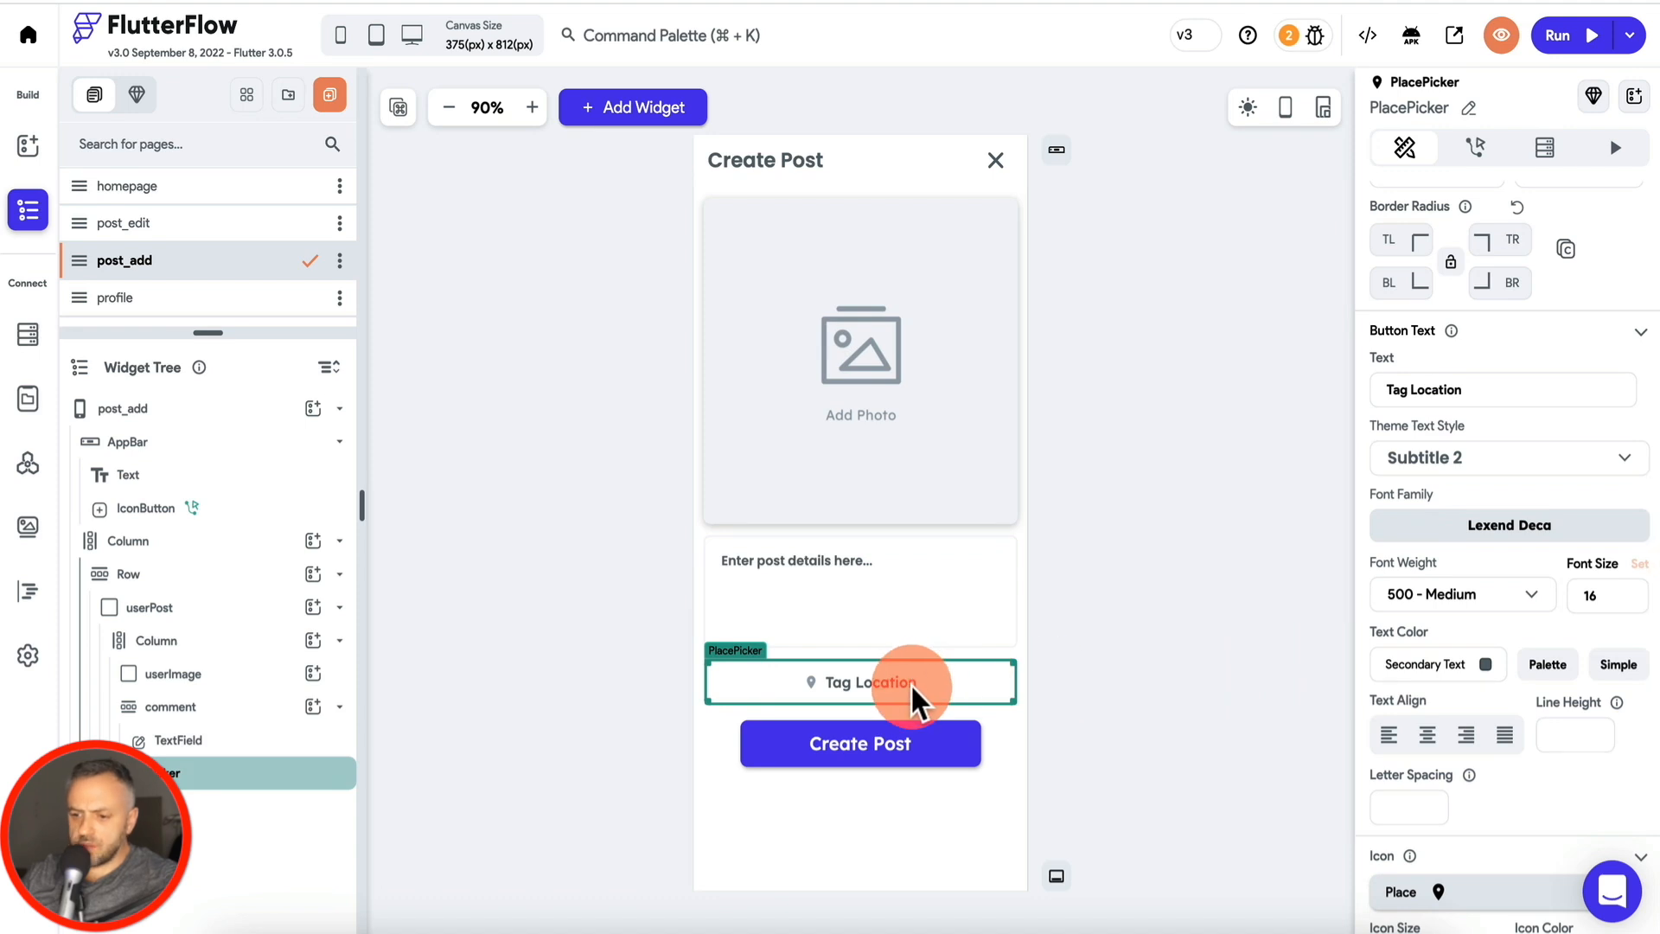
key(Delete)
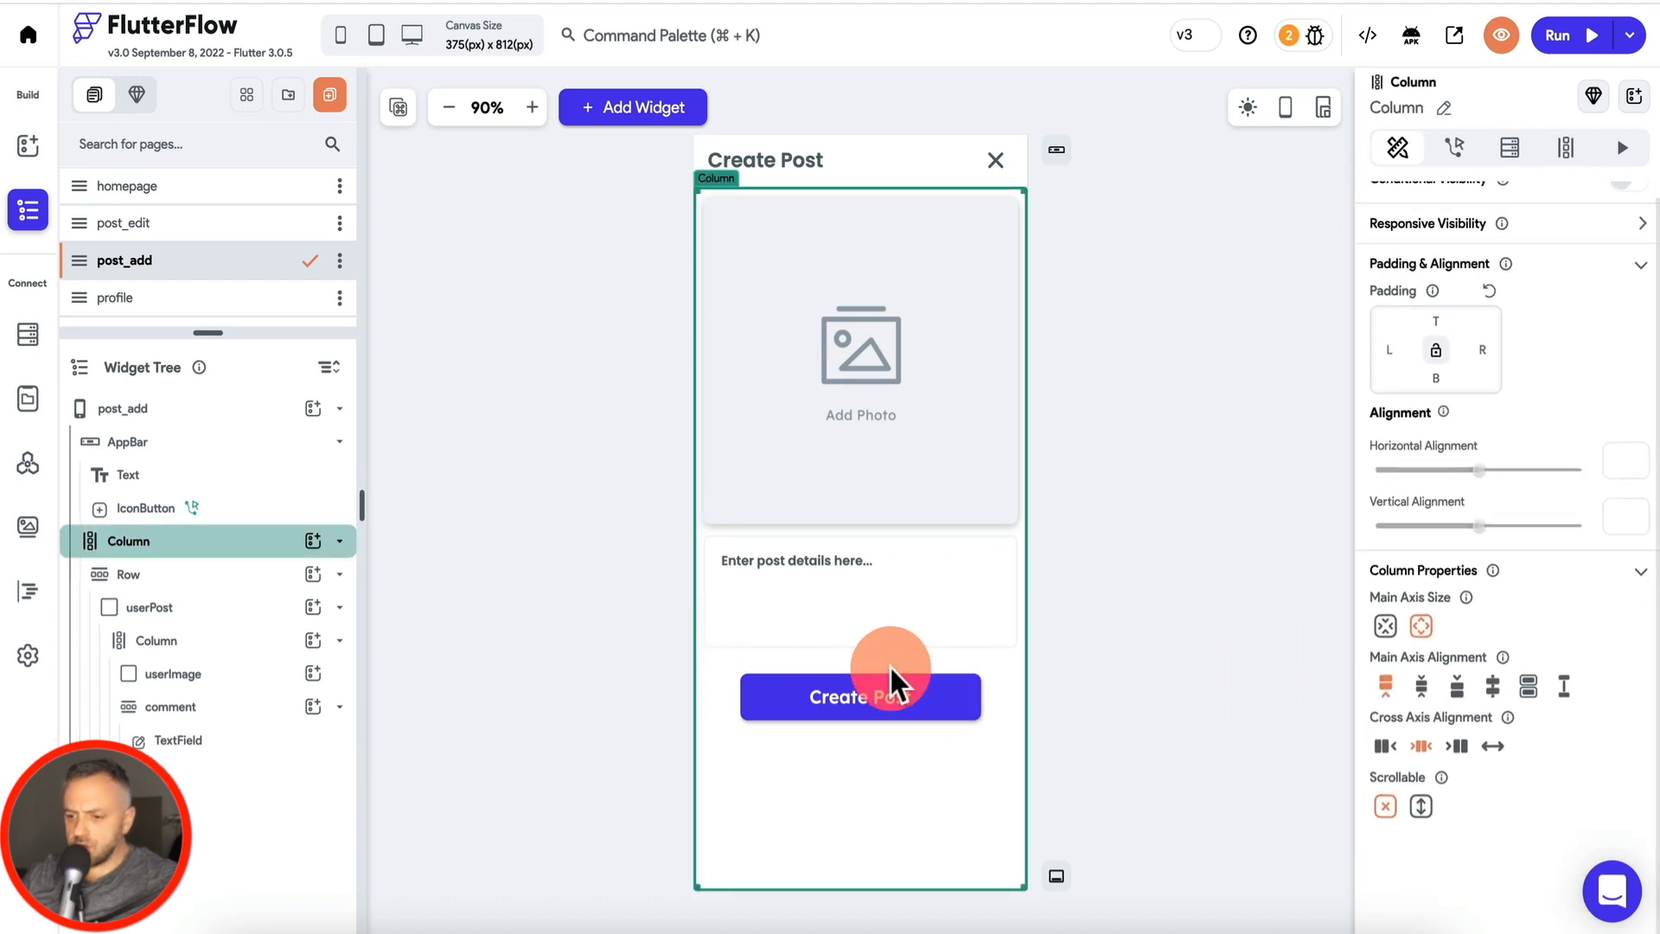
click(937, 316)
click(911, 707)
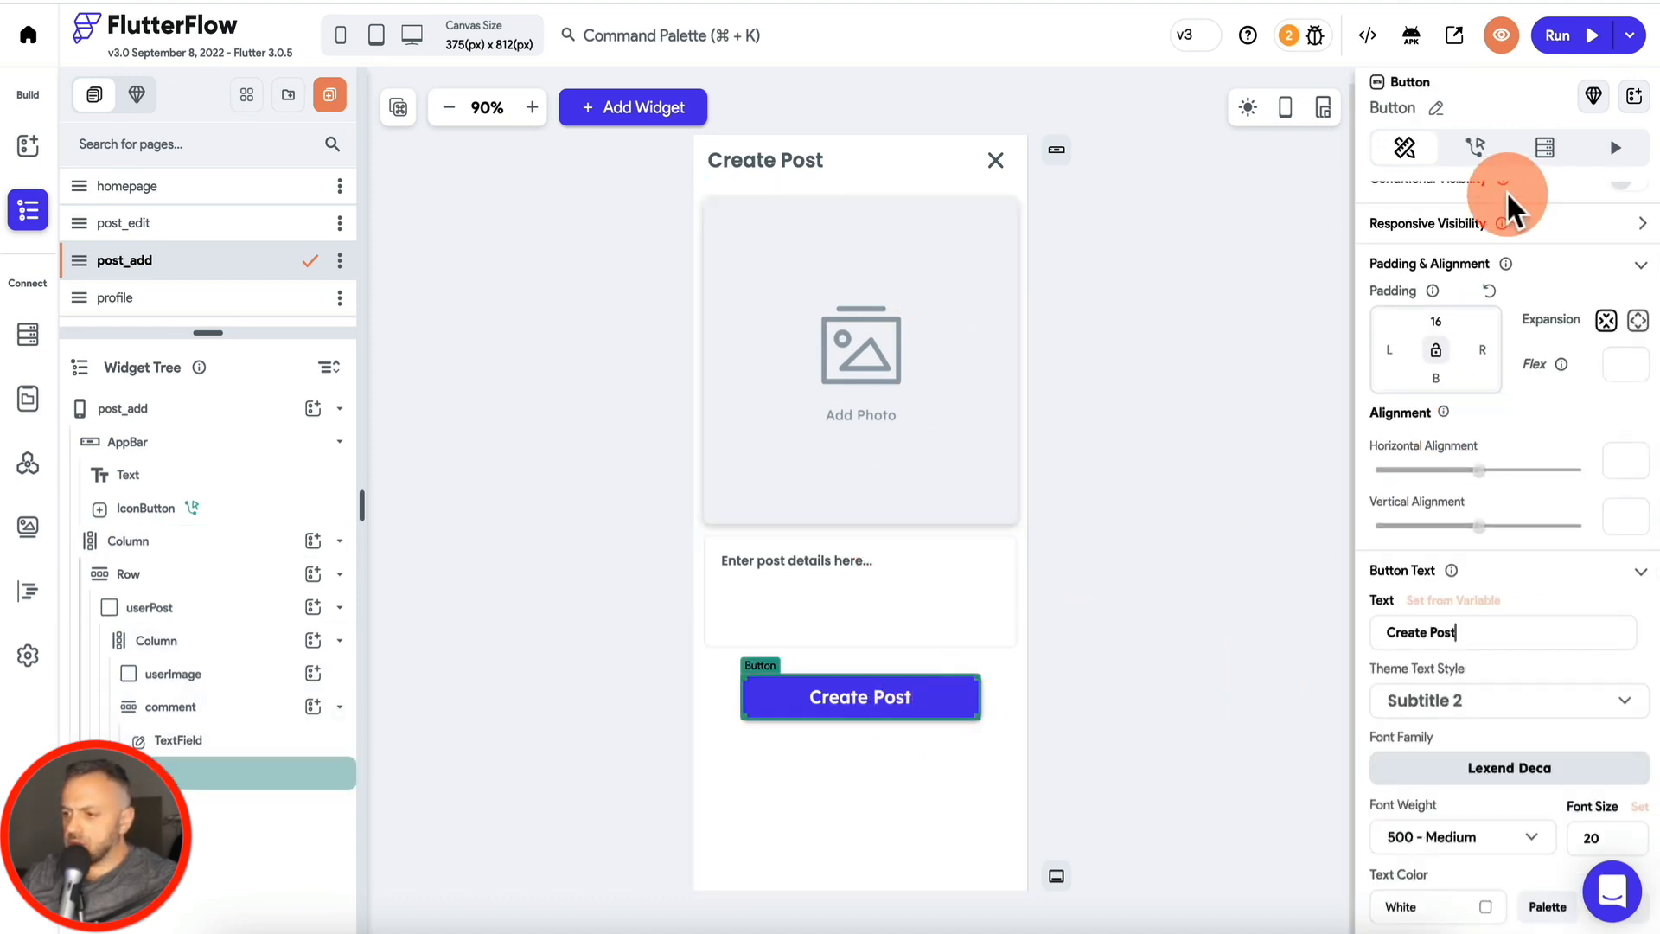
click(1478, 149)
Step: Rename the post details text field as inputContent
click(839, 497)
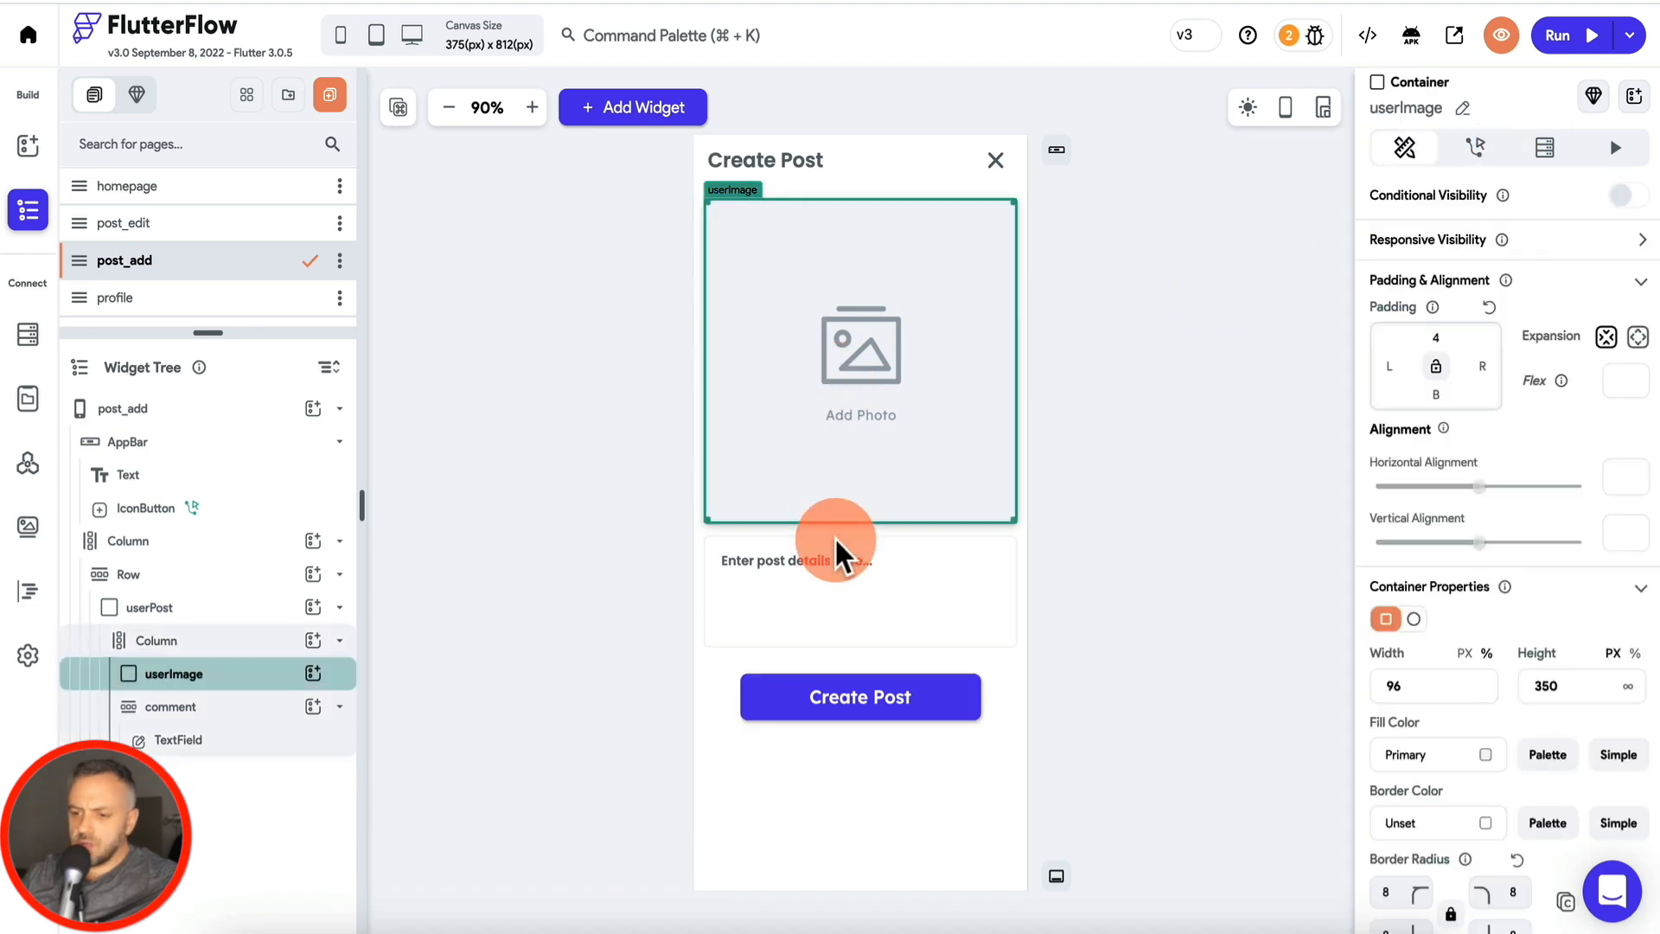
click(856, 588)
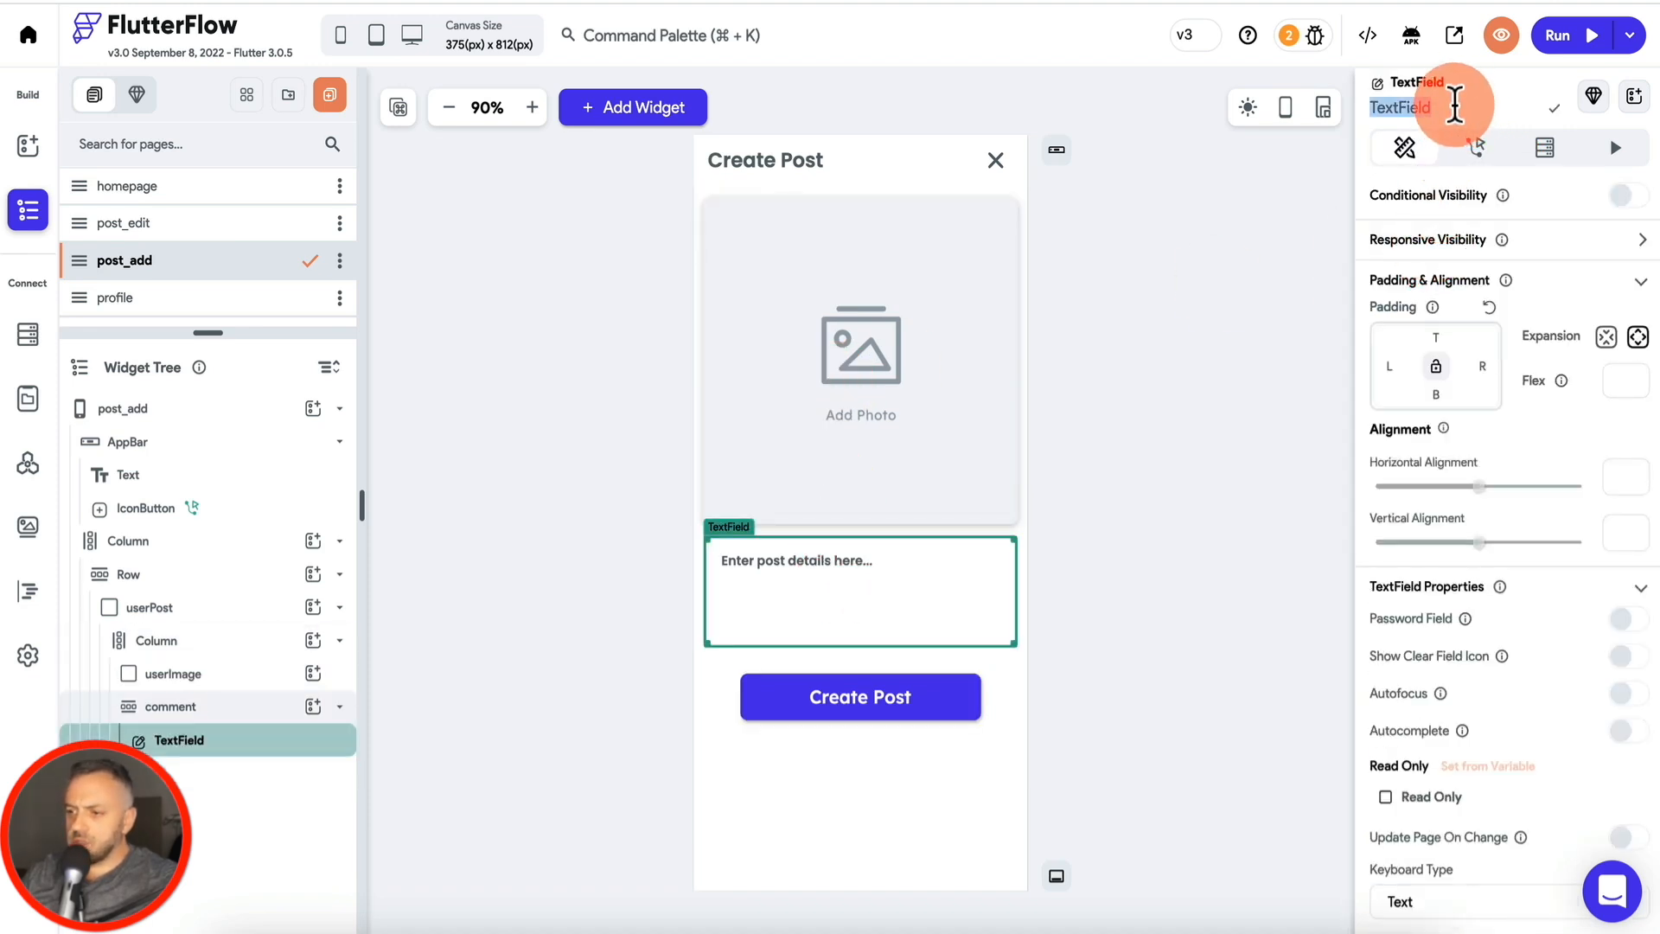
text(inputCont)
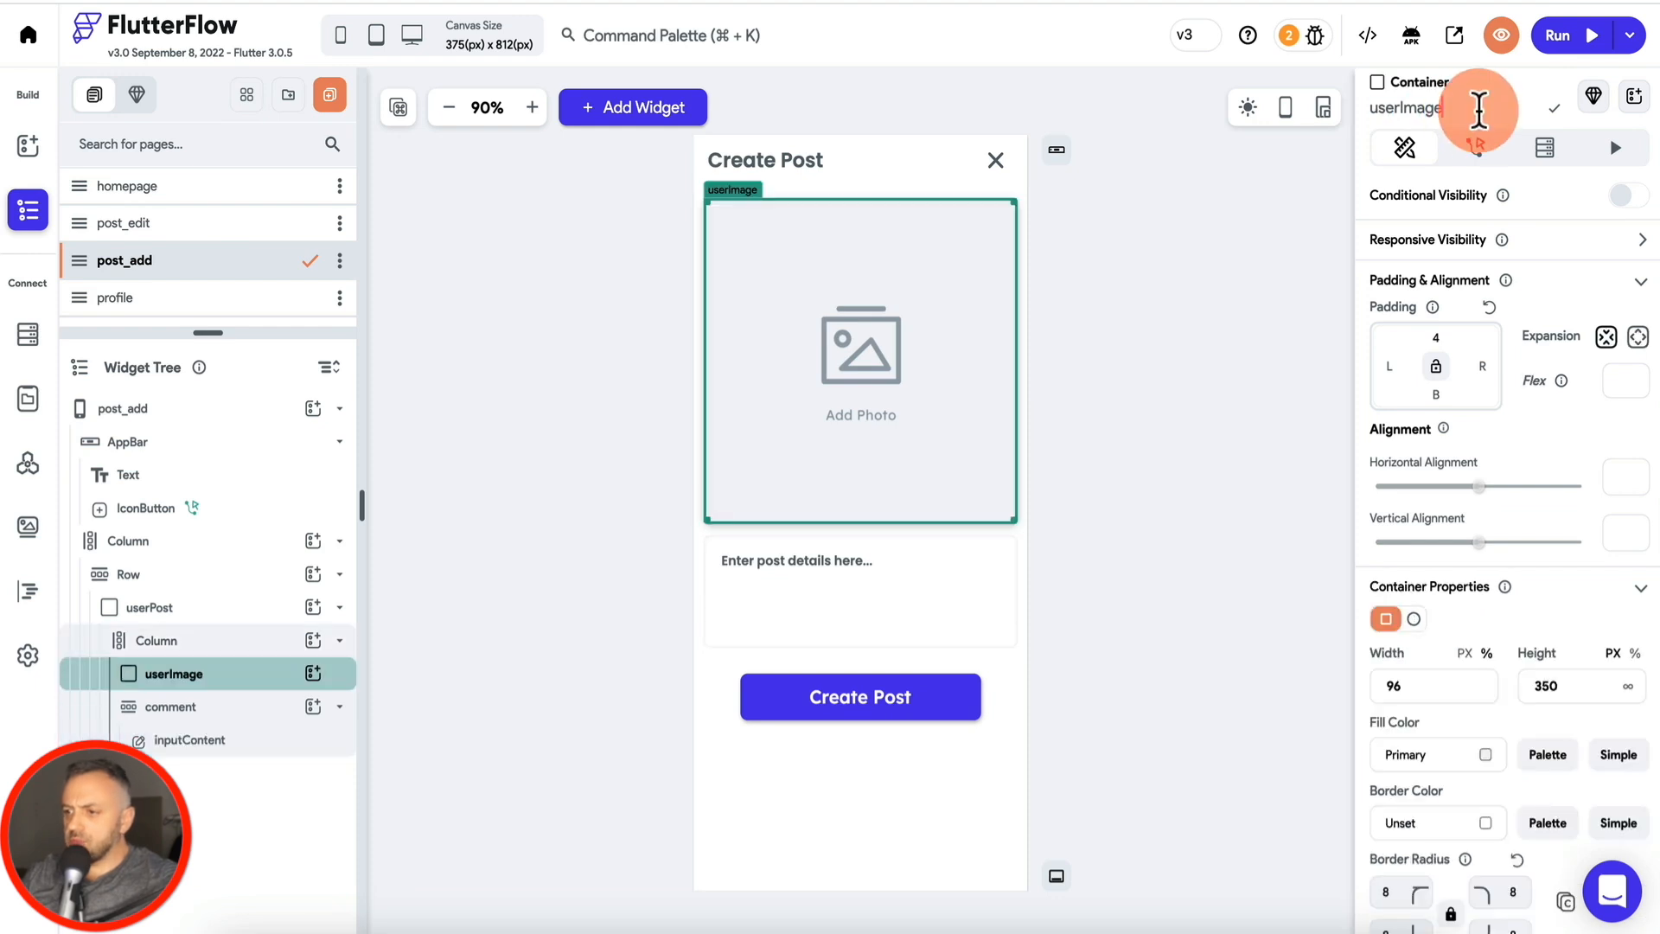
Step: Delete the userImage photo container and the Image widget inside it from the Create Post page
double_click(1480, 111)
text(i)
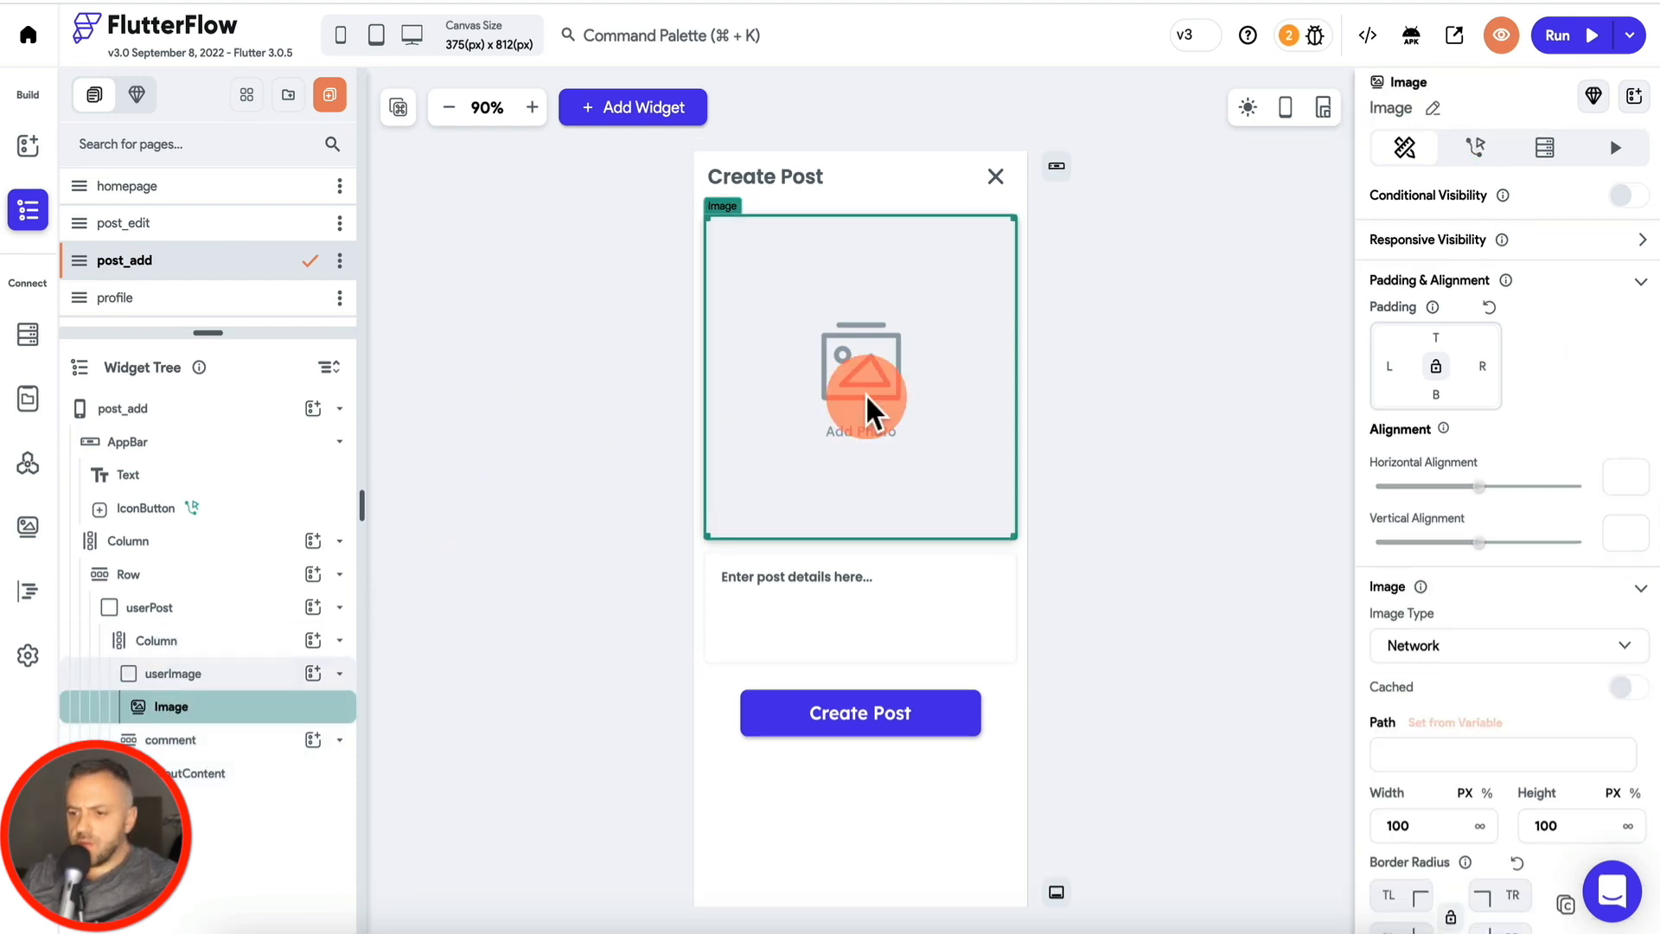
key(Delete)
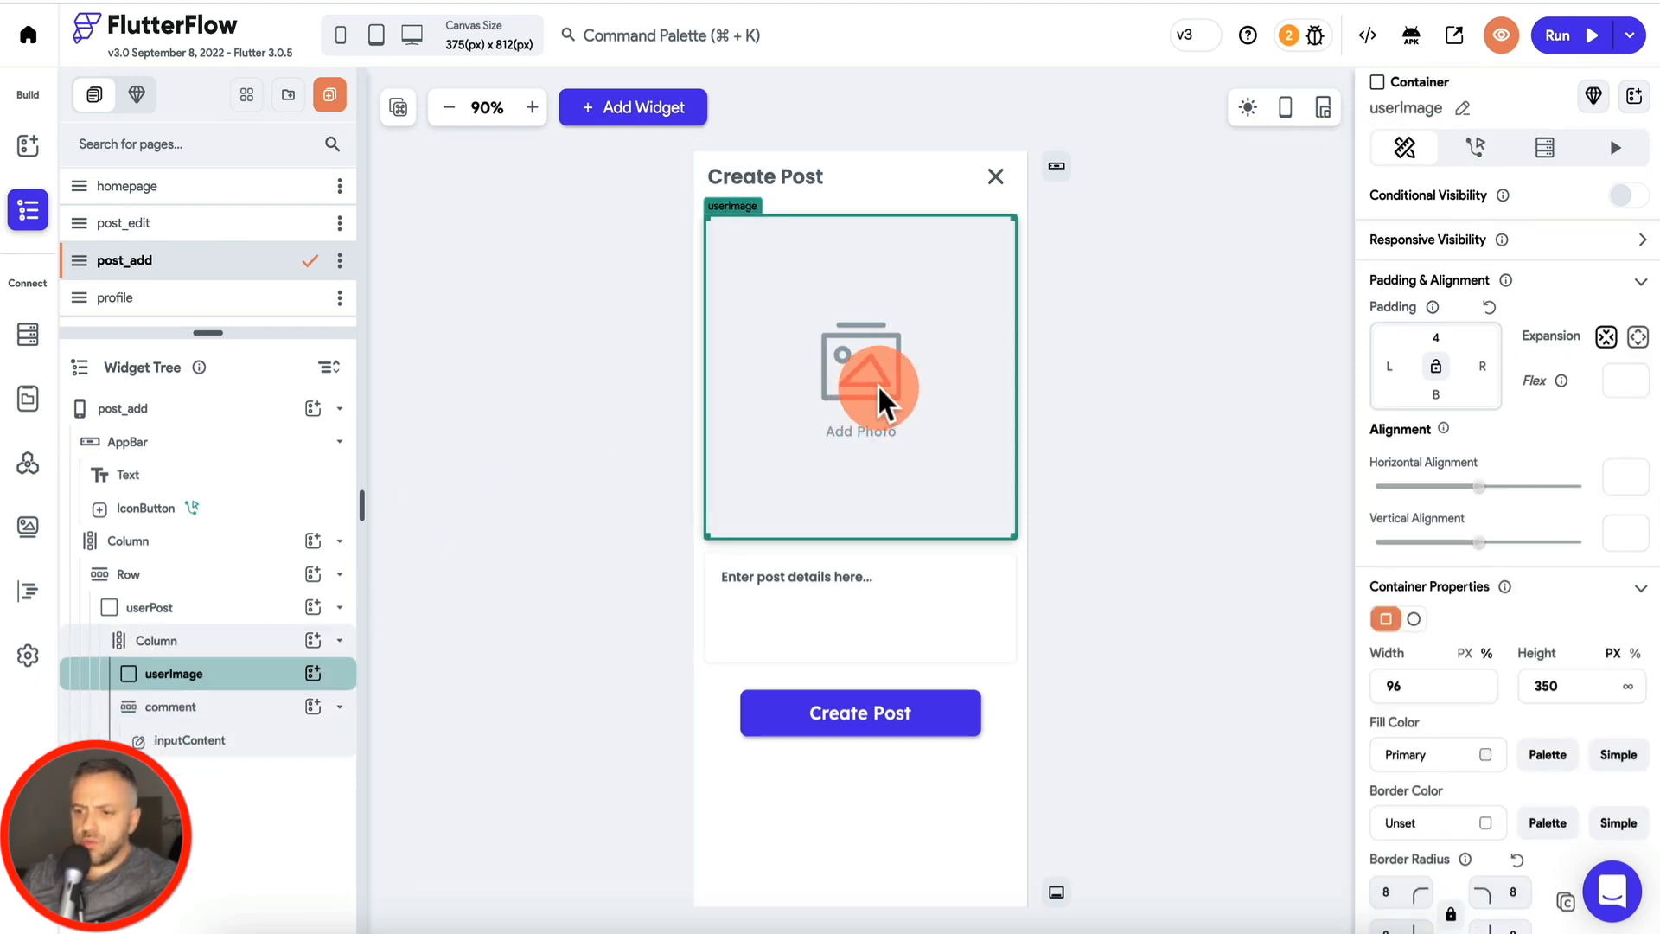
key(Delete)
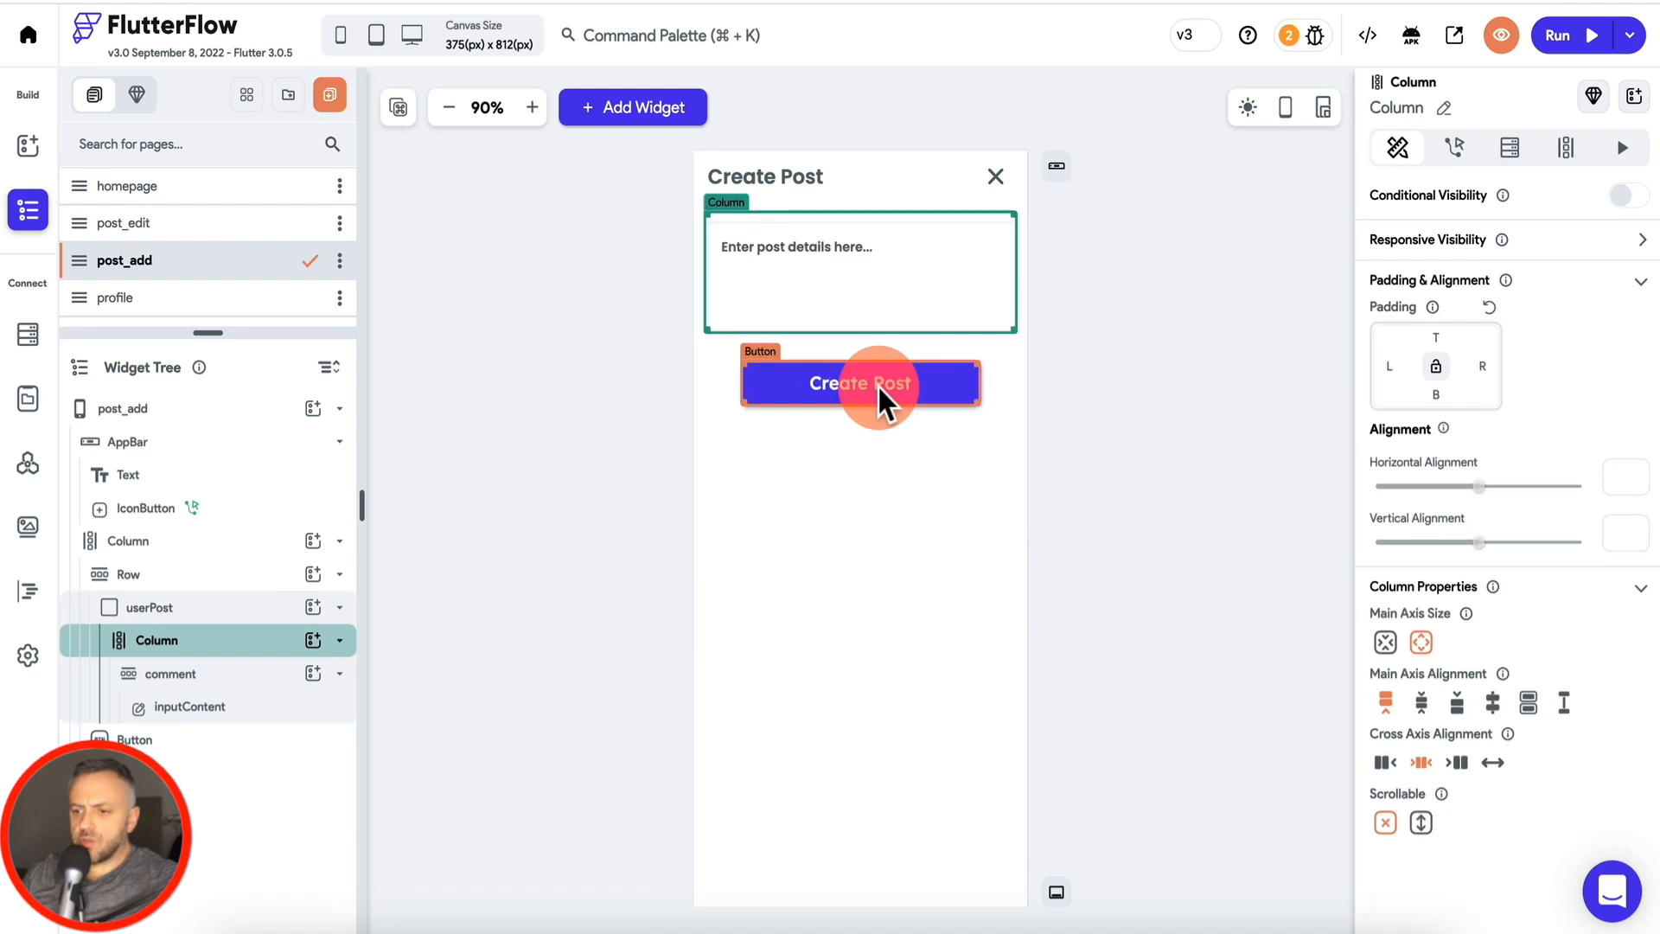
Step: Add a TextField to the column inside userPost, above the comment row, with the hint text "Image URL..."
click(265, 675)
click(256, 649)
click(313, 640)
text(text)
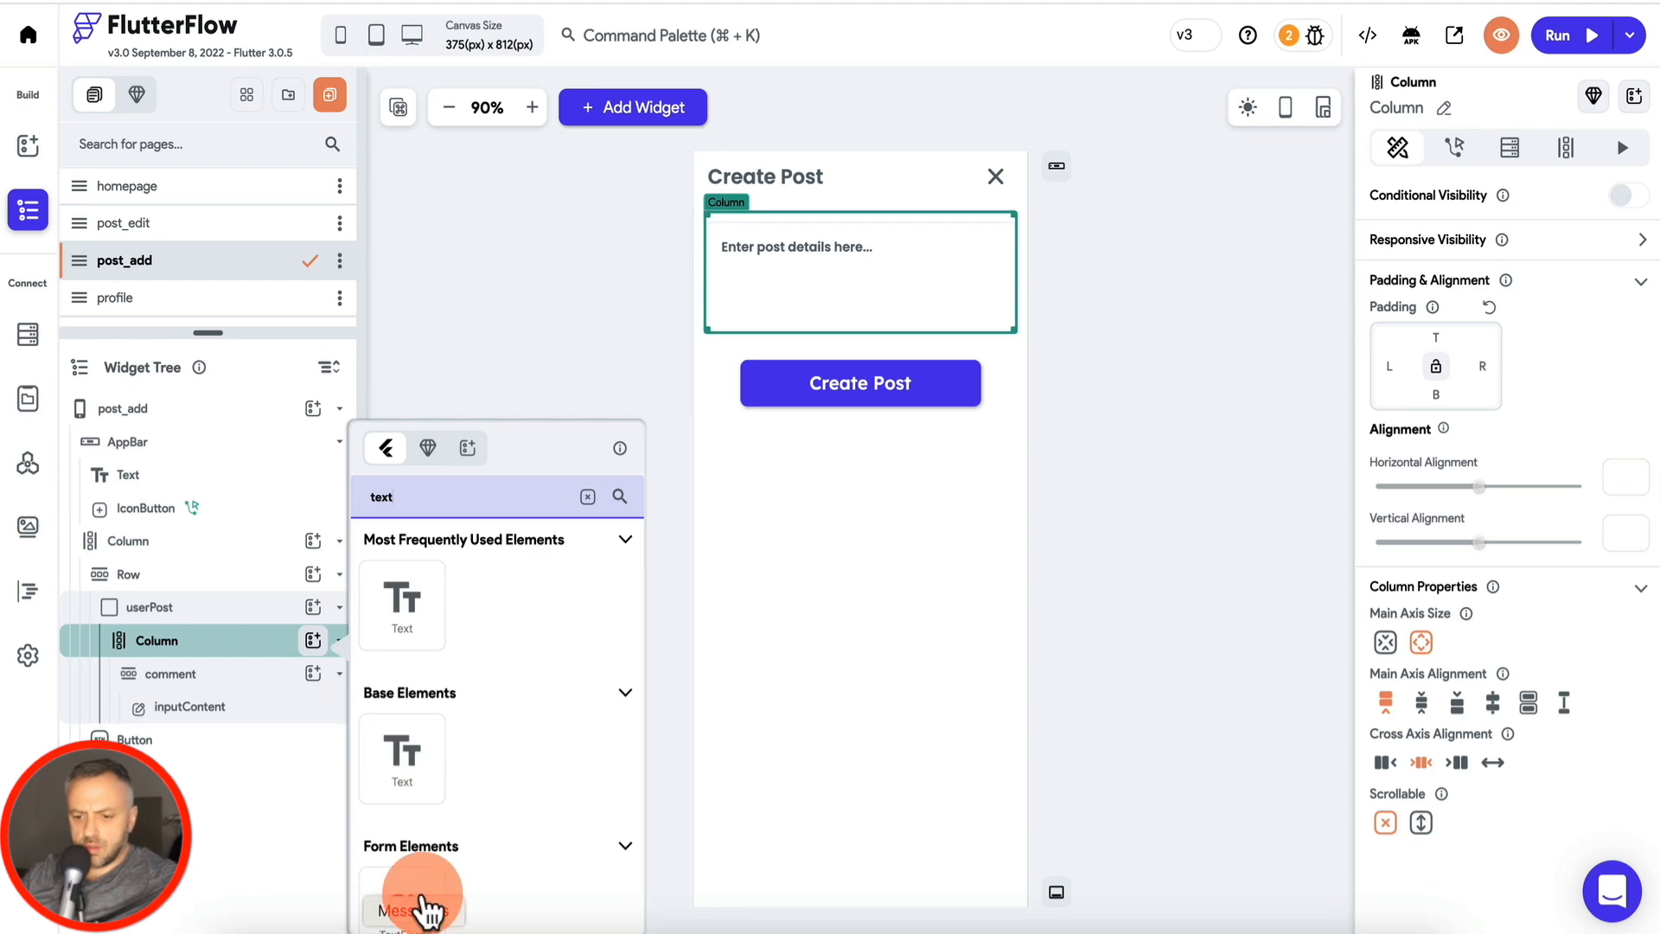
click(413, 904)
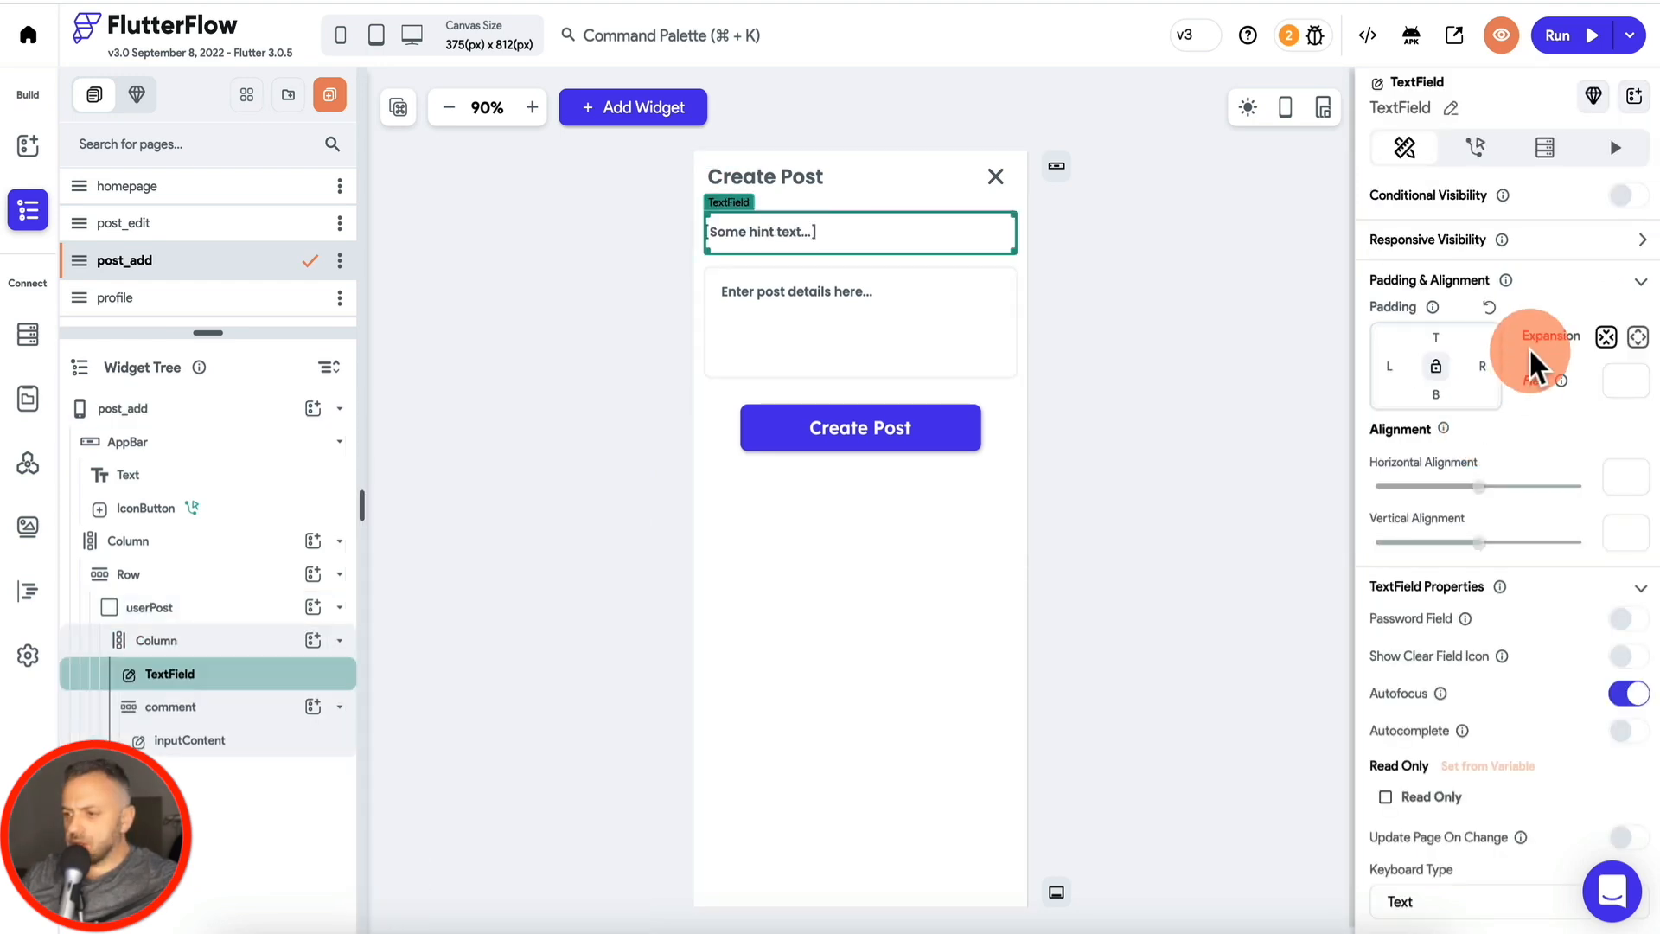
scroll(1529, 346, down, 5)
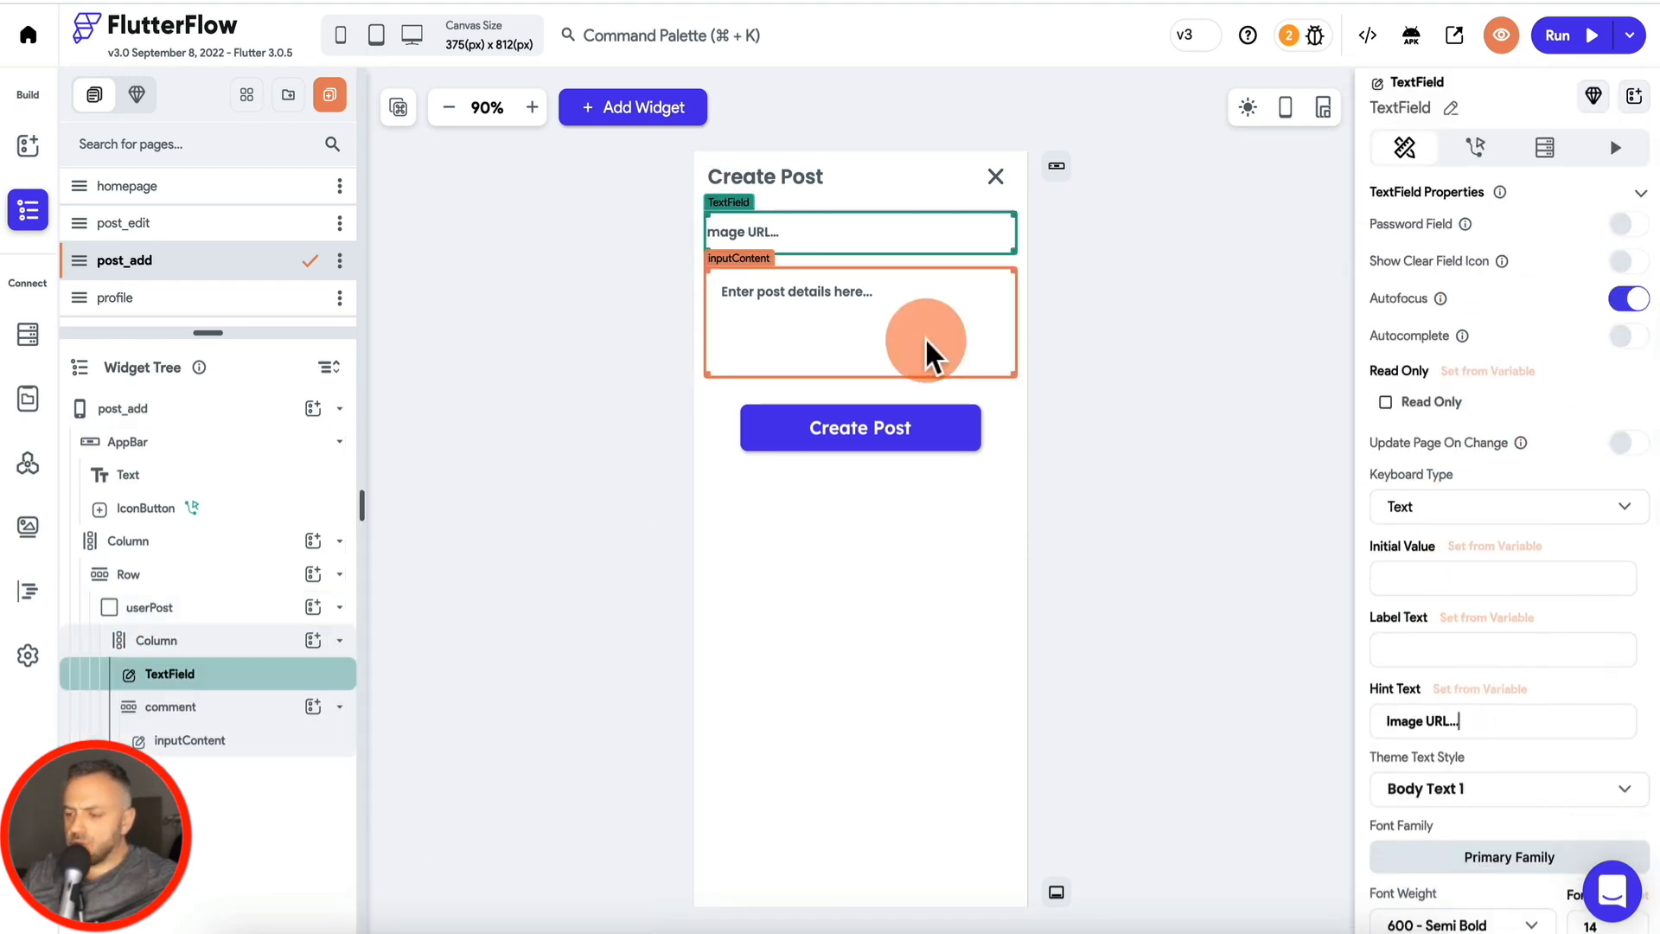
scroll(1496, 596, down, 3)
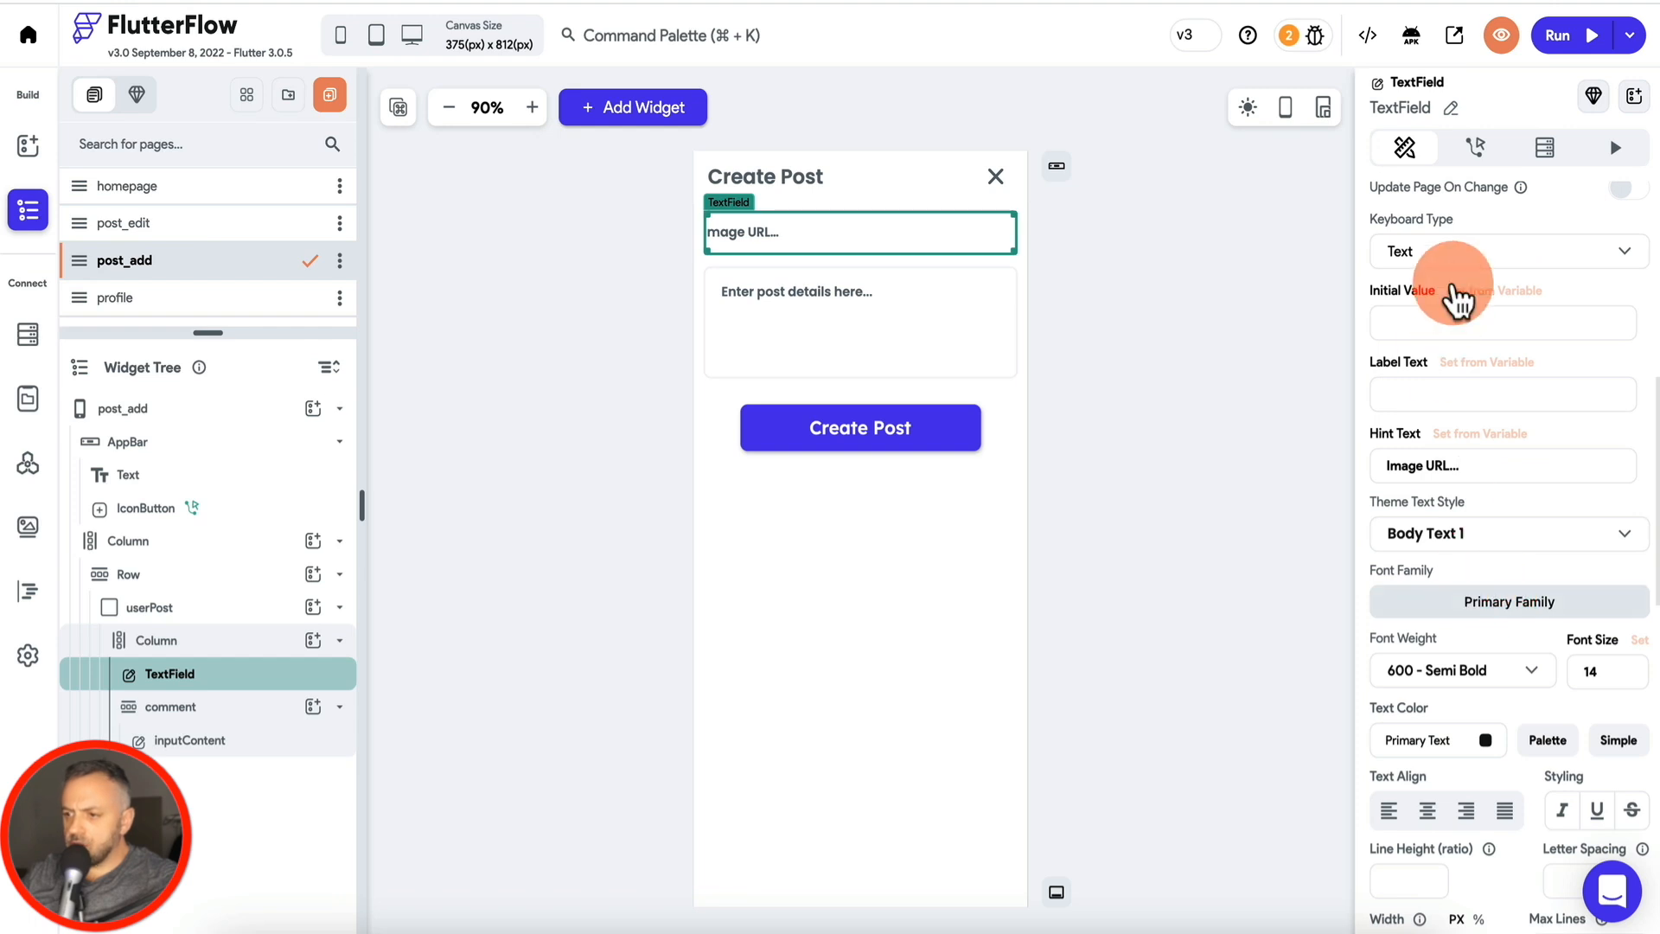
Step: Rename the Image URL text field as inputImage
scroll(1453, 260, up, 7)
click(1451, 107)
text(inputImage)
click(1556, 107)
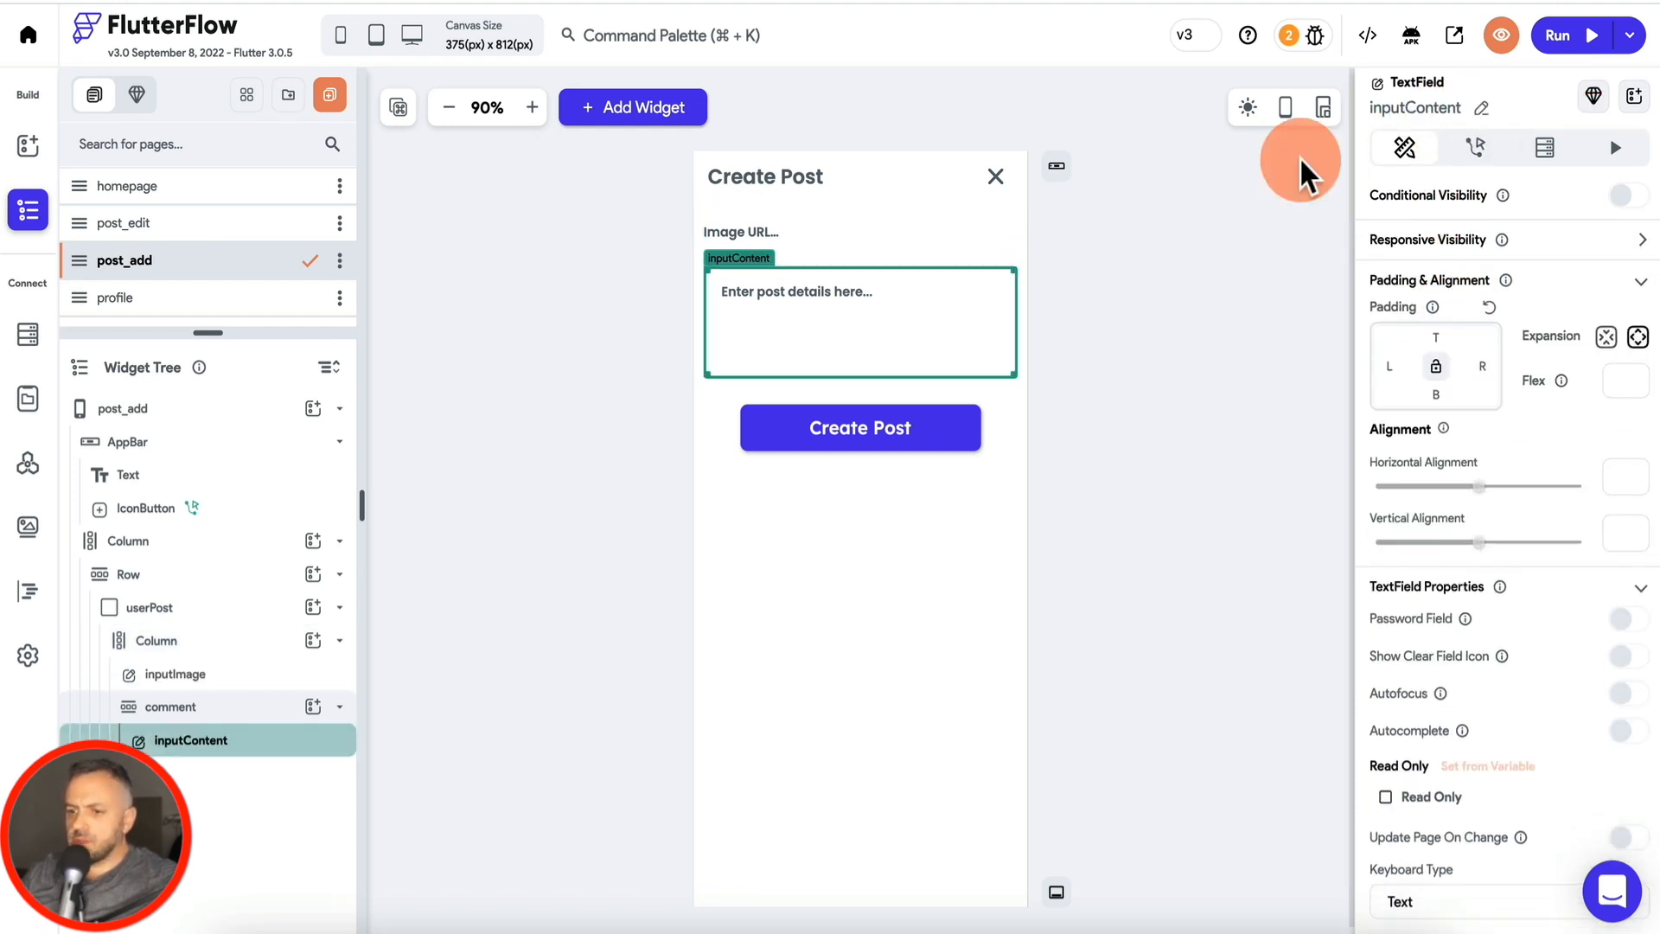
Step: Give the Create Post button an On Tap Create Document action on the posts collection
click(891, 432)
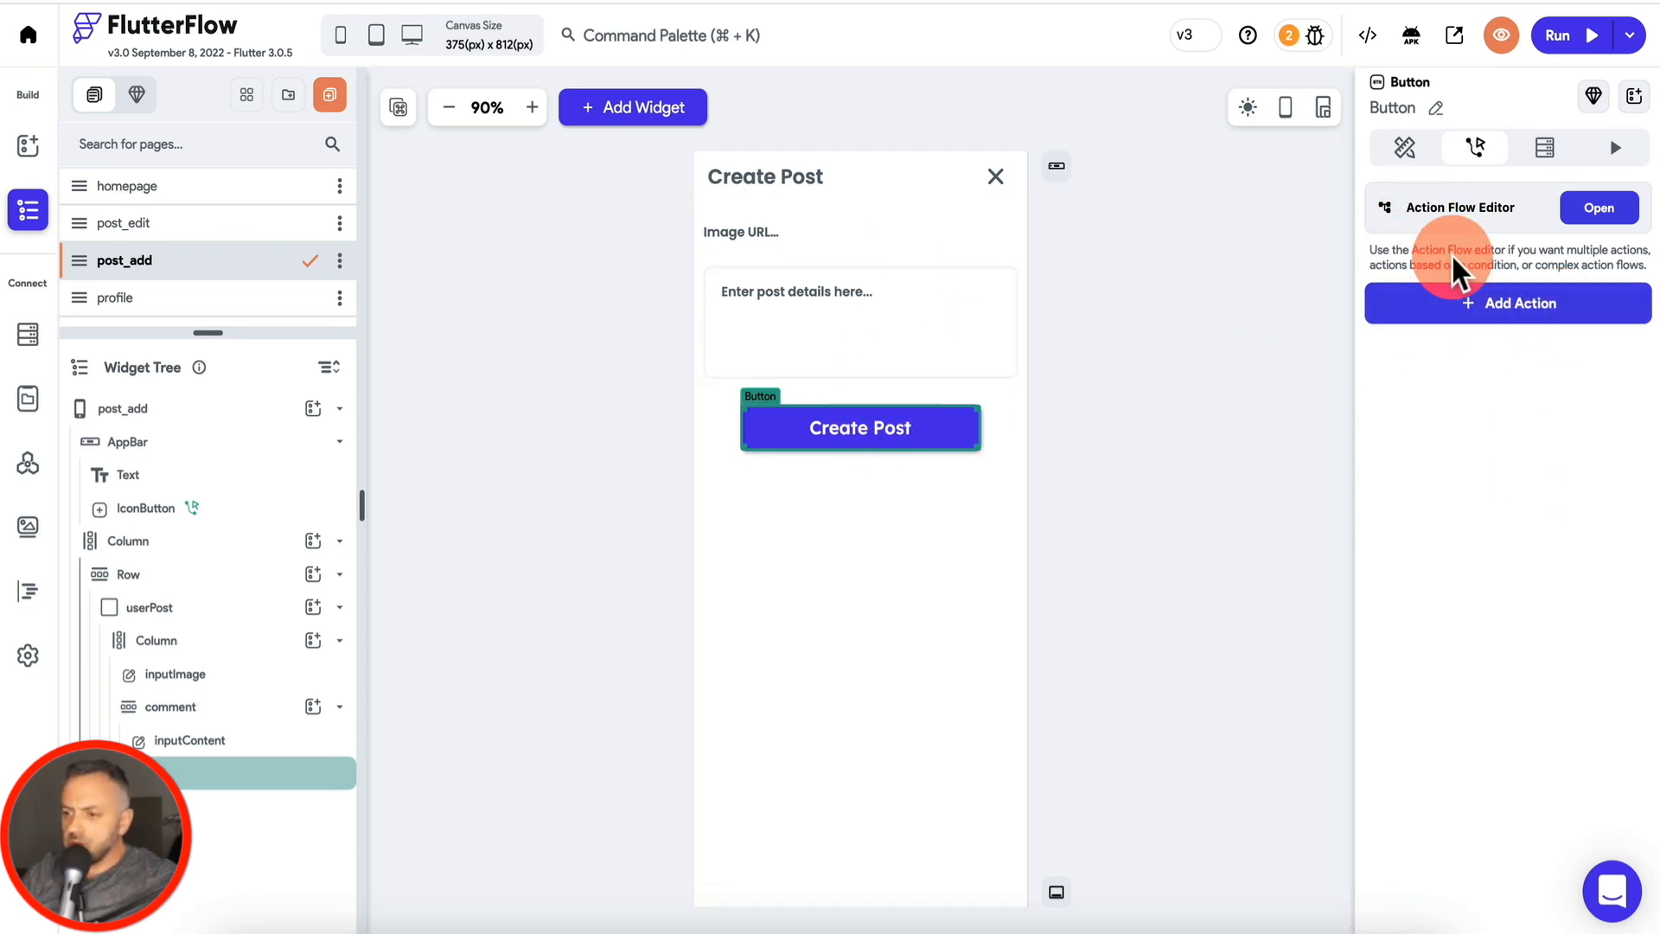
click(1511, 302)
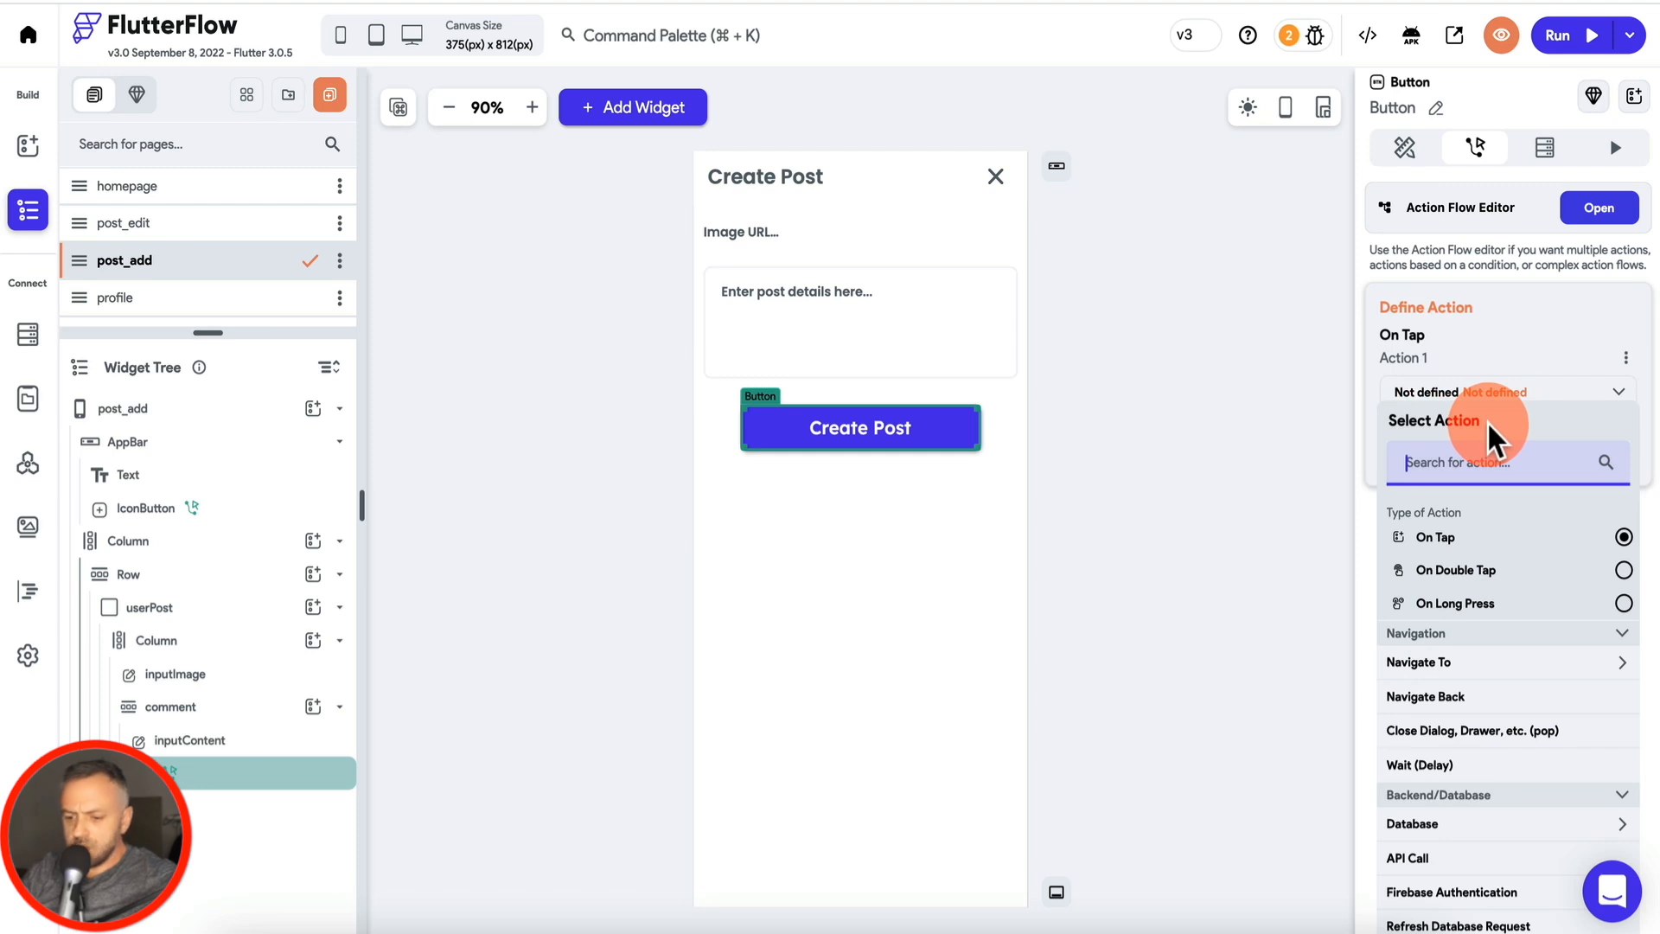
text(data)
click(1479, 663)
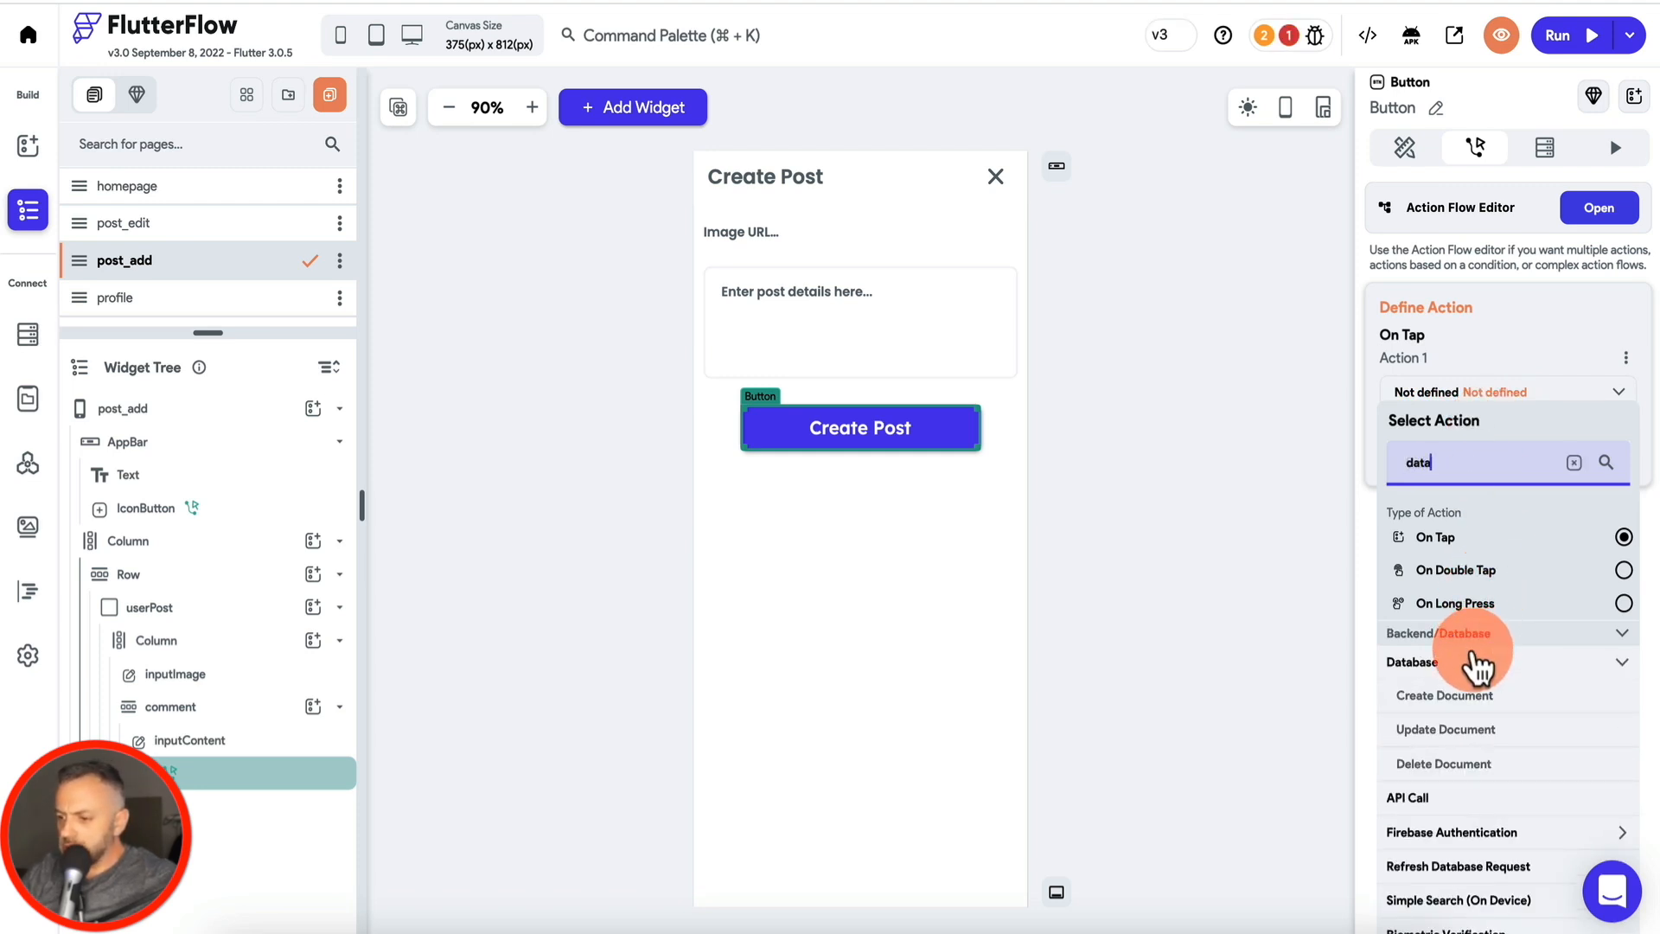
click(1436, 692)
click(1482, 458)
click(1471, 512)
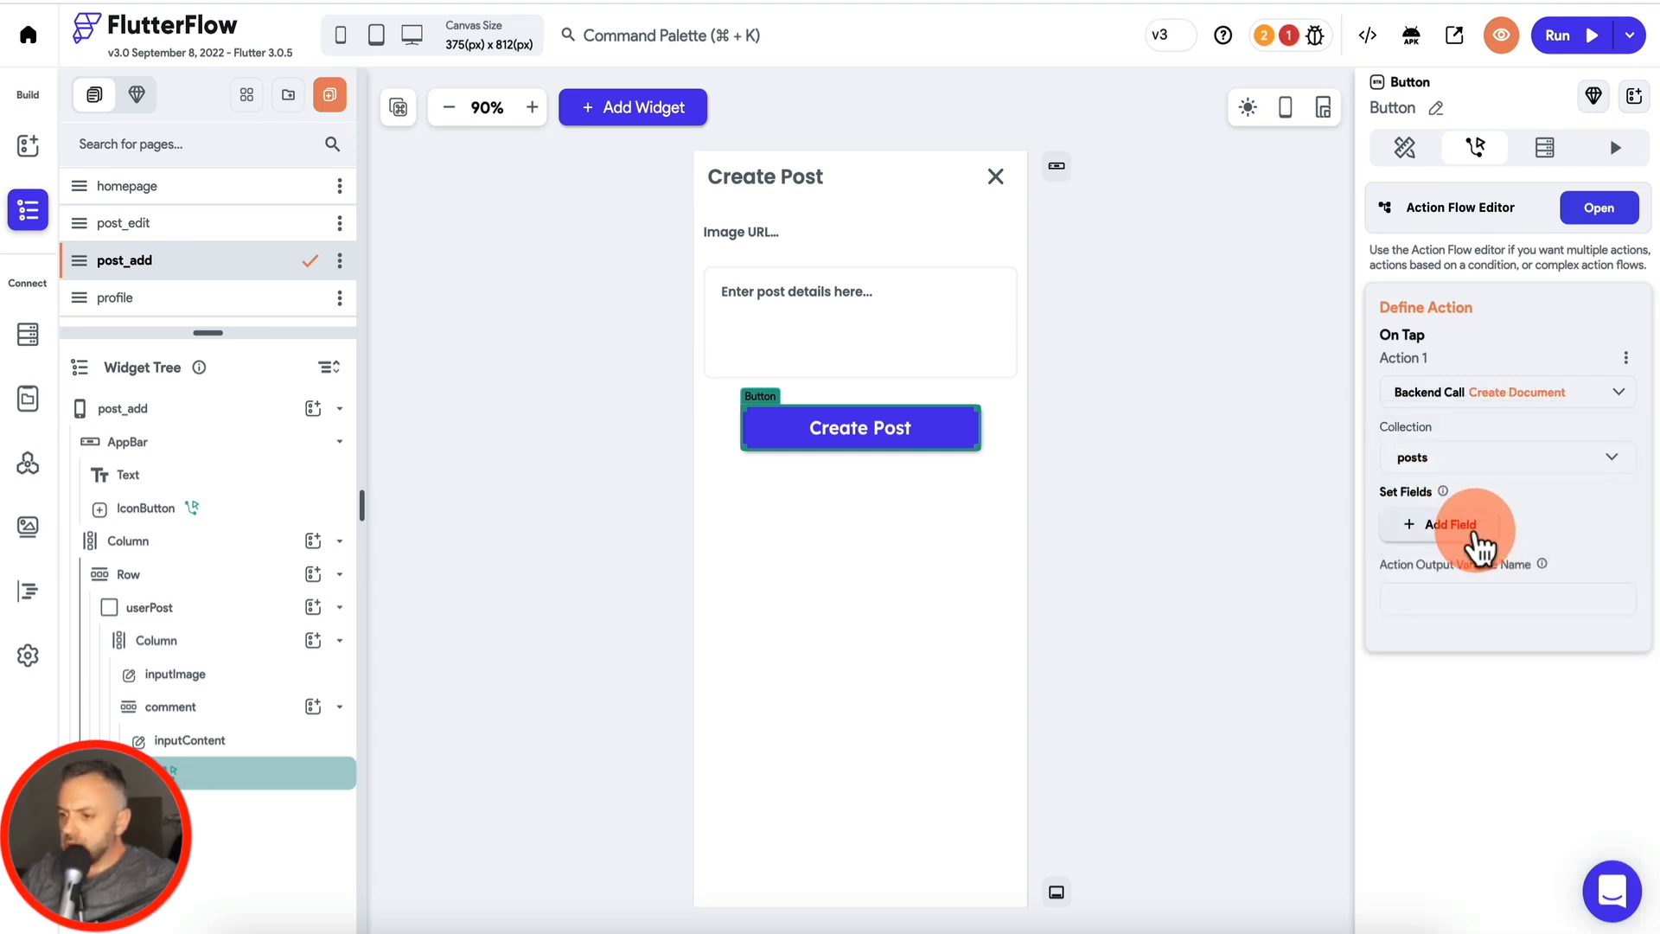
Step: Add the title, content and author fields to the Create Document action's set fields
click(1479, 527)
click(1464, 588)
click(1464, 543)
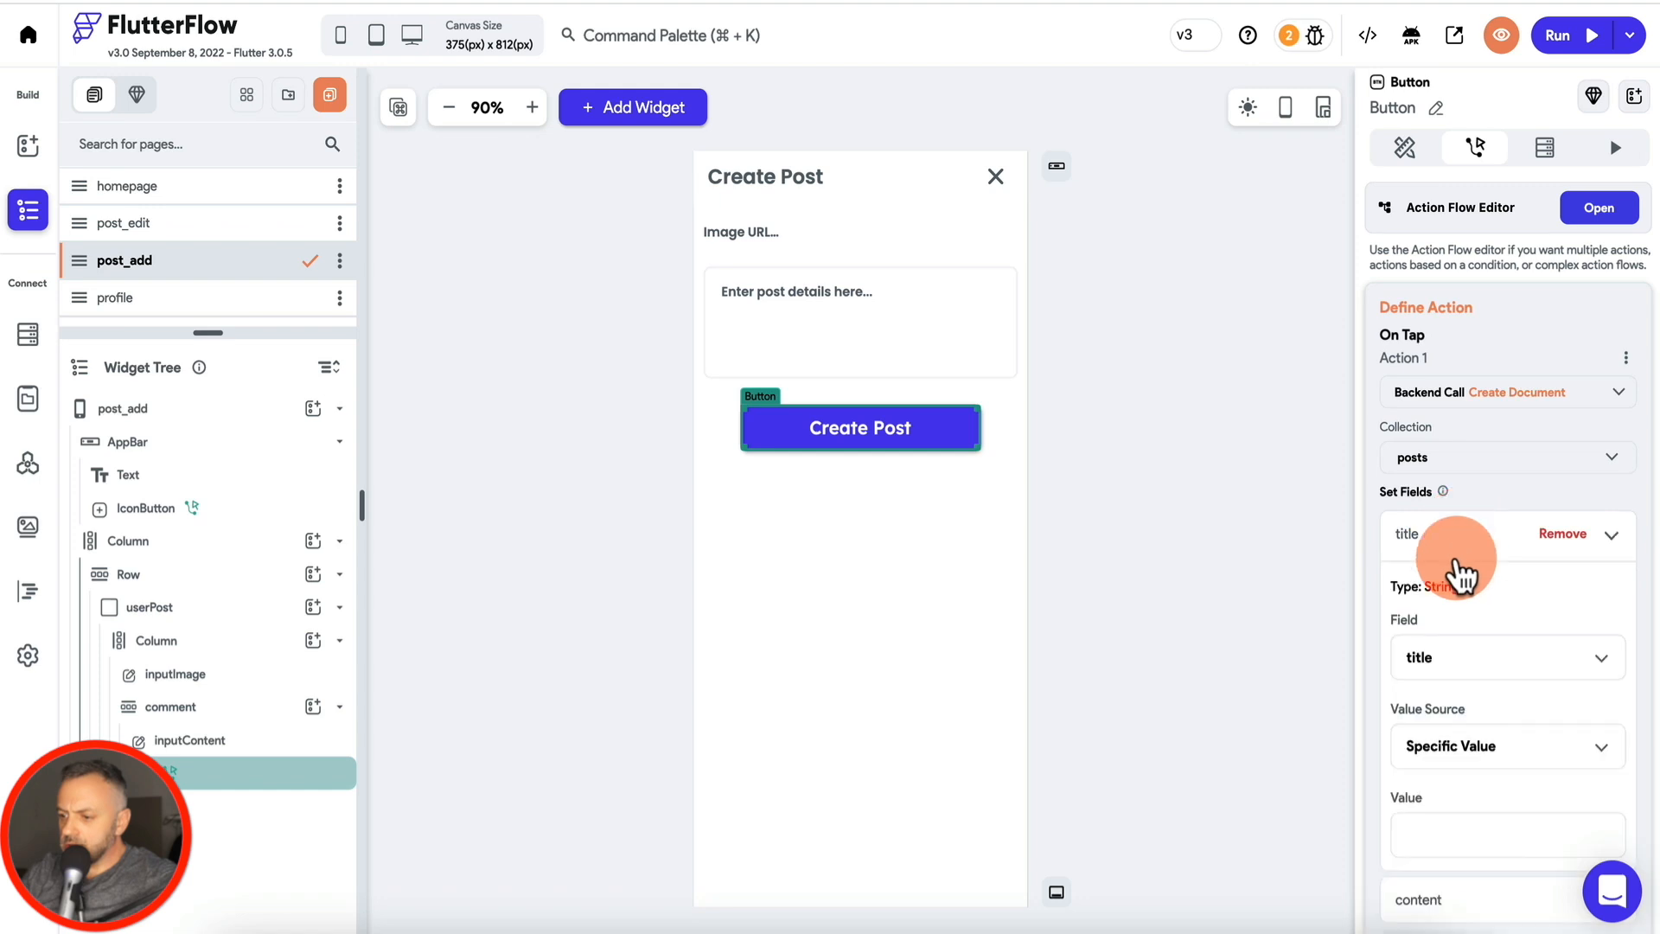
click(1464, 672)
click(1462, 670)
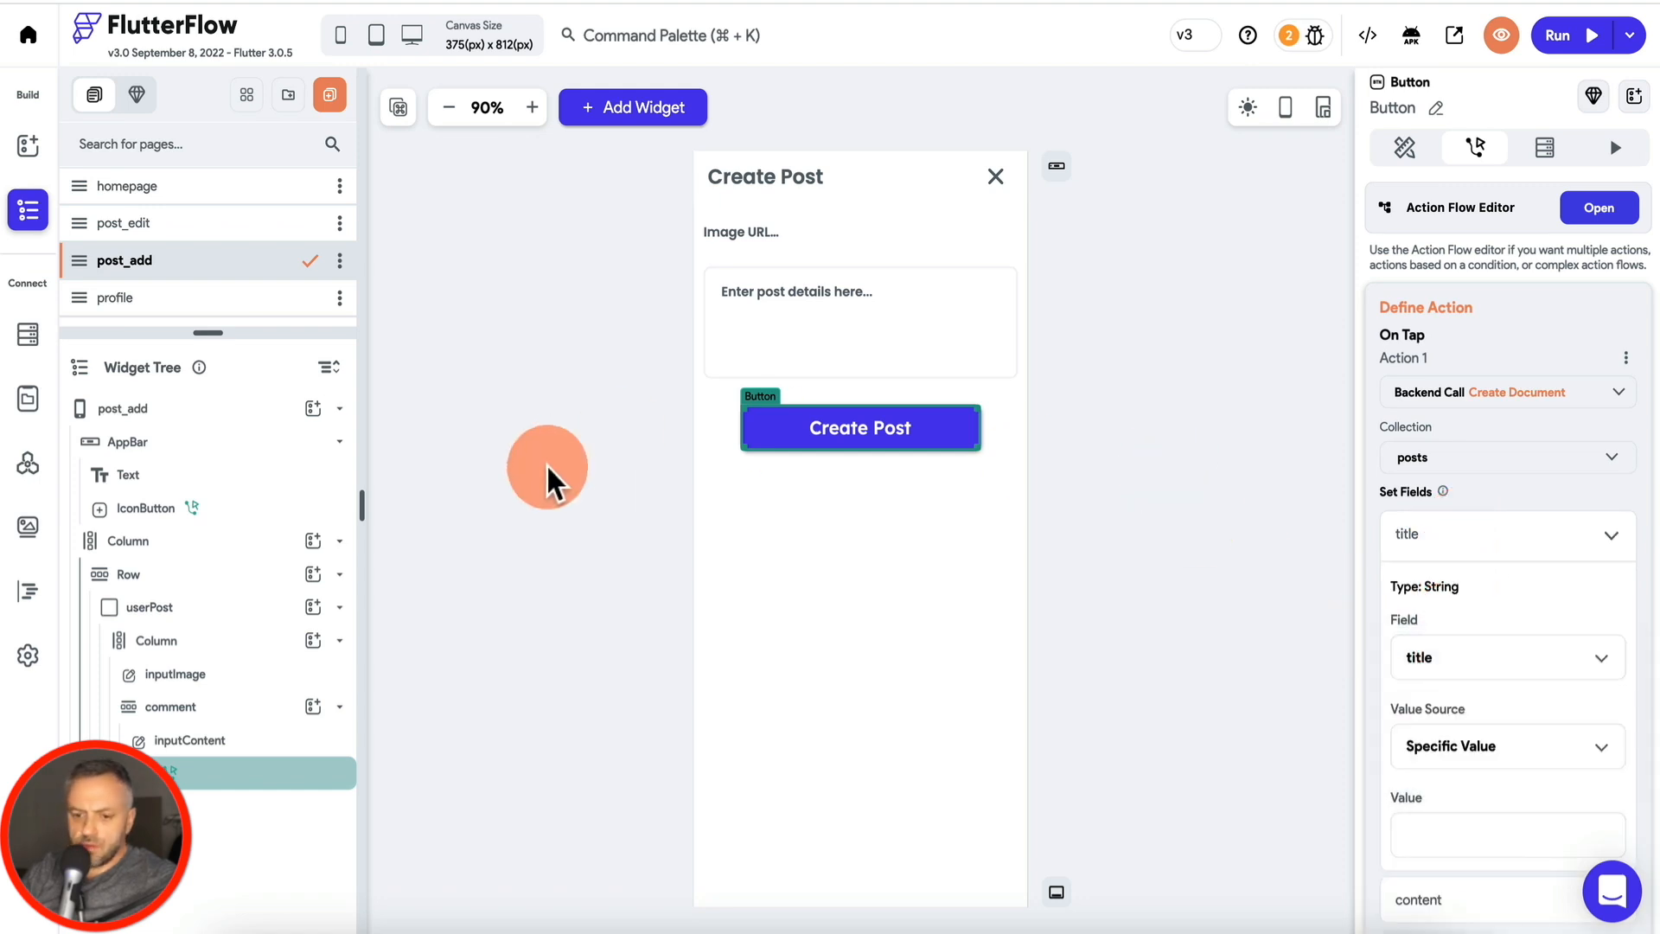
Step: Replace the comment row around the inputContent field with a Container
click(224, 740)
drag(226, 739, 230, 689)
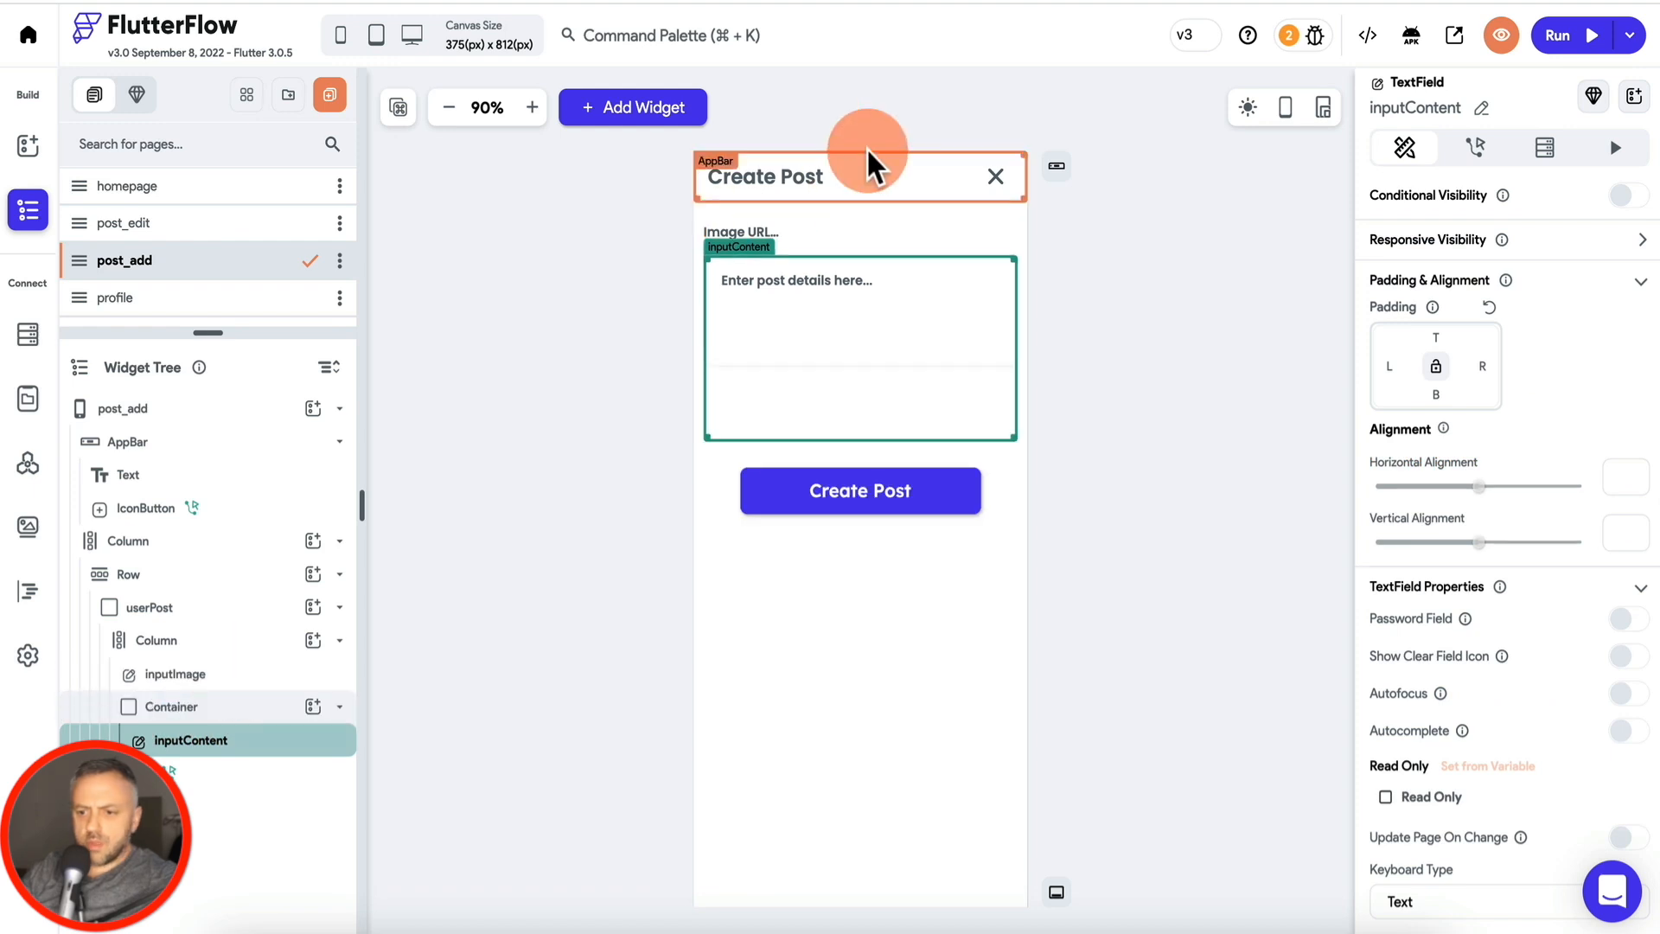
Step: Duplicate the inputImage text field and rename the upper copy as inputTitle
click(834, 230)
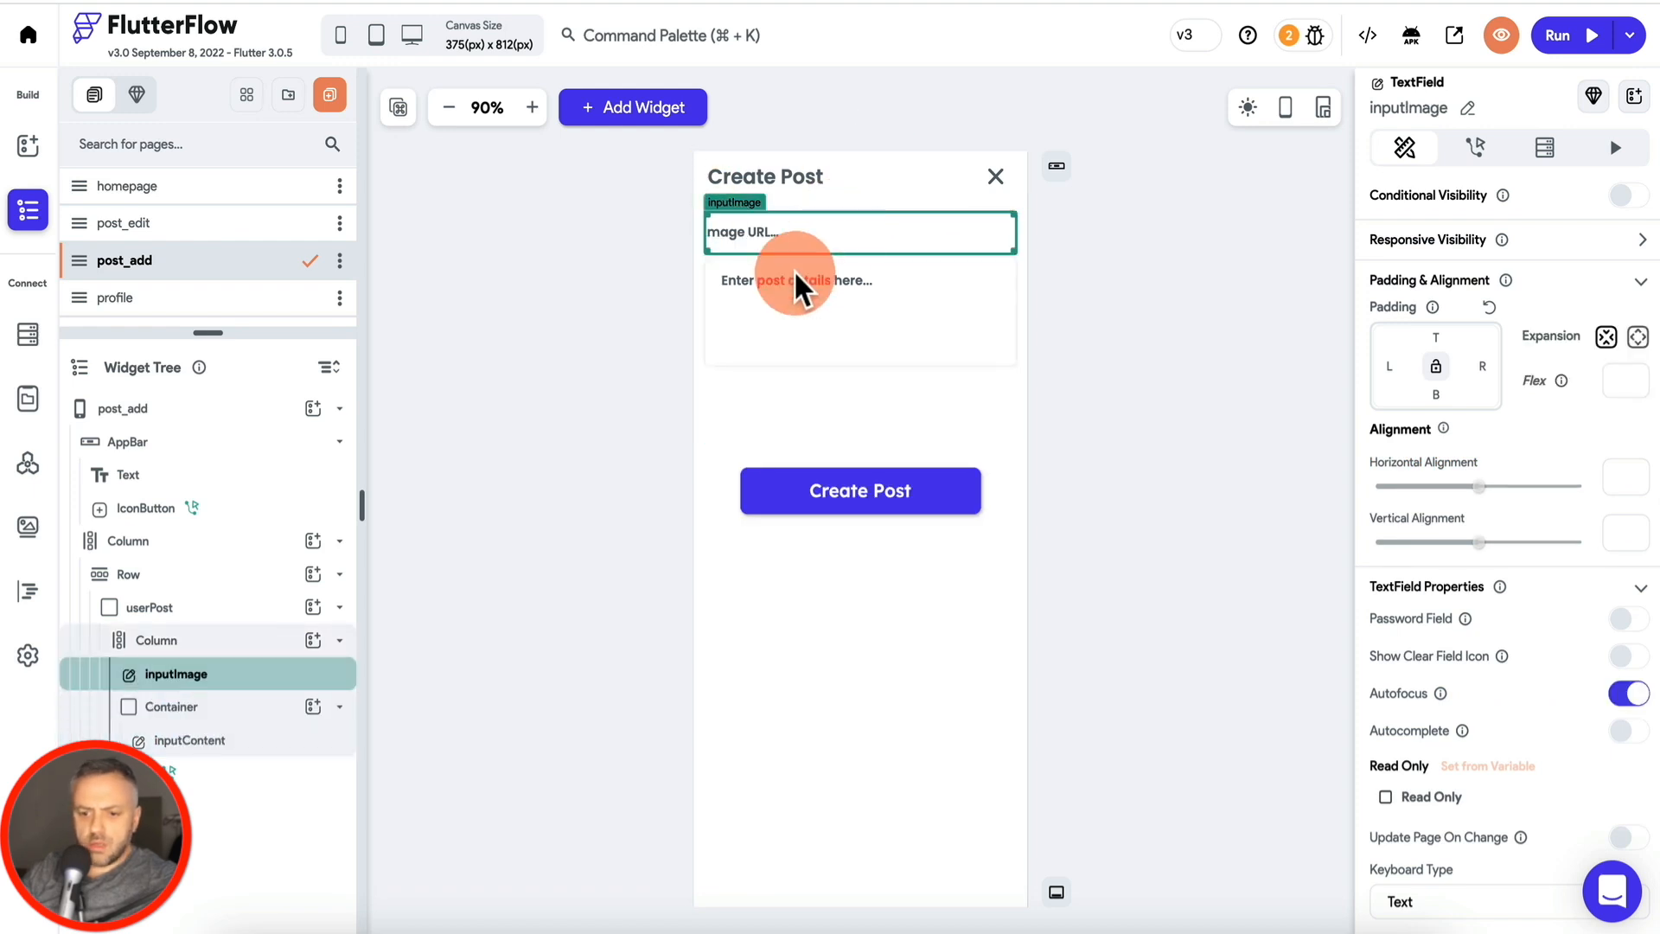
right_click(222, 676)
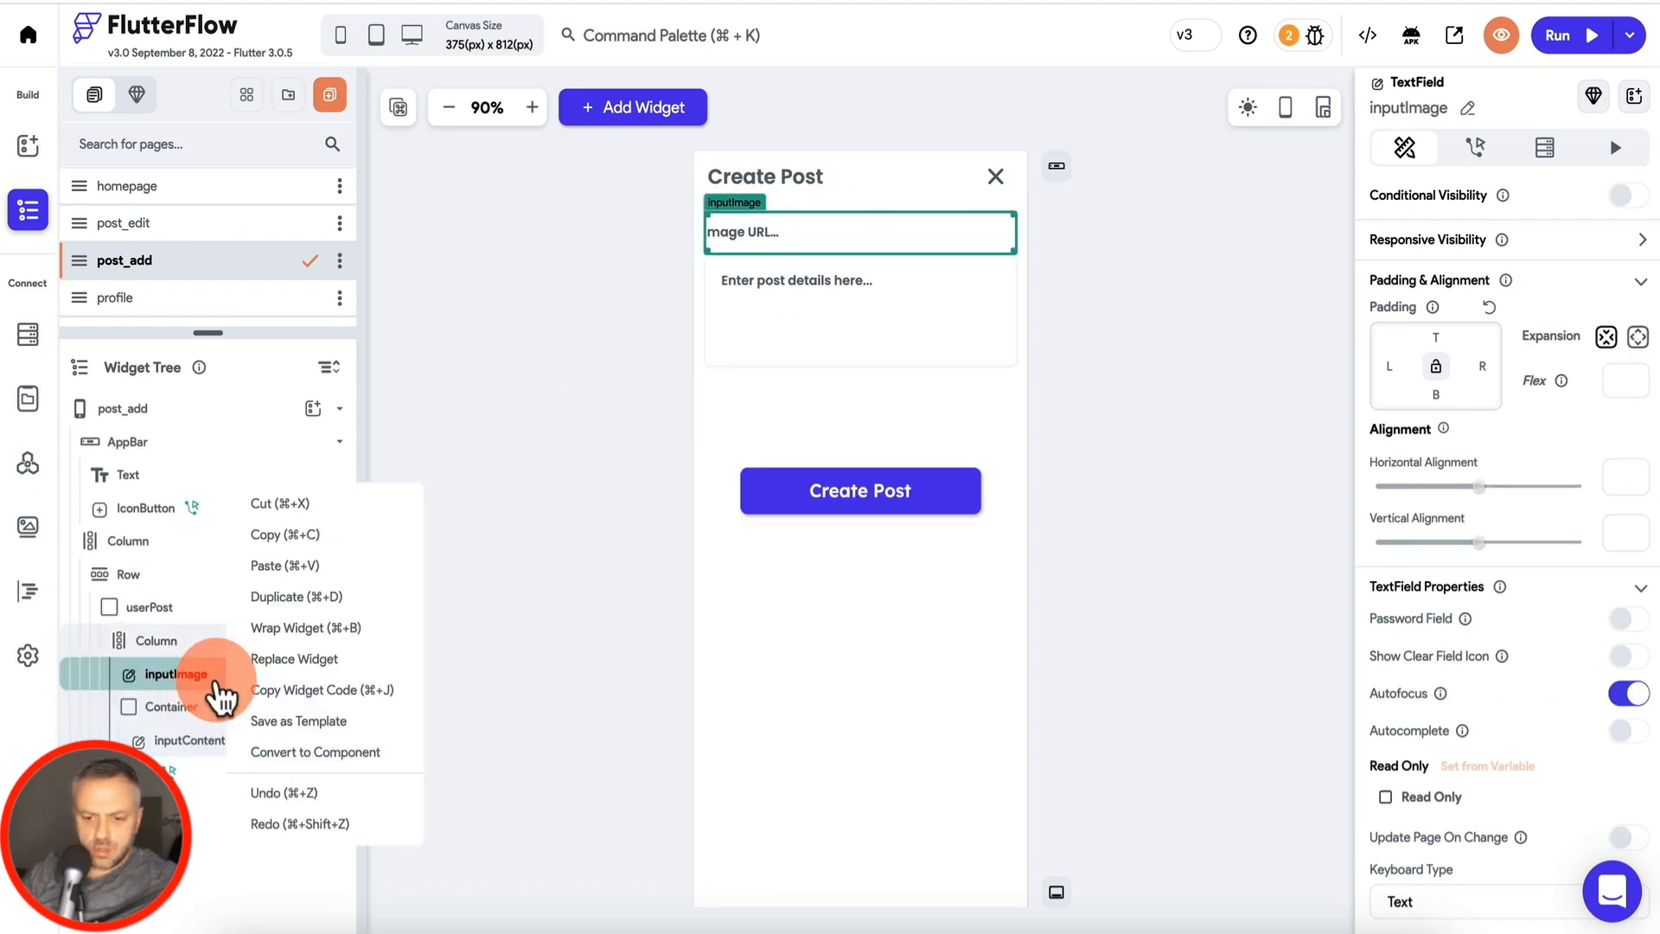
click(296, 588)
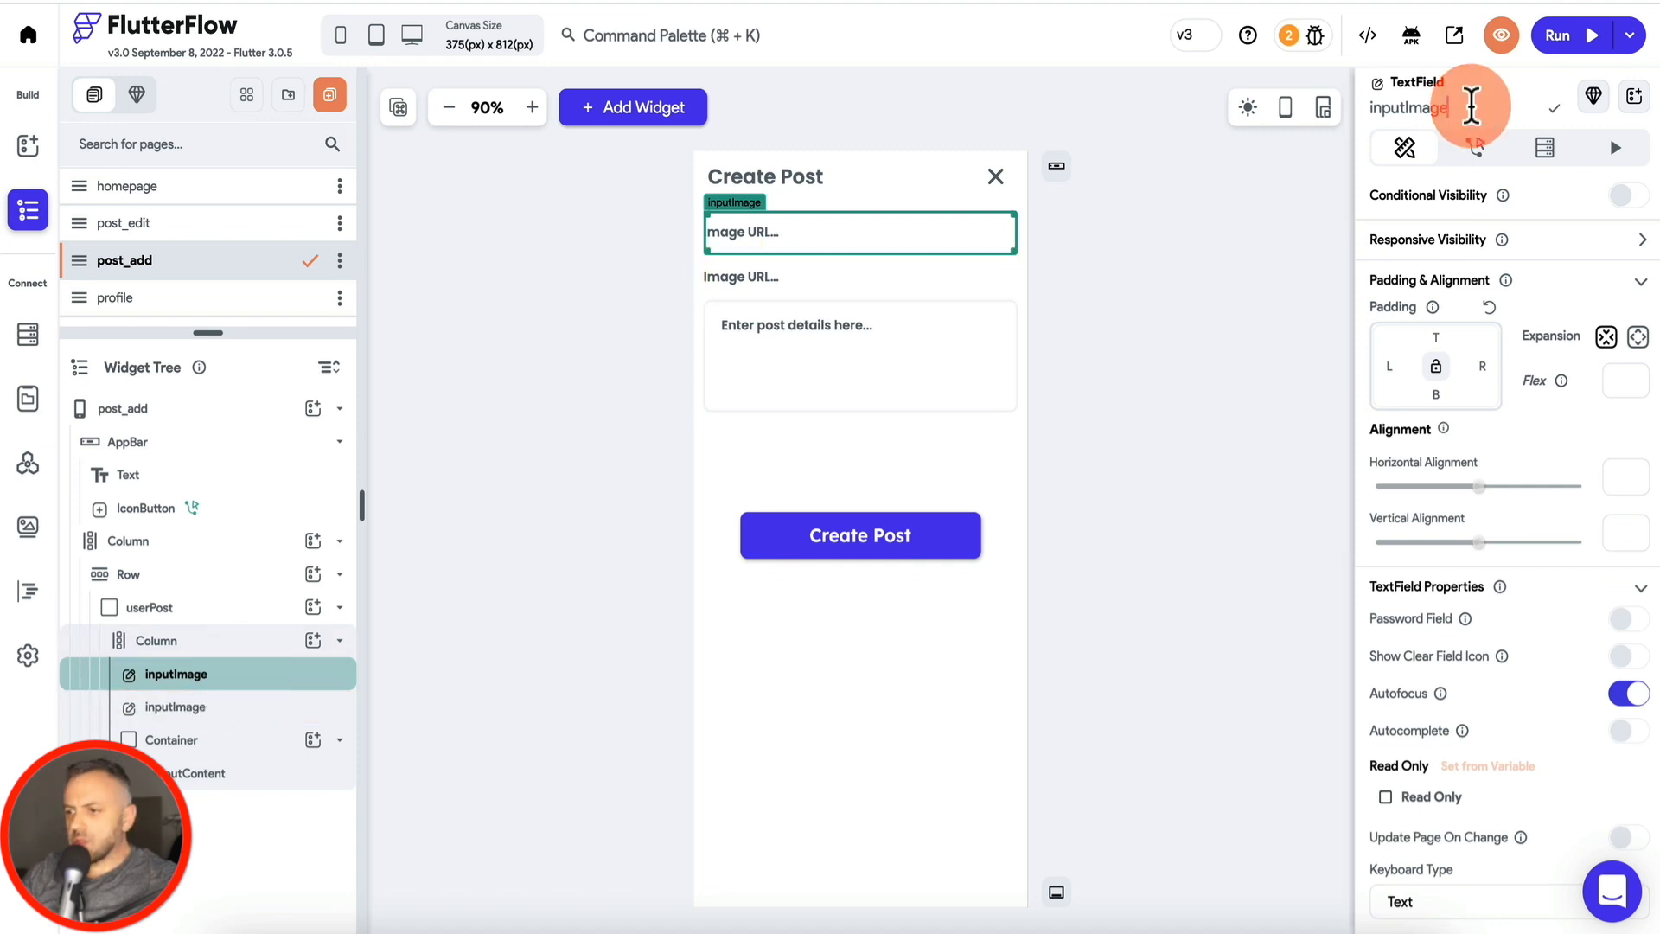
text(inputT)
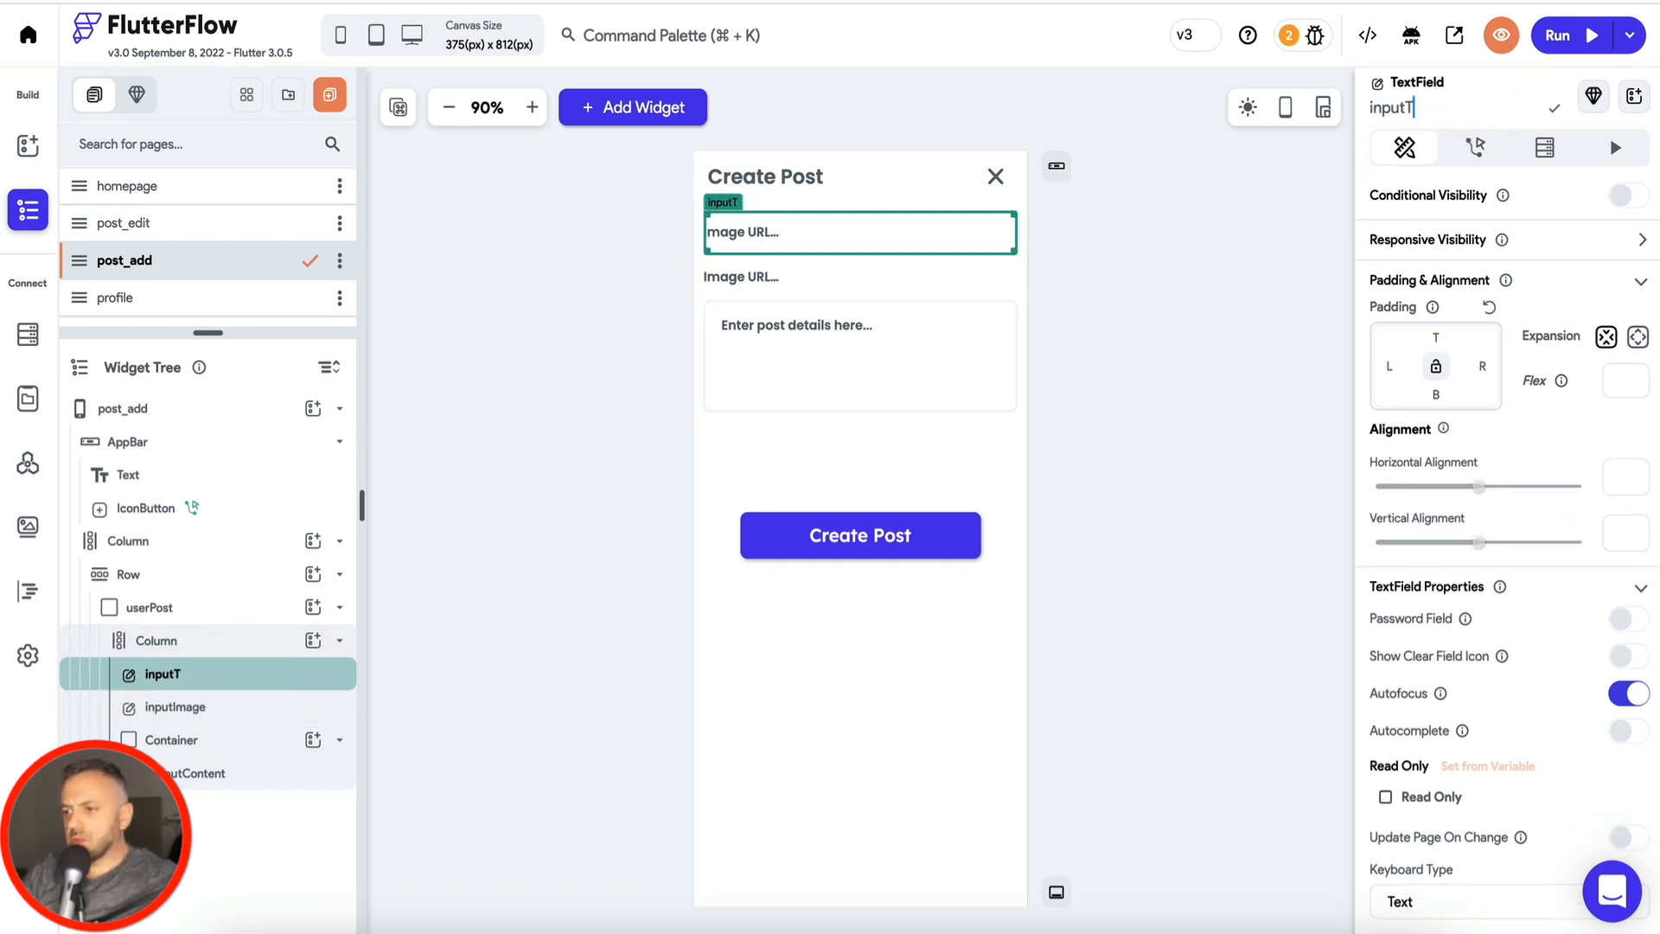
text(itle)
key(Return)
Step: Set the inputTitle field's hint text to "Enter title..."
scroll(1596, 656, down, 6)
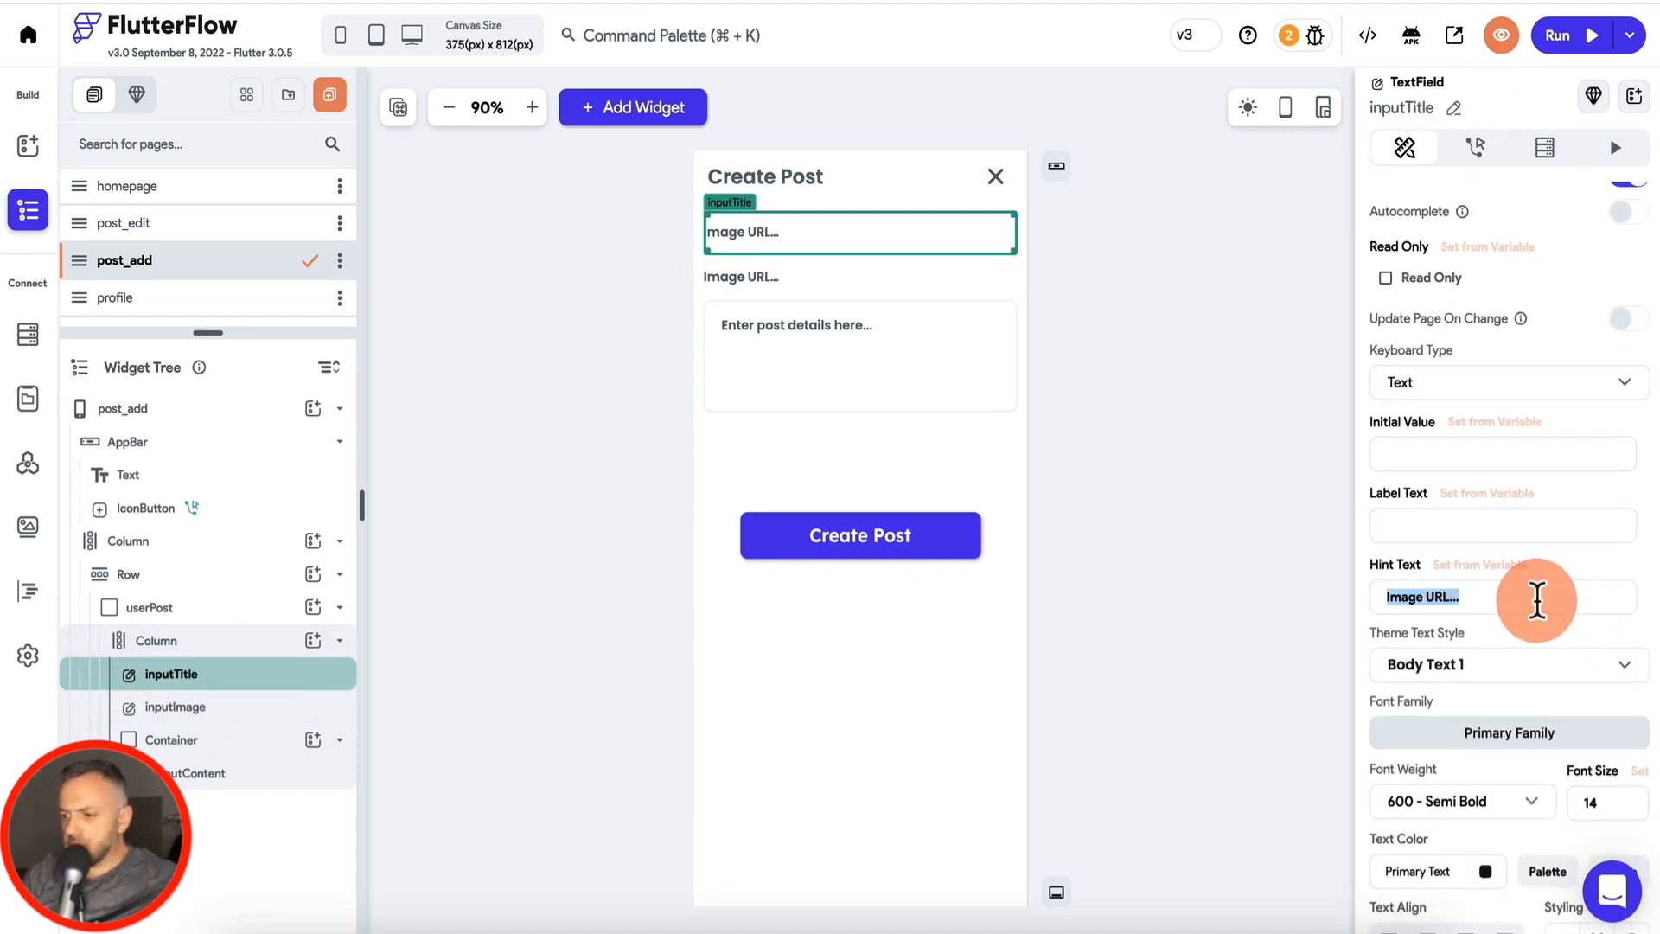
text(Enter title...)
click(818, 355)
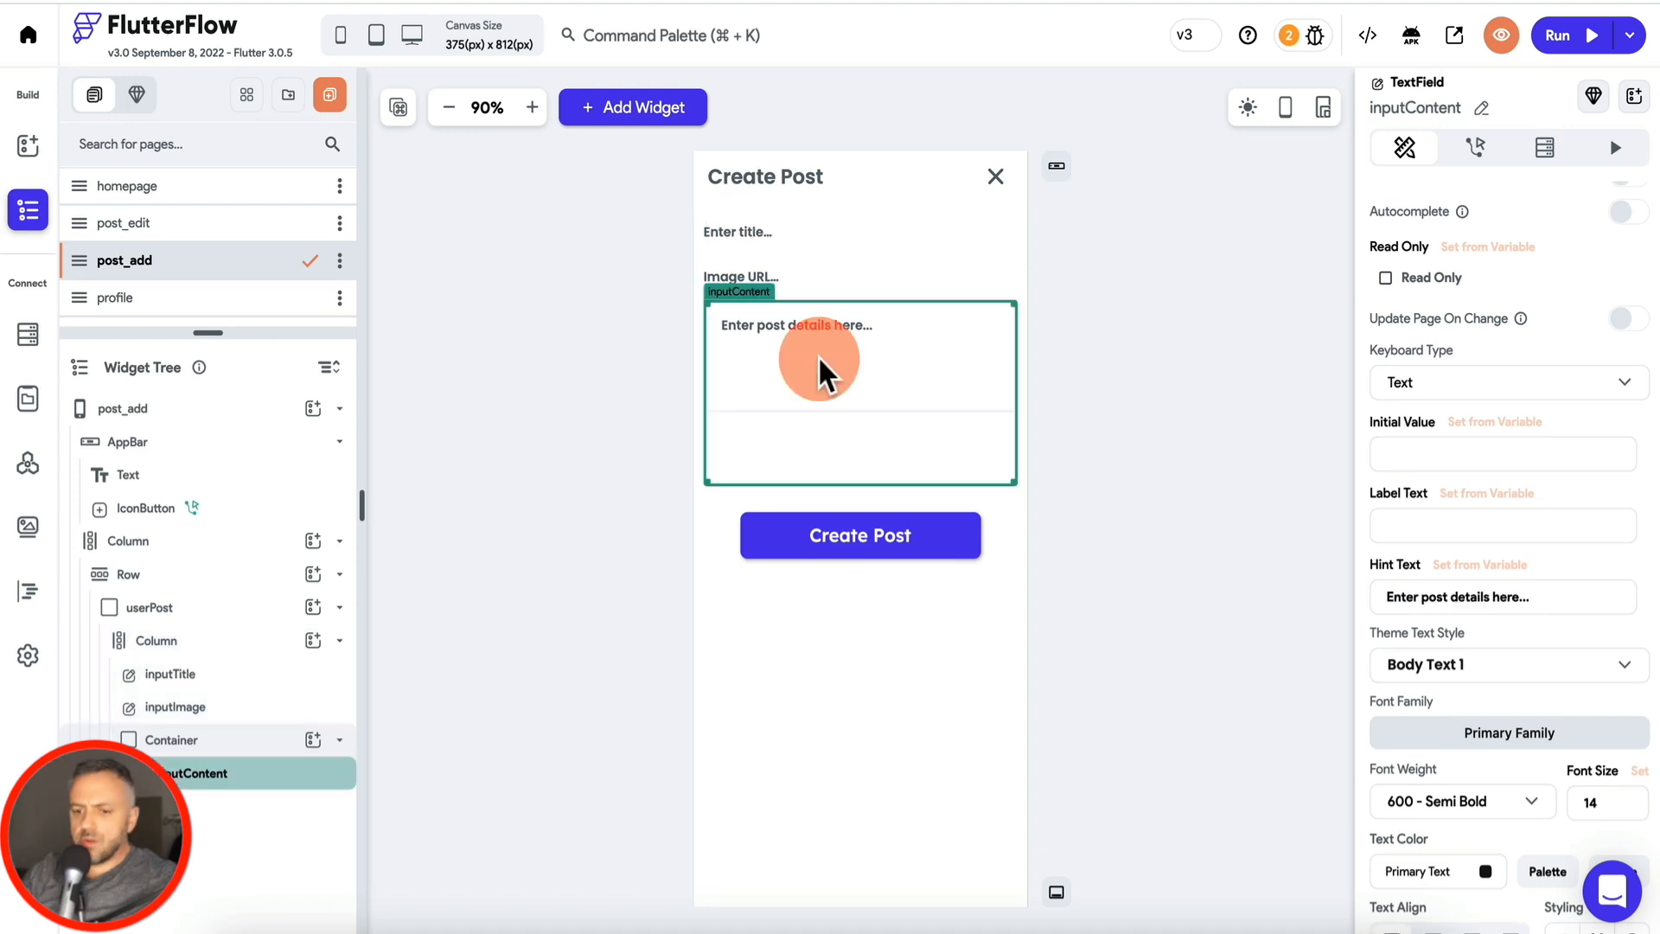
click(814, 236)
scroll(1492, 467, up, 6)
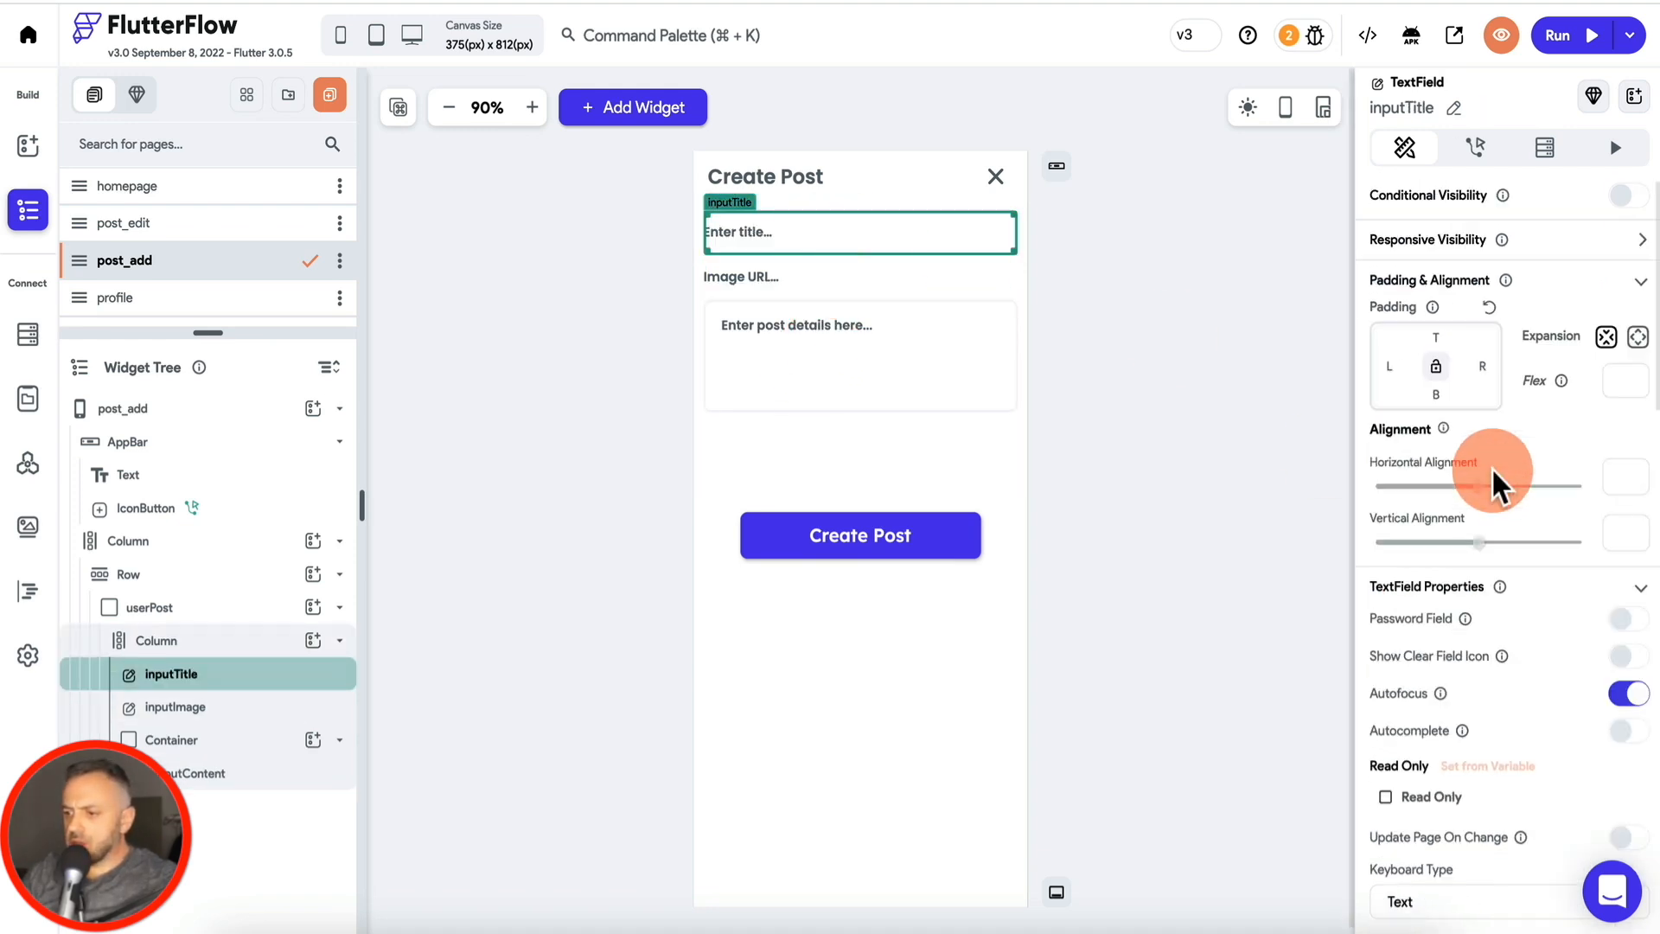
click(806, 279)
click(817, 360)
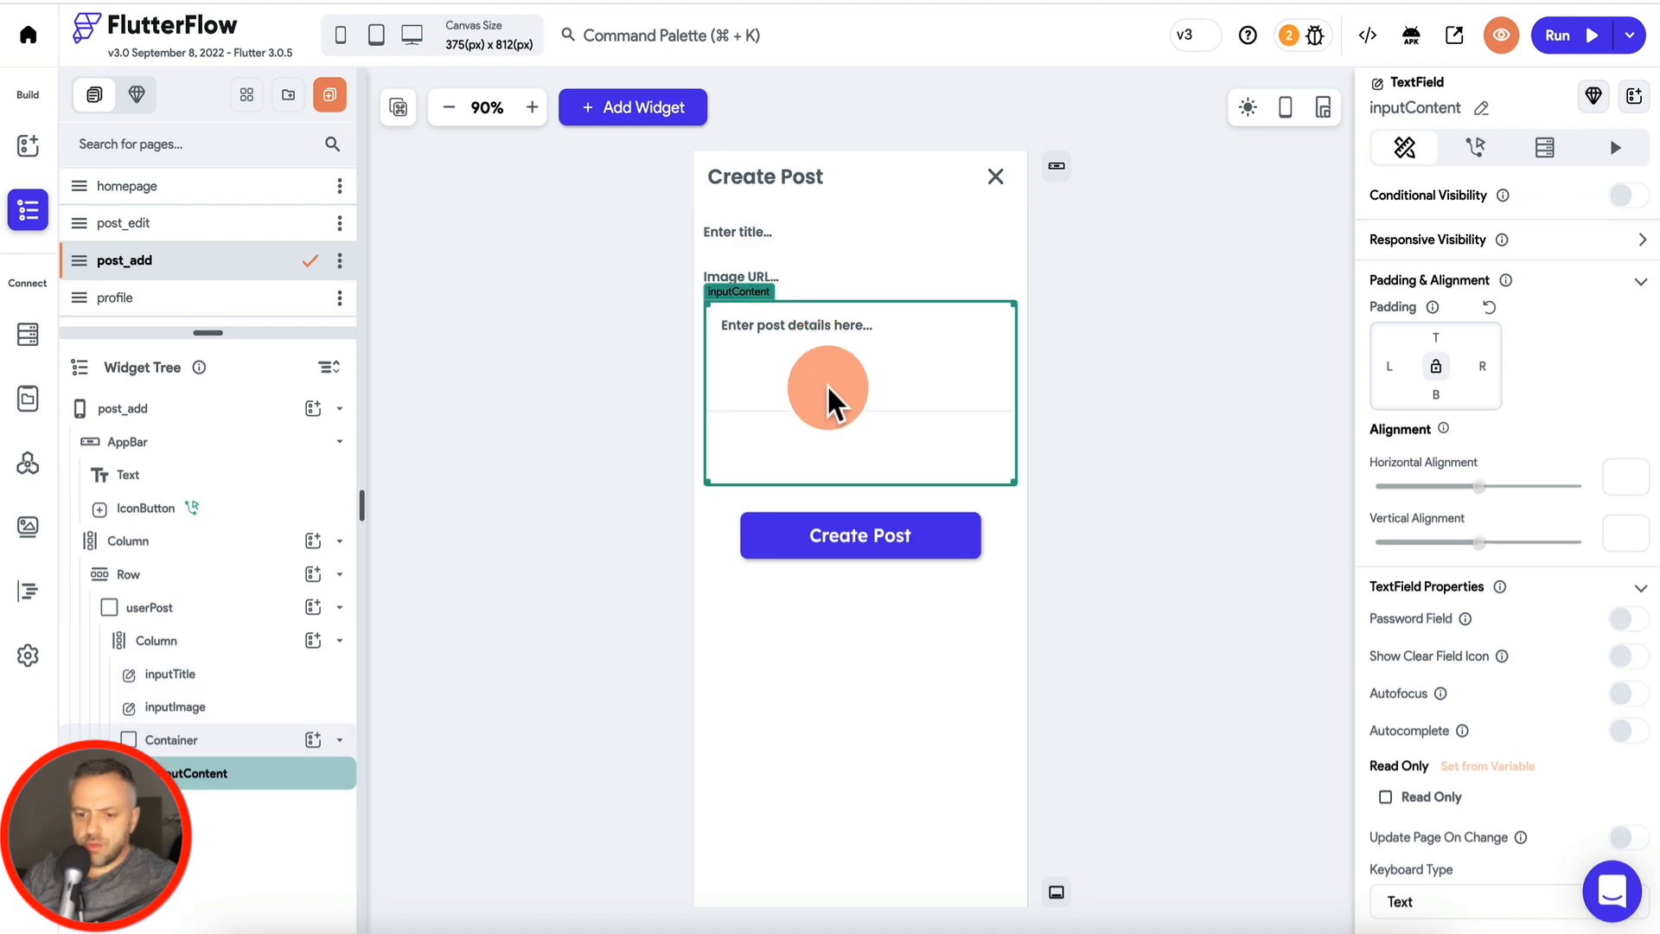
click(232, 777)
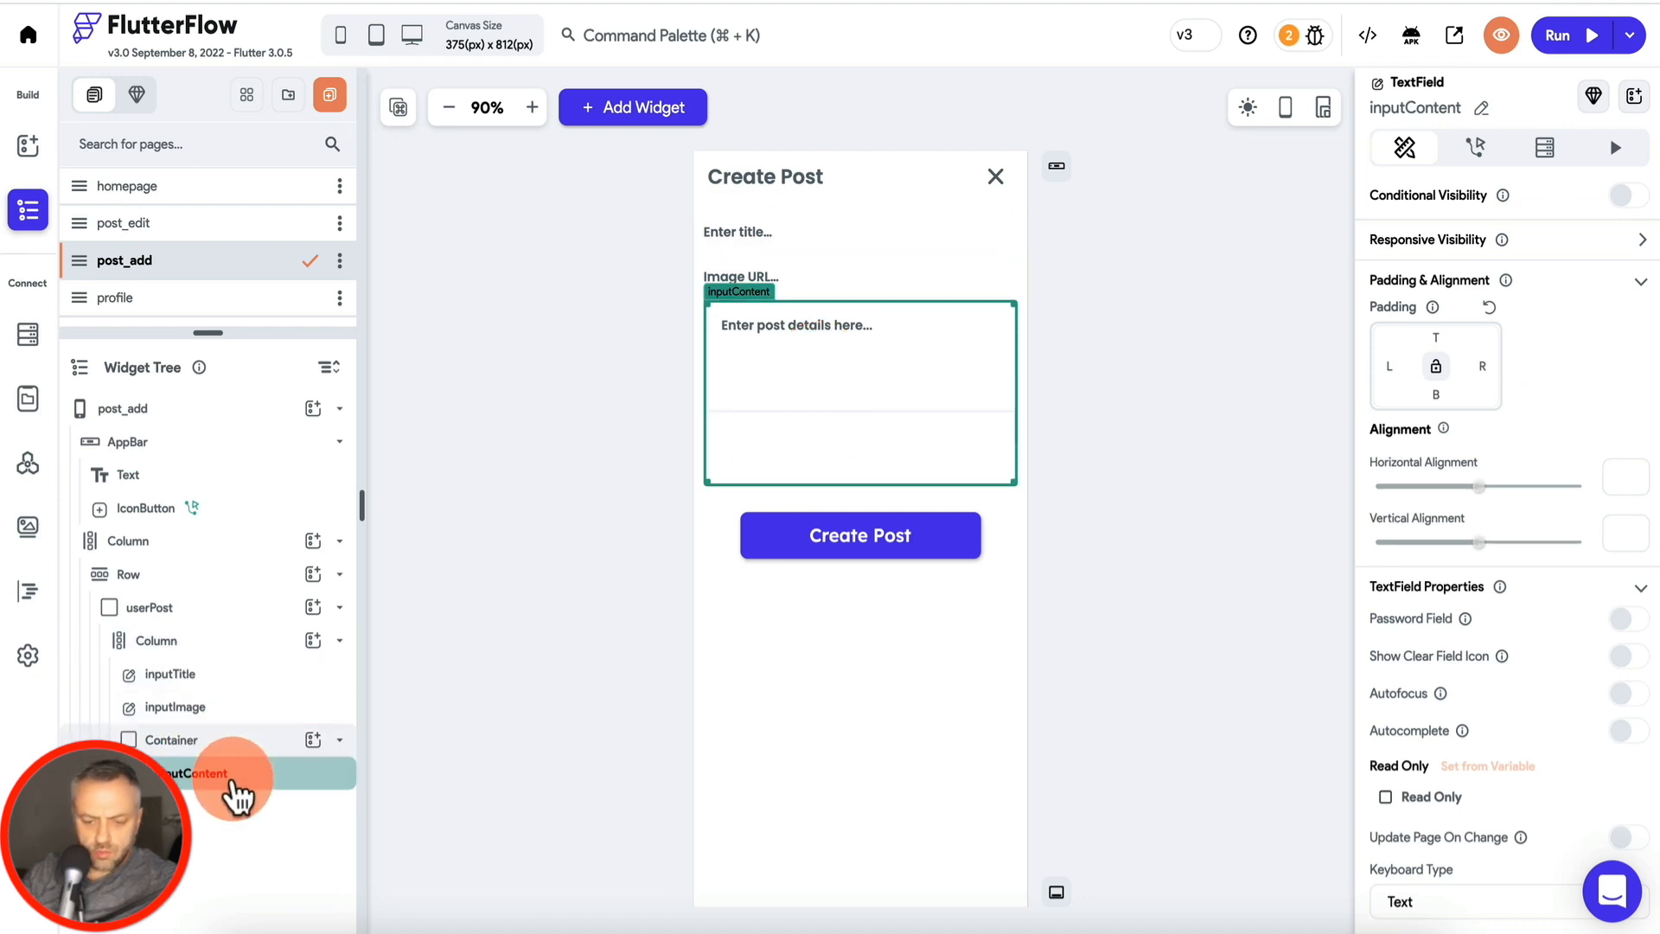
Step: Add the mainImage field to the Create Post button's Create Document action
click(898, 537)
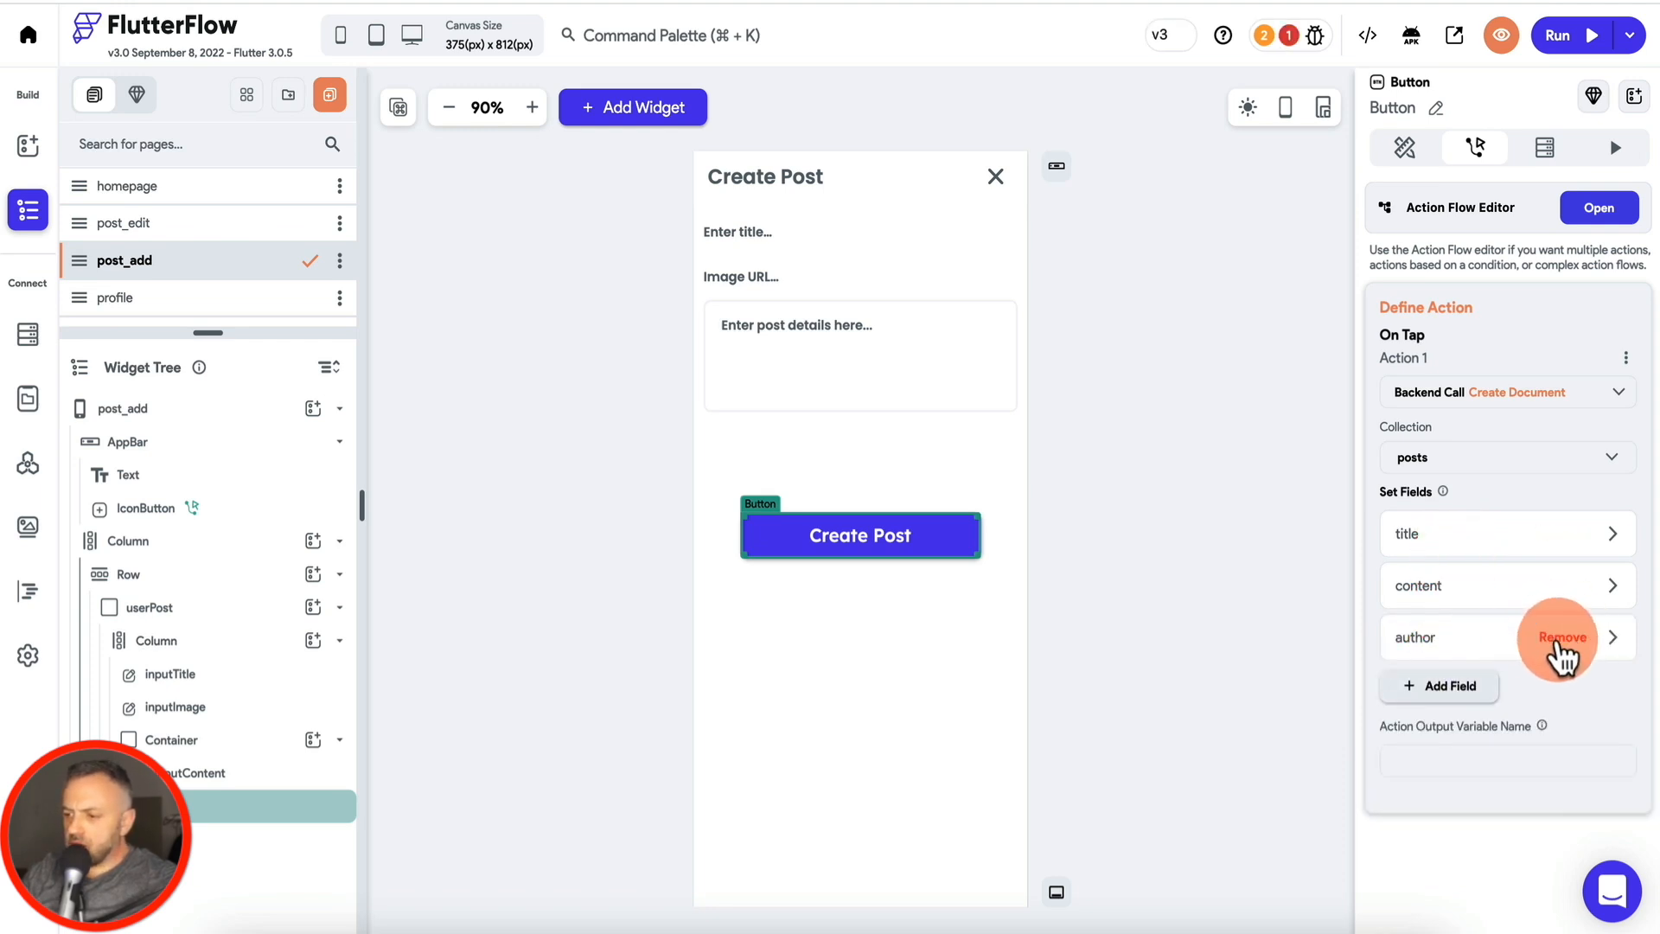
click(1462, 686)
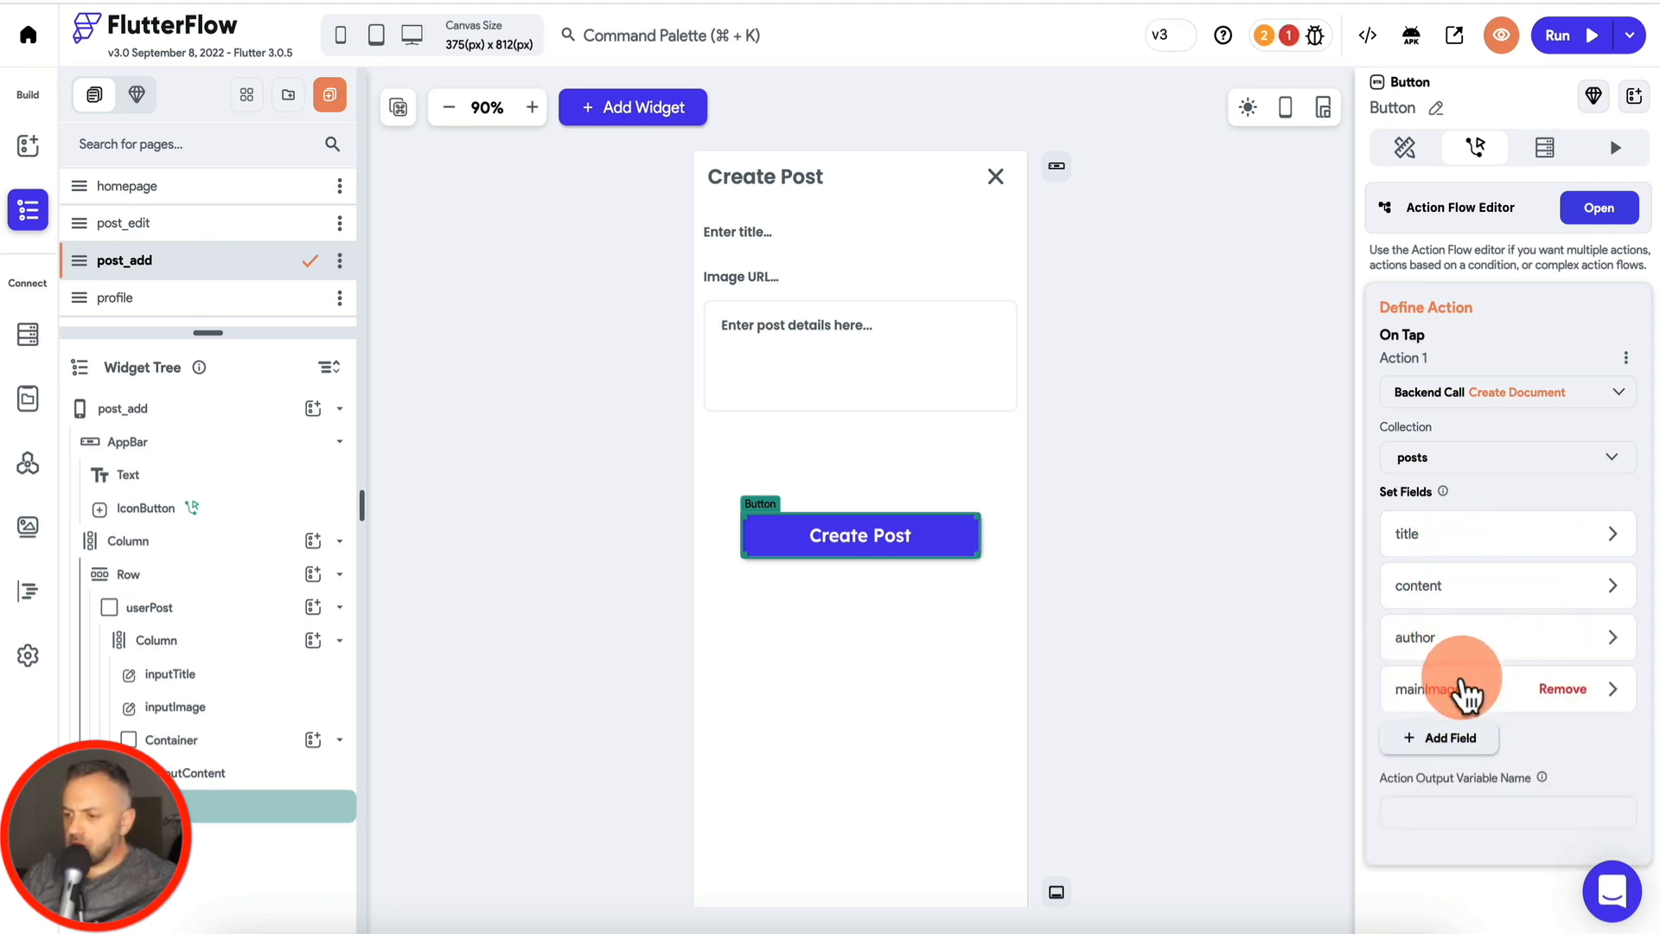
Step: Set the title field's value source to From Variable and map it to inputTitle under Widget State
click(1457, 541)
click(1470, 745)
click(1468, 797)
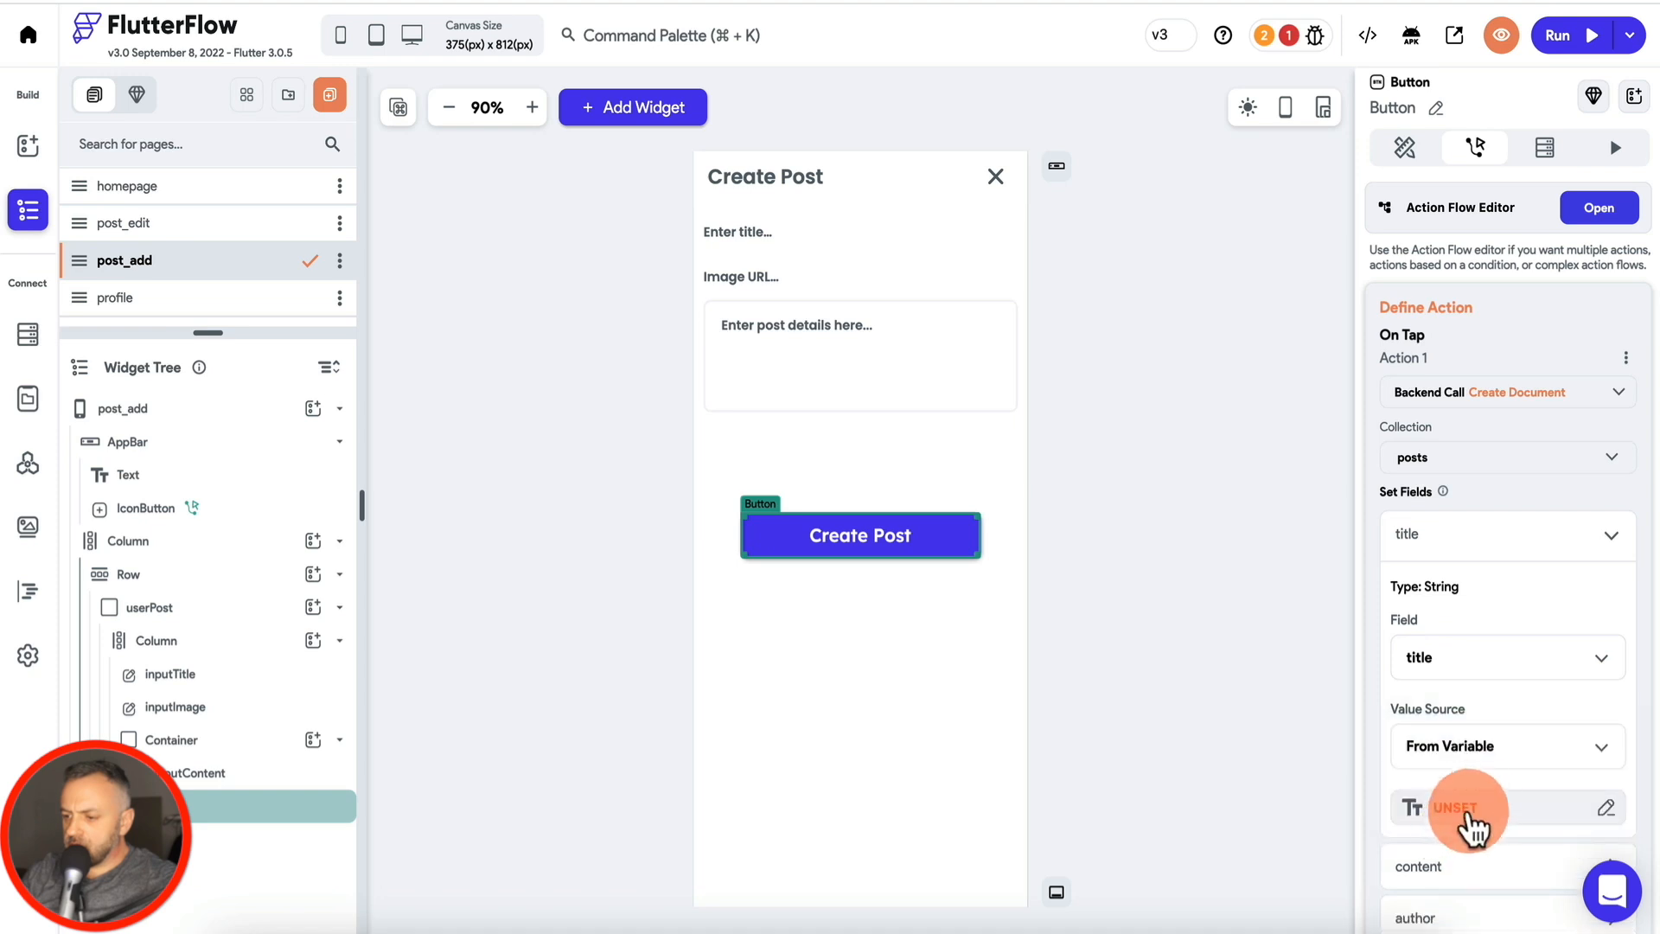
click(1472, 806)
click(1187, 696)
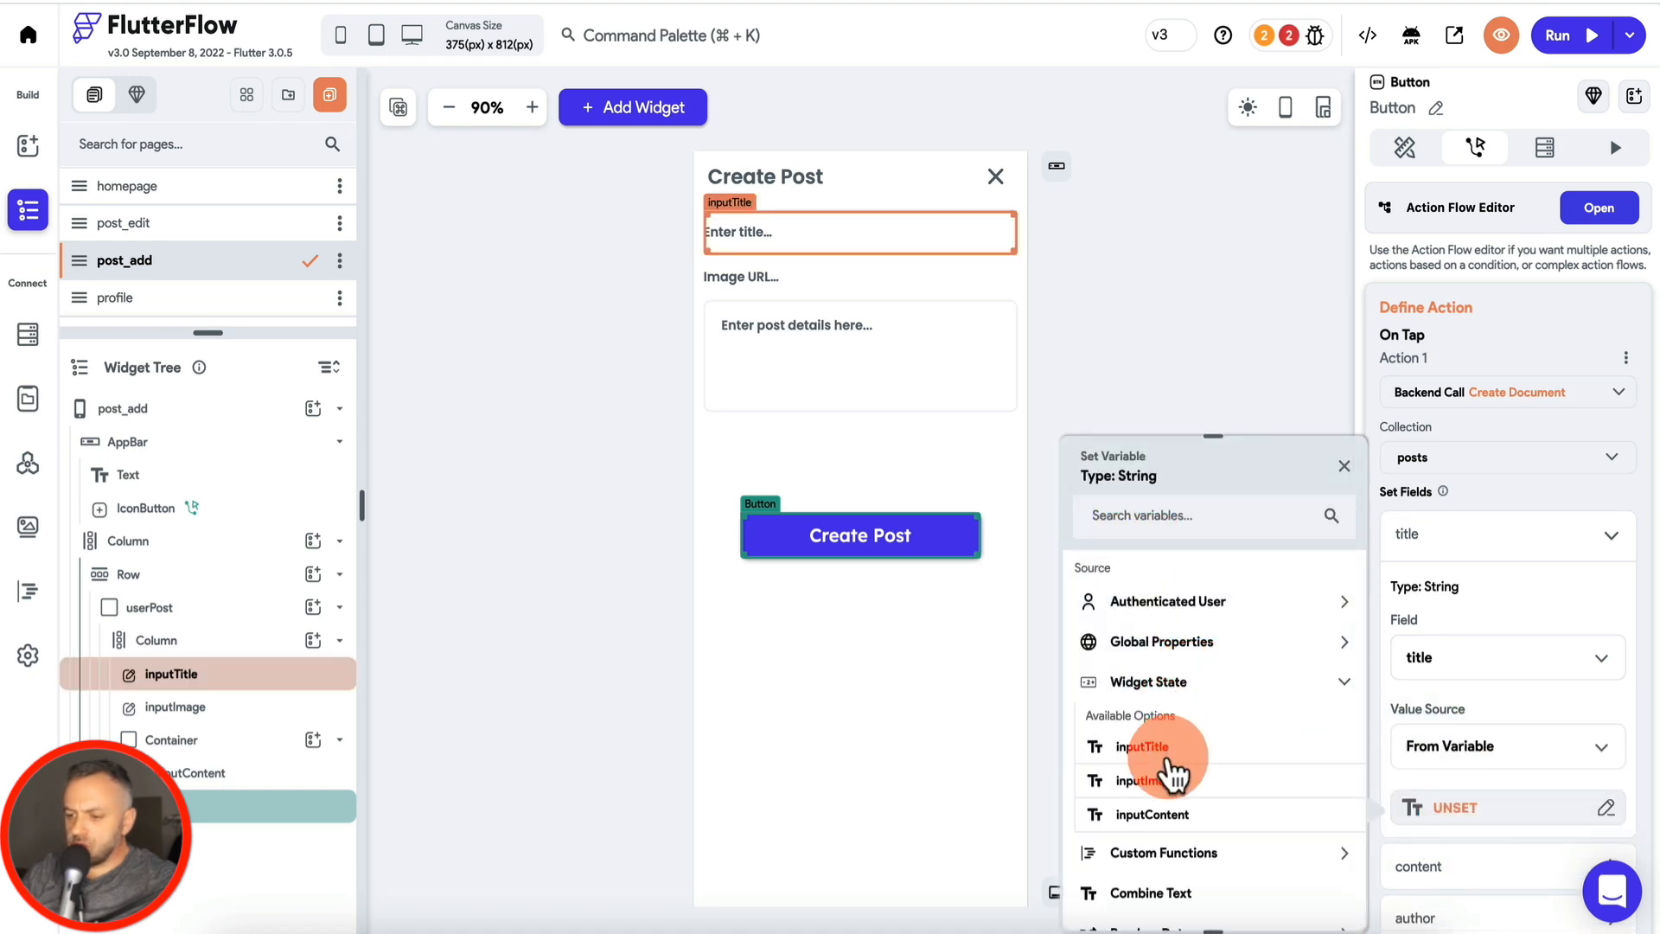
Step: Set the content field's value source to From Variable and map it to inputContent under Widget State
scroll(1496, 666, down, 4)
click(1483, 543)
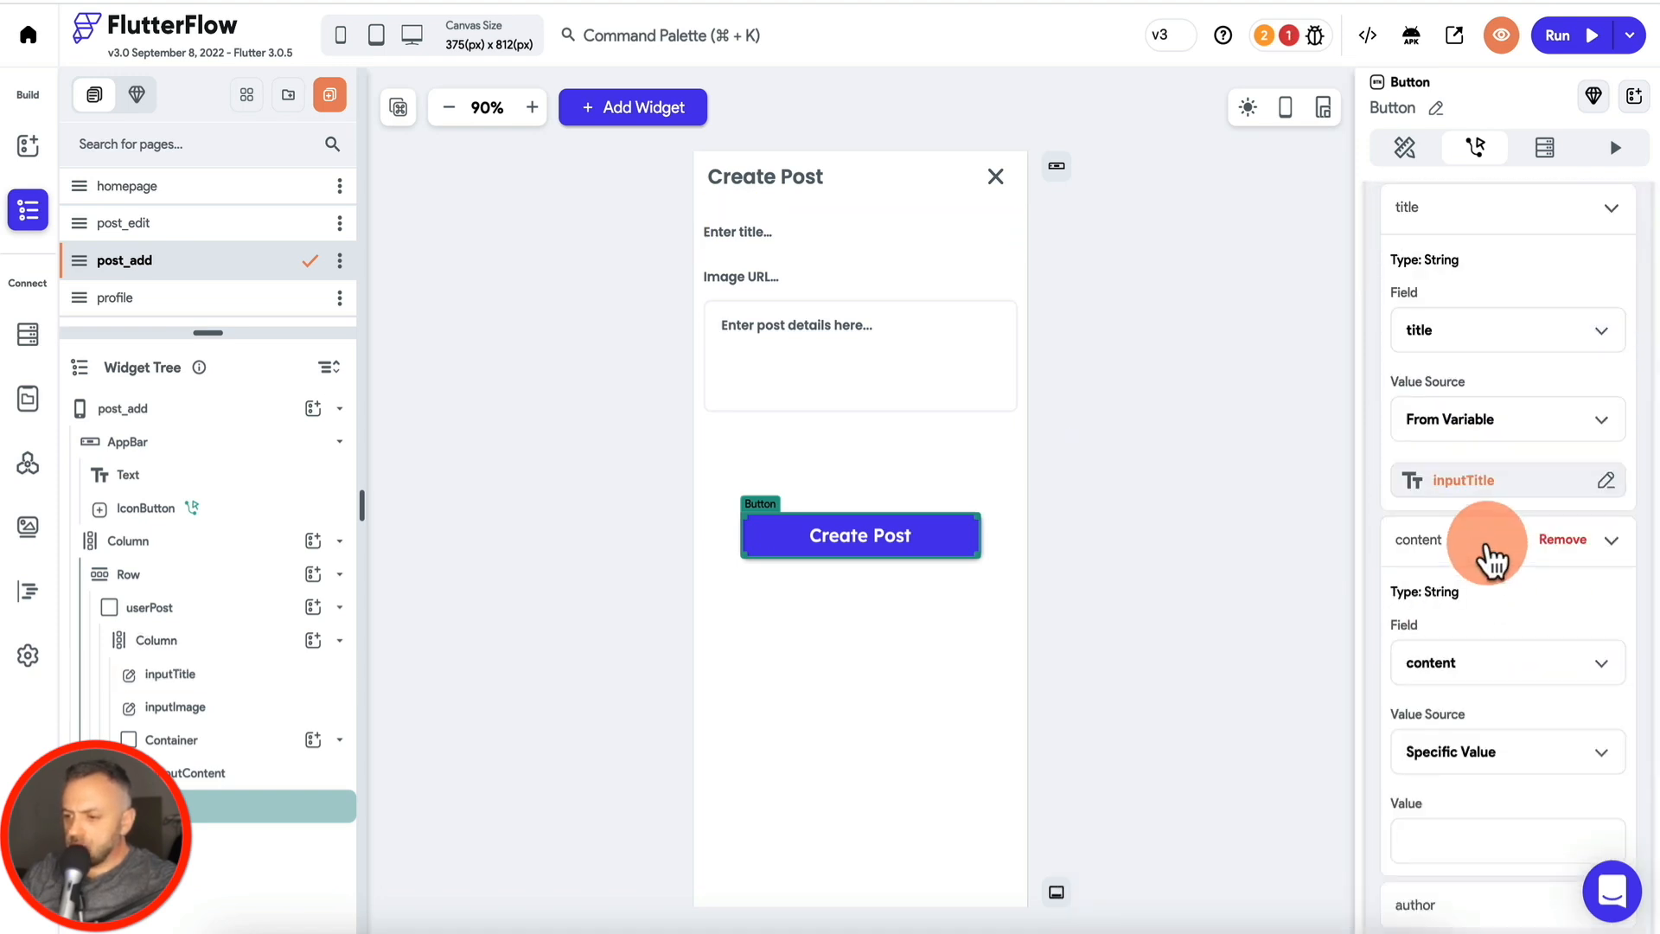
click(1479, 683)
click(1482, 672)
click(1482, 754)
click(1470, 798)
click(1470, 828)
click(1175, 692)
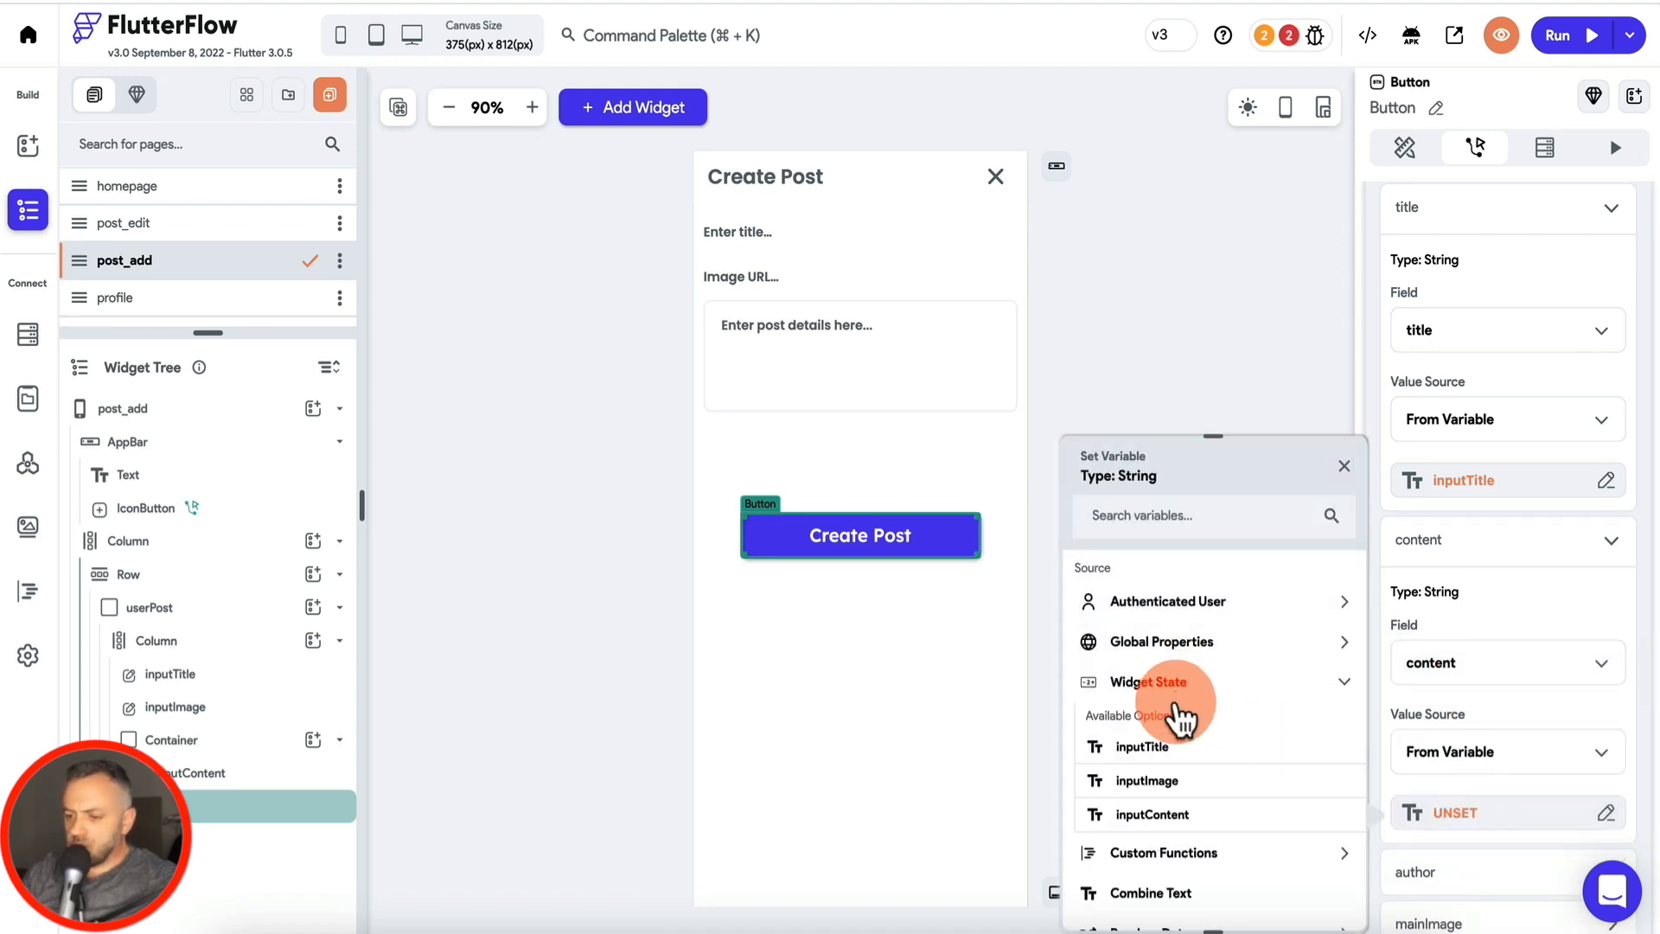
click(1150, 814)
Step: Map the author field to the Authenticated User's User Record Reference
scroll(1457, 723, down, 3)
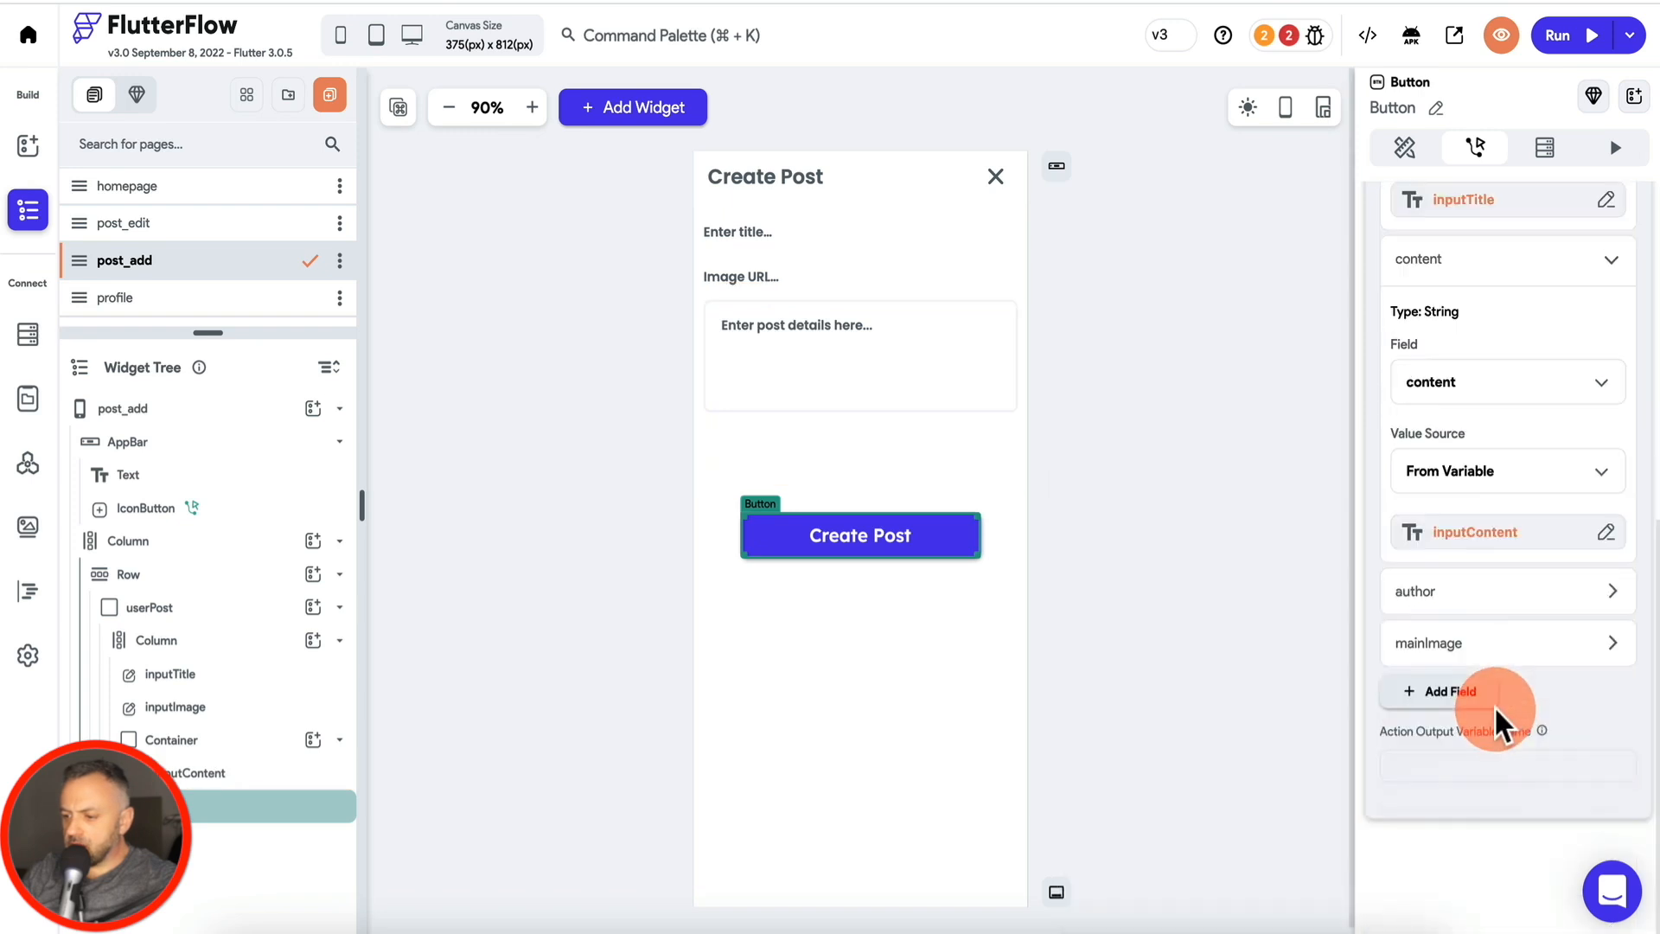
click(1476, 605)
click(1501, 775)
click(1210, 602)
click(1193, 801)
Step: Set the mainImage field's value source to From Variable and map it to inputImage under Widget State
scroll(1476, 709, down, 2)
click(1475, 722)
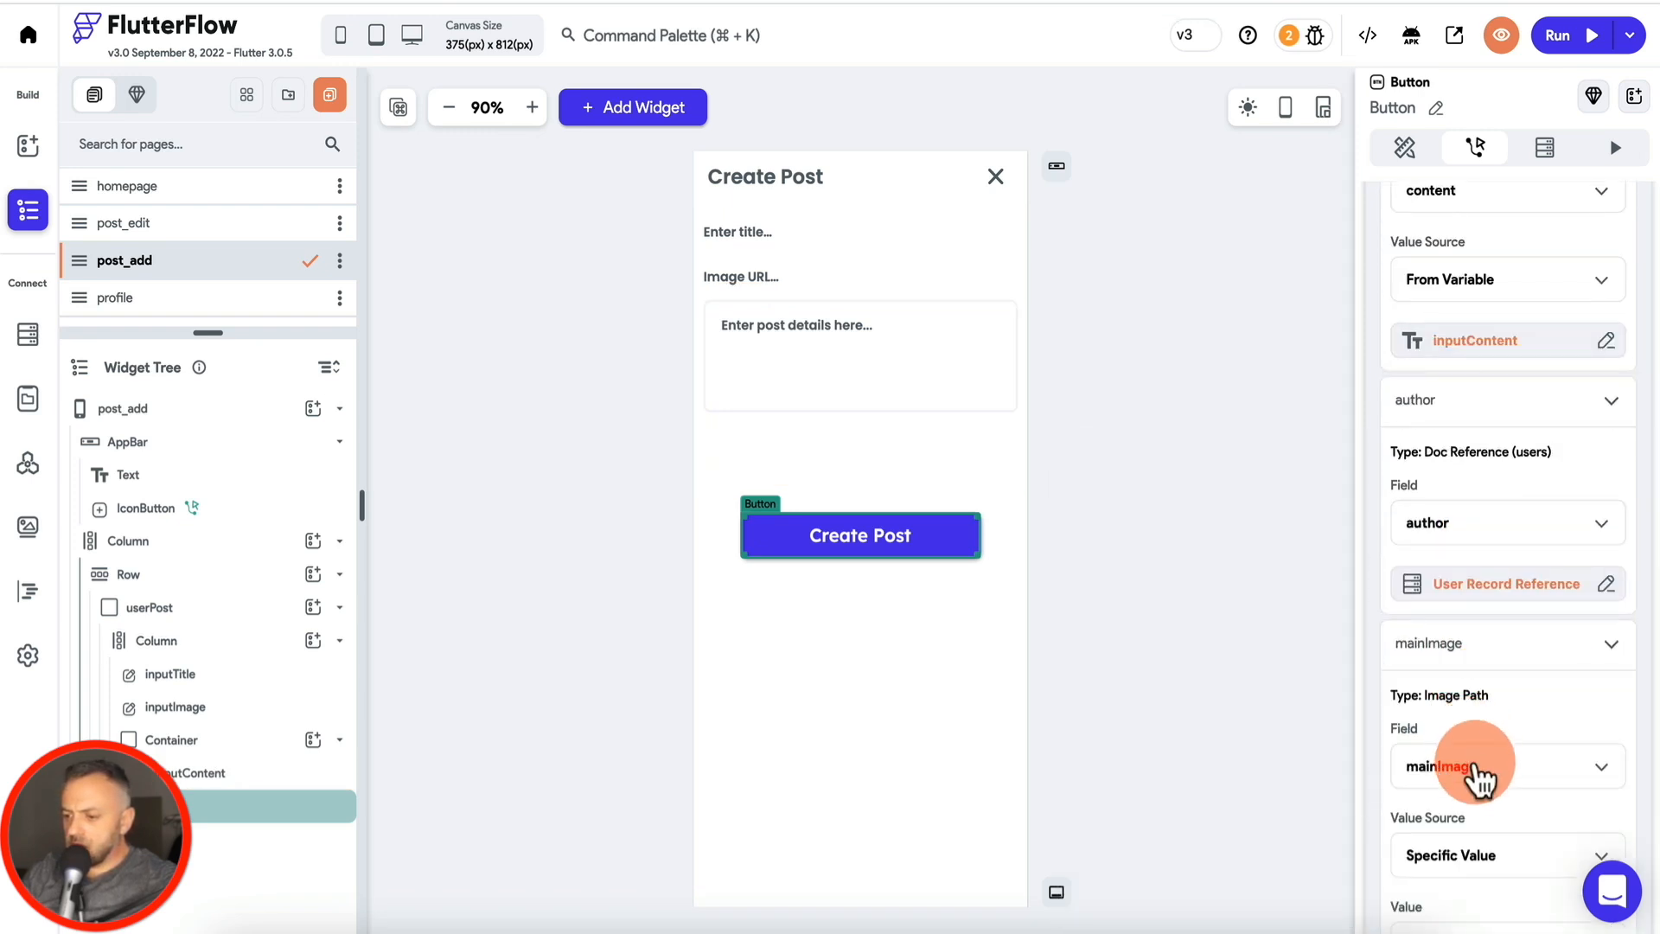
scroll(1475, 806, down, 3)
click(1489, 657)
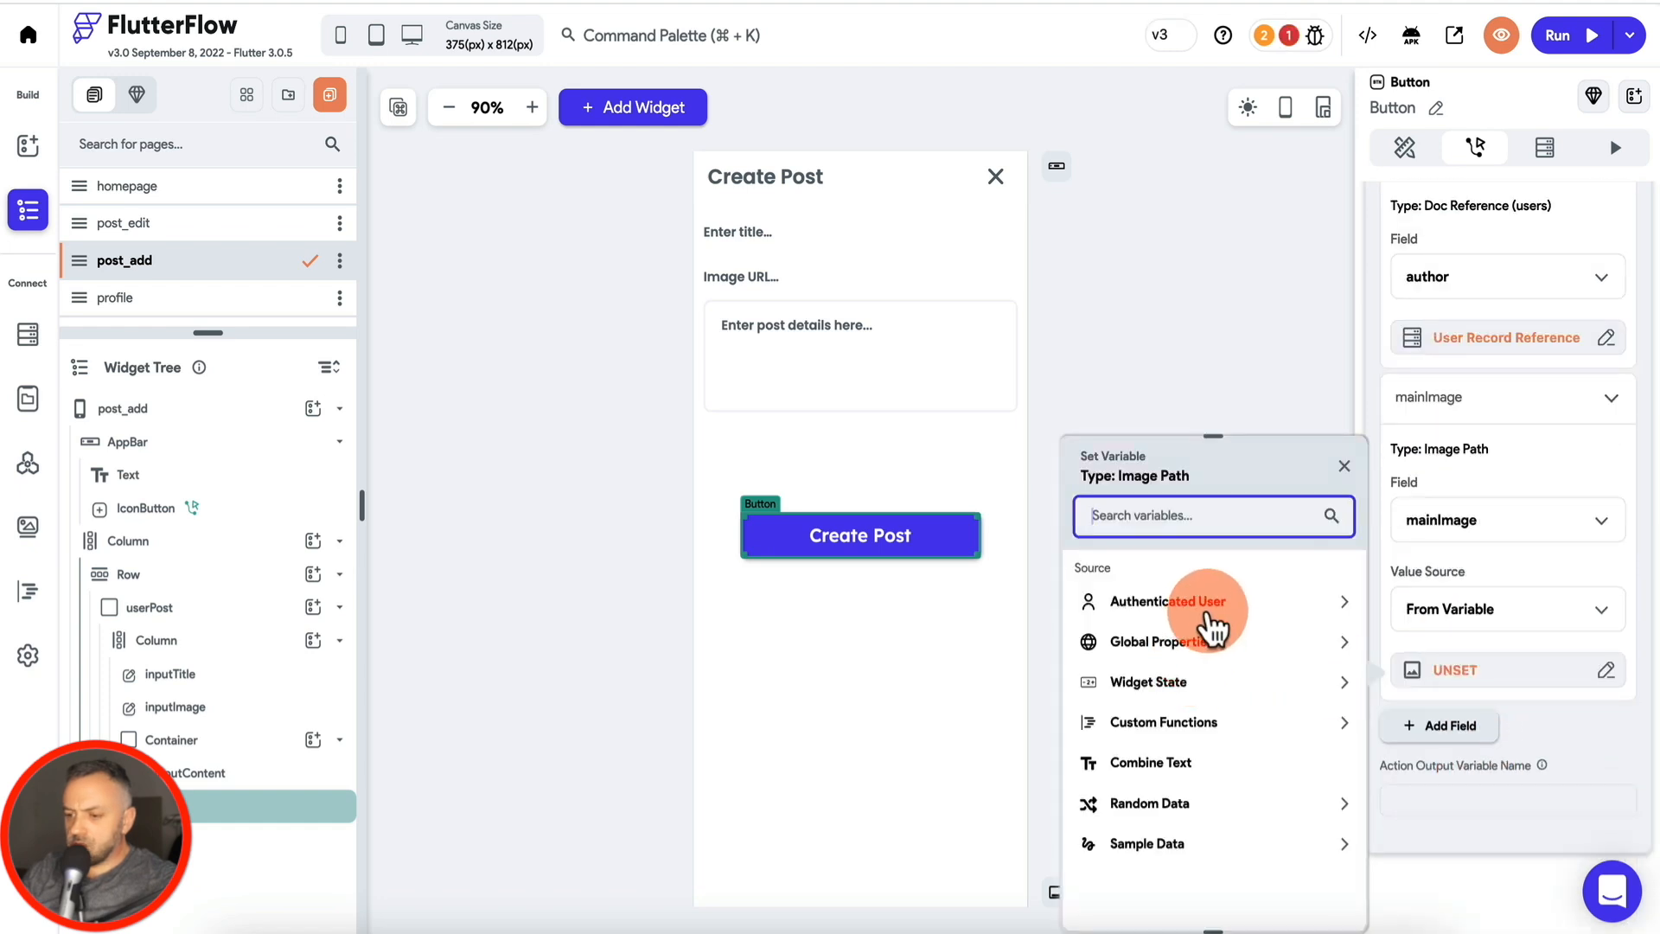
click(1183, 677)
click(1169, 782)
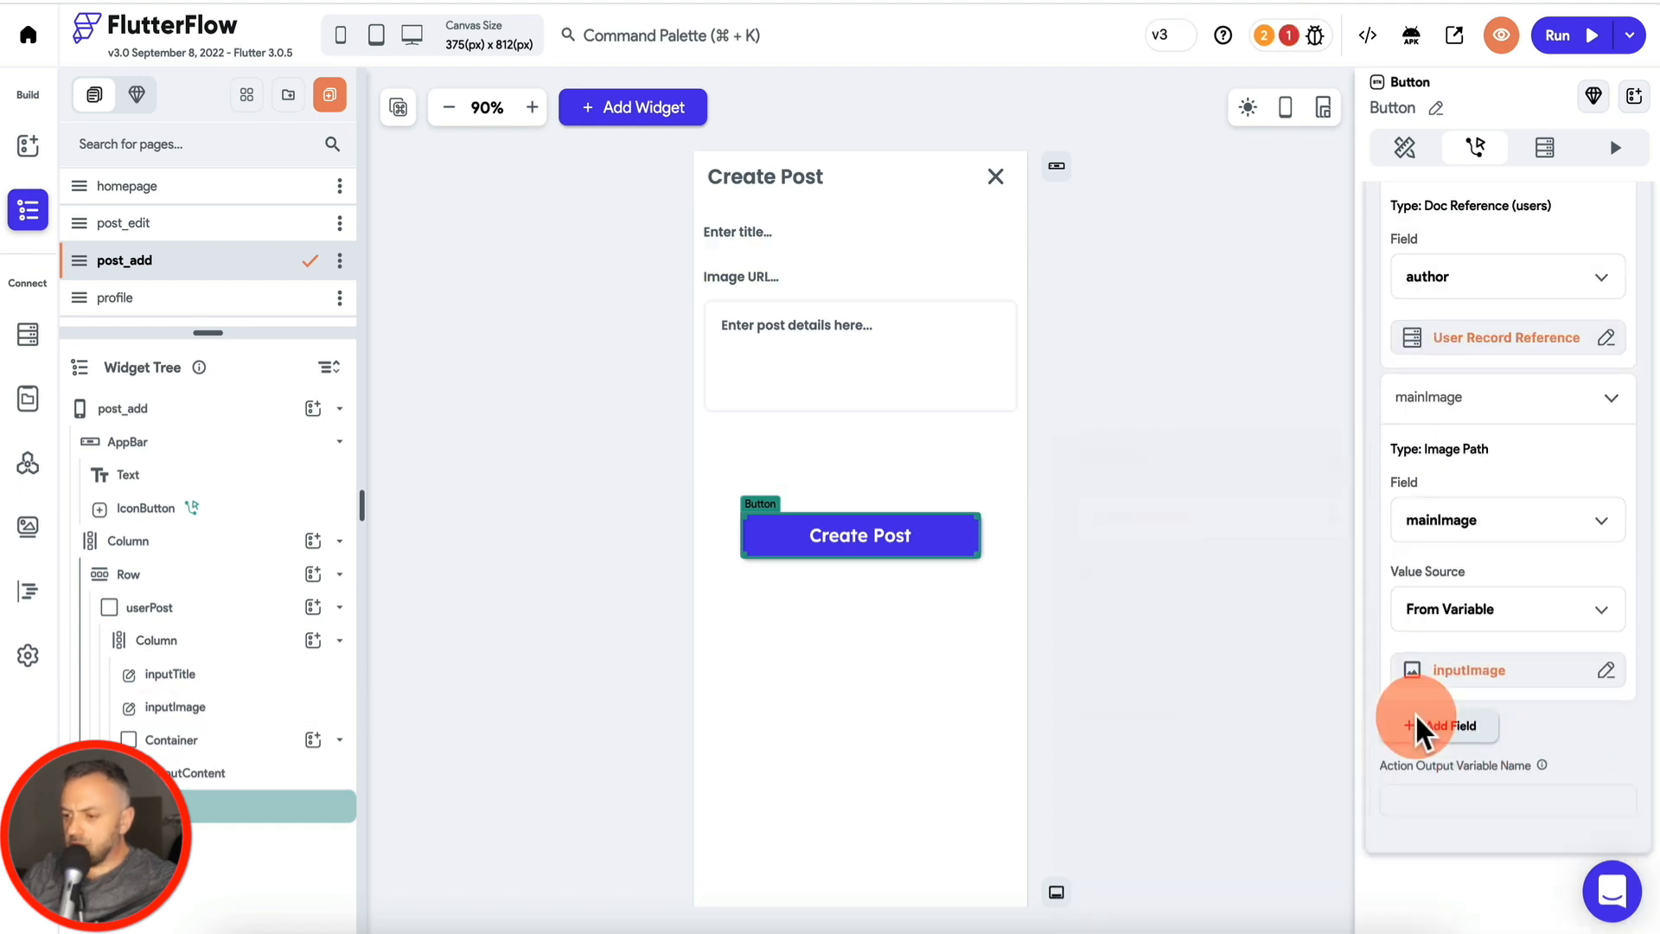
scroll(1520, 735, up, 4)
scroll(1514, 714, up, 5)
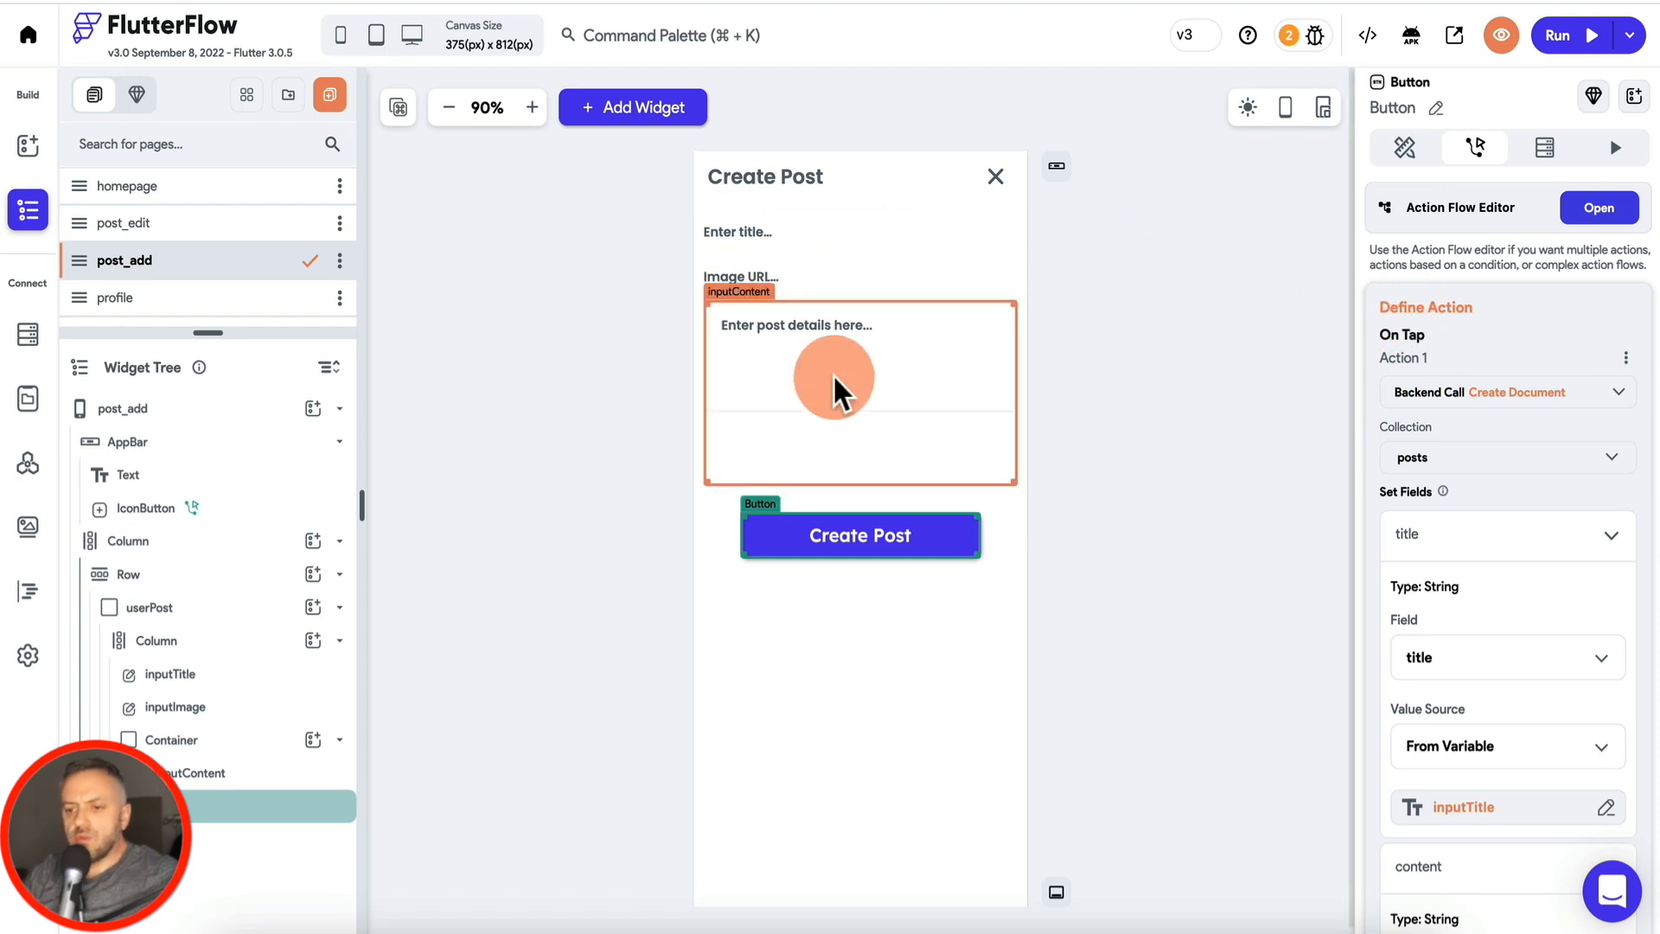
Step: Add a Navigate To Homepage action after Create Document on the post_add page's Create Post button
click(195, 190)
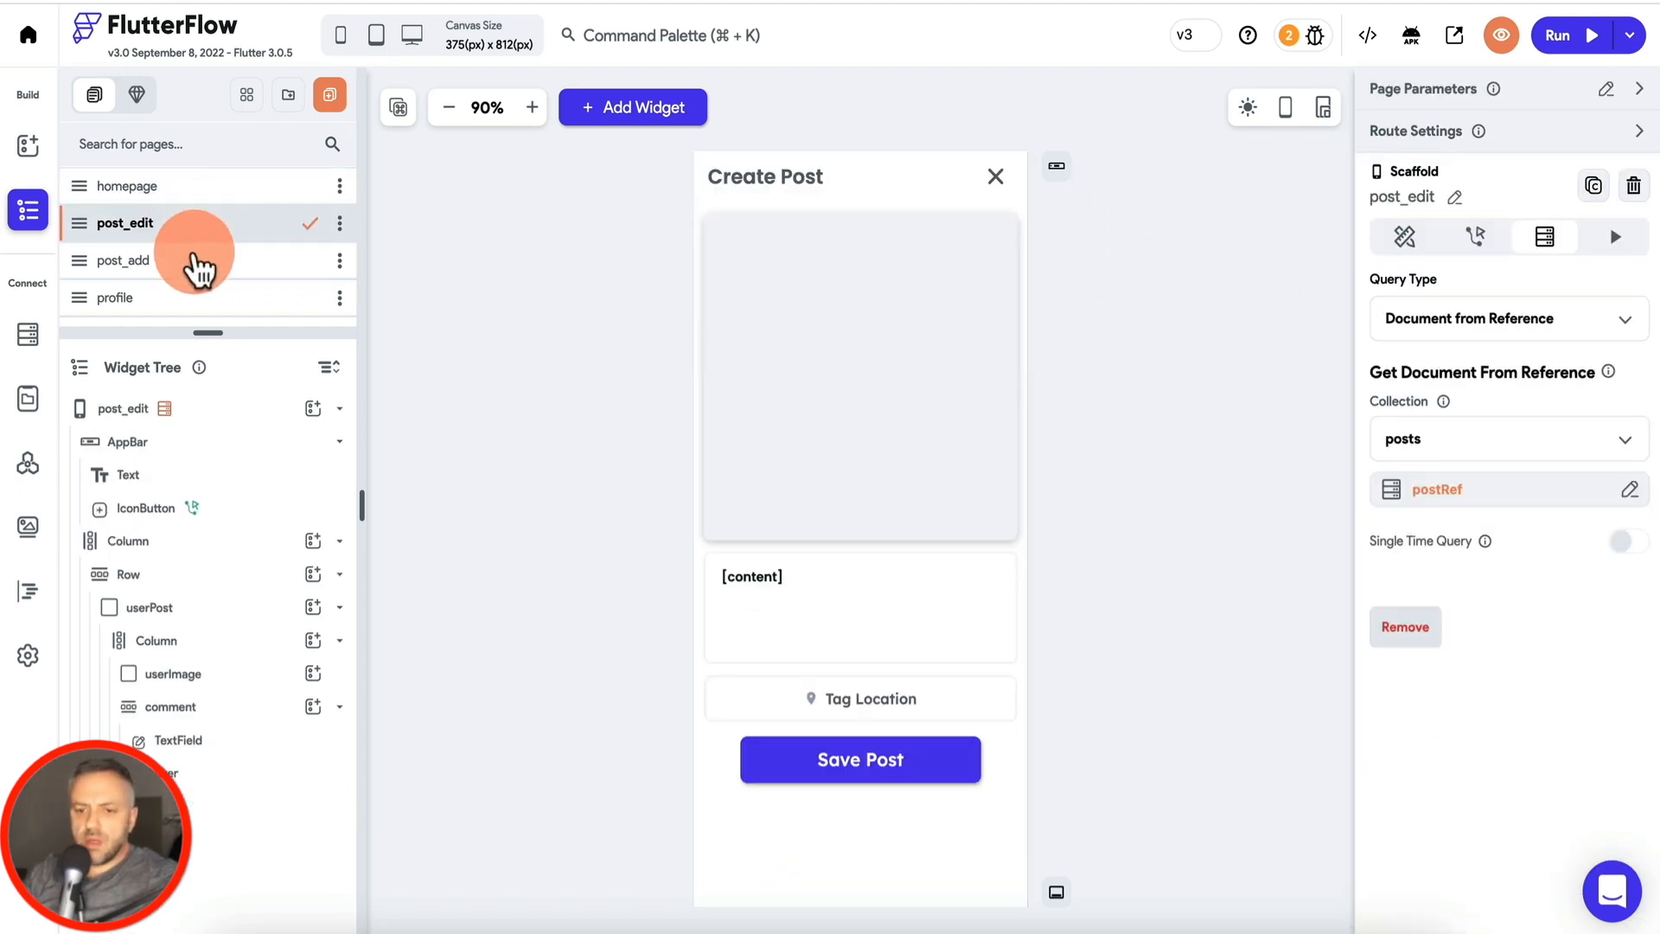
click(198, 260)
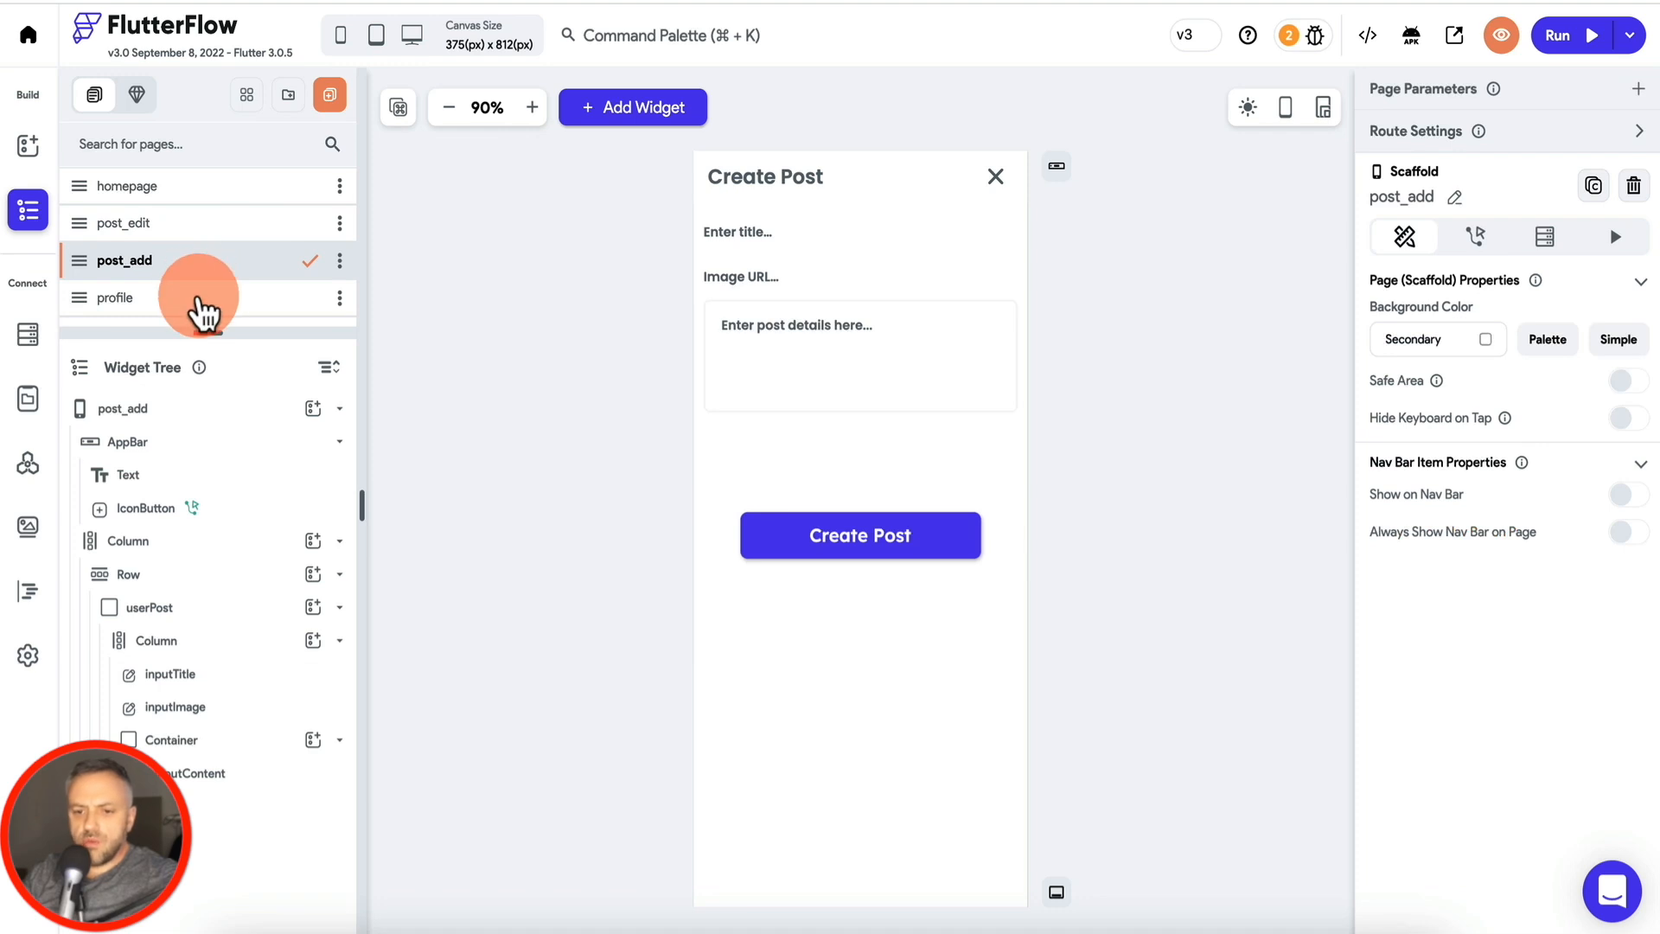
click(954, 523)
click(1626, 210)
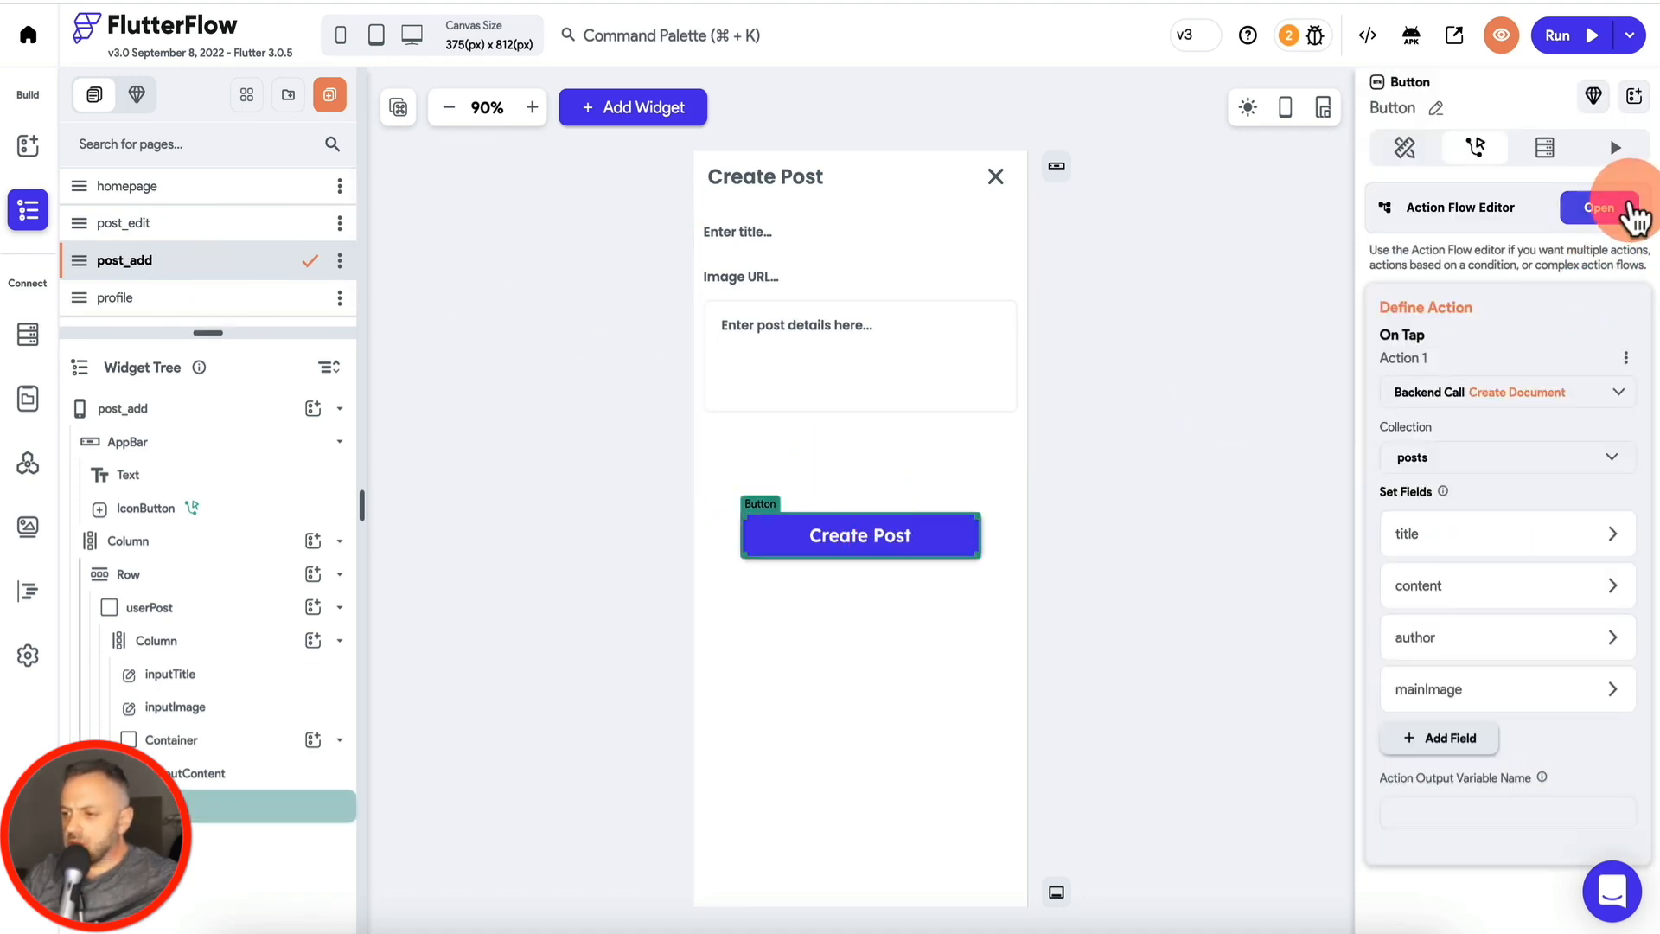
click(662, 308)
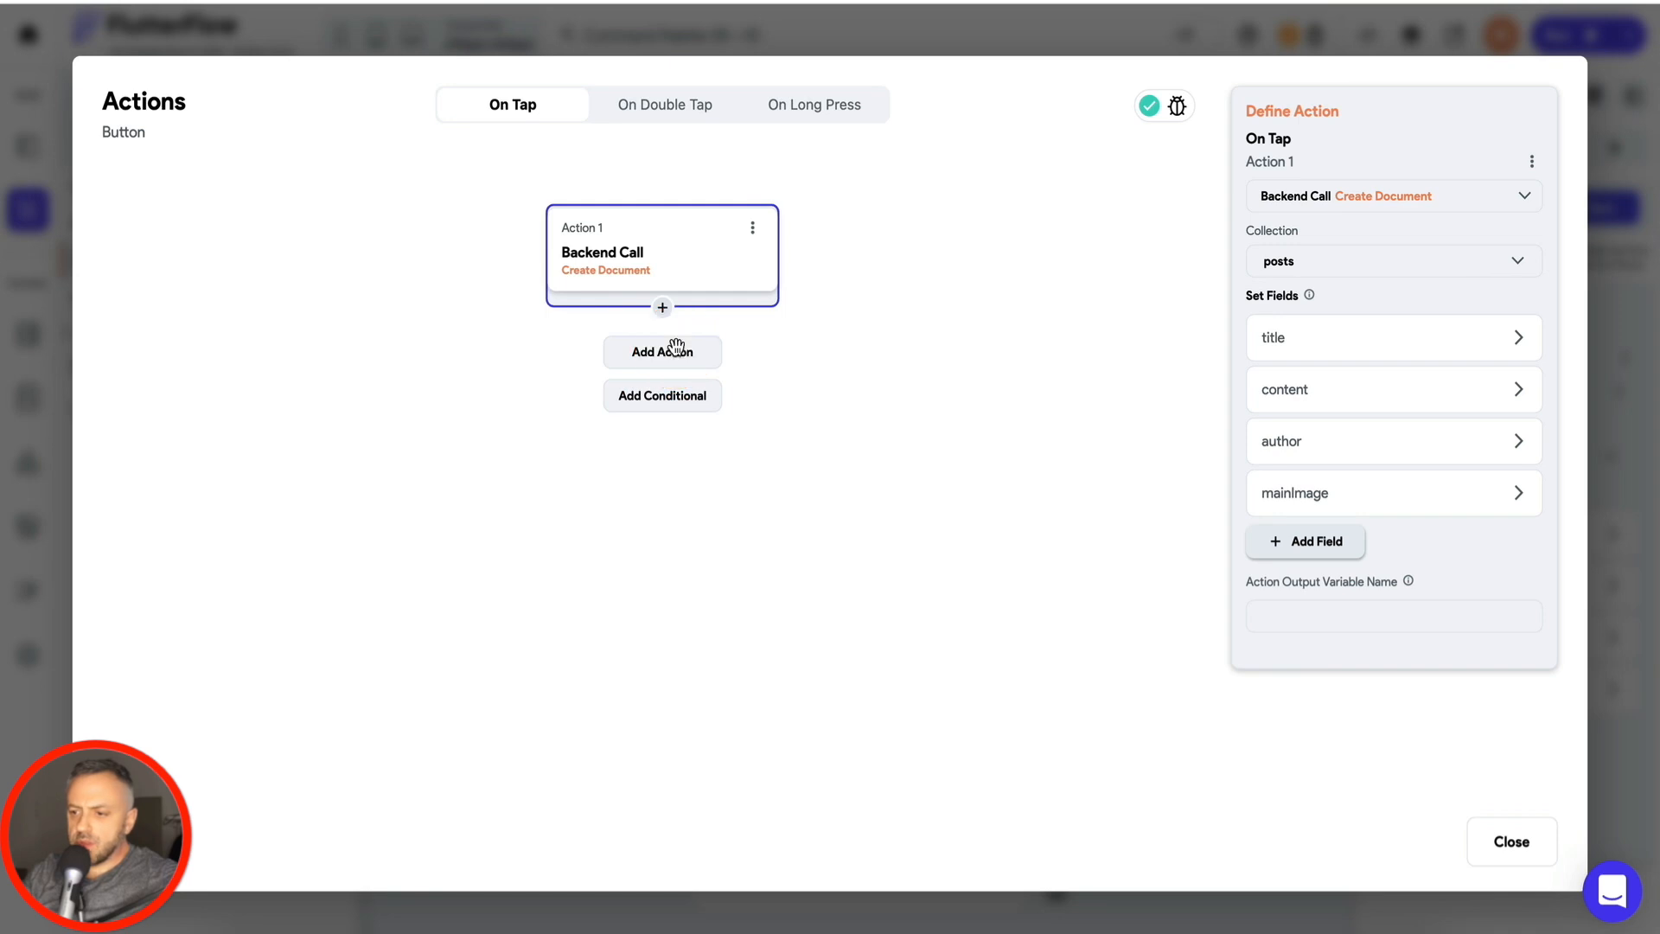
click(677, 353)
click(1394, 346)
click(1336, 377)
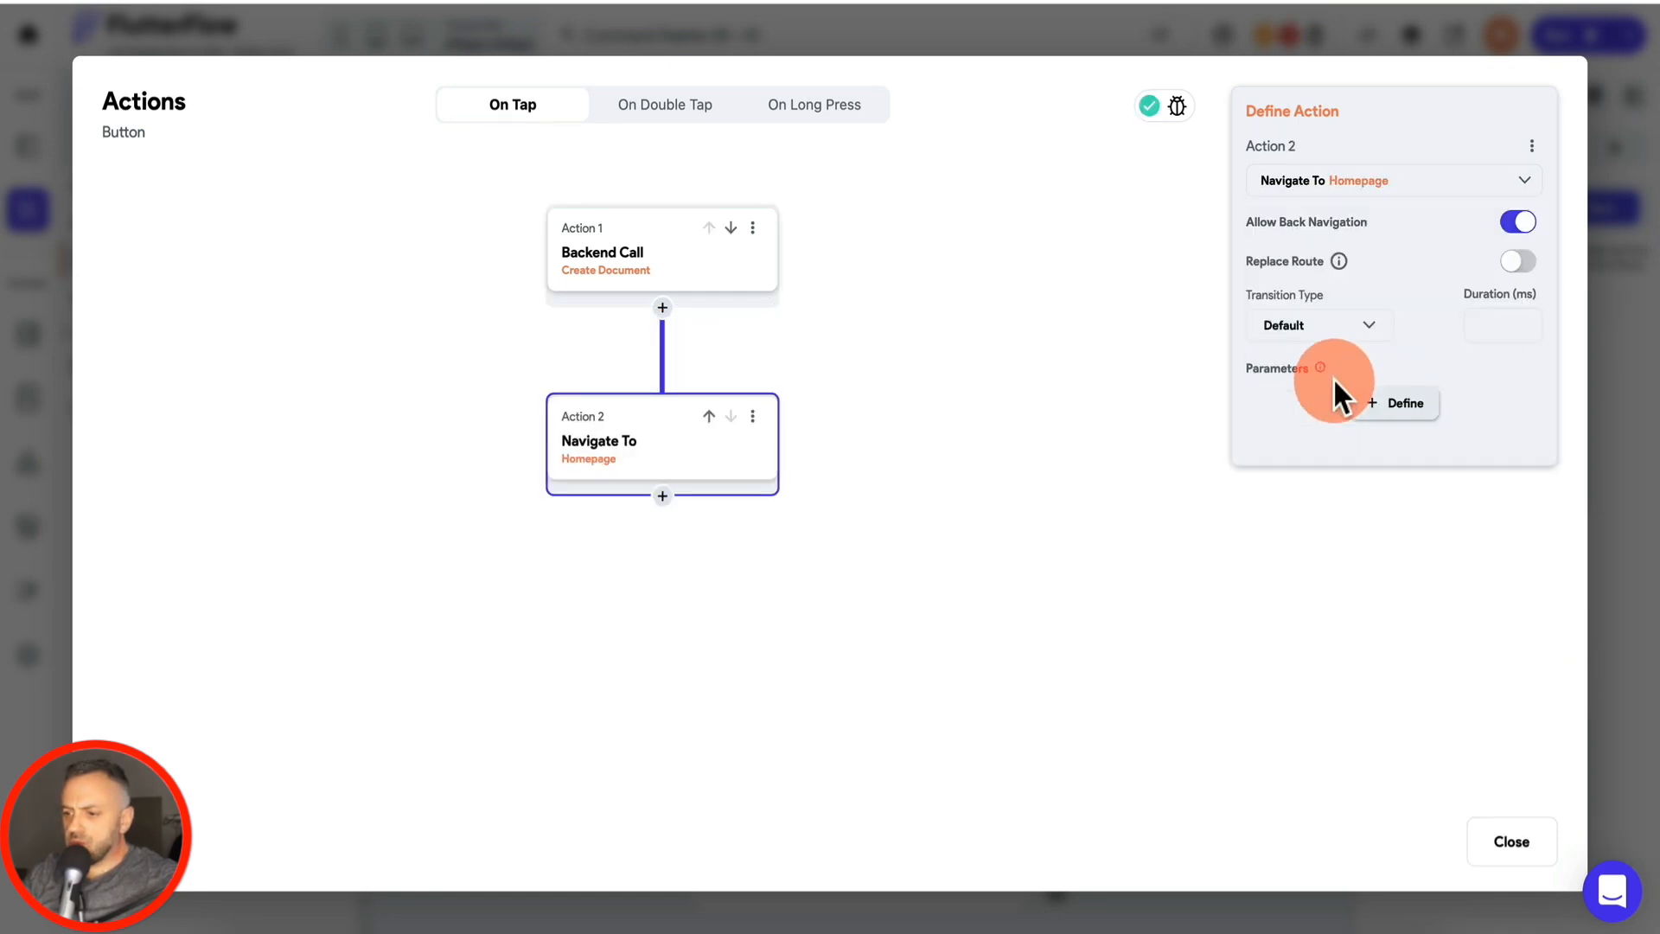
Step: Delete the Tag Location box from the post_edit page
click(129, 298)
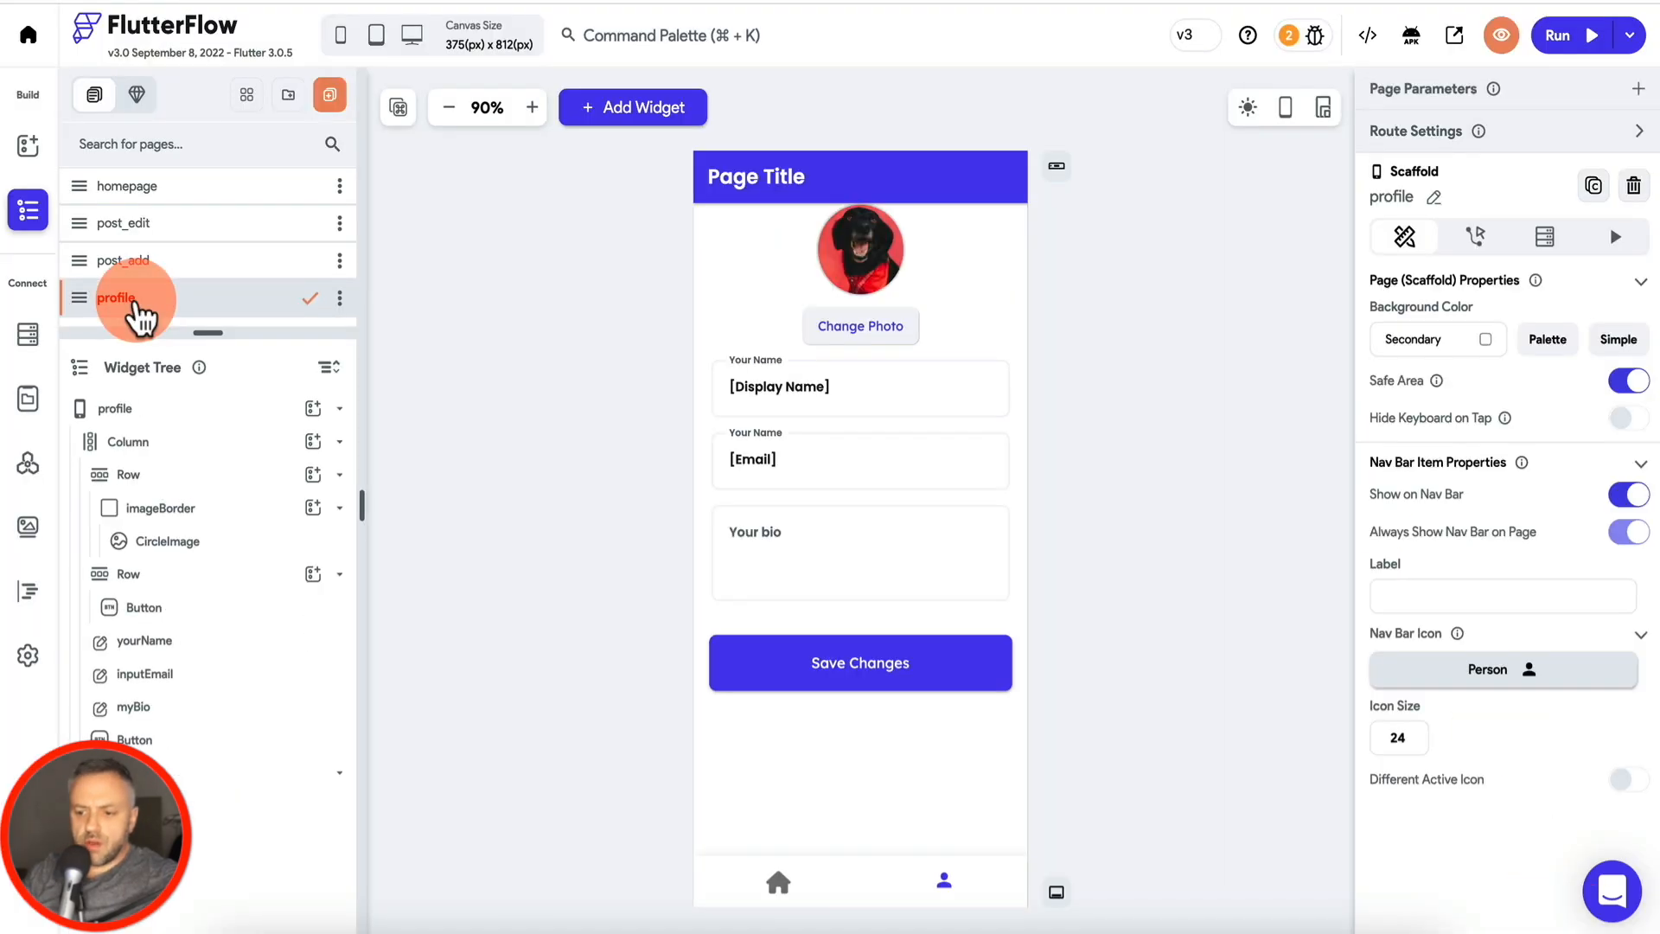
click(143, 225)
click(910, 431)
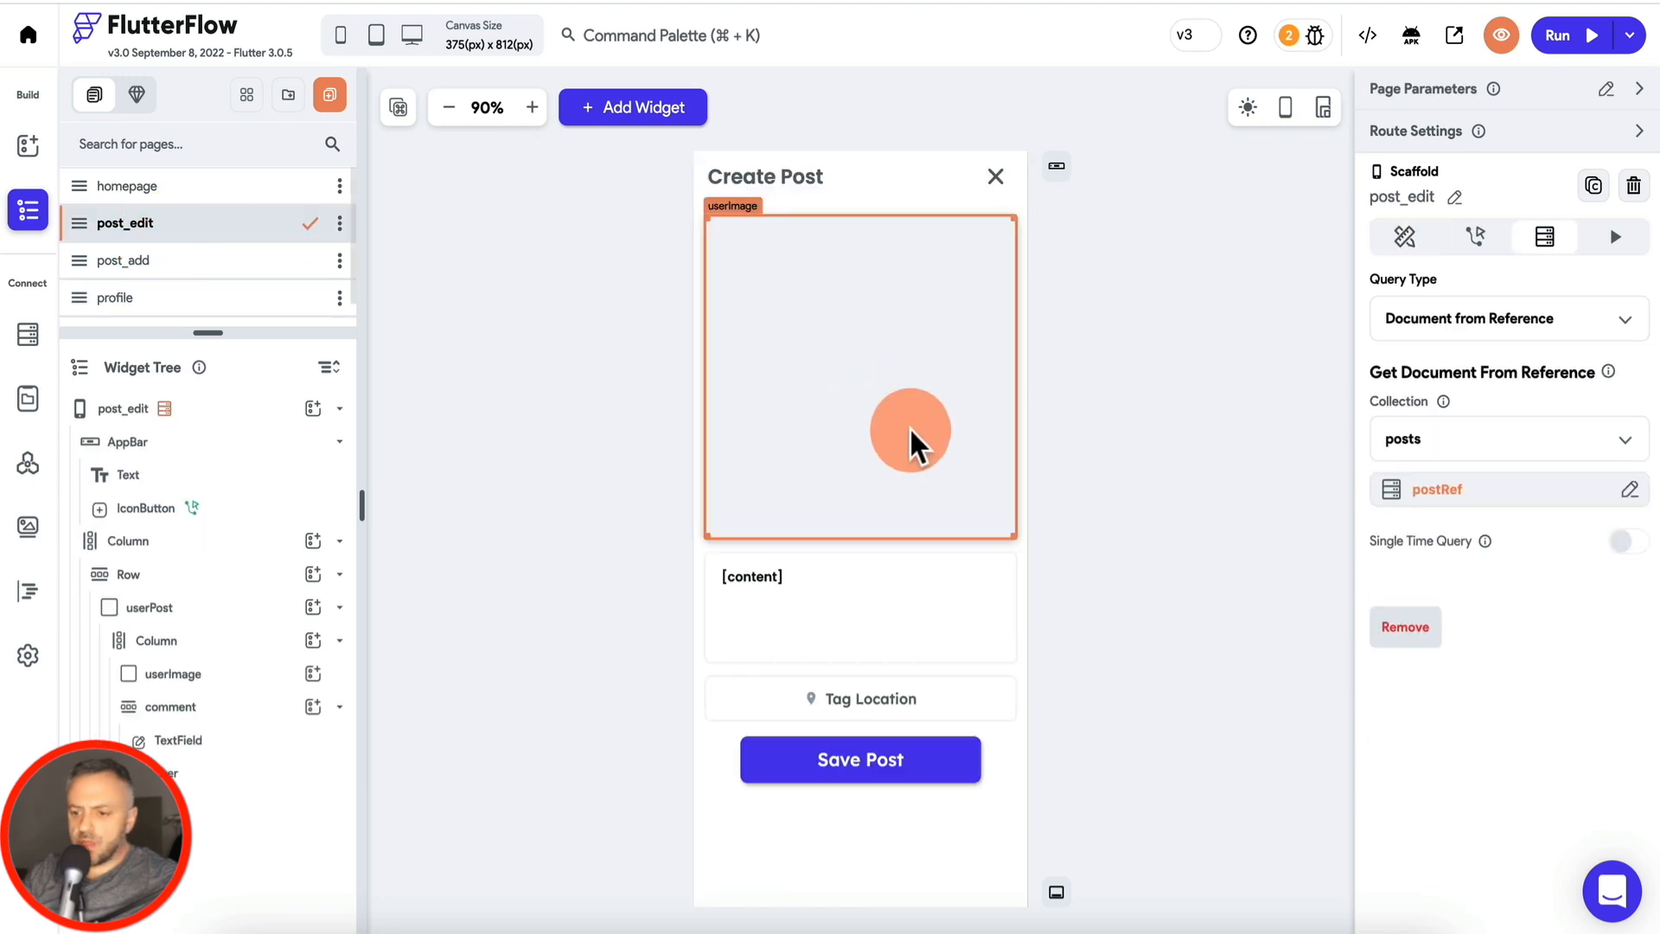
click(921, 789)
click(957, 704)
key(Delete)
Step: Add a Navigate To Homepage action after Update Document on the Save Post button
click(947, 708)
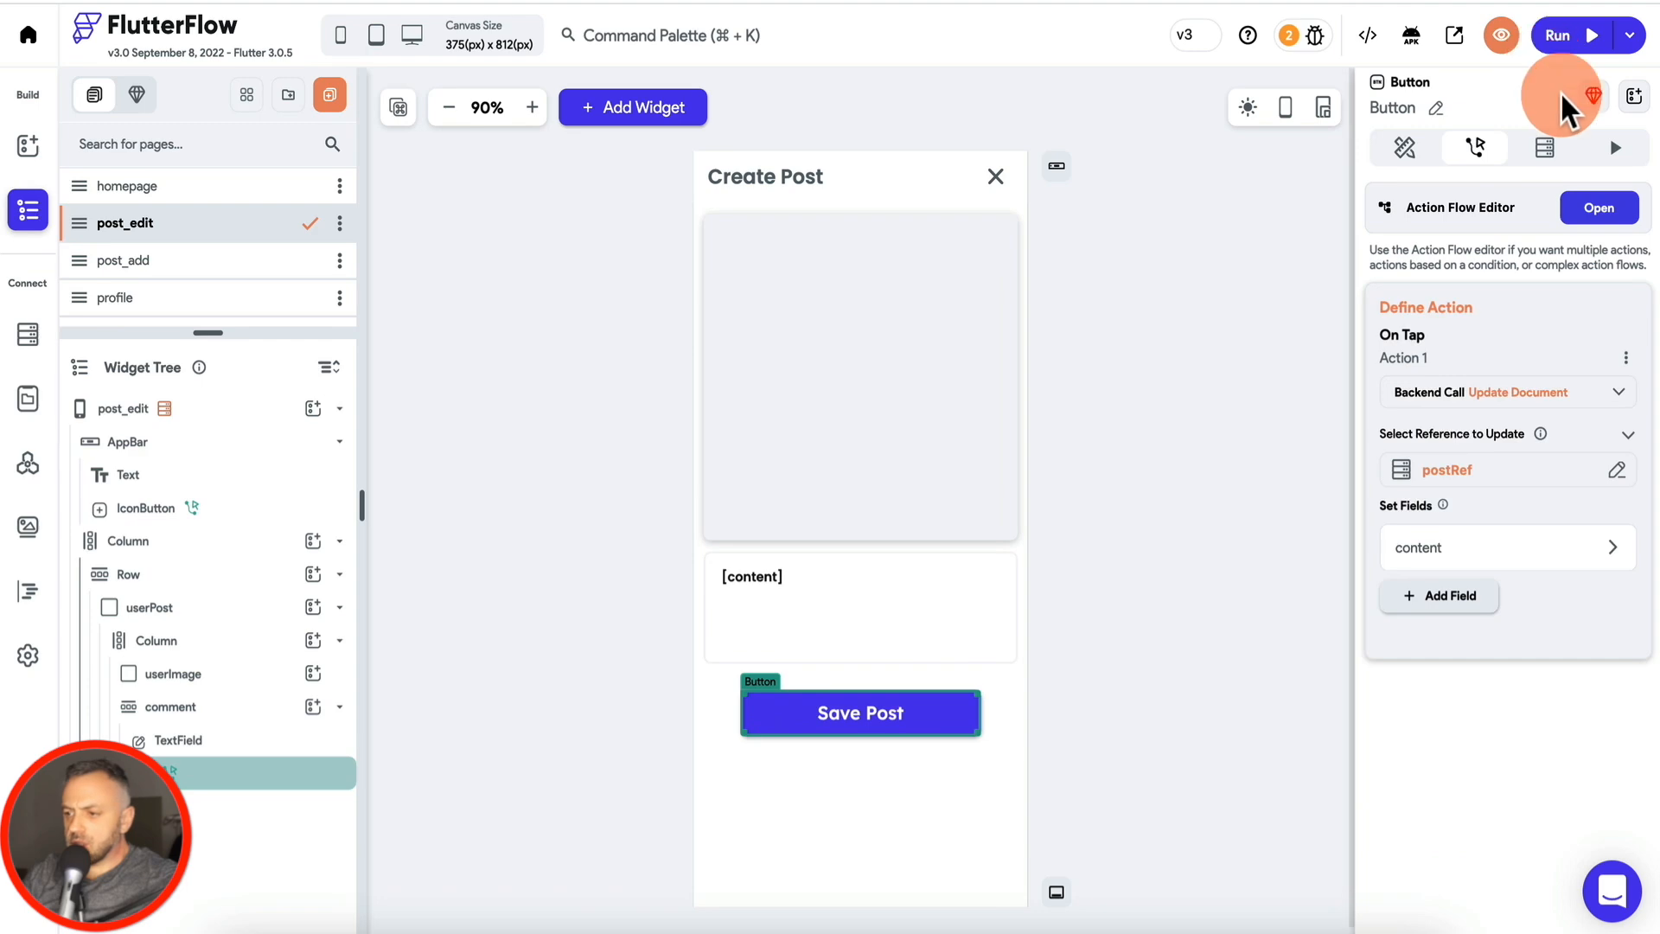
click(1599, 207)
click(663, 310)
click(664, 346)
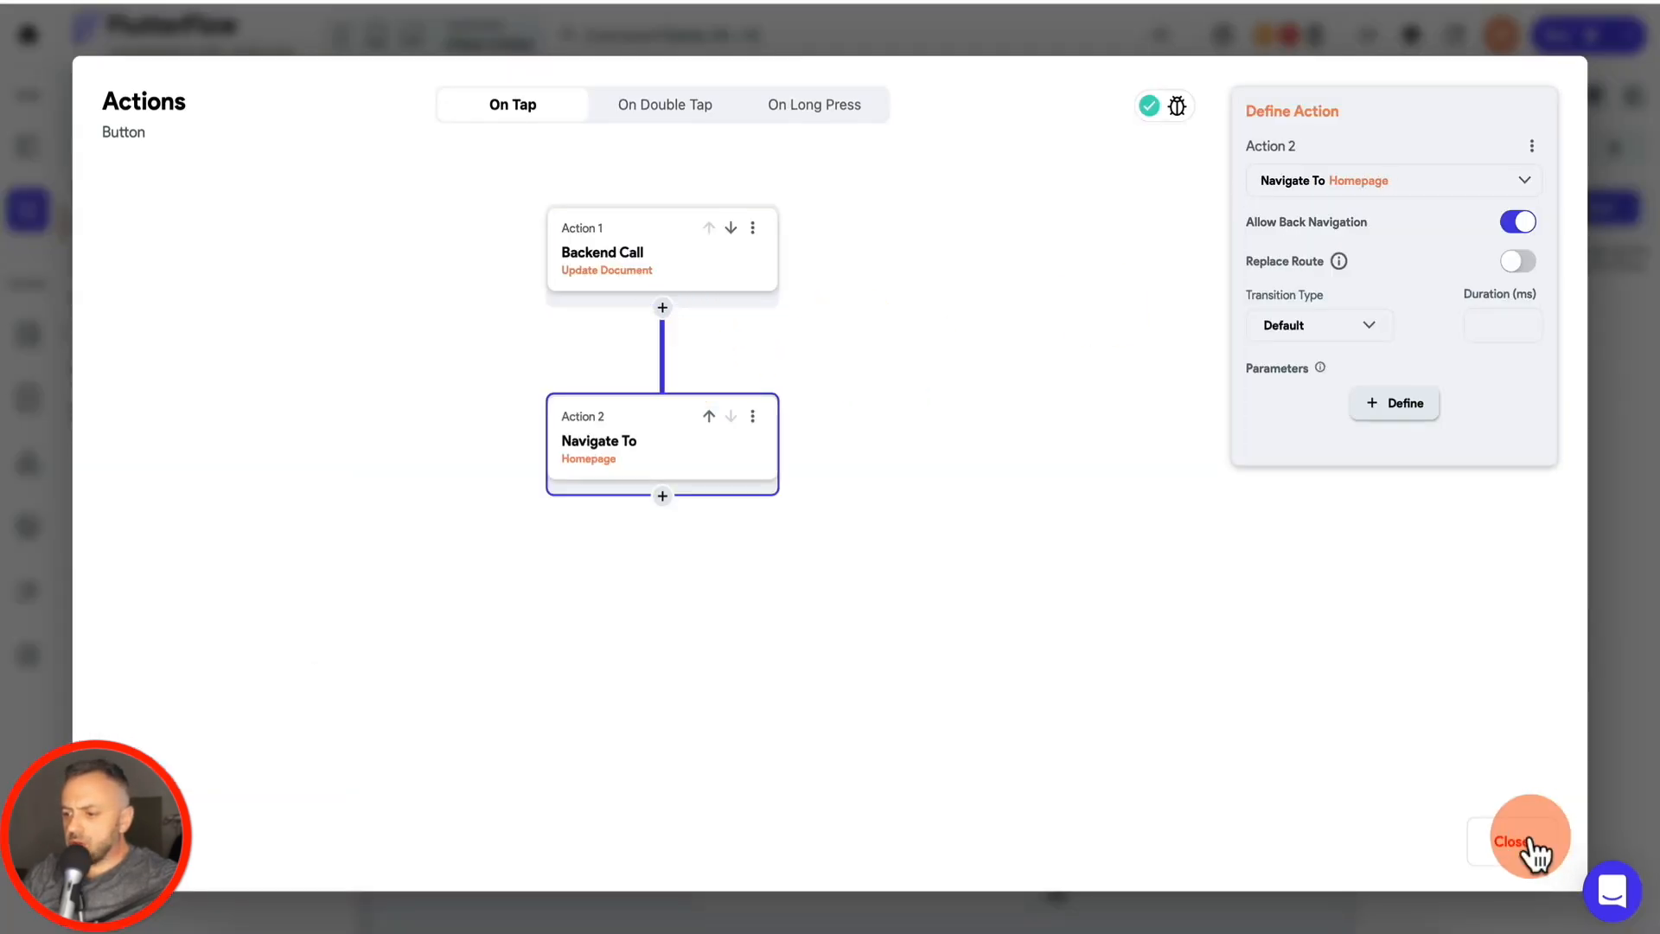
click(1523, 838)
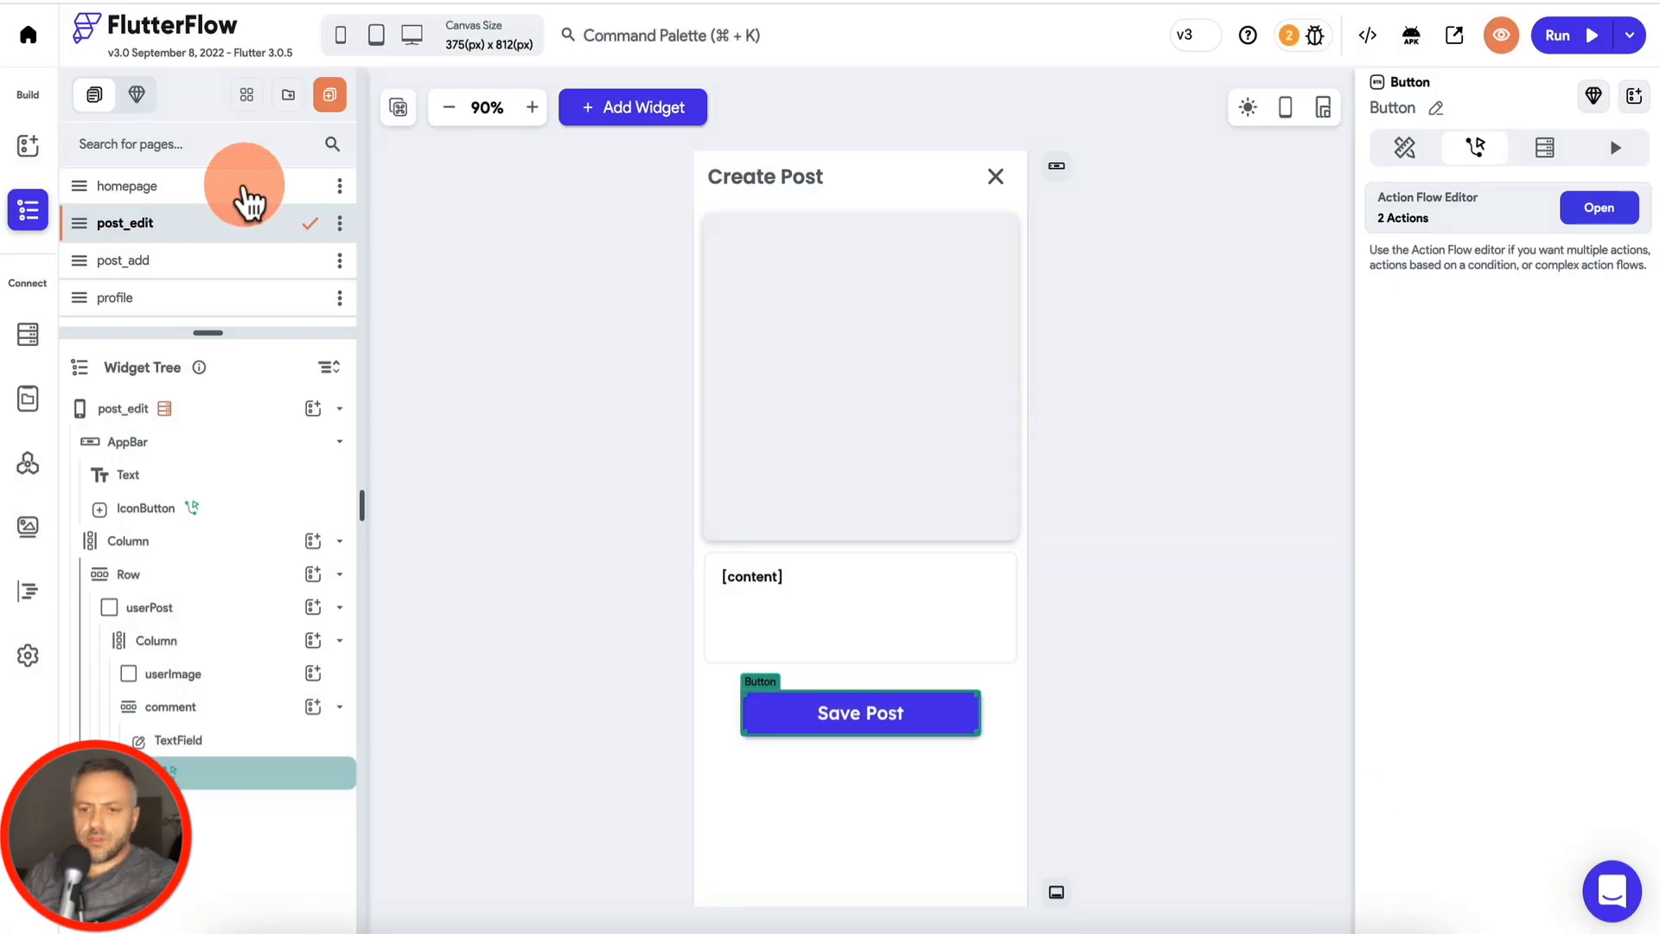
Step: On the homepage's trash icon button, add a Navigate To Homepage action after Delete Document with the Instant transition type
click(251, 188)
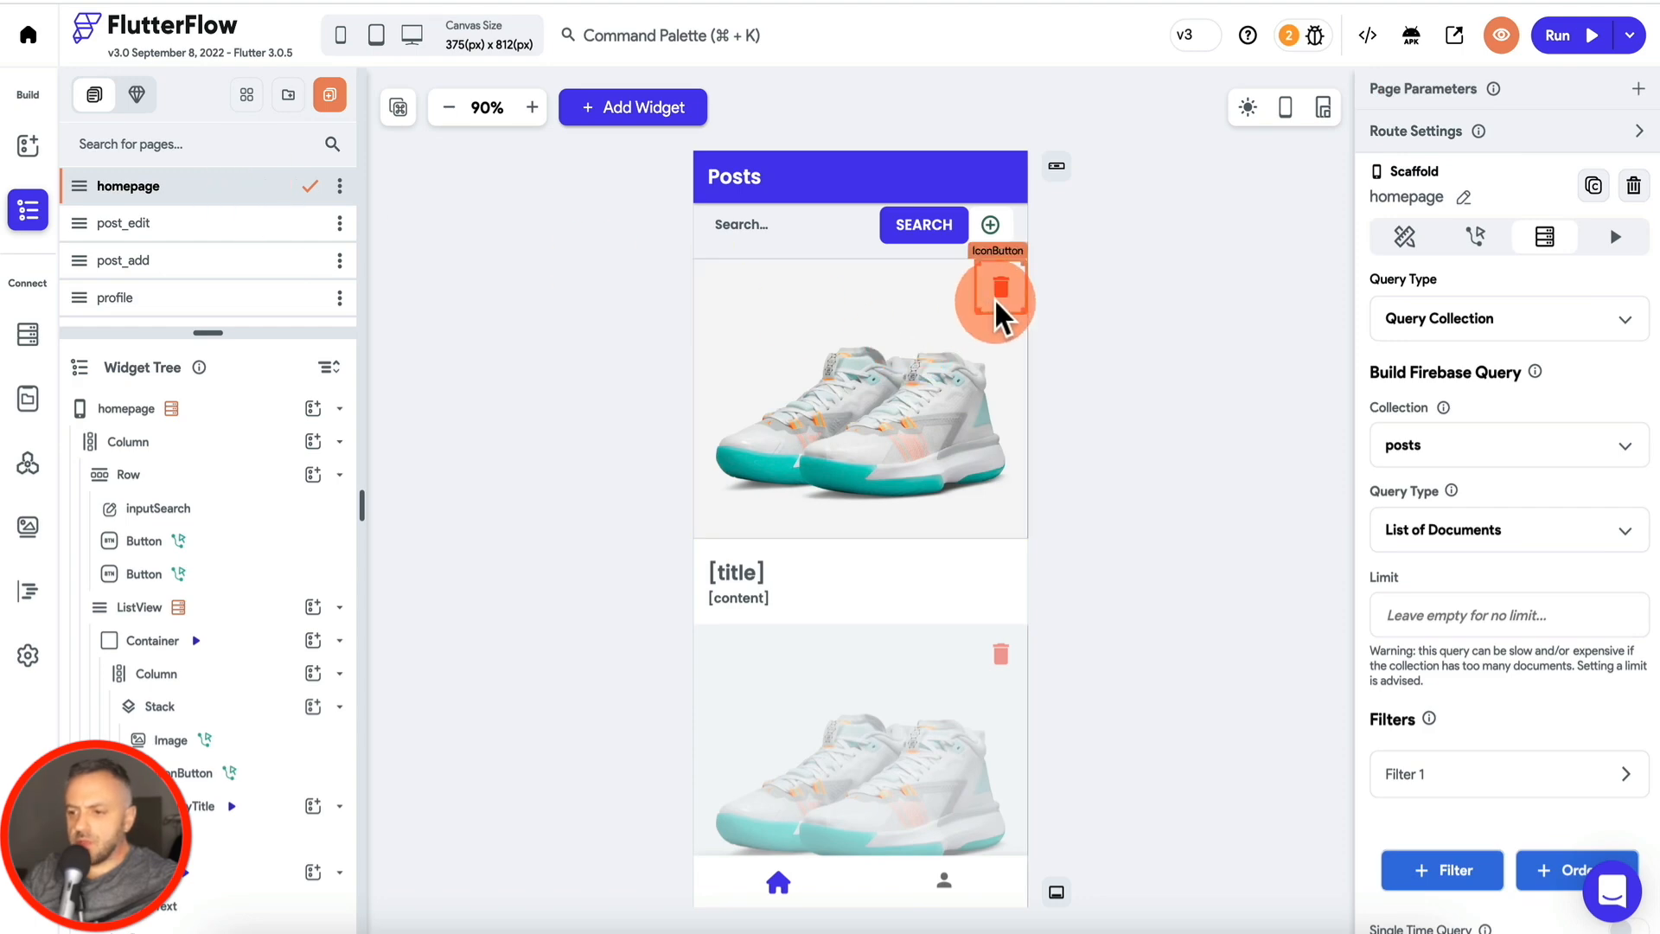
click(998, 289)
click(1599, 210)
click(662, 308)
click(662, 351)
click(1323, 385)
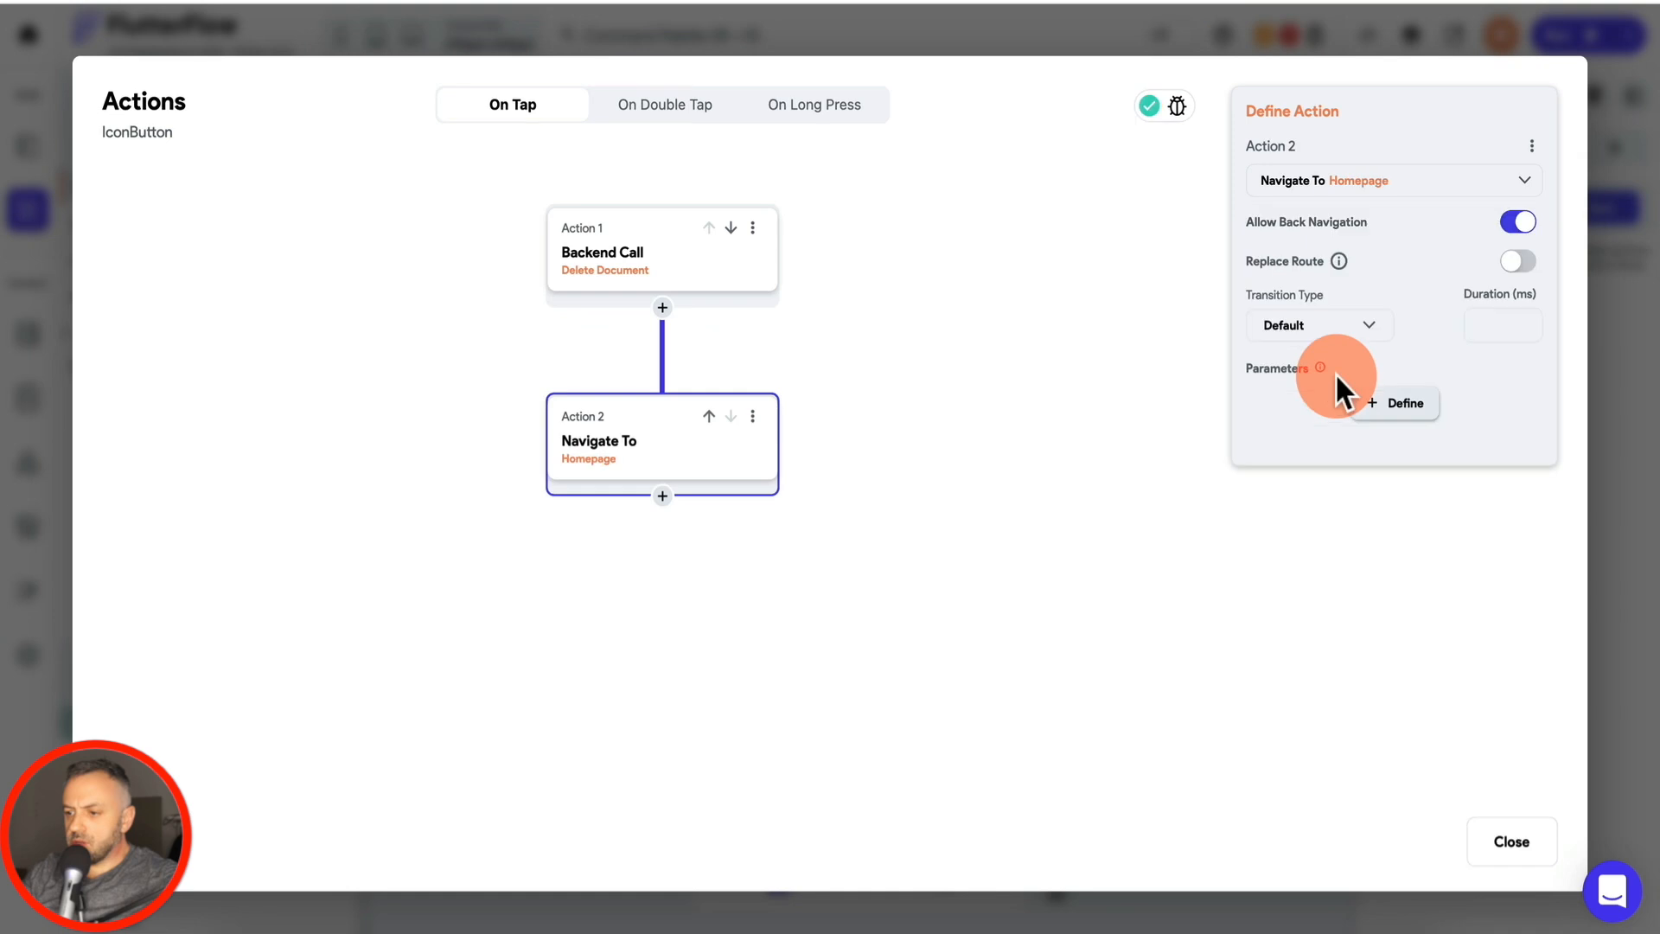
click(1355, 344)
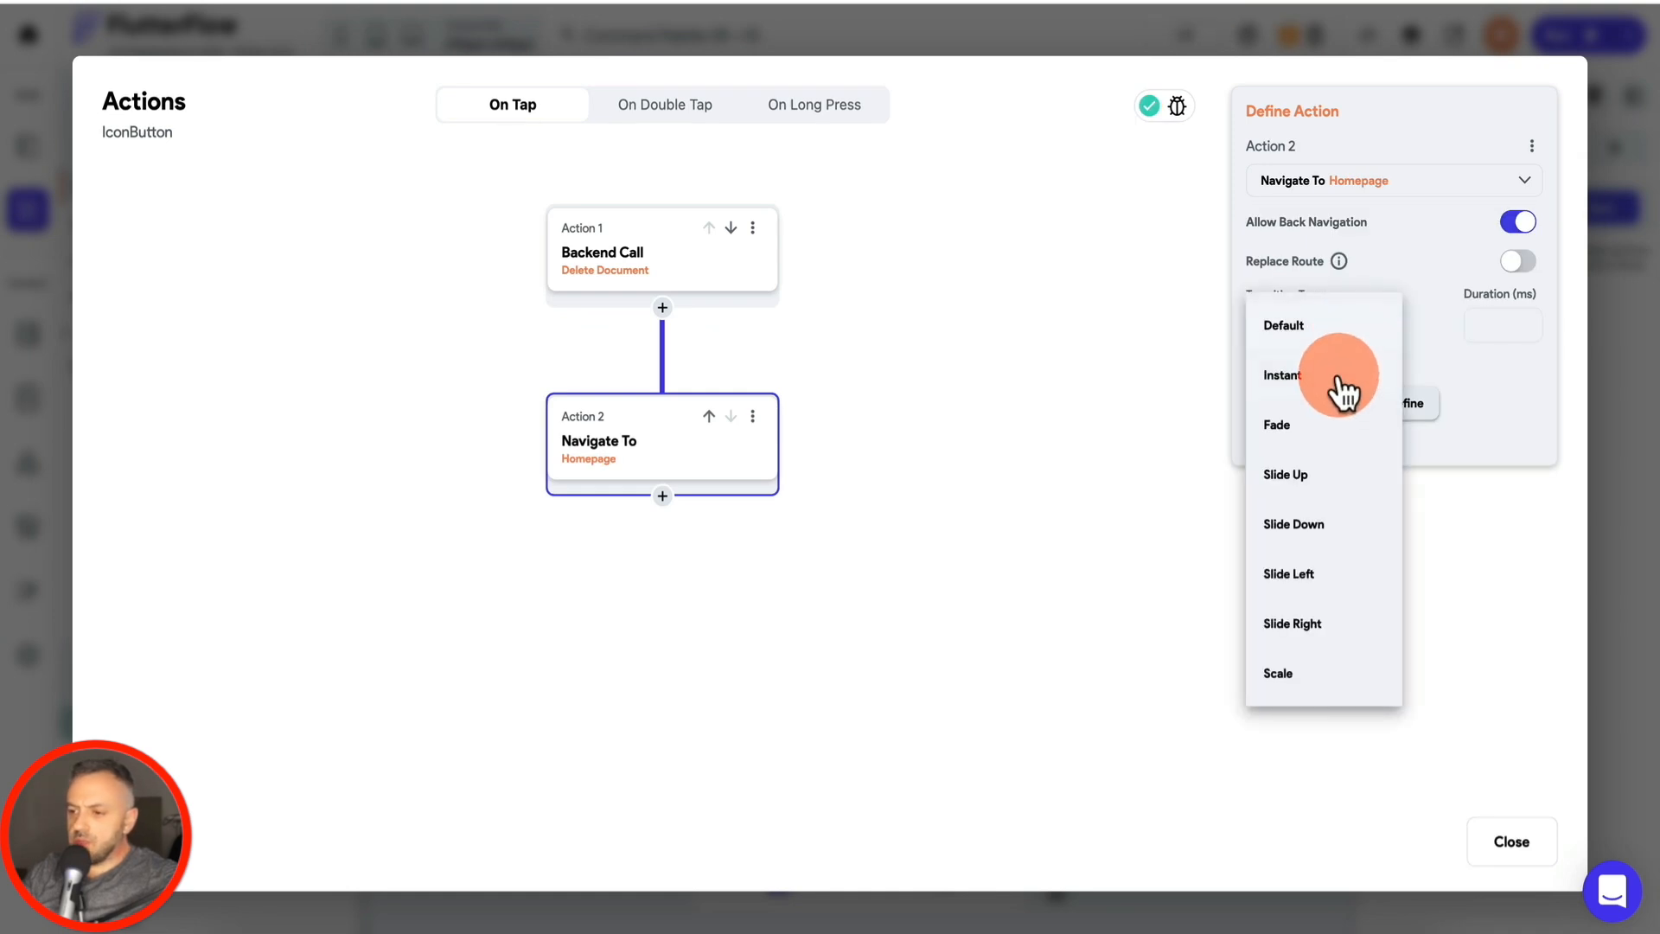
click(1346, 377)
click(1498, 852)
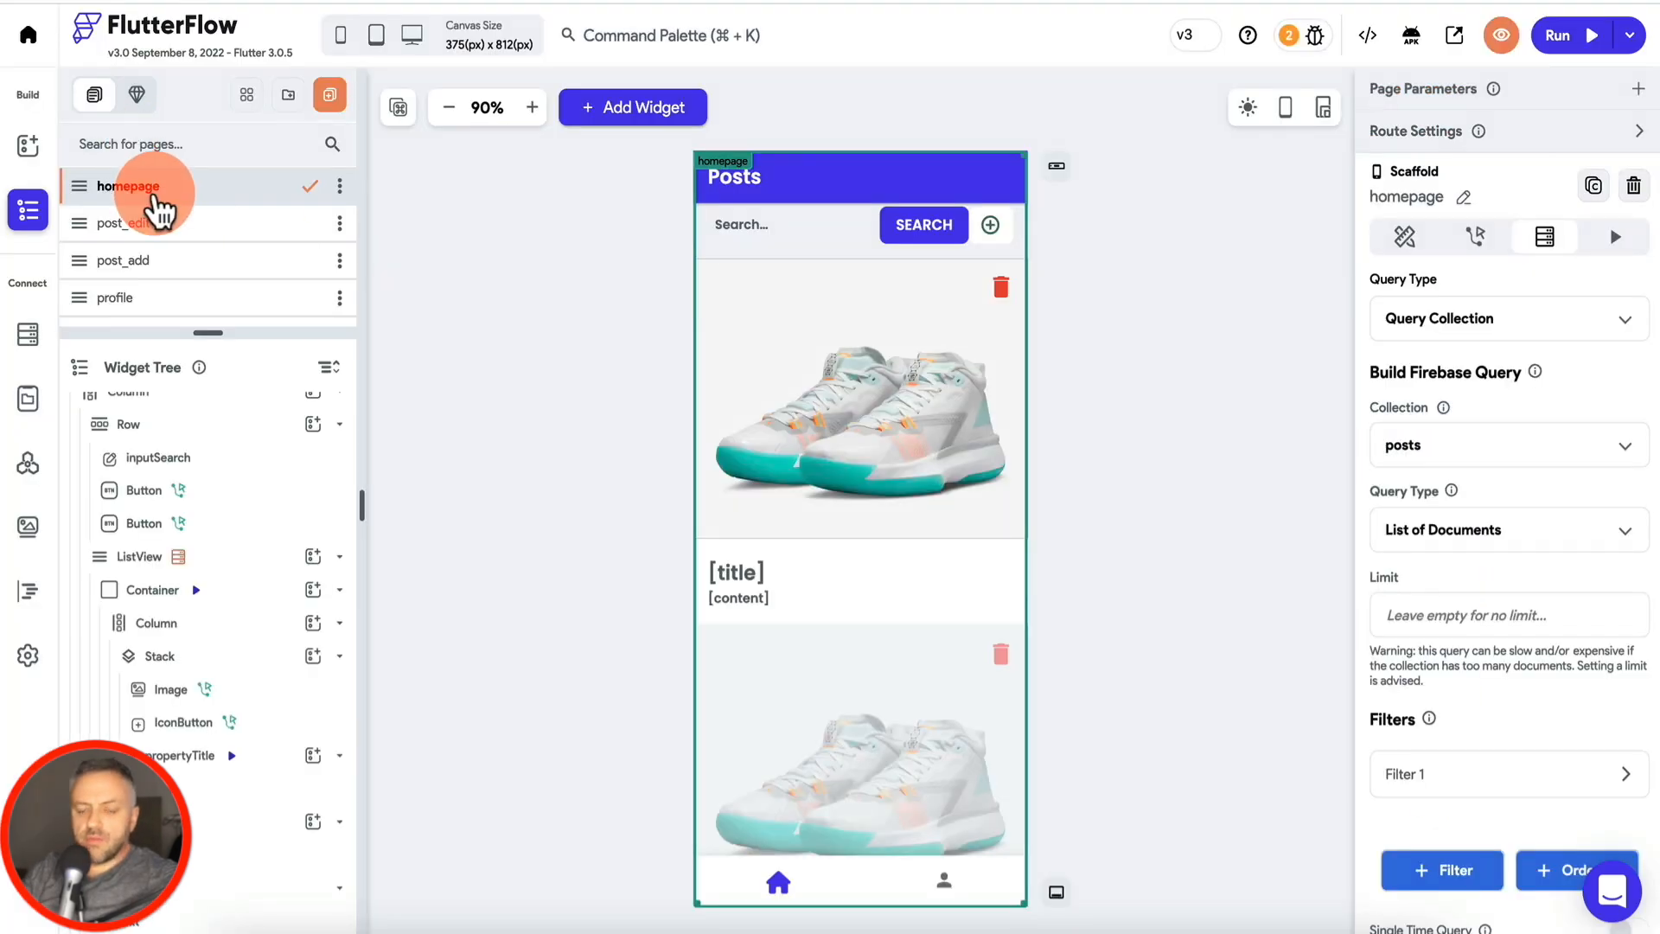
Step: Open the app in test mode and delete the first post, "My trip to Spain"
click(156, 227)
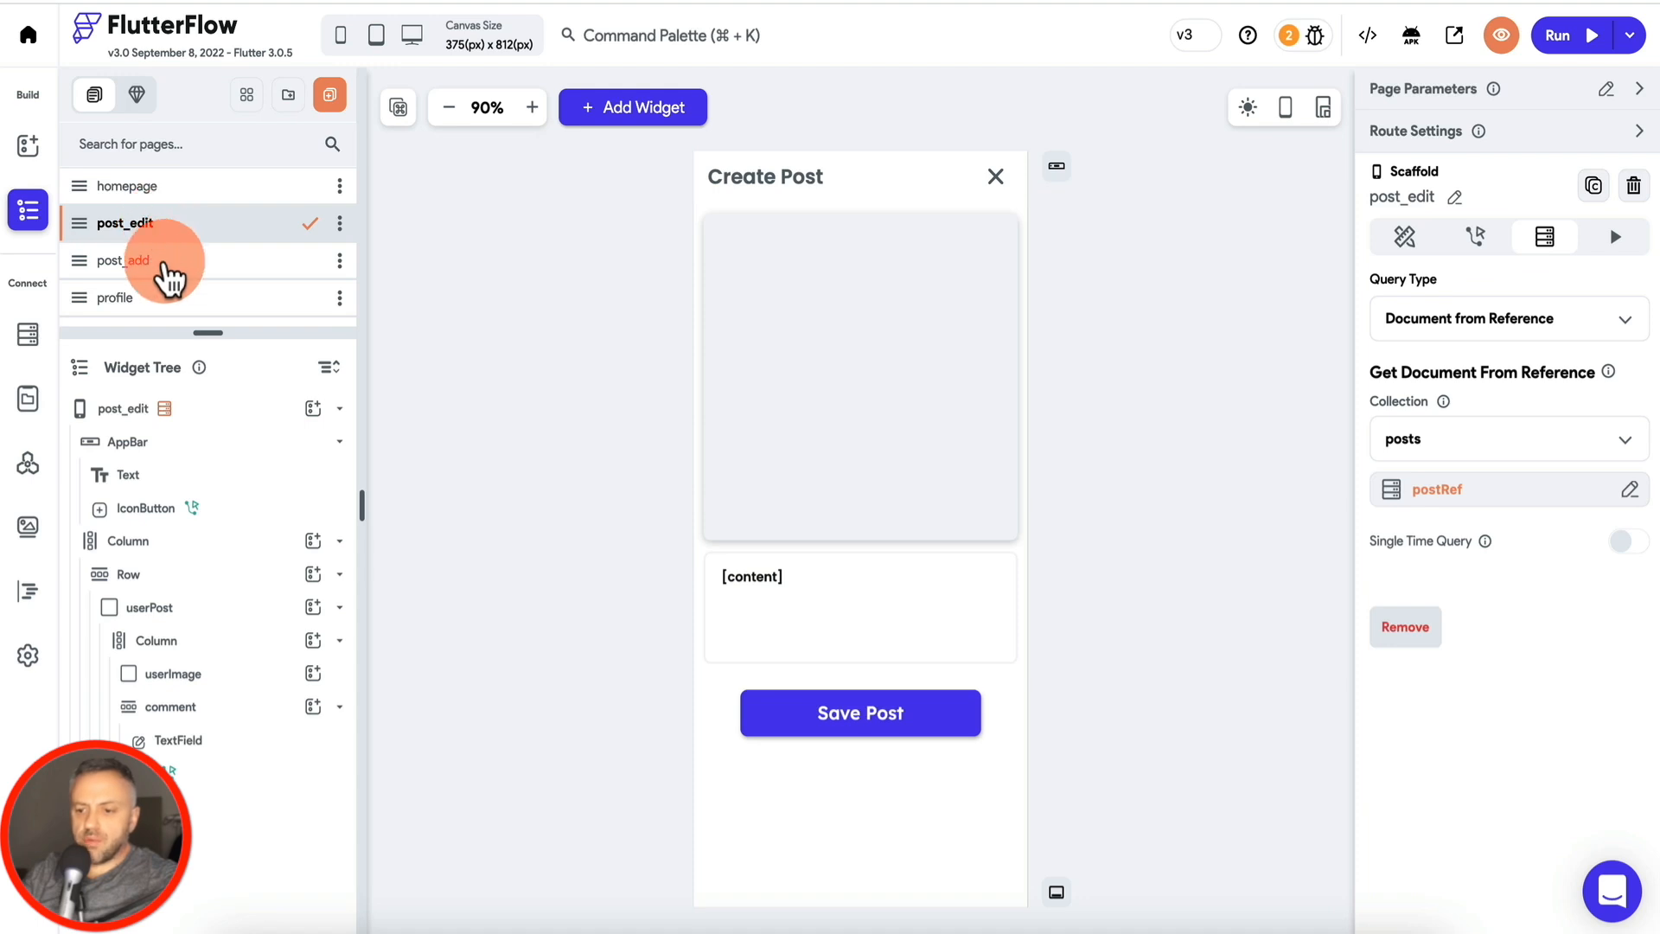
click(165, 264)
click(173, 303)
click(221, 186)
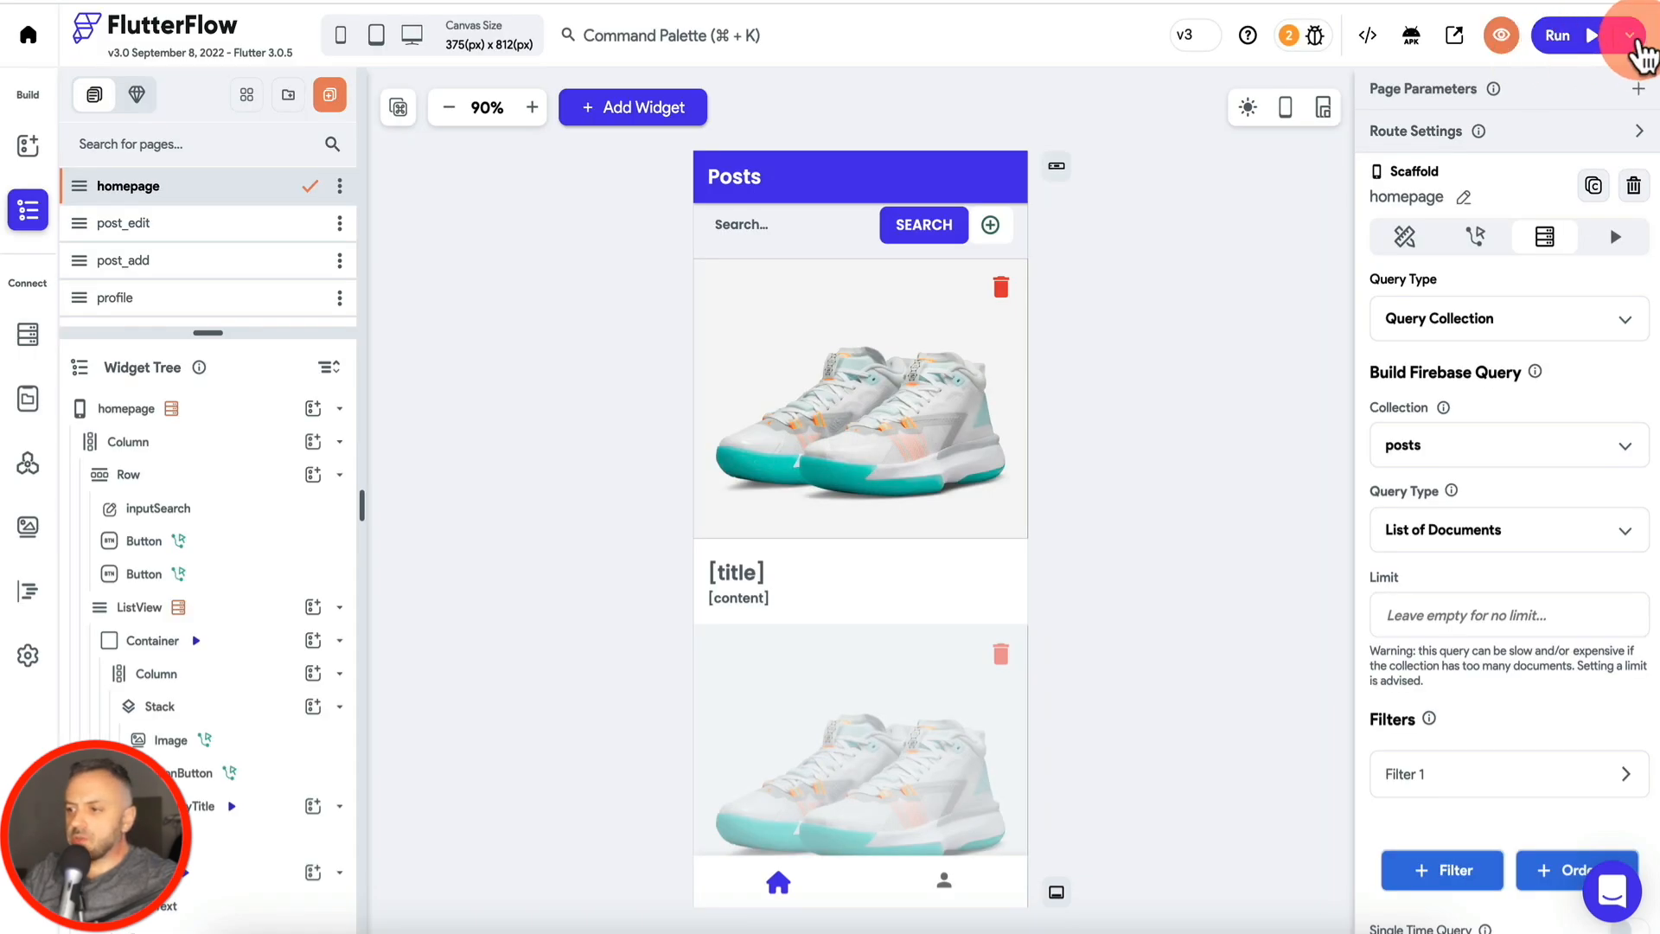
click(1630, 35)
click(1495, 129)
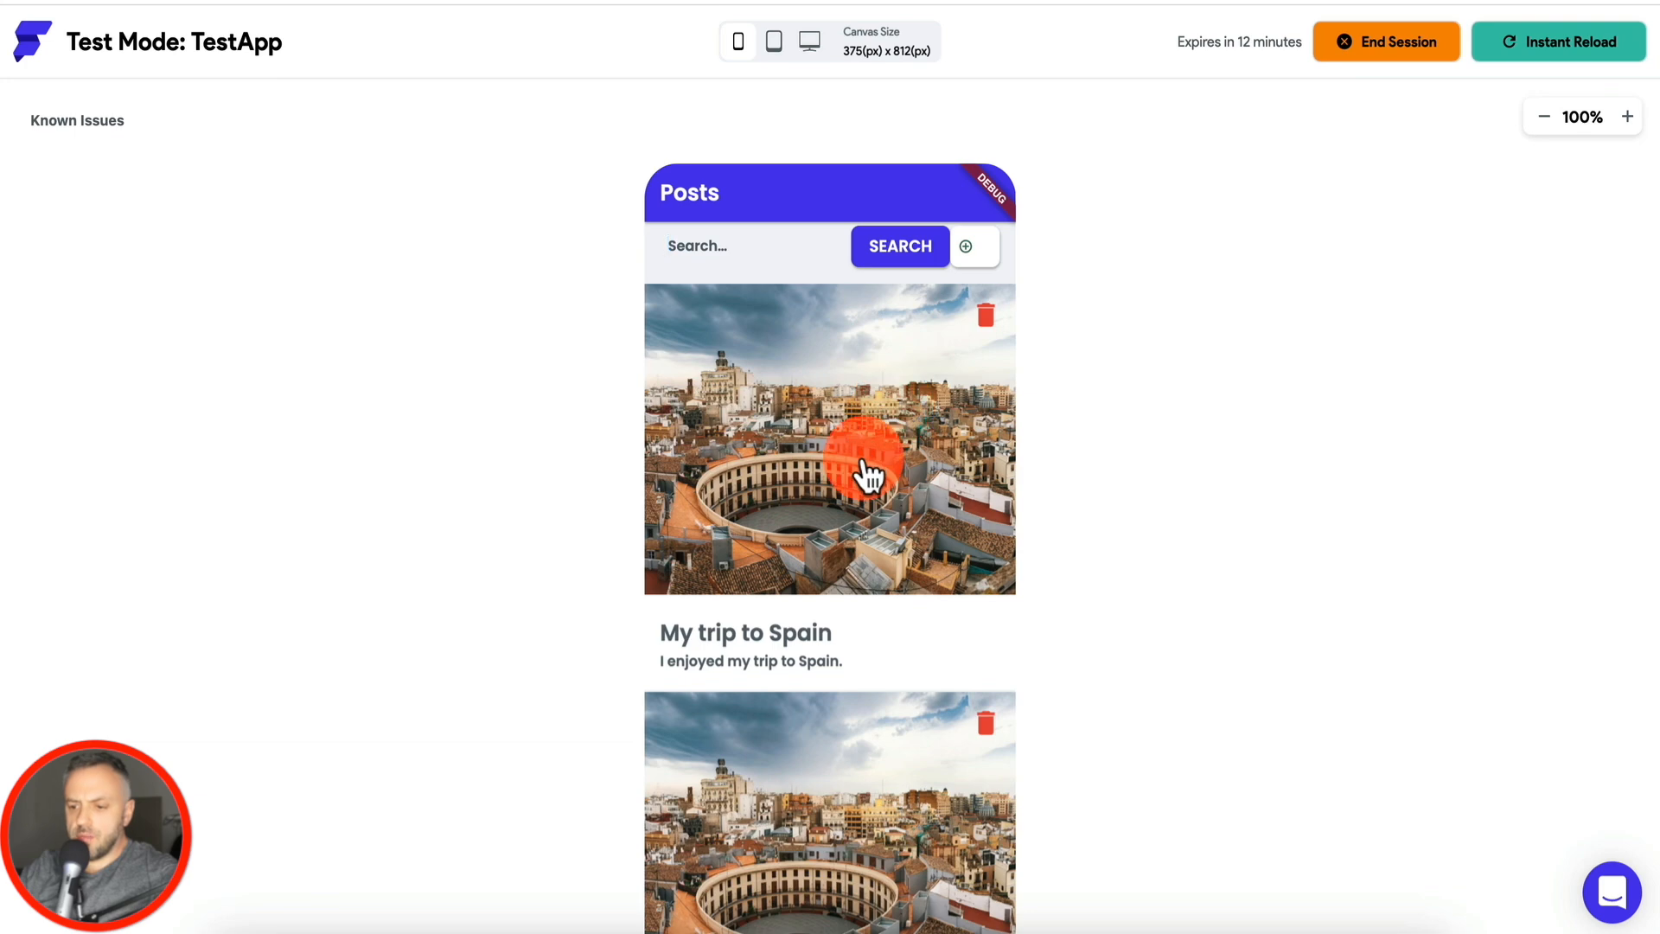
click(986, 316)
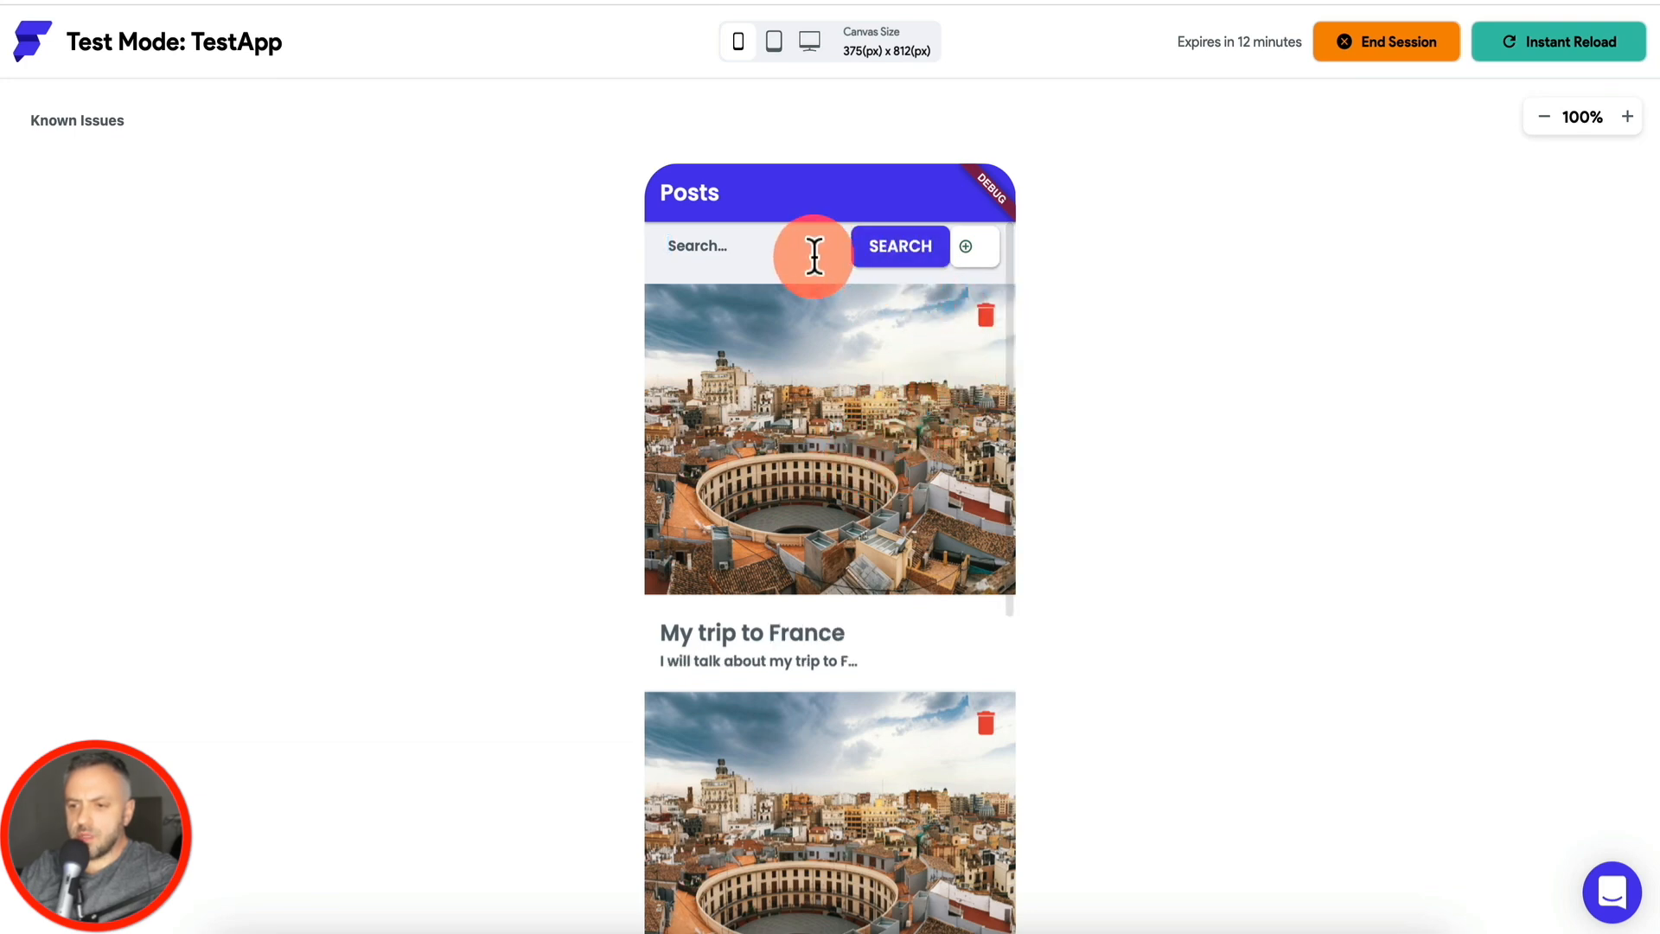
Step: Create a test post with "My trip to Spain 2" as both its title and its details
click(973, 249)
text(My)
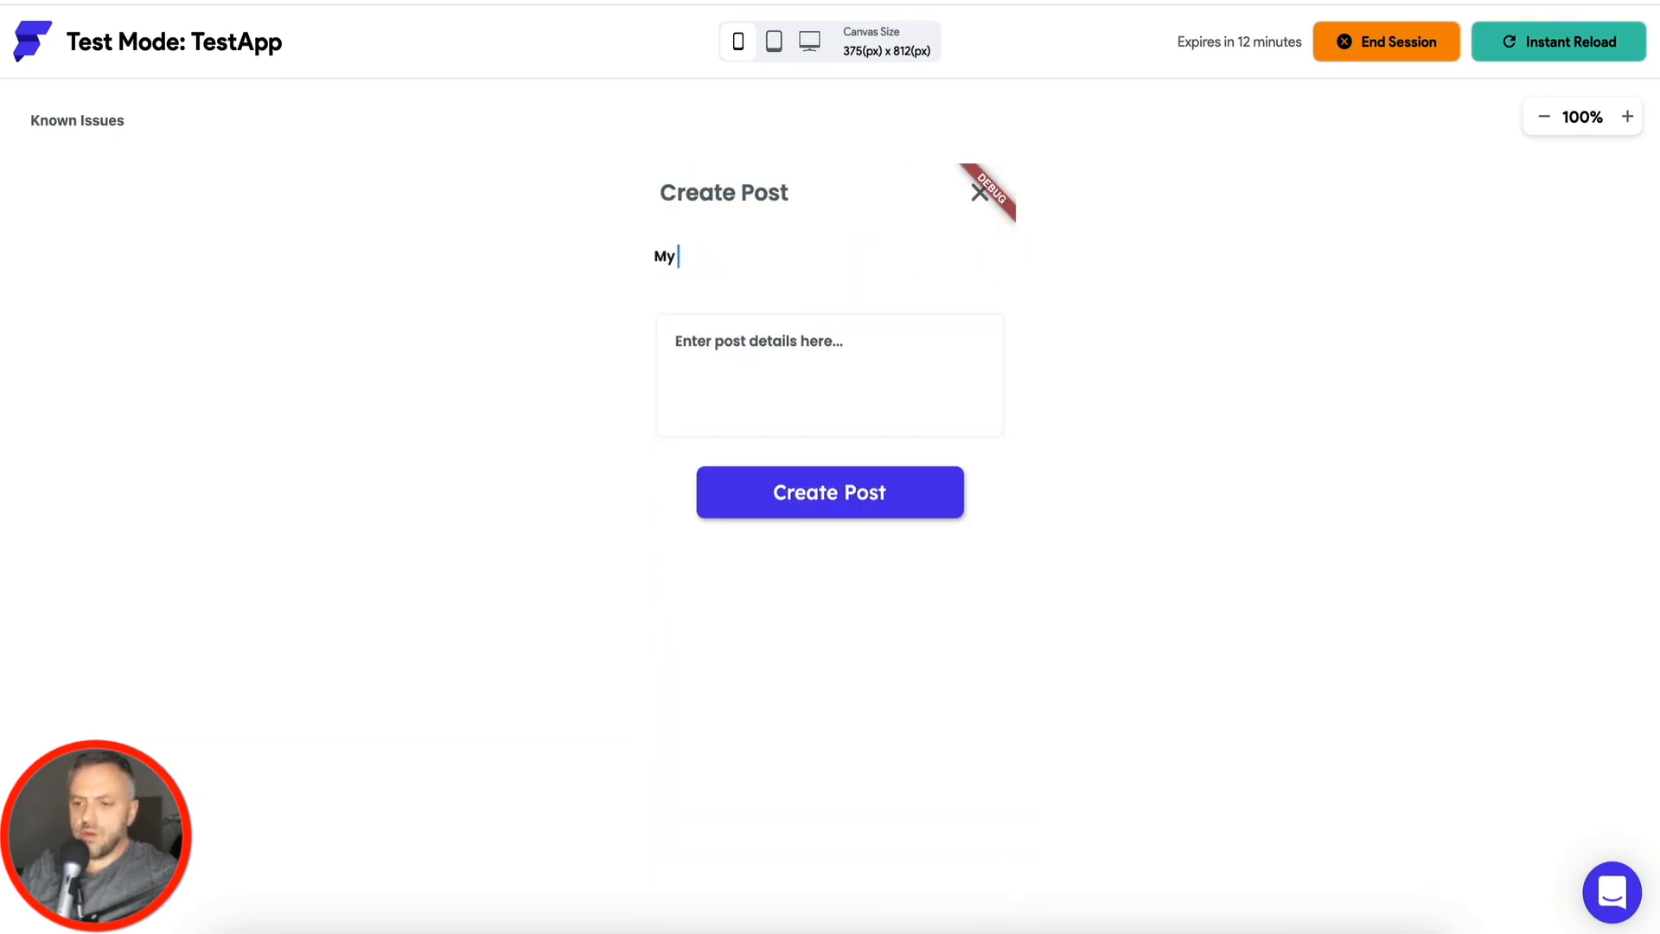
text( trip to Spain 2)
key(ctrl+a)
key(ctrl+c)
click(823, 400)
key(ctrl+v)
click(827, 516)
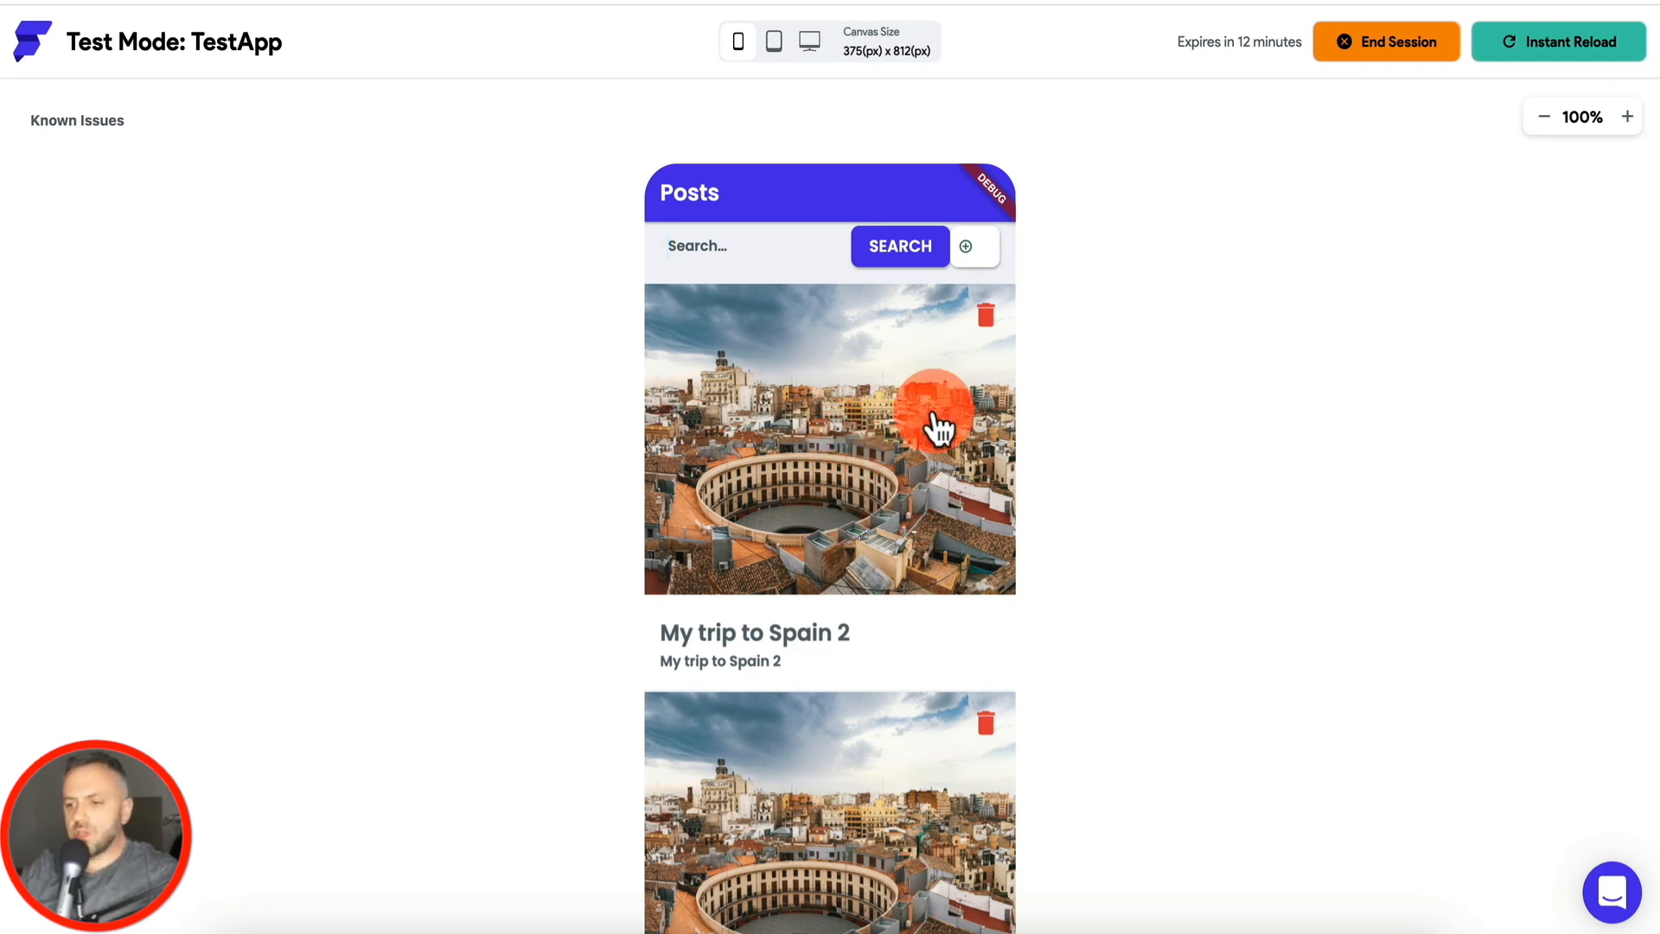
Step: Edit the "My trip to Spain 2" post's content to "My trip to Spain 3" and save it
click(839, 540)
click(852, 281)
key(BackSpace)
text(3)
click(846, 421)
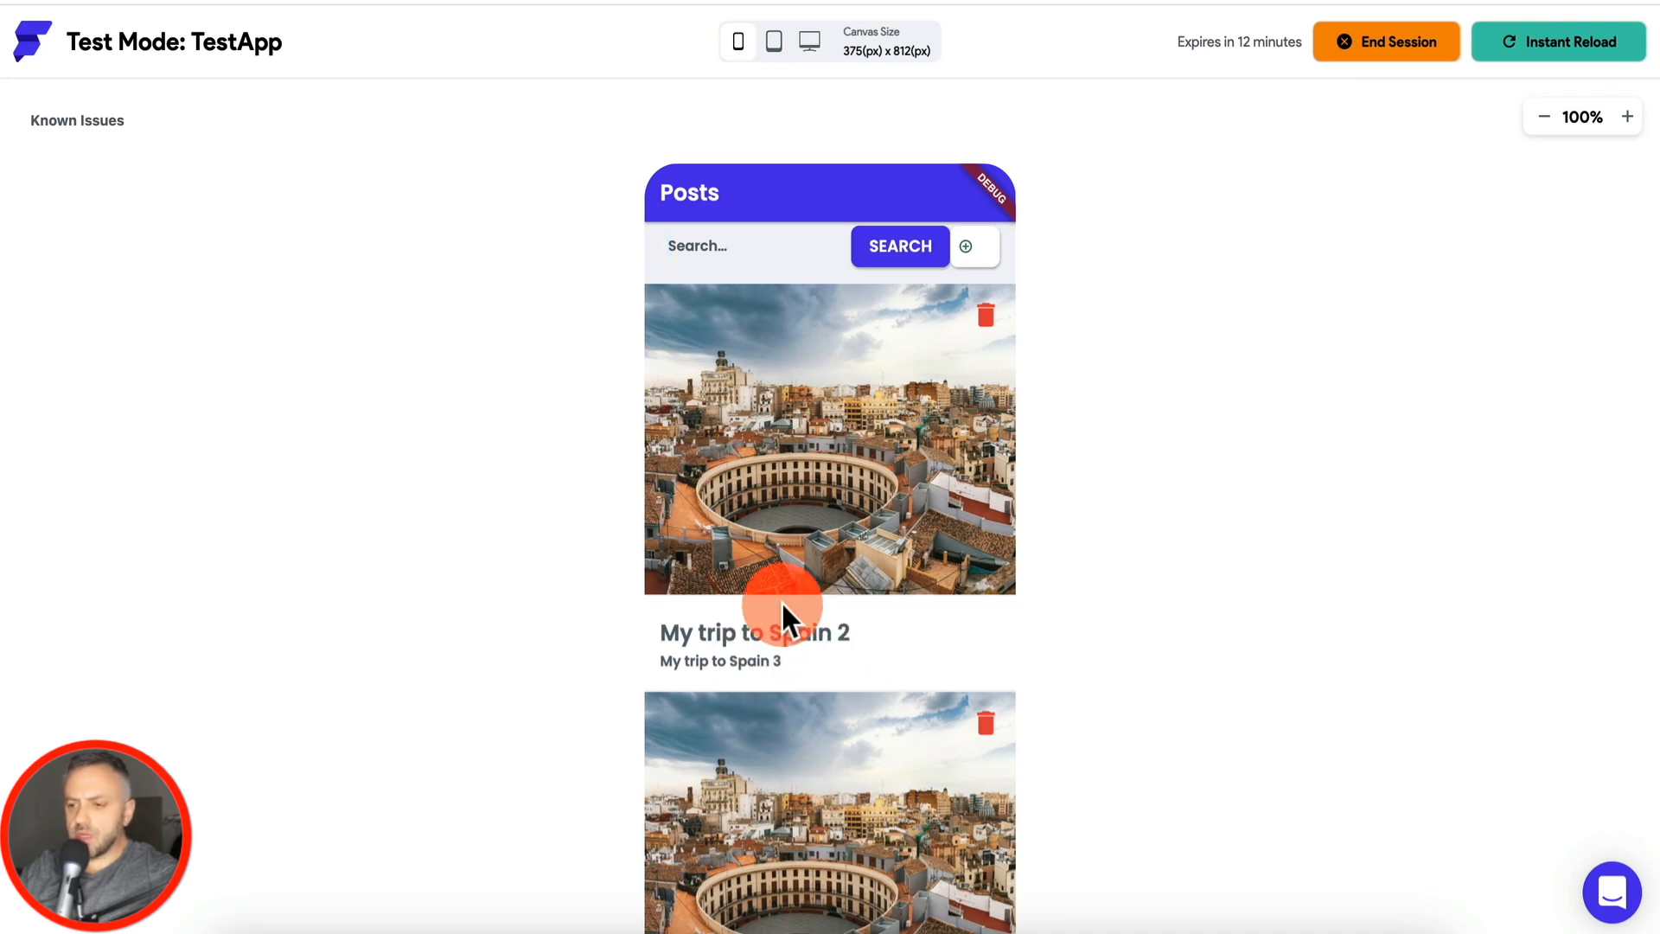
Step: Search the posts for "AAAAA"
scroll(860, 462, down, 5)
scroll(860, 459, up, 5)
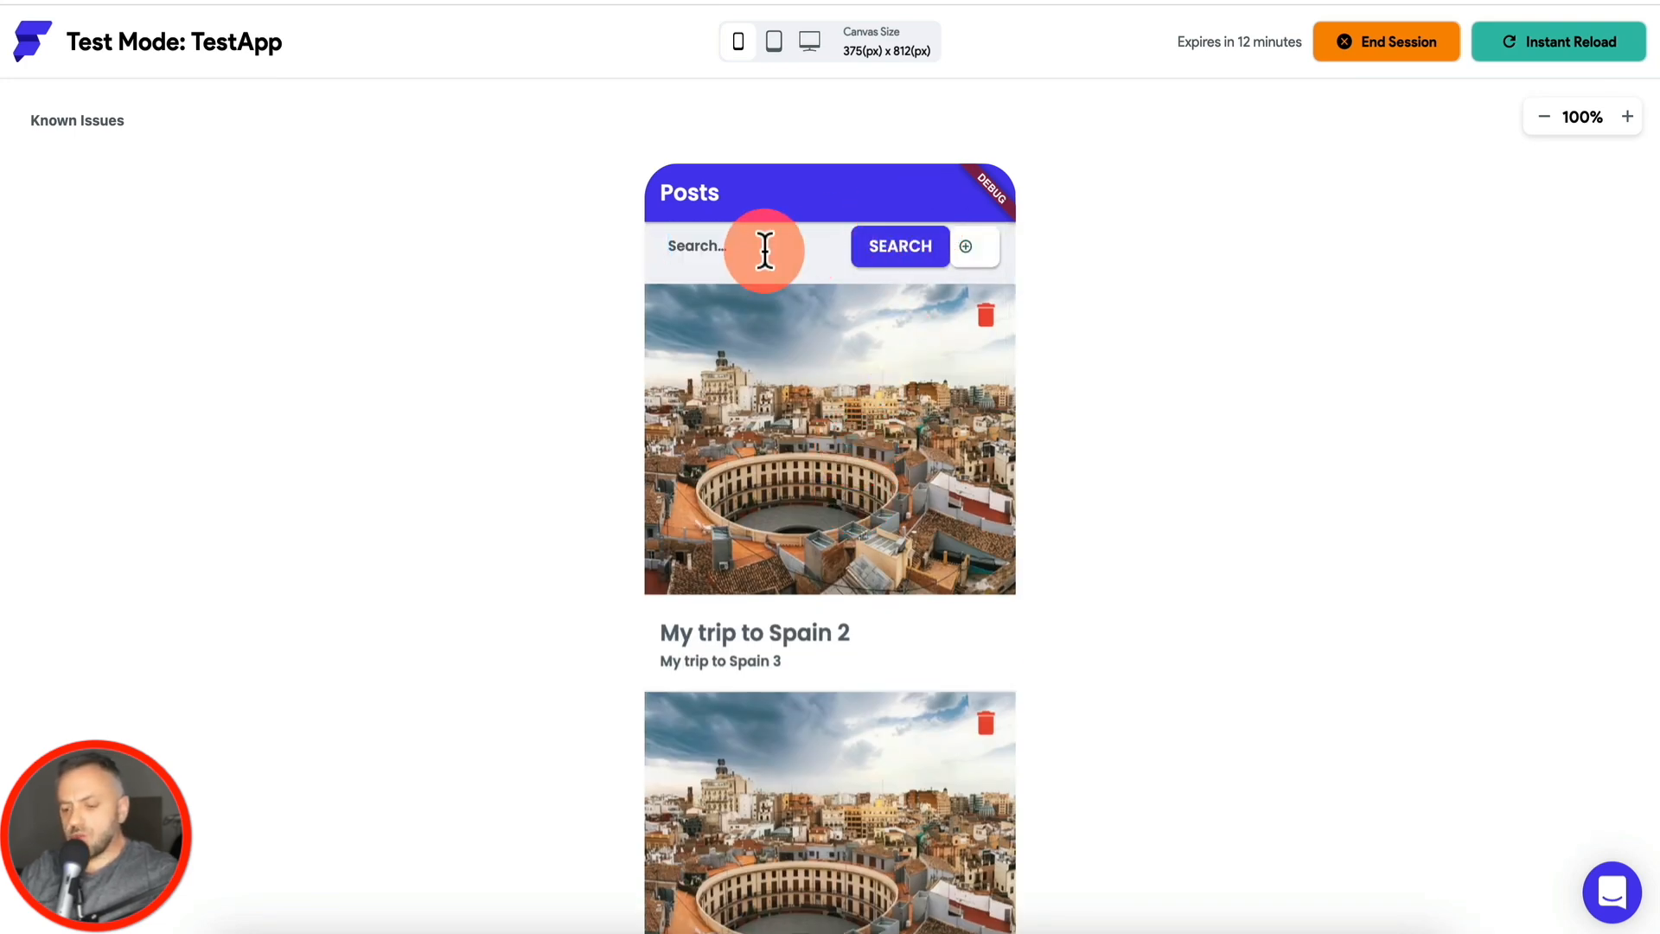
text(my)
text(AAAAA)
click(898, 257)
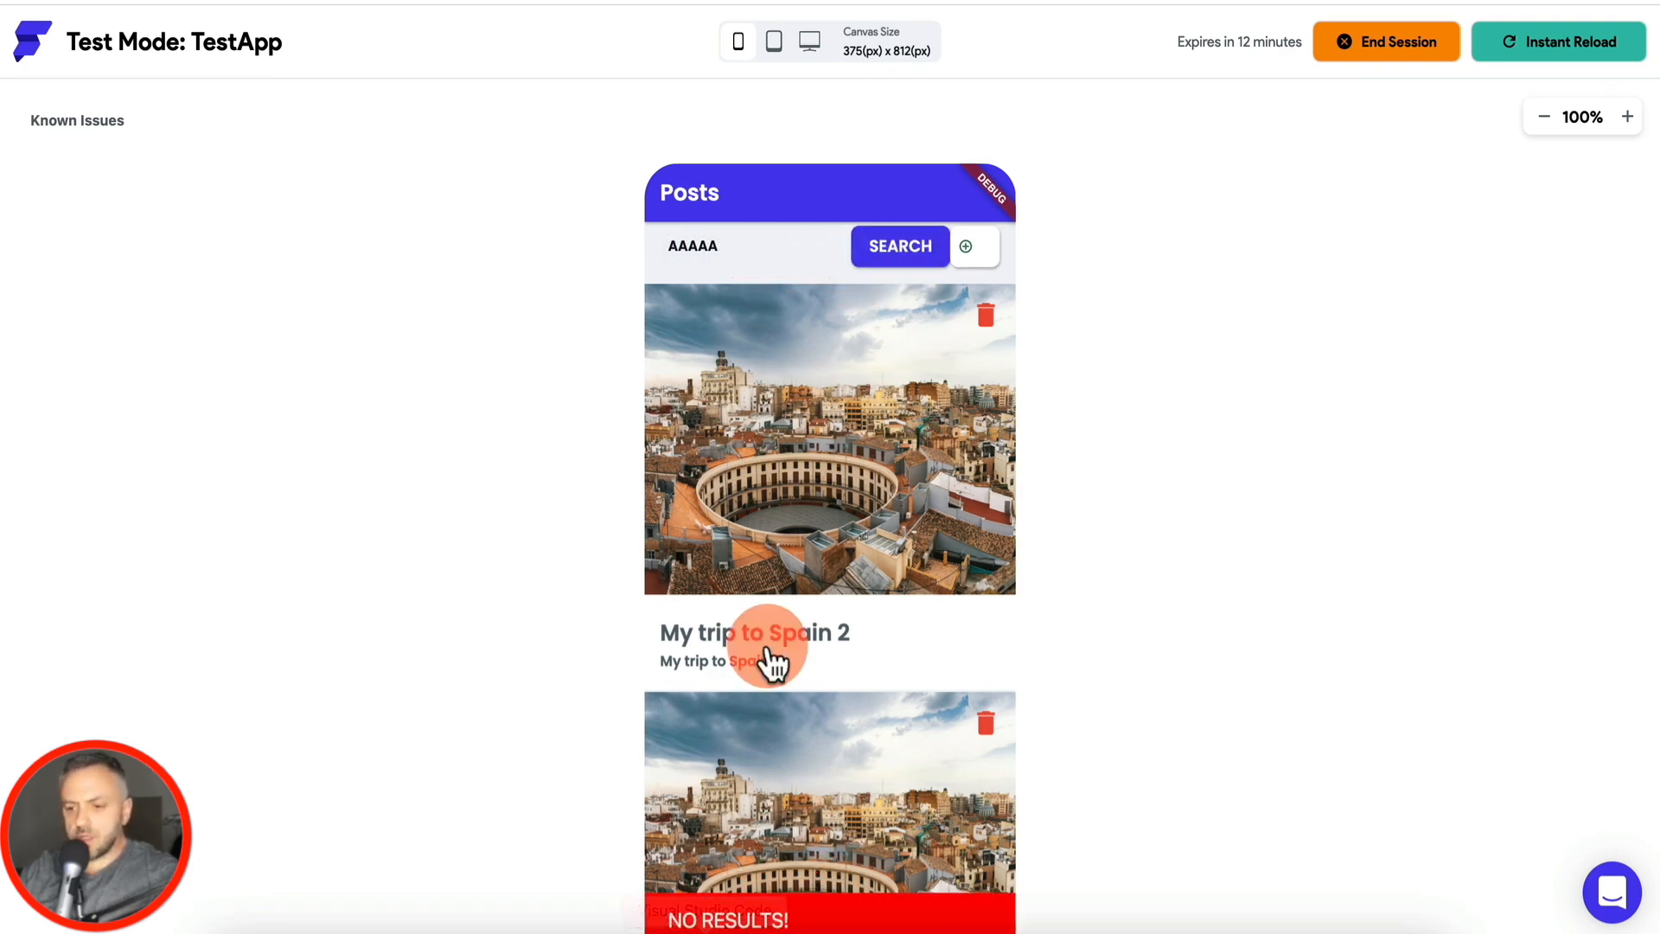
Step: Search the posts for "my" and look through the resulting list
click(772, 249)
double_click(773, 248)
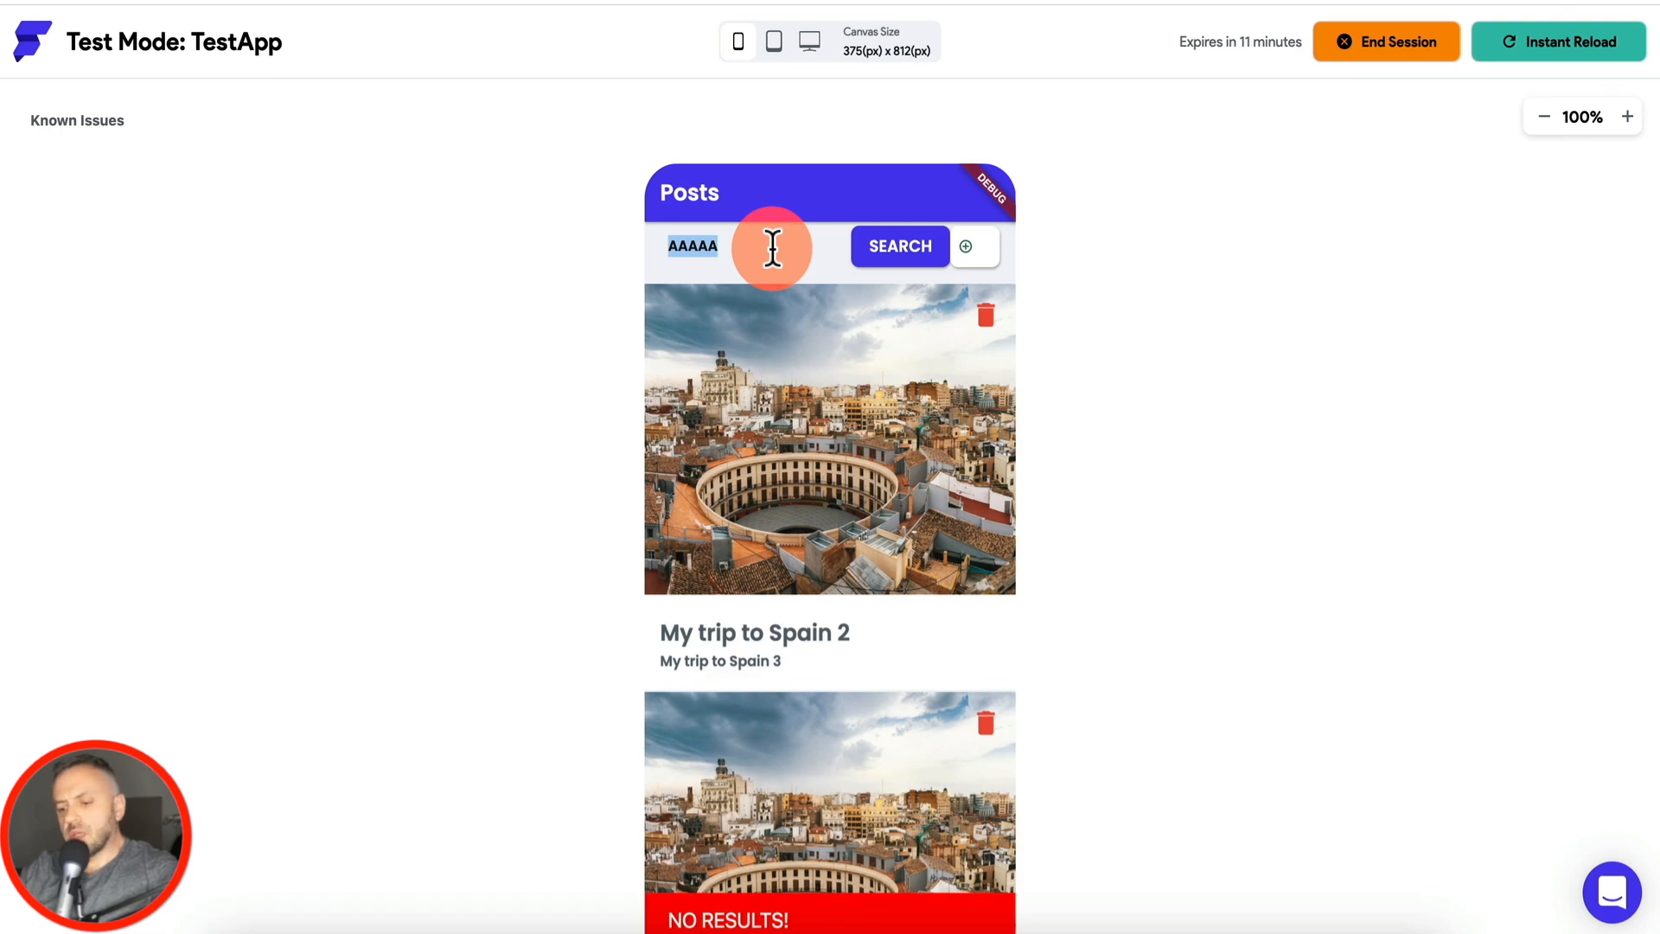
text(my)
click(883, 249)
click(900, 250)
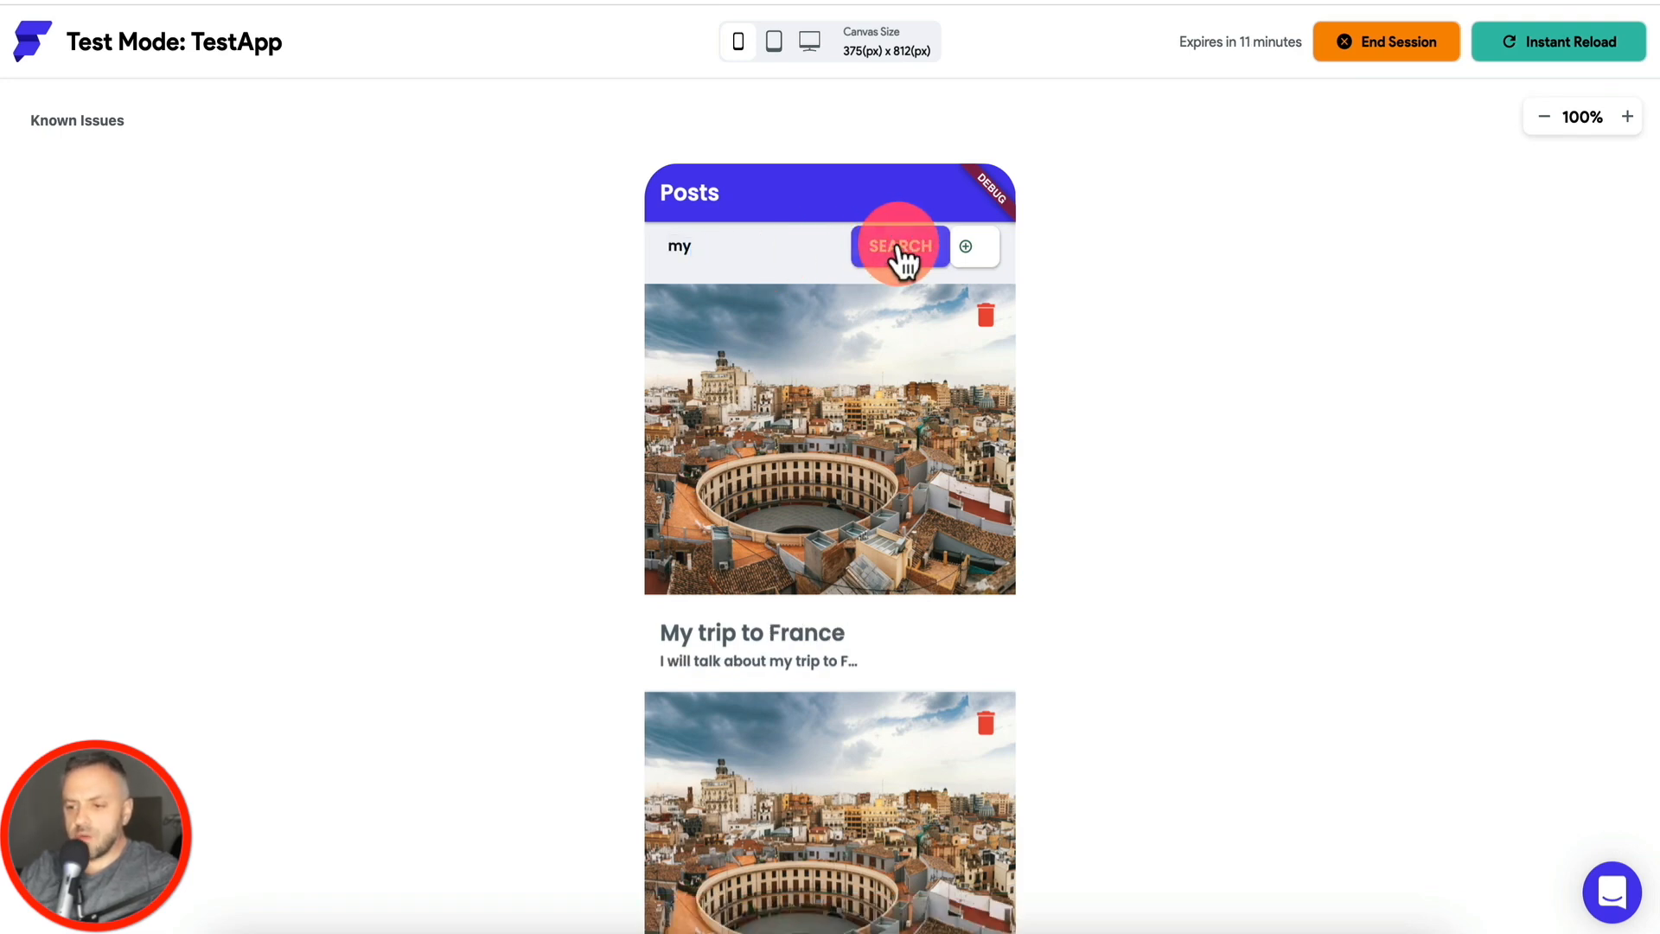
scroll(774, 609, down, 5)
scroll(775, 606, down, 2)
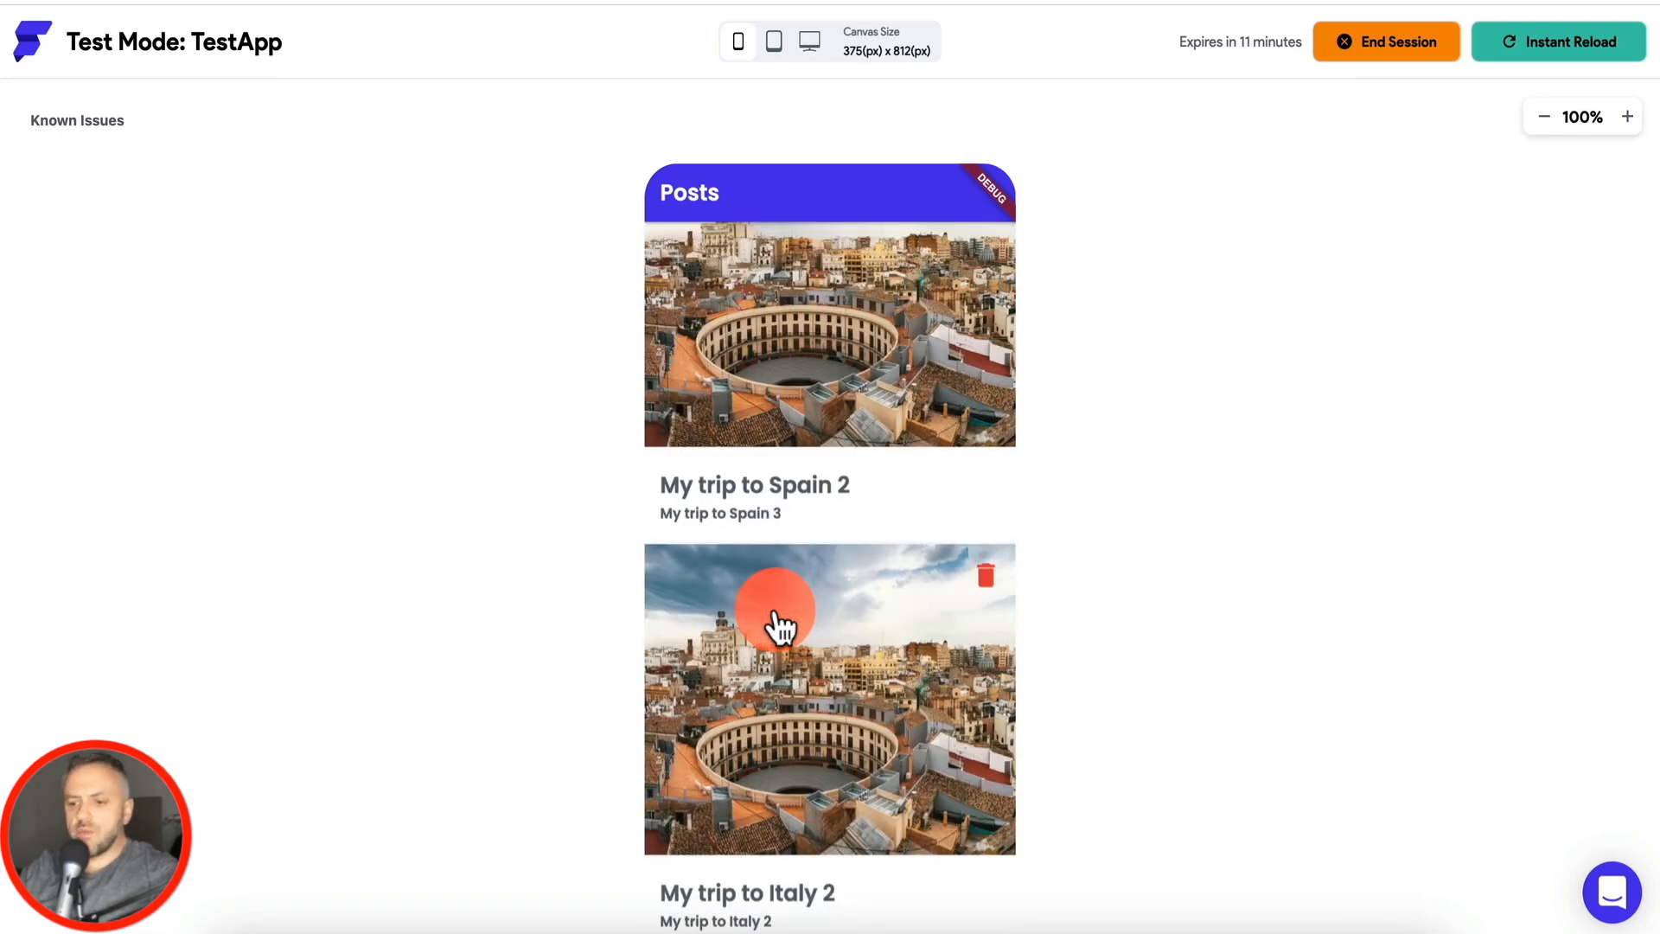
scroll(778, 602, up, 8)
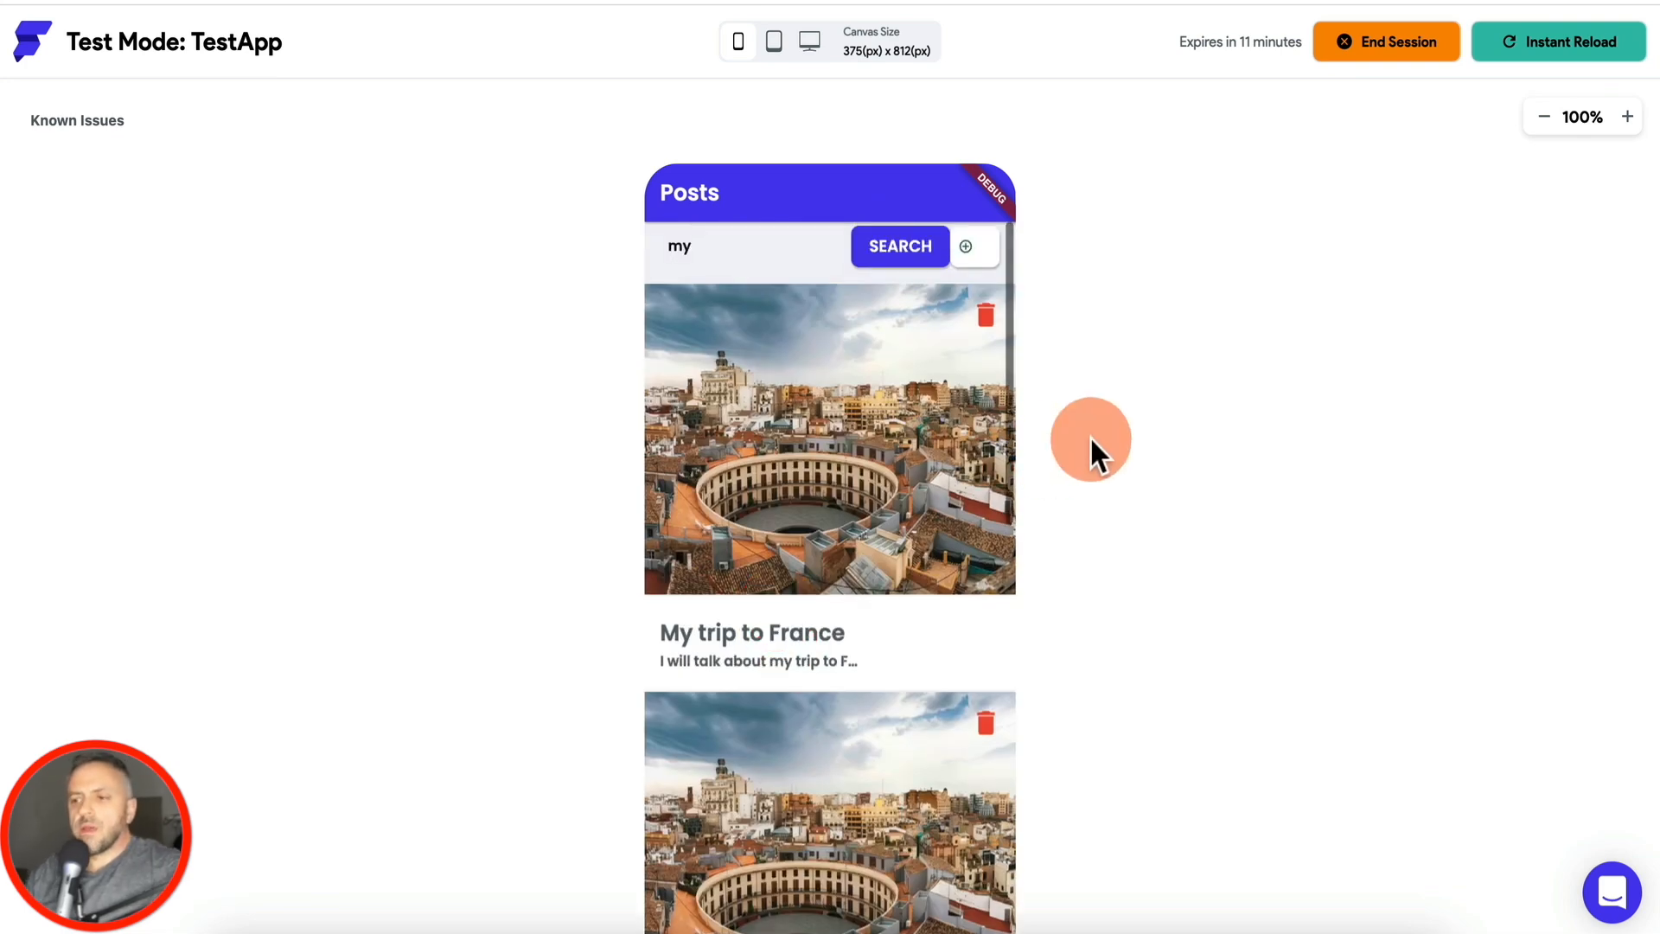